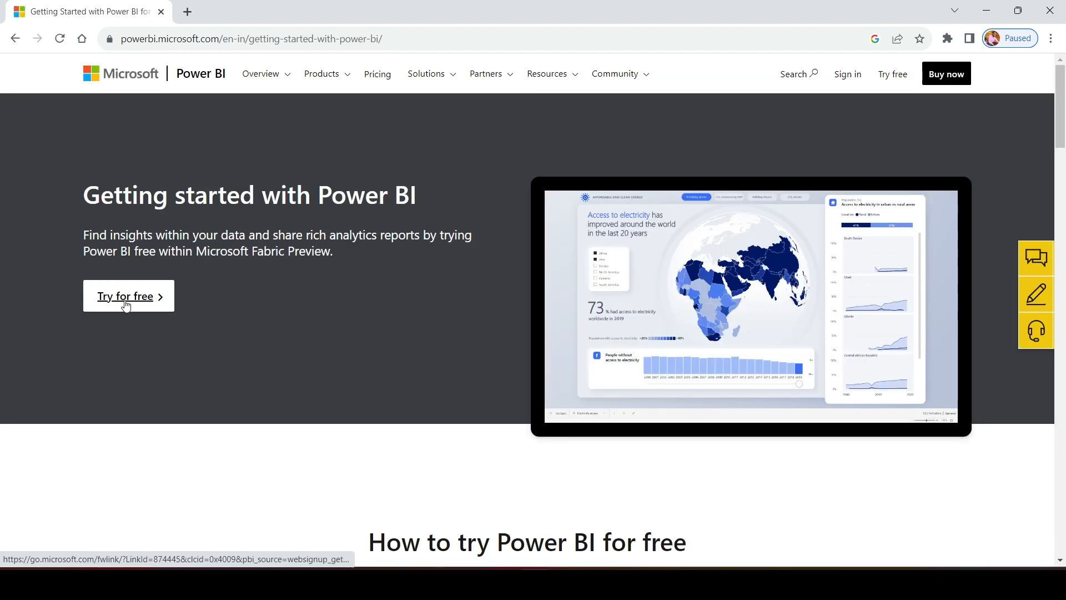
Step: Open the Power BI free-trial sign-up page, and return to the Power BI home page in the original tab
{"action": "left_click", "coordinate": [126, 305]}
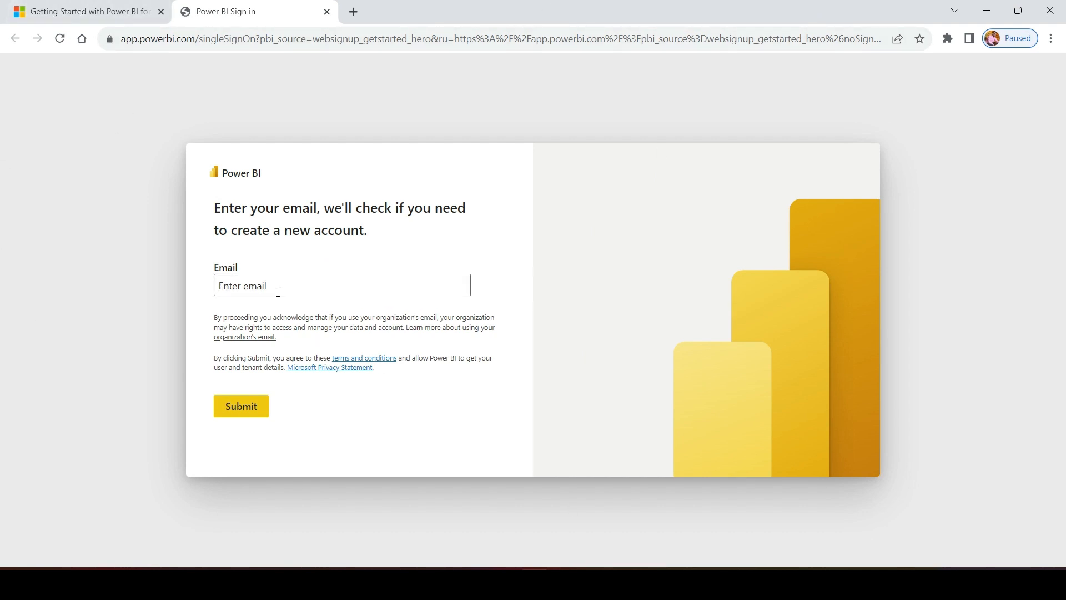
{"action": "left_click", "coordinate": [109, 6]}
{"action": "left_click", "coordinate": [13, 38]}
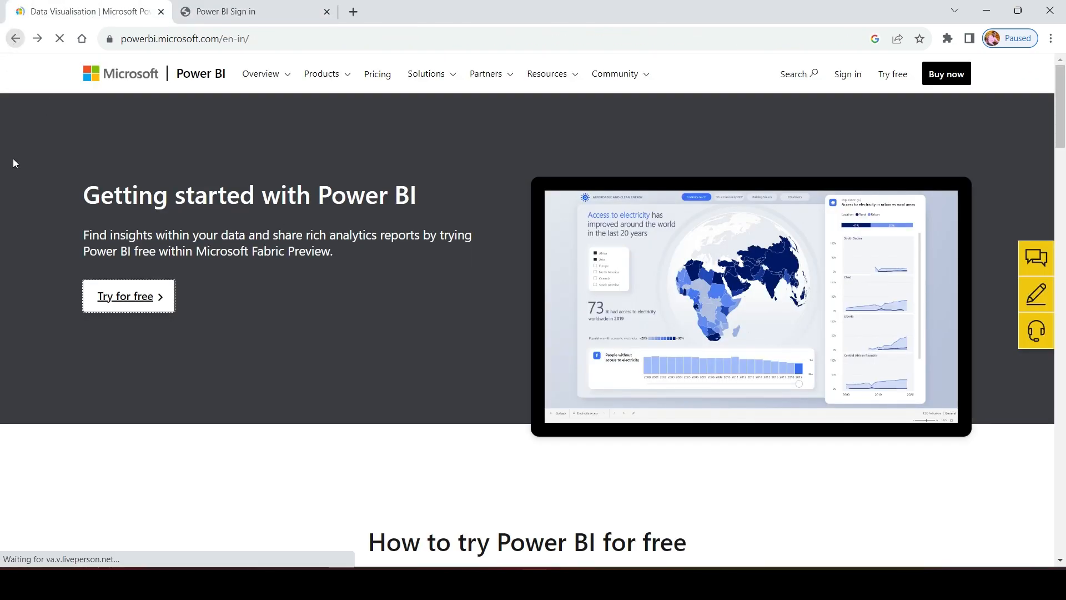
Step: Find the Download Power BI Desktop section on the Power BI home page
{"action": "scroll", "coordinate": [388, 309], "scroll_direction": "down", "scroll_amount": 5}
{"action": "scroll", "coordinate": [388, 309], "scroll_direction": "up", "scroll_amount": 4}
{"action": "scroll", "coordinate": [414, 328], "scroll_direction": "down", "scroll_amount": 15}
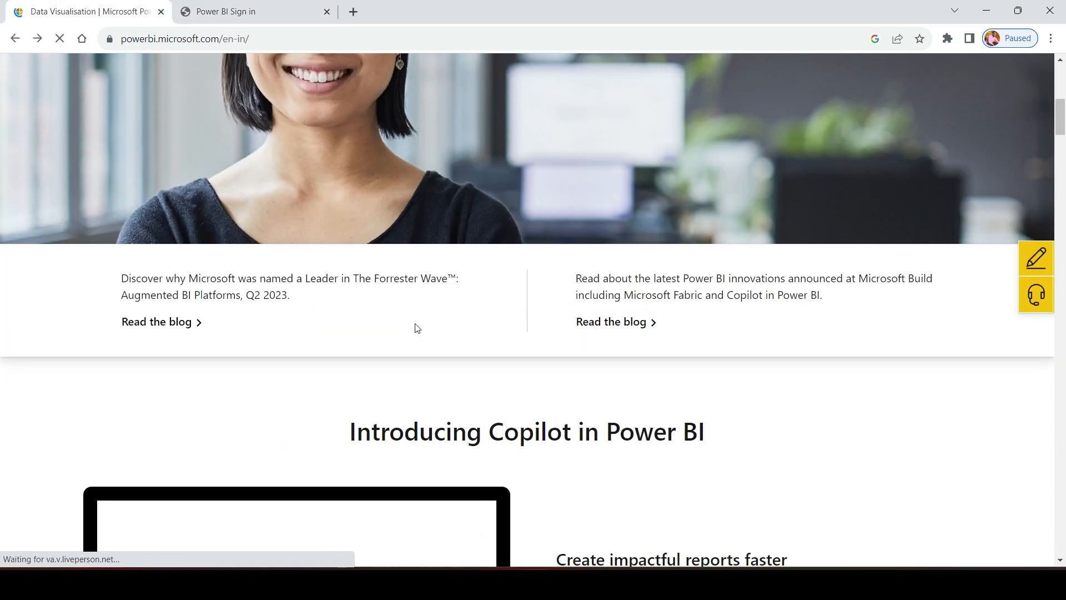
{"action": "scroll", "coordinate": [418, 340], "scroll_direction": "down", "scroll_amount": 20}
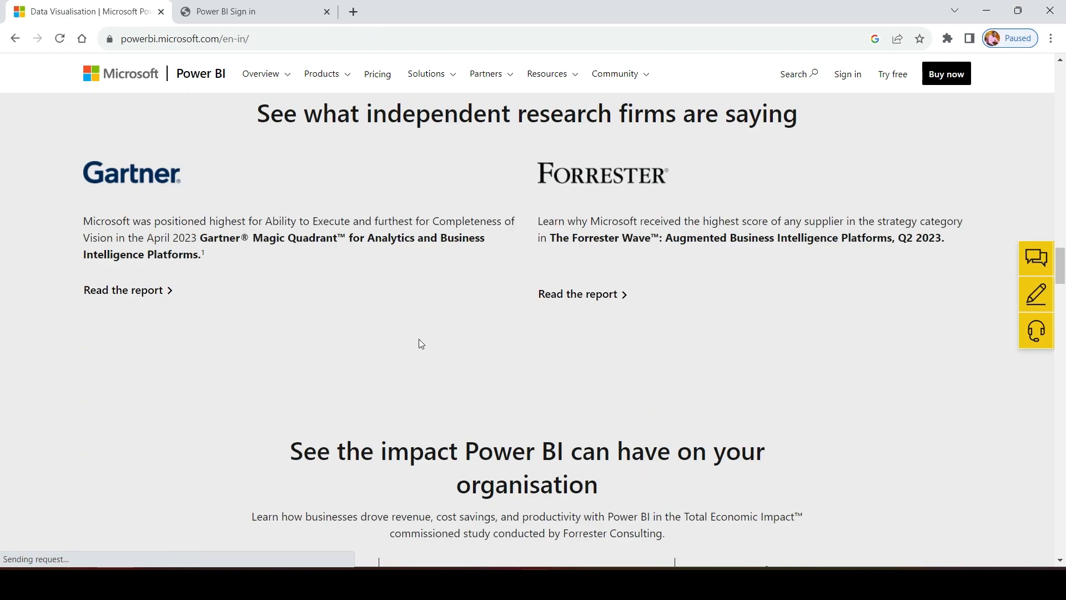
{"action": "scroll", "coordinate": [420, 340], "scroll_direction": "down", "scroll_amount": 12}
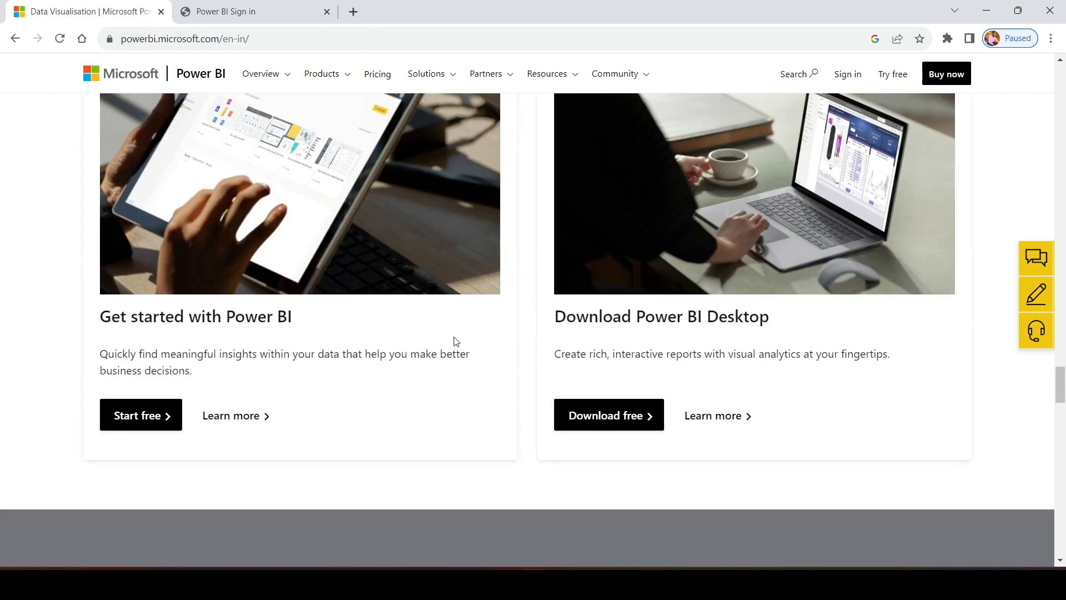
{"action": "left_click_drag", "start_coordinate": [554, 312], "coordinate": [776, 322]}
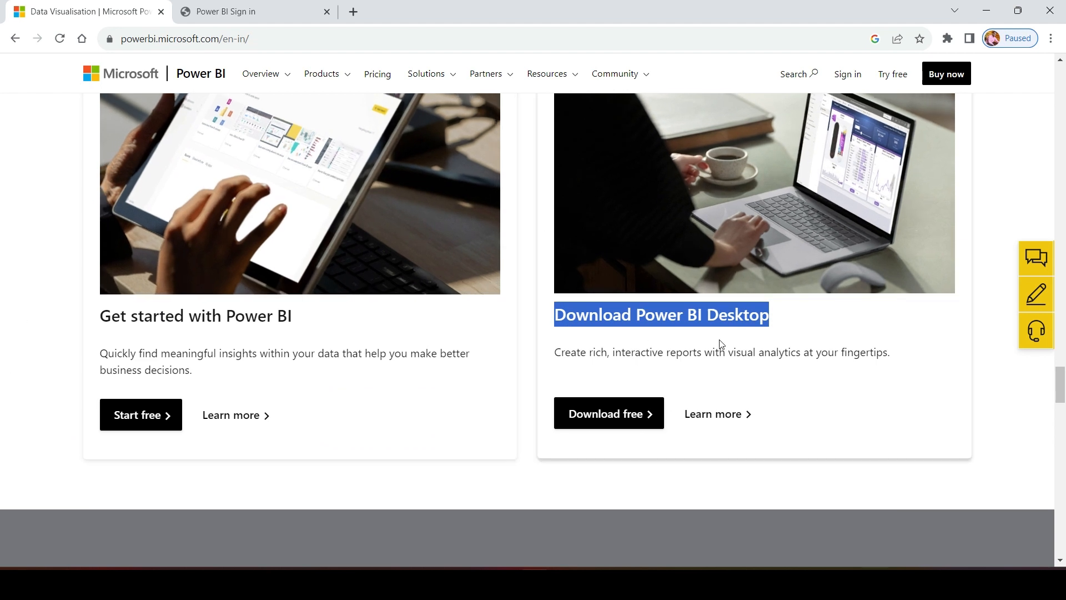
{"action": "left_click", "coordinate": [684, 355]}
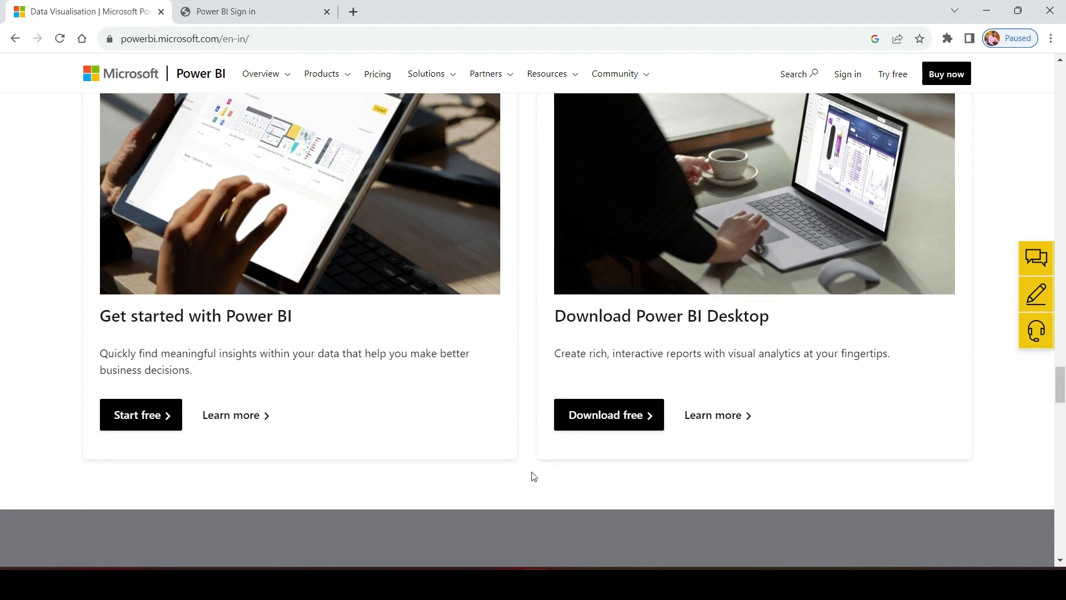
Step: Search the computer for "power", launch Power BI Desktop and dismiss its start screen
{"action": "key", "text": "super+s"}
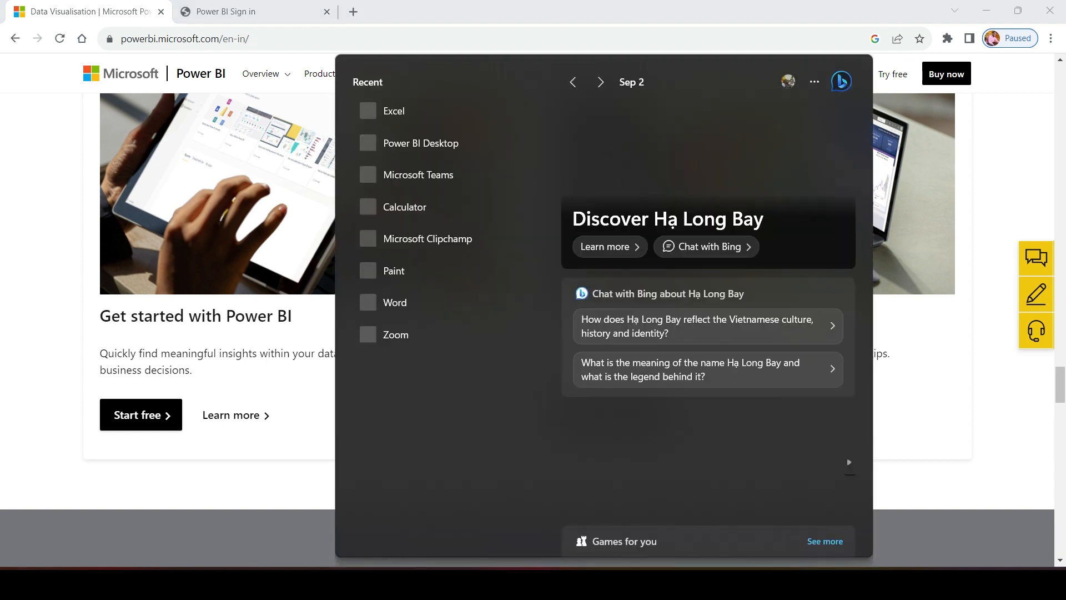
{"action": "type", "text": "power"}
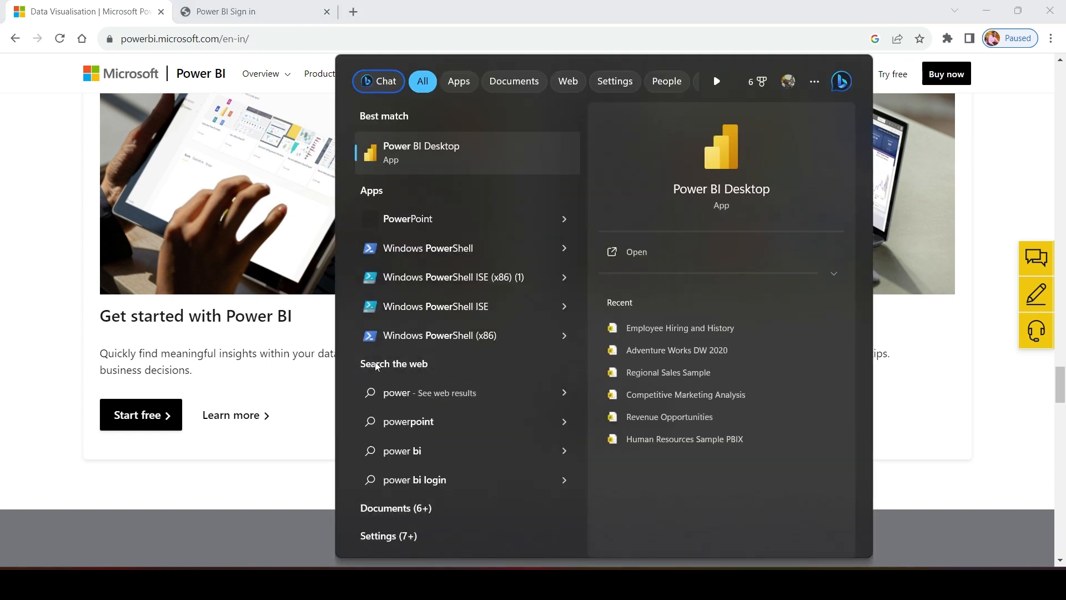
{"action": "left_click", "coordinate": [416, 166]}
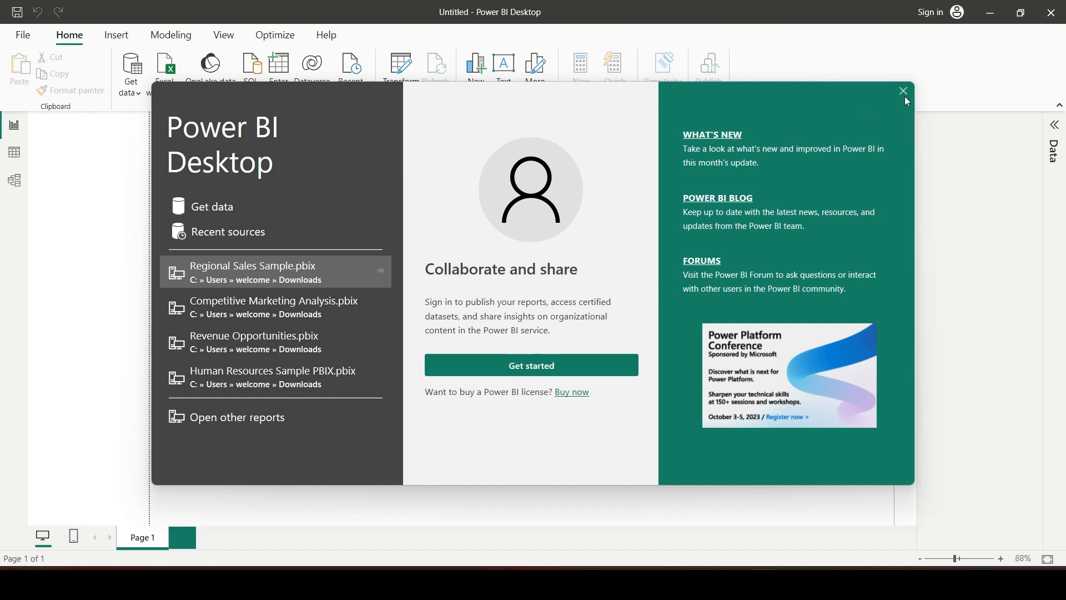
{"action": "left_click", "coordinate": [905, 92]}
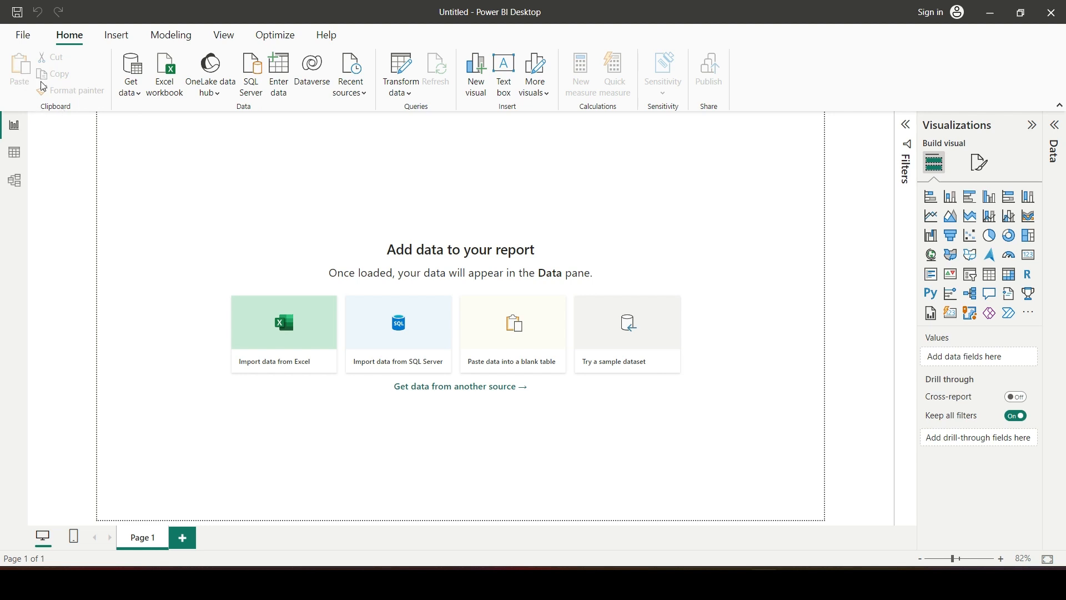
Step: Review the common data sources, the Excel workbook import and the manual table entry without loading any data
{"action": "left_click", "coordinate": [138, 96]}
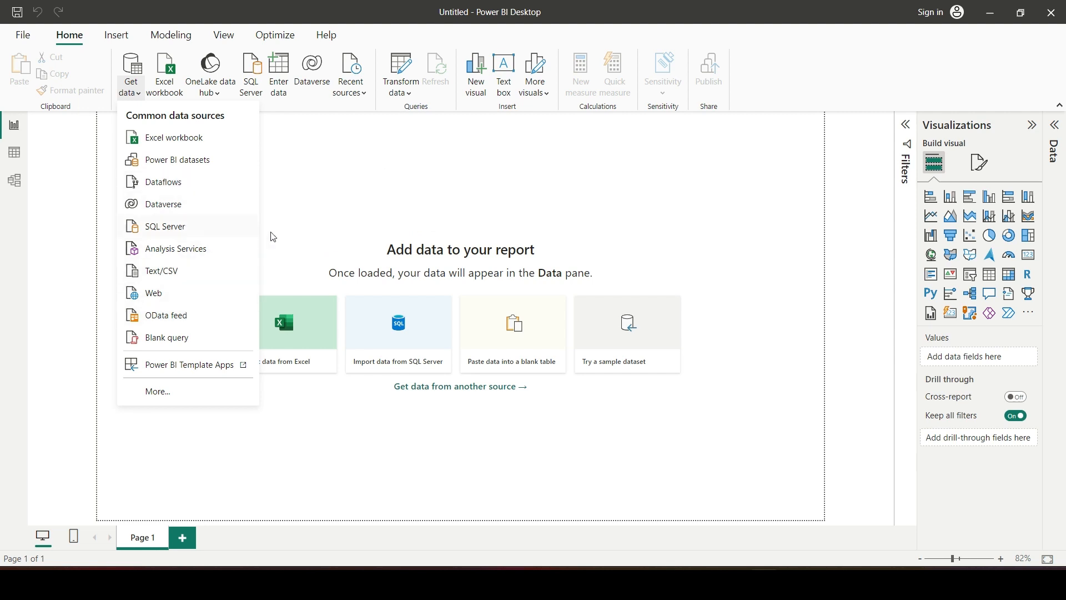
{"action": "left_click", "coordinate": [329, 216]}
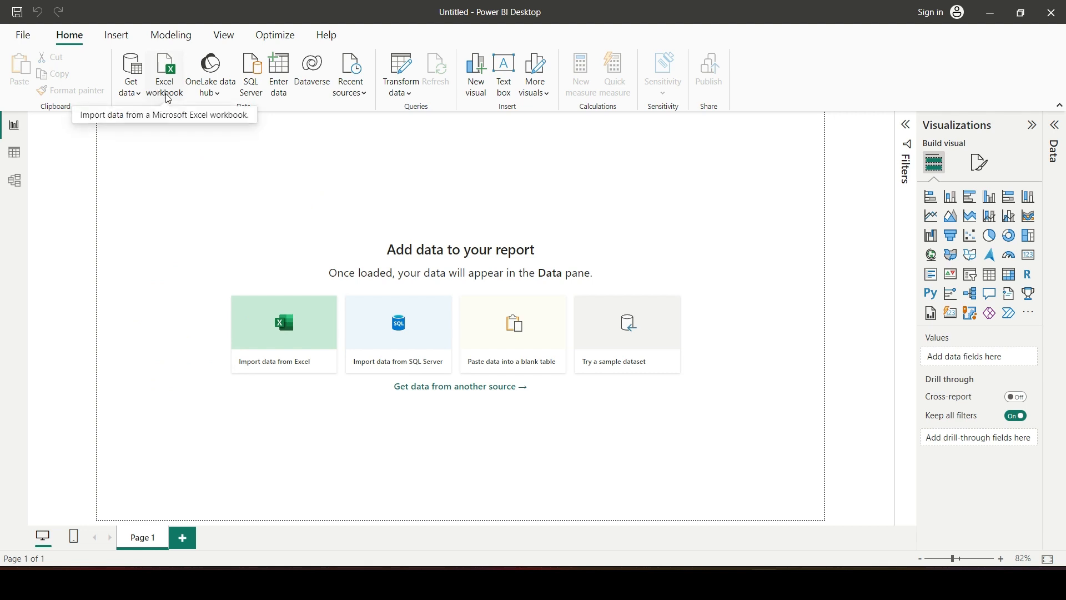
{"action": "left_click", "coordinate": [164, 90]}
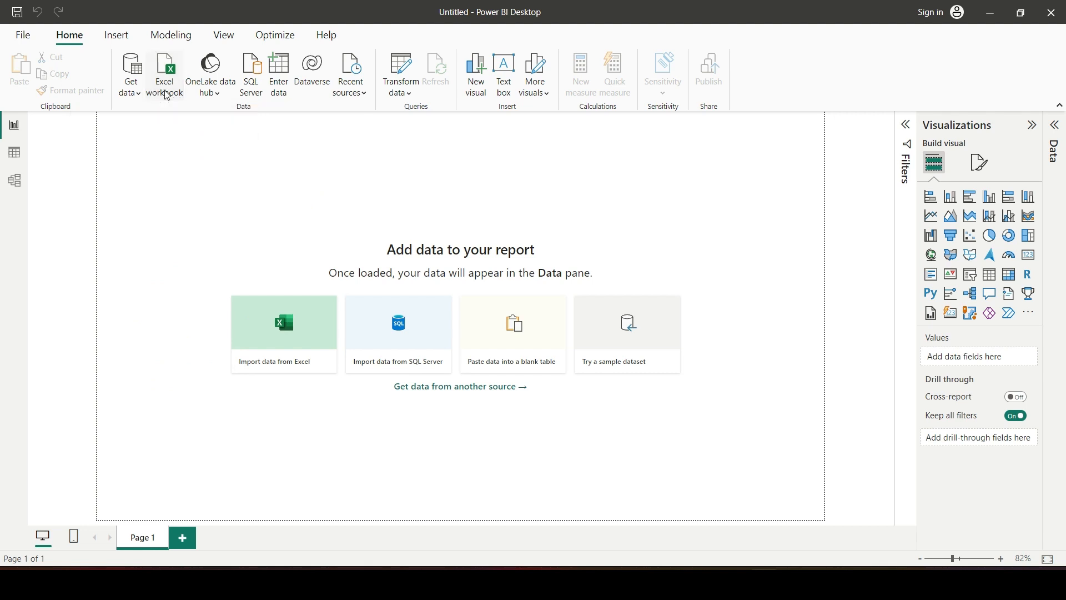
{"action": "left_click", "coordinate": [489, 314]}
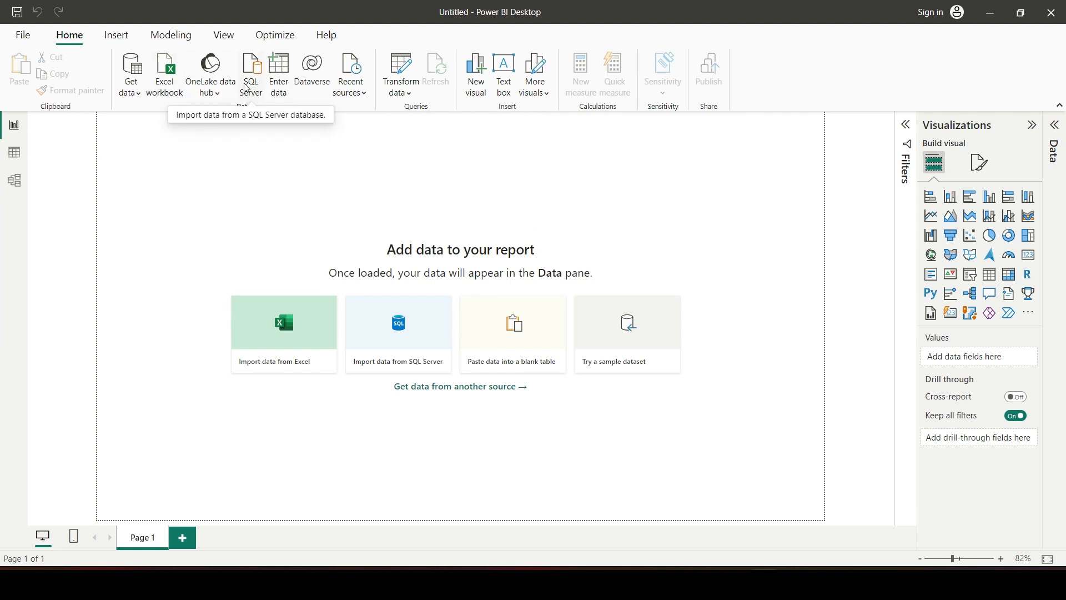
{"action": "left_click", "coordinate": [284, 93]}
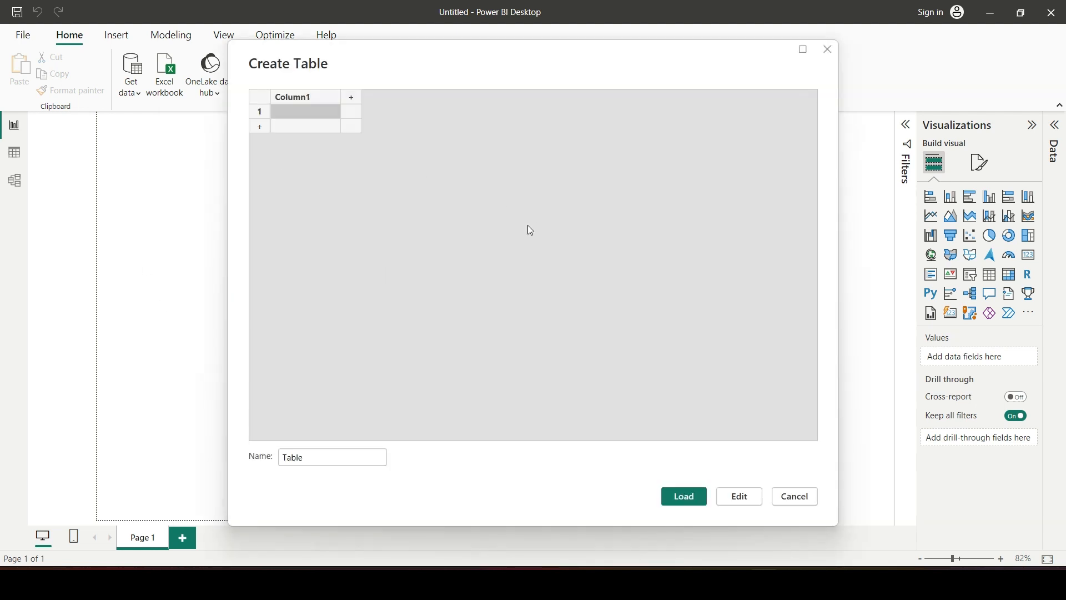
{"action": "left_click", "coordinate": [792, 499]}
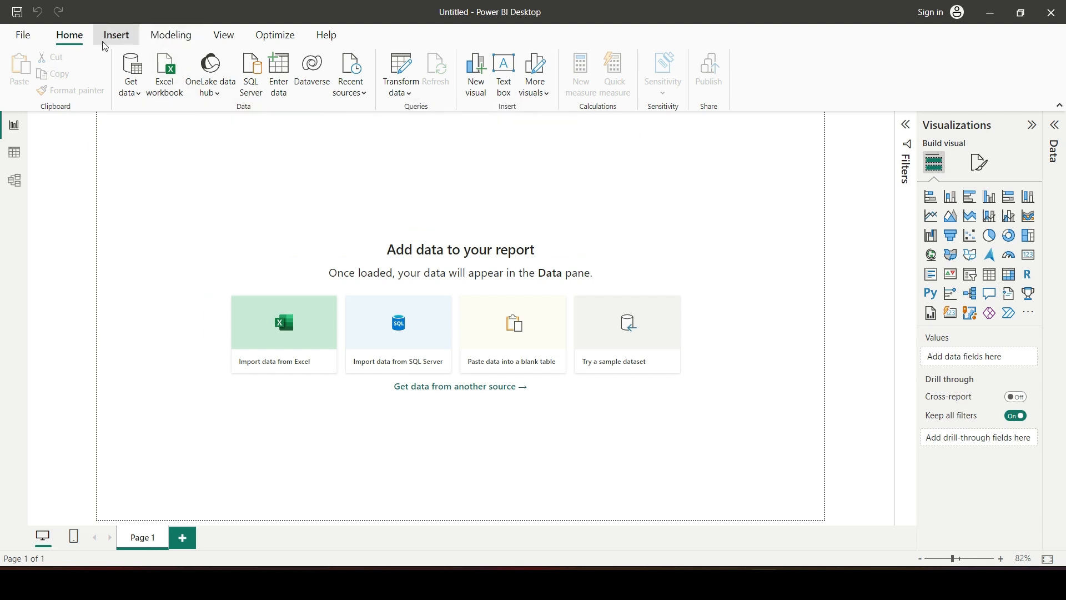
Step: Look through the Insert, Modeling, View, Optimize and Help commands, and return to the Home commands
{"action": "left_click", "coordinate": [117, 38]}
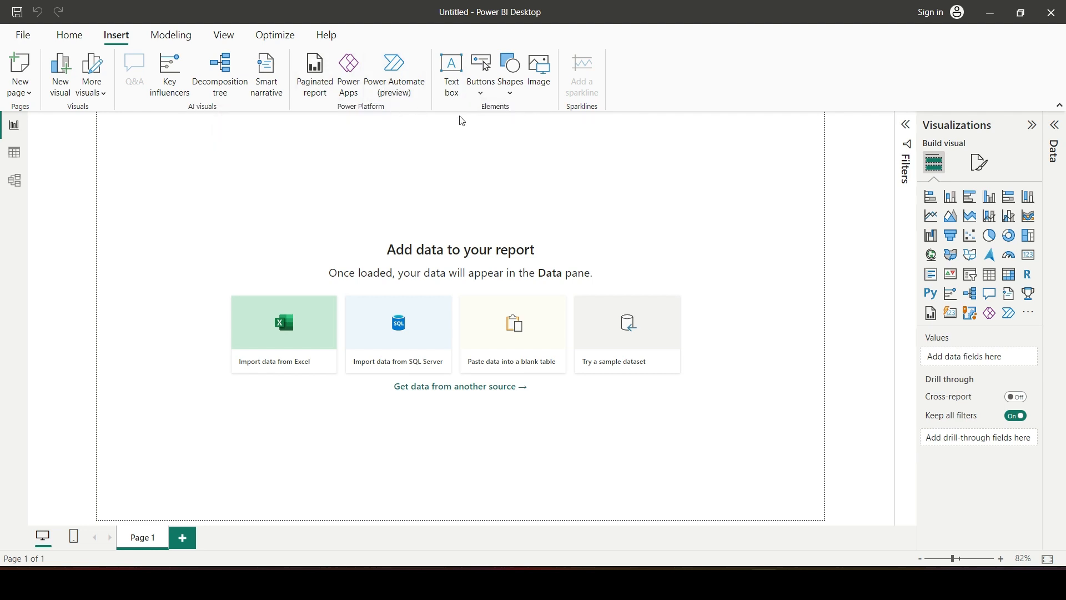
{"action": "left_click", "coordinate": [172, 36]}
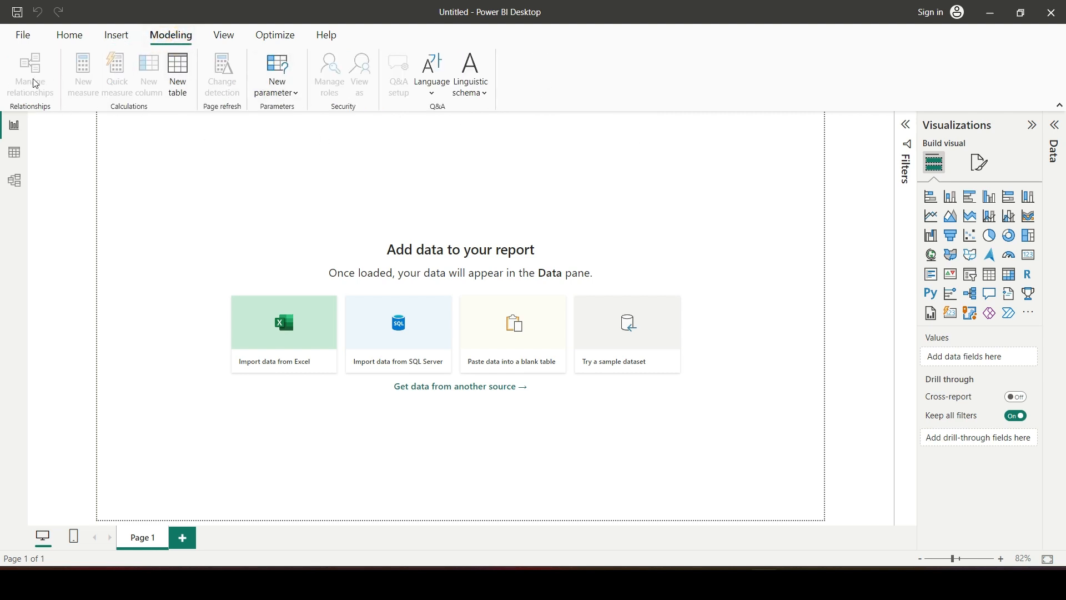
{"action": "left_click", "coordinate": [221, 46]}
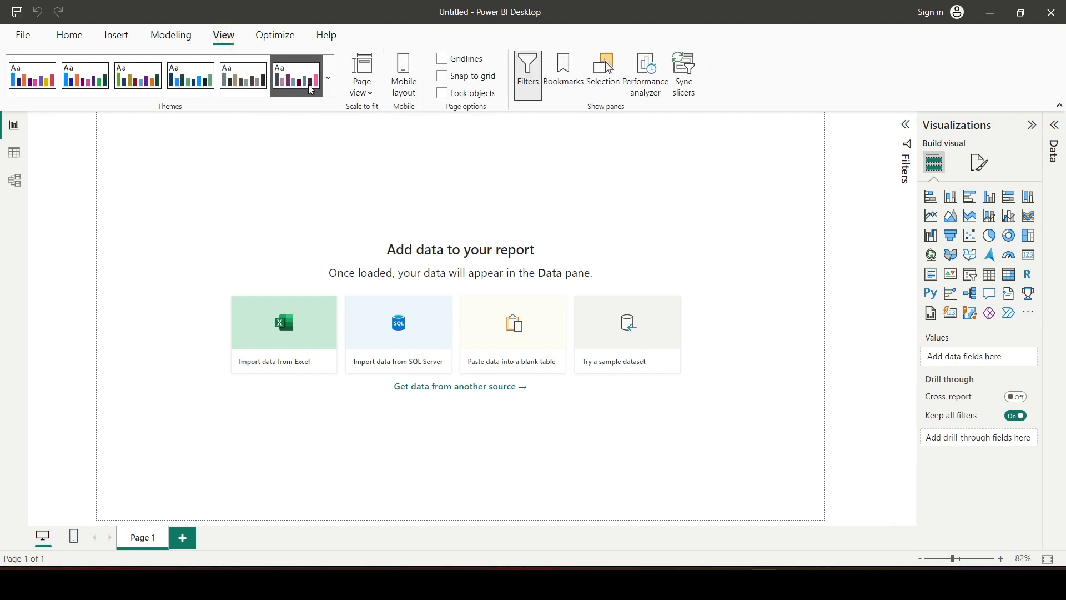
{"action": "left_click", "coordinate": [276, 38]}
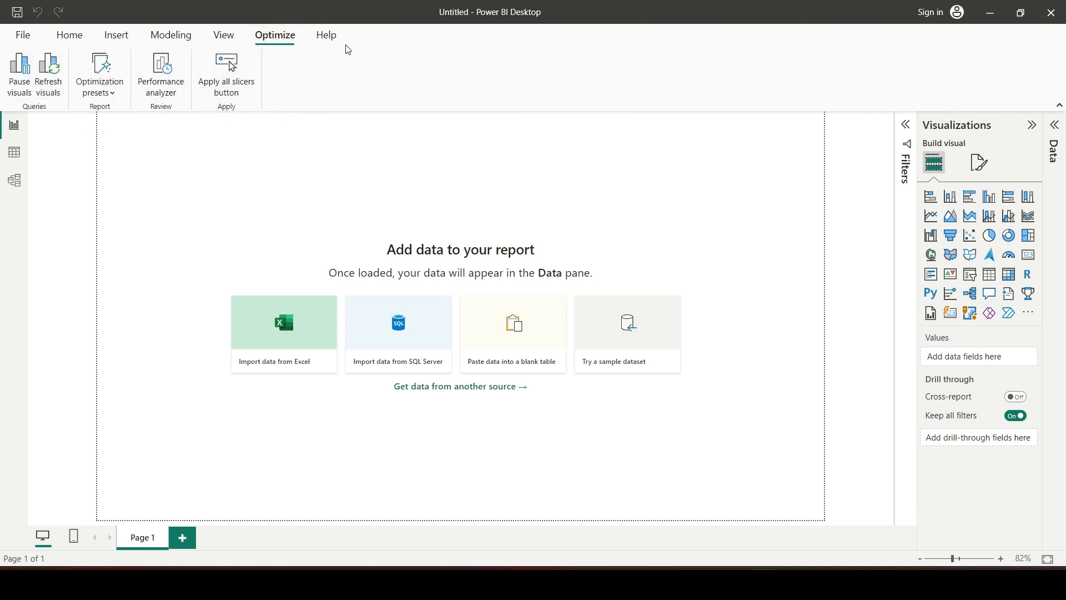
{"action": "left_click", "coordinate": [327, 36]}
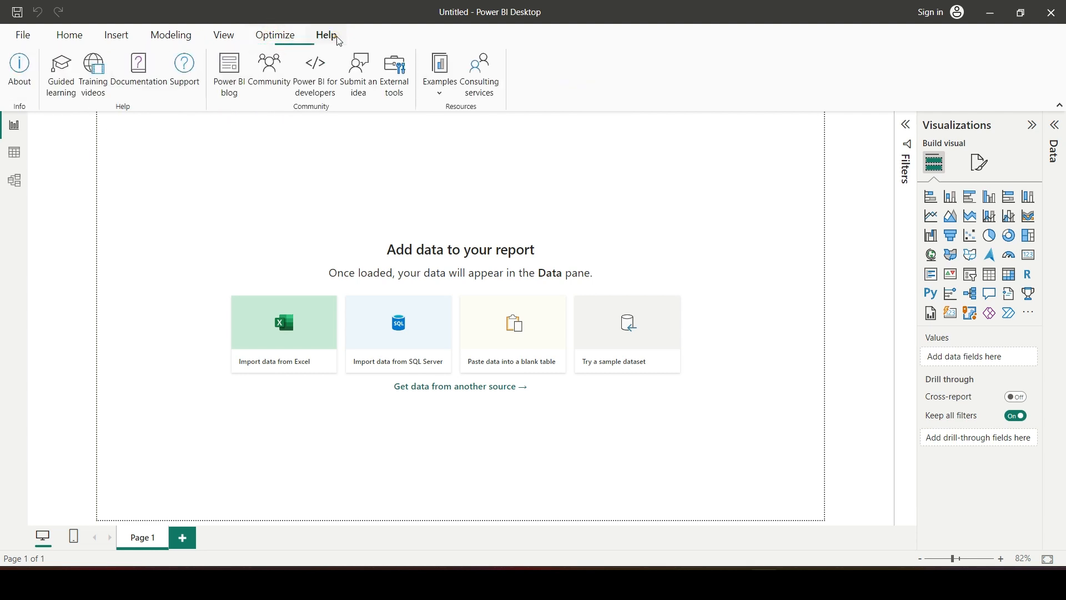
{"action": "left_click", "coordinate": [82, 40]}
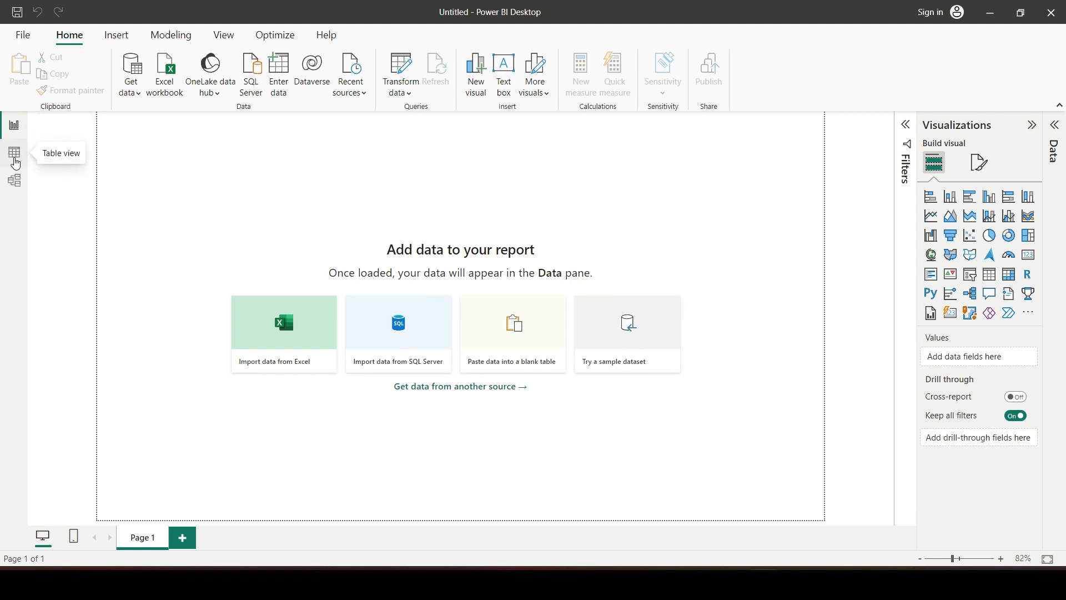
Step: Look at the empty Table view and Model view, and return to Report view
{"action": "left_click", "coordinate": [15, 160]}
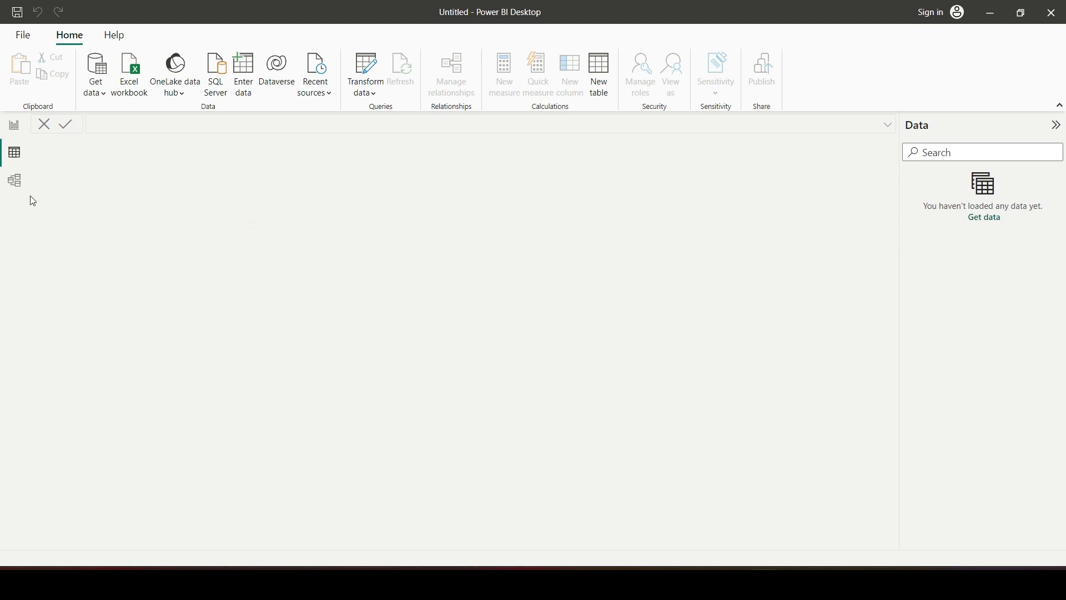
{"action": "left_click", "coordinate": [15, 186]}
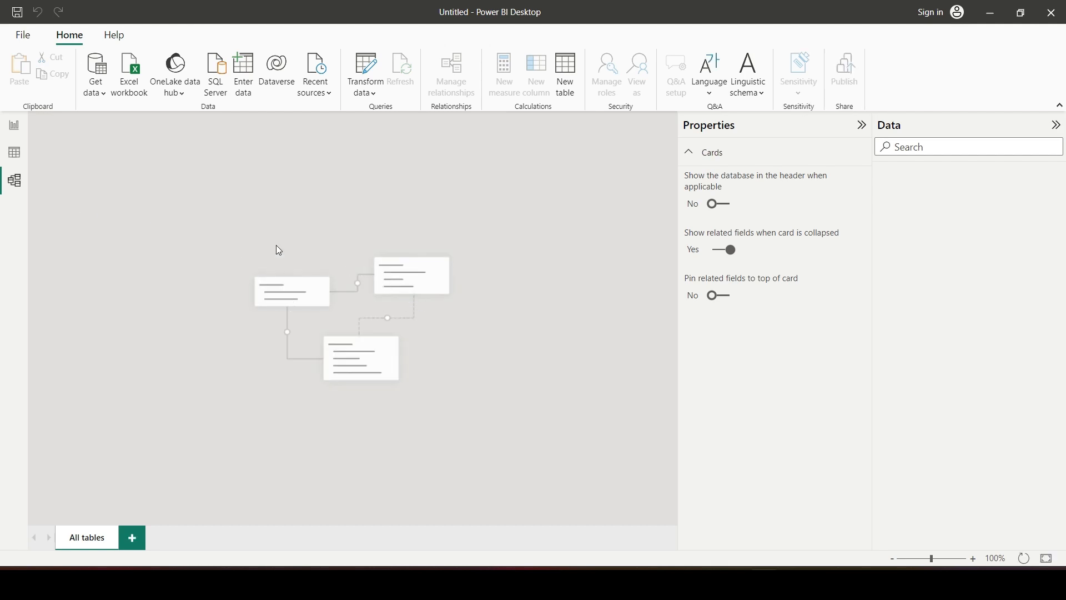
{"action": "left_click", "coordinate": [14, 125]}
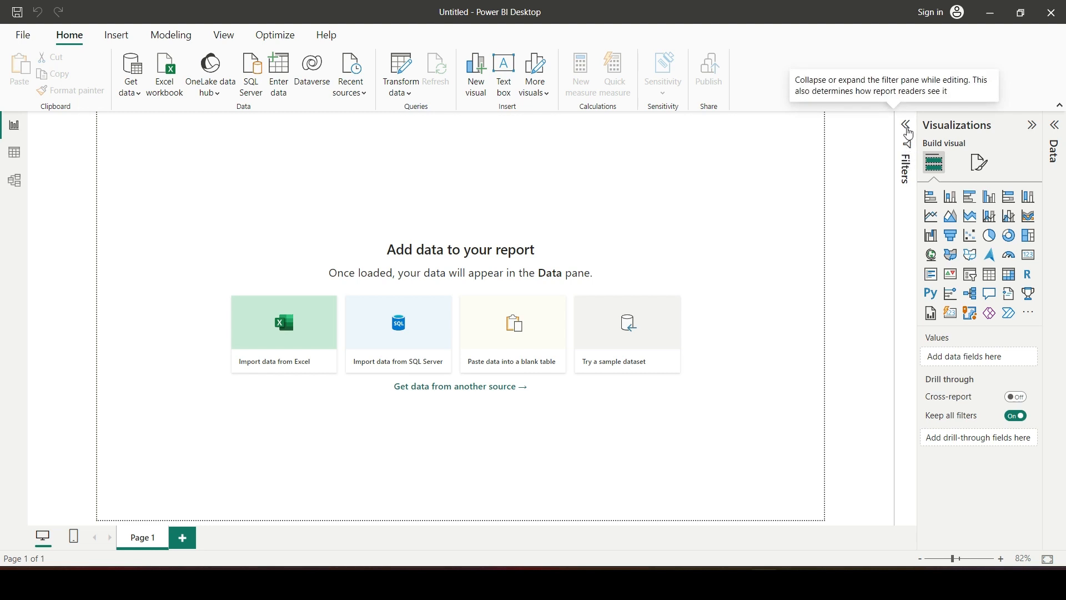
Step: Expand the Filters and Data panes, and view the options for adding or removing report visuals
{"action": "left_click", "coordinate": [906, 129]}
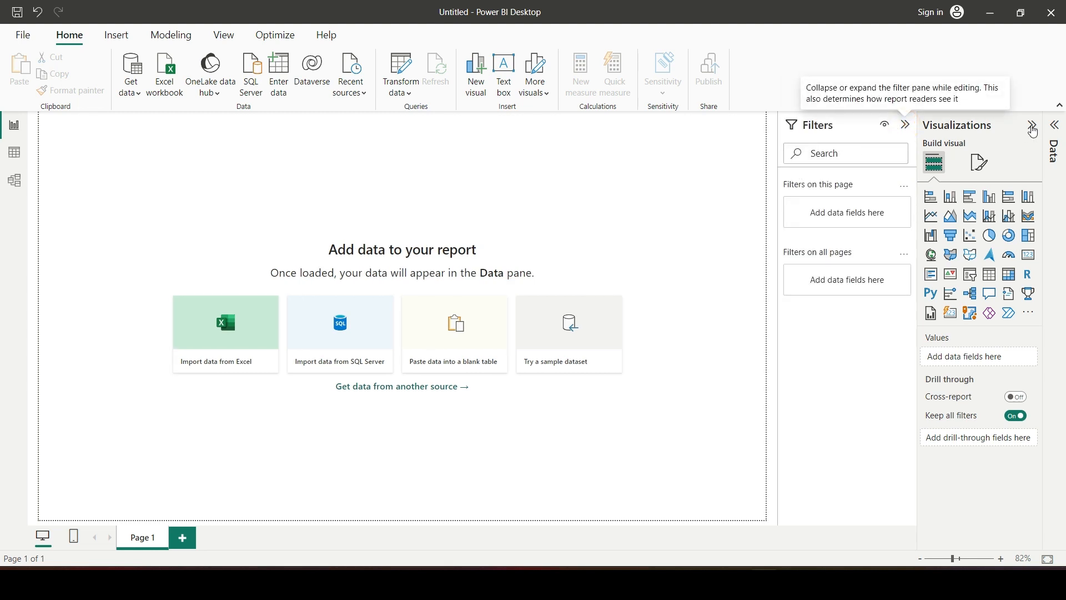
{"action": "left_click", "coordinate": [1054, 139]}
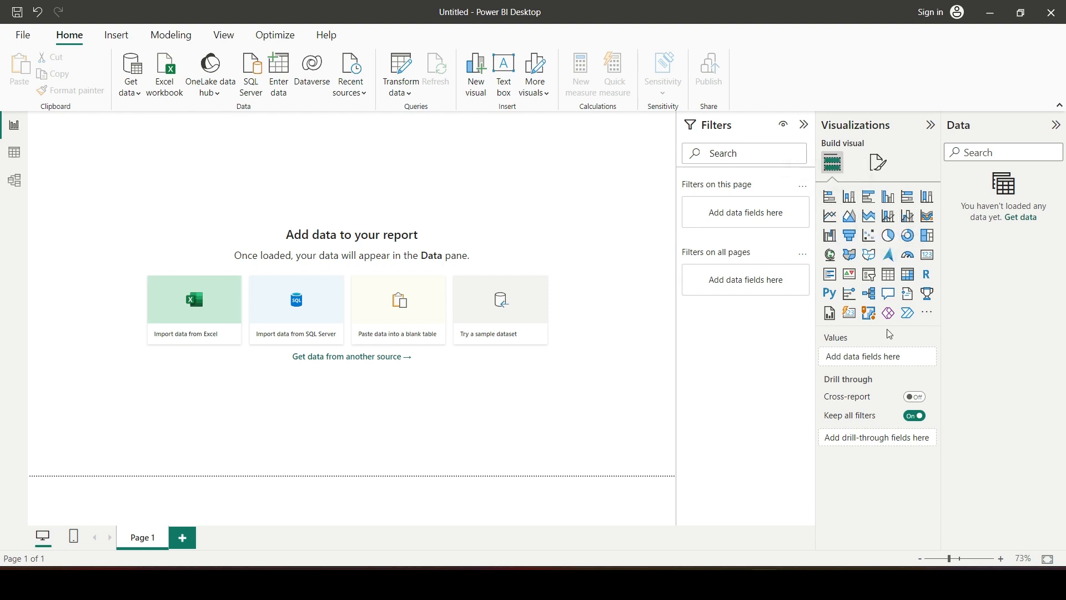
{"action": "left_click", "coordinate": [928, 314]}
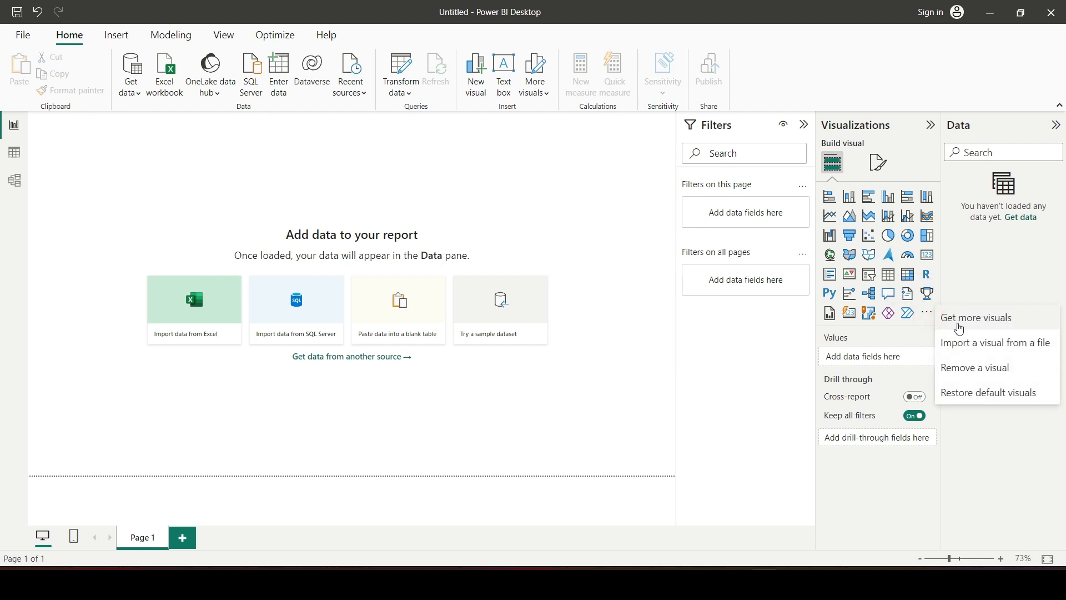
{"action": "left_click", "coordinate": [900, 332]}
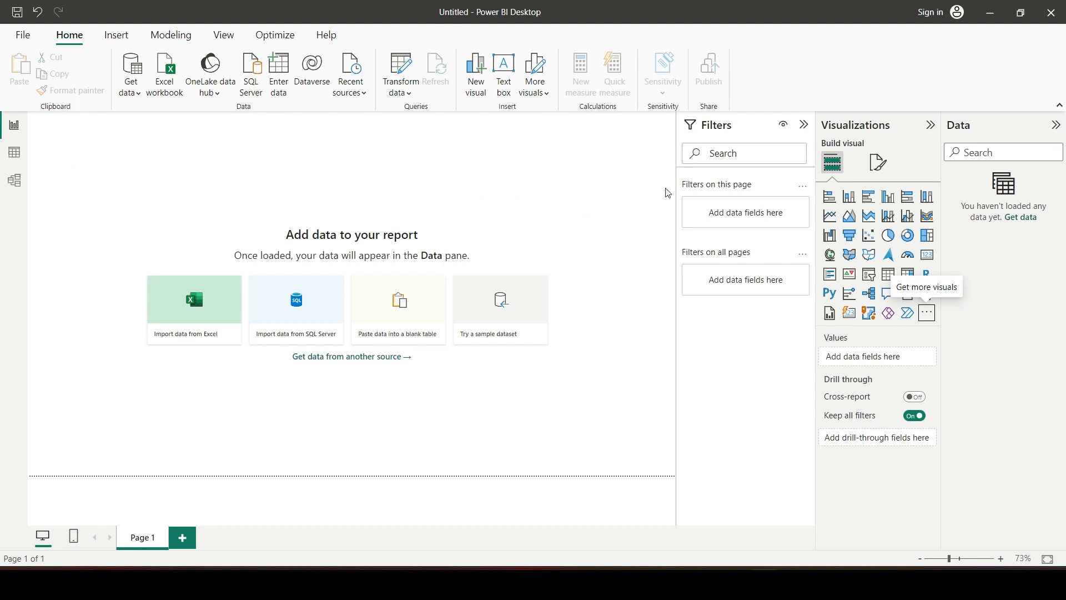
{"action": "left_click_drag", "start_coordinate": [654, 185], "coordinate": [339, 181]}
{"action": "left_click", "coordinate": [600, 190]}
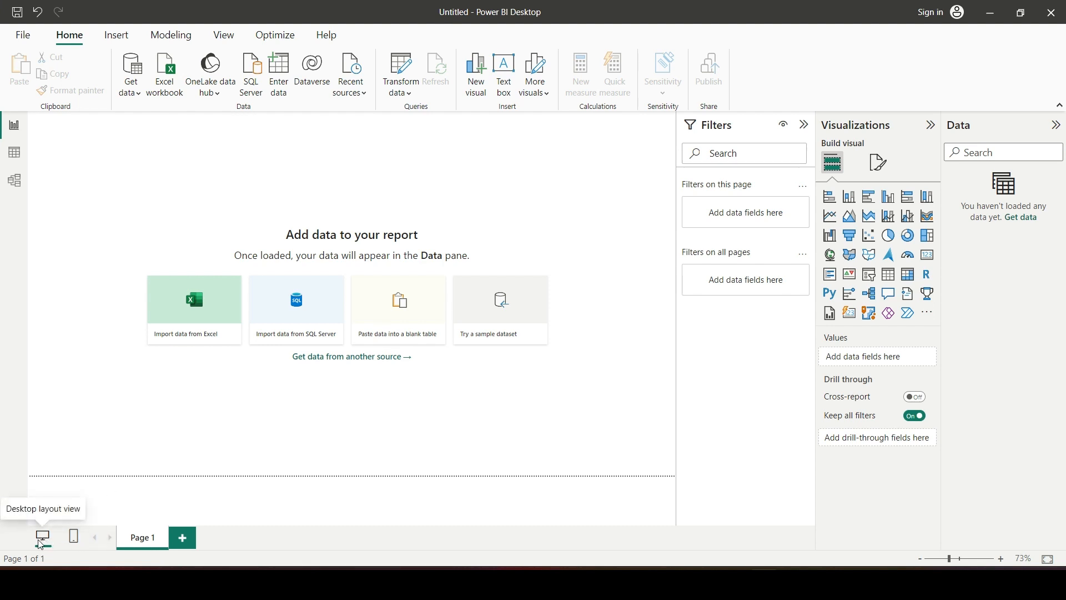
Step: Preview the report page in mobile layout and return to the desktop layout
{"action": "left_click", "coordinate": [75, 538]}
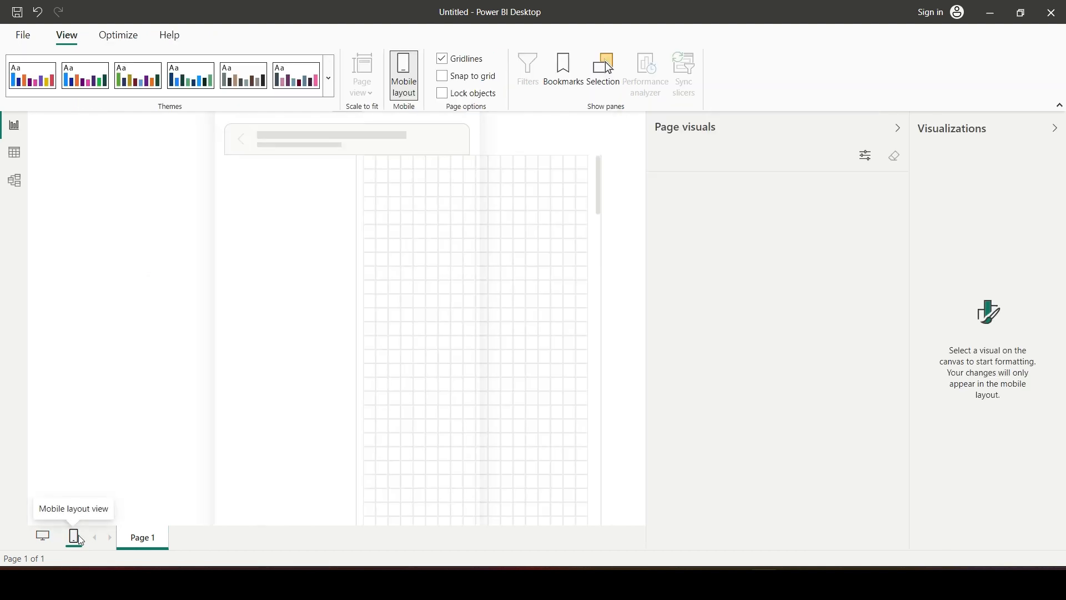
{"action": "left_click", "coordinate": [43, 536]}
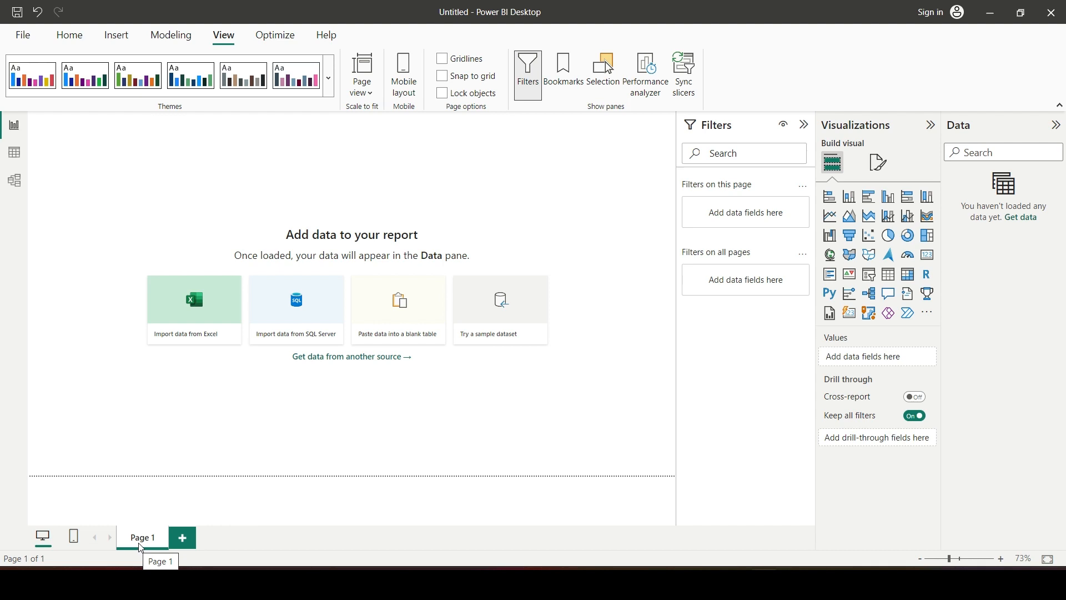
Step: Collapse the Filters pane and display the Insert commands
{"action": "left_click", "coordinate": [803, 126]}
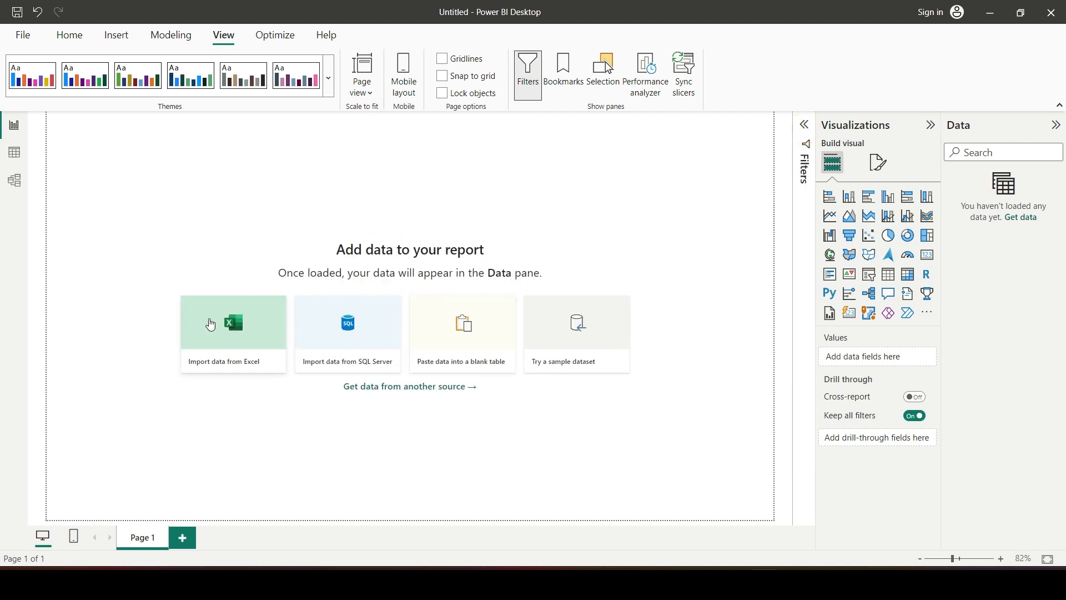
{"action": "left_click_drag", "start_coordinate": [139, 218], "coordinate": [706, 438]}
{"action": "left_click", "coordinate": [117, 34]}
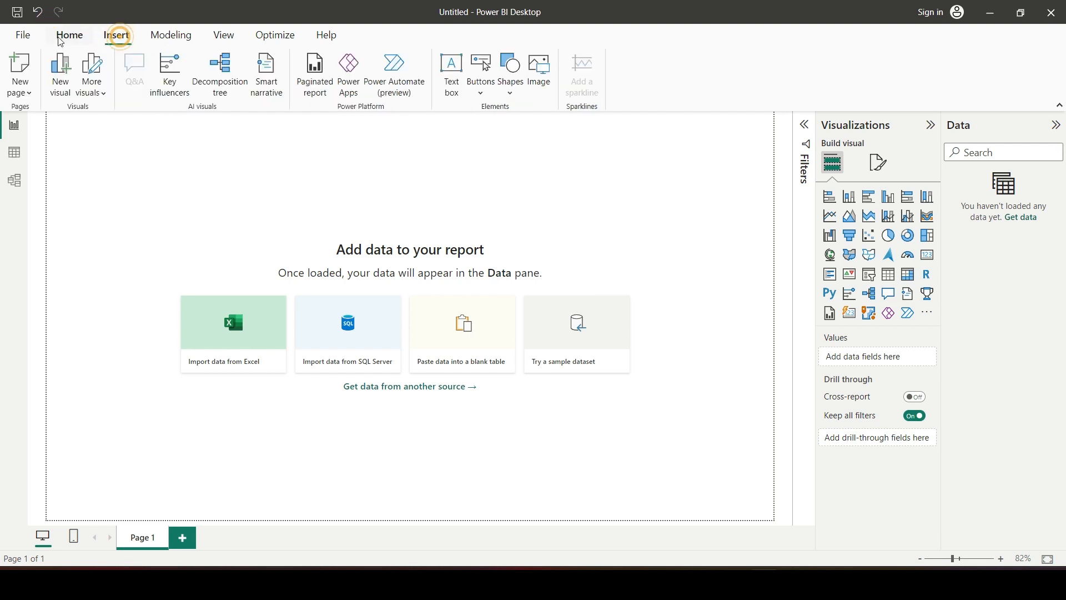
Step: Display the Home commands, look at the finished Sales Dashboard PDF in Acrobat, and return to Power BI Desktop
{"action": "left_click", "coordinate": [67, 35]}
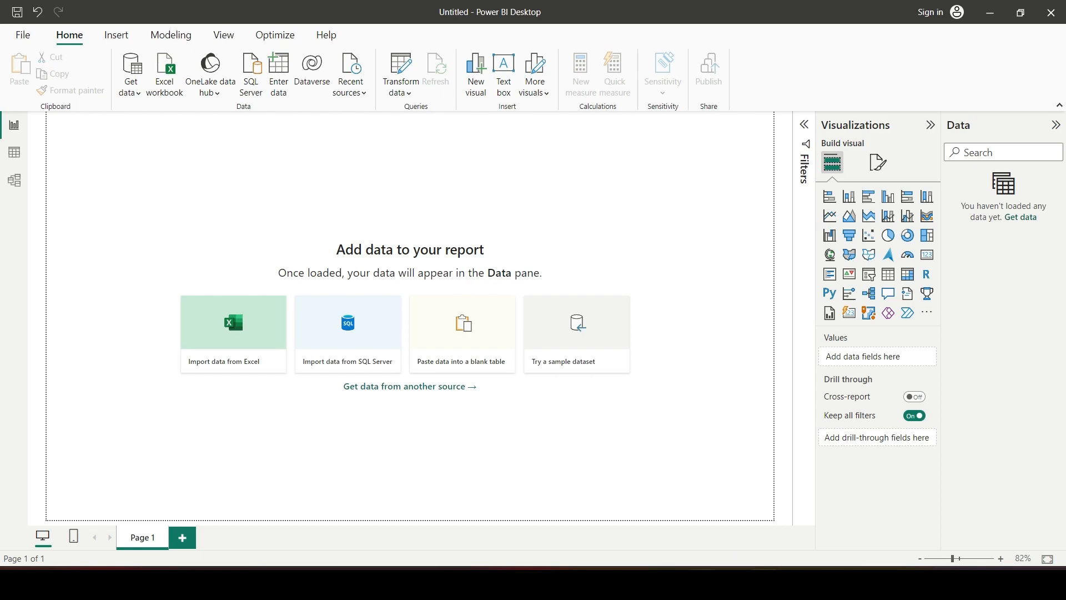
{"action": "key", "text": "alt+Tab"}
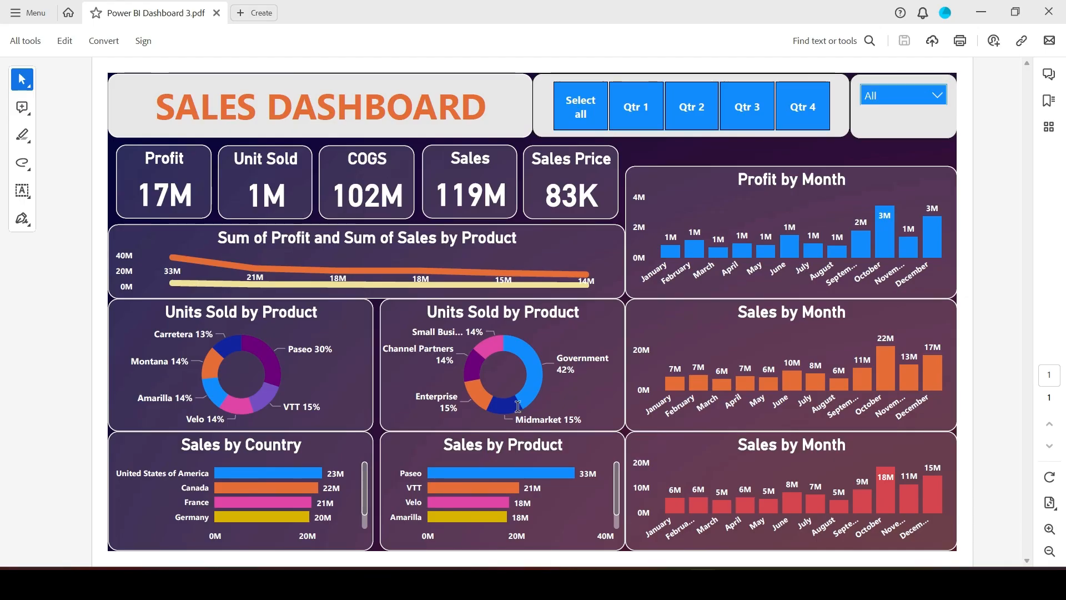
{"action": "key", "text": "alt+Tab"}
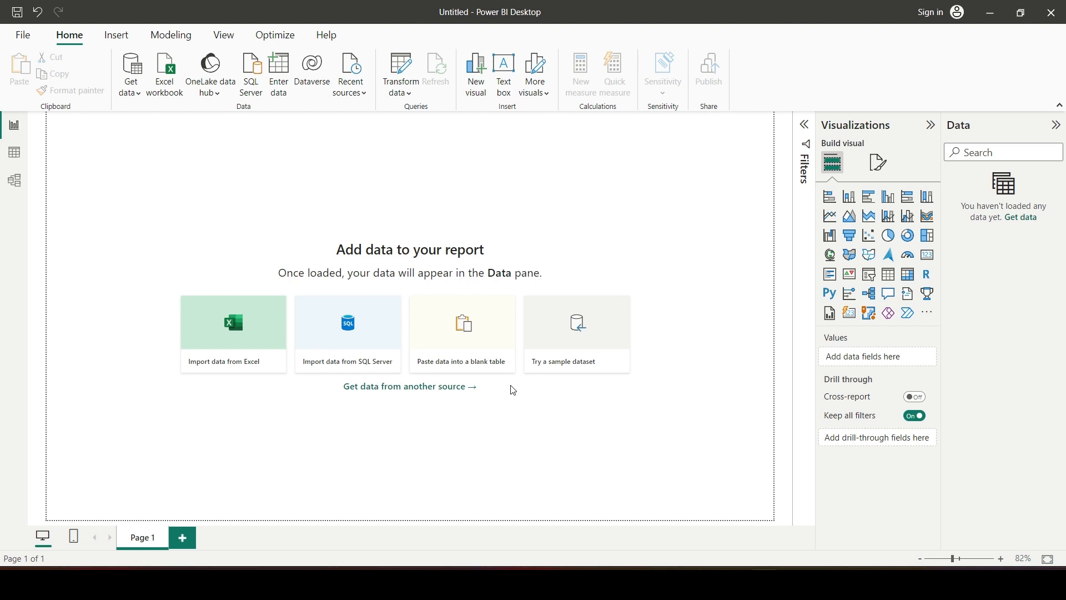
Step: Open the sample dataset options from the empty report page and load the sample data to experiment with
{"action": "left_click", "coordinate": [580, 344]}
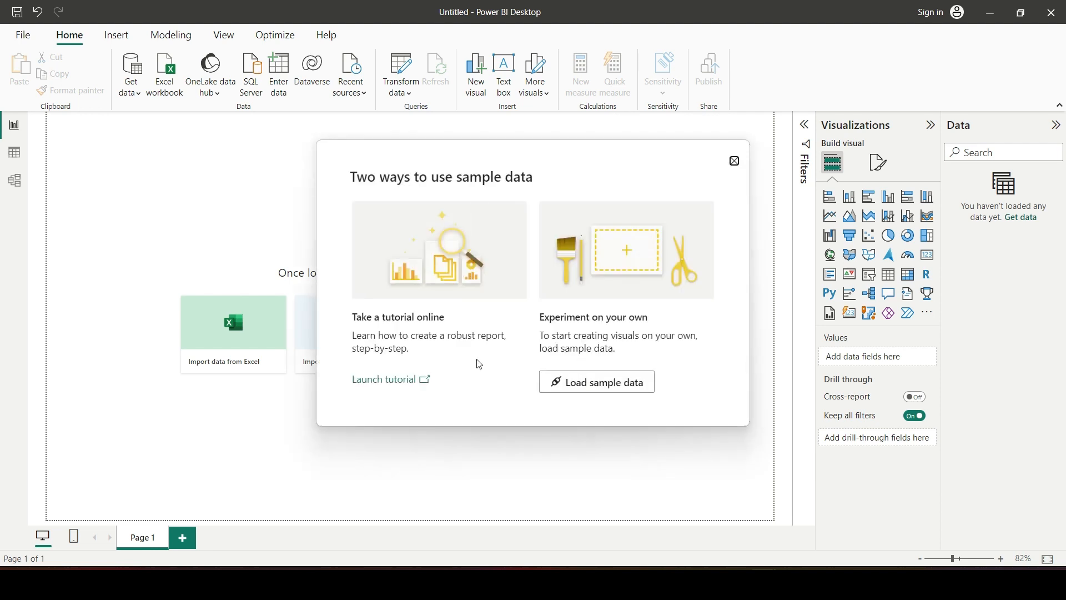
{"action": "left_click", "coordinate": [734, 161]}
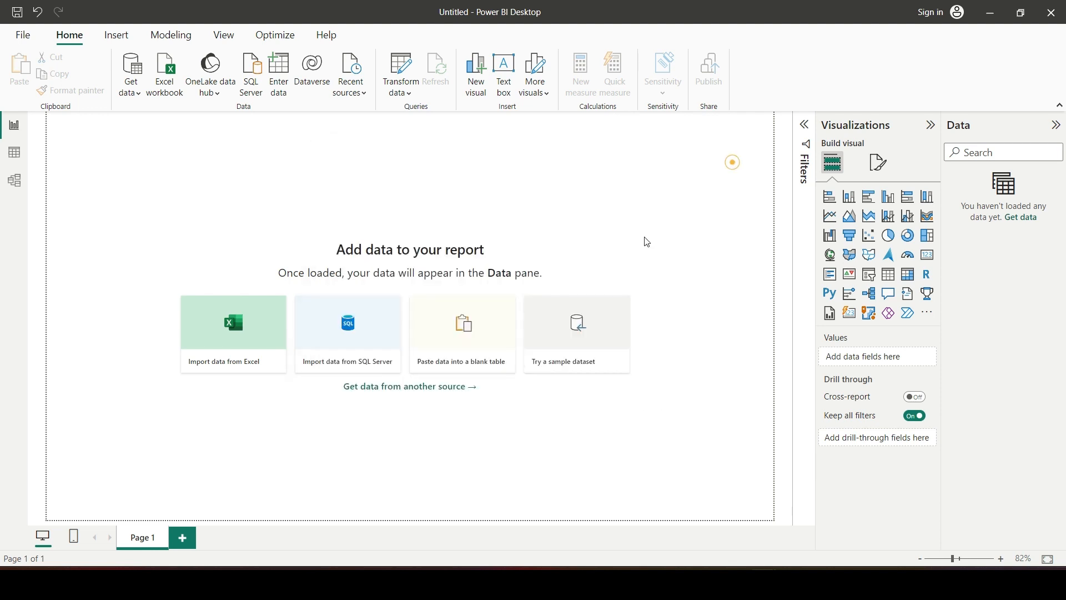
{"action": "left_click", "coordinate": [565, 348]}
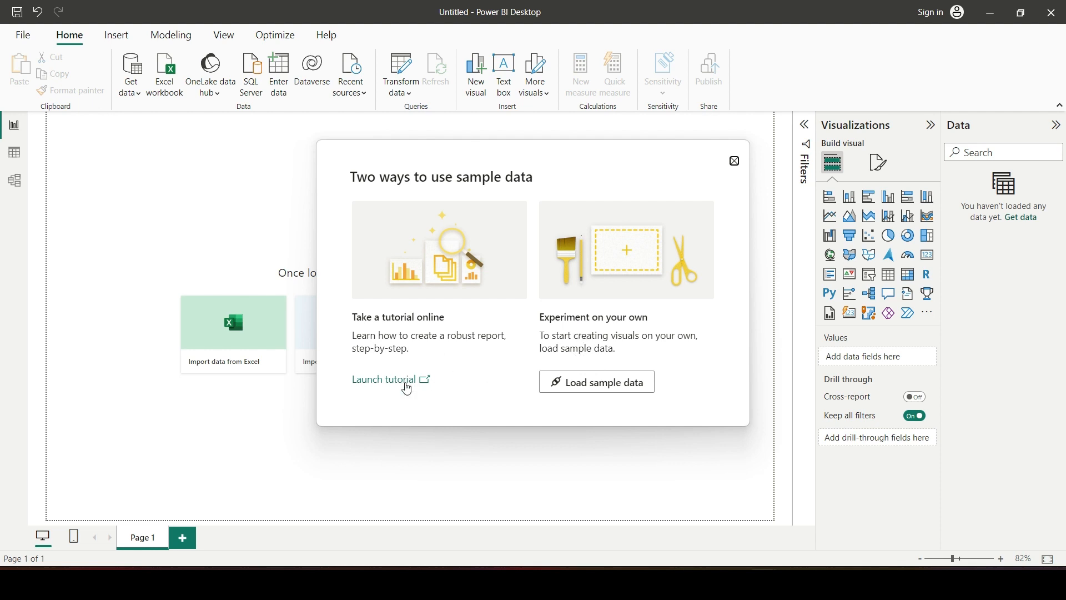
{"action": "left_click", "coordinate": [582, 392]}
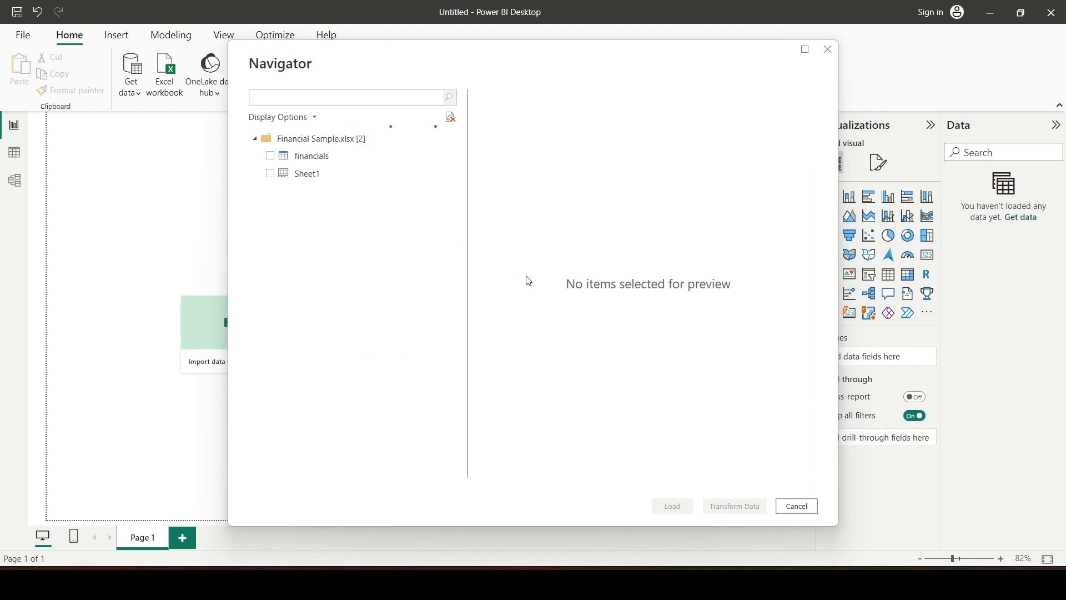
Step: Preview Sheet1 and the financials table of Financial Sample.xlsx in the Navigator, leaving both unselected
{"action": "left_click", "coordinate": [273, 181]}
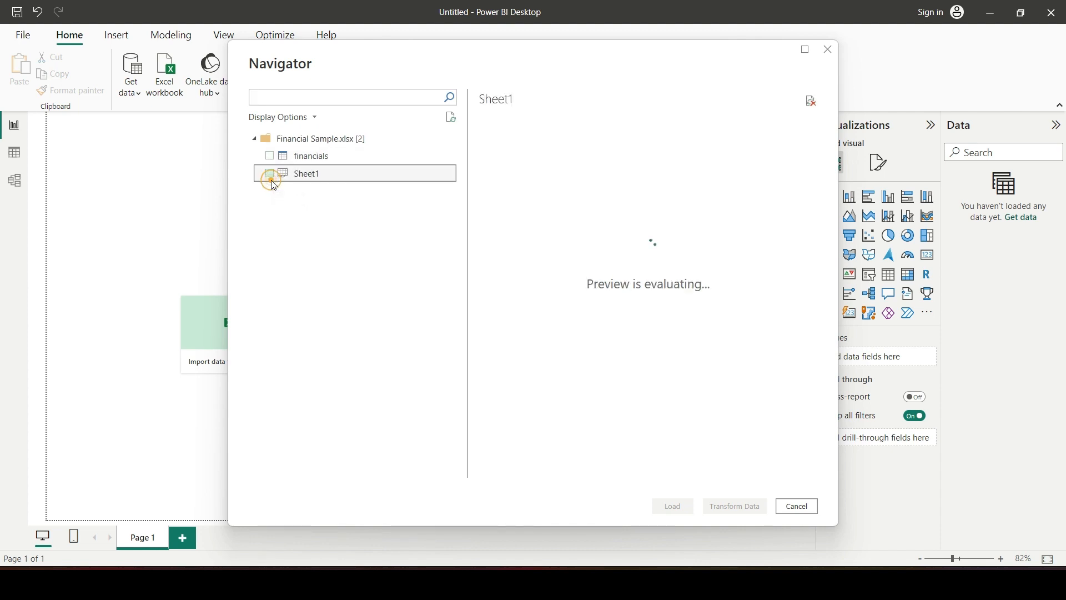
{"action": "left_click", "coordinate": [270, 156]}
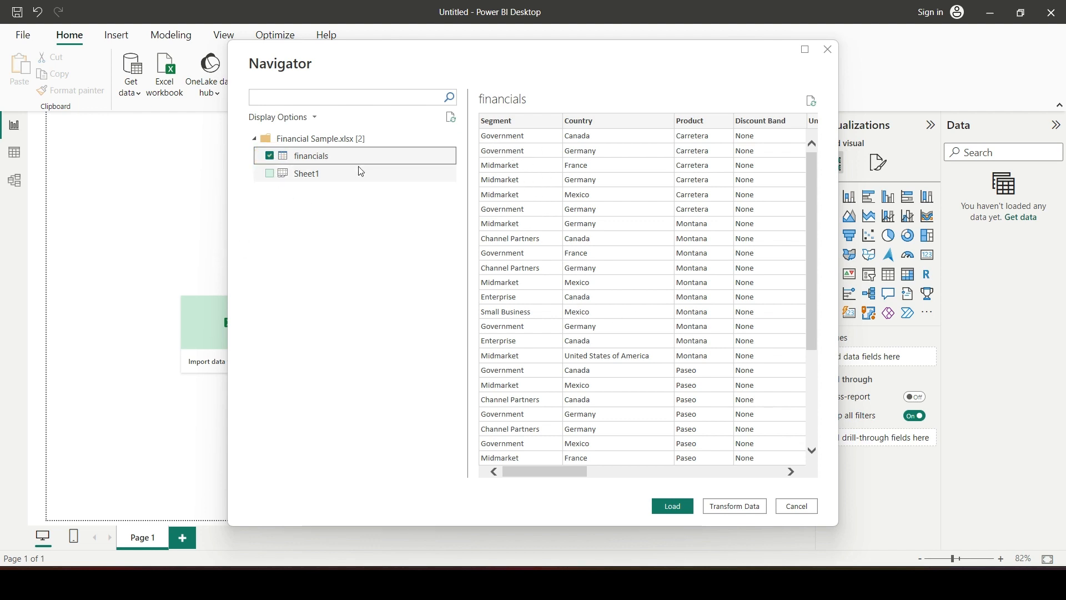
{"action": "left_click", "coordinate": [270, 156]}
{"action": "left_click", "coordinate": [271, 173]}
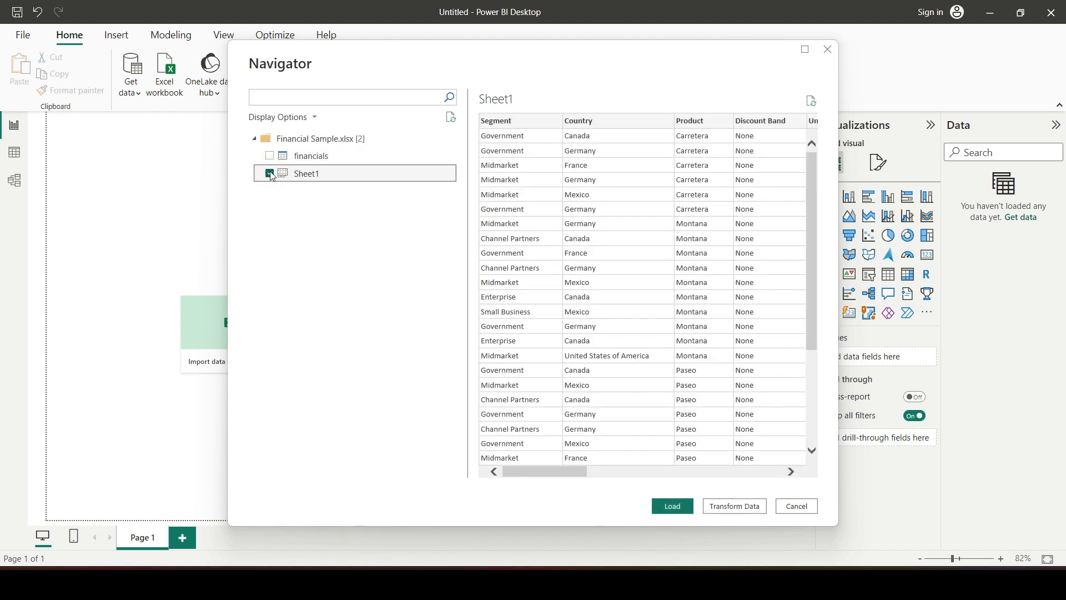
{"action": "left_click", "coordinate": [270, 173]}
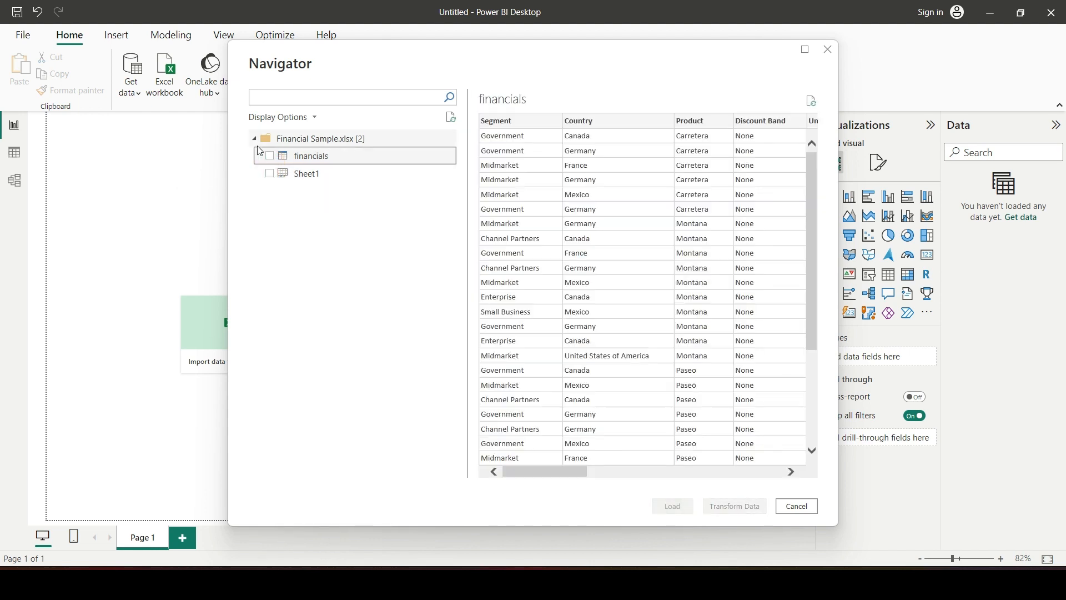
Step: Load only the financials table into the report and expand its list of fields in the Data pane
{"action": "left_click", "coordinate": [270, 156]}
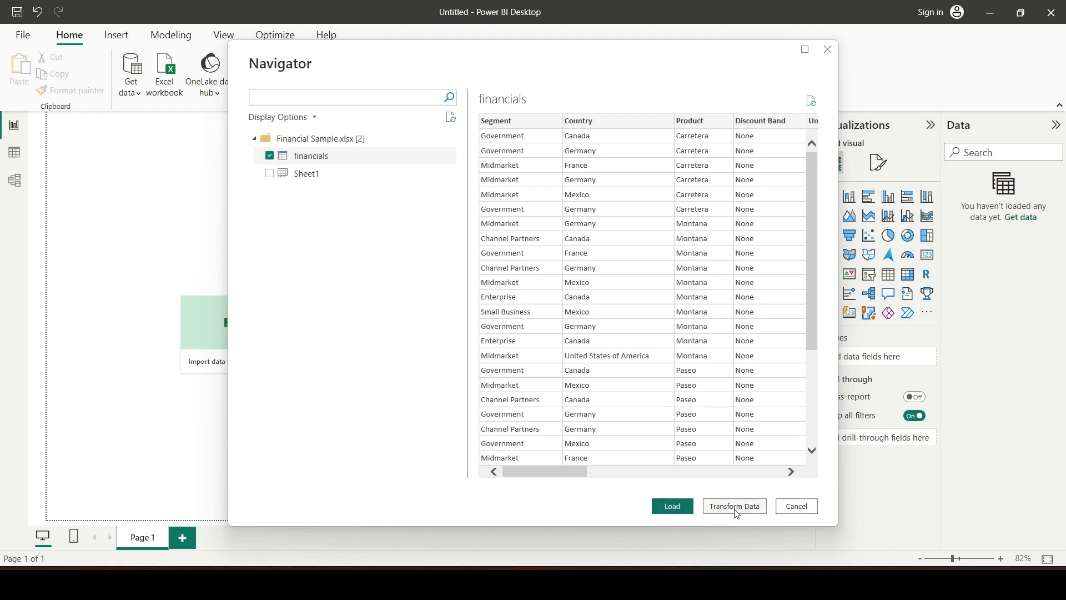
{"action": "left_click", "coordinate": [673, 507]}
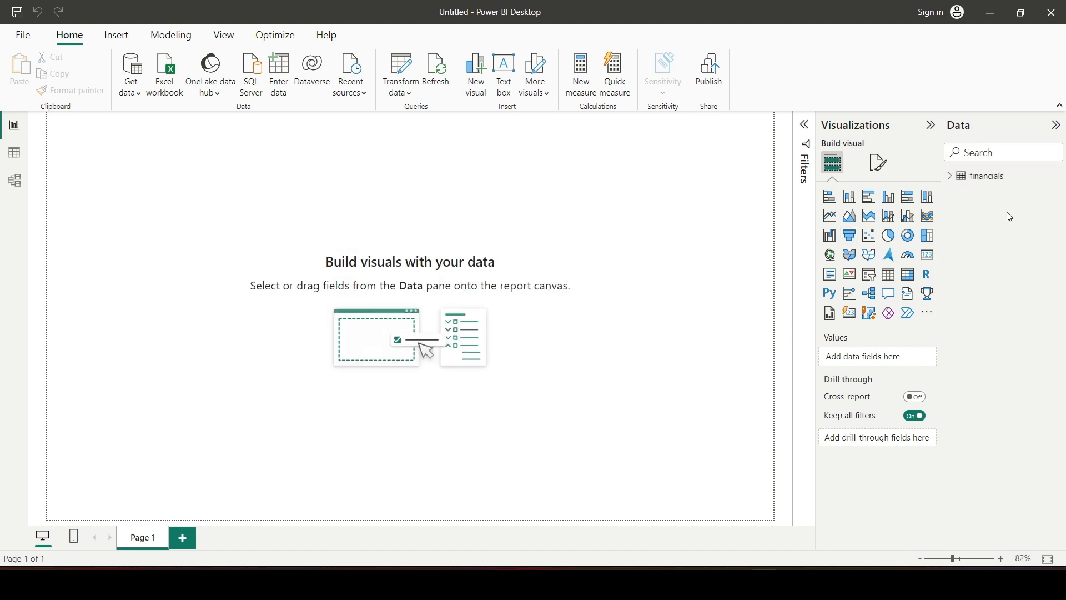
{"action": "left_click", "coordinate": [951, 178]}
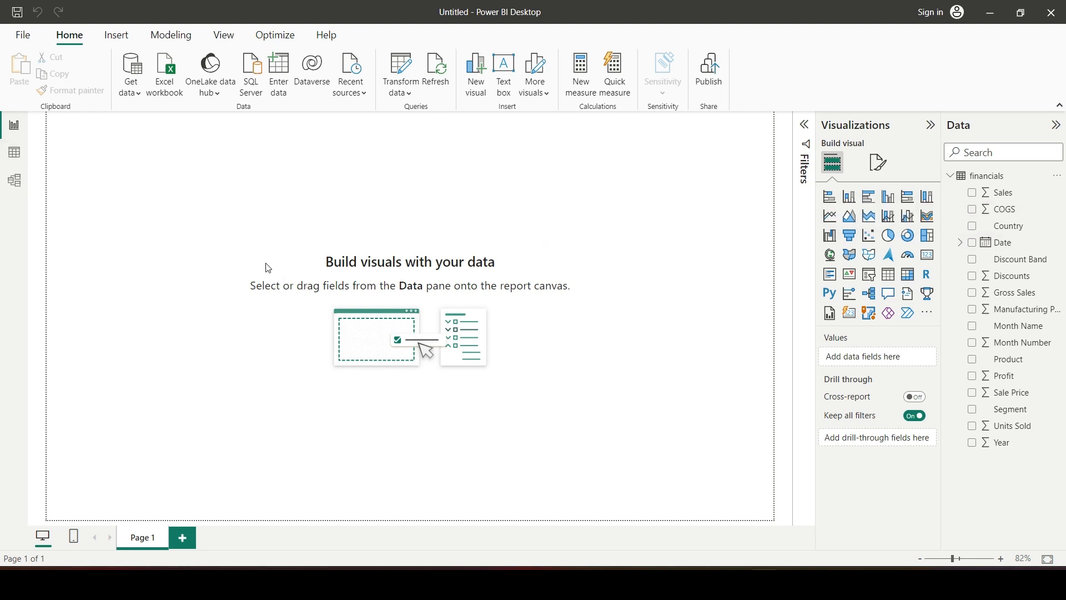
Step: Browse the rows of the financials table in Table view and look at its table card in Model view
{"action": "left_click", "coordinate": [14, 161]}
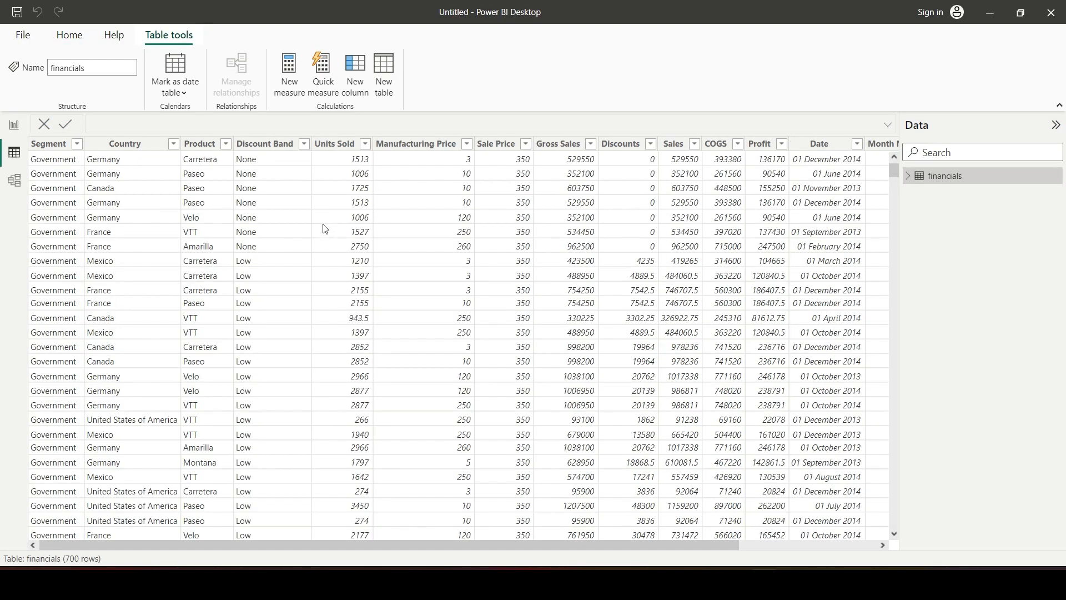
{"action": "scroll", "coordinate": [166, 278], "scroll_direction": "down", "scroll_amount": 2}
{"action": "scroll", "coordinate": [161, 302], "scroll_direction": "up", "scroll_amount": 2}
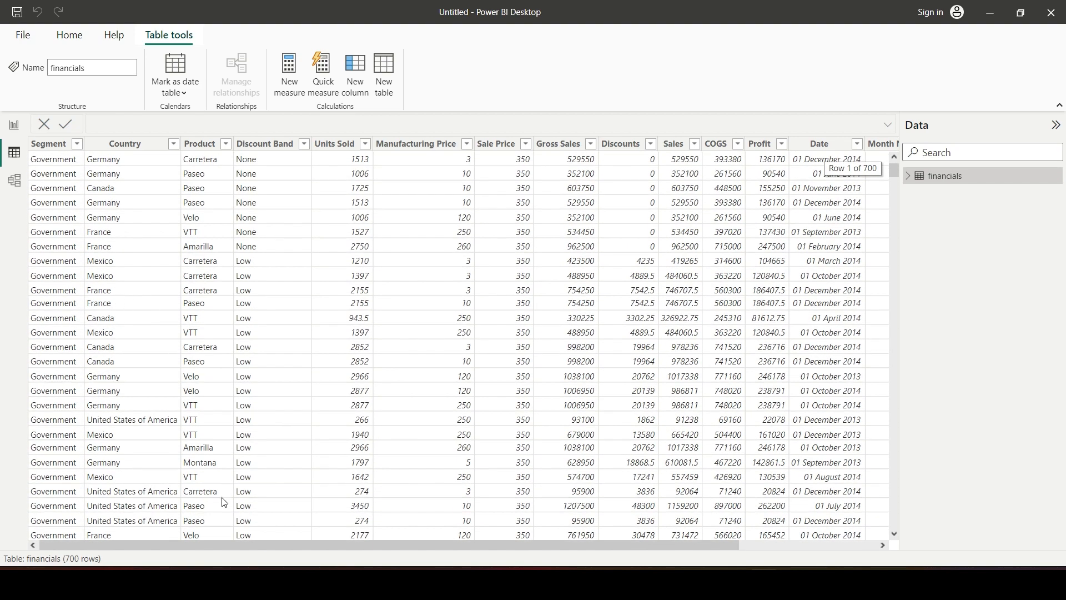
{"action": "left_click_drag", "start_coordinate": [242, 543], "coordinate": [53, 541]}
{"action": "scroll", "coordinate": [233, 417], "scroll_direction": "down", "scroll_amount": 9}
{"action": "scroll", "coordinate": [221, 408], "scroll_direction": "up", "scroll_amount": 7}
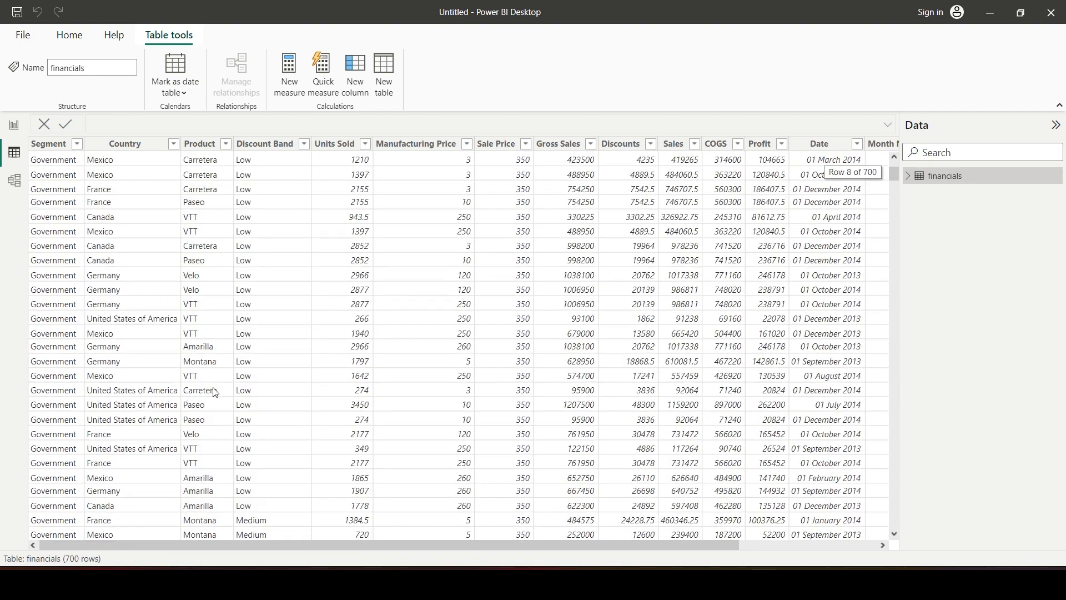
{"action": "scroll", "coordinate": [216, 392], "scroll_direction": "up", "scroll_amount": 7}
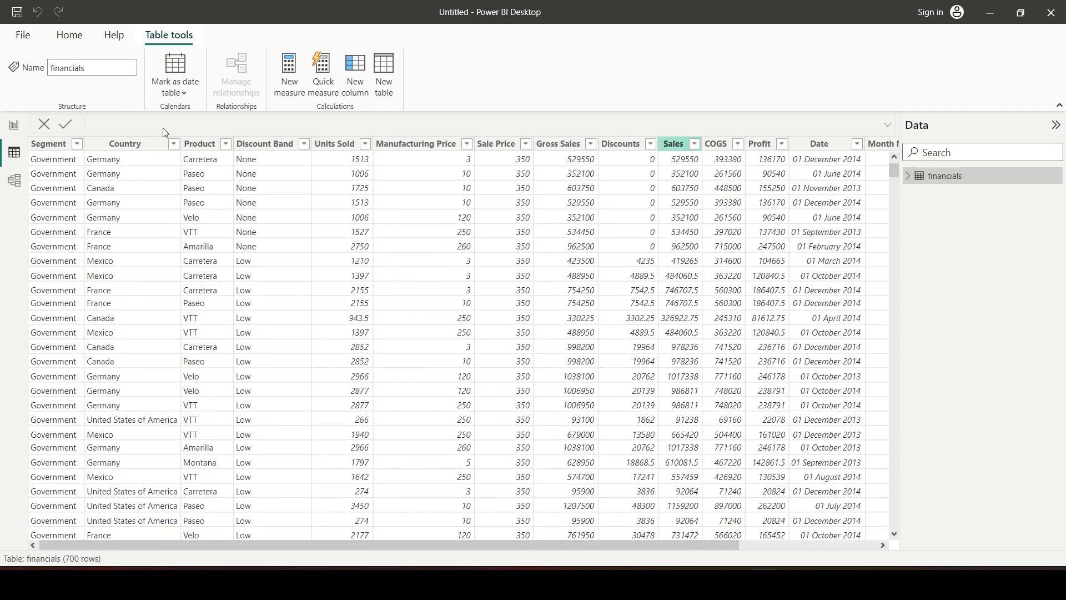
{"action": "left_click", "coordinate": [13, 188]}
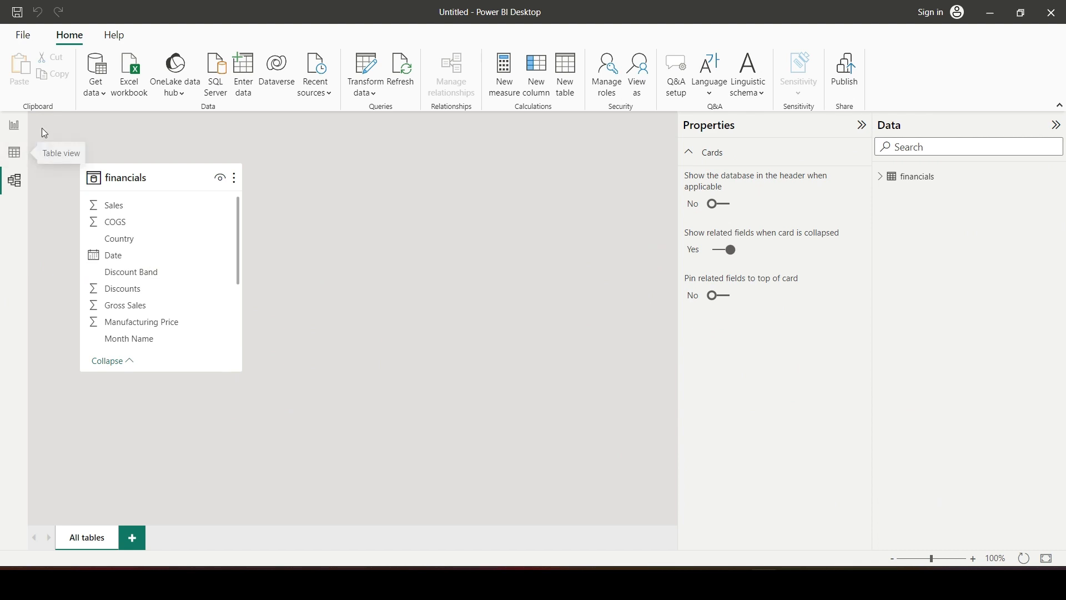
Step: Return to Report view and open the financials data in Power Query Editor for transforming
{"action": "left_click", "coordinate": [14, 125]}
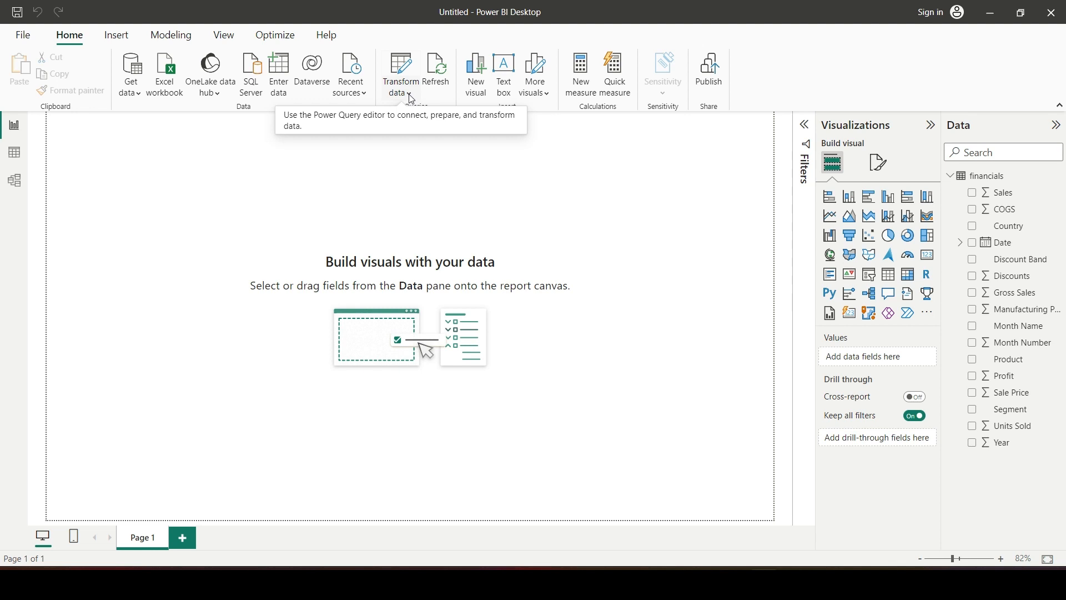
{"action": "left_click", "coordinate": [411, 98]}
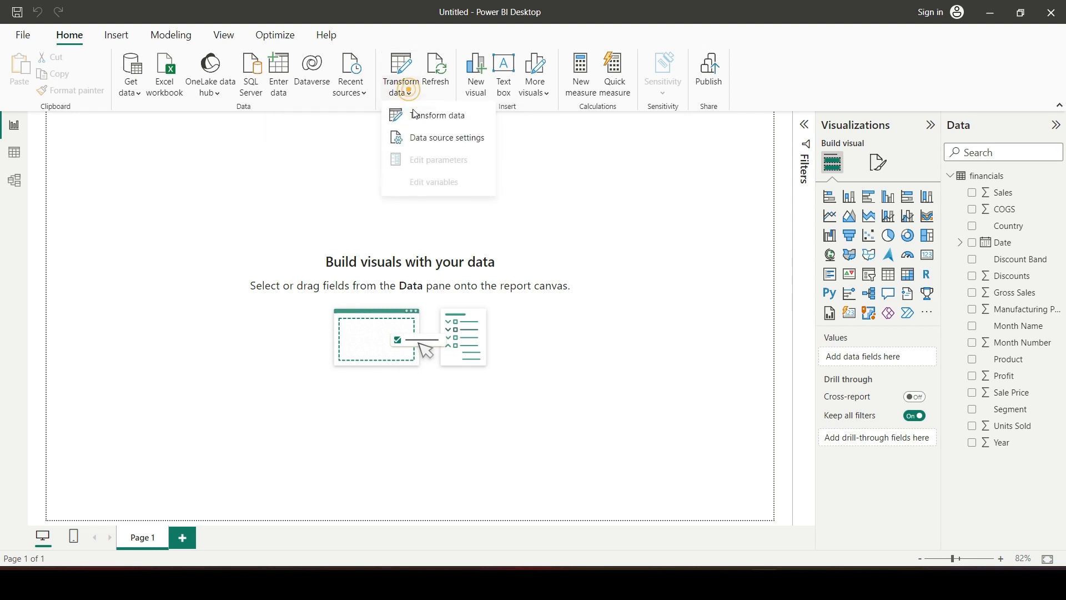
{"action": "left_click", "coordinate": [418, 116]}
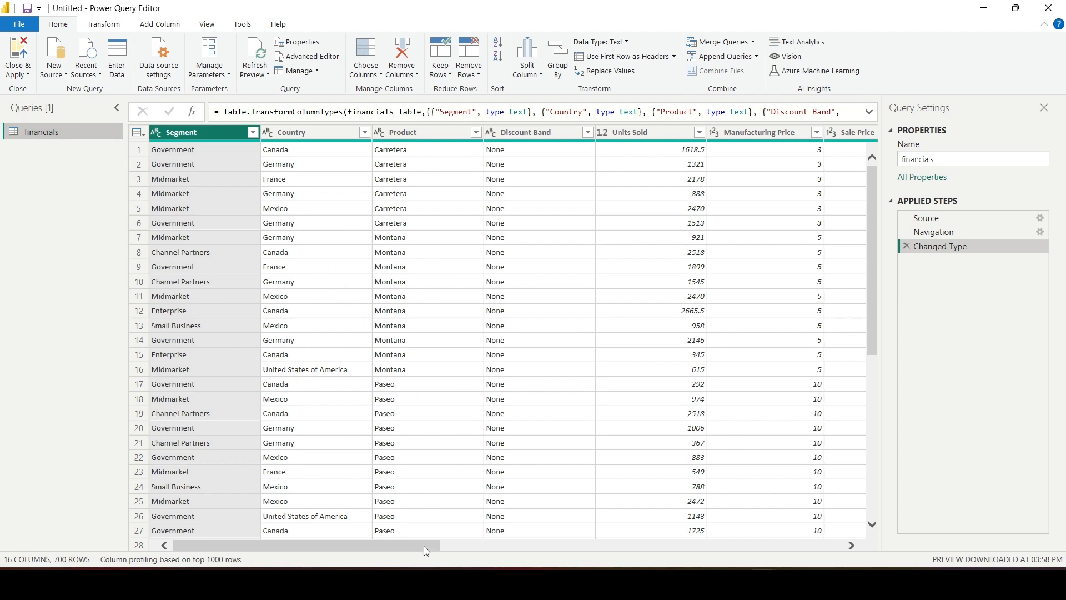
Step: Examine the columns of the financials query from Segment through Year in Power Query Editor
{"action": "left_click_drag", "start_coordinate": [424, 546], "coordinate": [321, 557]}
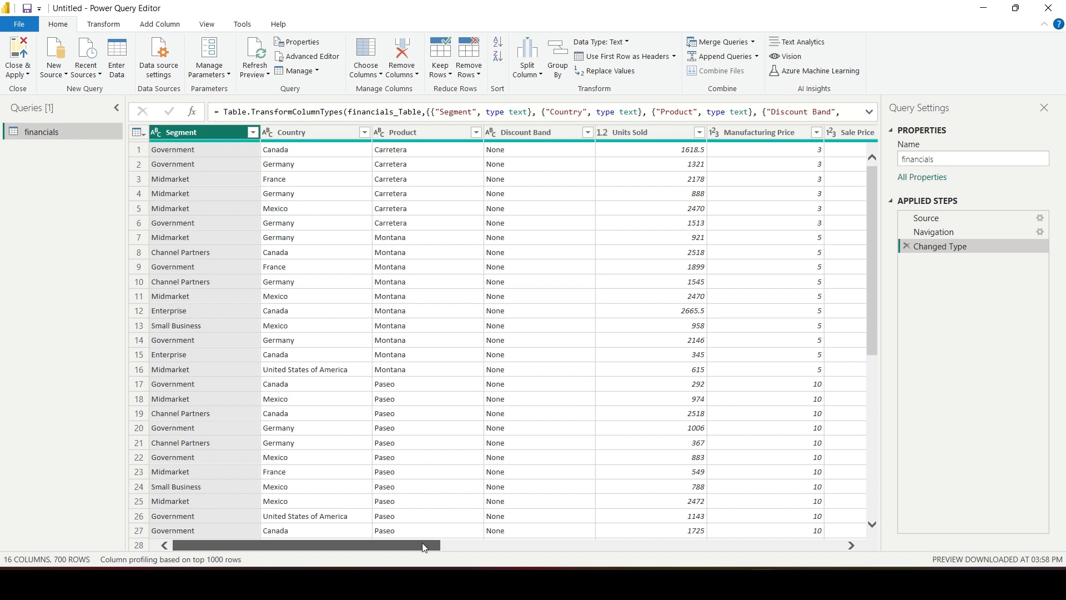
{"action": "left_click_drag", "start_coordinate": [422, 546], "coordinate": [797, 558]}
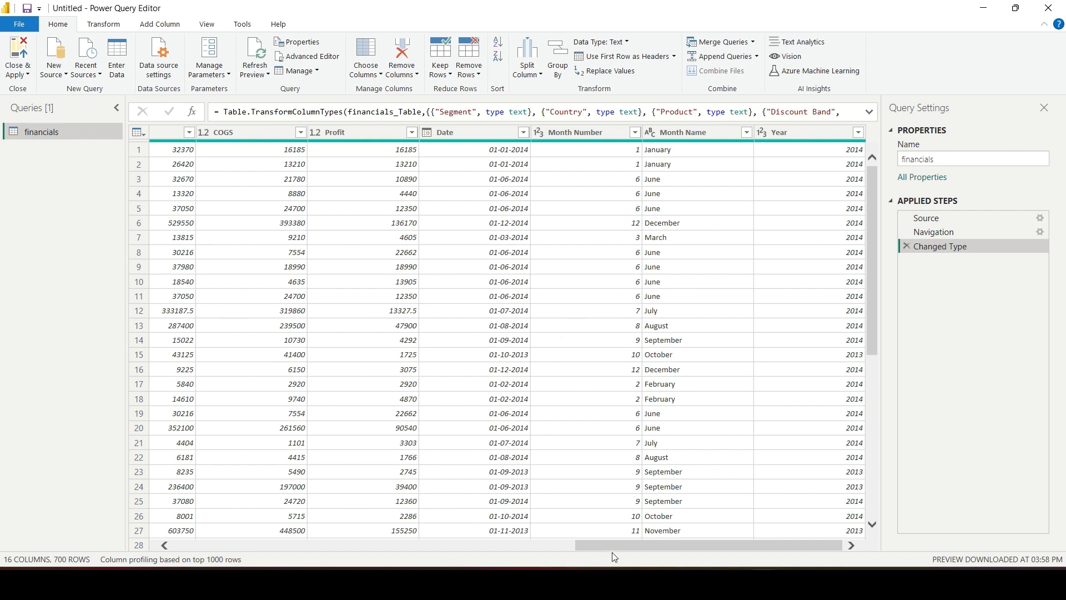
{"action": "left_click_drag", "start_coordinate": [612, 549], "coordinate": [307, 562]}
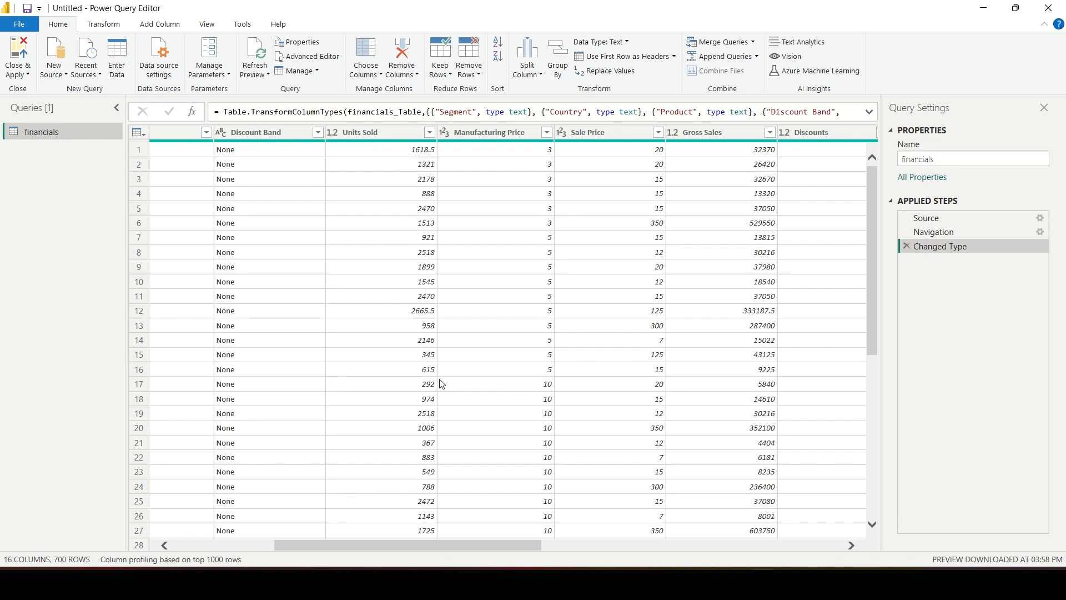
{"action": "left_click_drag", "start_coordinate": [444, 547], "coordinate": [643, 557]}
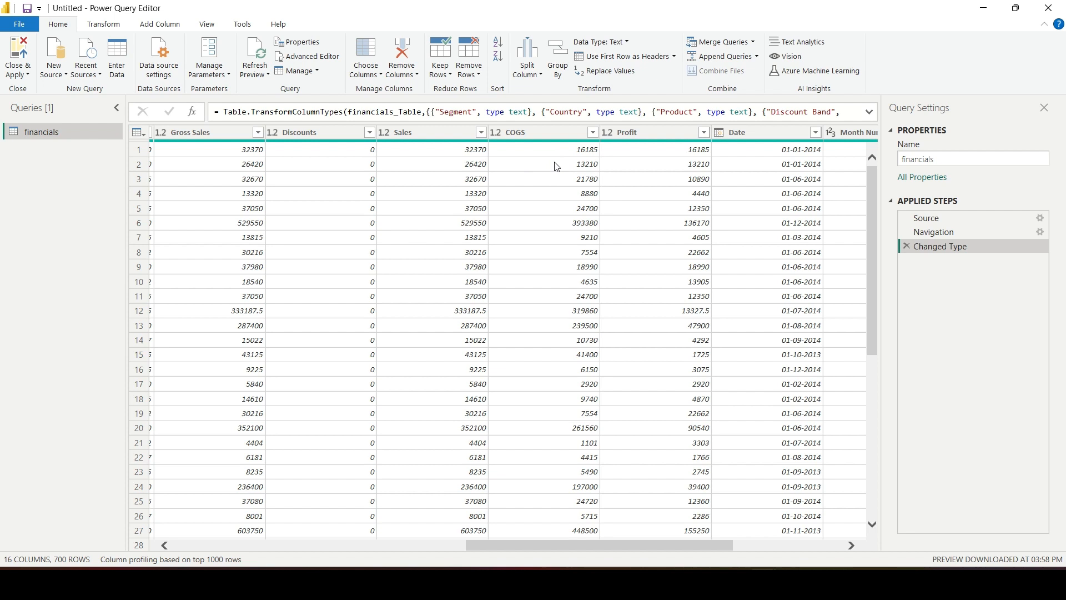
{"action": "left_click_drag", "start_coordinate": [559, 550], "coordinate": [822, 556]}
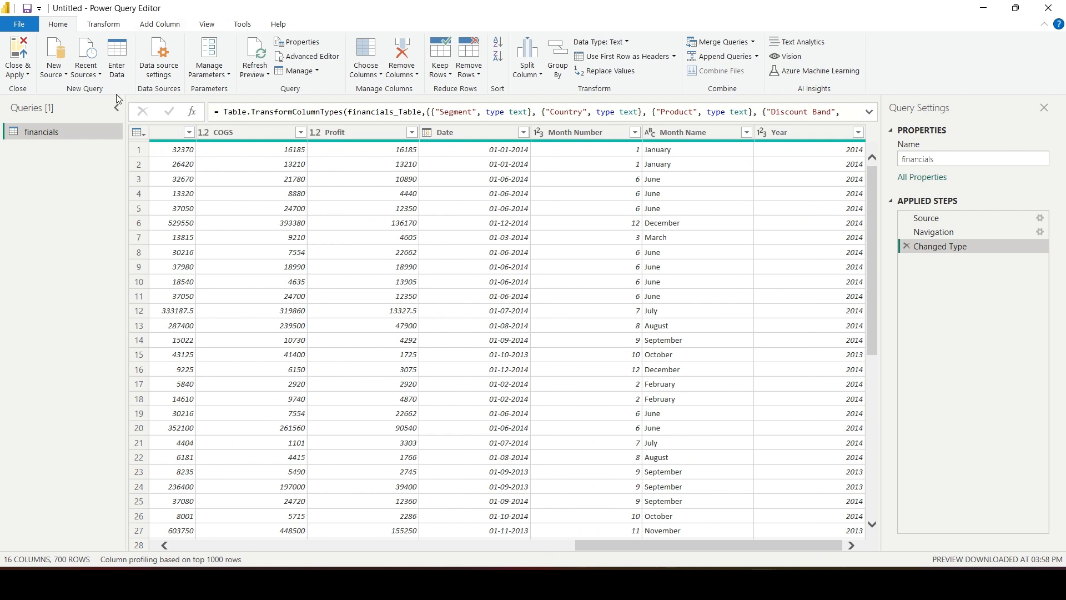
Step: Start a custom column in the financials query and name it COGS Per Unit
{"action": "left_click", "coordinate": [173, 28]}
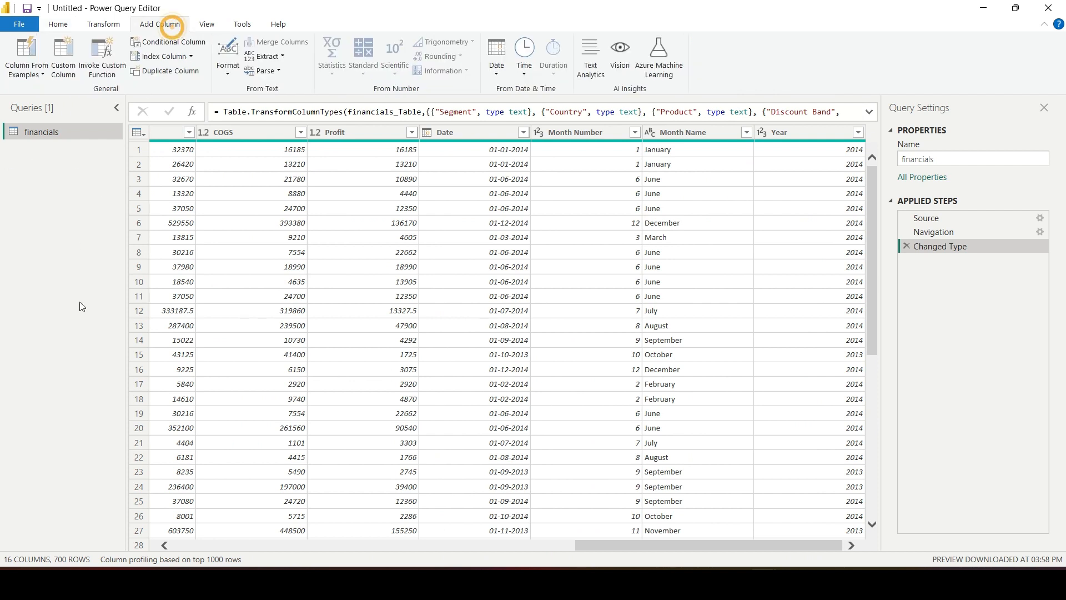
{"action": "left_click", "coordinate": [63, 73]}
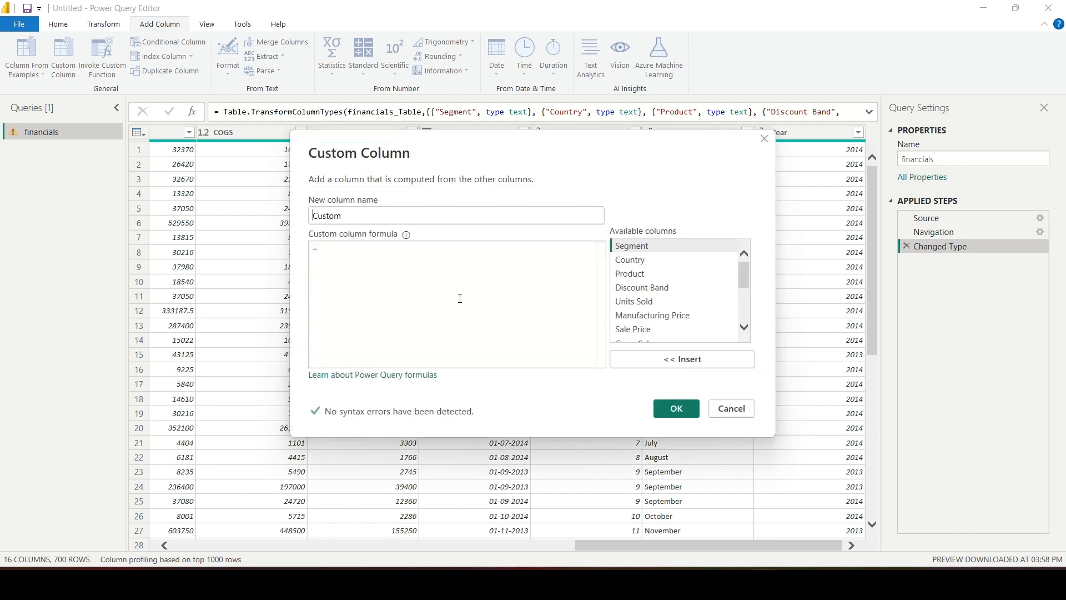
{"action": "left_click", "coordinate": [448, 151]}
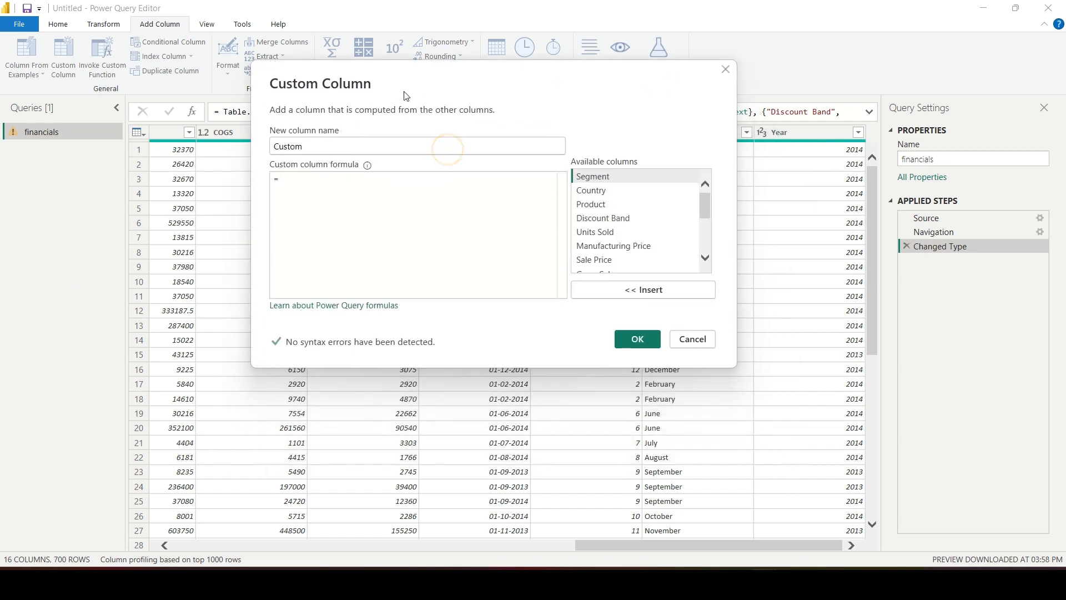
{"action": "double_click", "coordinate": [334, 146]}
{"action": "type", "text": "COGS "}
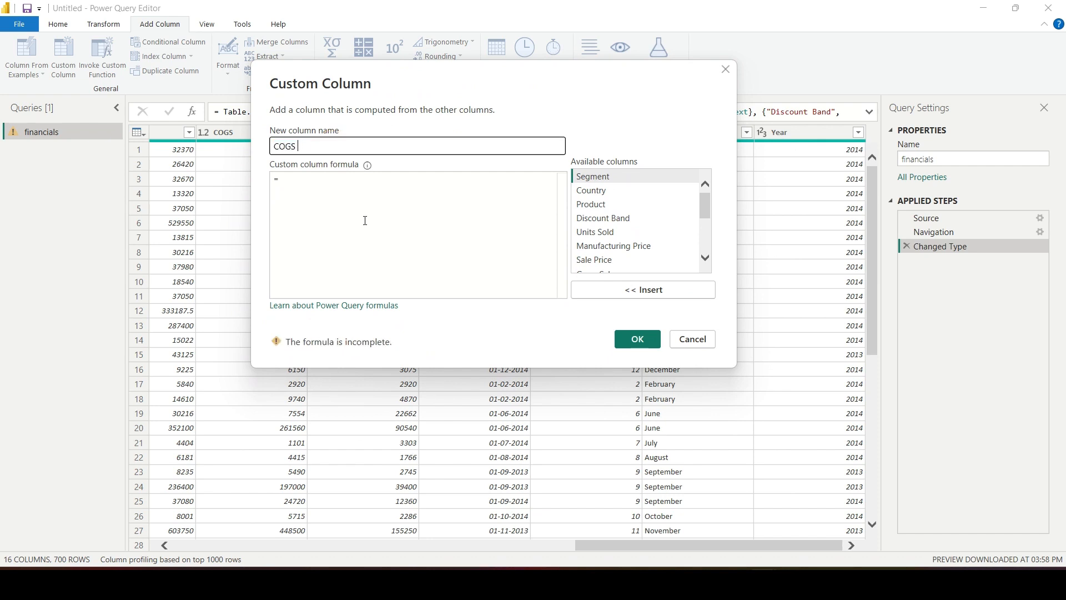
{"action": "type", "text": "Per"}
{"action": "key", "text": "BackSpace"}
{"action": "key", "text": "BackSpace"}
{"action": "type", "text": "Unit"}
{"action": "key", "text": "BackSpace"}
{"action": "key", "text": "BackSpace"}
{"action": "type", "text": "t"}
Step: Define the COGS Per Unit custom column with the formula [COGS]/[Units Sold] and add it to the financials query
{"action": "left_click", "coordinate": [319, 188]}
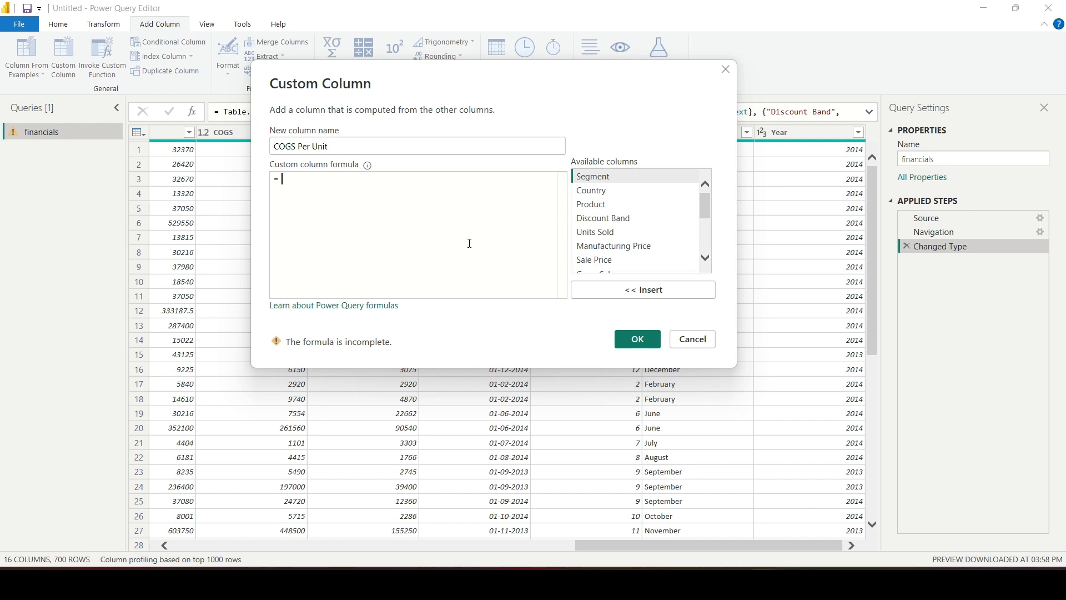
{"action": "scroll", "coordinate": [631, 255], "scroll_direction": "down", "scroll_amount": 3}
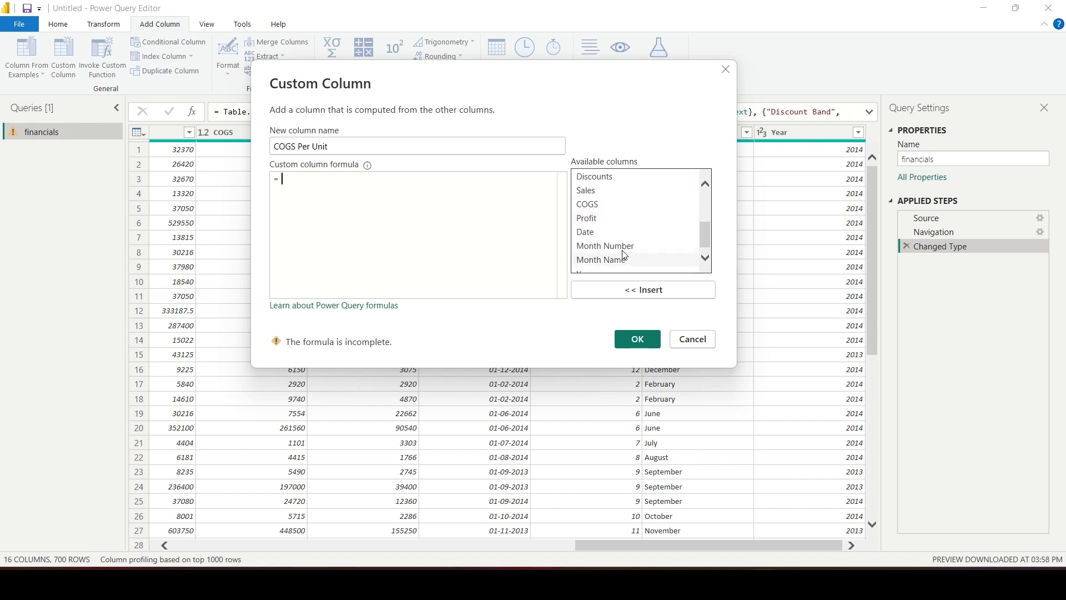
{"action": "scroll", "coordinate": [624, 255], "scroll_direction": "up", "scroll_amount": 1}
{"action": "left_click", "coordinate": [598, 216]}
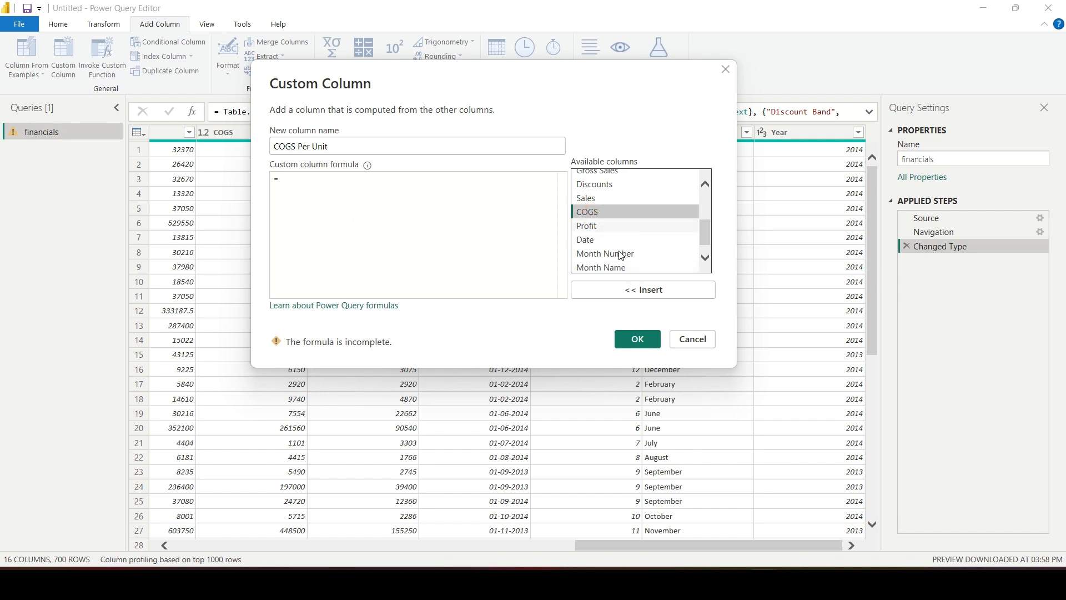
{"action": "left_click", "coordinate": [626, 290]}
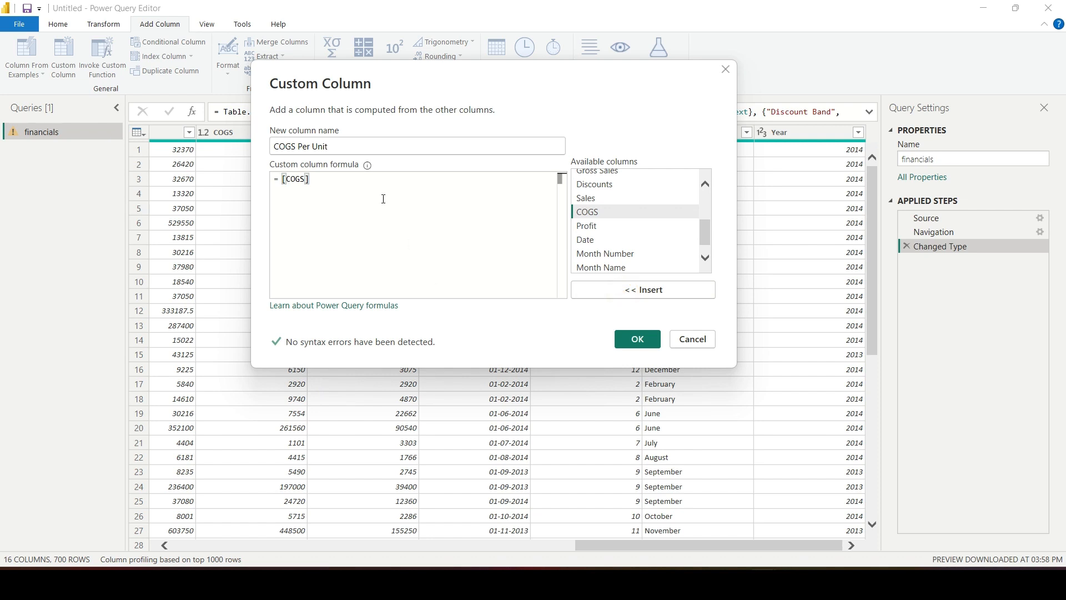
{"action": "type", "text": "/"}
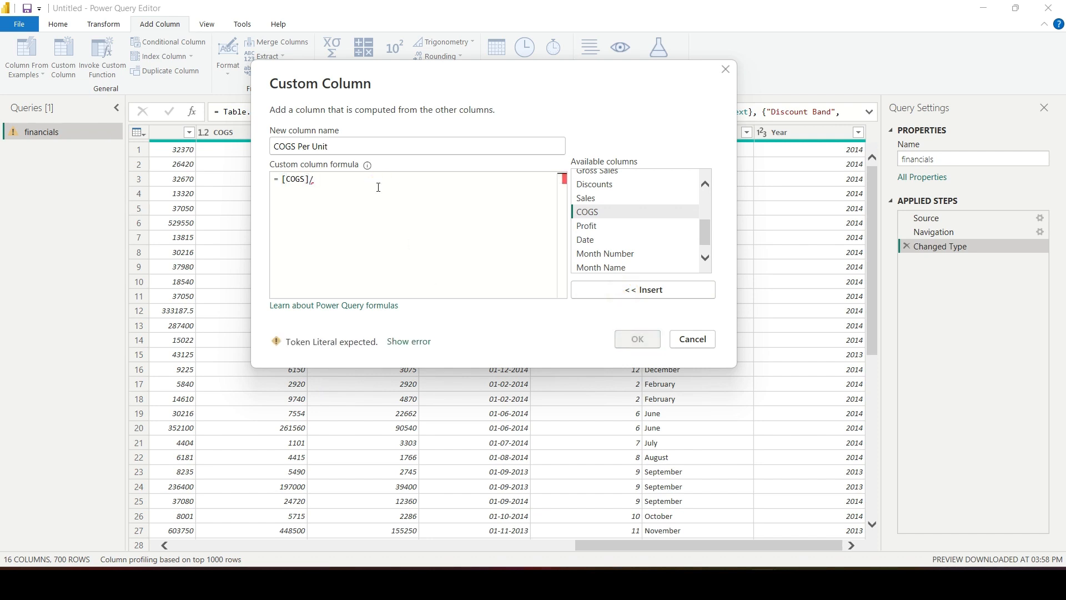
{"action": "scroll", "coordinate": [603, 214], "scroll_direction": "up", "scroll_amount": 3}
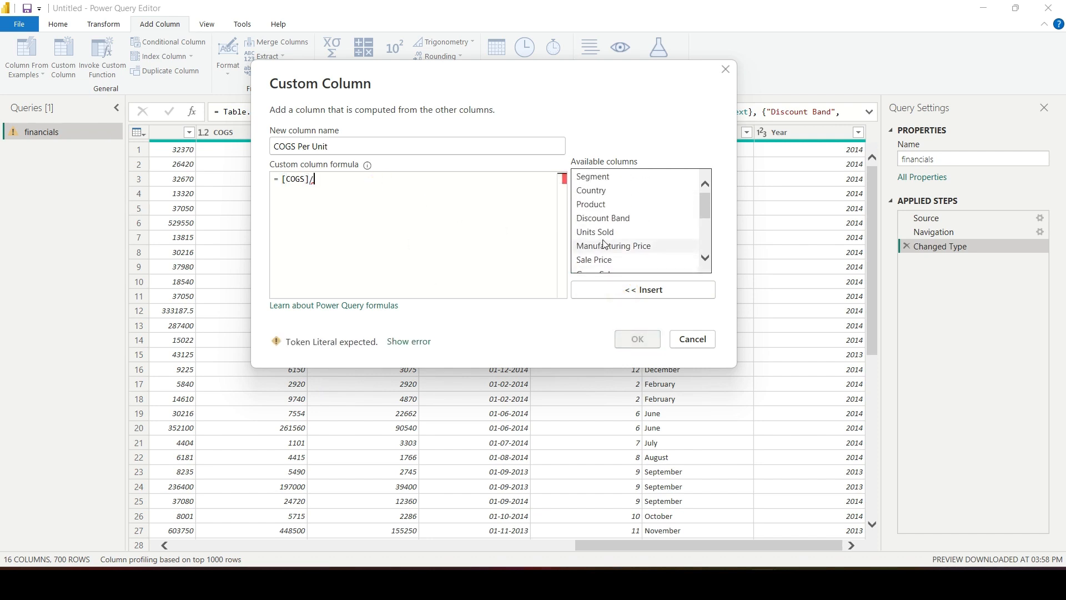
{"action": "left_click", "coordinate": [605, 234]}
{"action": "left_click", "coordinate": [643, 289]}
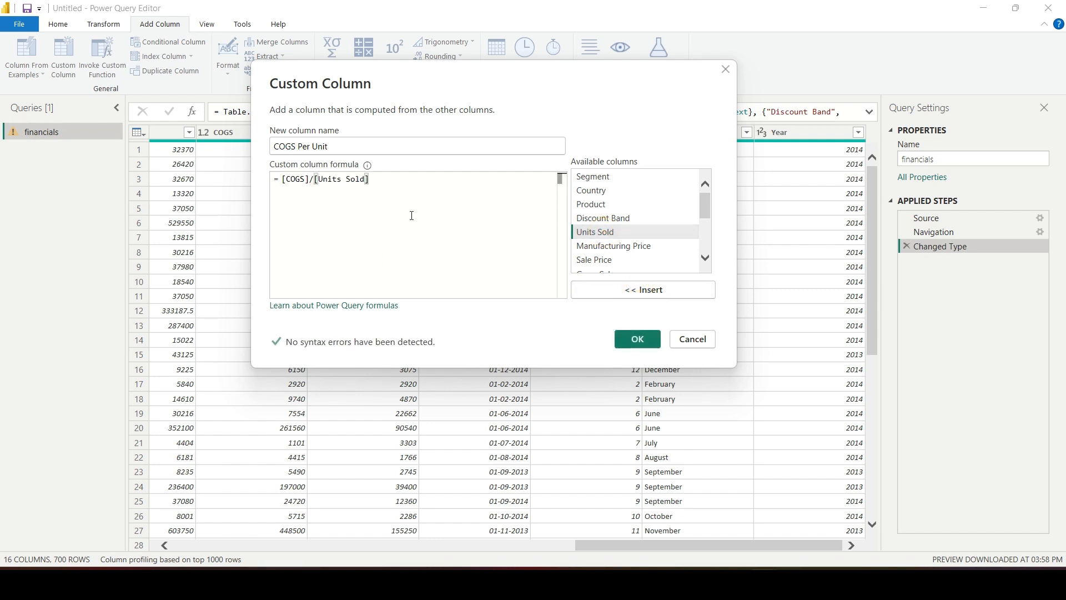
{"action": "left_click", "coordinate": [417, 191]}
{"action": "left_click", "coordinate": [639, 339]}
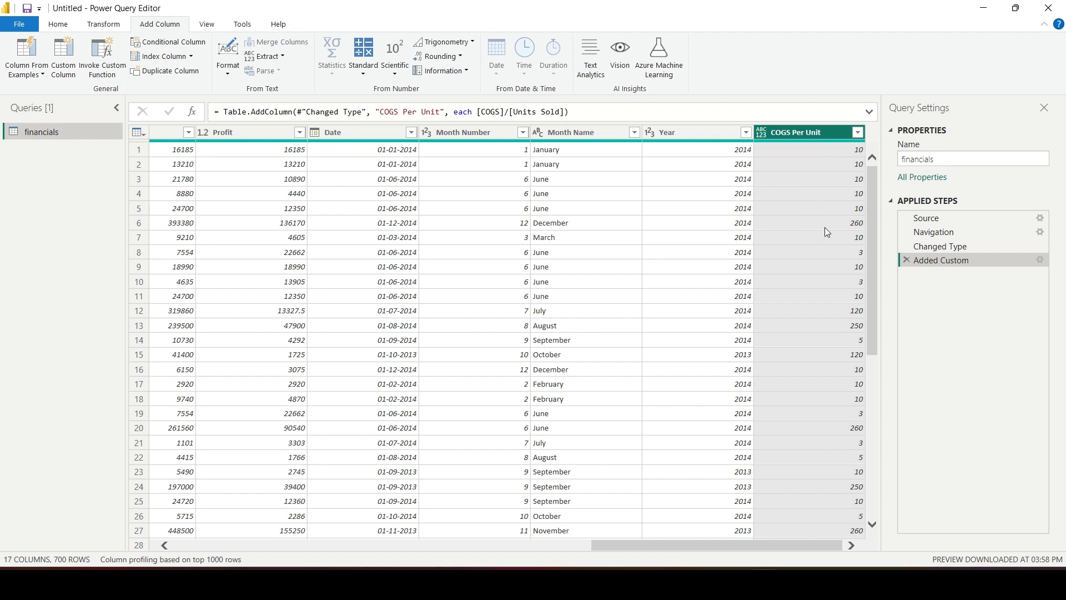
Step: Check the rows of the COGS Per Unit column and change its data type to Whole Number
{"action": "scroll", "coordinate": [827, 374], "scroll_direction": "down", "scroll_amount": 7}
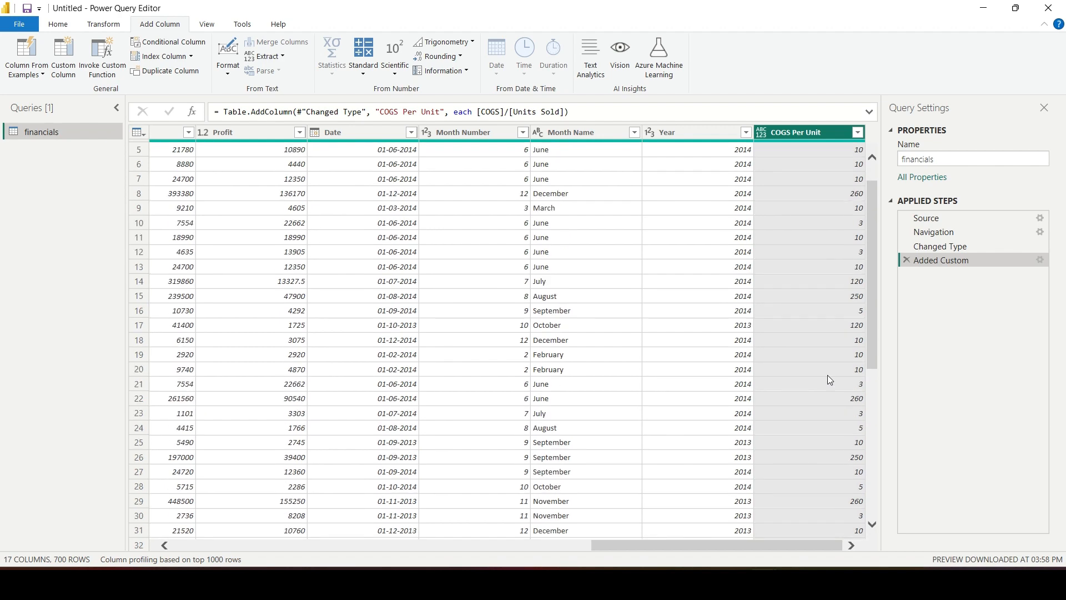
{"action": "scroll", "coordinate": [827, 376], "scroll_direction": "up", "scroll_amount": 8}
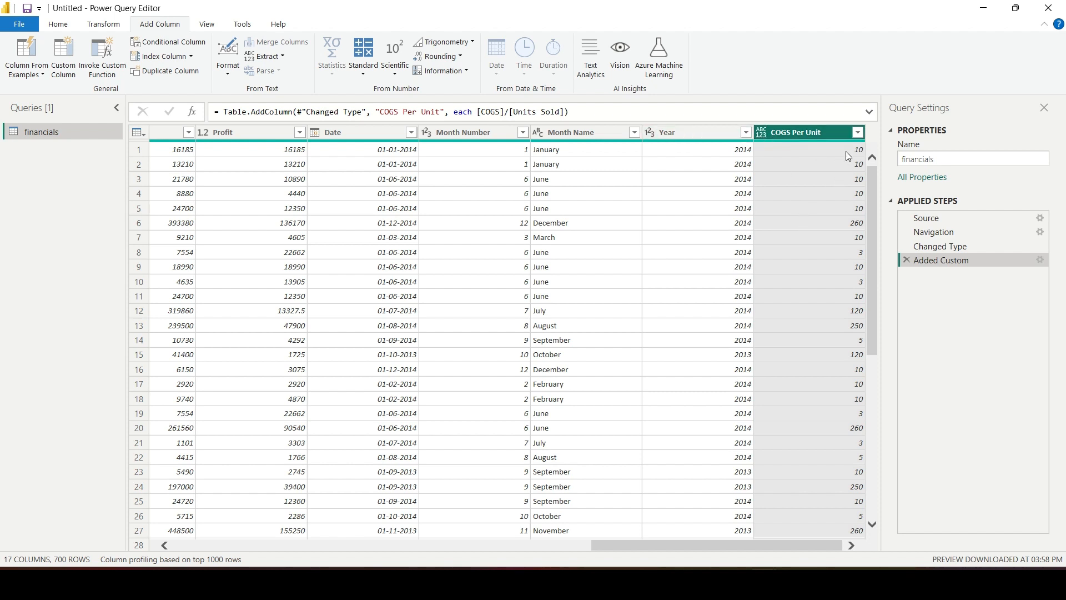
{"action": "right_click", "coordinate": [796, 131]}
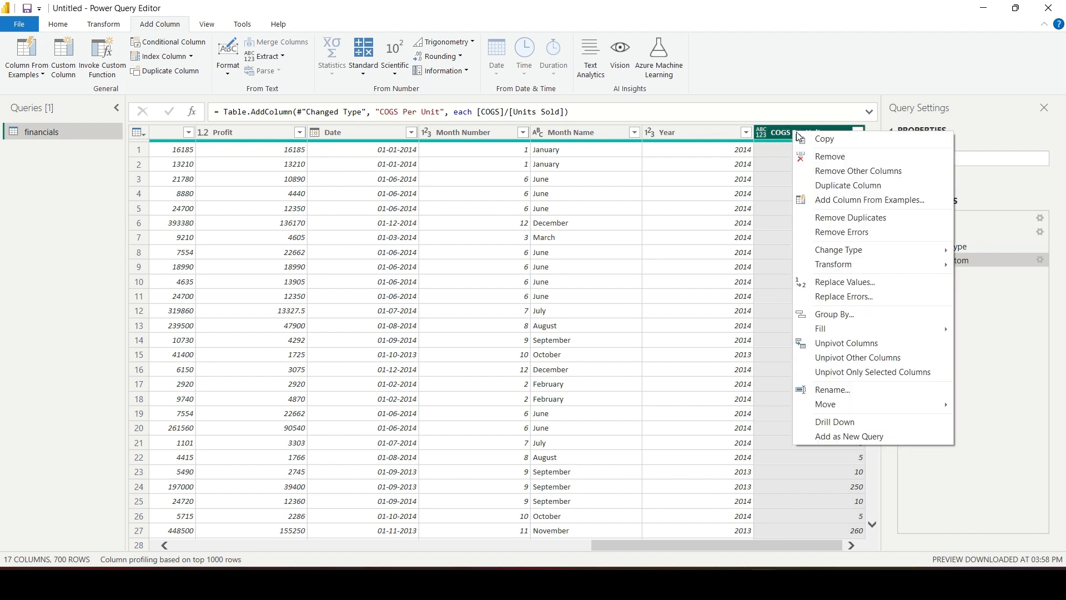
{"action": "mouse_move", "coordinate": [828, 255]}
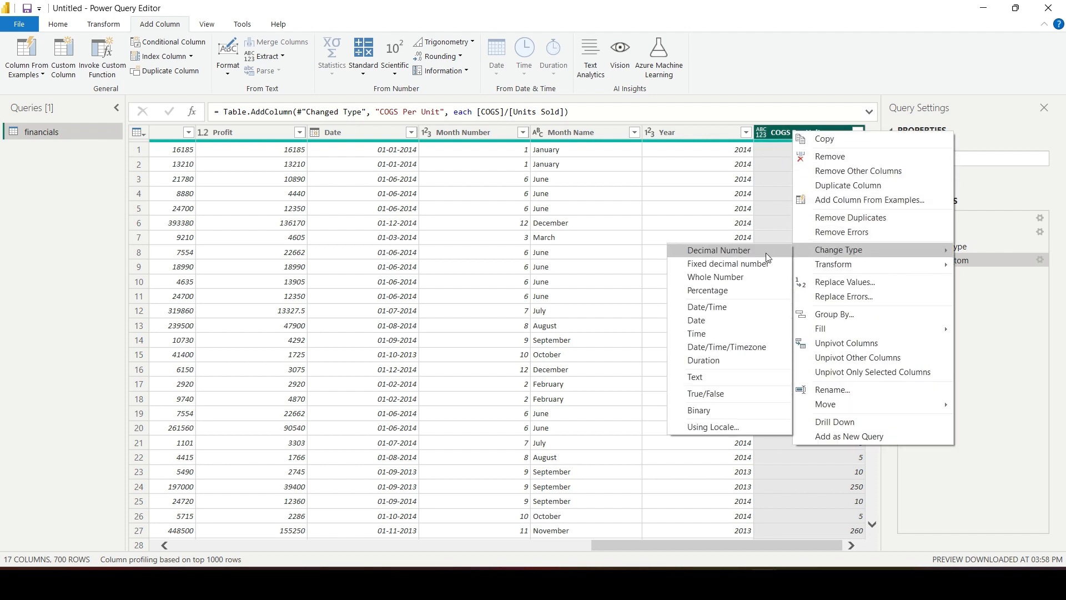
{"action": "left_click", "coordinate": [734, 281]}
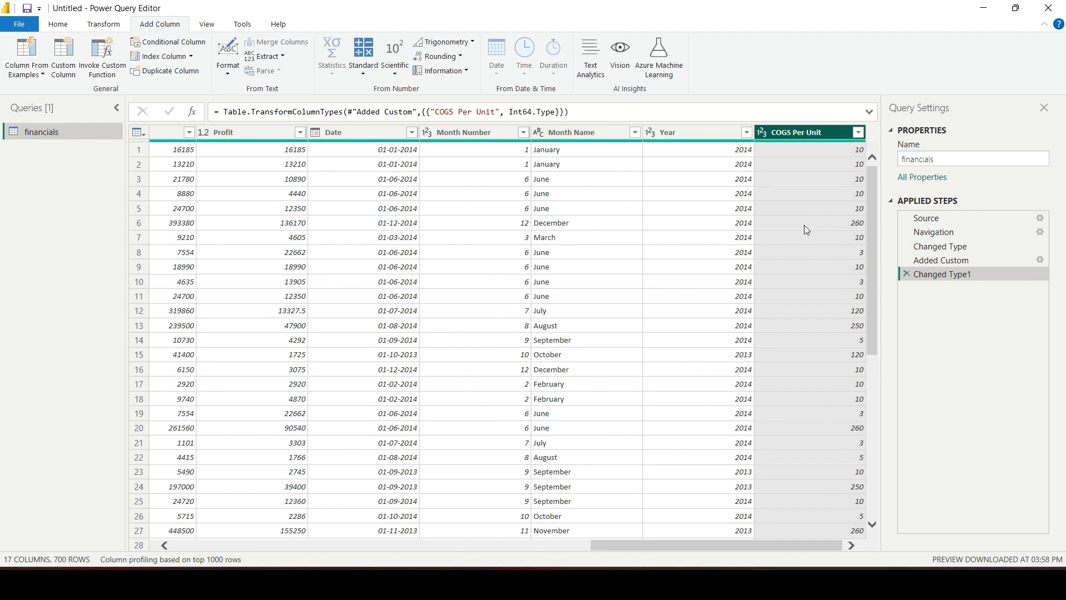
Step: Apply the financials query changes and close Power Query Editor
{"action": "left_click_drag", "start_coordinate": [599, 547], "coordinate": [712, 549]}
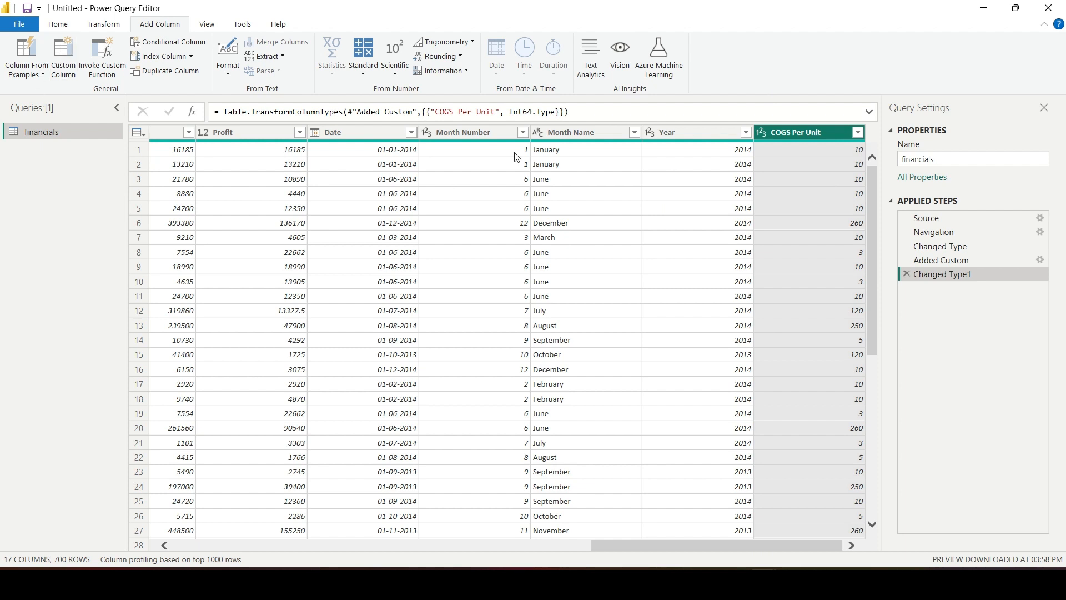
{"action": "left_click", "coordinate": [58, 24]}
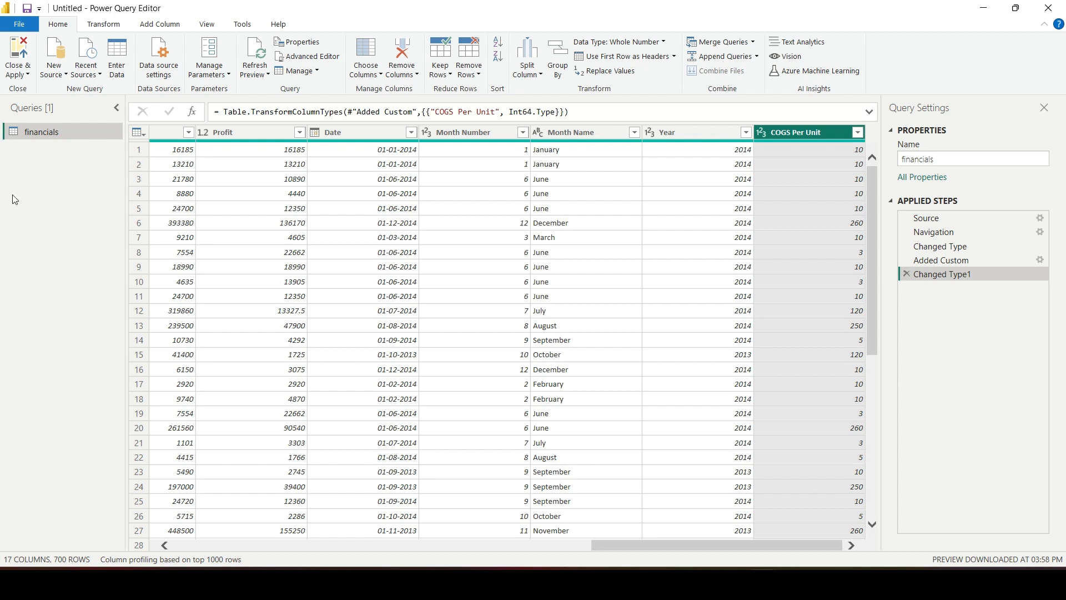
{"action": "left_click", "coordinate": [18, 83]}
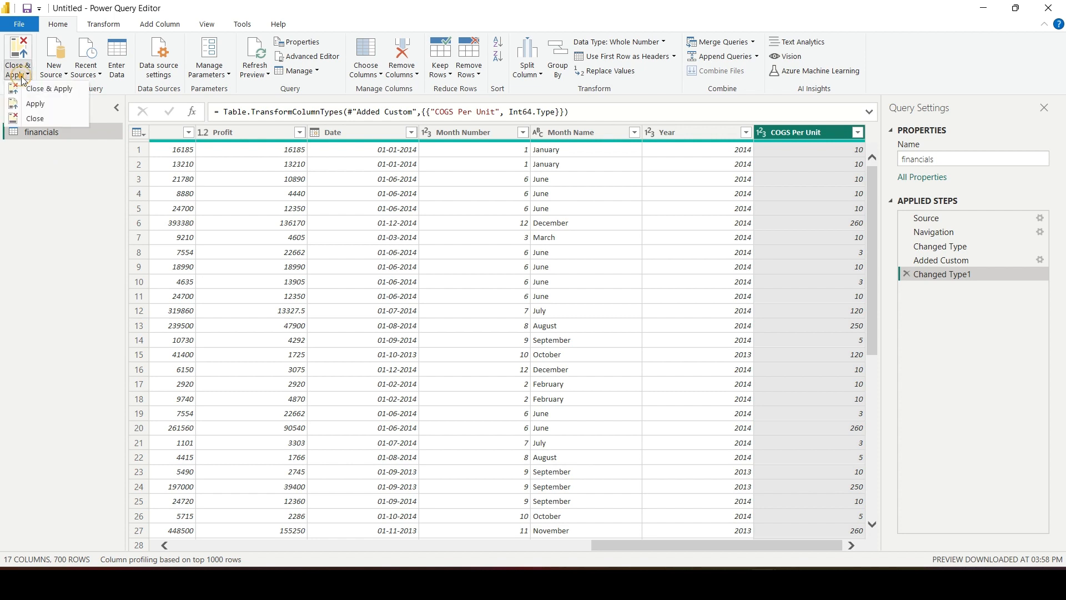
{"action": "left_click", "coordinate": [50, 89]}
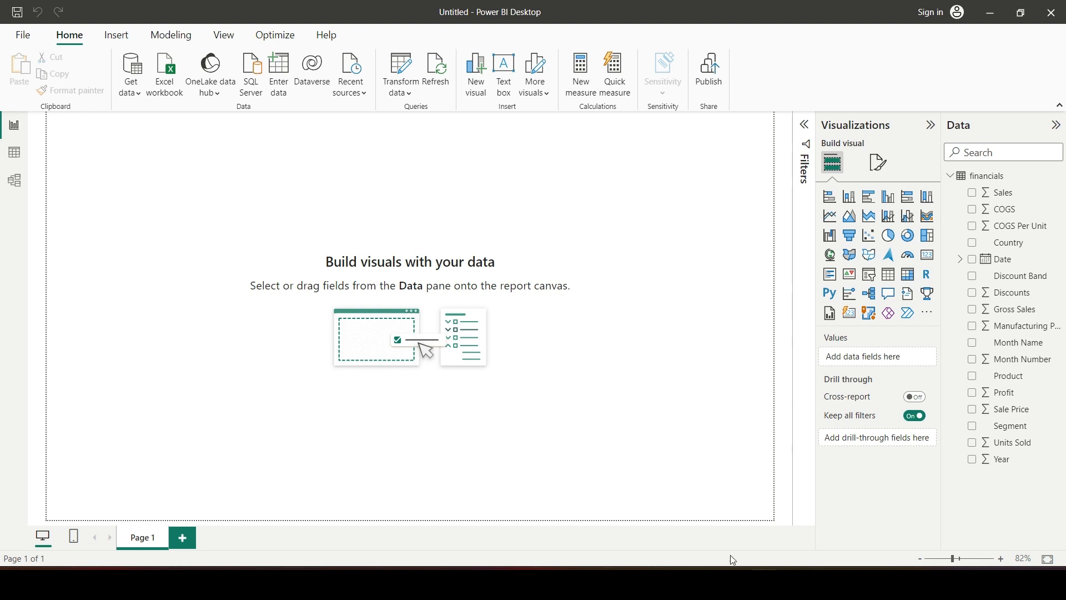
Step: Look at the reference layout in Power BI Dashboard 3.pdf and return to the blank report page in Power BI Desktop
{"action": "left_click", "coordinate": [705, 583]}
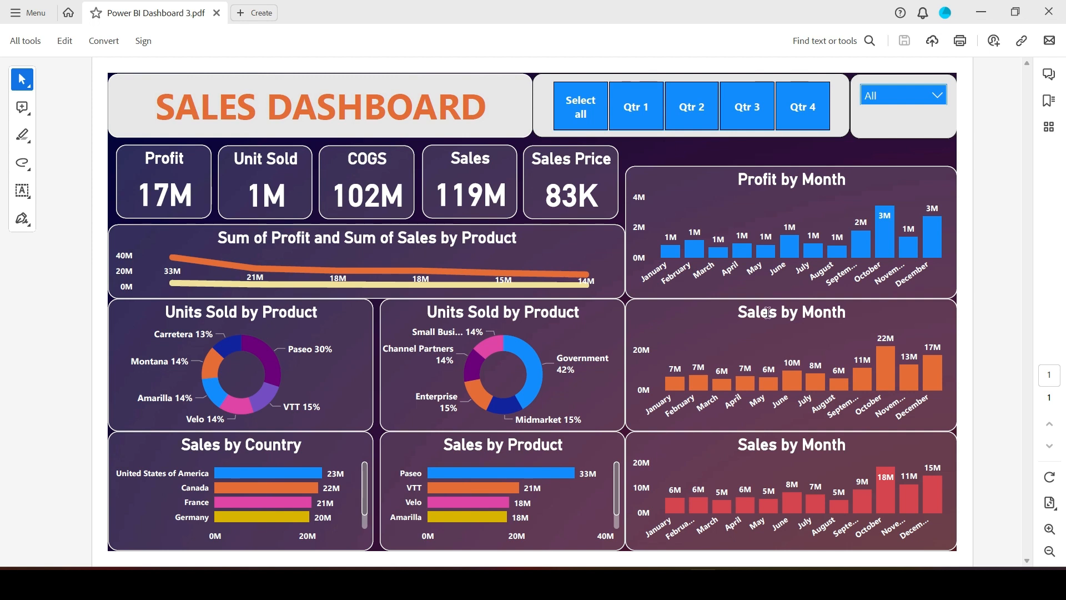
{"action": "left_click", "coordinate": [763, 583]}
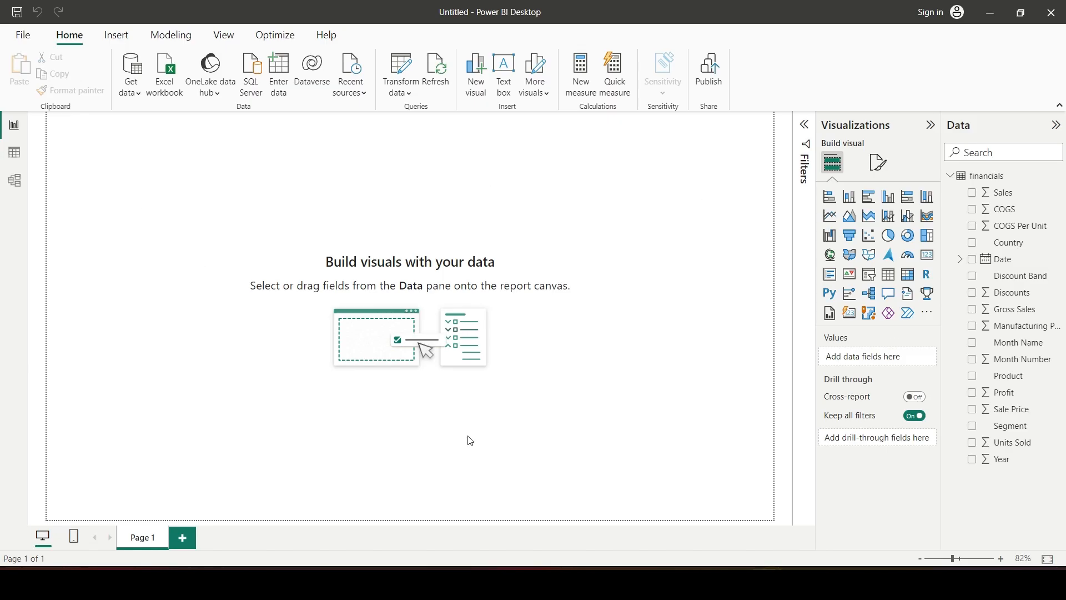
{"action": "left_click_drag", "start_coordinate": [108, 128], "coordinate": [729, 507]}
Step: Rename the report page from Page 1 to Sales Dashboard
{"action": "left_click", "coordinate": [879, 162]}
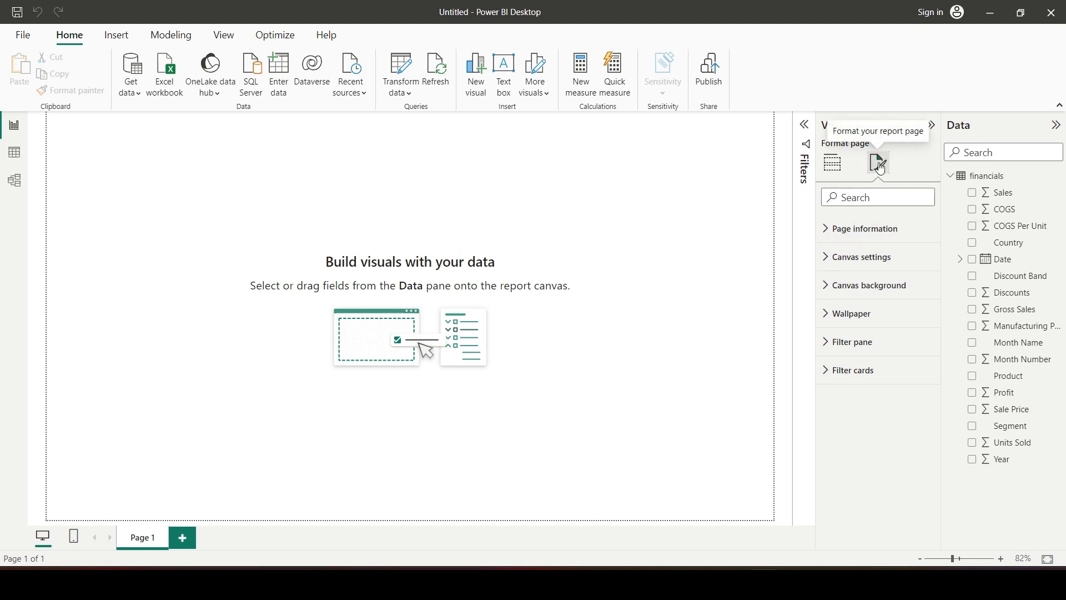
{"action": "left_click", "coordinate": [177, 189]}
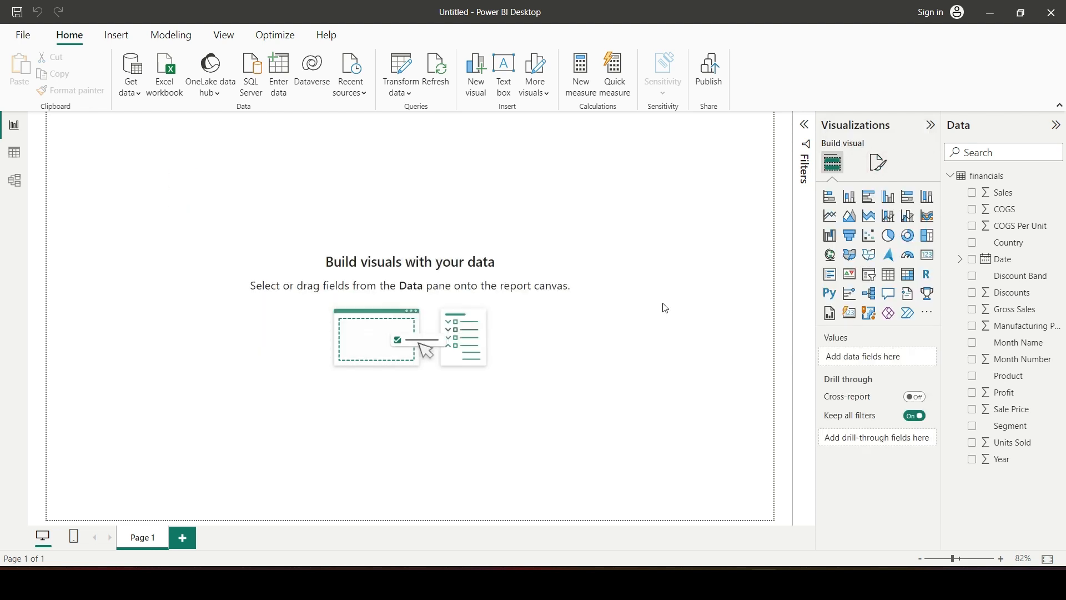
{"action": "left_click", "coordinate": [879, 162]}
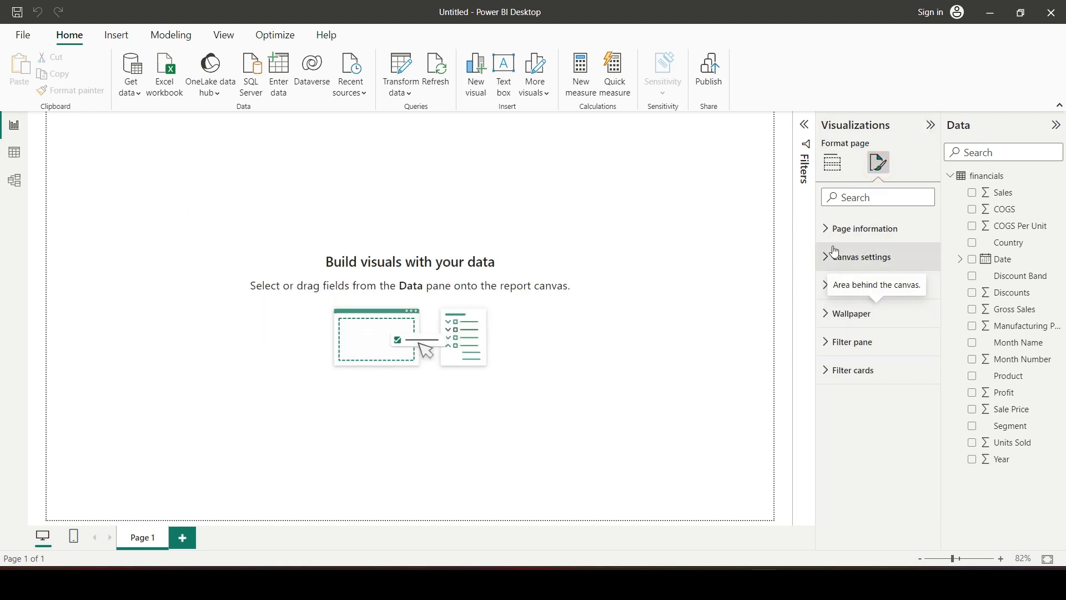
{"action": "left_click", "coordinate": [826, 228]}
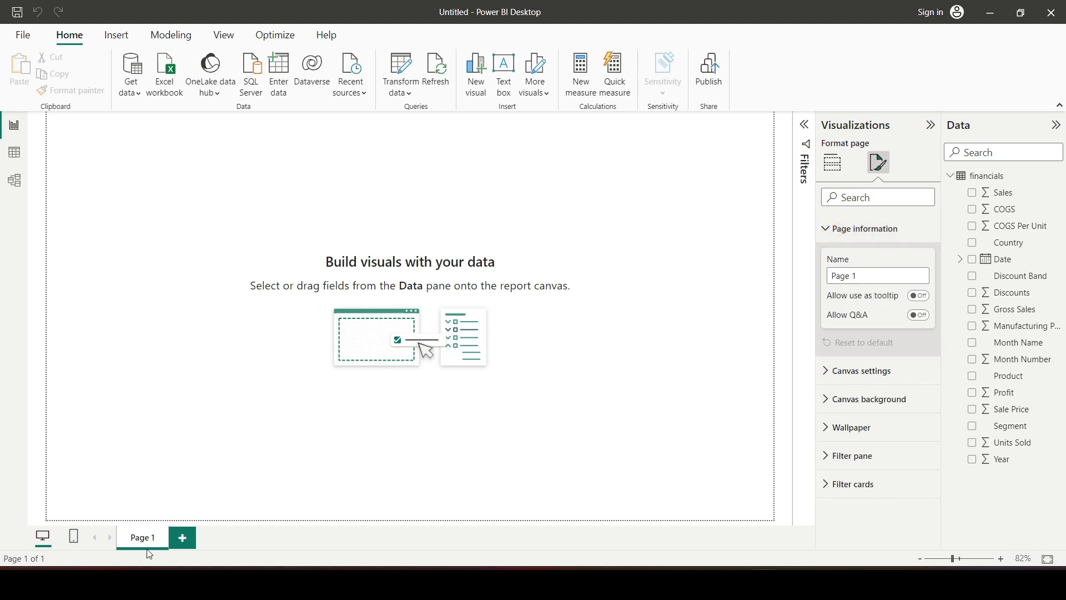
{"action": "left_click", "coordinate": [850, 277]}
{"action": "type", "text": "Sales Dashboard"}
{"action": "left_click", "coordinate": [482, 285]}
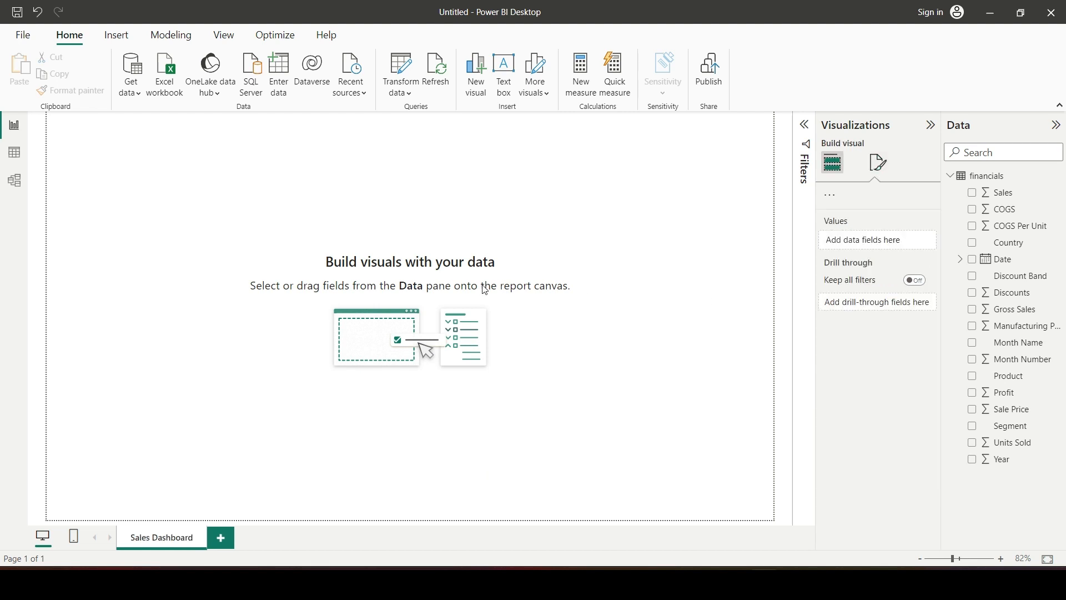
{"action": "double_click", "coordinate": [150, 542]}
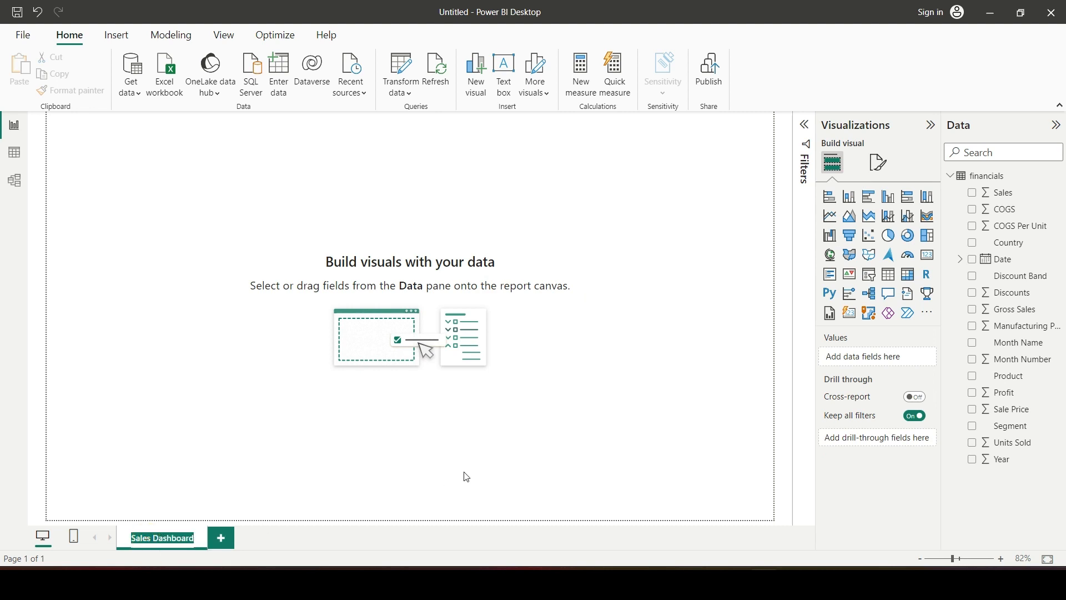
{"action": "left_click", "coordinate": [497, 452]}
Step: Try the 4:3 and Letter canvas types on the Sales Dashboard page and set the type back to 16:9
{"action": "left_click", "coordinate": [878, 162]}
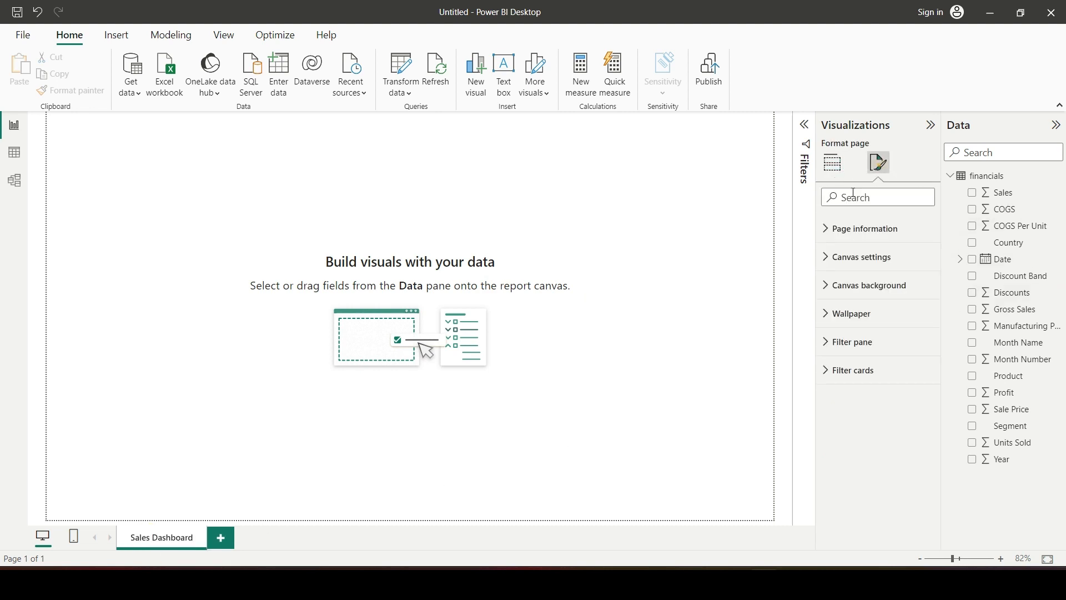
{"action": "left_click", "coordinate": [860, 257]}
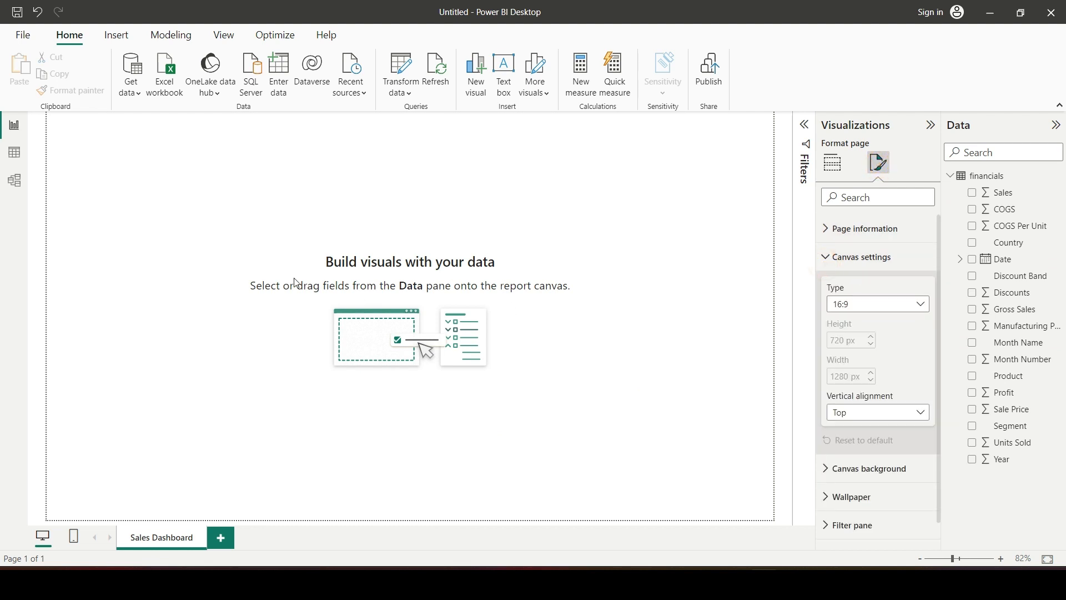
{"action": "left_click", "coordinate": [118, 160]}
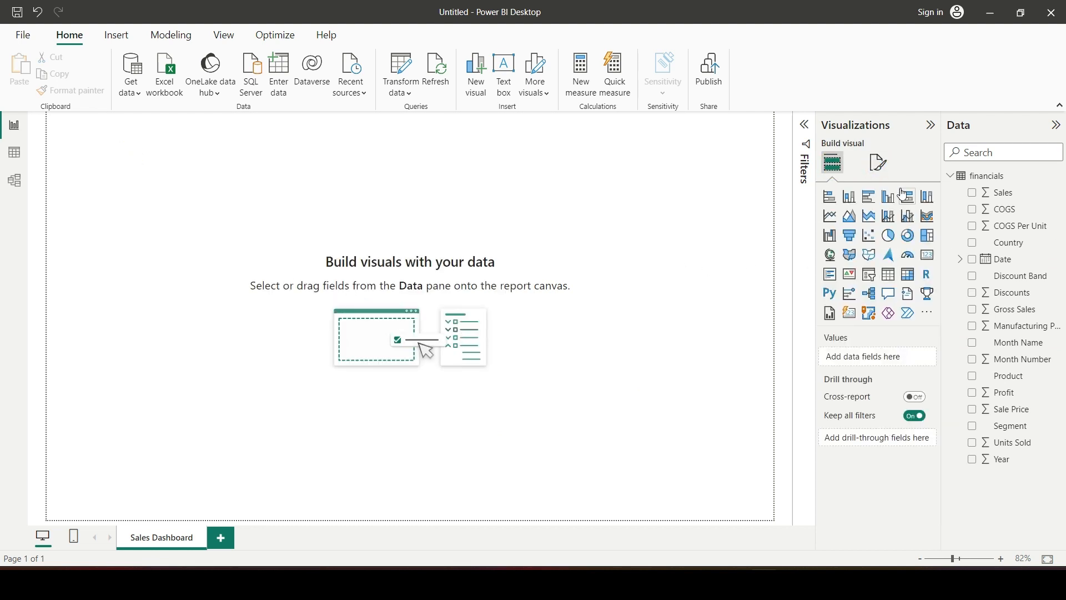
{"action": "left_click", "coordinate": [879, 162]}
{"action": "left_click", "coordinate": [861, 256]}
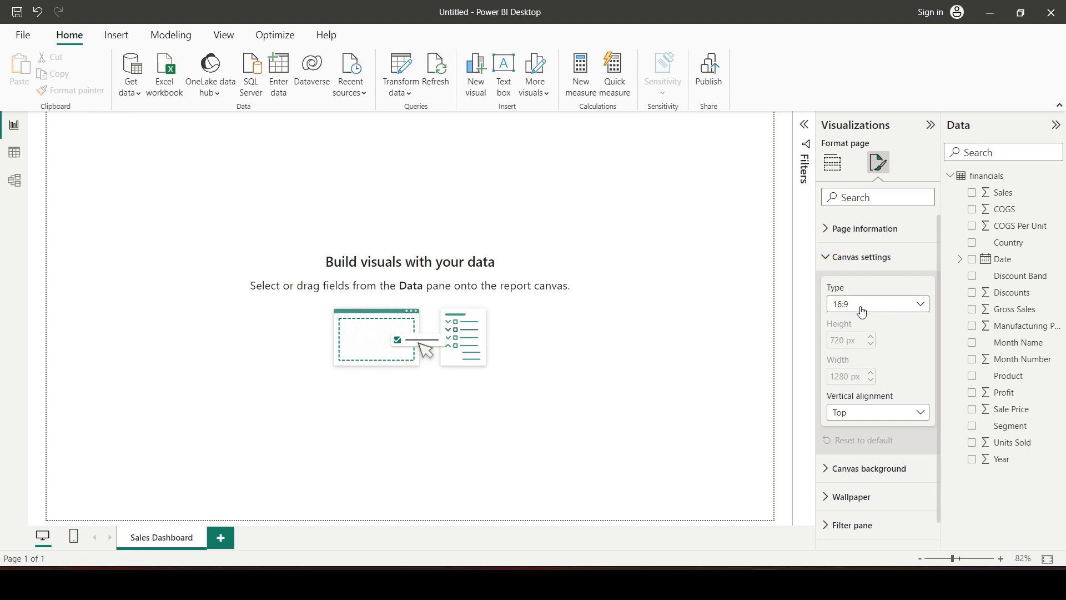
{"action": "left_click", "coordinate": [864, 308]}
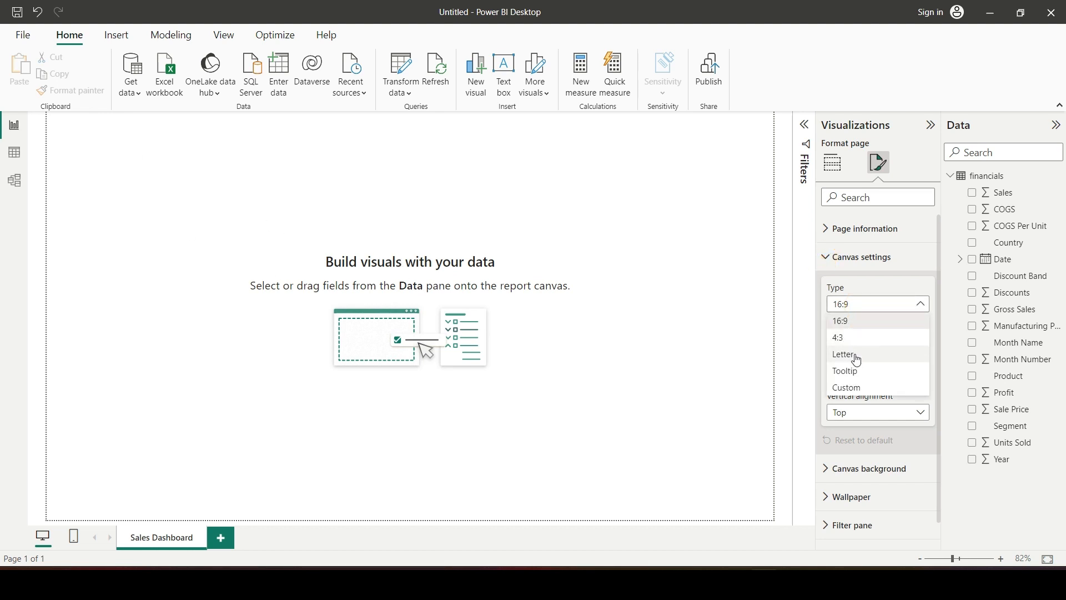
{"action": "left_click", "coordinate": [847, 337]}
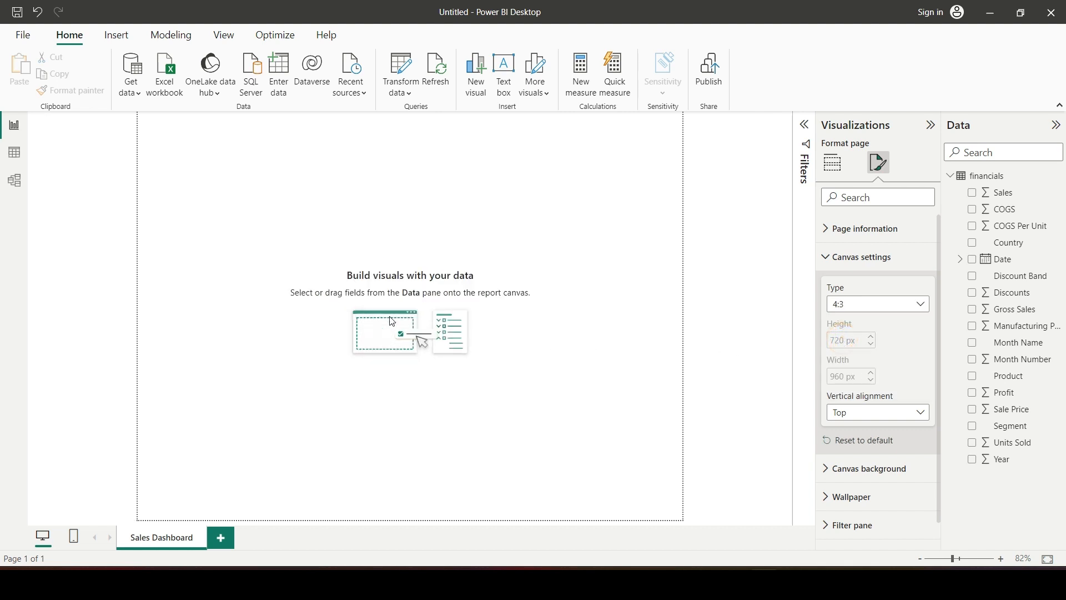
{"action": "left_click", "coordinate": [869, 303]}
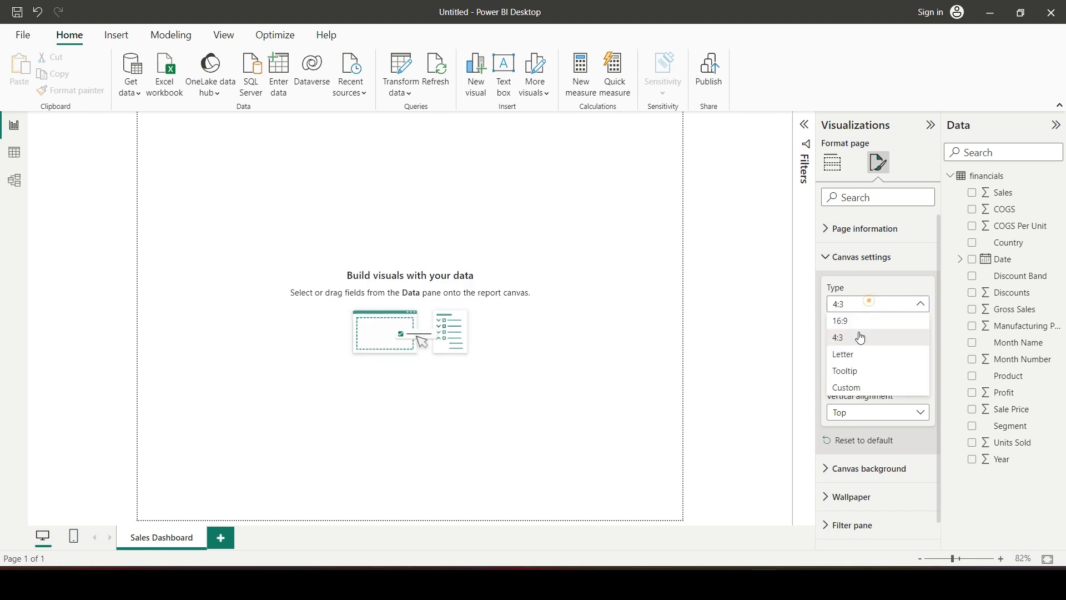
{"action": "left_click", "coordinate": [853, 349]}
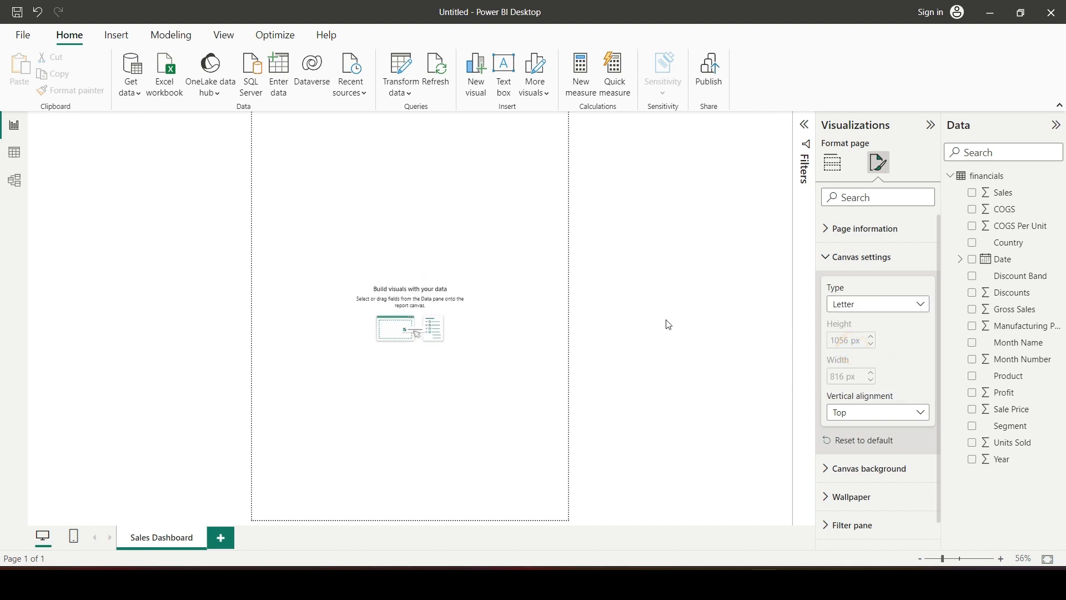
{"action": "left_click", "coordinate": [922, 304]}
{"action": "left_click", "coordinate": [841, 319]}
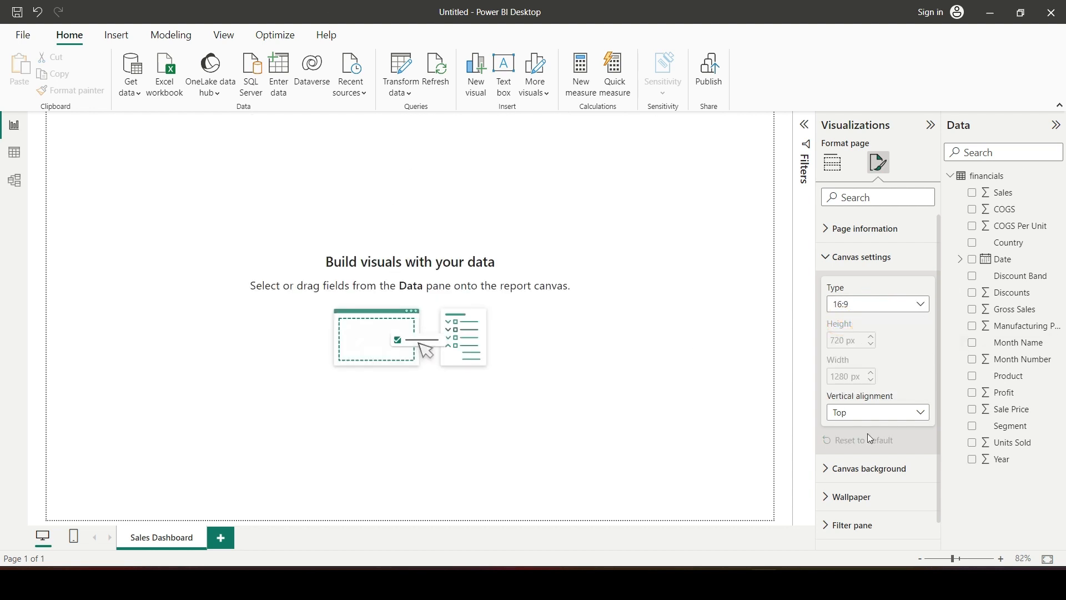
Step: Set the Sales Dashboard page's canvas background color to the bright blue theme color with 0% transparency
{"action": "scroll", "coordinate": [830, 443], "scroll_direction": "down", "scroll_amount": 1}
{"action": "left_click", "coordinate": [822, 447]}
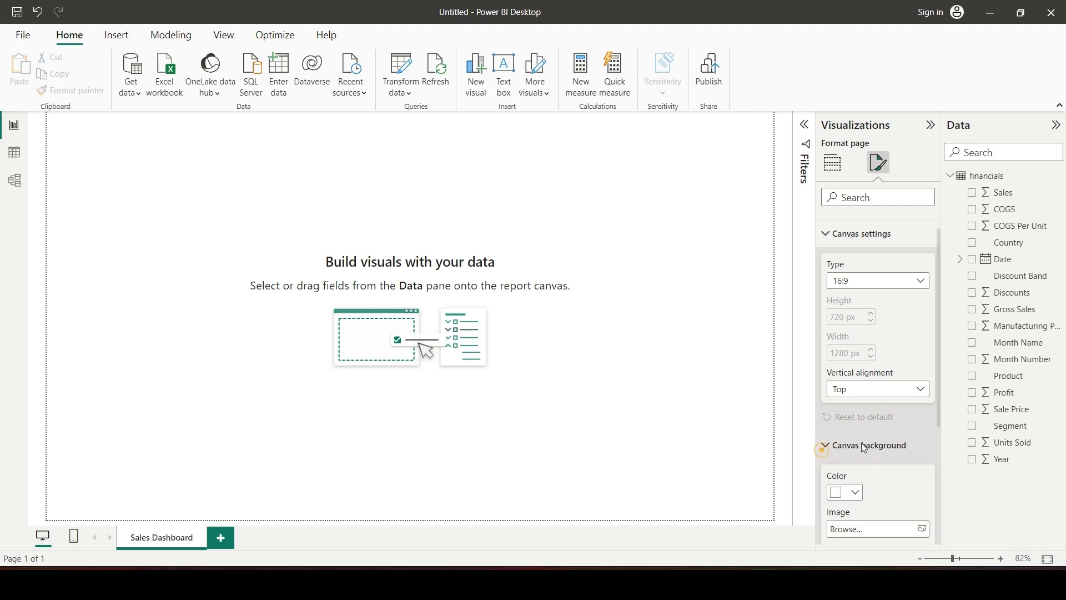
{"action": "scroll", "coordinate": [866, 346], "scroll_direction": "down", "scroll_amount": 3}
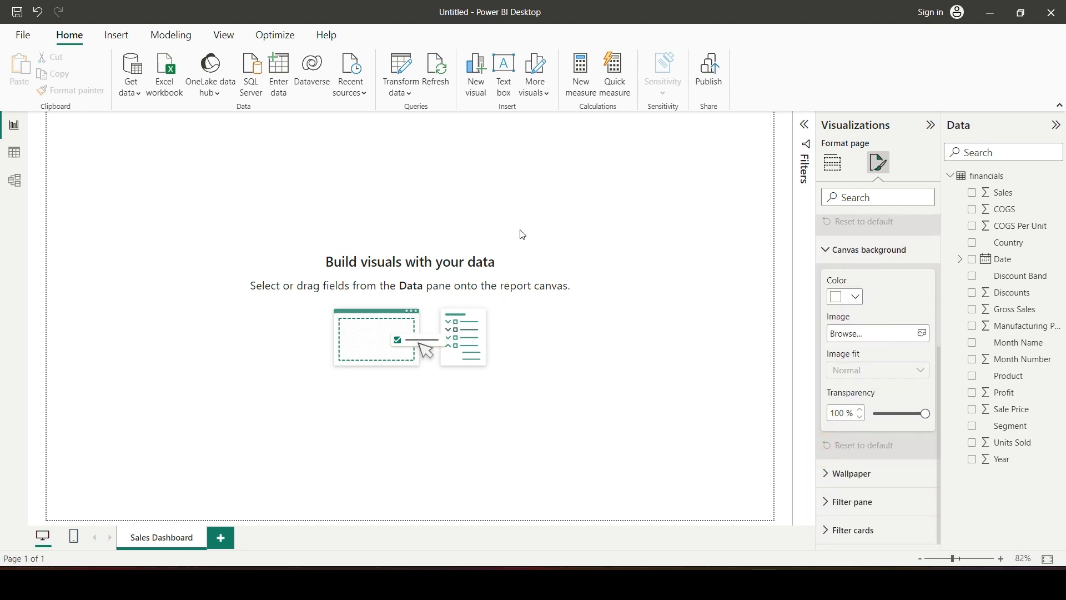
{"action": "left_click", "coordinate": [850, 297]}
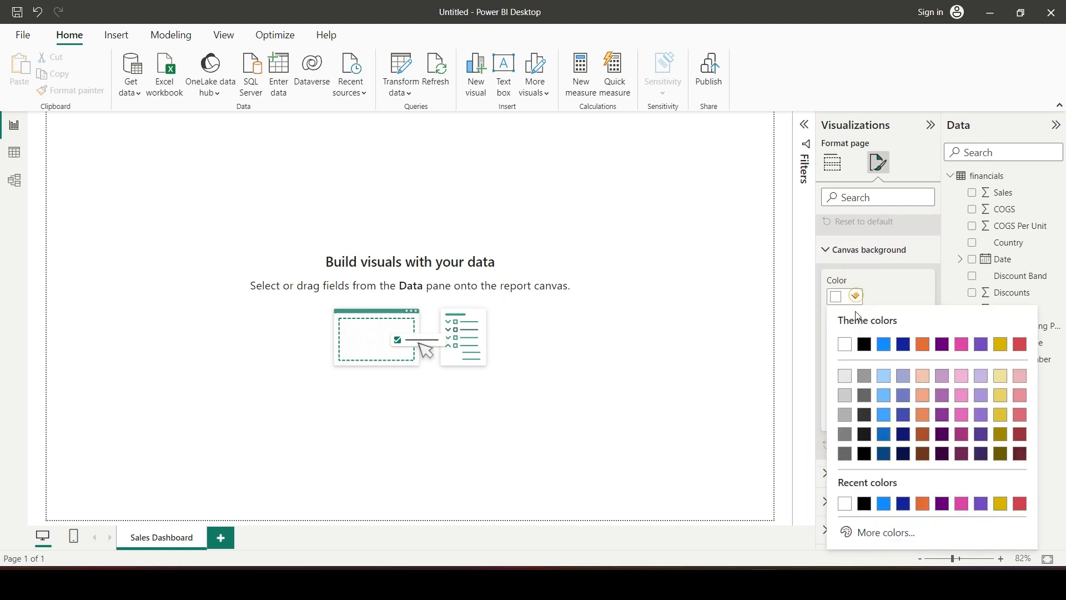
{"action": "left_click", "coordinate": [884, 345]}
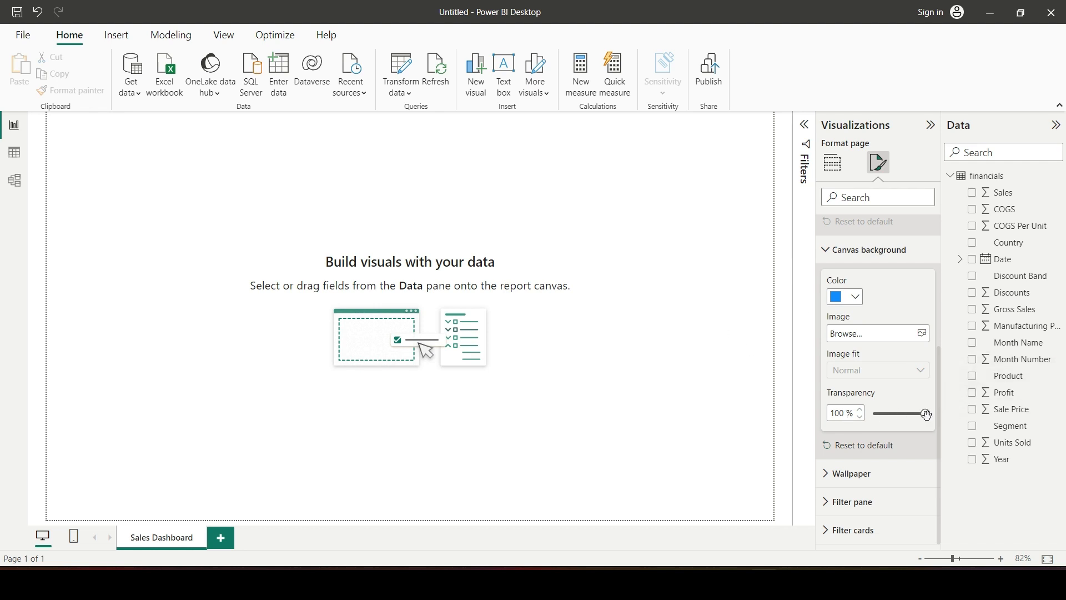
{"action": "left_click_drag", "start_coordinate": [927, 415], "coordinate": [870, 414]}
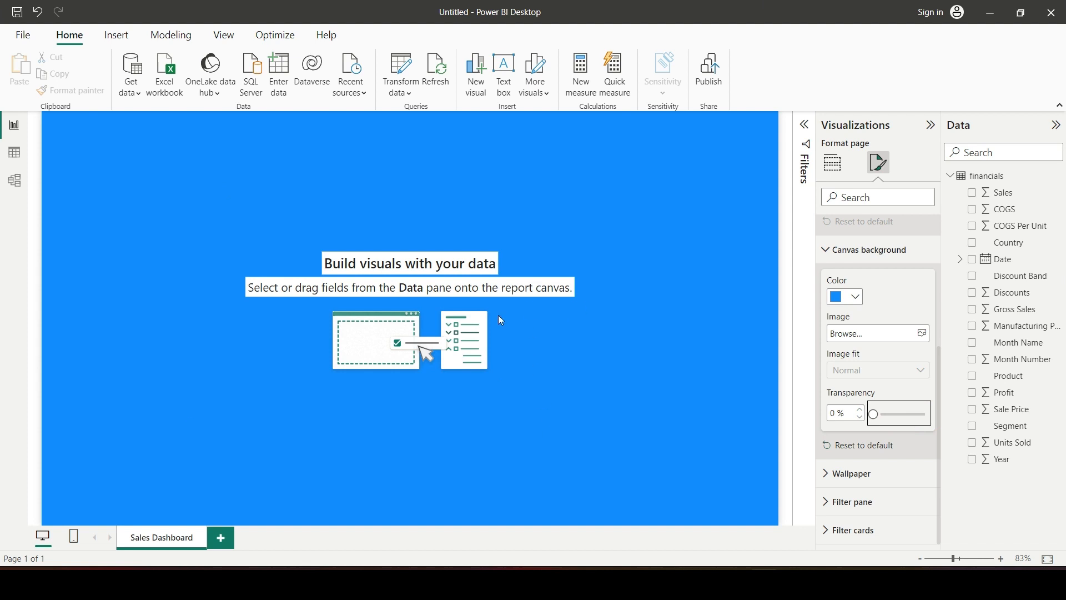
Step: Try dark blue as the canvas background color and set it to the orange theme color
{"action": "left_click", "coordinate": [846, 298]}
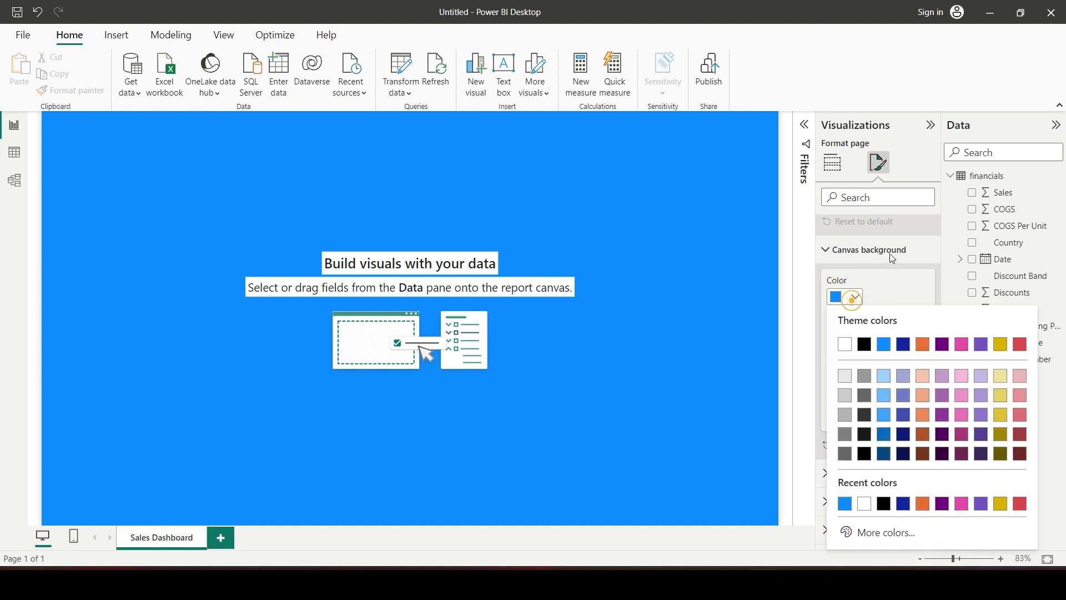
{"action": "left_click", "coordinate": [906, 348]}
{"action": "left_click", "coordinate": [852, 333]}
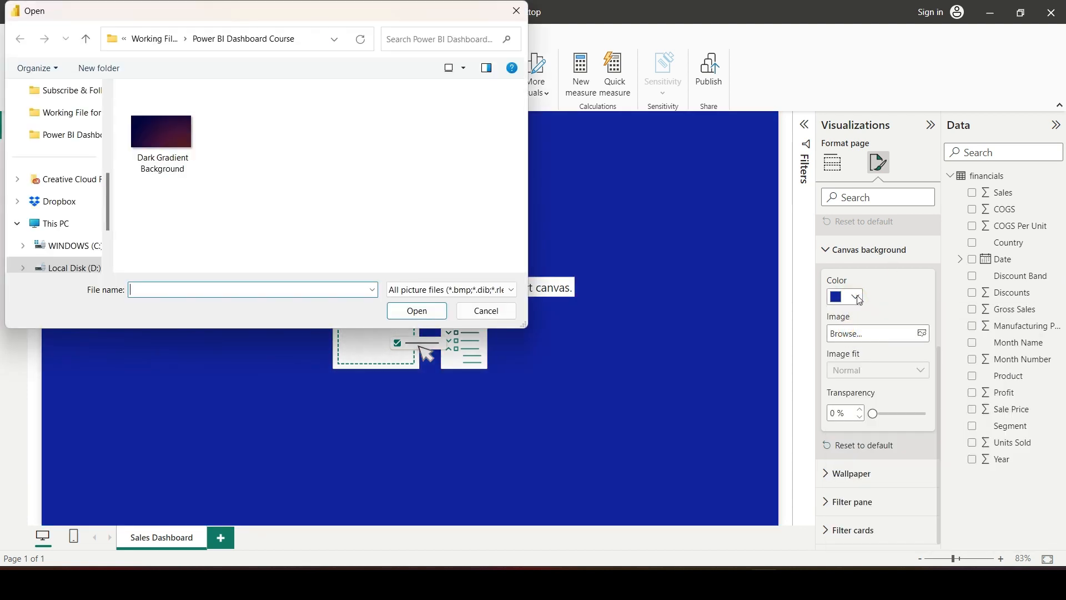
{"action": "key", "text": "Escape"}
{"action": "left_click", "coordinate": [856, 297]}
{"action": "left_click", "coordinate": [924, 344]}
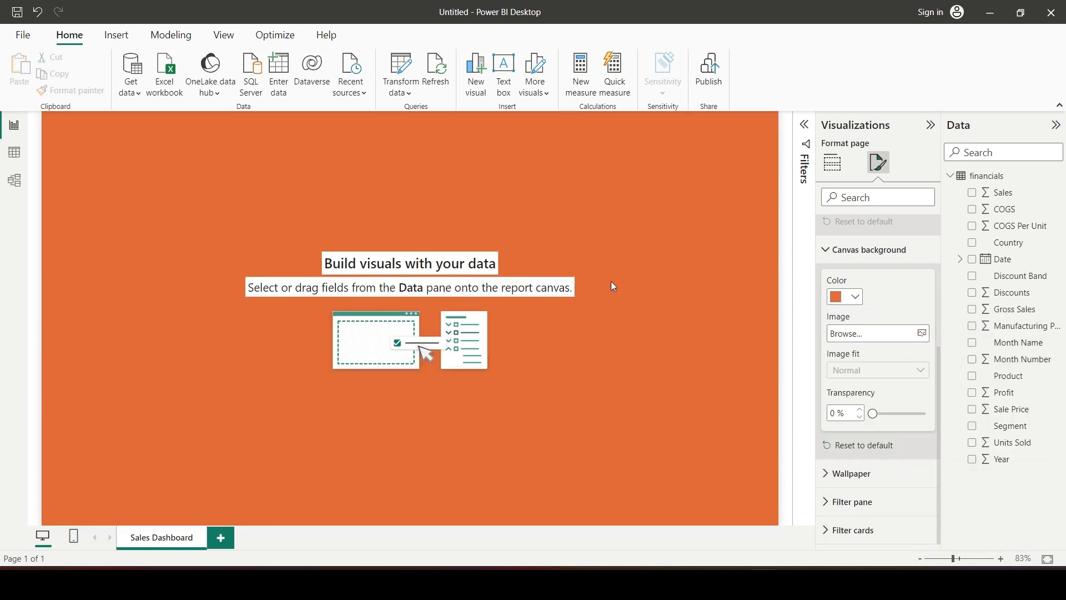
Step: Use the Dark Gradient Background picture as the canvas background image
{"action": "left_click", "coordinate": [857, 334]}
{"action": "left_click", "coordinate": [144, 165]}
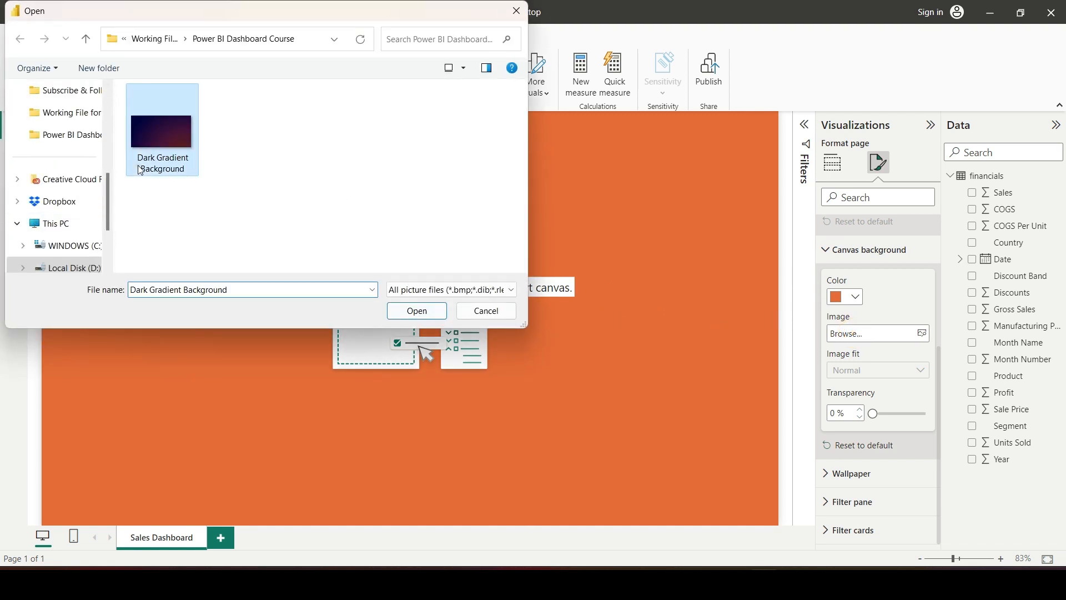
{"action": "left_click", "coordinate": [416, 312]}
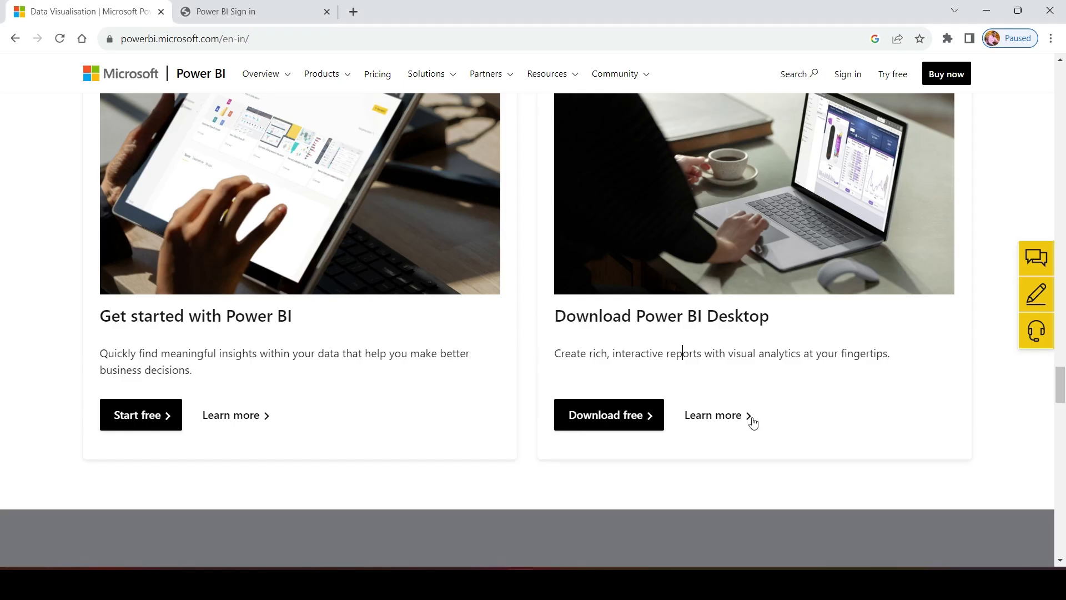
Step: Switch to Chrome, search Google for "dark gradient background" in a new tab and browse the image results
{"action": "key", "text": "ctrl+t"}
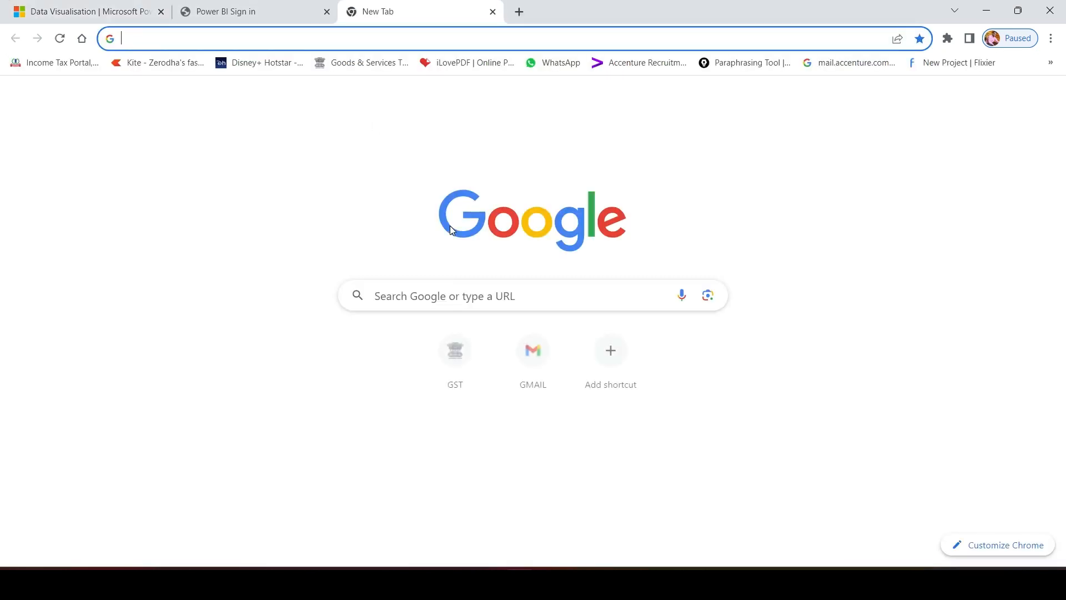
{"action": "type", "text": "dark gradiant"}
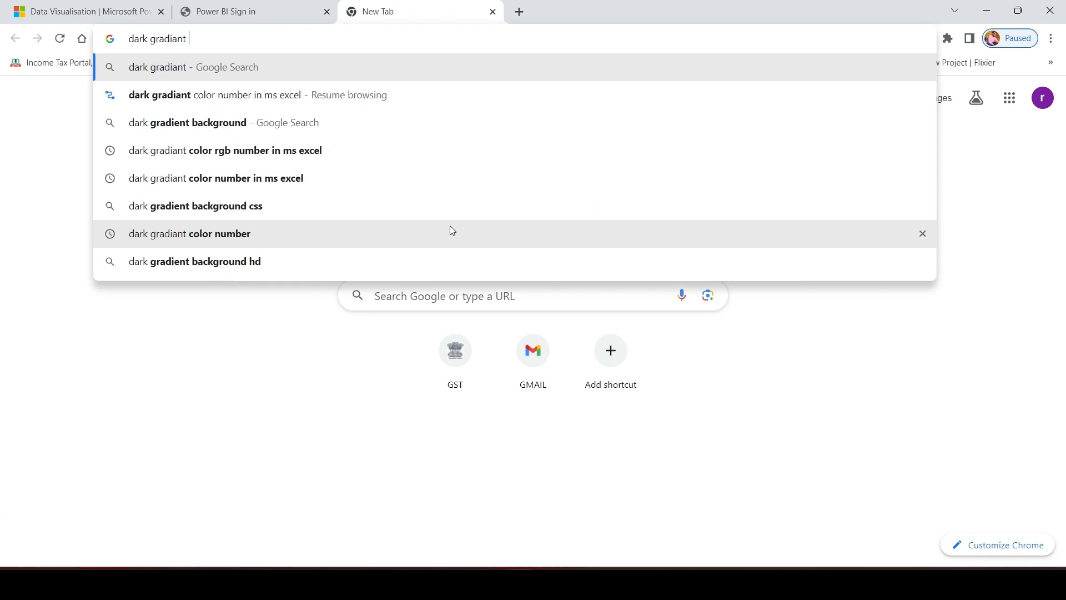
{"action": "key", "text": "Down"}
{"action": "key", "text": "Down"}
{"action": "key", "text": "Return"}
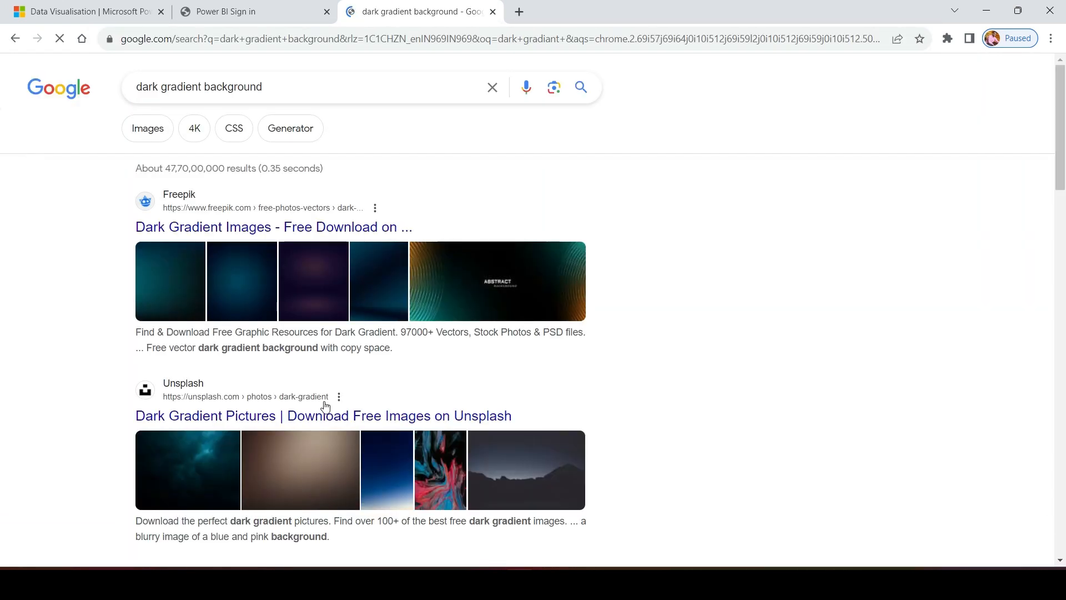
{"action": "scroll", "coordinate": [444, 355], "scroll_direction": "down", "scroll_amount": 7}
{"action": "scroll", "coordinate": [405, 341], "scroll_direction": "up", "scroll_amount": 7}
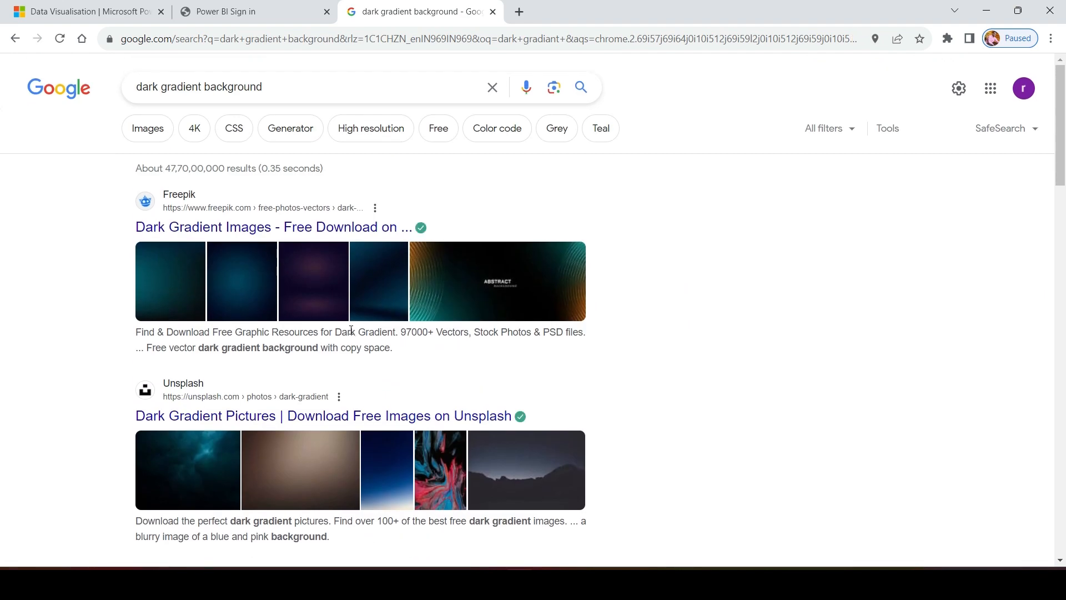
{"action": "left_click", "coordinate": [158, 132]}
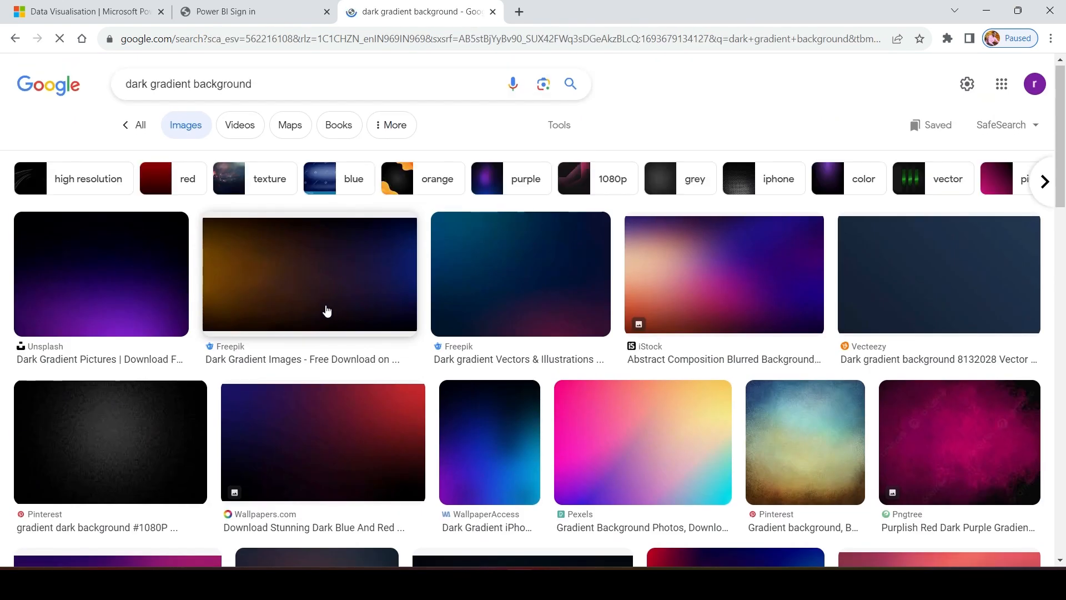
{"action": "scroll", "coordinate": [326, 310], "scroll_direction": "down", "scroll_amount": 5}
{"action": "scroll", "coordinate": [327, 311], "scroll_direction": "up", "scroll_amount": 5}
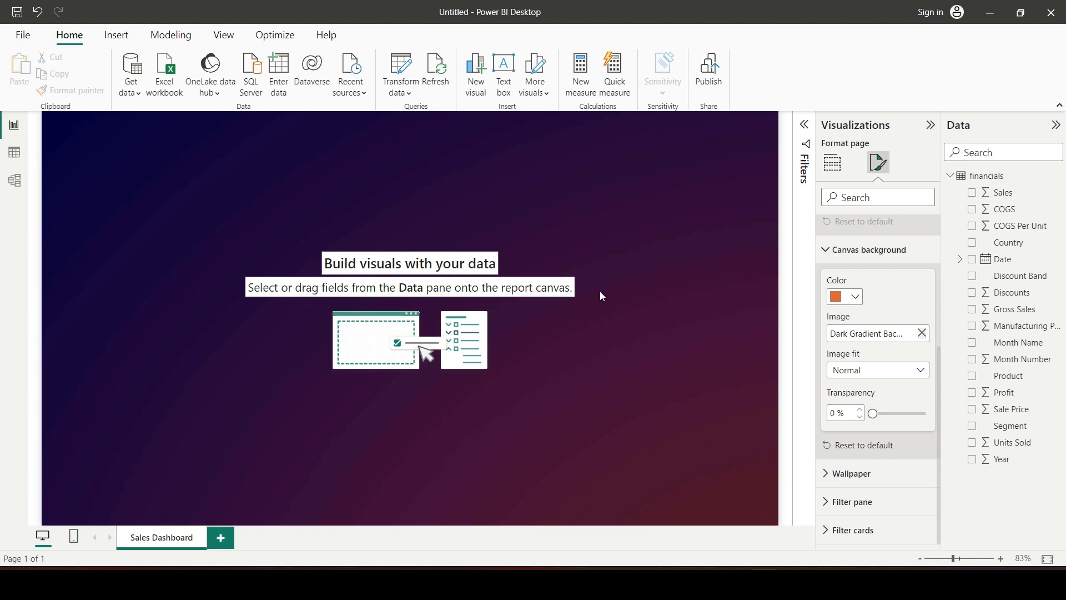
Step: Look through the page's Wallpaper, Filter pane and Filter cards format settings in Power BI Desktop
{"action": "left_click", "coordinate": [827, 250]}
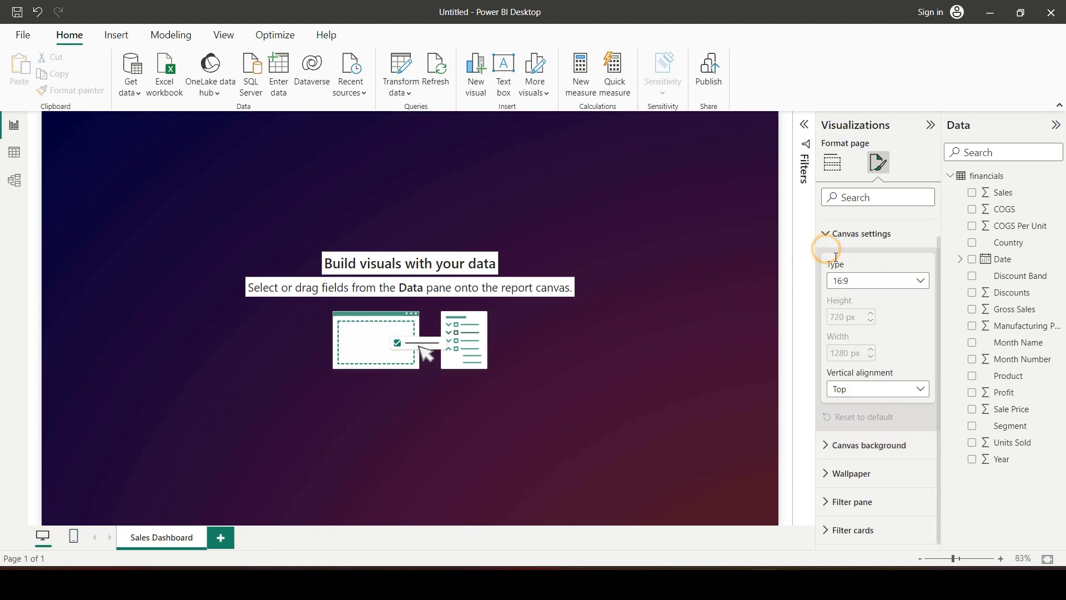
{"action": "left_click", "coordinate": [826, 238]}
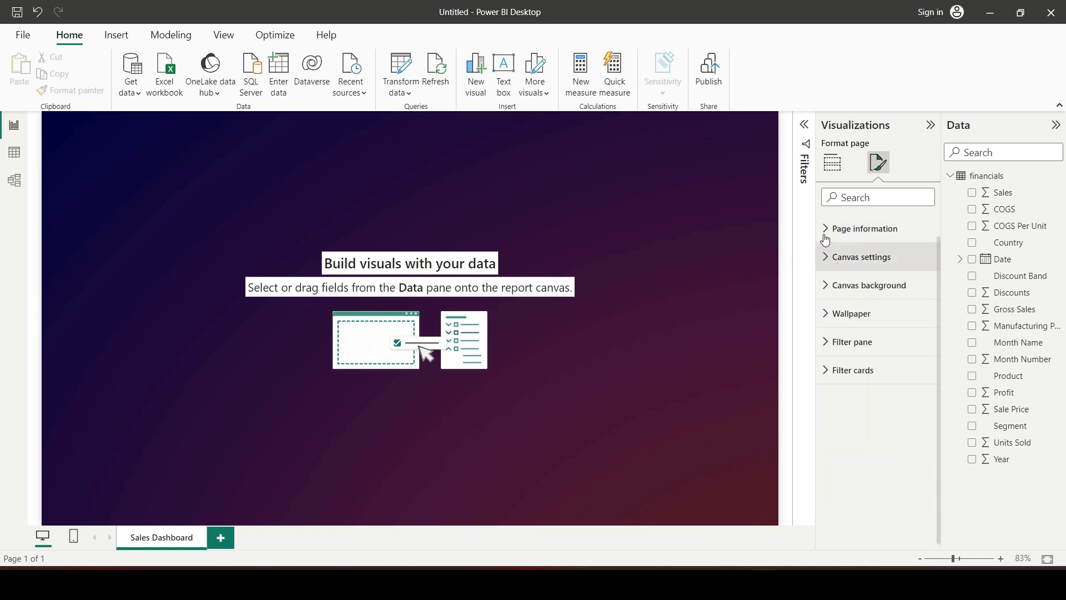
{"action": "left_click", "coordinate": [824, 315]}
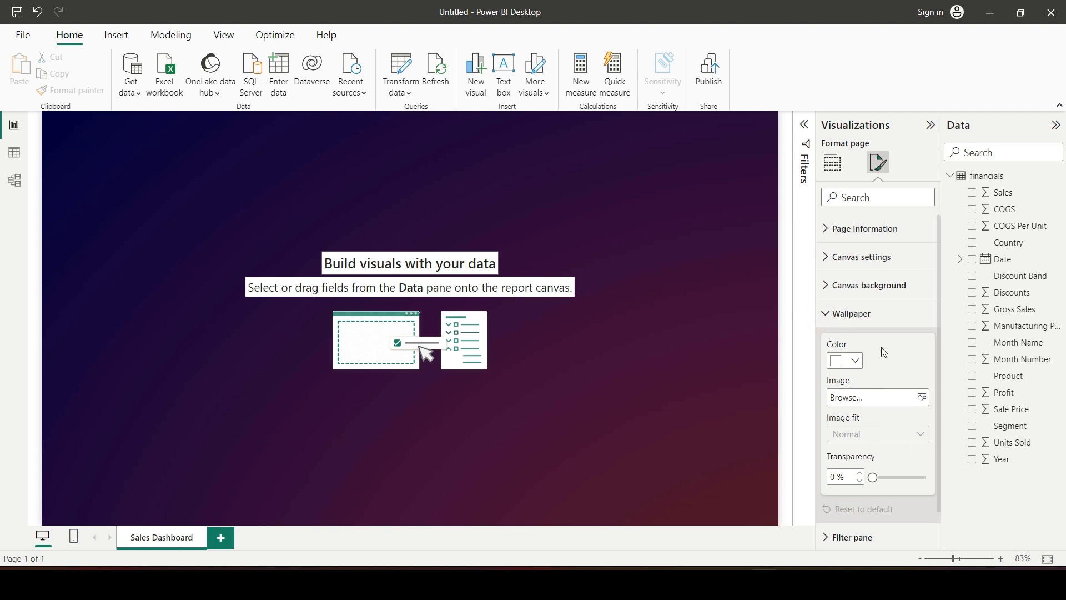
{"action": "left_click", "coordinate": [833, 324]}
{"action": "left_click", "coordinate": [833, 343]}
{"action": "scroll", "coordinate": [851, 367], "scroll_direction": "down", "scroll_amount": 3}
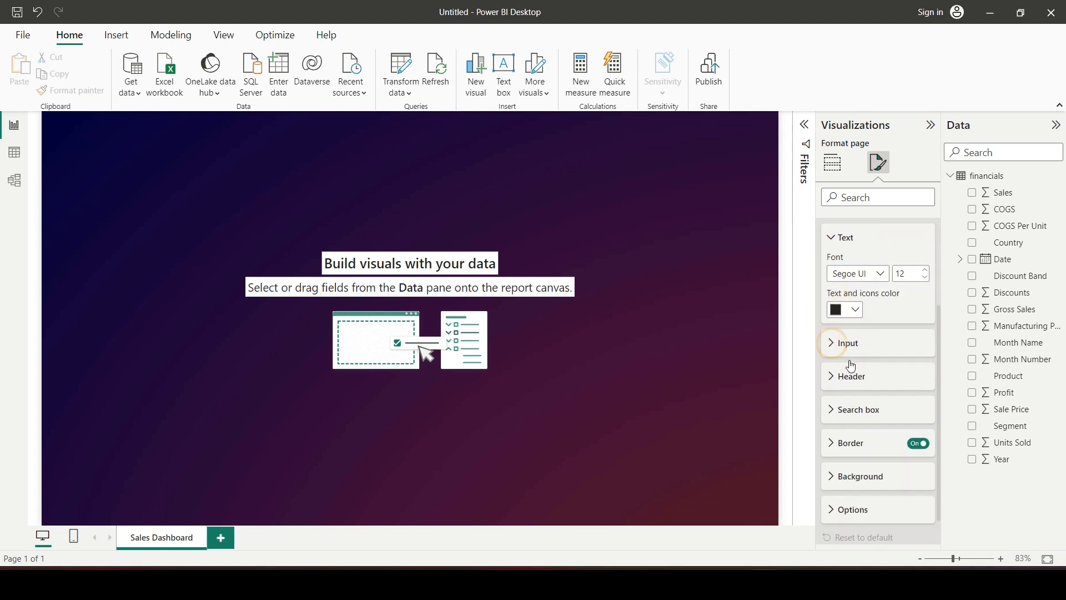
{"action": "scroll", "coordinate": [844, 347], "scroll_direction": "down", "scroll_amount": 1}
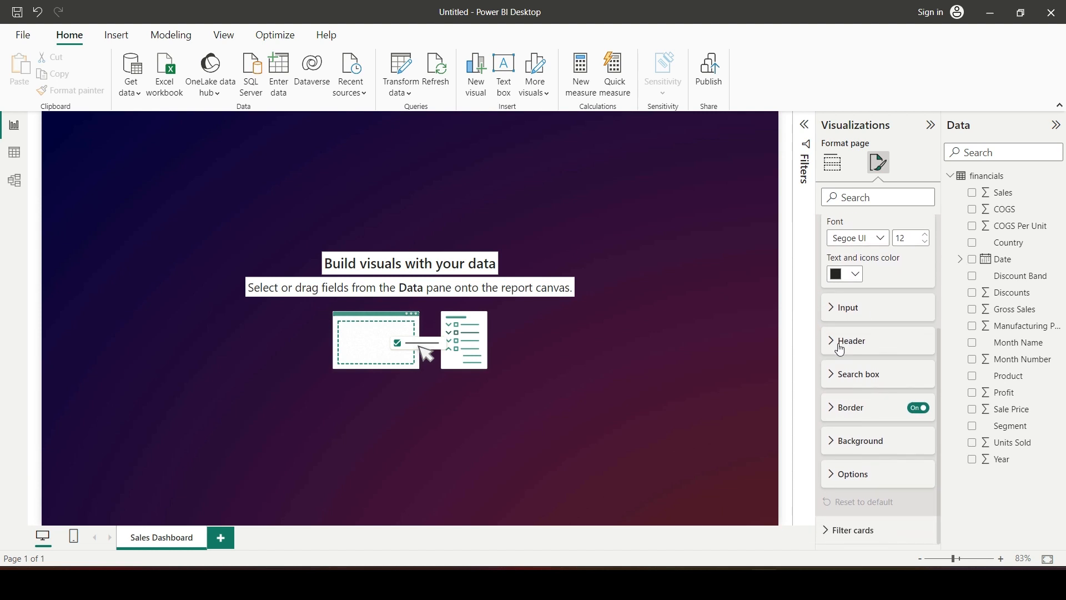
{"action": "scroll", "coordinate": [835, 349], "scroll_direction": "up", "scroll_amount": 5}
{"action": "left_click", "coordinate": [828, 321]}
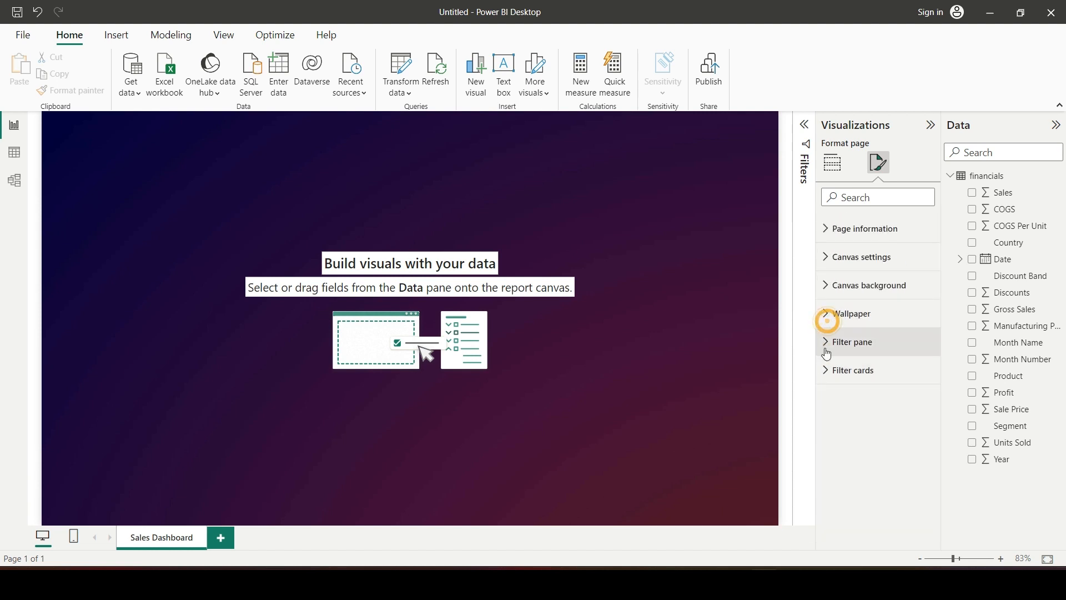
{"action": "left_click", "coordinate": [829, 370]}
{"action": "scroll", "coordinate": [840, 388], "scroll_direction": "down", "scroll_amount": 4}
{"action": "scroll", "coordinate": [844, 401], "scroll_direction": "up", "scroll_amount": 4}
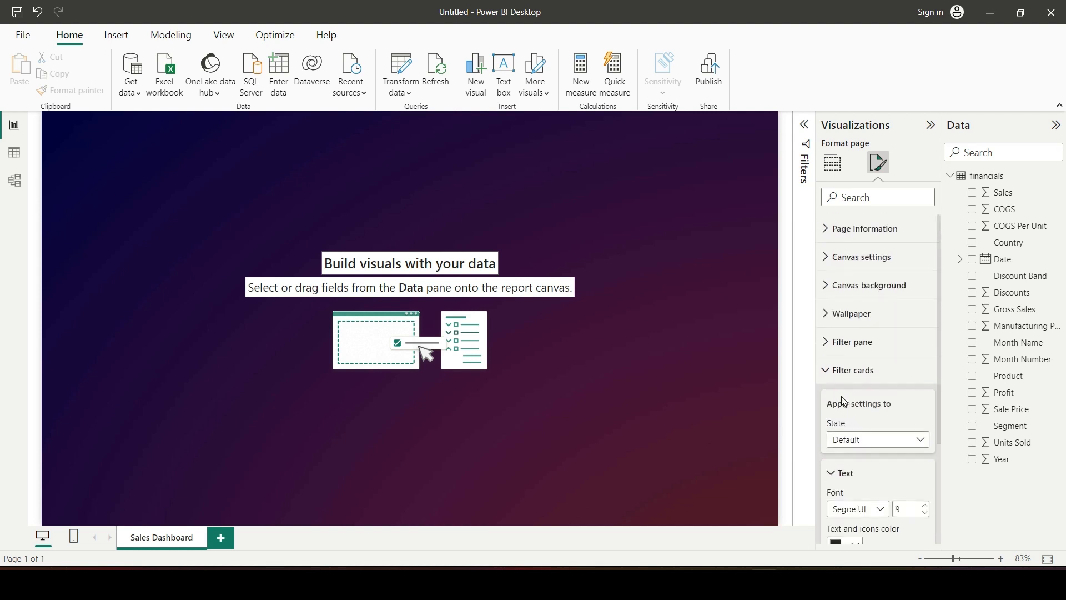
{"action": "left_click", "coordinate": [830, 370]}
{"action": "left_click", "coordinate": [574, 239]}
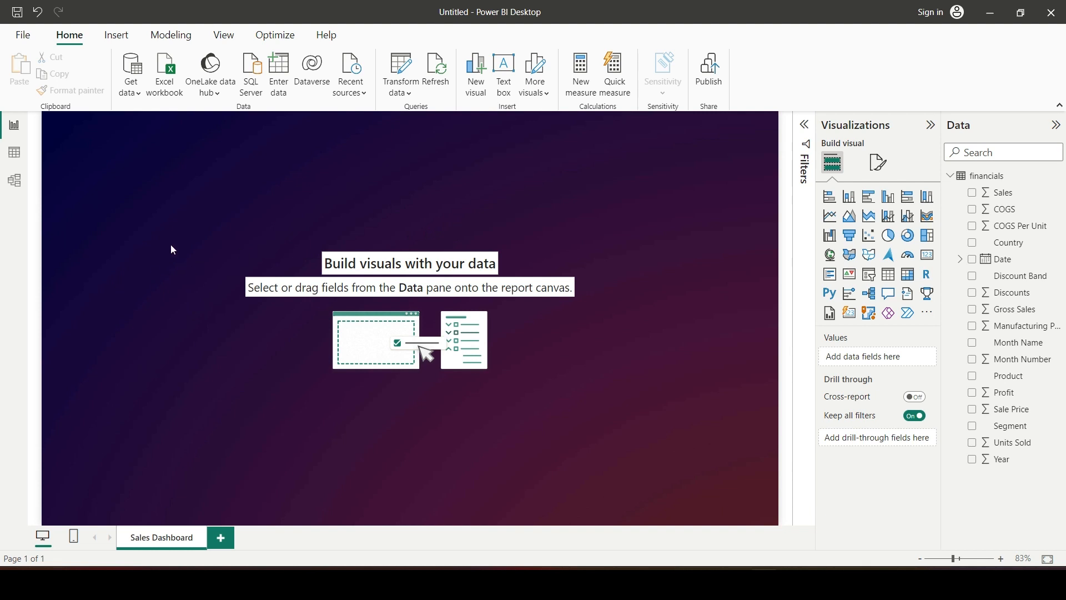
Step: Insert a text box reading "SALES DASHBOARD" and format the text as bold, size 36 and centered
{"action": "left_click", "coordinate": [505, 94]}
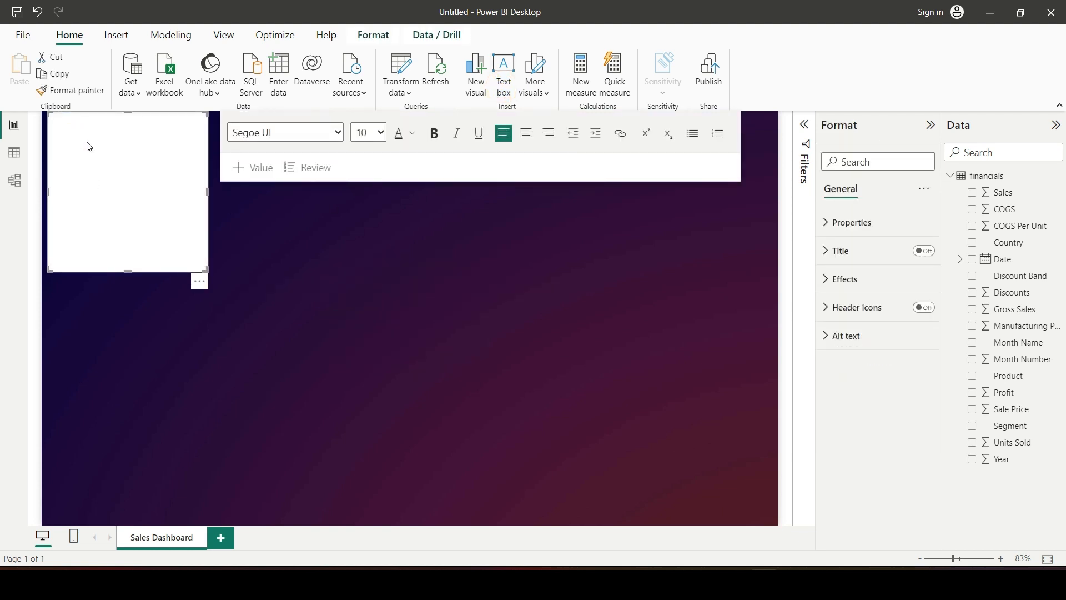
{"action": "type", "text": "SALES DASHBOARD"}
{"action": "key", "text": "ctrl+a"}
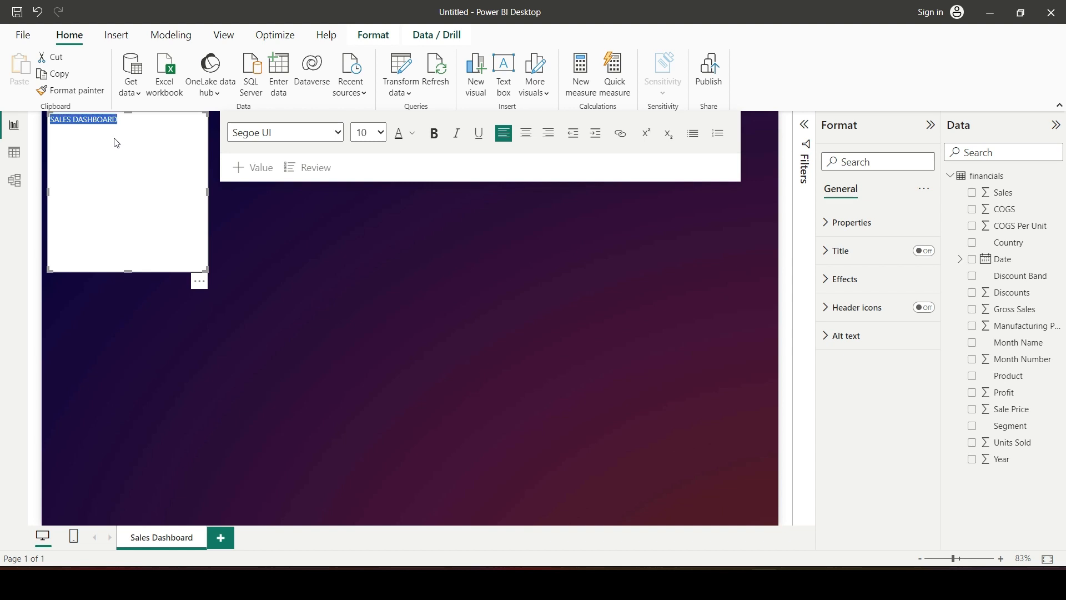
{"action": "left_click", "coordinate": [438, 140]}
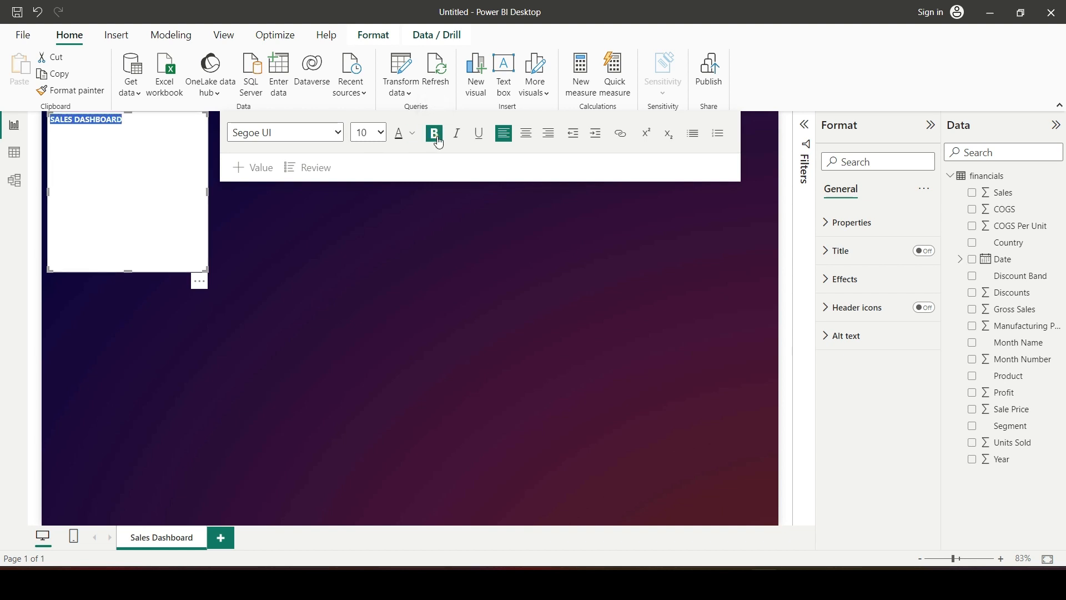
{"action": "left_click", "coordinate": [381, 133]}
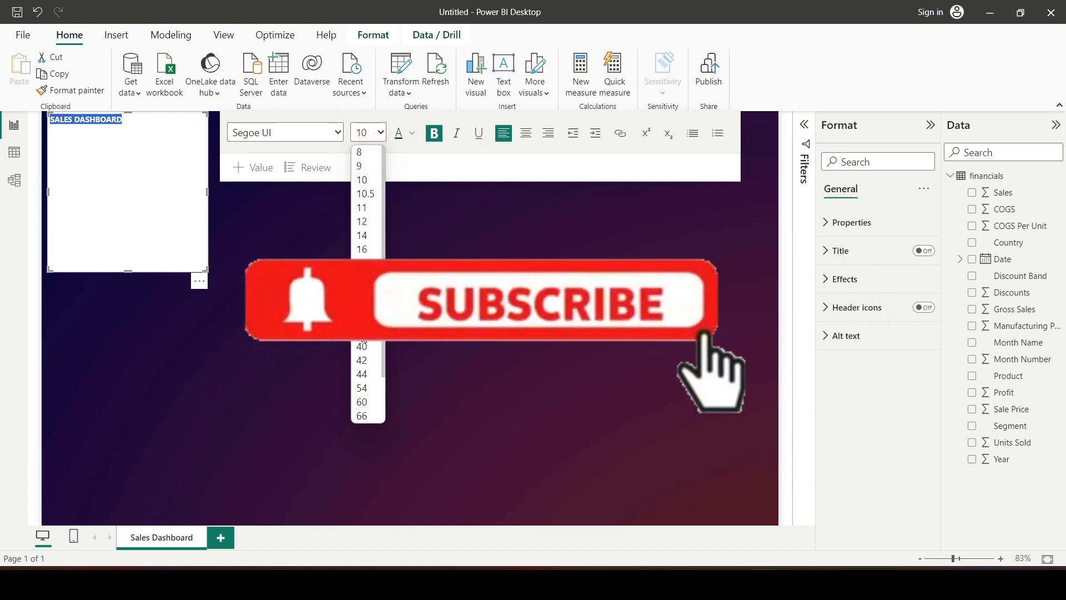
{"action": "left_click", "coordinate": [362, 332]}
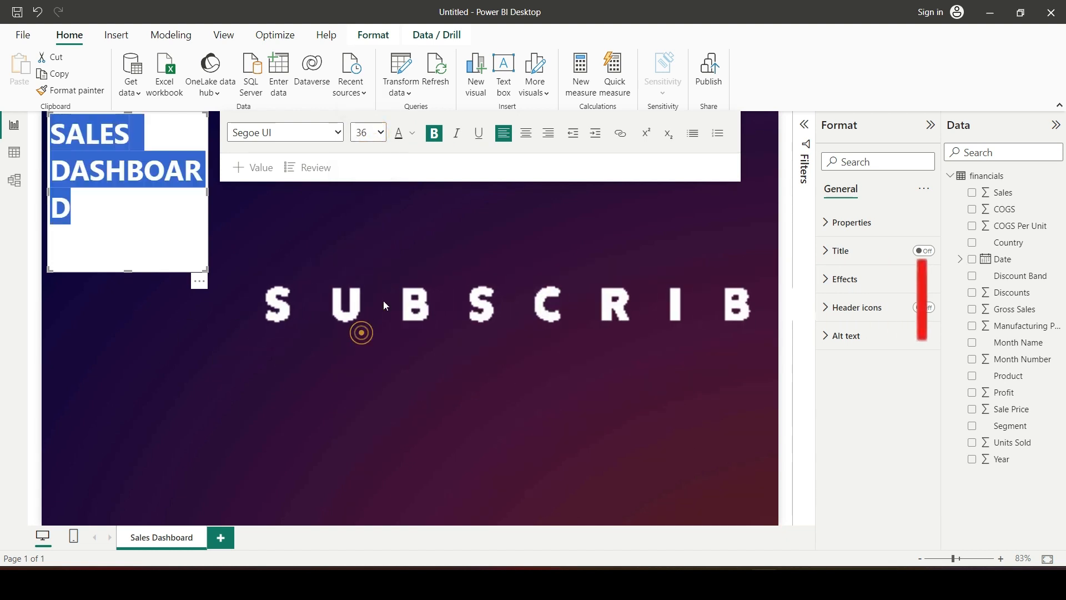
{"action": "left_click", "coordinate": [527, 133]}
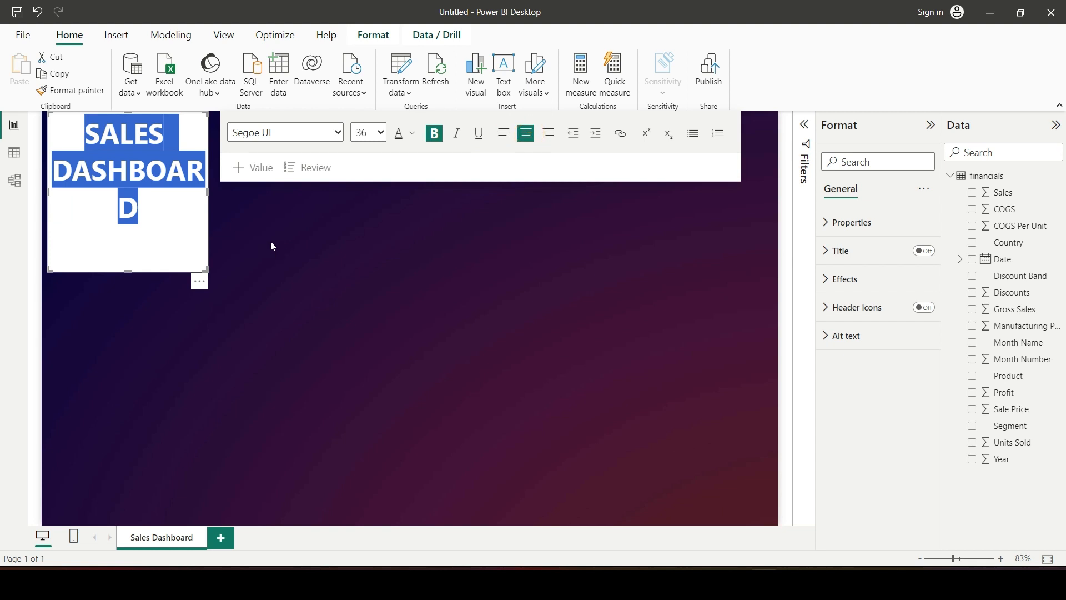
{"action": "left_click", "coordinate": [411, 134]}
{"action": "left_click", "coordinate": [364, 276]}
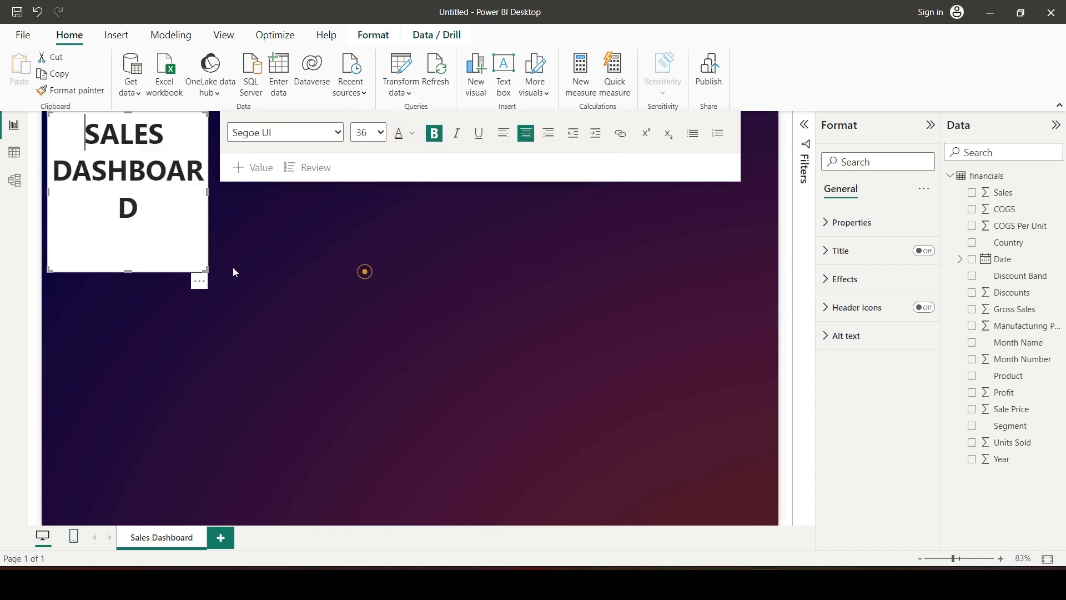
{"action": "left_click", "coordinate": [232, 268]}
Step: Set the font color of the whole SALES DASHBOARD title to light gray and deselect the text box
{"action": "left_click", "coordinate": [176, 187]}
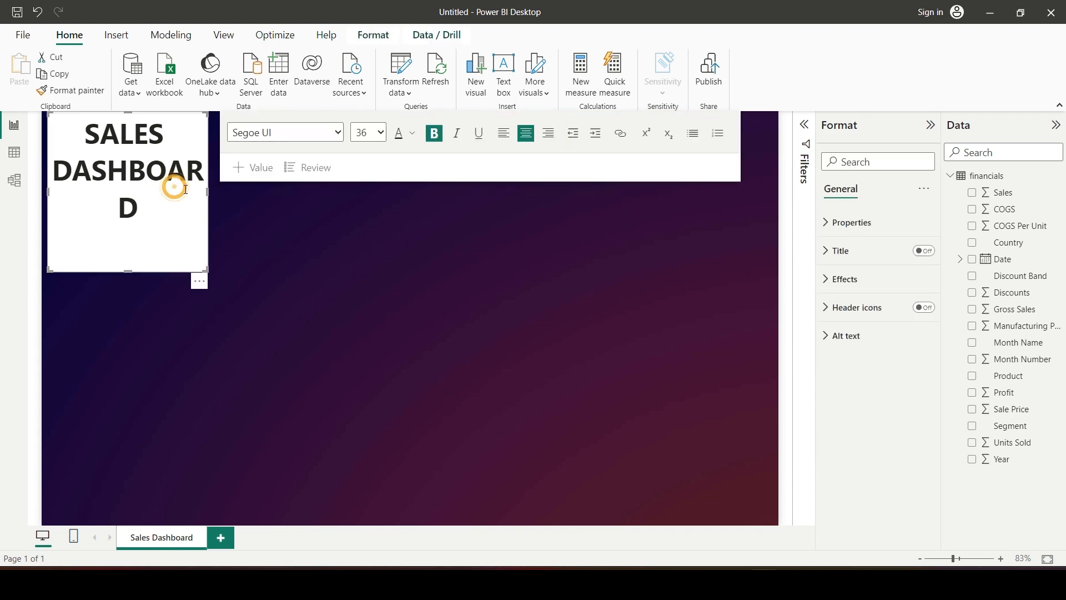
{"action": "key", "text": "ctrl+a"}
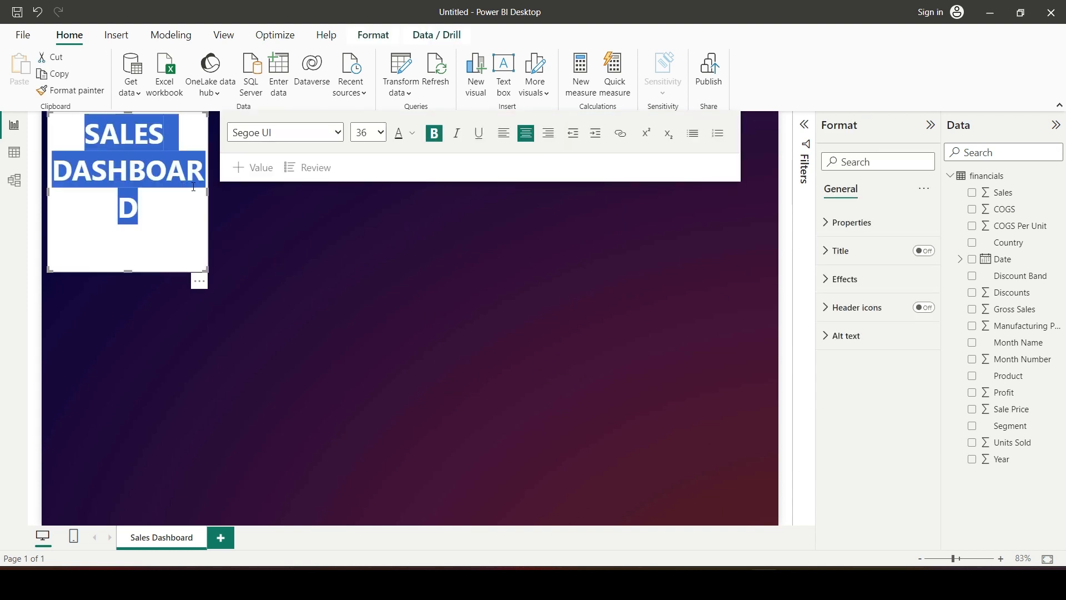
{"action": "left_click", "coordinate": [412, 133]}
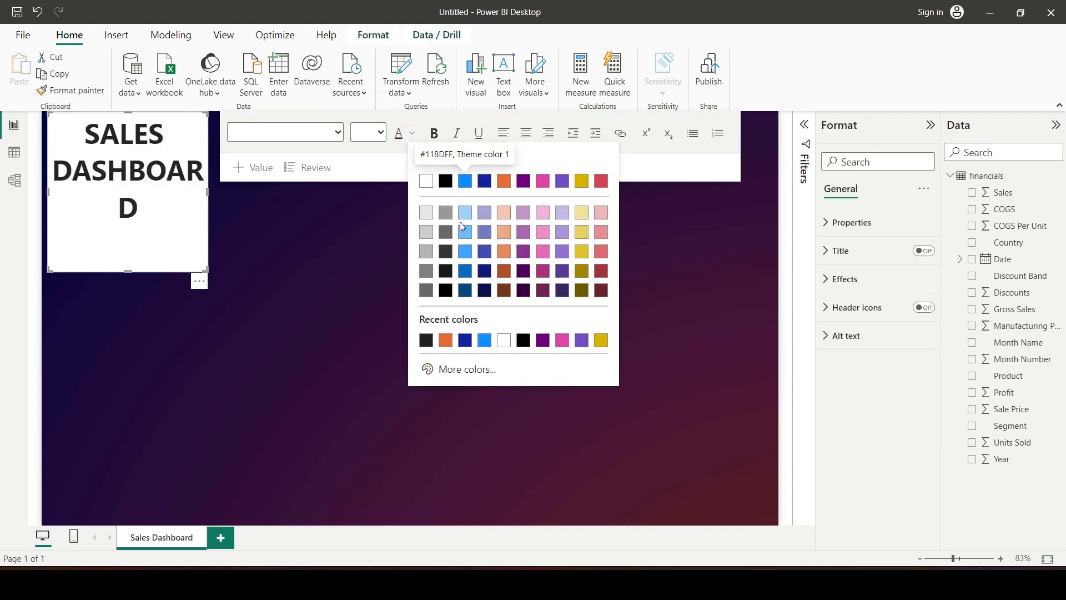
{"action": "left_click", "coordinate": [426, 231]}
{"action": "left_click", "coordinate": [396, 253]}
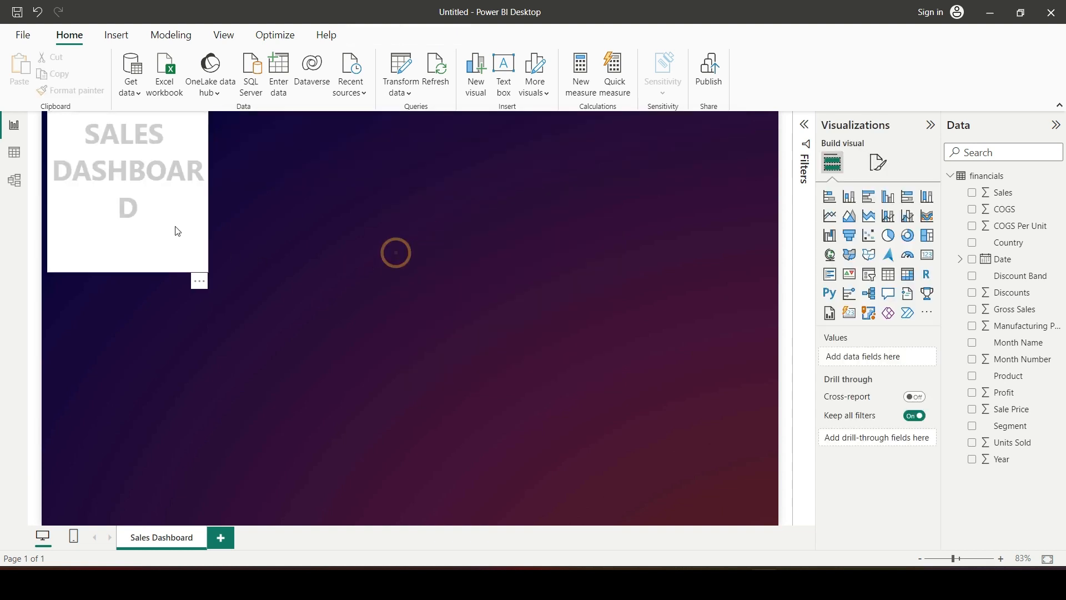
Step: Set the font color of the whole SALES DASHBOARD title to black and deselect the text box
{"action": "left_click", "coordinate": [179, 228]}
{"action": "key", "text": "ctrl+a"}
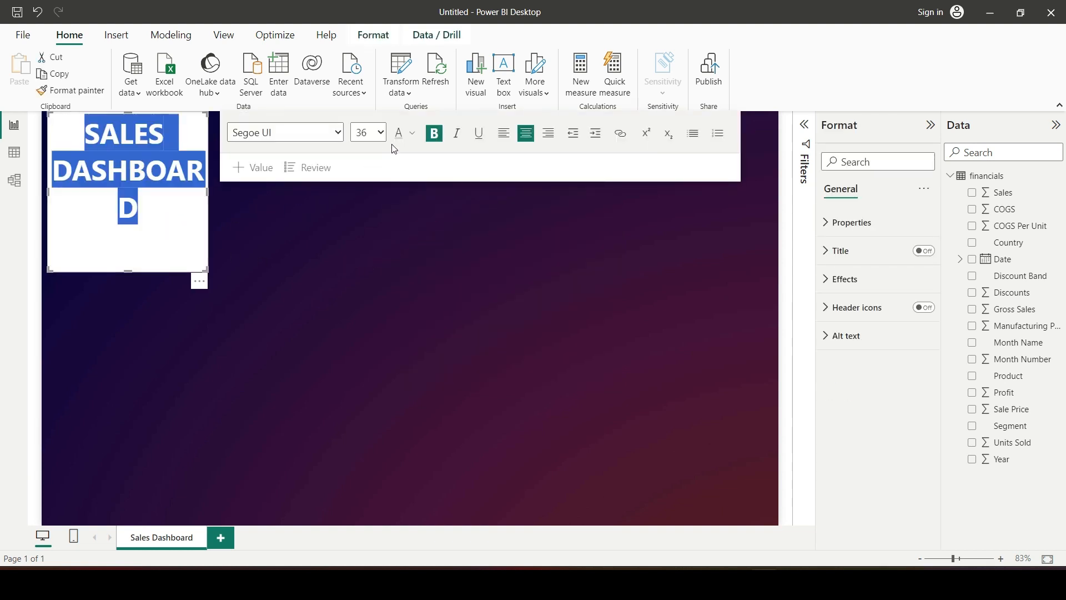
{"action": "left_click", "coordinate": [412, 133]}
{"action": "left_click", "coordinate": [443, 185]}
{"action": "left_click", "coordinate": [335, 269]}
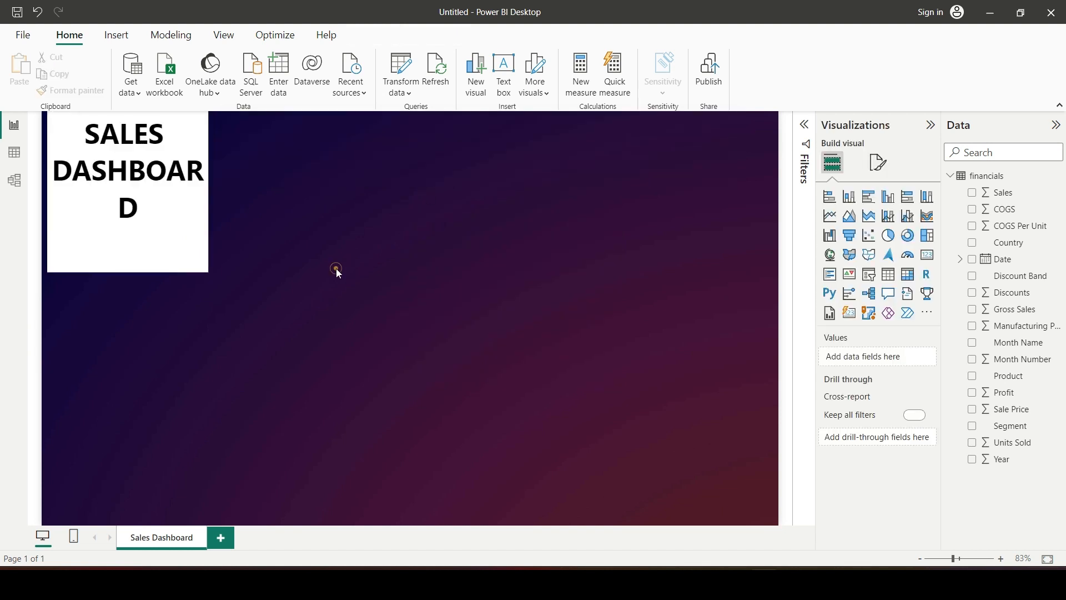
Step: Resize the title text box to fit SALES DASHBOARD on one line and align it with the canvas's upper-left corner
{"action": "left_click", "coordinate": [200, 228]}
{"action": "left_click_drag", "start_coordinate": [206, 270], "coordinate": [363, 161]}
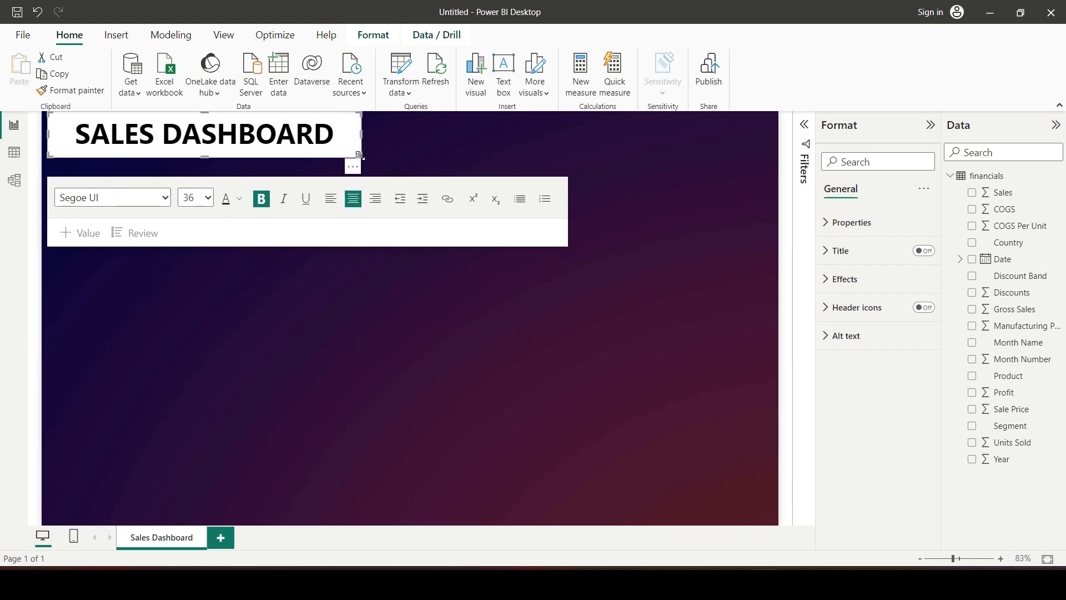
{"action": "left_click", "coordinate": [404, 143]}
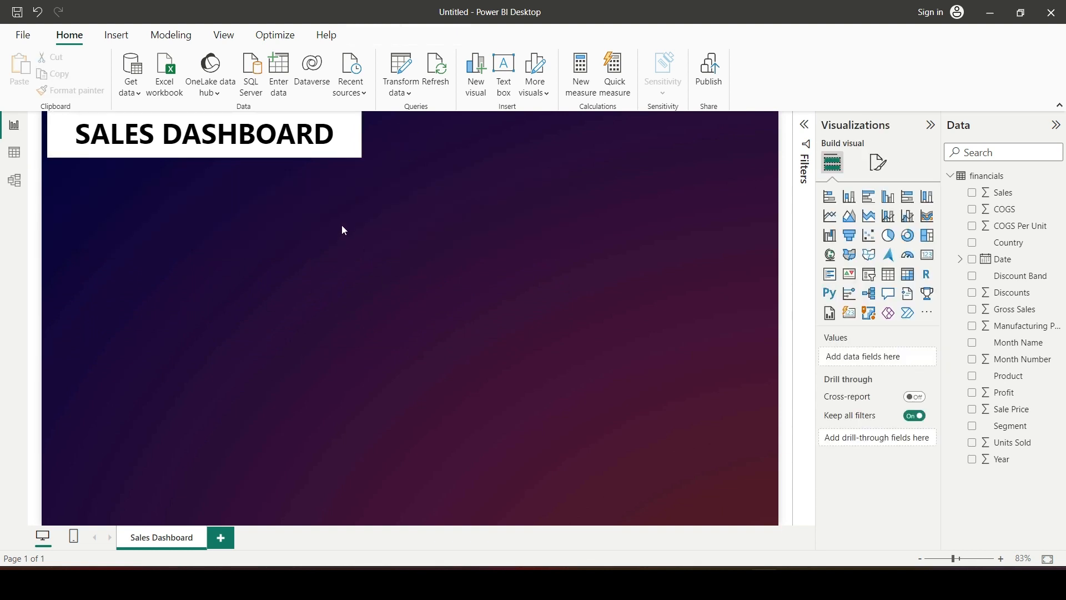
{"action": "left_click", "coordinate": [349, 154]}
{"action": "left_click_drag", "start_coordinate": [332, 158], "coordinate": [327, 158]}
{"action": "left_click", "coordinate": [495, 395]}
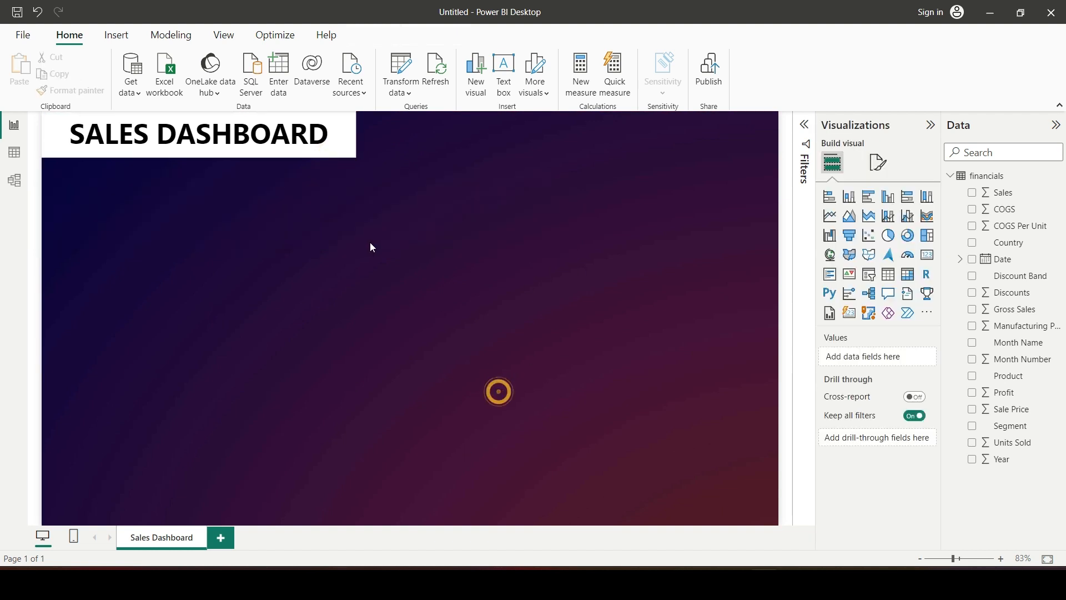
{"action": "left_click", "coordinate": [421, 330]}
Step: Set the title text box's background color to light gray and deselect it
{"action": "left_click", "coordinate": [344, 149]}
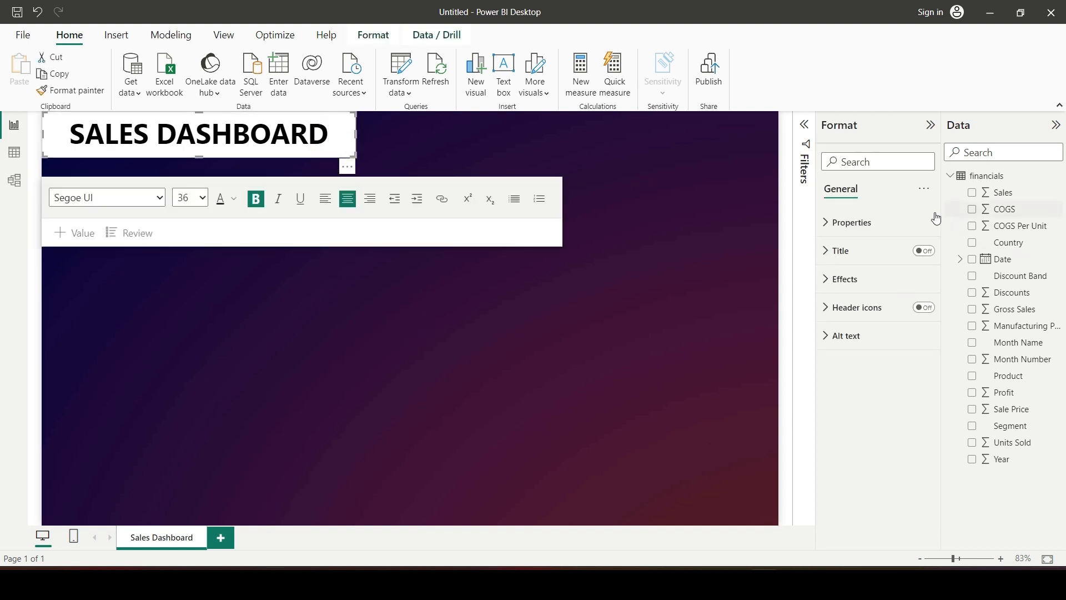
{"action": "left_click", "coordinate": [827, 285]}
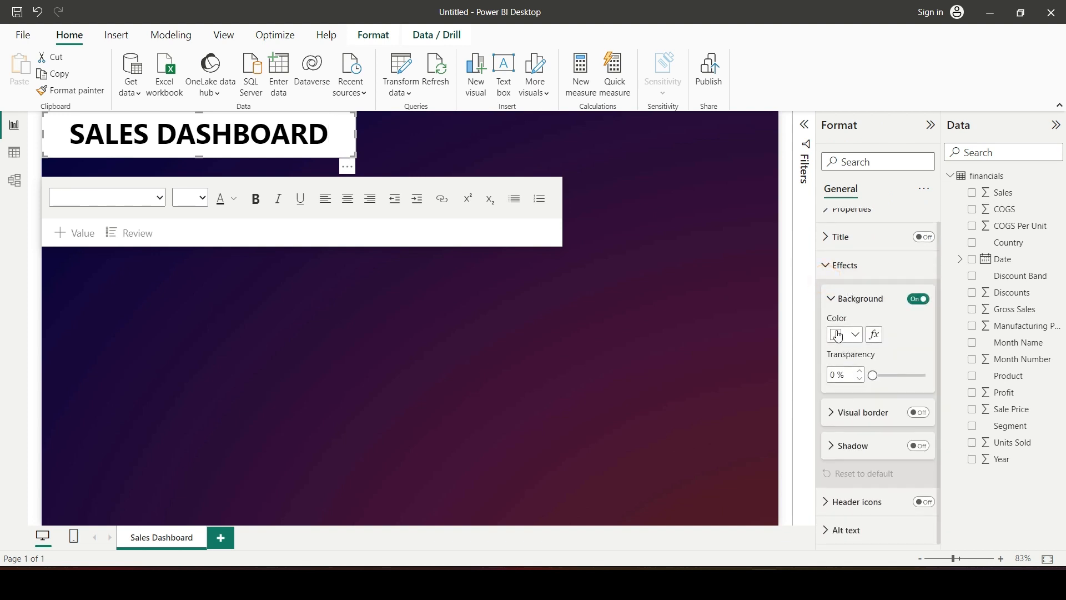
{"action": "left_click", "coordinate": [856, 336]}
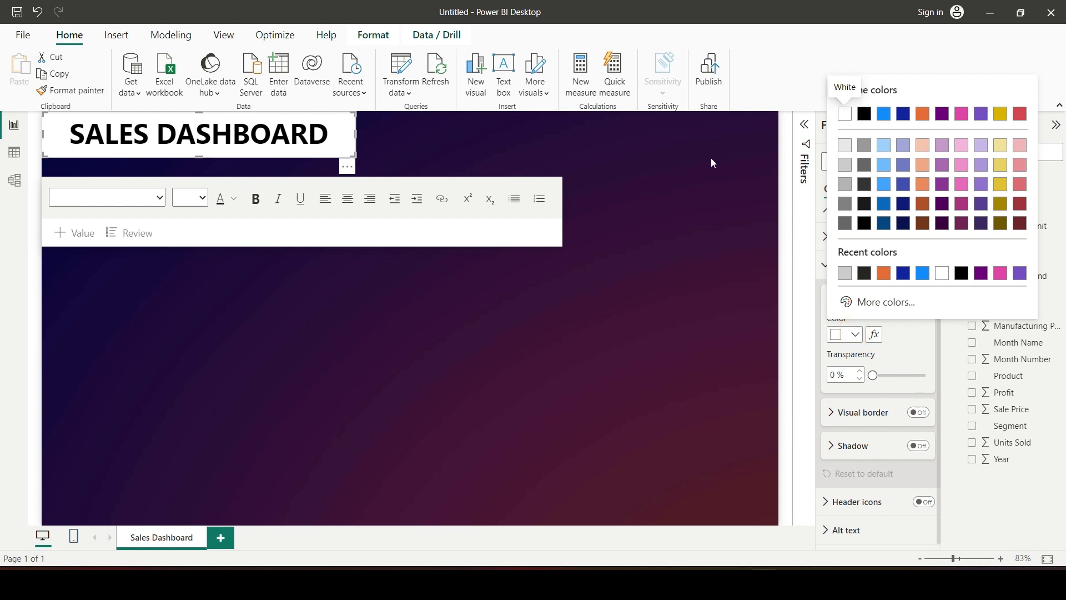
{"action": "left_click", "coordinate": [844, 164]}
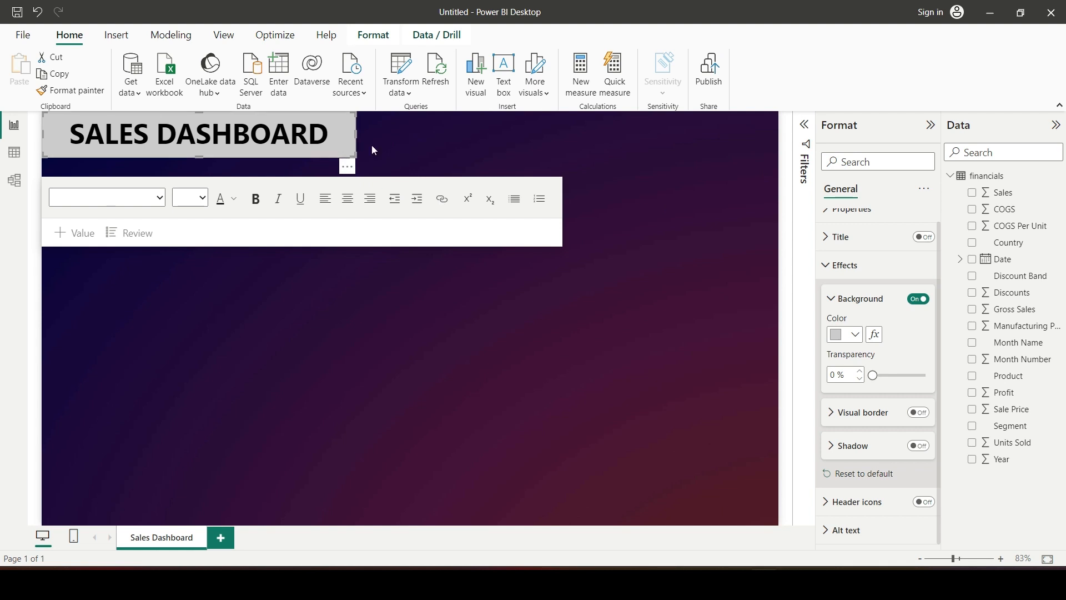
{"action": "left_click", "coordinate": [437, 147]}
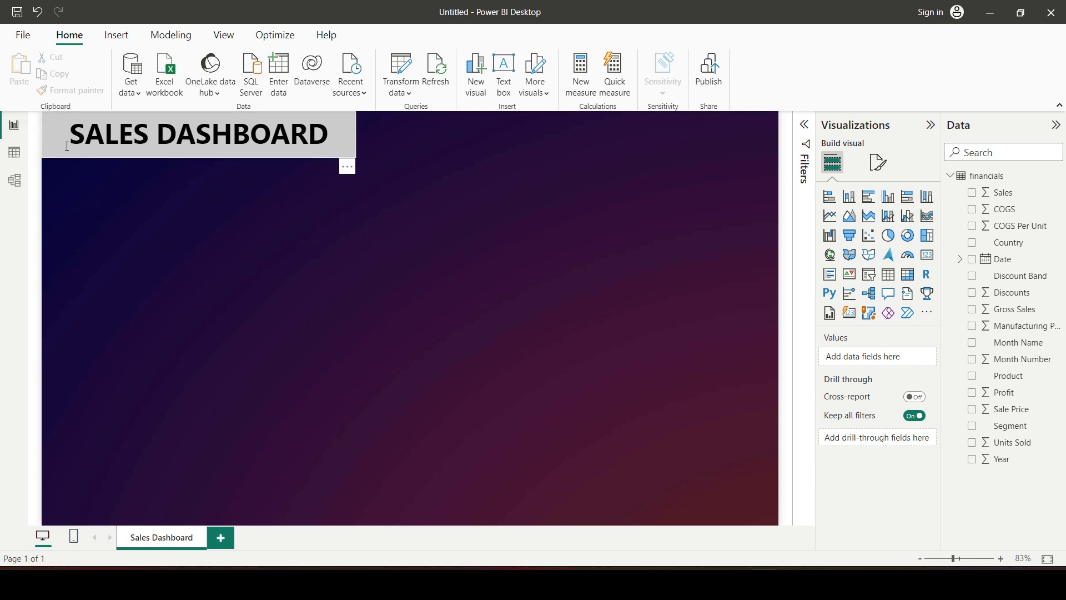
Step: Move the title text box away from the canvas corner, slightly down and to the right
{"action": "left_click_drag", "start_coordinate": [334, 153], "coordinate": [354, 181]}
{"action": "left_click", "coordinate": [287, 179]}
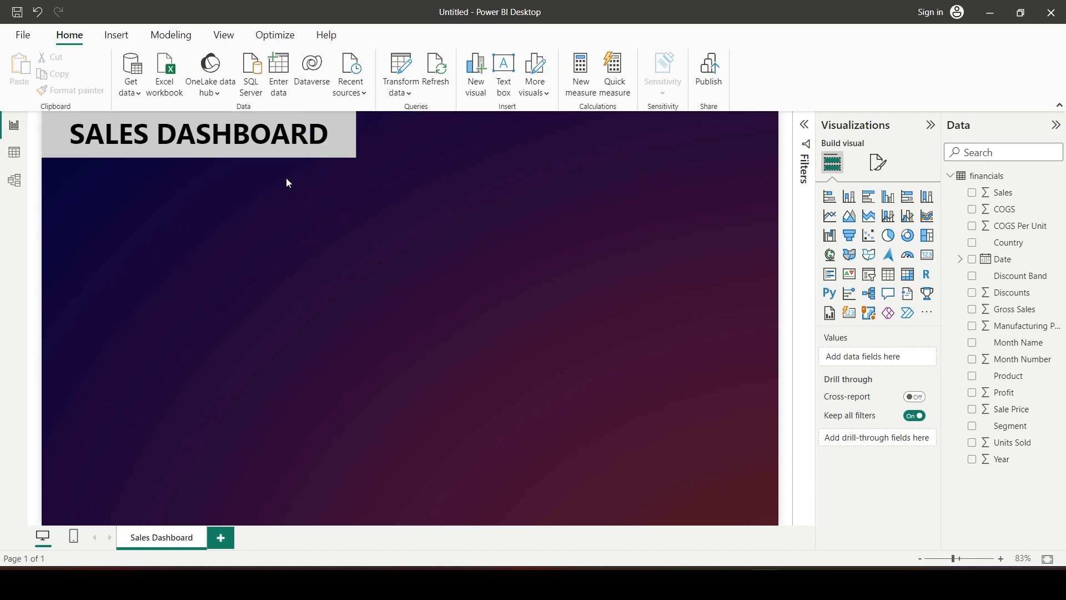
{"action": "left_click_drag", "start_coordinate": [276, 158], "coordinate": [331, 170]}
{"action": "left_click", "coordinate": [386, 367]}
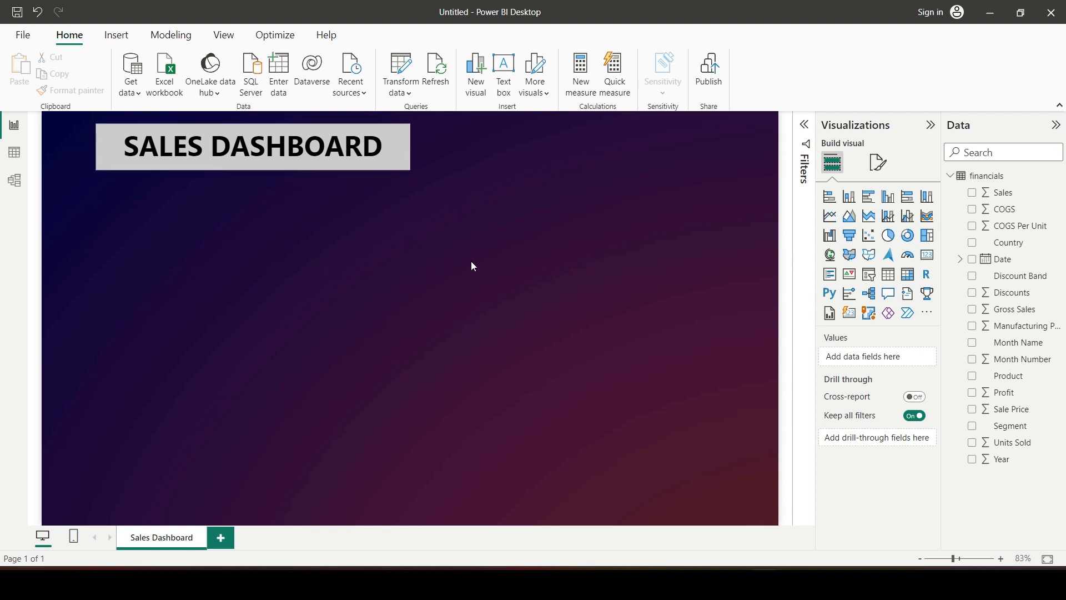
Step: Turn on the title text box's visual border with rounded corners of 15 px
{"action": "left_click", "coordinate": [407, 167]}
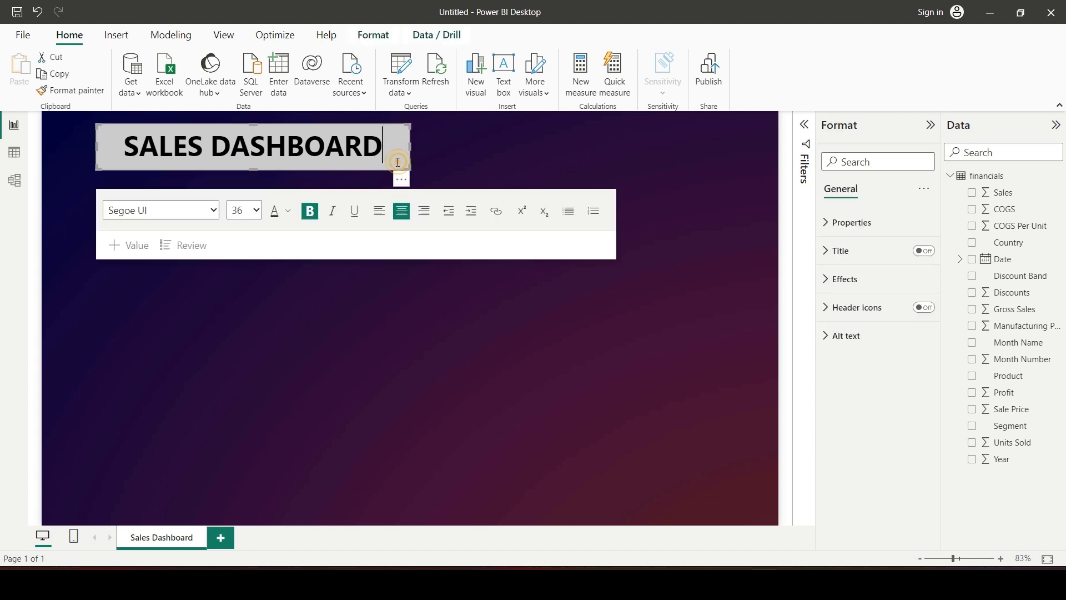
{"action": "left_click", "coordinate": [825, 279]}
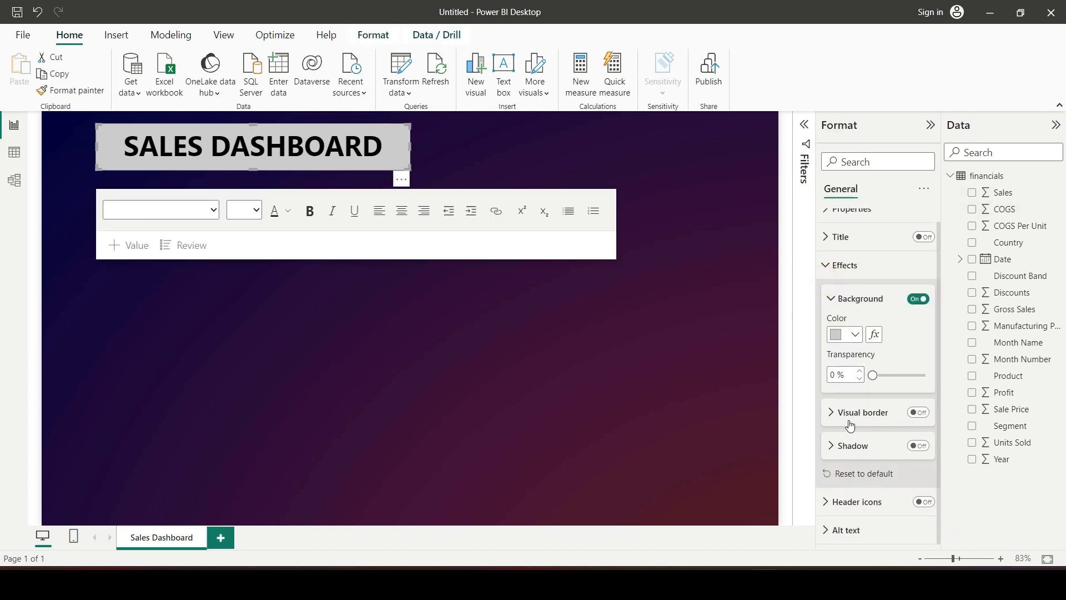
{"action": "left_click", "coordinate": [917, 412]}
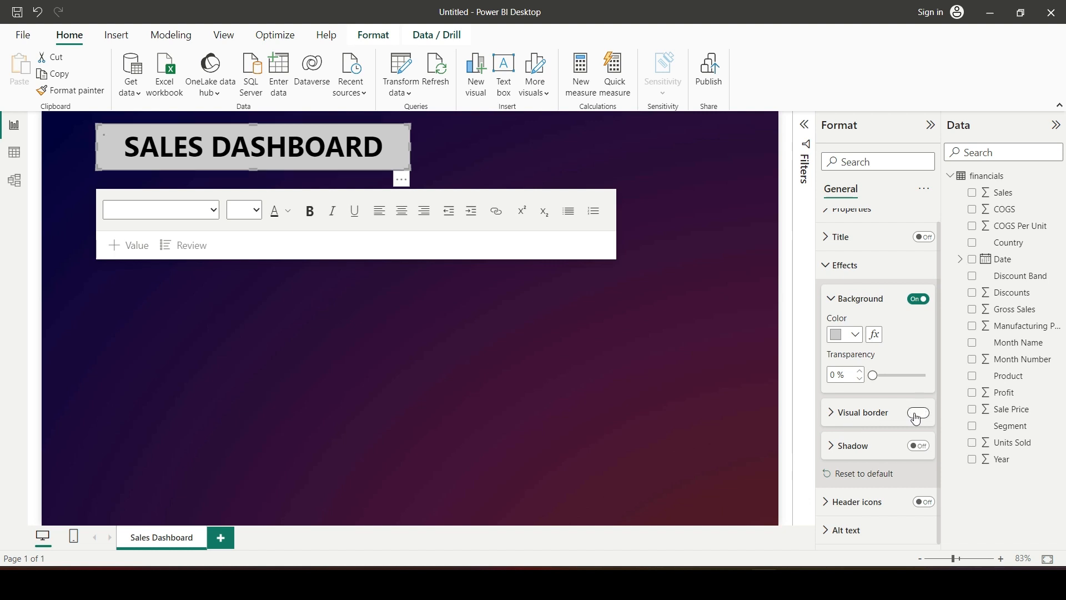
{"action": "left_click", "coordinate": [831, 412]}
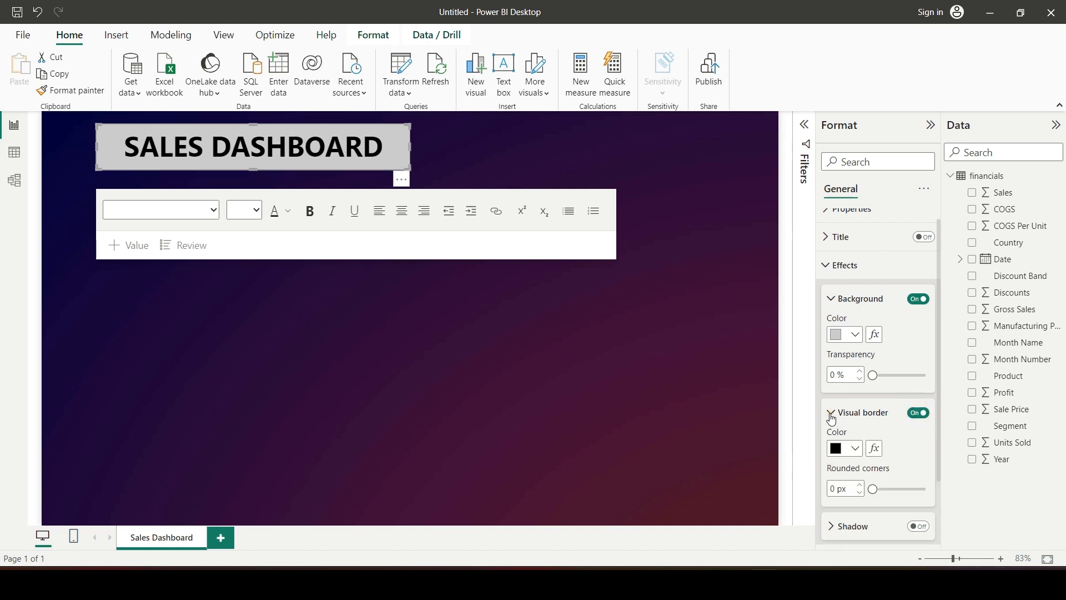
{"action": "scroll", "coordinate": [831, 411], "scroll_direction": "down", "scroll_amount": 2}
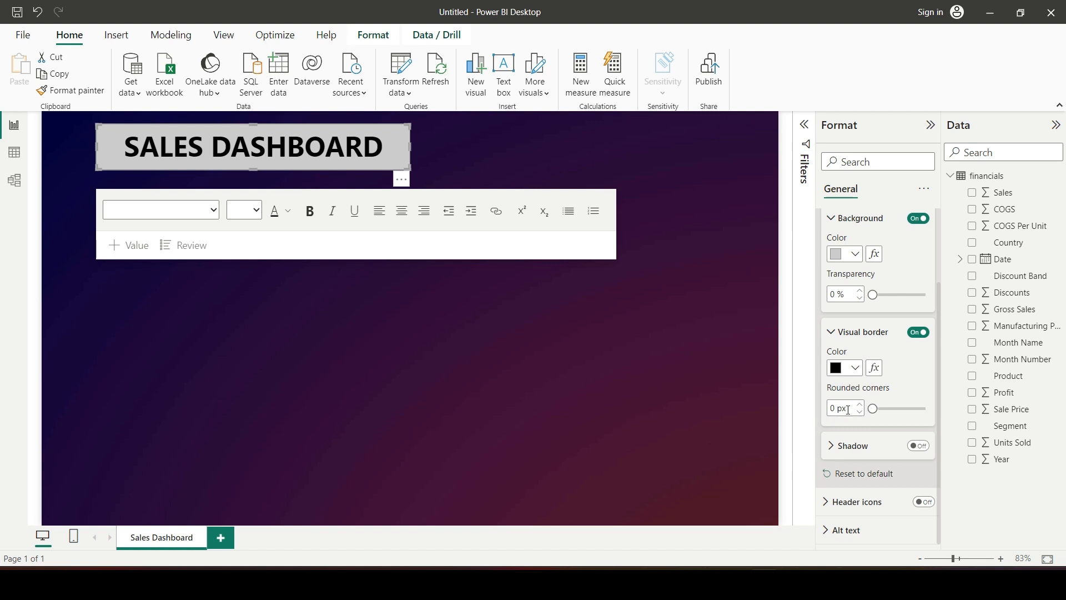
{"action": "left_click_drag", "start_coordinate": [873, 409], "coordinate": [830, 410]}
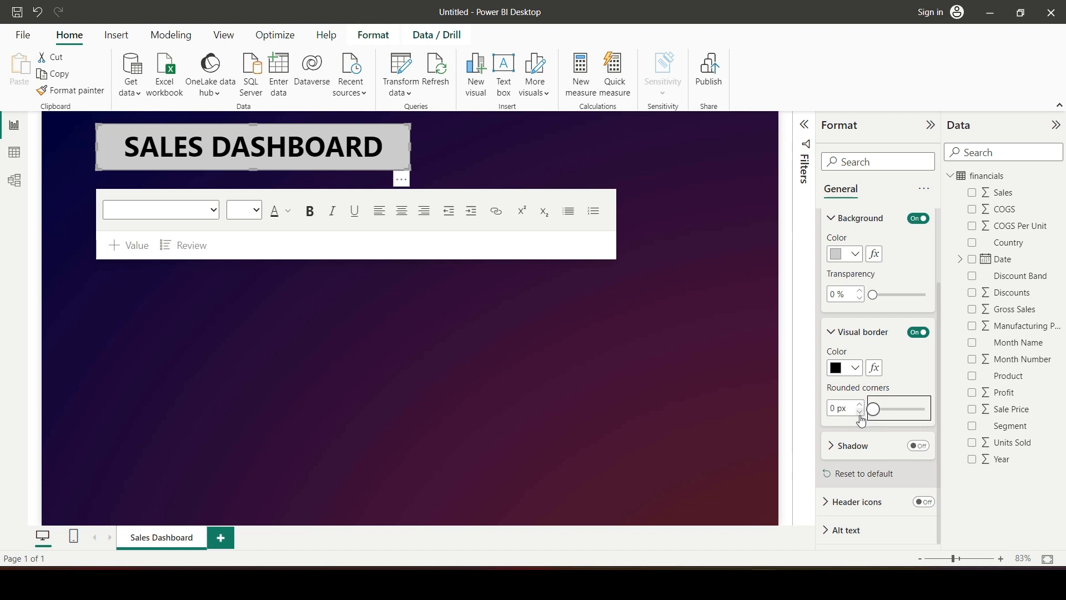
{"action": "double_click", "coordinate": [833, 407]}
{"action": "type", "text": "15"}
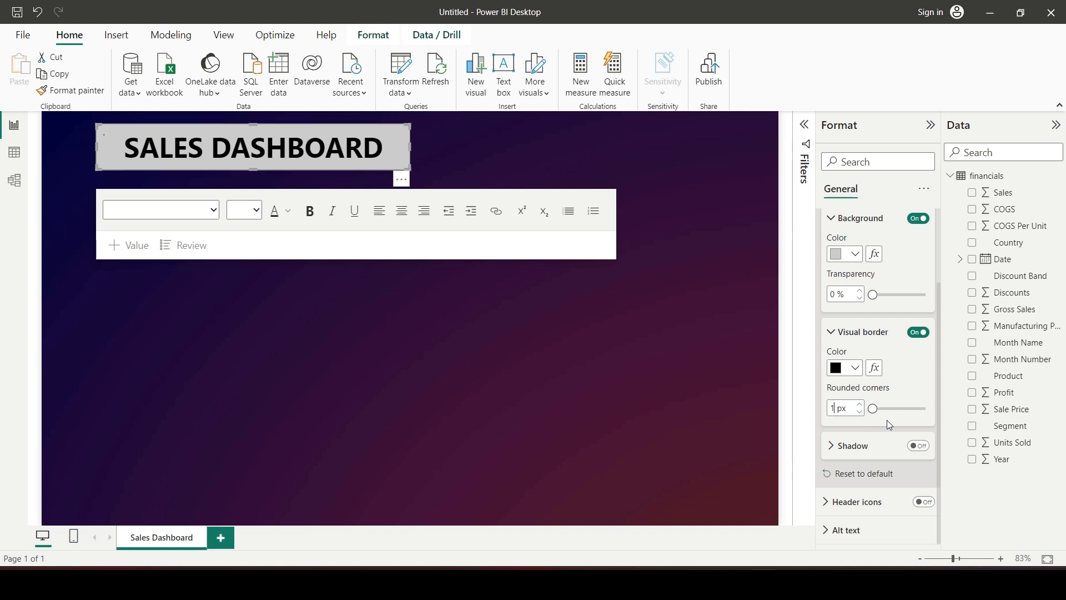
{"action": "left_click", "coordinate": [551, 385]}
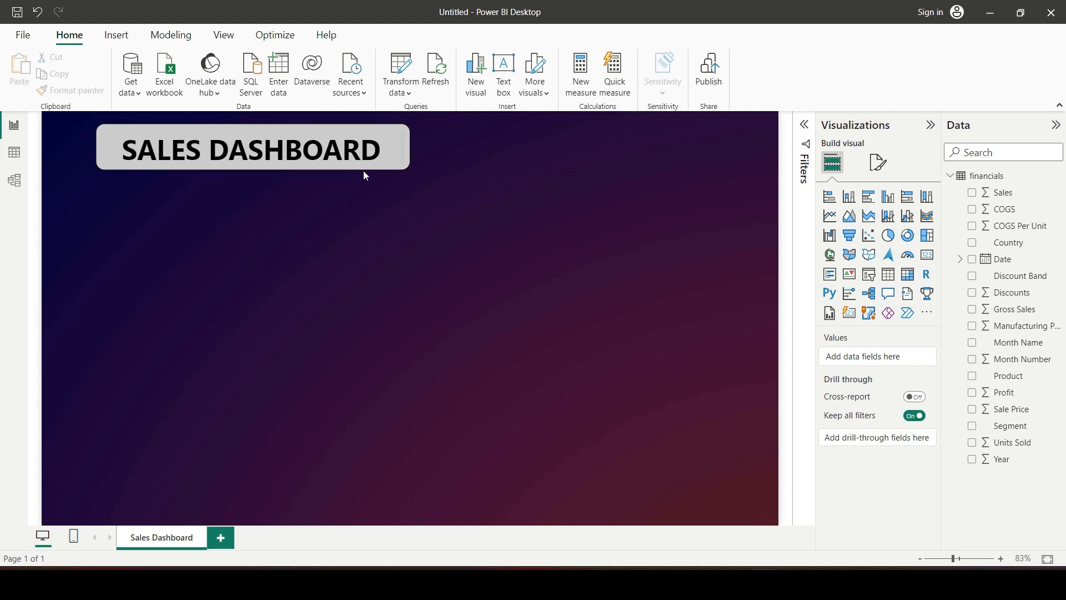
Step: Move the rounded title text box into the canvas's upper-left corner and deselect it
{"action": "left_click_drag", "start_coordinate": [363, 168], "coordinate": [276, 157]}
{"action": "left_click", "coordinate": [276, 157]}
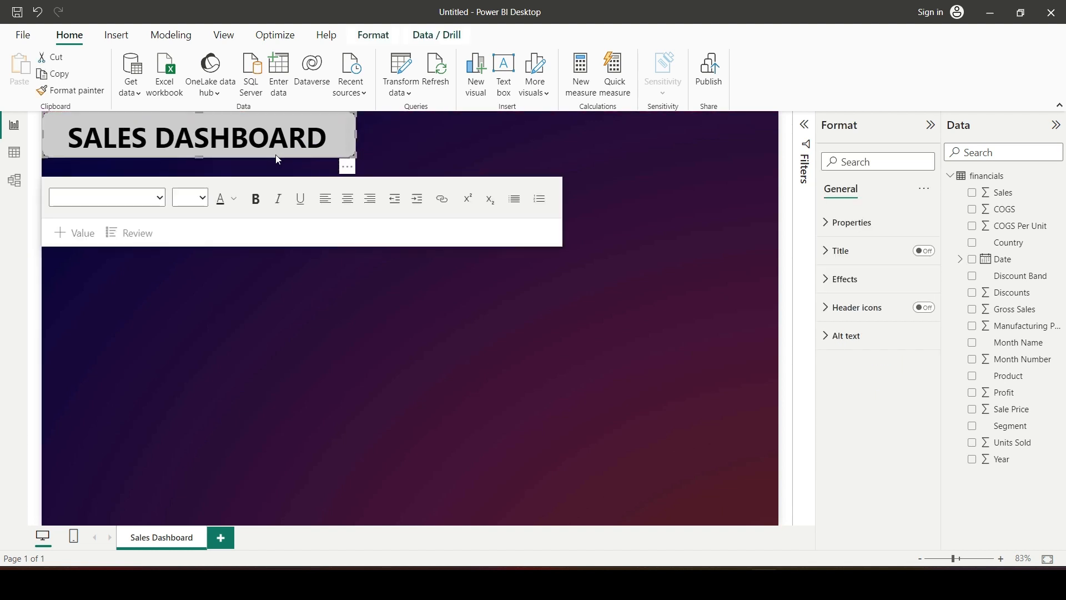
{"action": "left_click", "coordinate": [377, 341]}
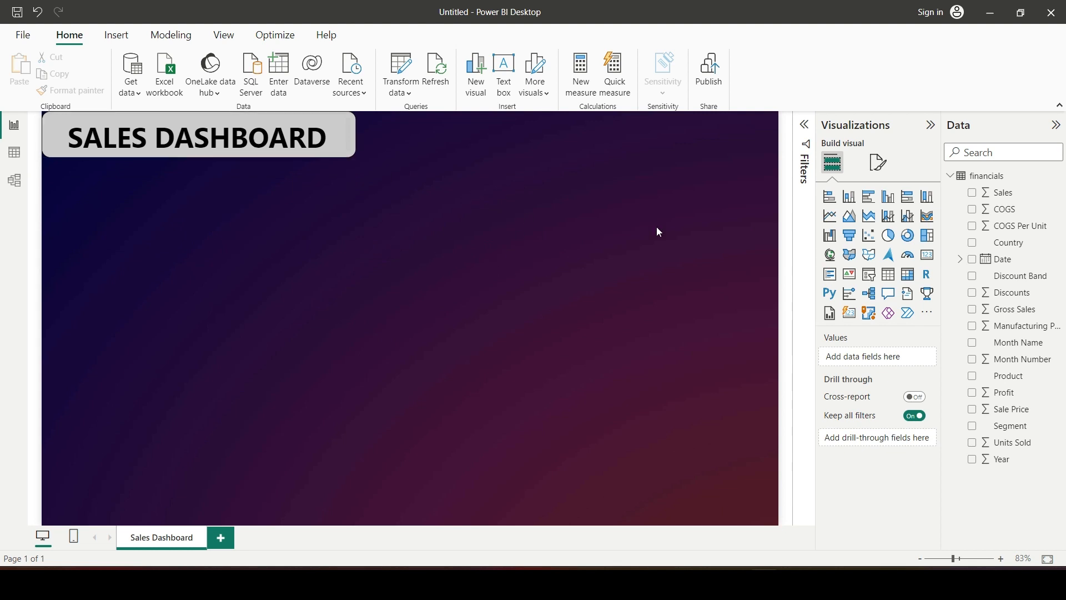
Step: Insert a stacked column chart in the middle of the canvas with Sales on its Y-axis
{"action": "left_click", "coordinate": [848, 200]}
{"action": "left_click_drag", "start_coordinate": [282, 248], "coordinate": [516, 265]}
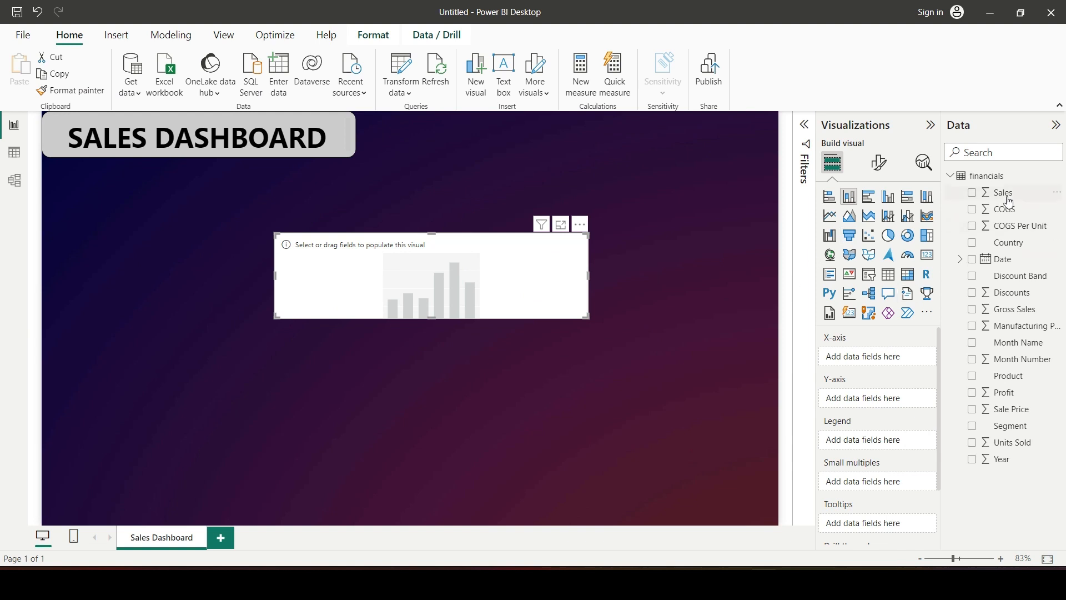
{"action": "left_click", "coordinate": [974, 195]}
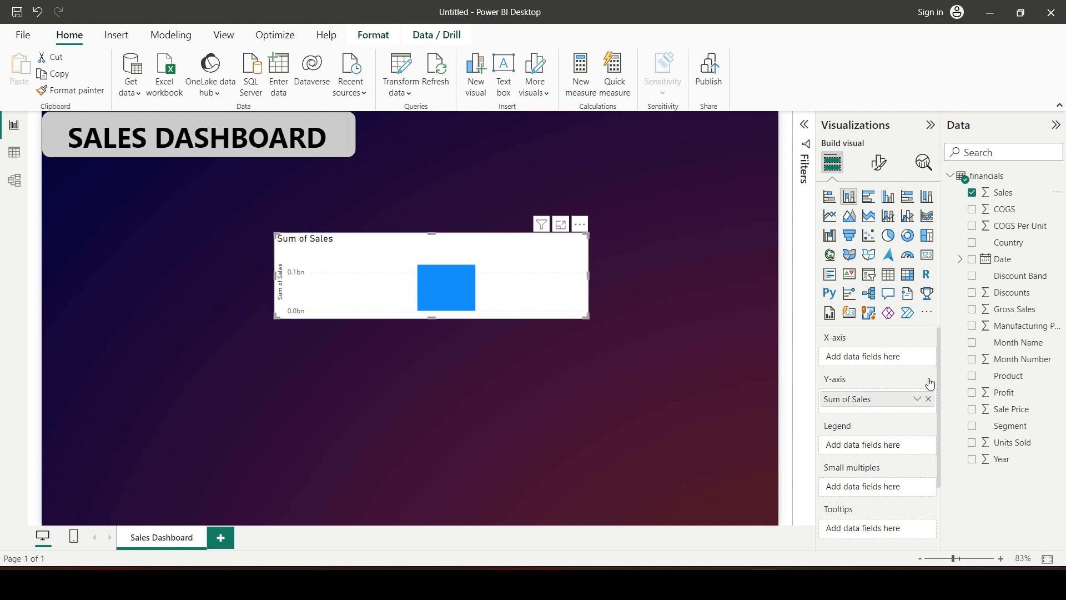
{"action": "left_click", "coordinate": [928, 400]}
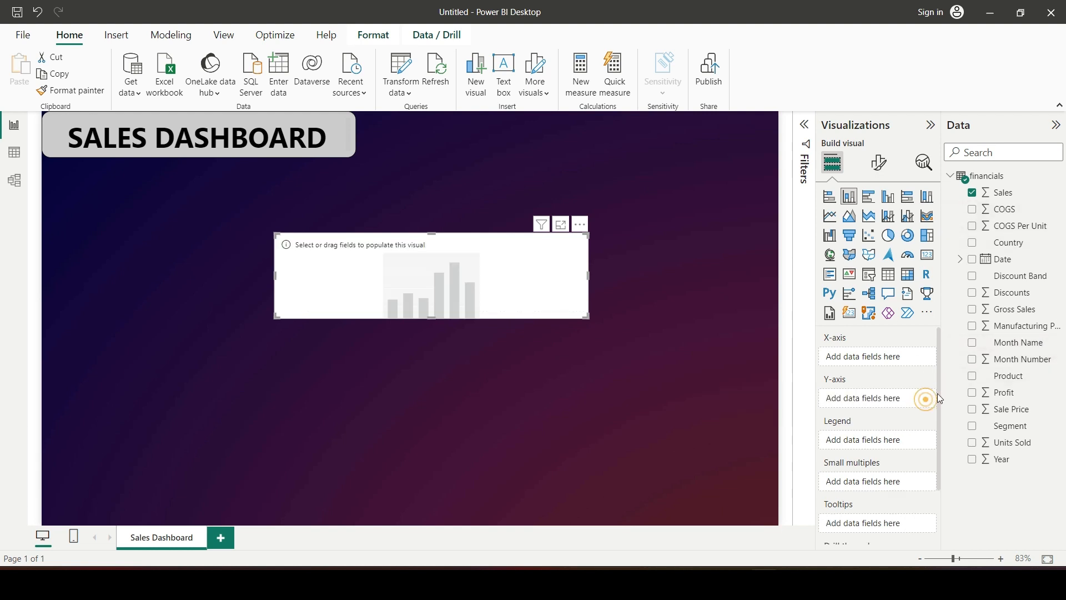
{"action": "left_click_drag", "start_coordinate": [987, 192], "coordinate": [855, 394]}
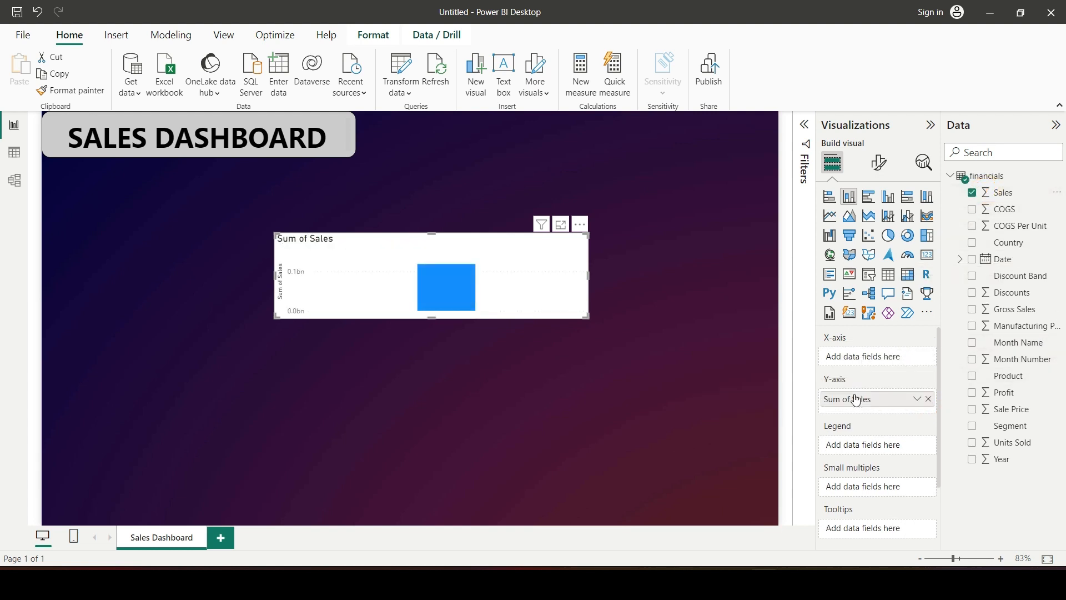
{"action": "left_click", "coordinate": [971, 193]}
{"action": "left_click", "coordinate": [971, 193]}
Step: Put the Month level of the Date hierarchy on the chart's X-axis
{"action": "left_click", "coordinate": [960, 260]}
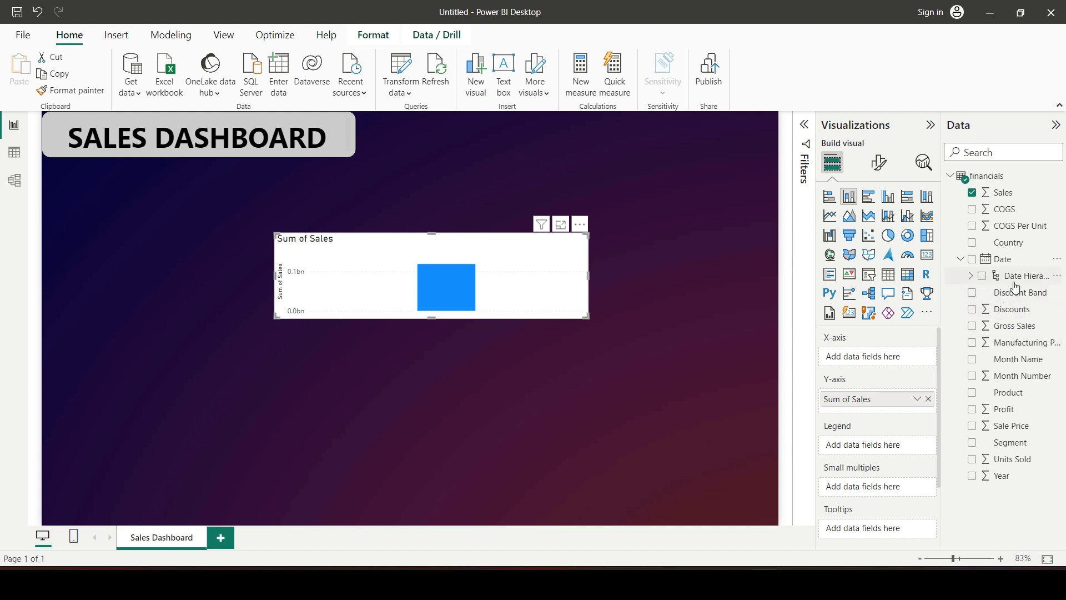
{"action": "left_click", "coordinate": [972, 284]}
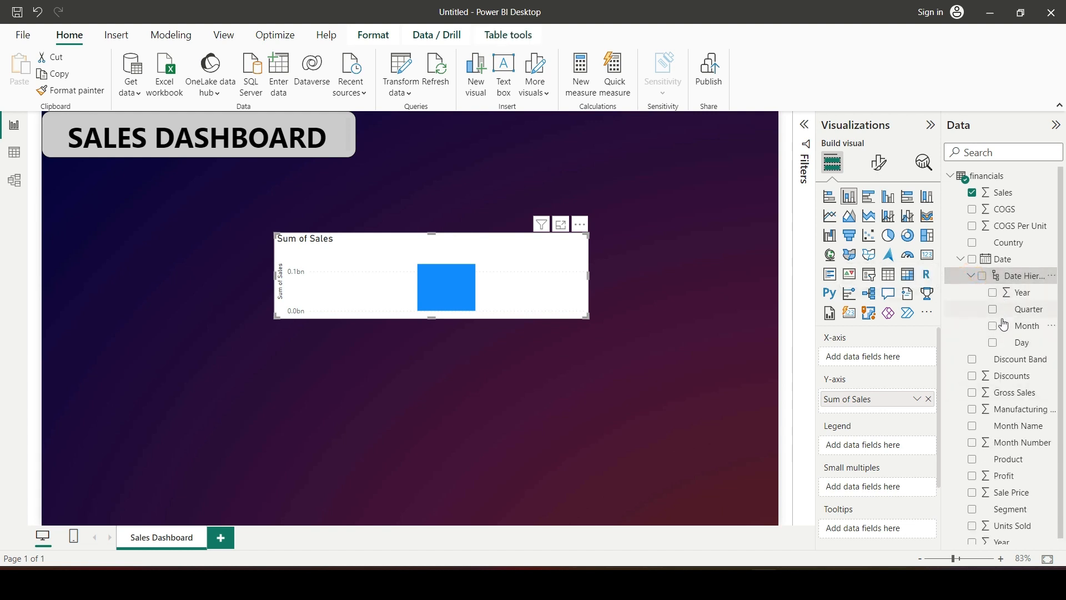
{"action": "left_click", "coordinate": [991, 332]}
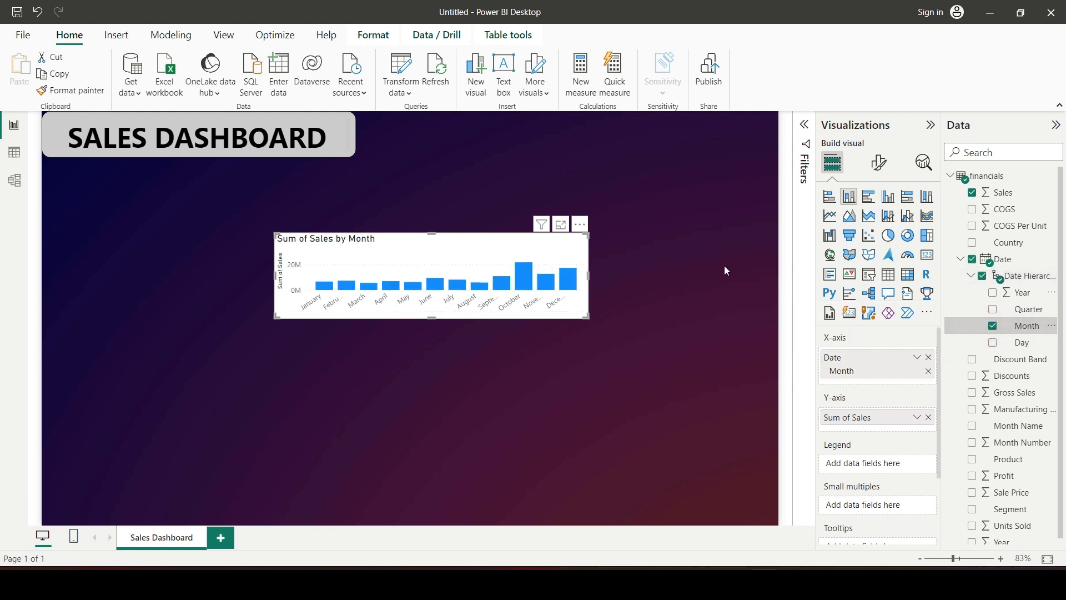
Step: Shift the Sum of Sales by Month chart to the right, extend its height downward and deselect it
{"action": "left_click_drag", "start_coordinate": [427, 272], "coordinate": [481, 272]}
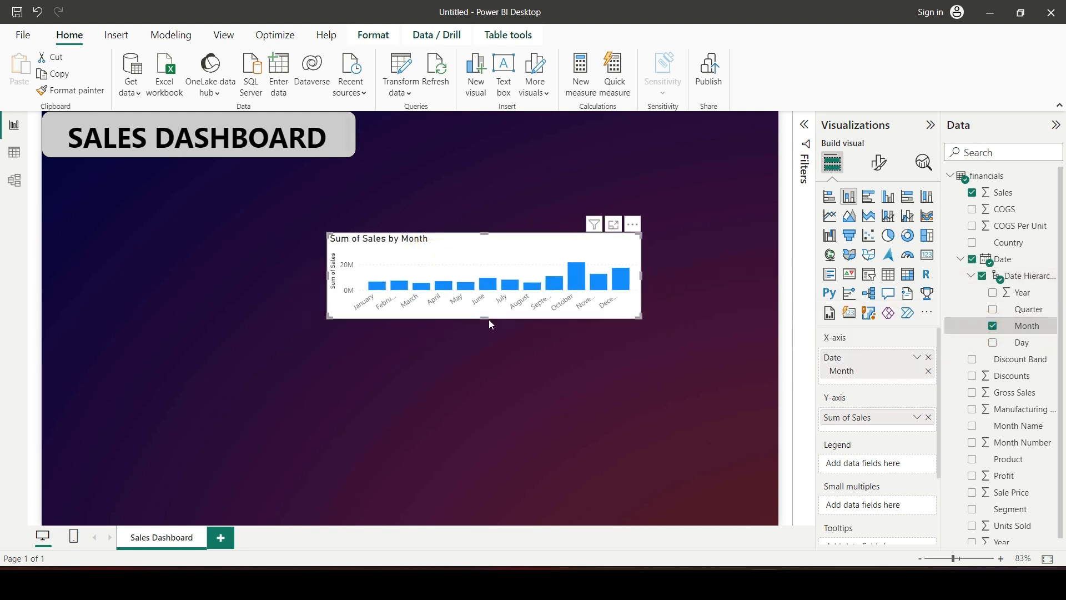
{"action": "left_click_drag", "start_coordinate": [485, 320], "coordinate": [455, 425]}
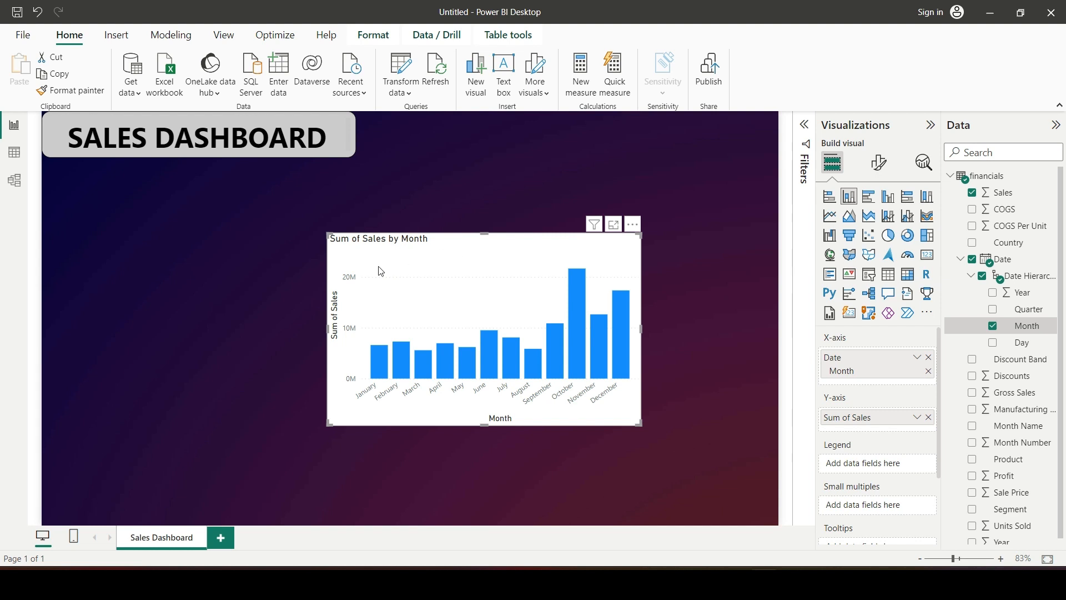
{"action": "left_click", "coordinate": [686, 267]}
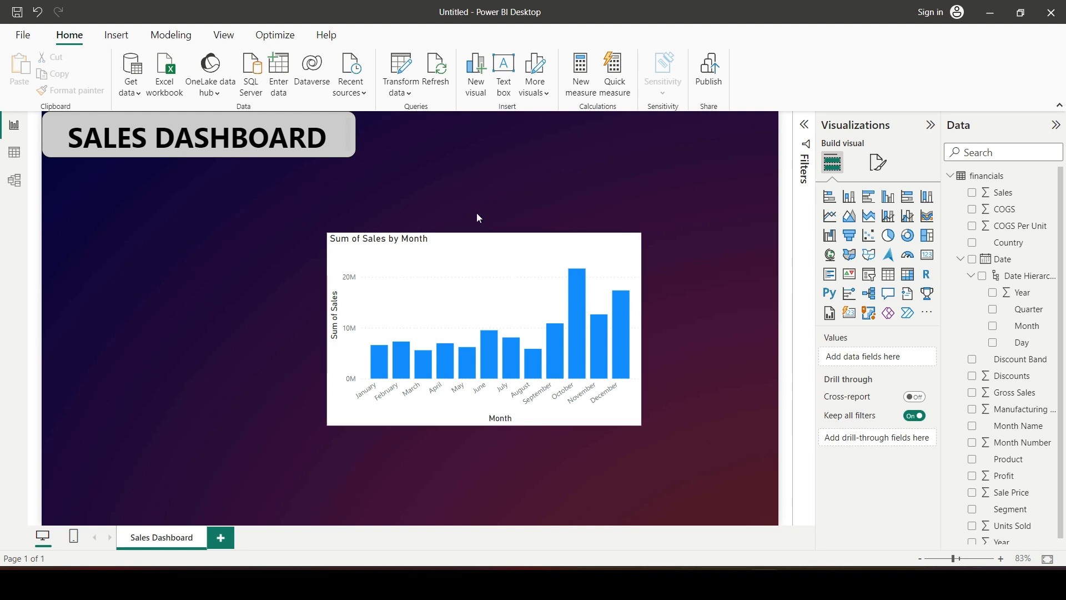
Step: Set the background color of the Sum of Sales by Month chart to the lightest gray under white and deselect it
{"action": "left_click", "coordinate": [504, 248]}
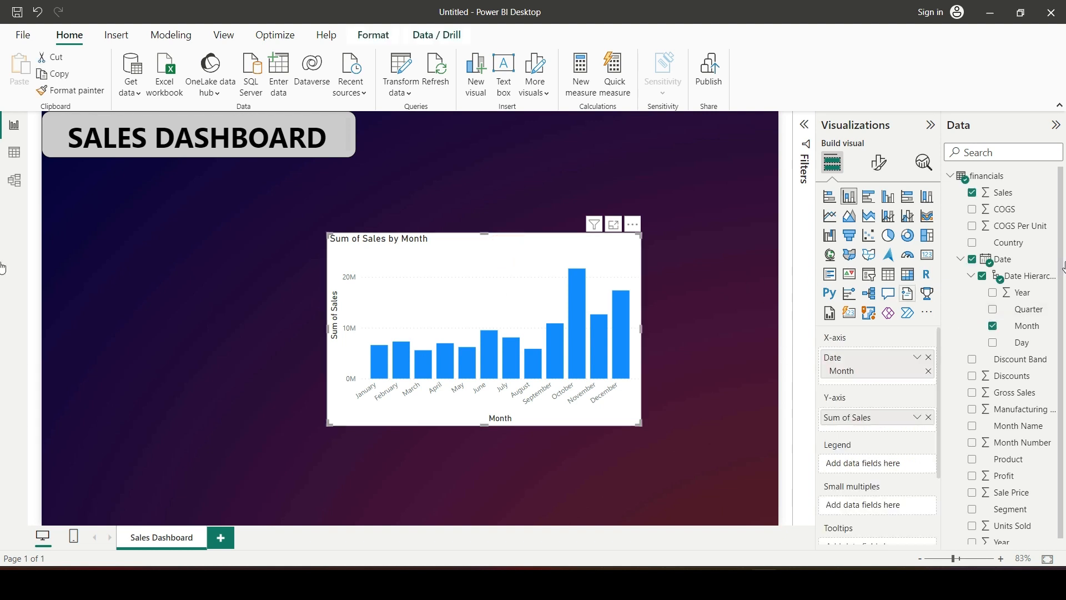
{"action": "left_click", "coordinate": [880, 173]}
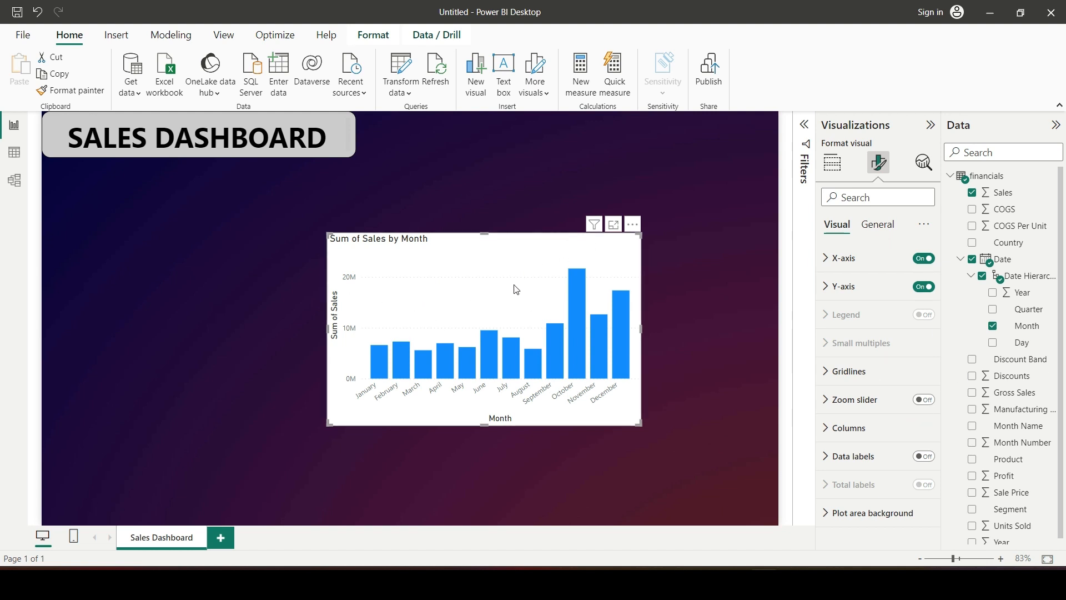
{"action": "left_click", "coordinate": [876, 227]}
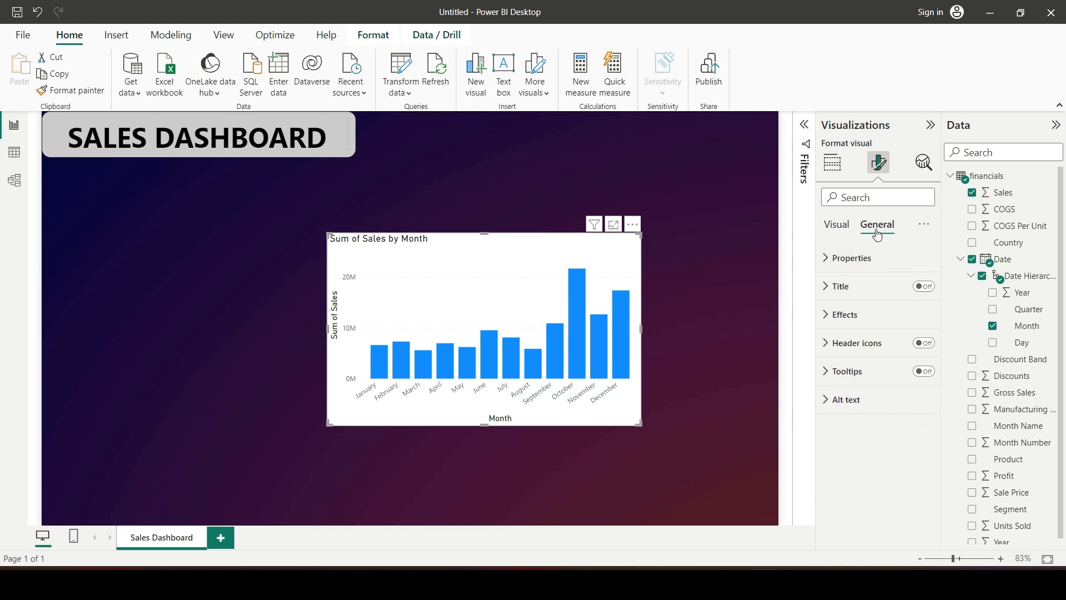
{"action": "left_click", "coordinate": [827, 317]}
{"action": "scroll", "coordinate": [839, 332], "scroll_direction": "down", "scroll_amount": 2}
{"action": "left_click", "coordinate": [854, 306]}
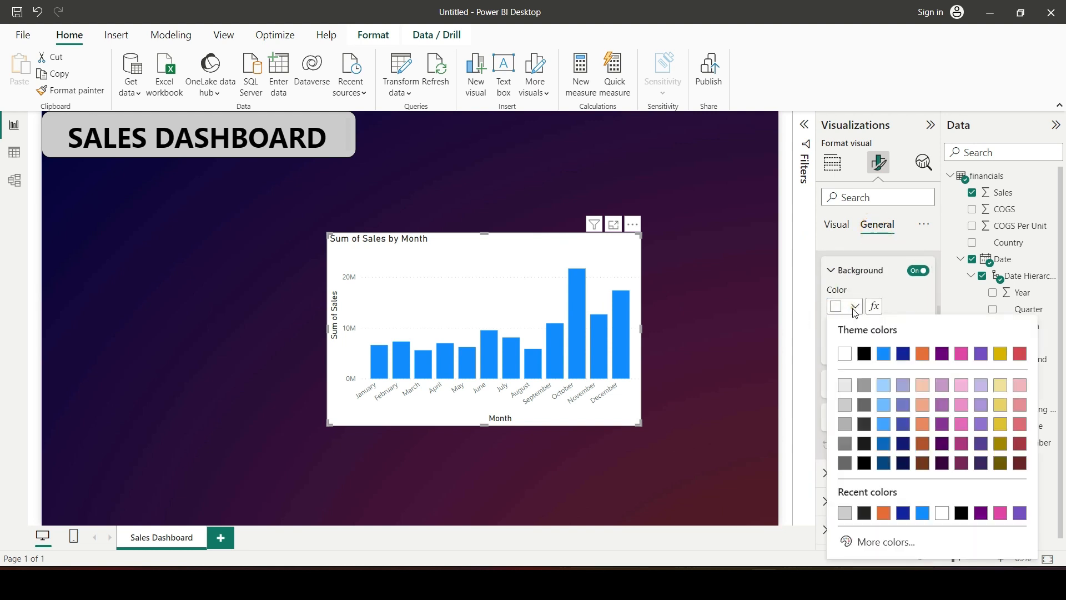
{"action": "left_click", "coordinate": [844, 385]}
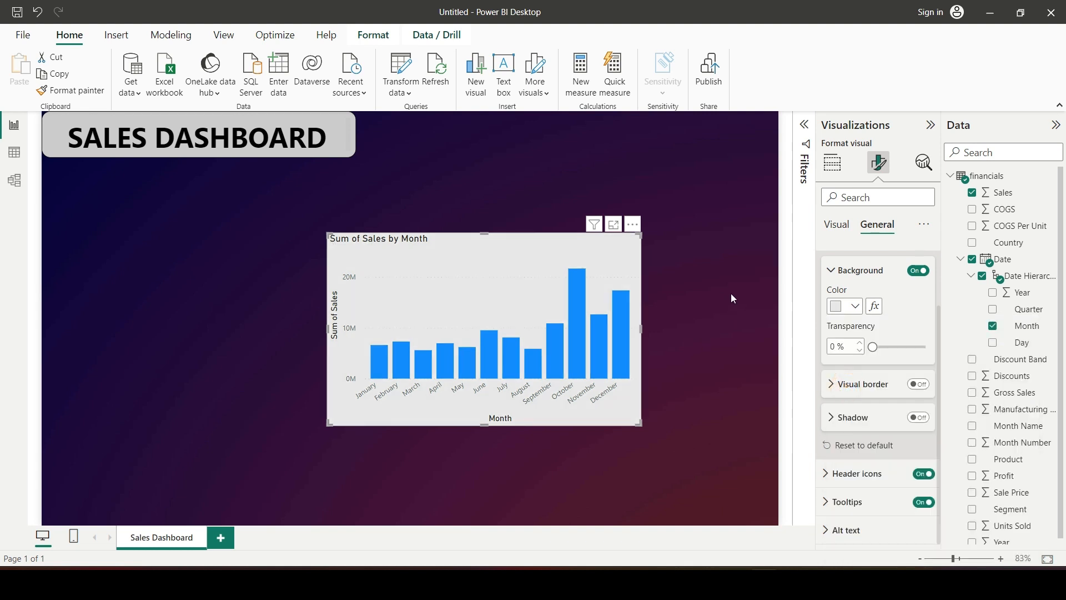
{"action": "left_click", "coordinate": [718, 326]}
Step: Set the column chart's background transparency to 75% and deselect the chart
{"action": "left_click", "coordinate": [488, 279]}
{"action": "left_click", "coordinate": [879, 163]}
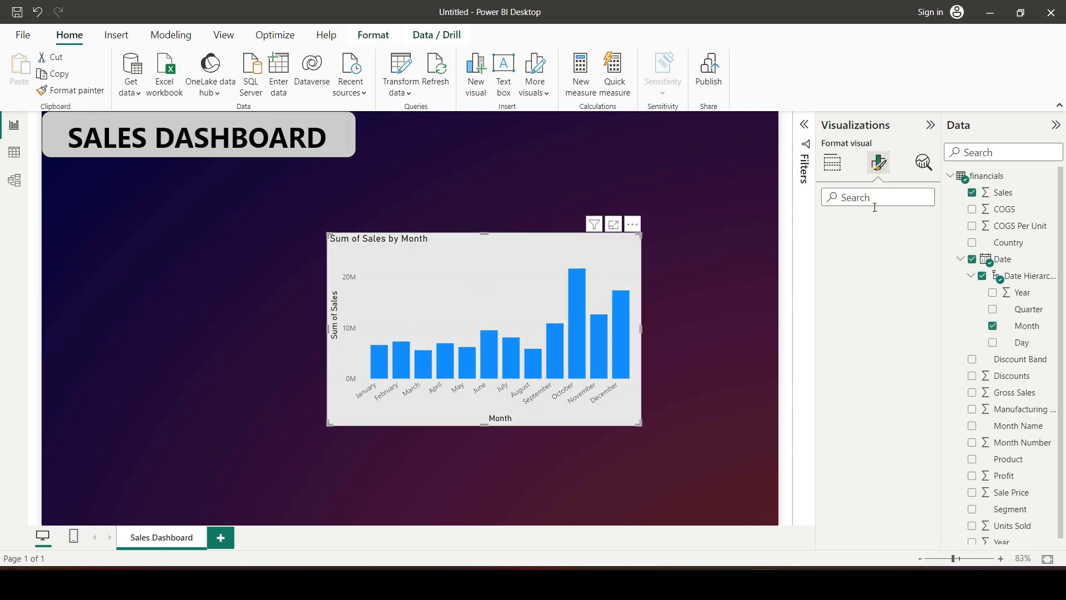
{"action": "left_click", "coordinate": [878, 224]}
{"action": "left_click", "coordinate": [828, 321]}
{"action": "left_click", "coordinate": [919, 348]}
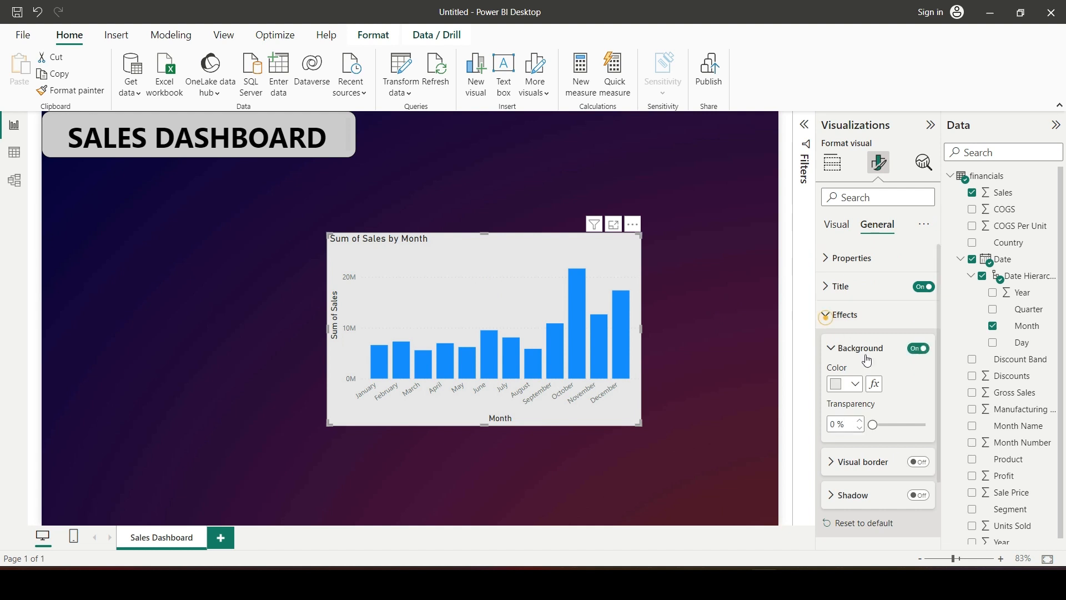
{"action": "scroll", "coordinate": [827, 322], "scroll_direction": "down", "scroll_amount": 3}
{"action": "left_click_drag", "start_coordinate": [876, 349], "coordinate": [909, 356]}
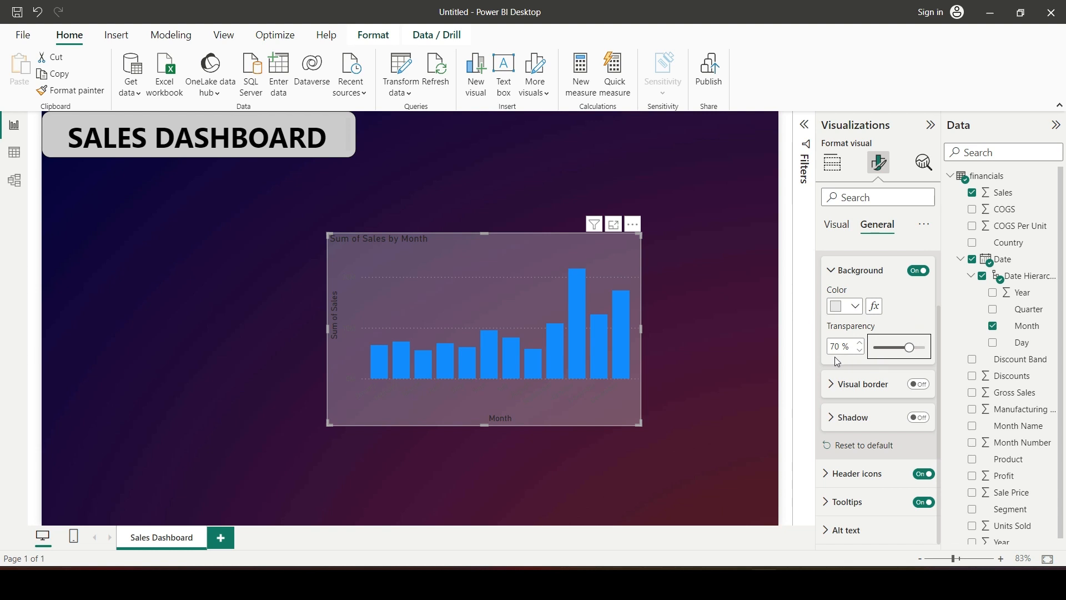
{"action": "double_click", "coordinate": [840, 346]}
{"action": "type", "text": "75"}
{"action": "key", "text": "Return"}
{"action": "left_click", "coordinate": [709, 313]}
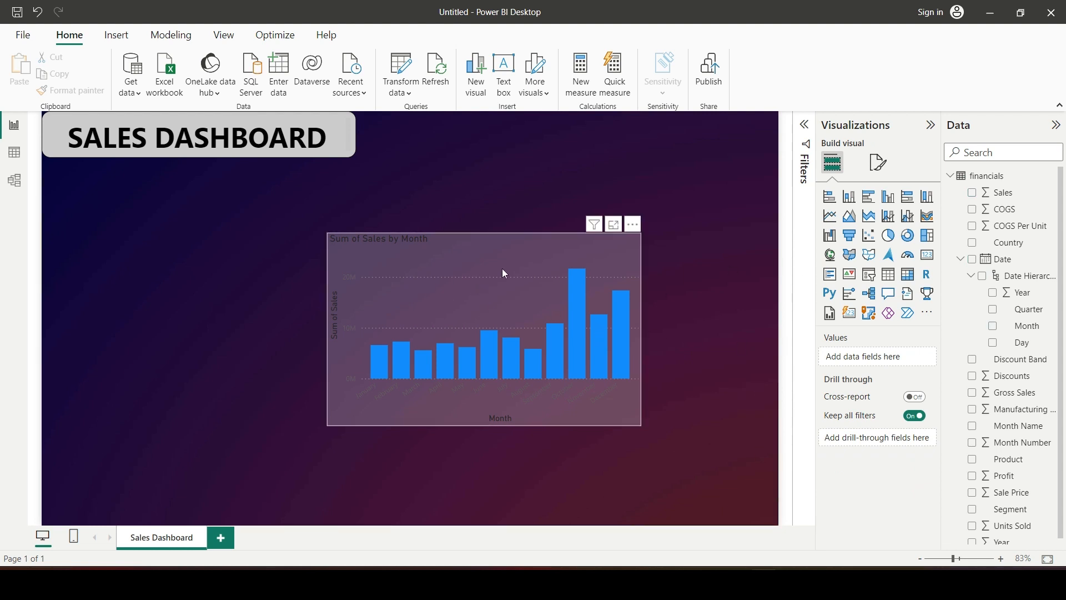
Step: Move the column chart up and to the right on the canvas and shorten its title to Sales by Month
{"action": "left_click_drag", "start_coordinate": [501, 262], "coordinate": [579, 222]}
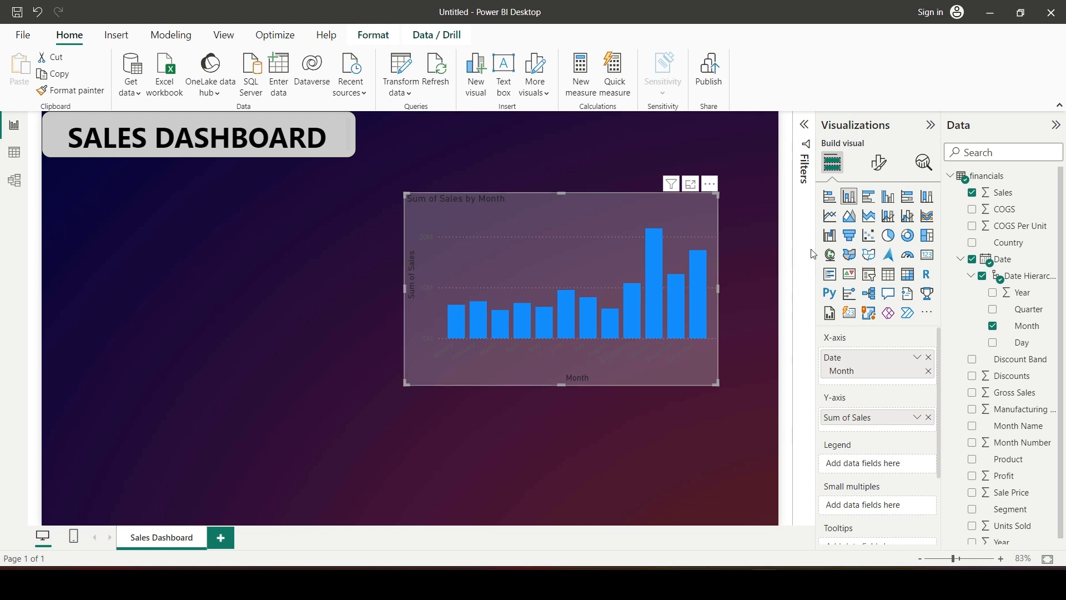
{"action": "left_click", "coordinate": [879, 163]}
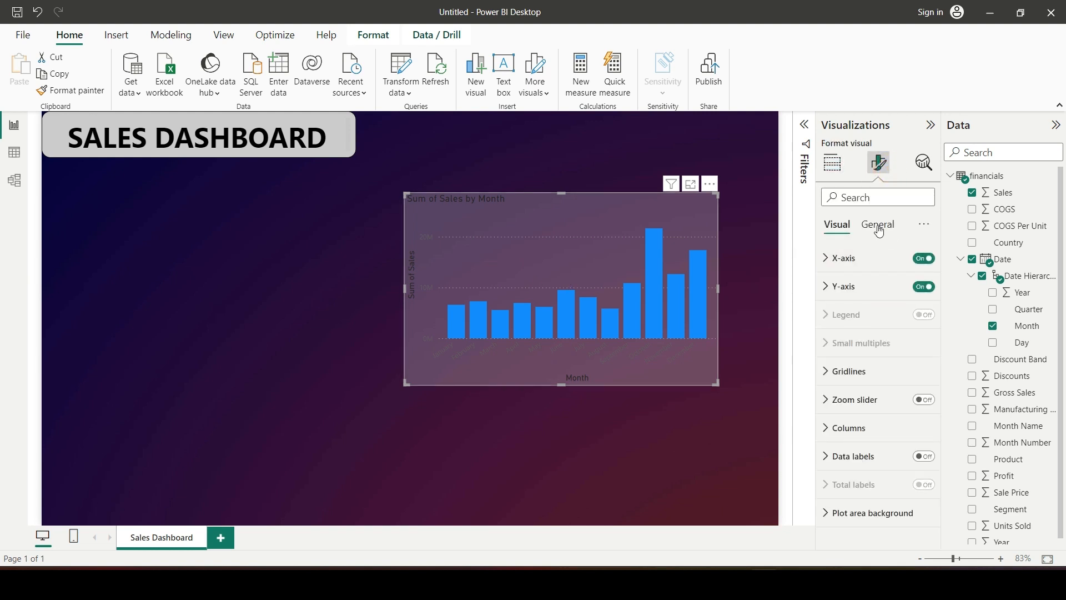
{"action": "left_click", "coordinate": [879, 227]}
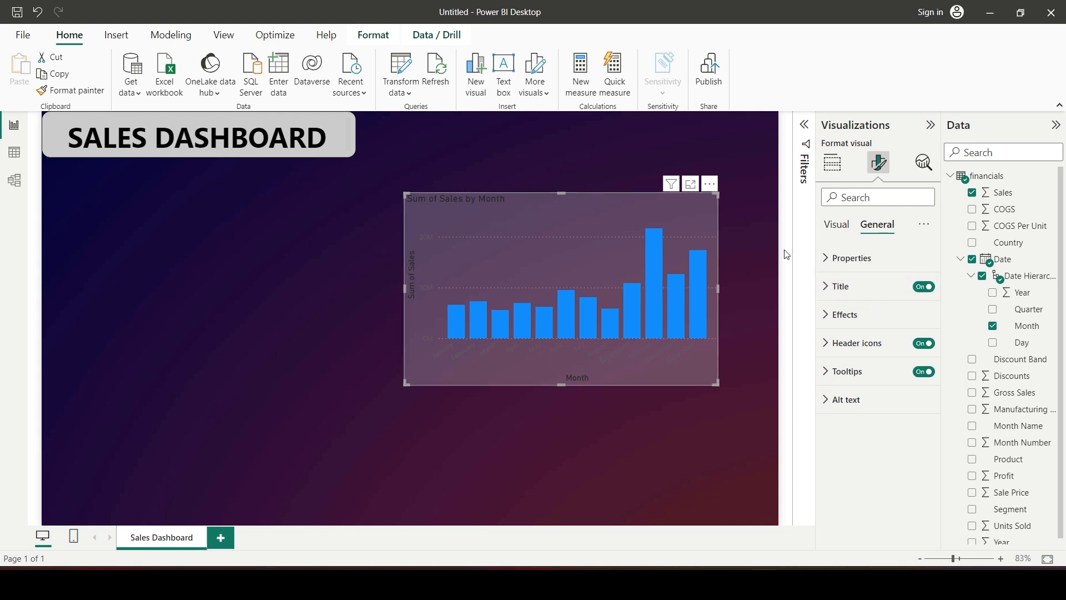
{"action": "left_click", "coordinate": [828, 287]}
{"action": "scroll", "coordinate": [860, 310], "scroll_direction": "down", "scroll_amount": 2}
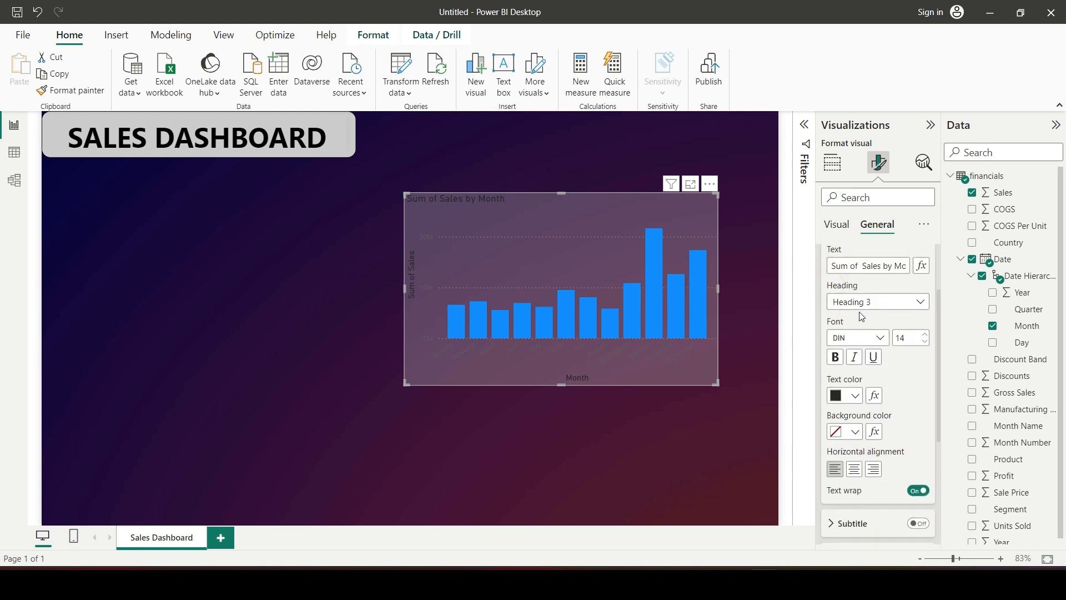
{"action": "left_click_drag", "start_coordinate": [830, 266], "coordinate": [863, 266]}
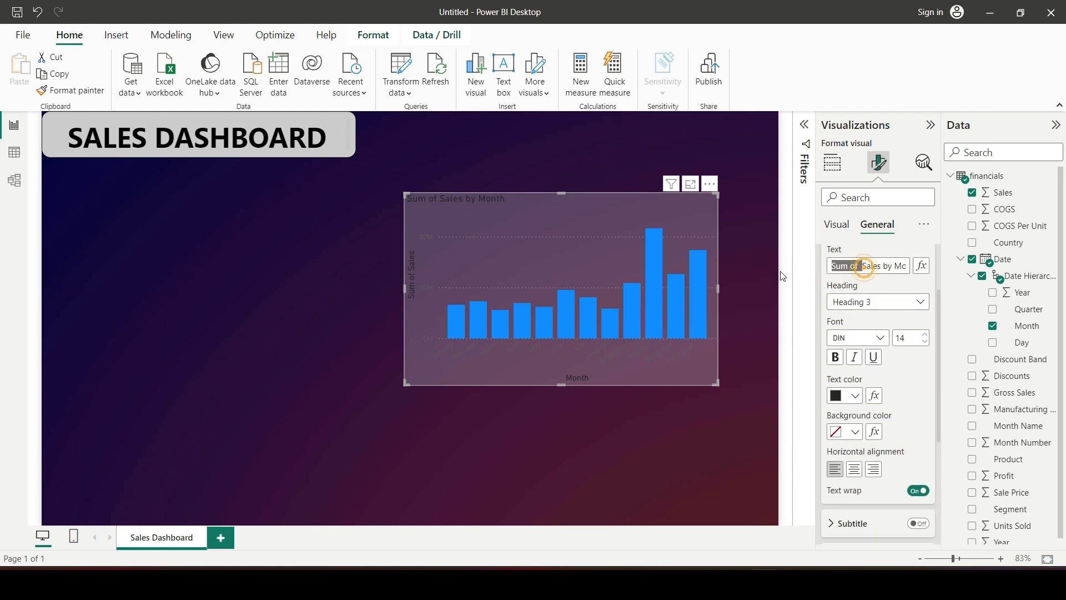
{"action": "key", "text": "Delete"}
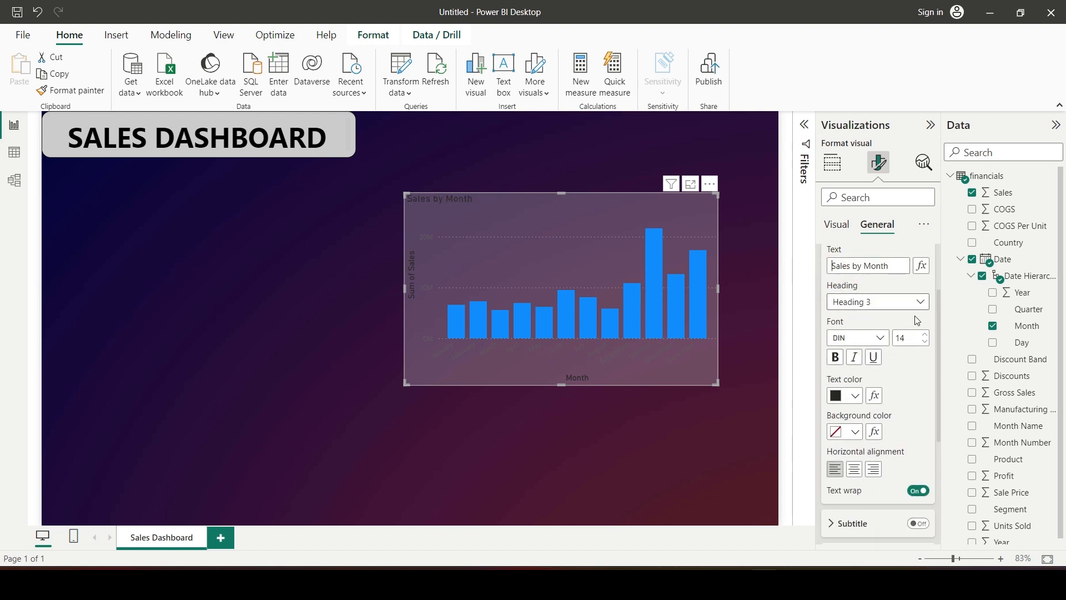
Step: Set the chart title's font size to 16 and make it bold, without italic or underline
{"action": "left_click", "coordinate": [925, 335]}
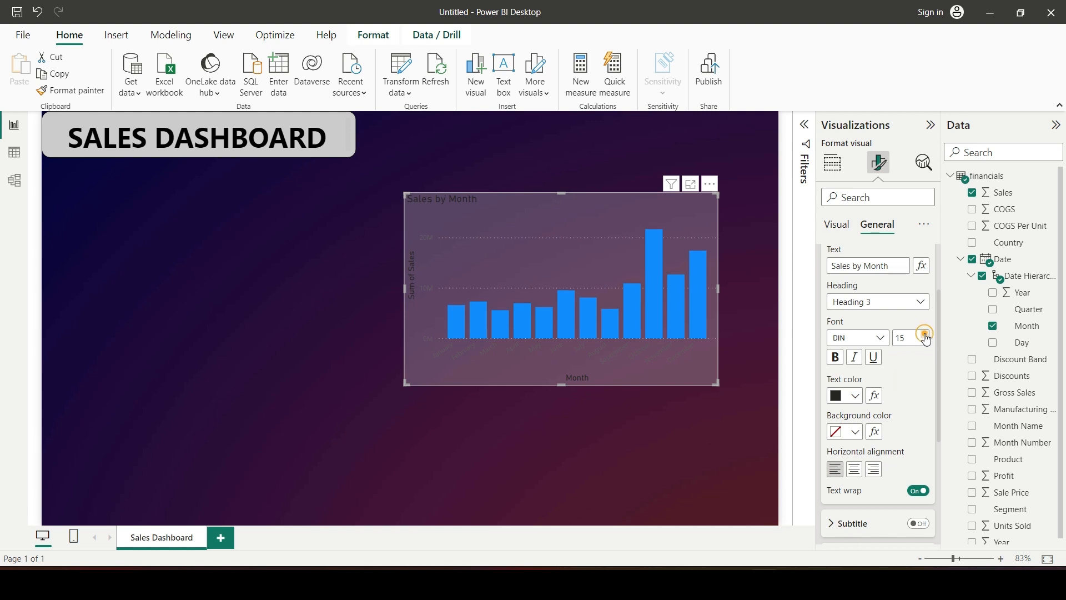
{"action": "left_click", "coordinate": [925, 334]}
{"action": "left_click", "coordinate": [836, 361]}
{"action": "left_click", "coordinate": [854, 357]}
{"action": "left_click", "coordinate": [874, 358]}
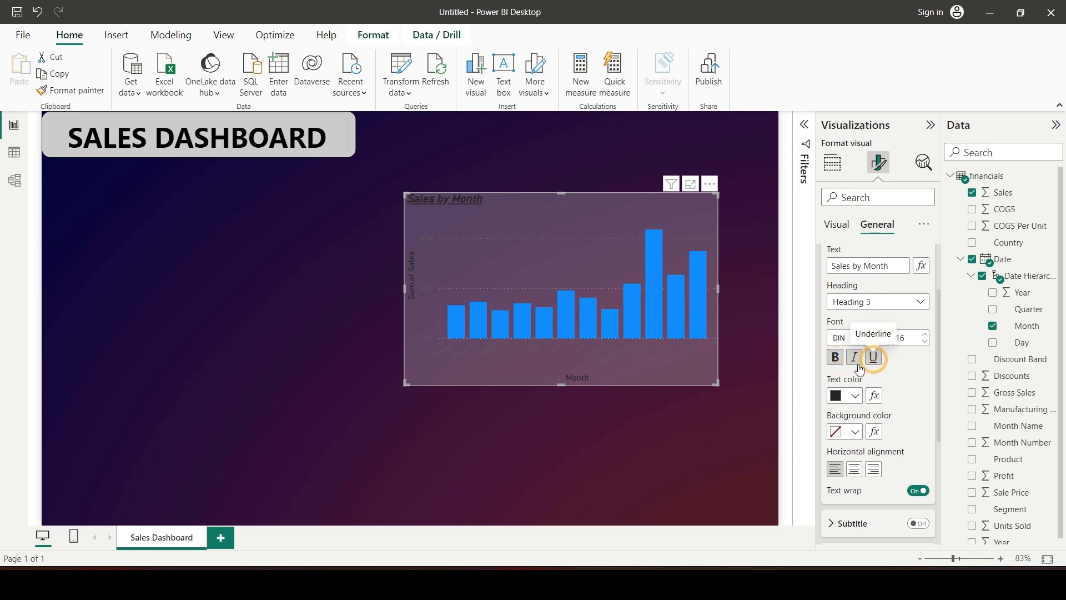
{"action": "left_click", "coordinate": [855, 358]}
{"action": "left_click", "coordinate": [874, 358]}
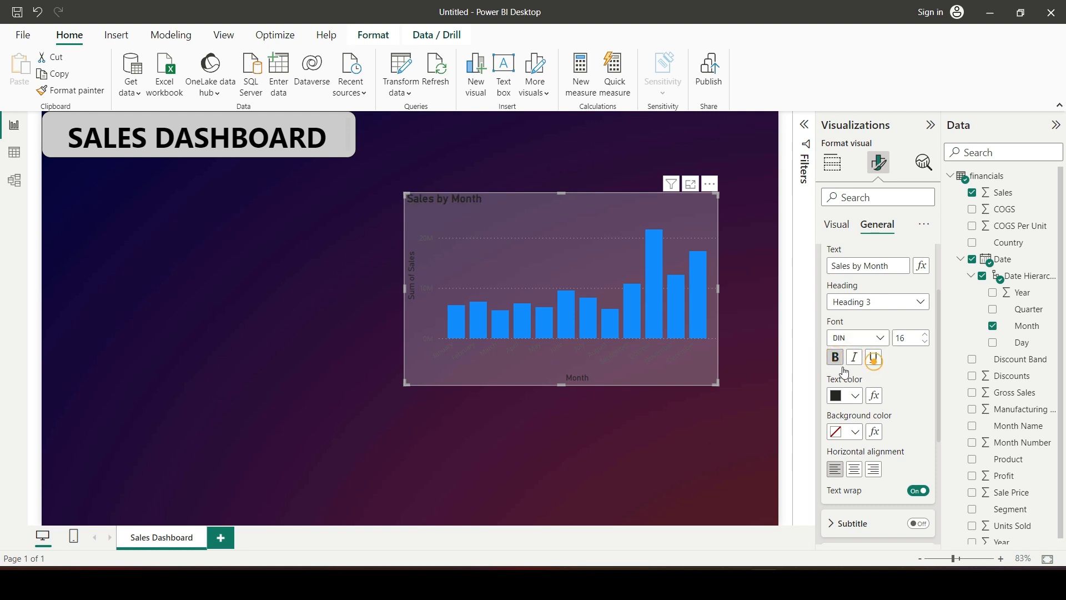
Step: Color the Sales by Month title white and center it horizontally above the chart
{"action": "left_click", "coordinate": [857, 395]}
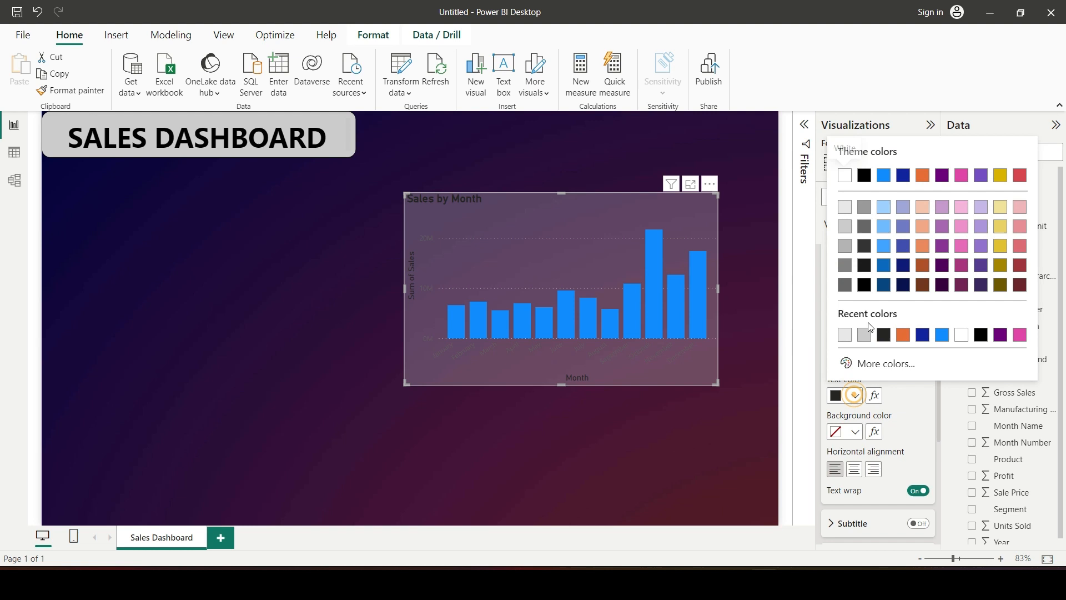
{"action": "left_click", "coordinate": [842, 175]}
{"action": "scroll", "coordinate": [921, 388], "scroll_direction": "down", "scroll_amount": 3}
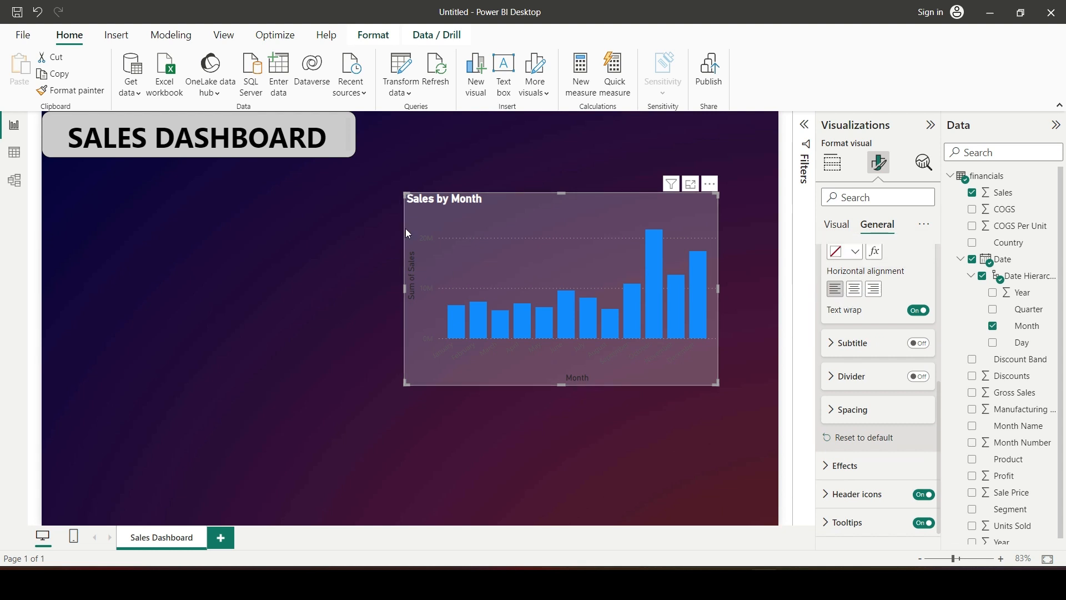
{"action": "left_click", "coordinate": [859, 291]}
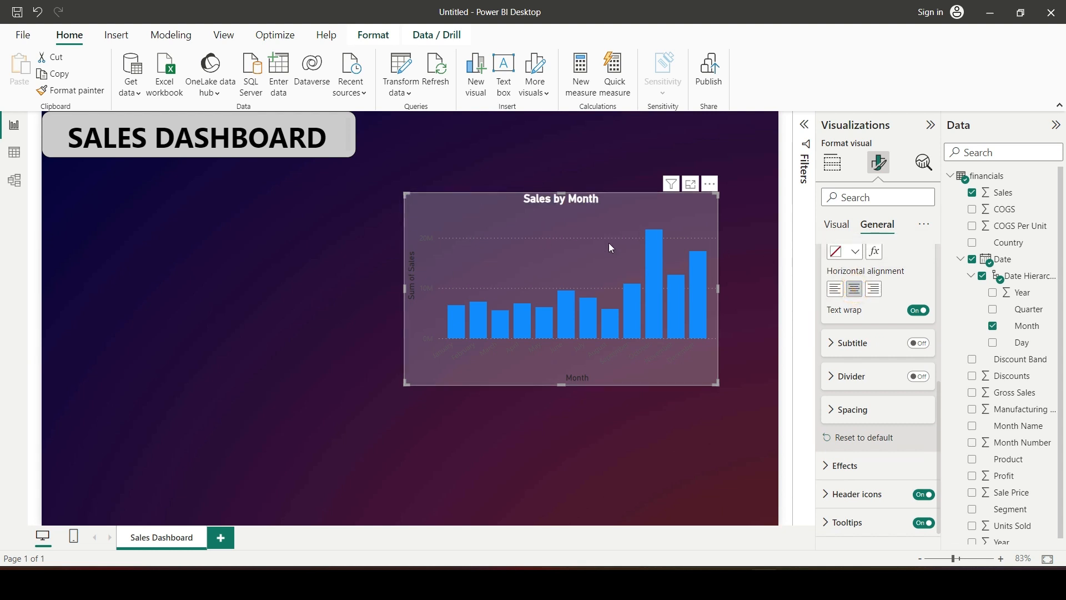
{"action": "scroll", "coordinate": [887, 368], "scroll_direction": "down", "scroll_amount": 1}
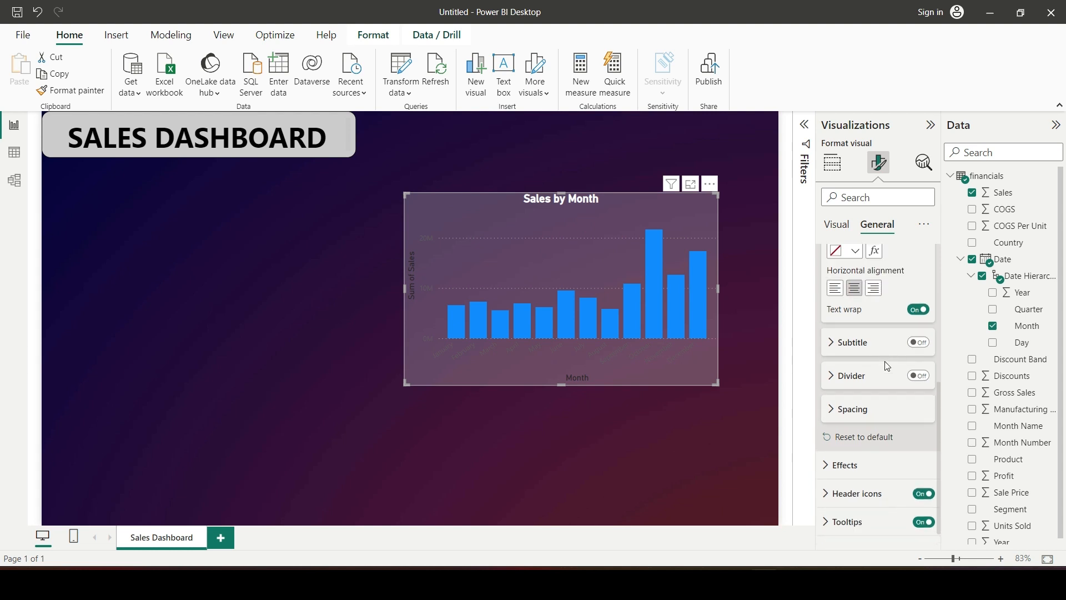
{"action": "scroll", "coordinate": [886, 363], "scroll_direction": "up", "scroll_amount": 5}
{"action": "left_click", "coordinate": [827, 286]}
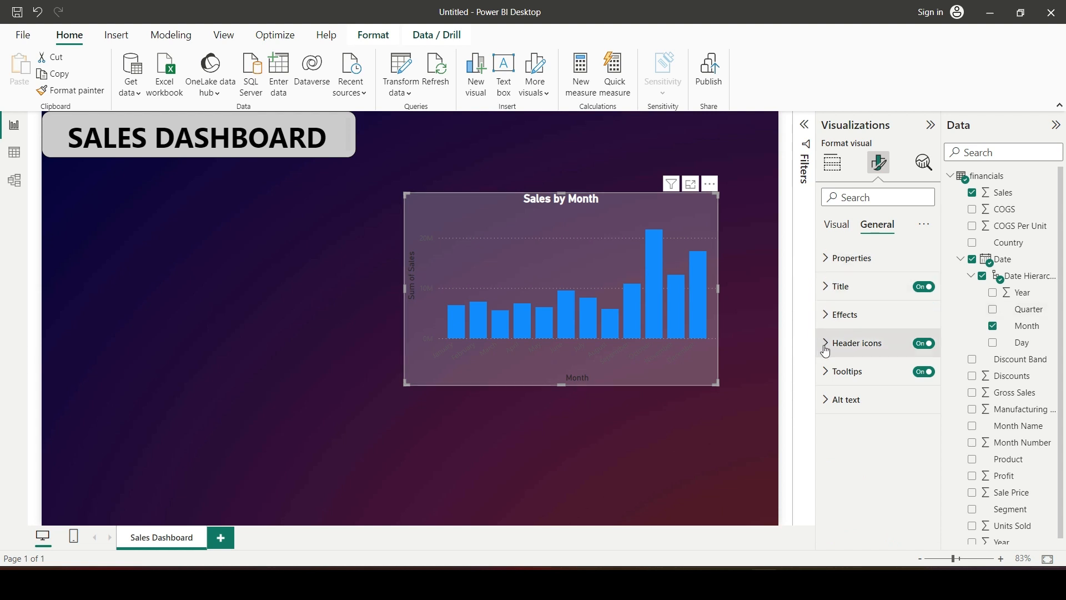
Step: Format the chart's X-axis values with font size 10, bold and white
{"action": "left_click", "coordinate": [924, 345]}
{"action": "left_click", "coordinate": [837, 225]}
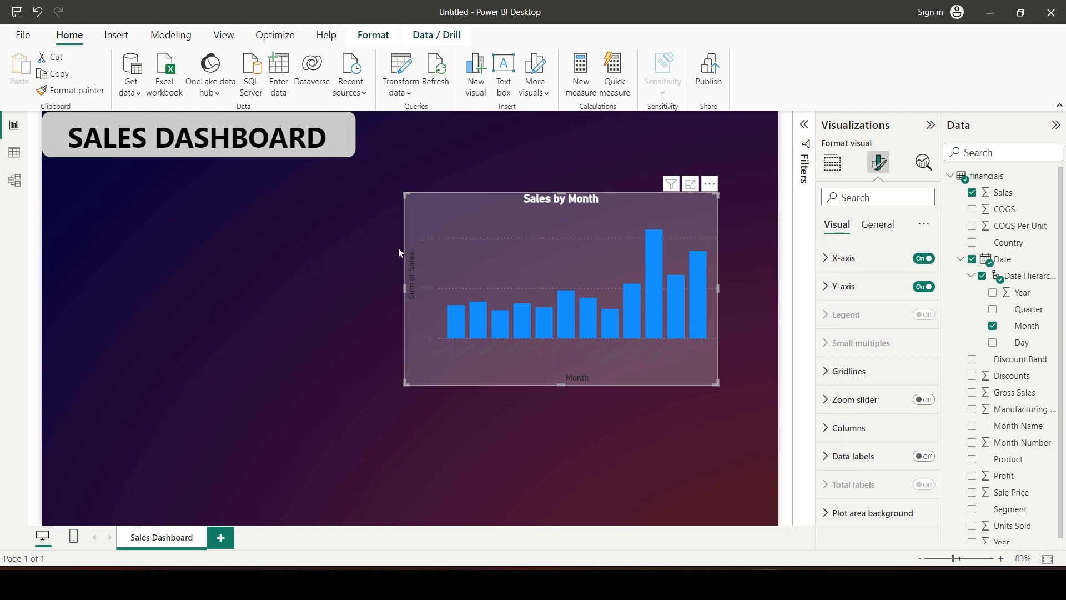
{"action": "left_click", "coordinate": [820, 258]}
{"action": "scroll", "coordinate": [821, 258], "scroll_direction": "down", "scroll_amount": 1}
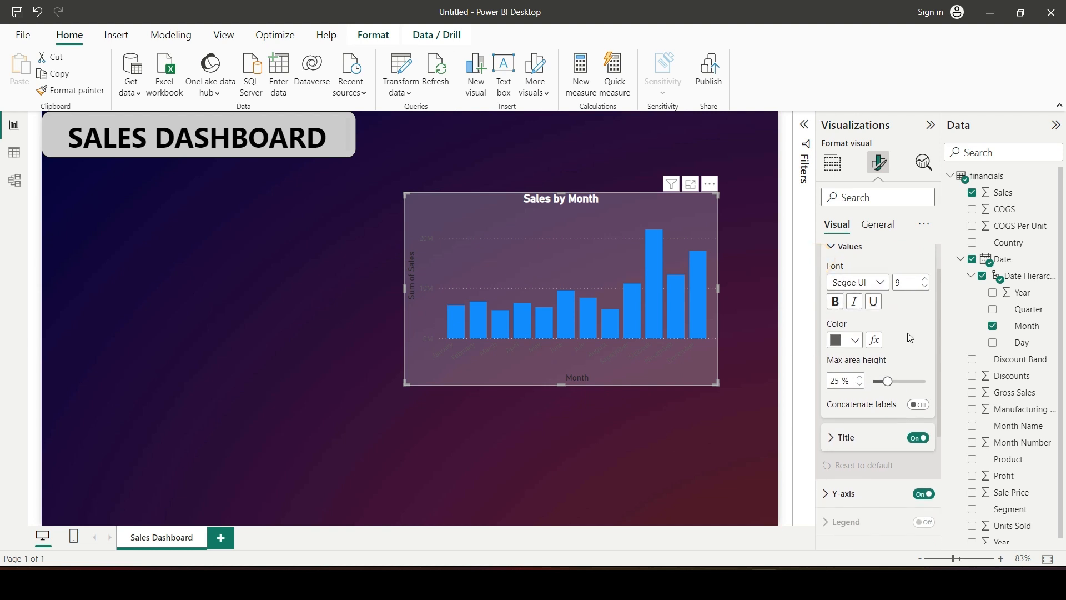
{"action": "left_click", "coordinate": [926, 279]}
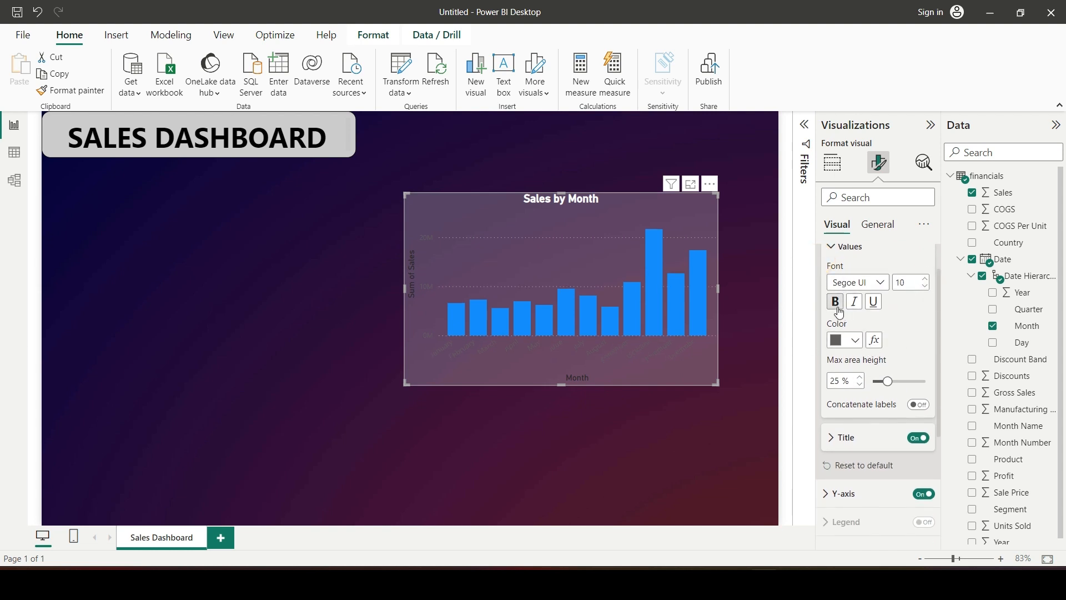
{"action": "left_click", "coordinate": [855, 341]}
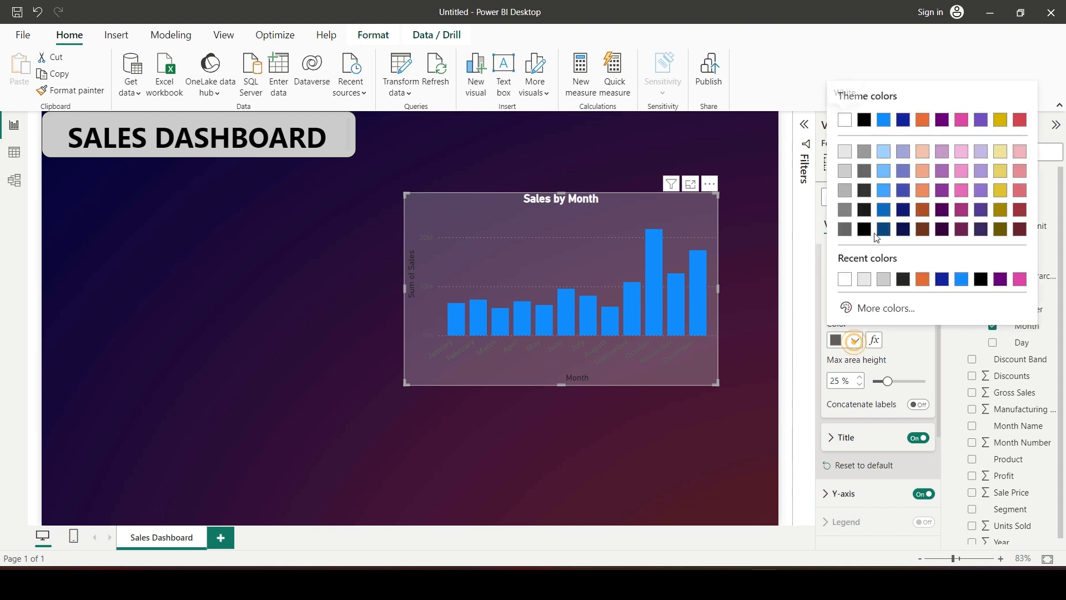
{"action": "left_click", "coordinate": [844, 120]}
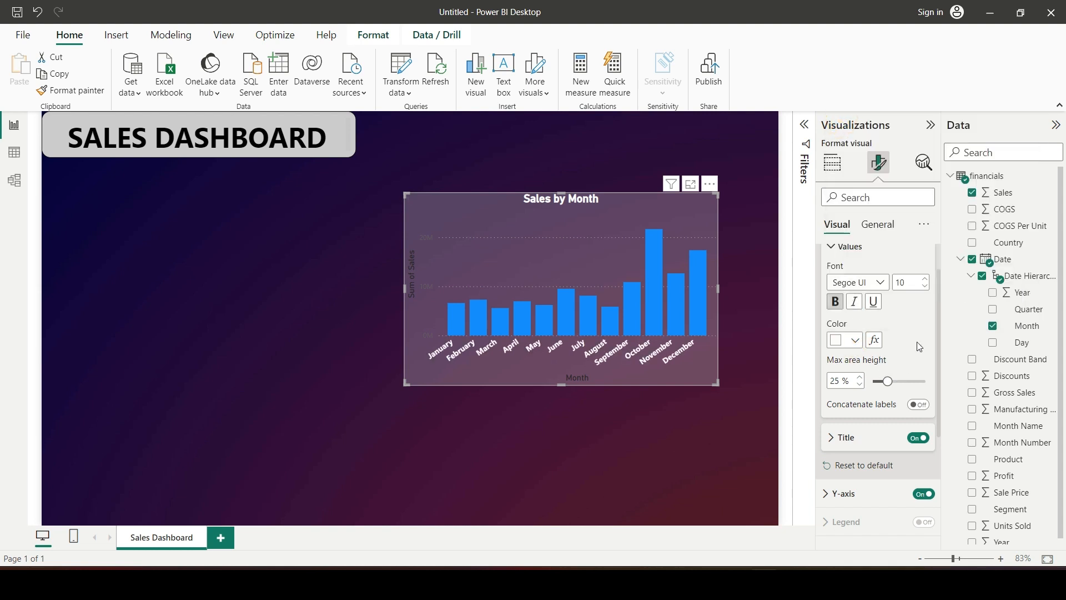
Step: Turn off the X-axis title of the Sales by Month chart
{"action": "scroll", "coordinate": [917, 342], "scroll_direction": "down", "scroll_amount": 3}
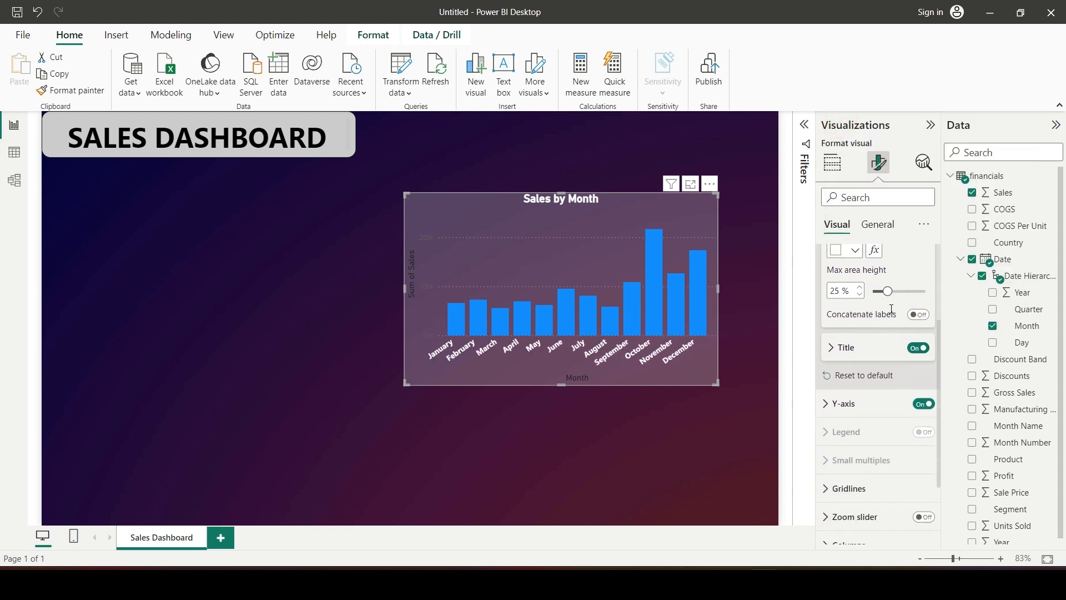
{"action": "scroll", "coordinate": [868, 369], "scroll_direction": "down", "scroll_amount": 1}
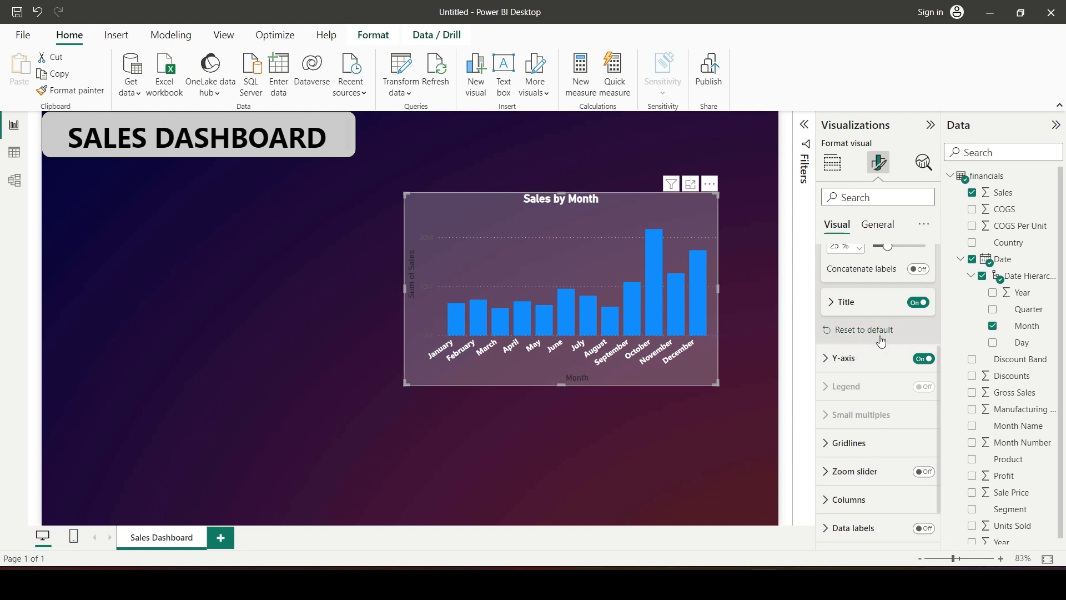
{"action": "left_click", "coordinate": [919, 302]}
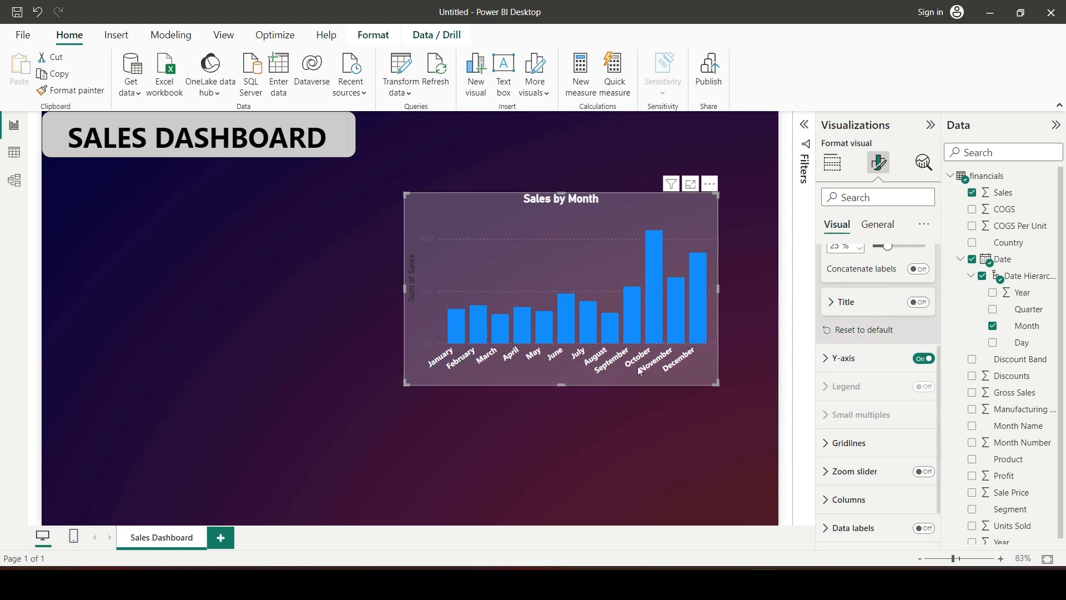
Step: Format the Y-axis values of the Sales by Month chart as bold and white
{"action": "scroll", "coordinate": [858, 344], "scroll_direction": "down", "scroll_amount": 2}
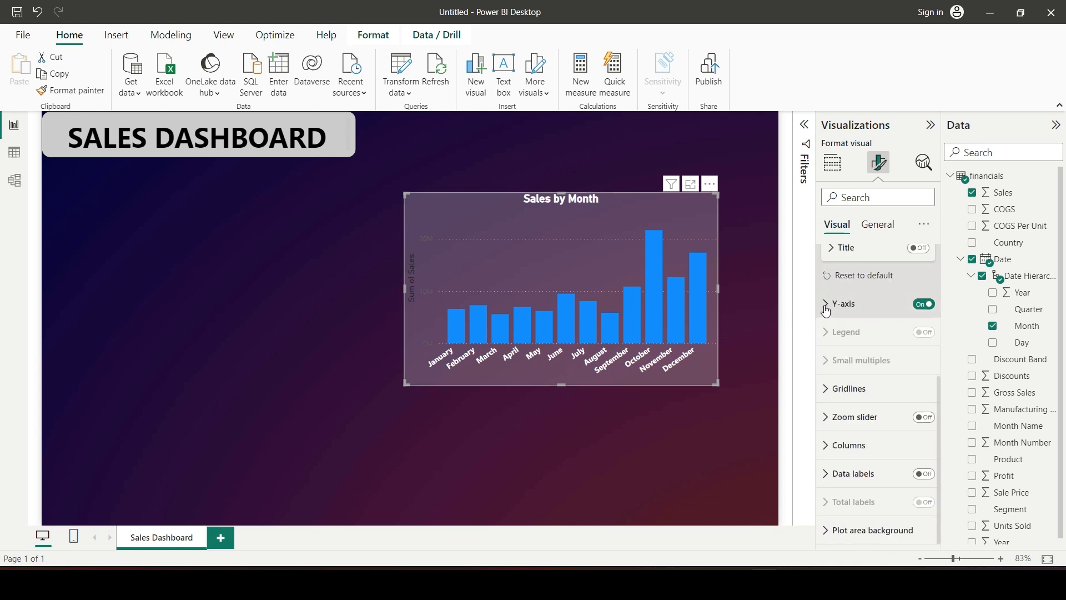
{"action": "left_click", "coordinate": [827, 308]}
{"action": "scroll", "coordinate": [850, 344], "scroll_direction": "down", "scroll_amount": 5}
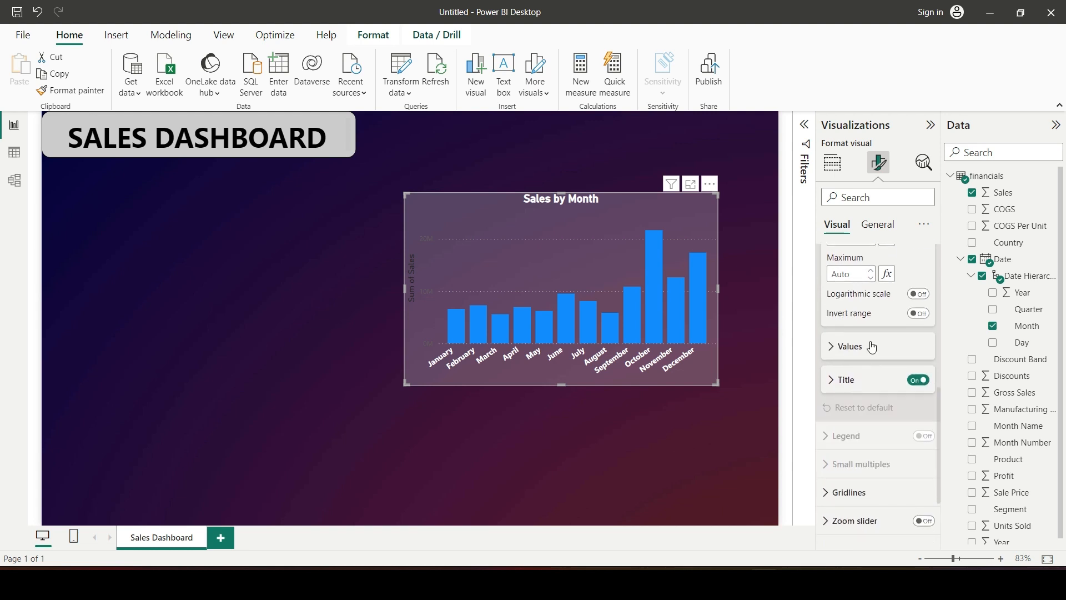
{"action": "left_click", "coordinate": [835, 356]}
{"action": "scroll", "coordinate": [888, 345], "scroll_direction": "down", "scroll_amount": 3}
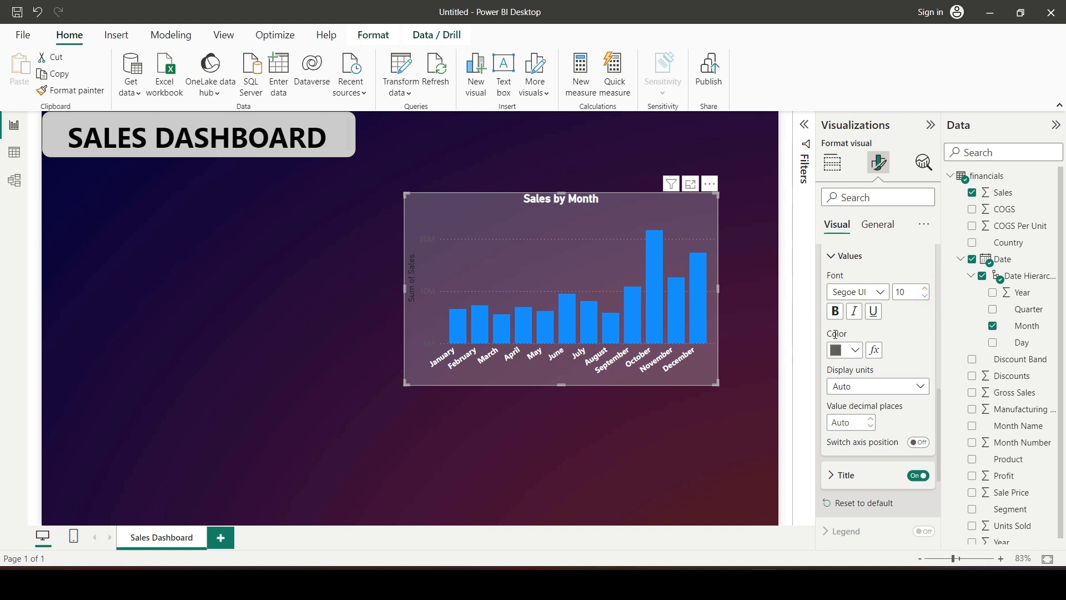
{"action": "left_click", "coordinate": [855, 349]}
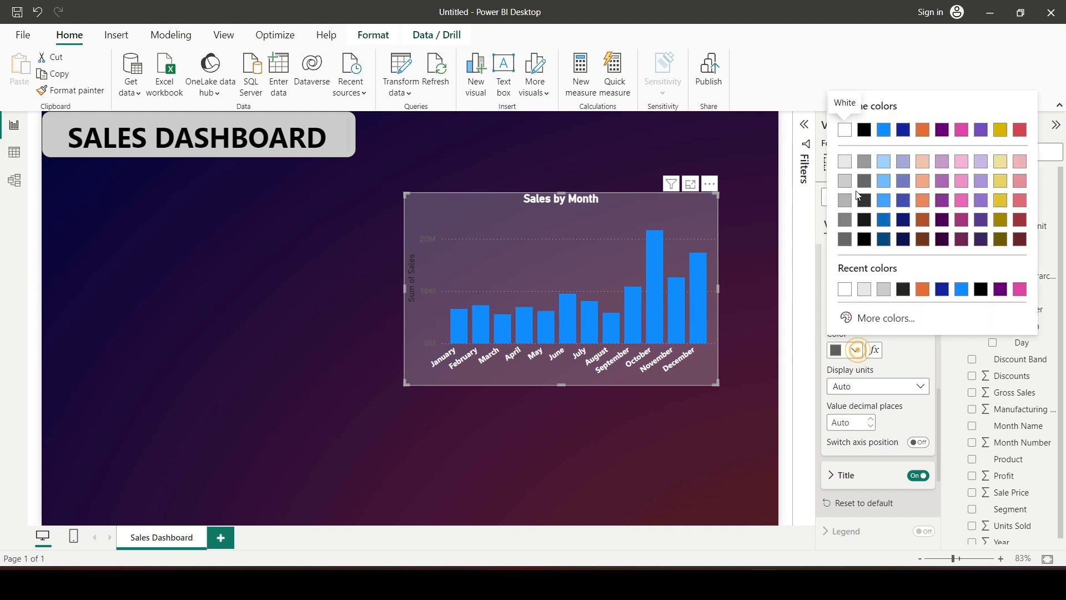
{"action": "left_click", "coordinate": [845, 132]}
{"action": "scroll", "coordinate": [883, 317], "scroll_direction": "down", "scroll_amount": 1}
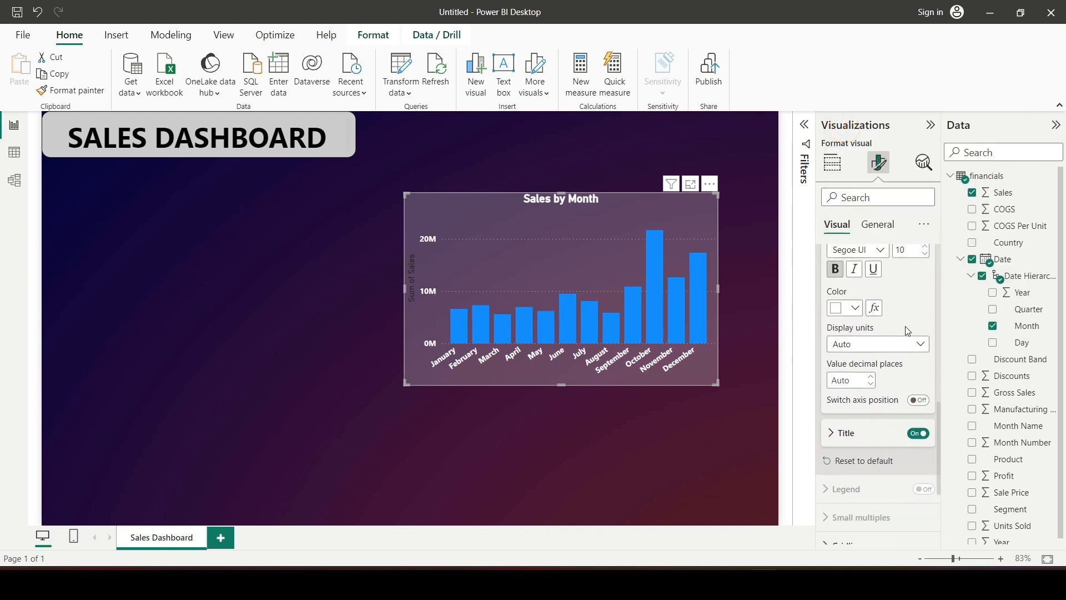
Step: Turn off the Y-axis title of the Sales by Month chart
{"action": "scroll", "coordinate": [908, 337], "scroll_direction": "down", "scroll_amount": 2}
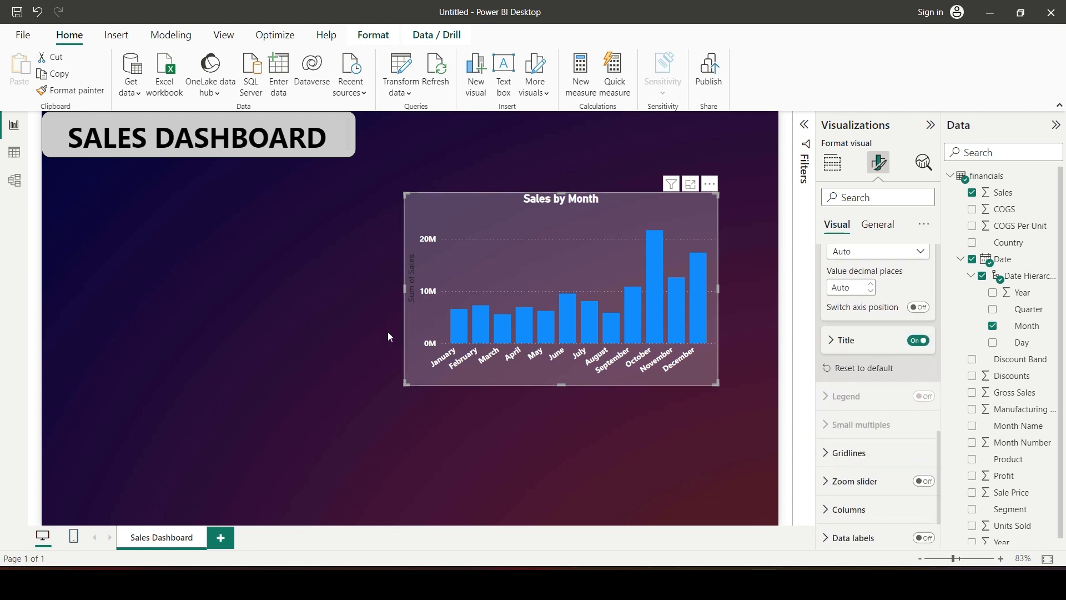
{"action": "left_click", "coordinate": [917, 349]}
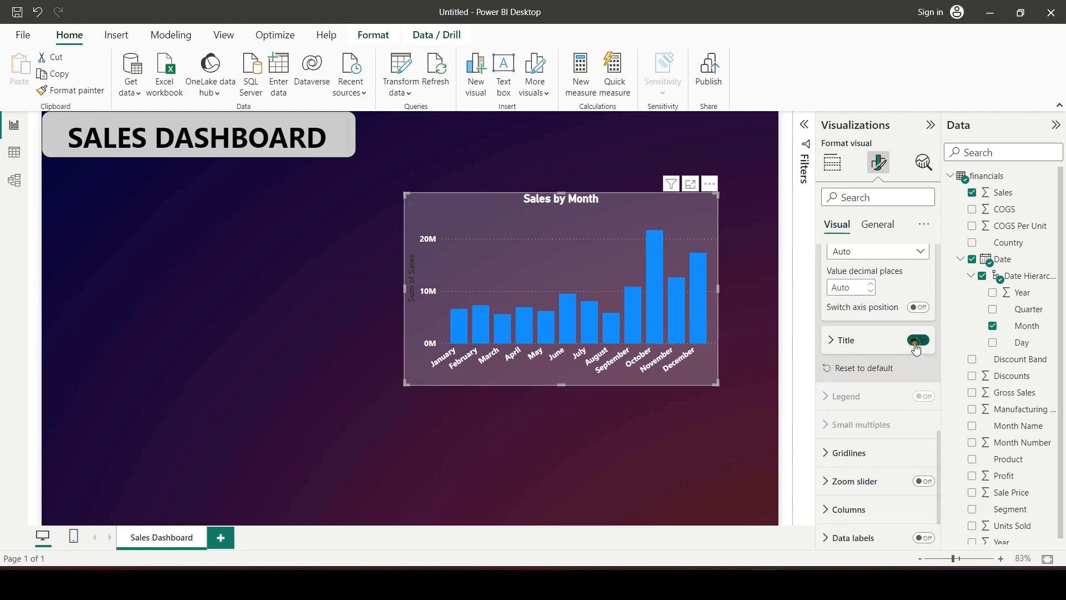
{"action": "left_click", "coordinate": [364, 430]}
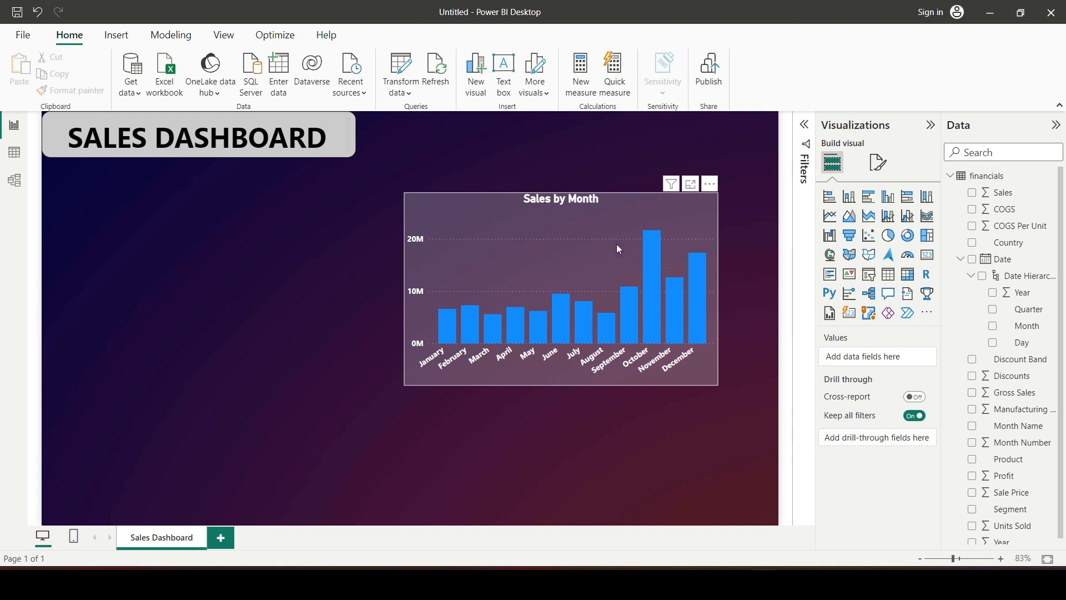
Step: Turn off the horizontal gridlines of the Sales by Month chart
{"action": "left_click", "coordinate": [564, 221]}
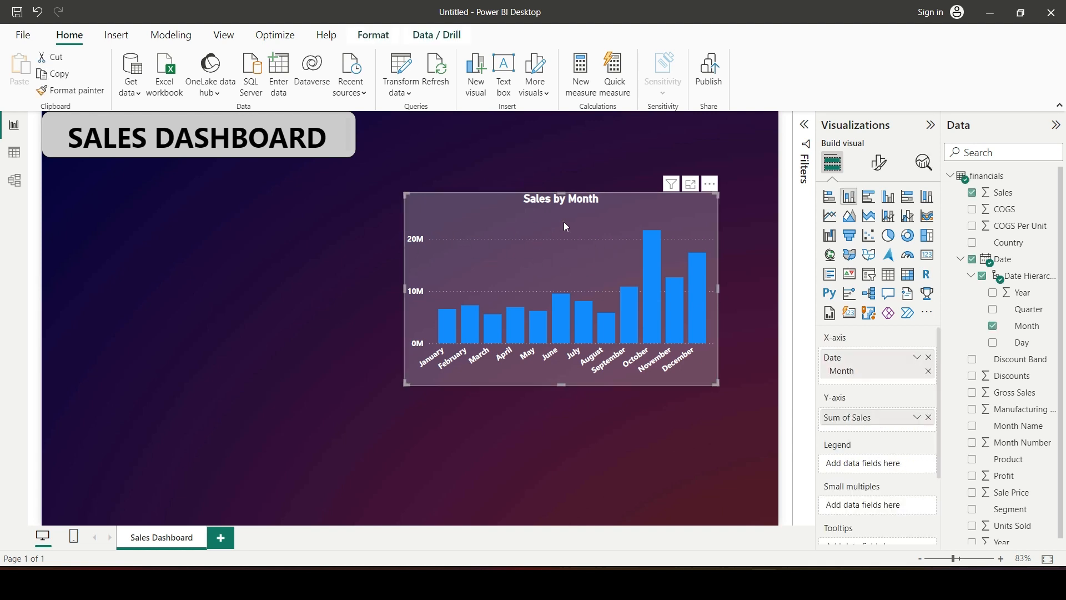
{"action": "left_click", "coordinate": [879, 164]}
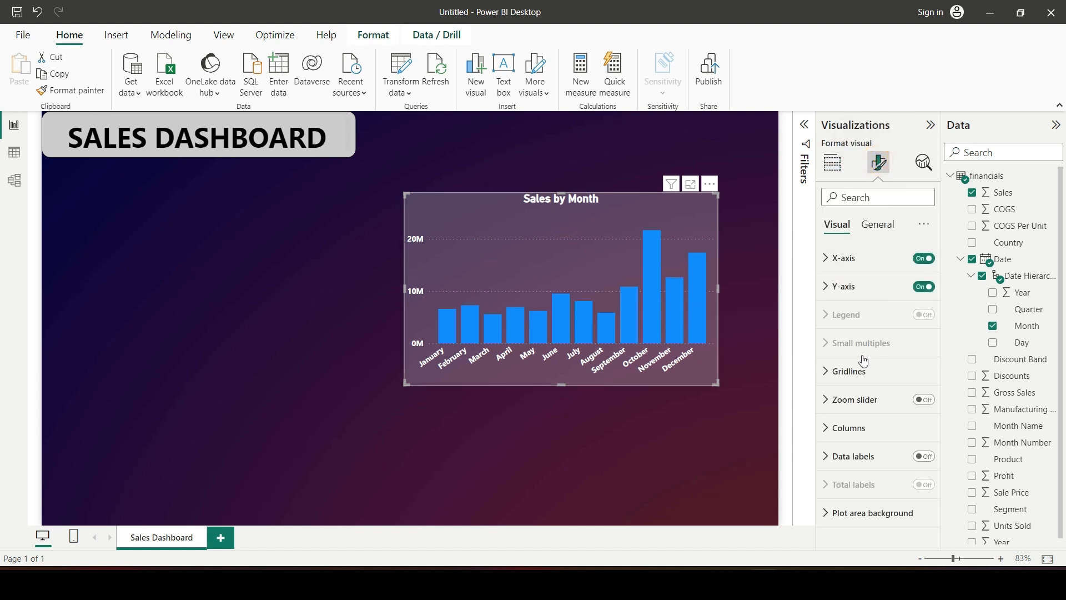
{"action": "left_click", "coordinate": [824, 376]}
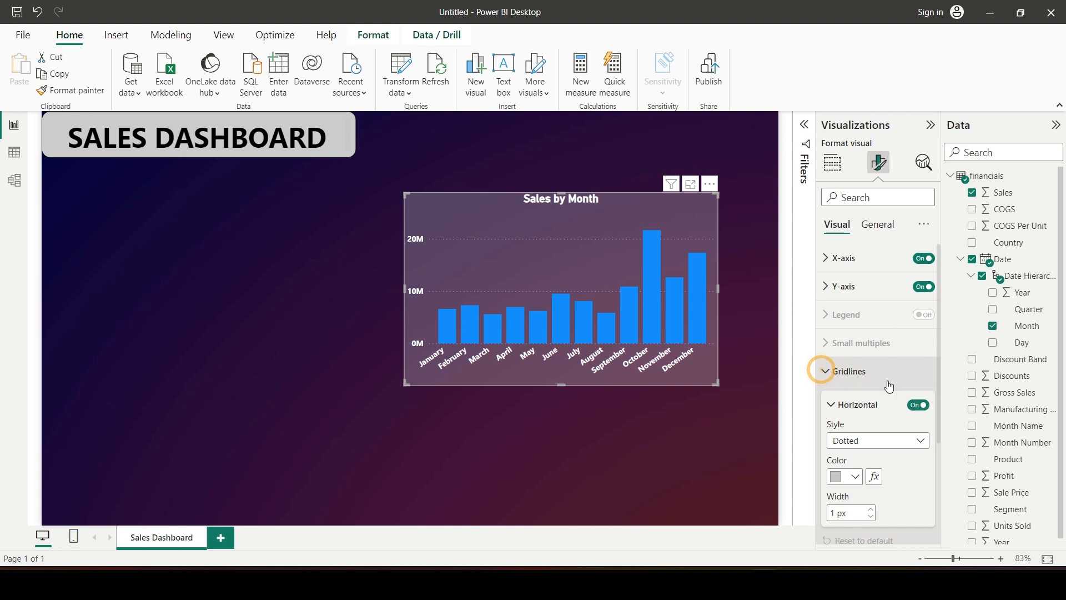
{"action": "left_click", "coordinate": [915, 406]}
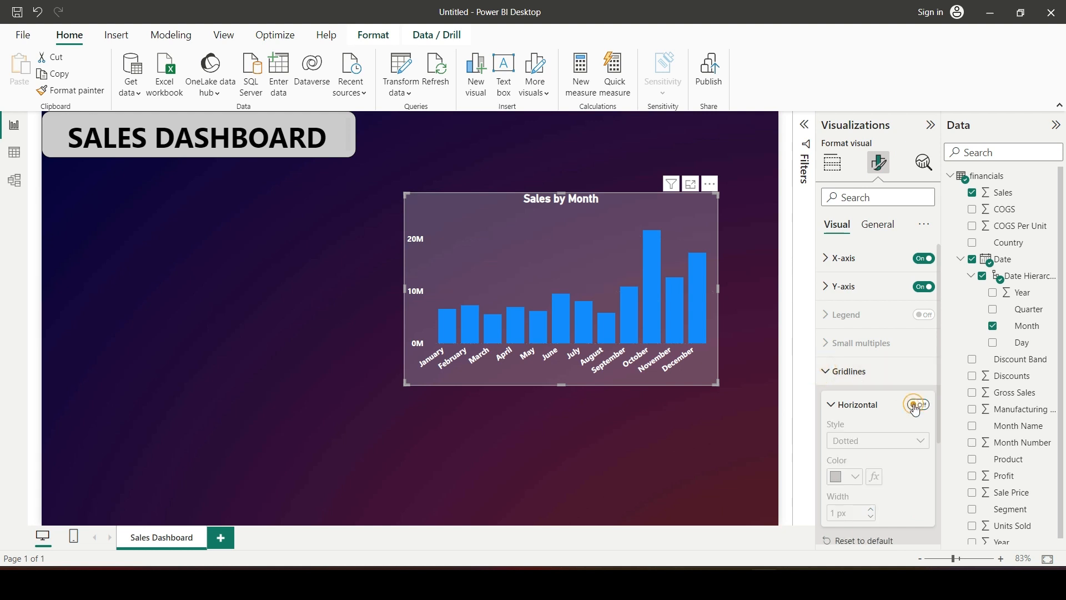
{"action": "left_click", "coordinate": [824, 376]}
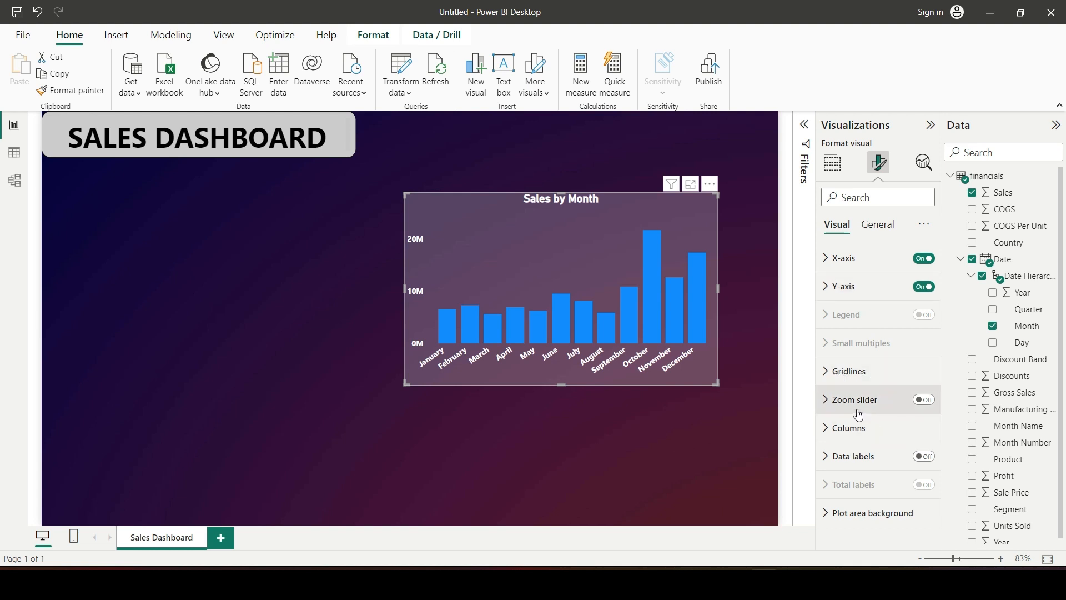
Step: Try the zoom slider on the Sales by Month chart and turn it off again
{"action": "left_click", "coordinate": [924, 401]}
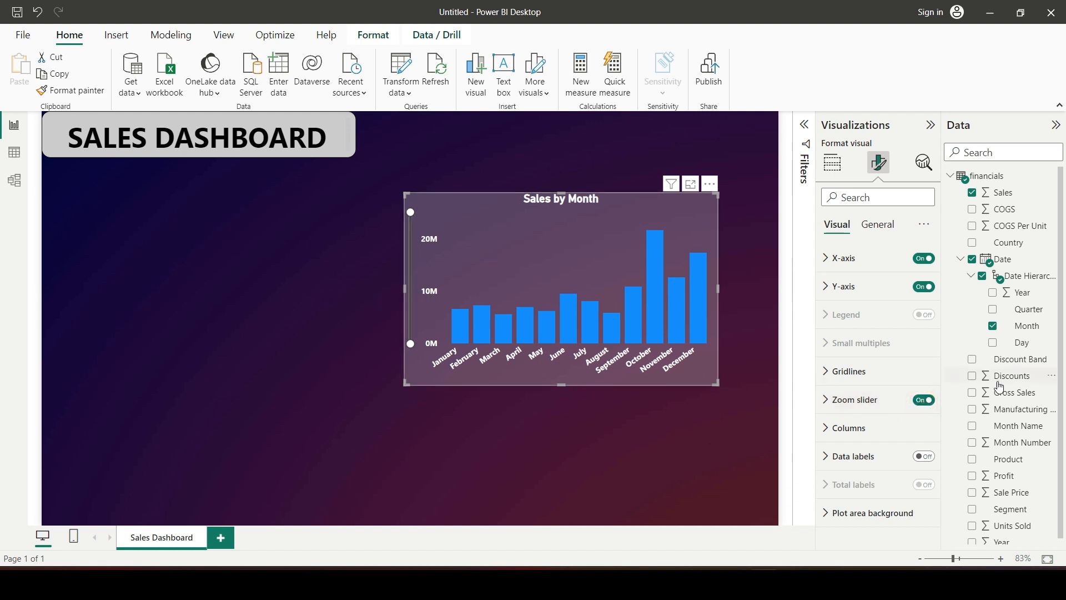
{"action": "left_click", "coordinate": [924, 399]}
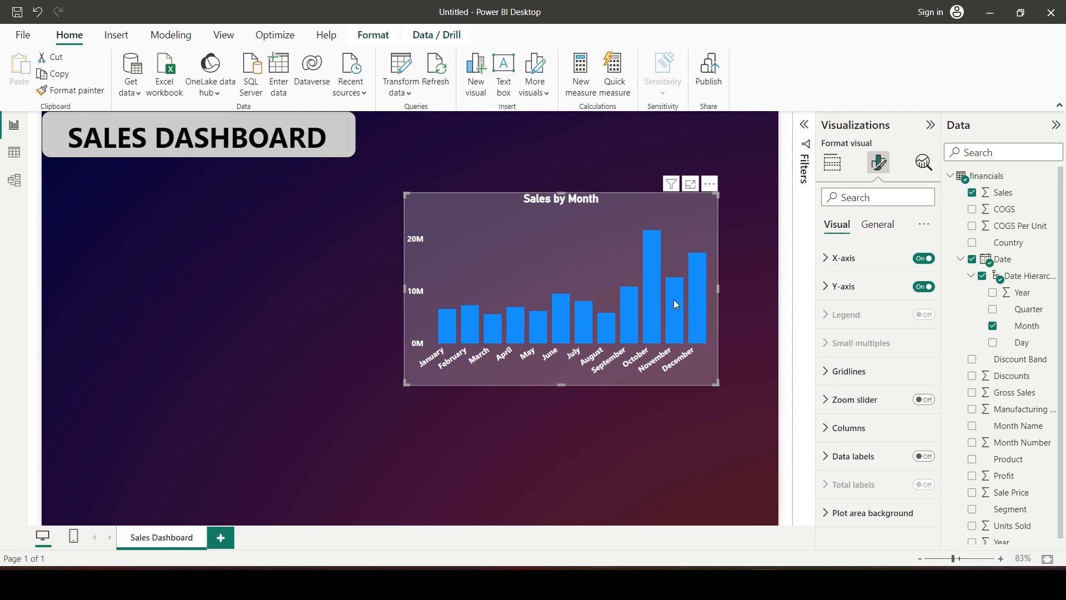
Step: Try orange as the default color of the chart's columns, and set it back to blue
{"action": "left_click", "coordinate": [826, 428]}
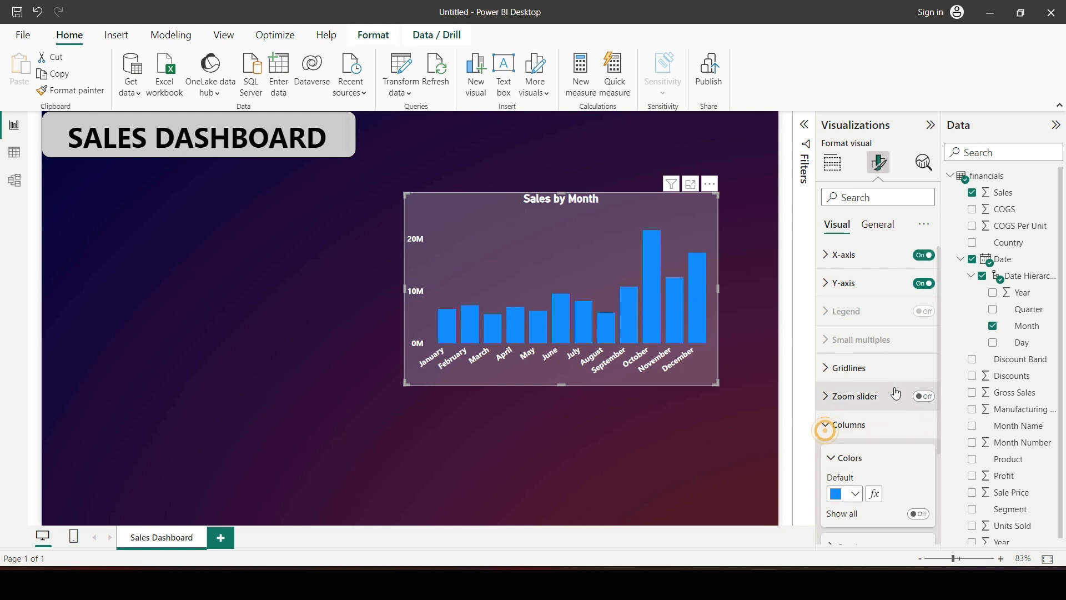
{"action": "scroll", "coordinate": [889, 400], "scroll_direction": "down", "scroll_amount": 2}
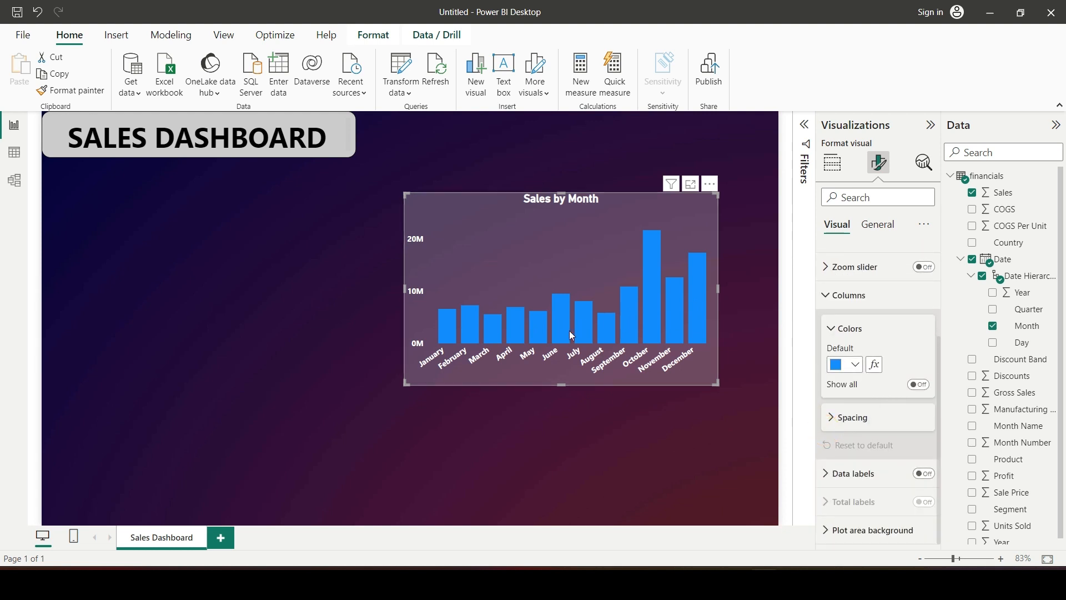
{"action": "left_click", "coordinate": [856, 365]}
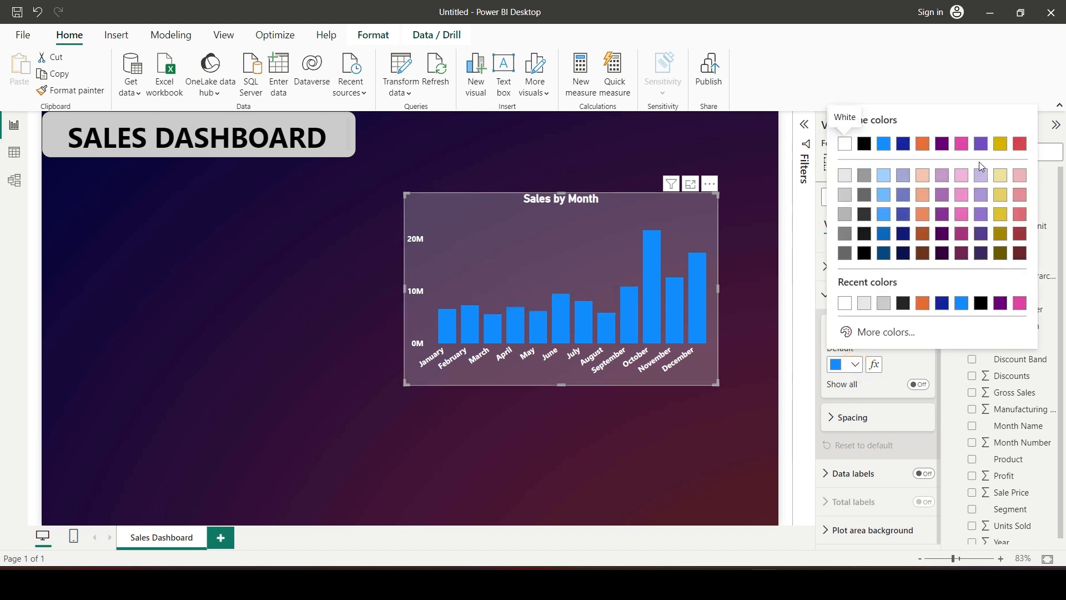
{"action": "left_click", "coordinate": [923, 145]}
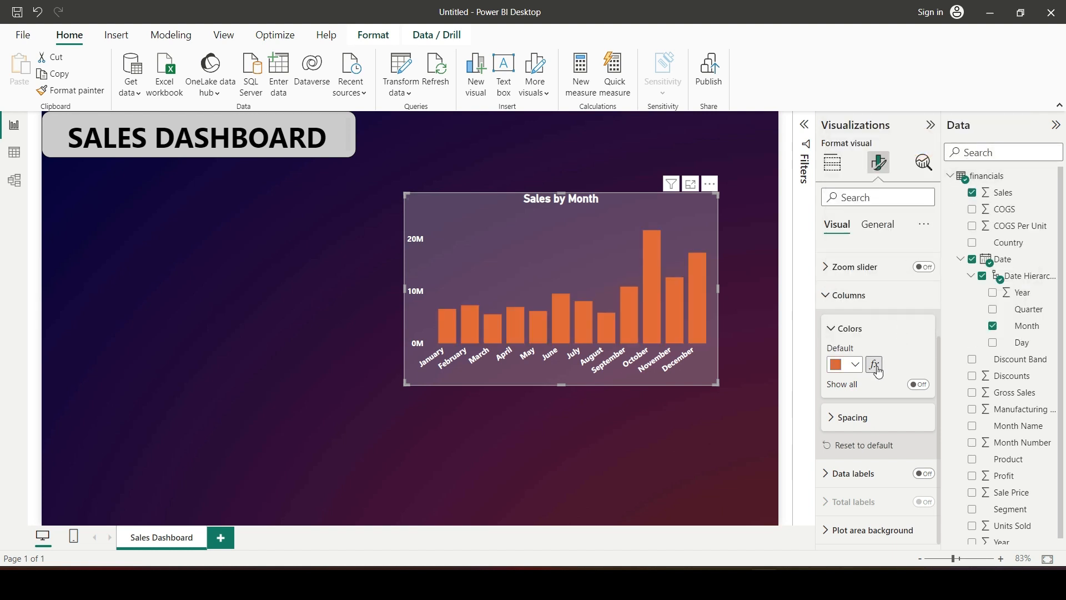
{"action": "left_click", "coordinate": [856, 366]}
{"action": "left_click", "coordinate": [884, 145]}
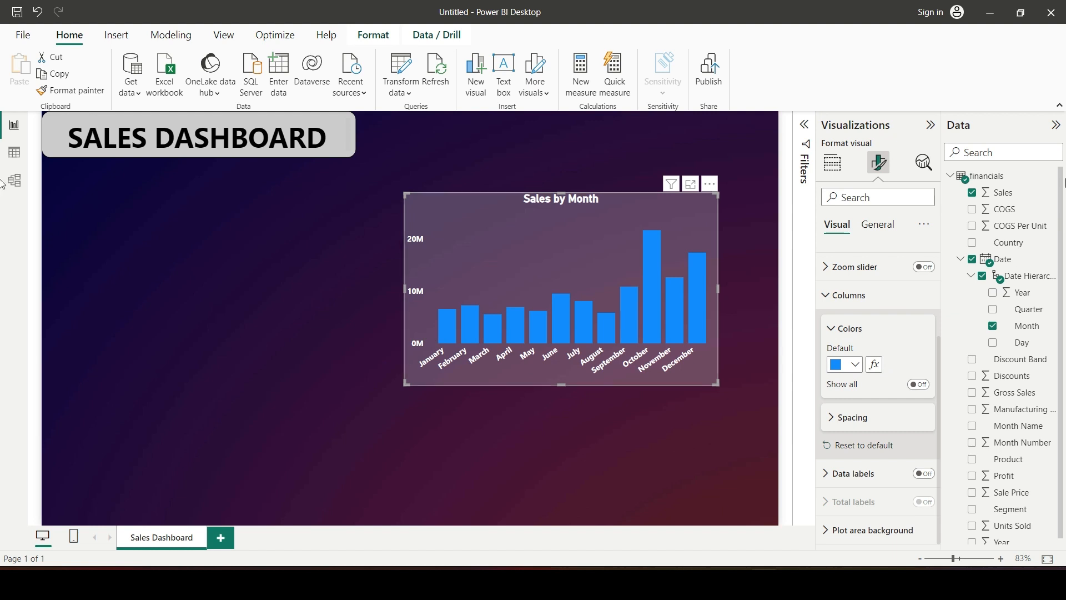
Step: Show the individual month colors of the columns, and color February orange and March pink
{"action": "mouse_move", "coordinate": [565, 303]}
{"action": "left_click", "coordinate": [918, 384]}
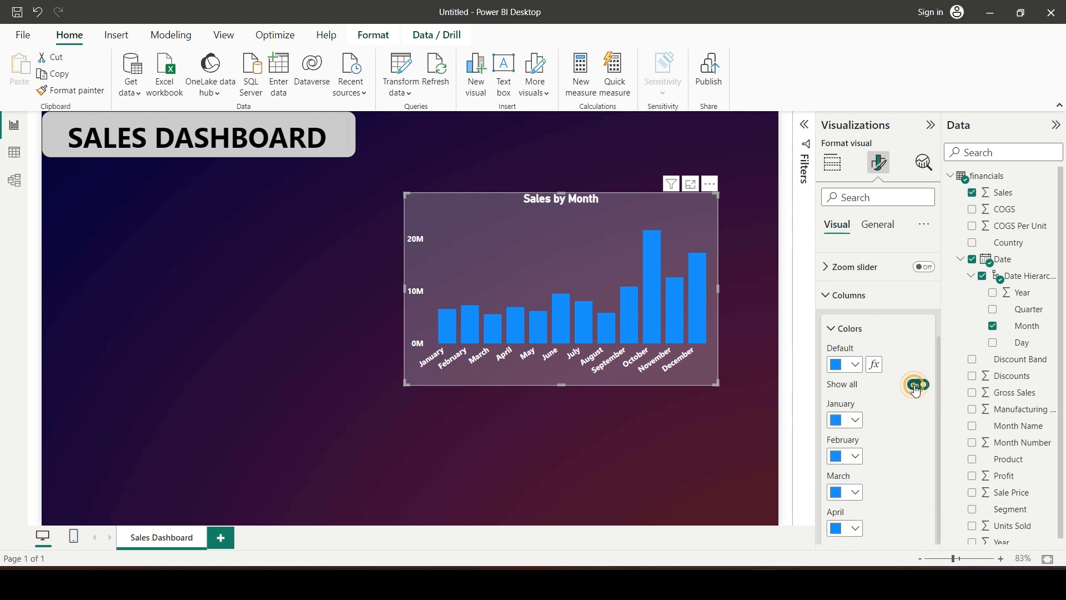
{"action": "scroll", "coordinate": [917, 388], "scroll_direction": "down", "scroll_amount": 2}
{"action": "scroll", "coordinate": [917, 390], "scroll_direction": "up", "scroll_amount": 2}
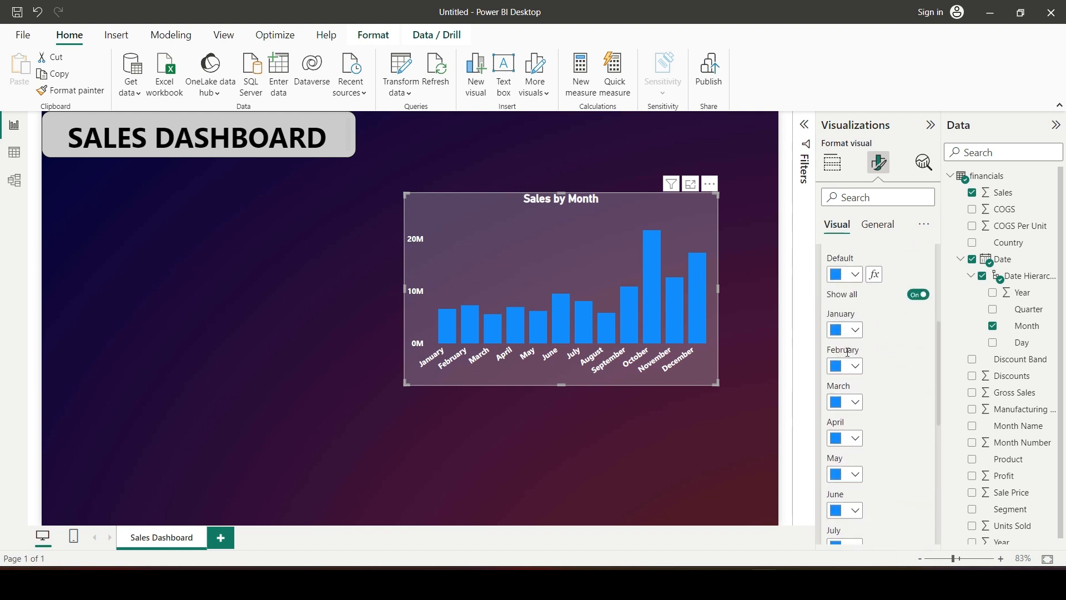
{"action": "scroll", "coordinate": [885, 347], "scroll_direction": "down", "scroll_amount": 5}
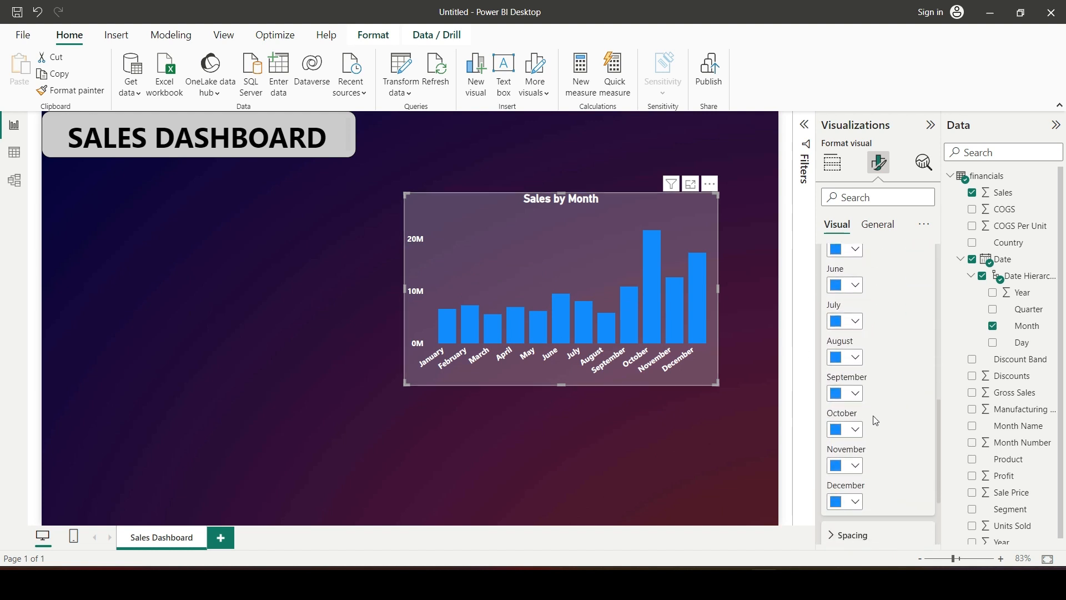
{"action": "scroll", "coordinate": [871, 414], "scroll_direction": "up", "scroll_amount": 5}
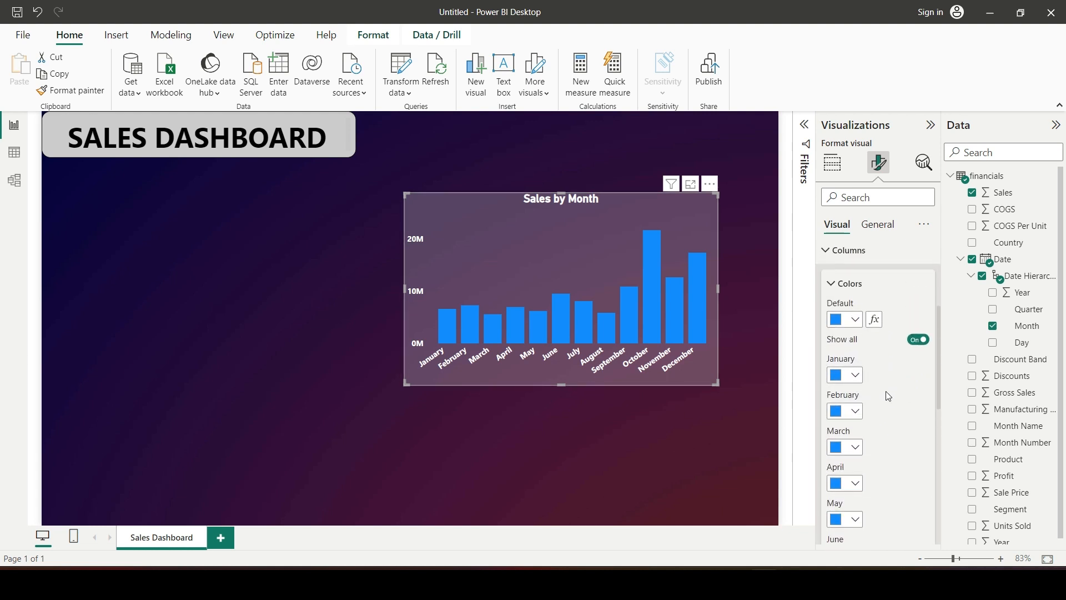
{"action": "left_click", "coordinate": [853, 414]}
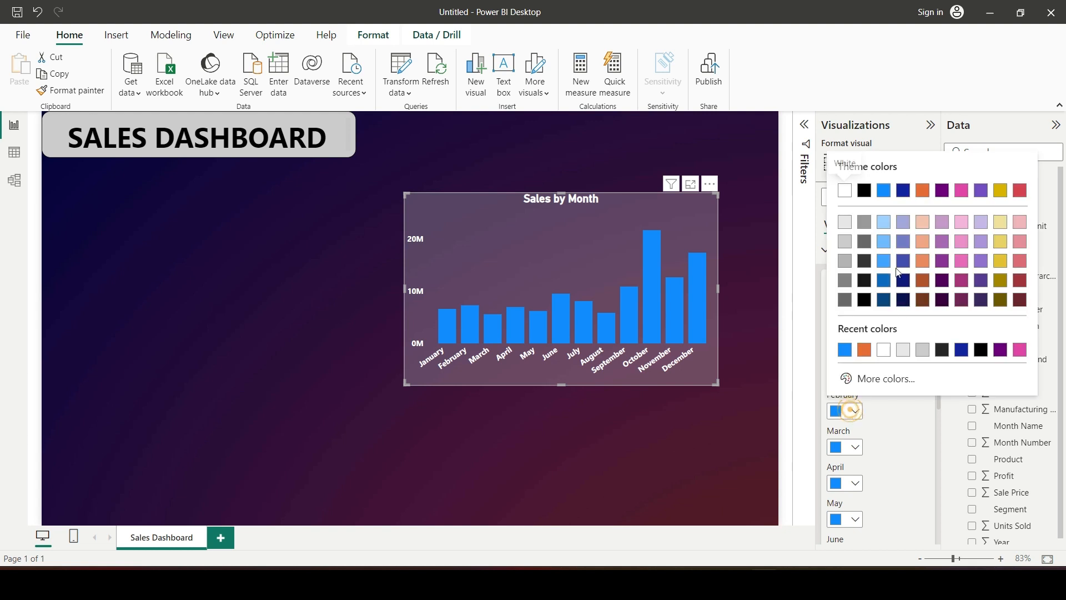
{"action": "left_click", "coordinate": [925, 190]}
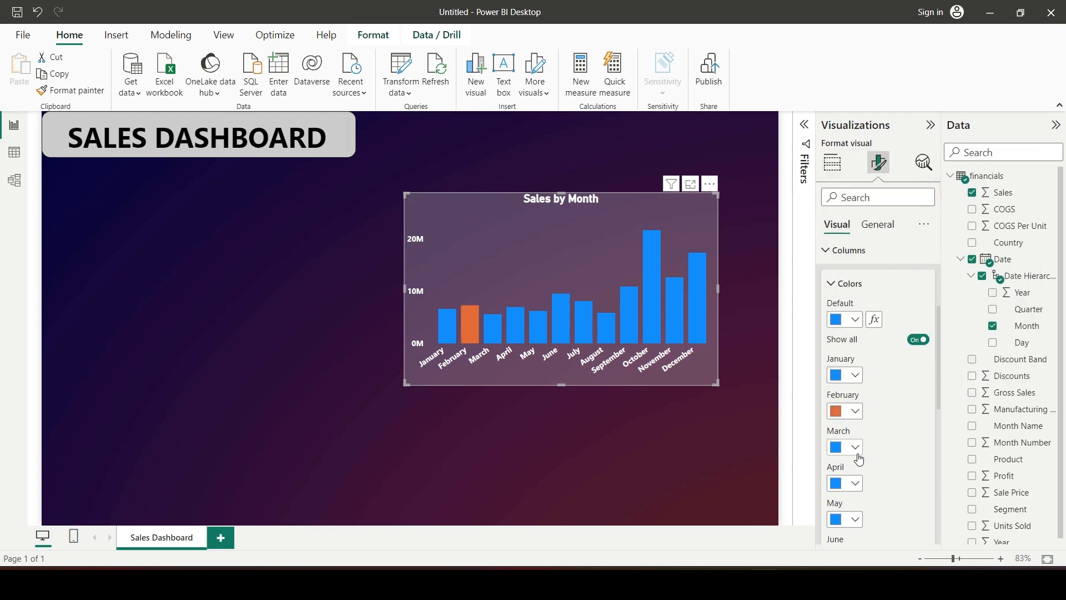
{"action": "left_click", "coordinate": [855, 447]}
{"action": "left_click", "coordinate": [961, 229]}
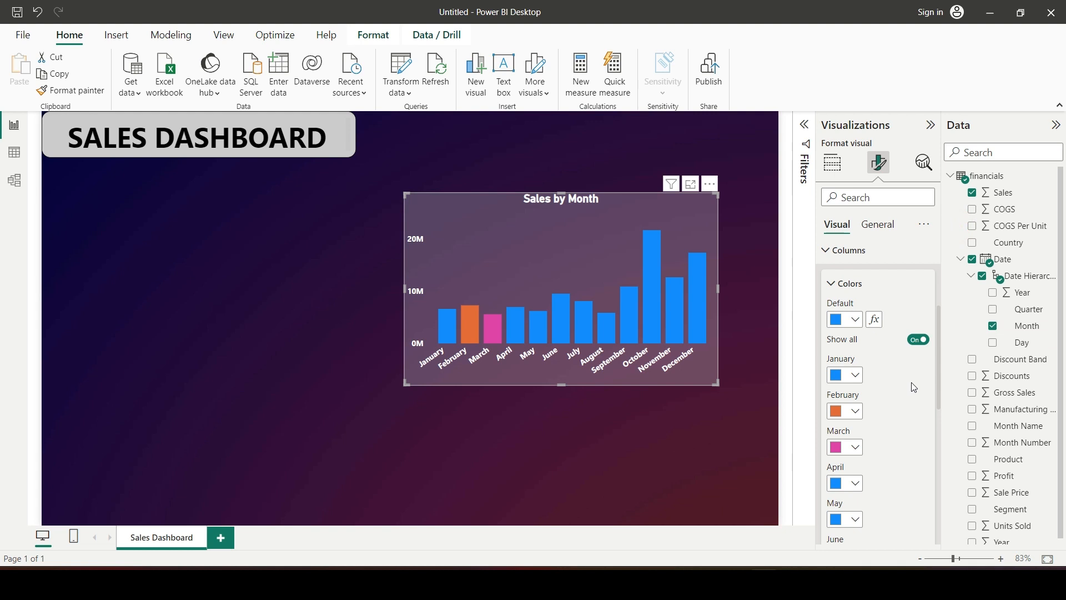
Step: Set the March and February columns back to blue and hide the individual month colors
{"action": "left_click", "coordinate": [847, 447]}
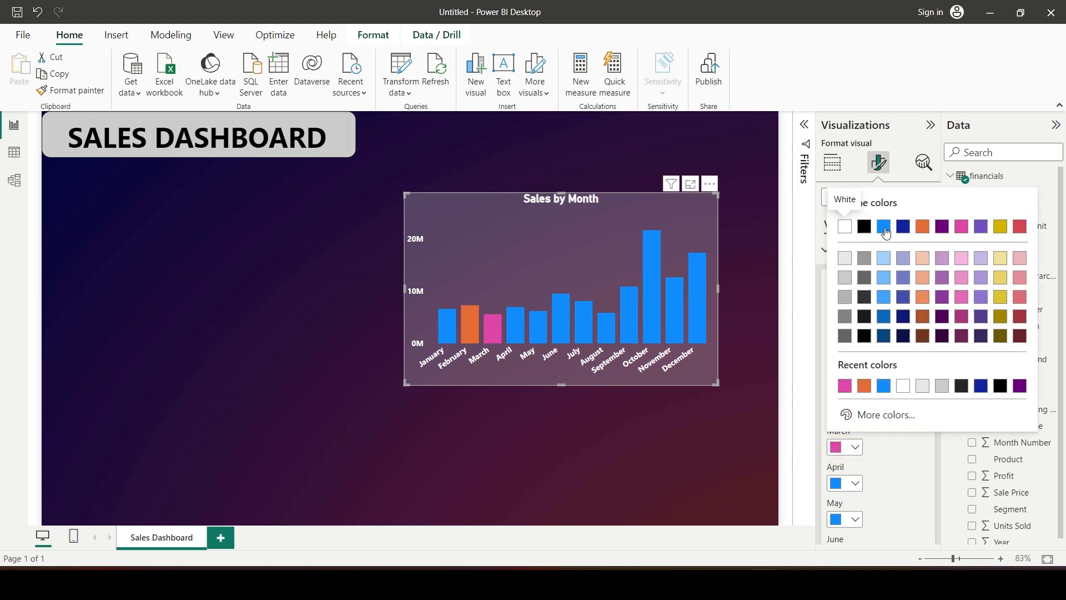
{"action": "left_click", "coordinate": [886, 232]}
{"action": "left_click", "coordinate": [918, 343]}
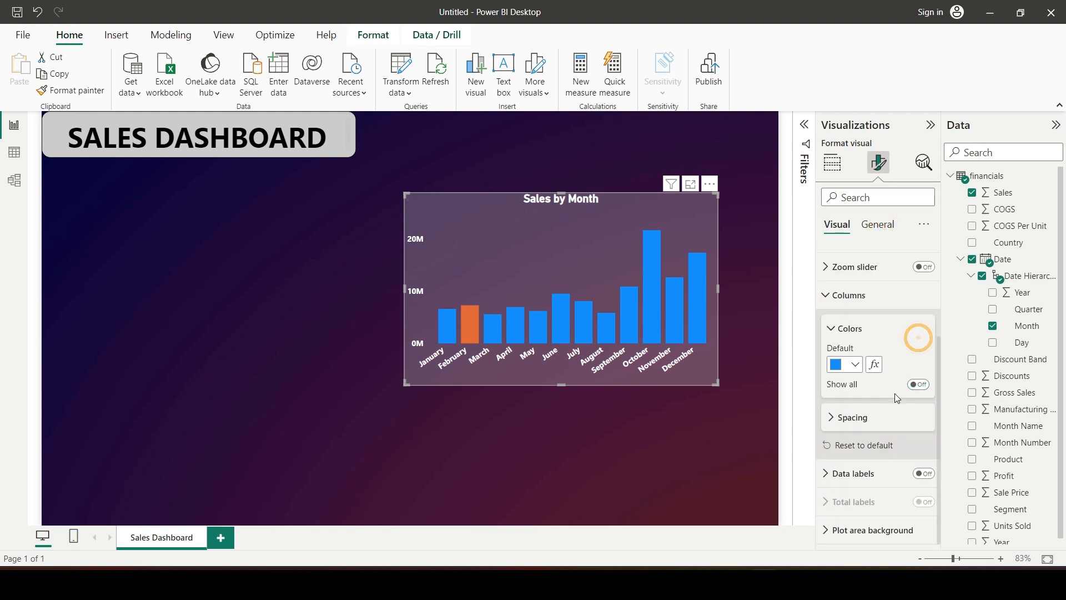
{"action": "left_click", "coordinate": [919, 384]}
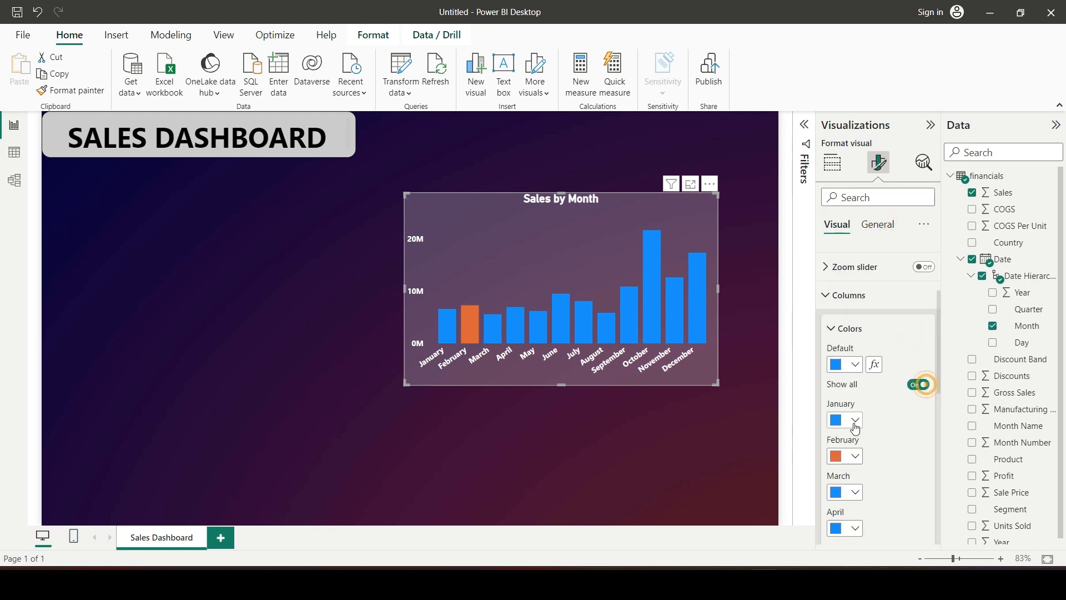
{"action": "left_click", "coordinate": [847, 455]}
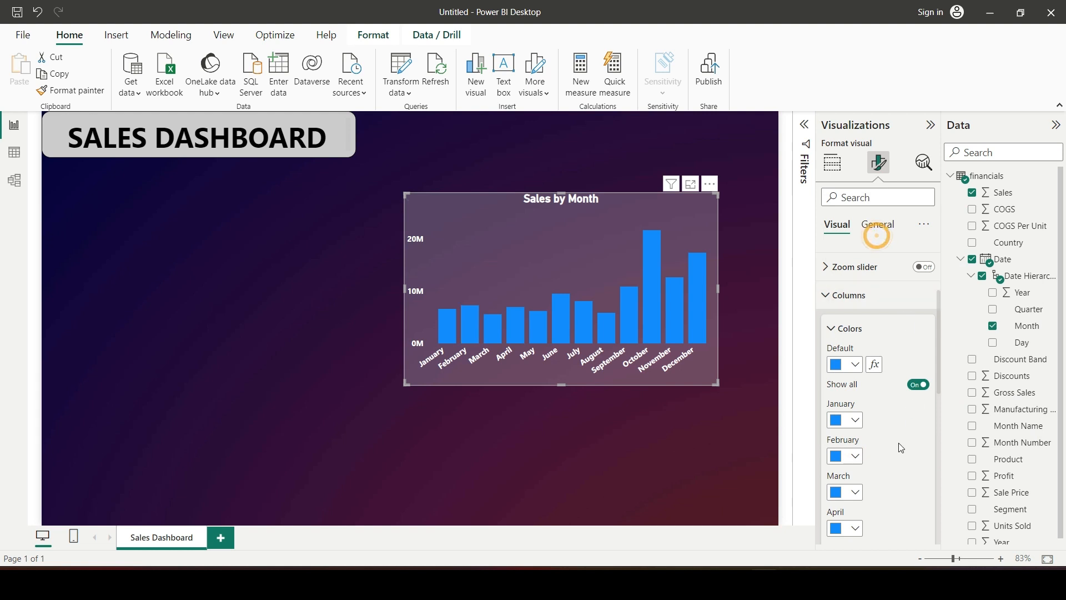
{"action": "left_click", "coordinate": [918, 384]}
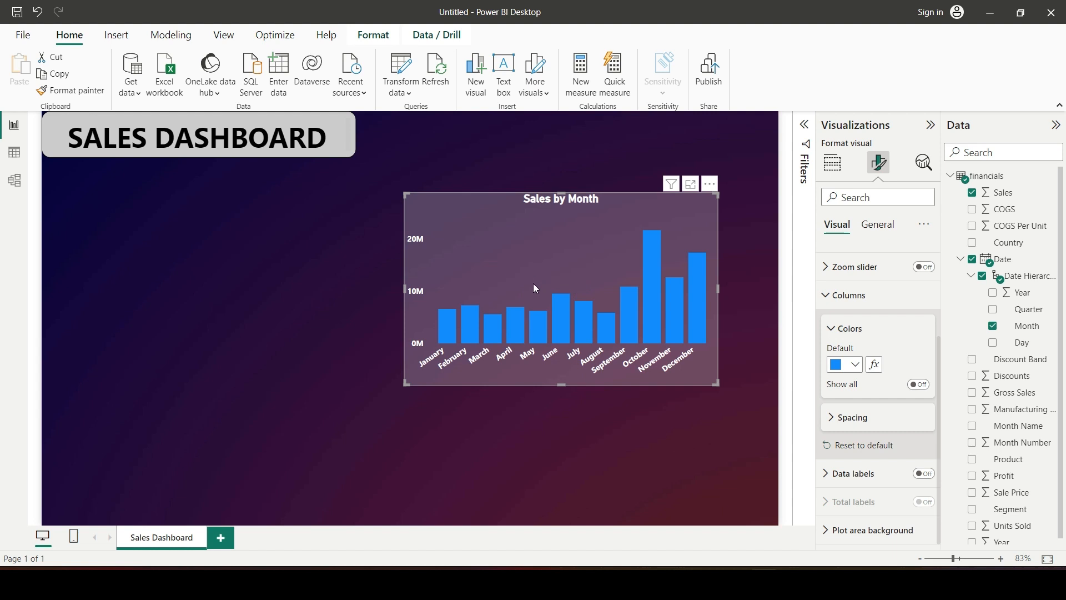
Step: Turn on a visual border for the Sales by Month chart and set its rounded corners to 15 px
{"action": "left_click", "coordinate": [608, 463]}
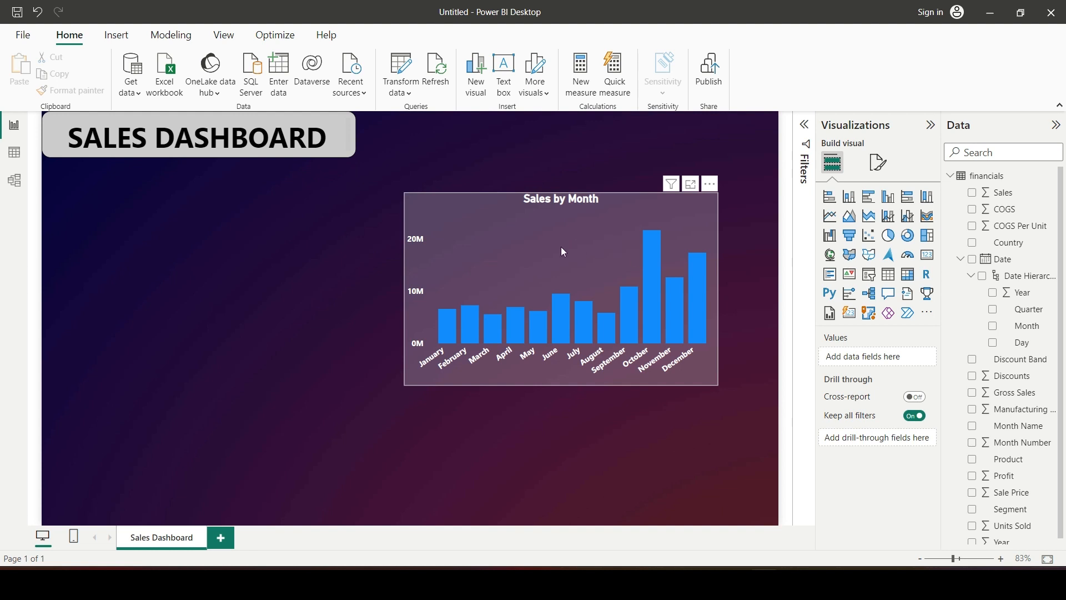
{"action": "left_click", "coordinate": [651, 215]}
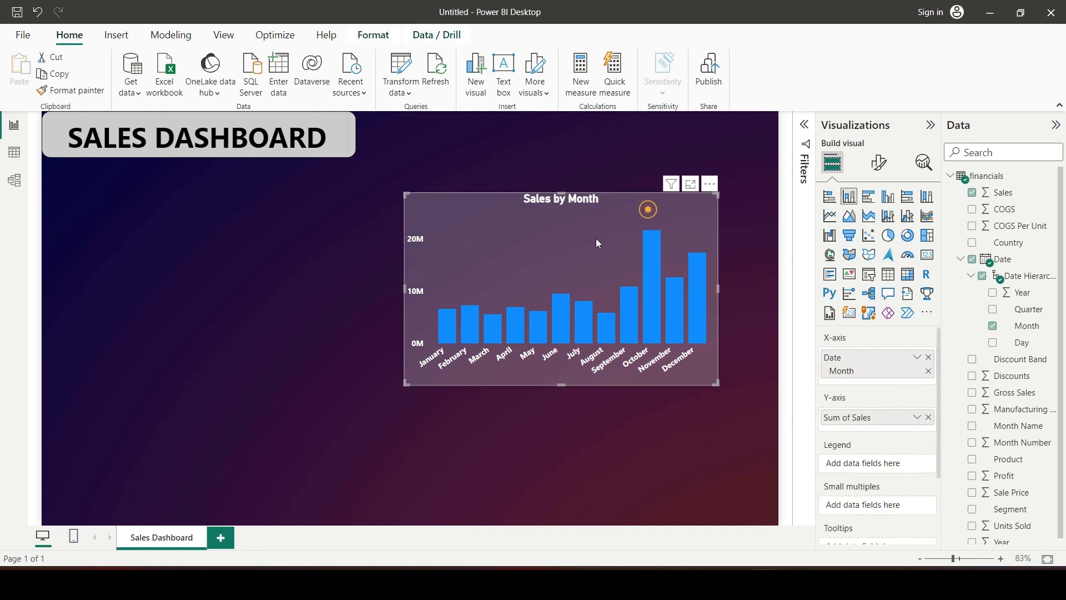
{"action": "left_click", "coordinate": [879, 163]}
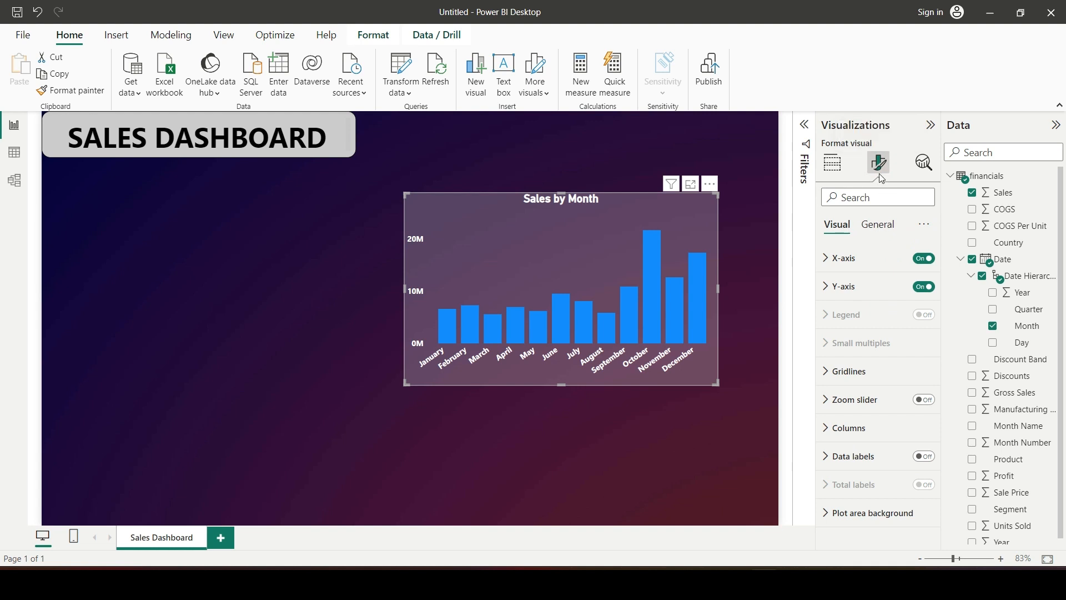
{"action": "left_click", "coordinate": [876, 228]}
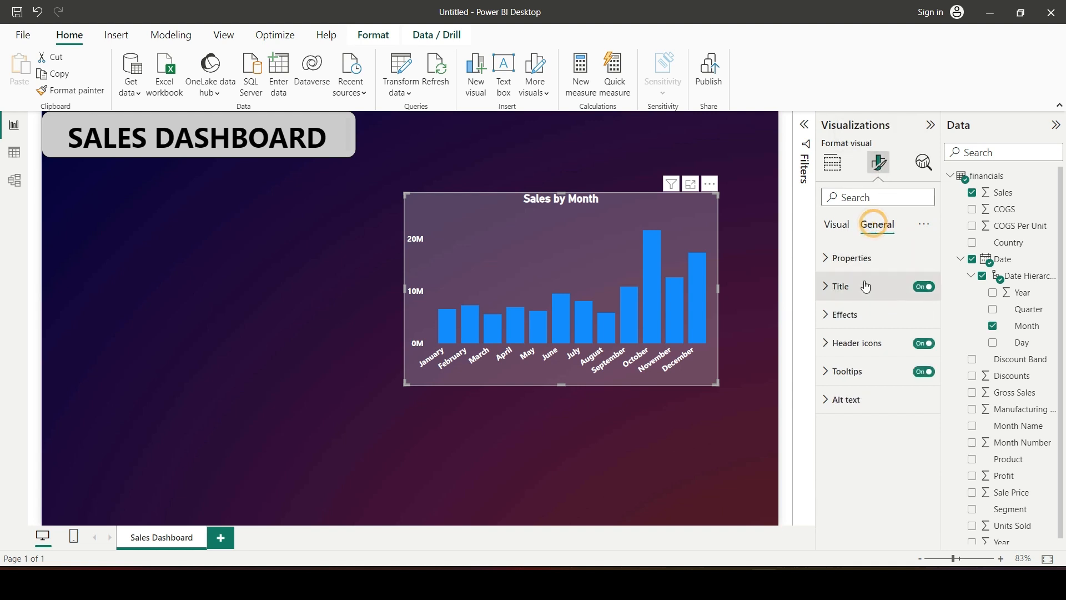
{"action": "left_click", "coordinate": [827, 316]}
{"action": "scroll", "coordinate": [830, 327], "scroll_direction": "down", "scroll_amount": 2}
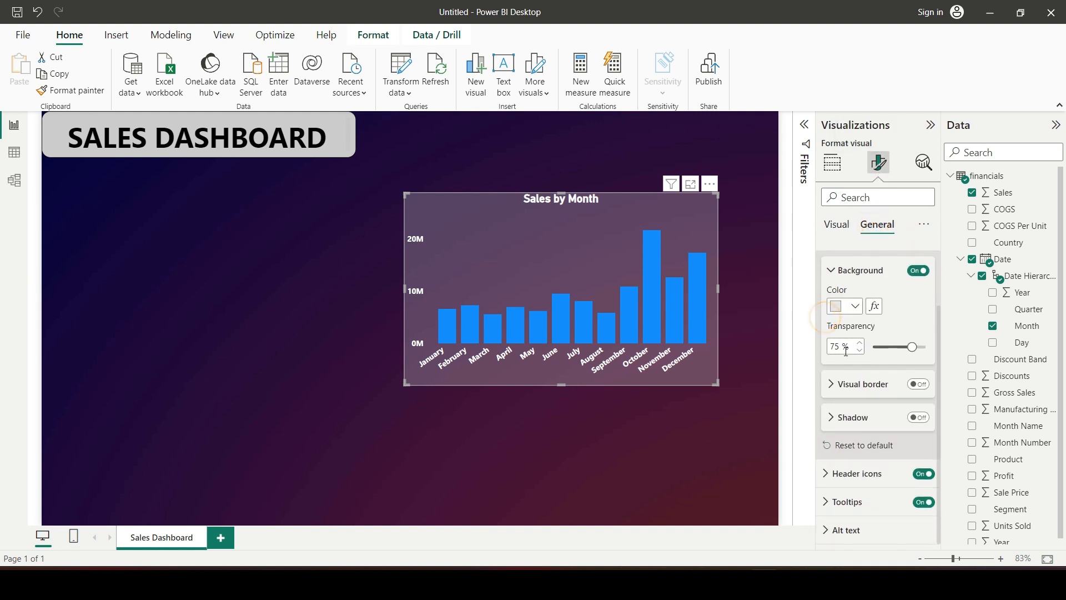
{"action": "left_click", "coordinate": [918, 386]}
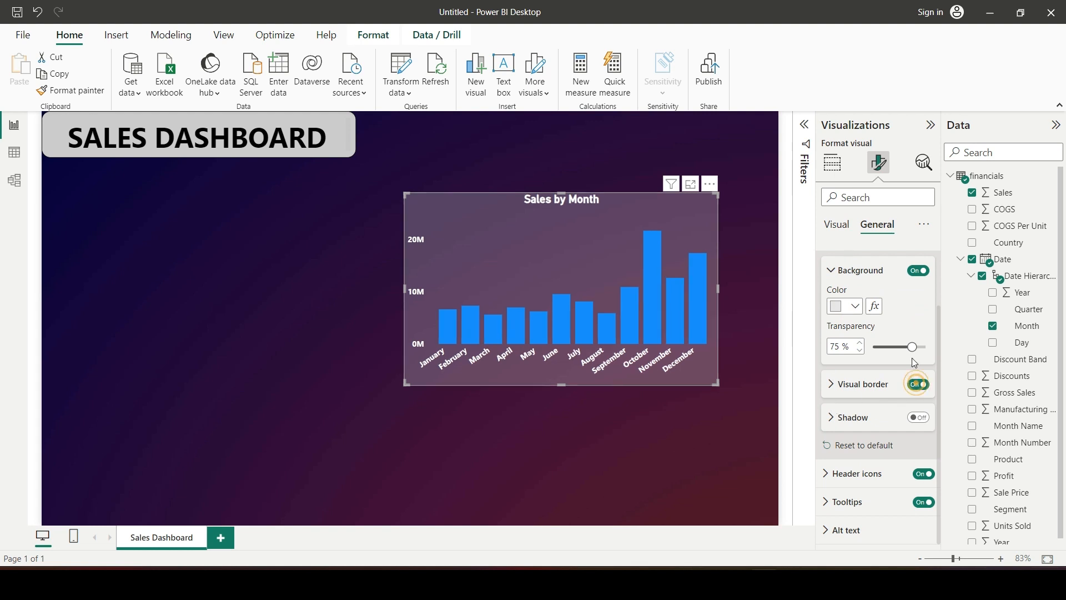
{"action": "left_click", "coordinate": [832, 392]}
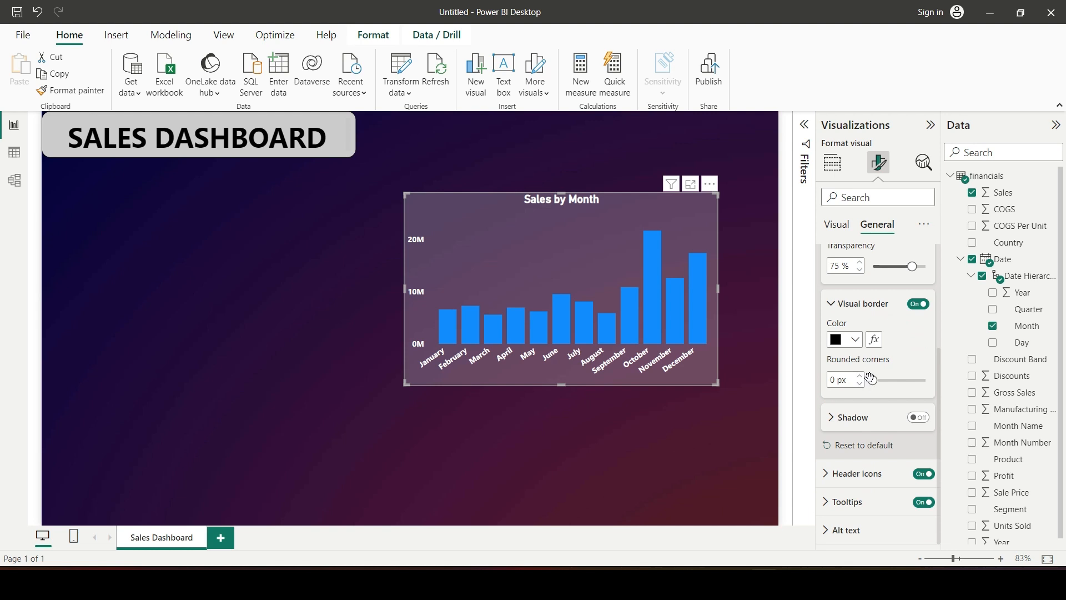
{"action": "left_click_drag", "start_coordinate": [873, 381], "coordinate": [815, 386]}
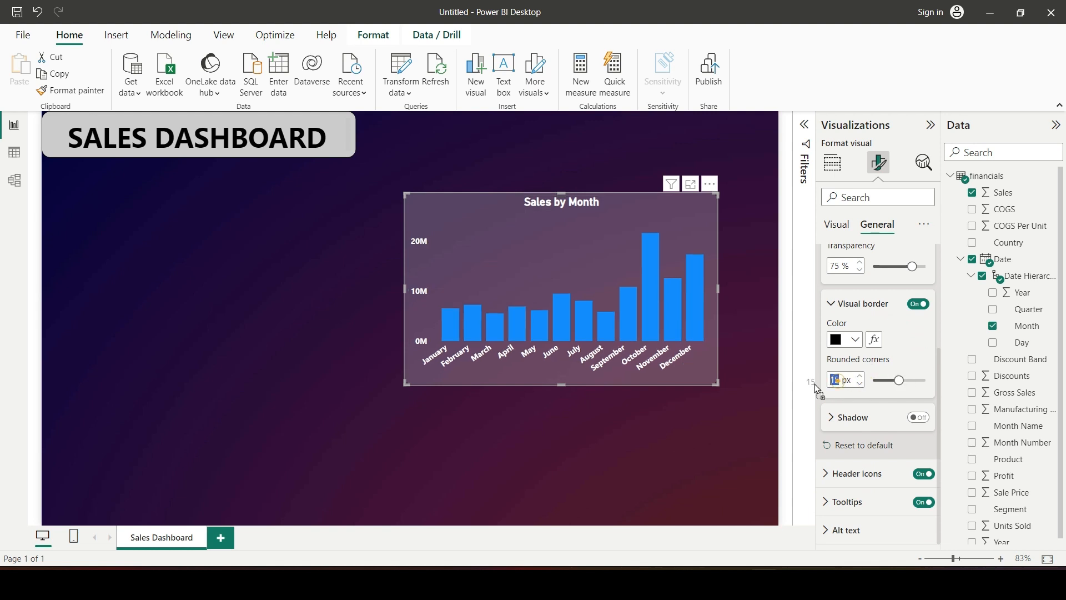
{"action": "left_click", "coordinate": [654, 420]}
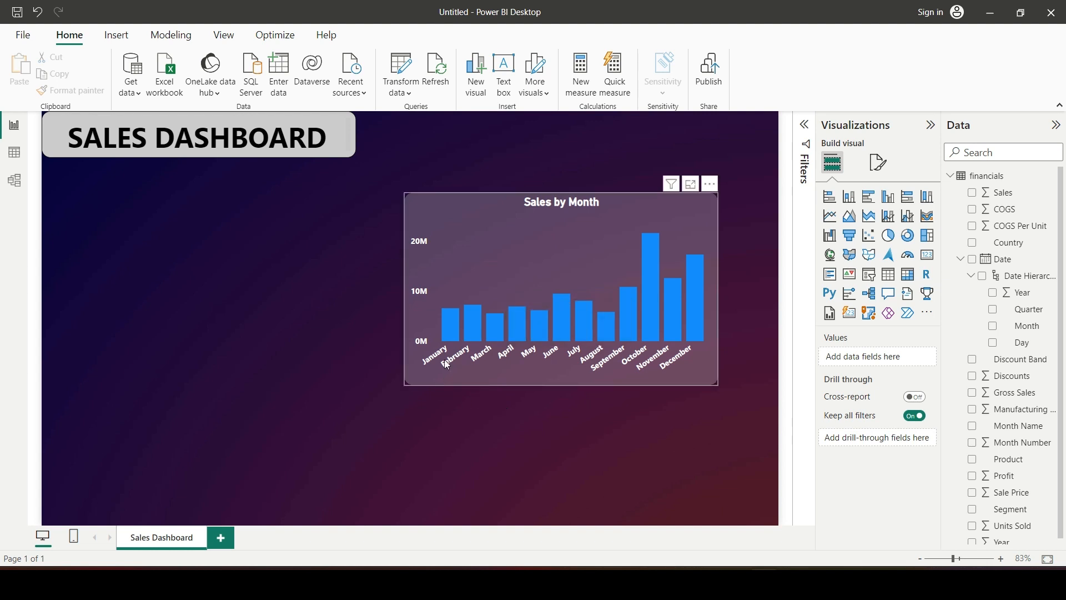
{"action": "mouse_move", "coordinate": [448, 320]}
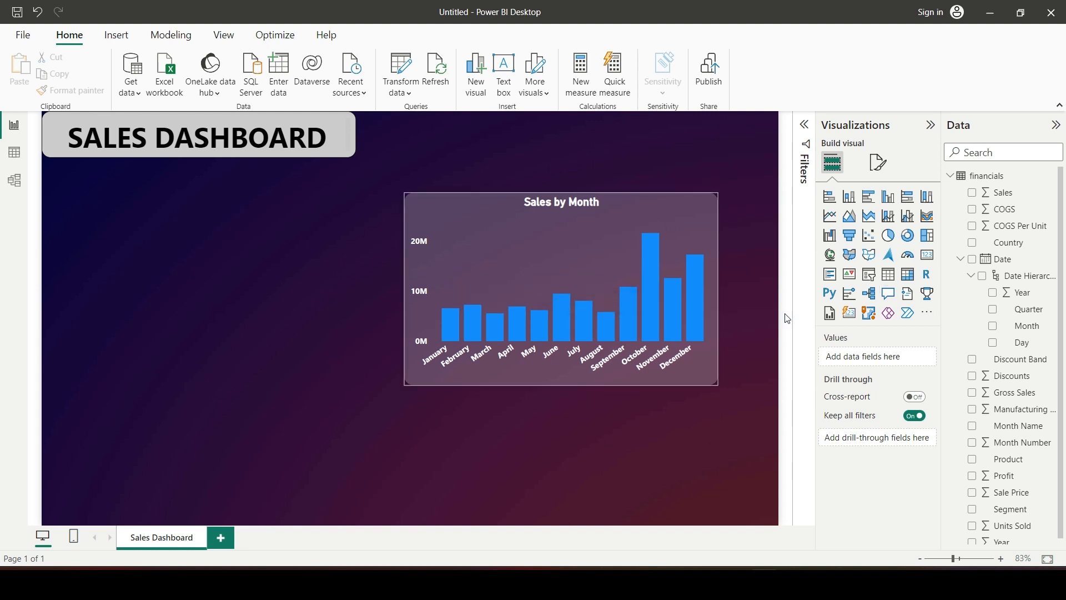
Step: Turn on data labels for the Sales by Month chart and format their values in bold white at size 10
{"action": "left_click", "coordinate": [662, 228]}
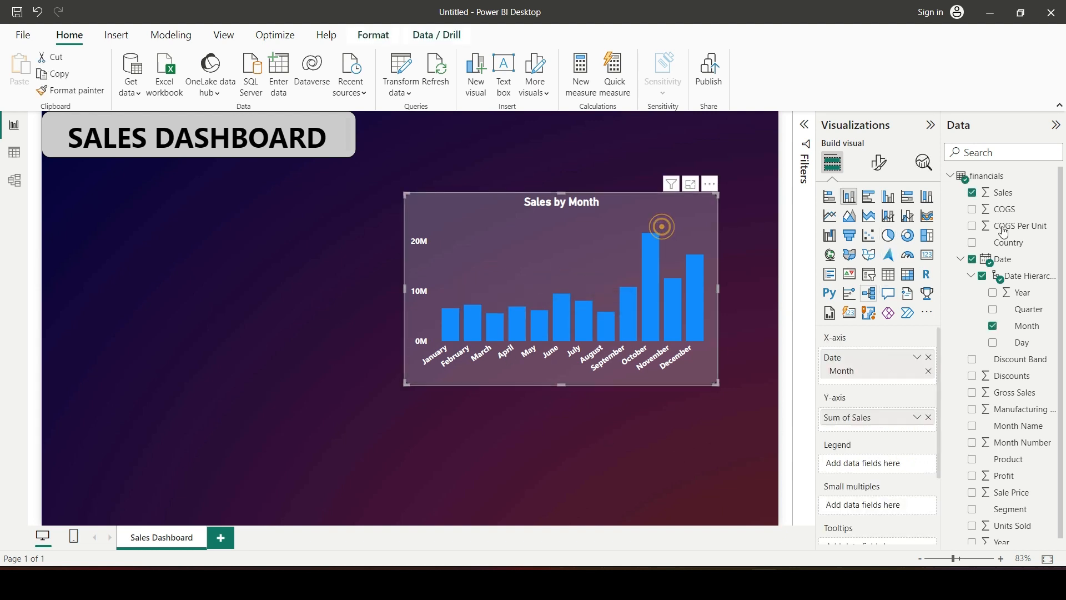
{"action": "left_click", "coordinate": [879, 173]}
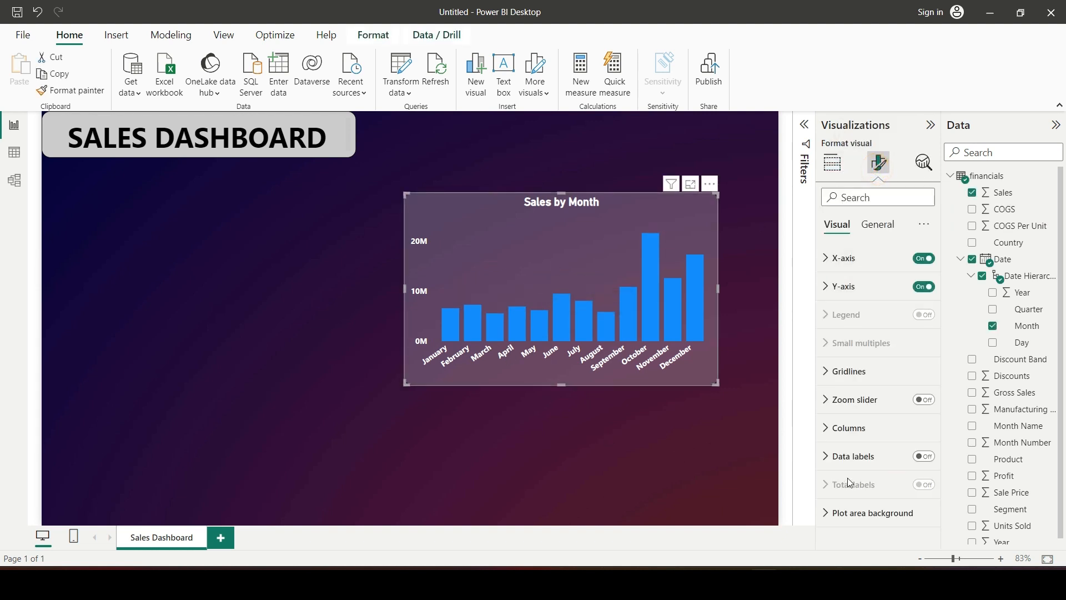
{"action": "left_click", "coordinate": [925, 456]}
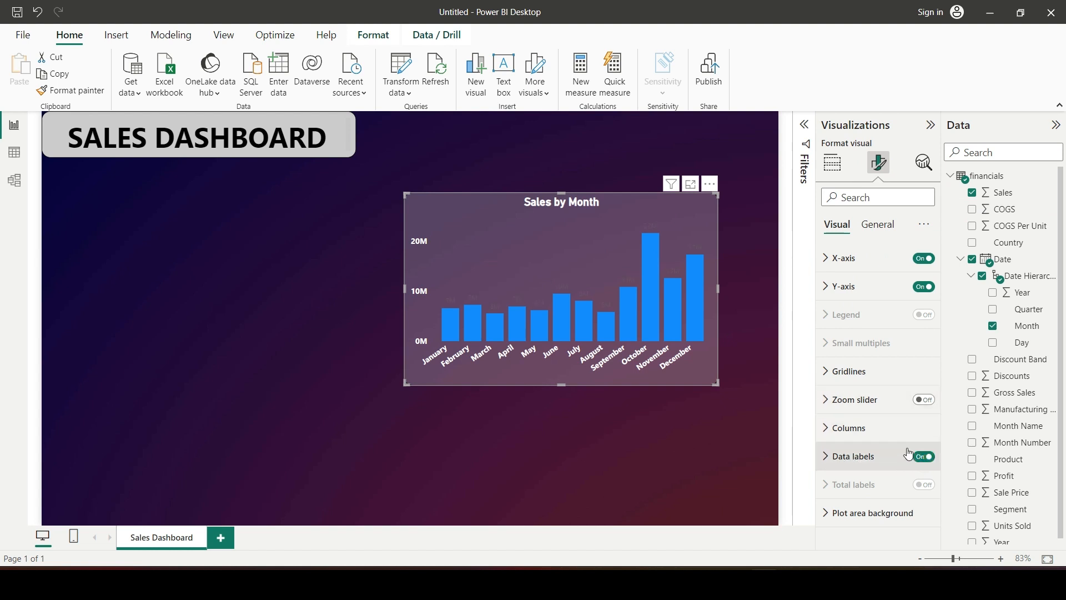
{"action": "left_click", "coordinate": [839, 460]}
{"action": "scroll", "coordinate": [839, 460], "scroll_direction": "down", "scroll_amount": 5}
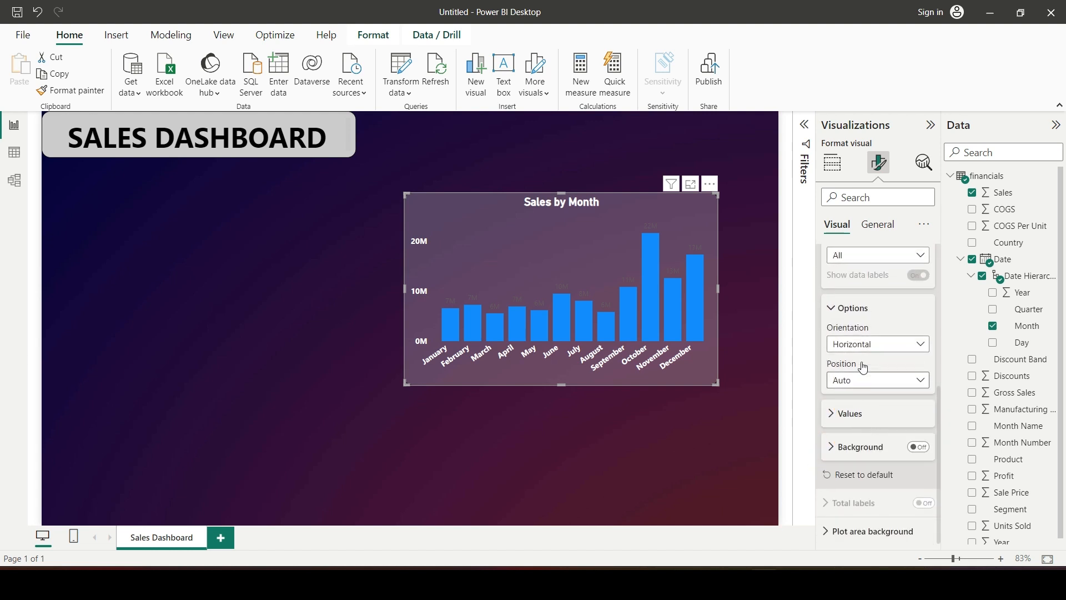
{"action": "left_click", "coordinate": [831, 414]}
{"action": "scroll", "coordinate": [900, 404], "scroll_direction": "down", "scroll_amount": 3}
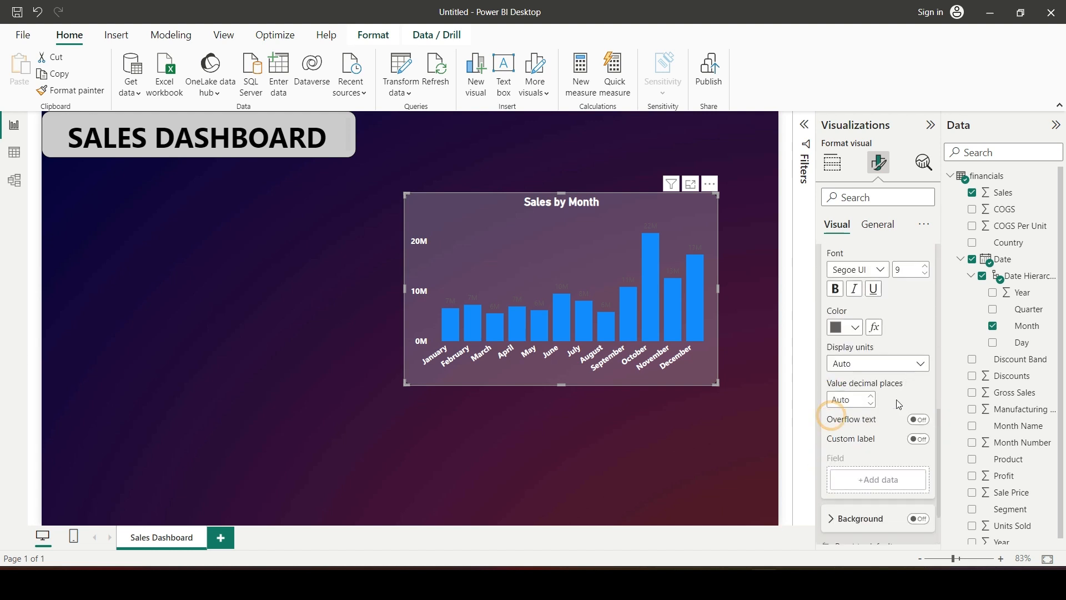
{"action": "left_click", "coordinate": [926, 270]}
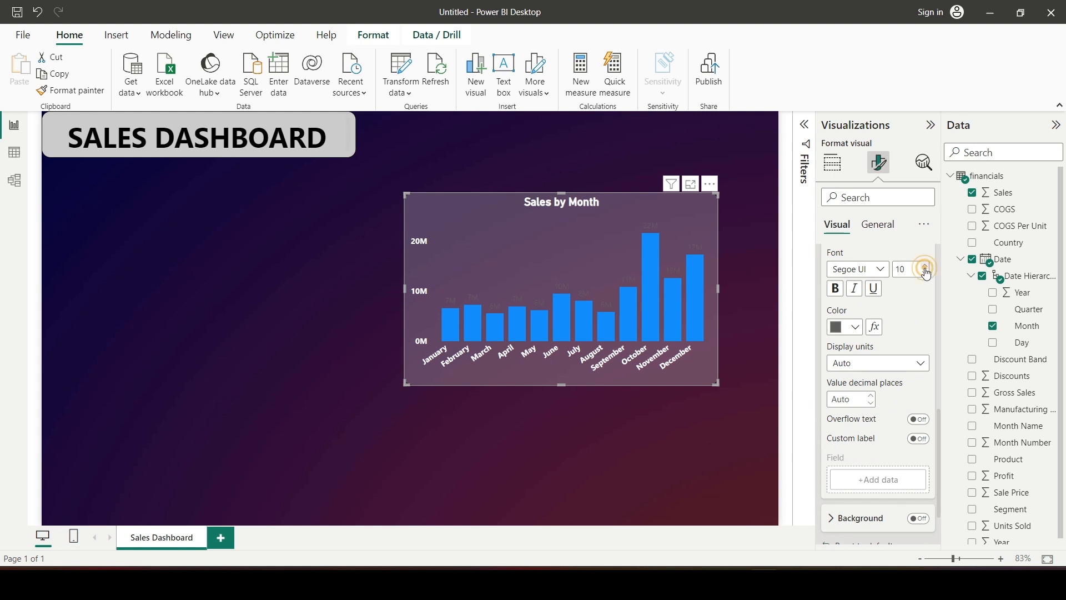
{"action": "left_click", "coordinate": [835, 288]}
{"action": "left_click", "coordinate": [854, 327]}
{"action": "left_click", "coordinate": [840, 110]}
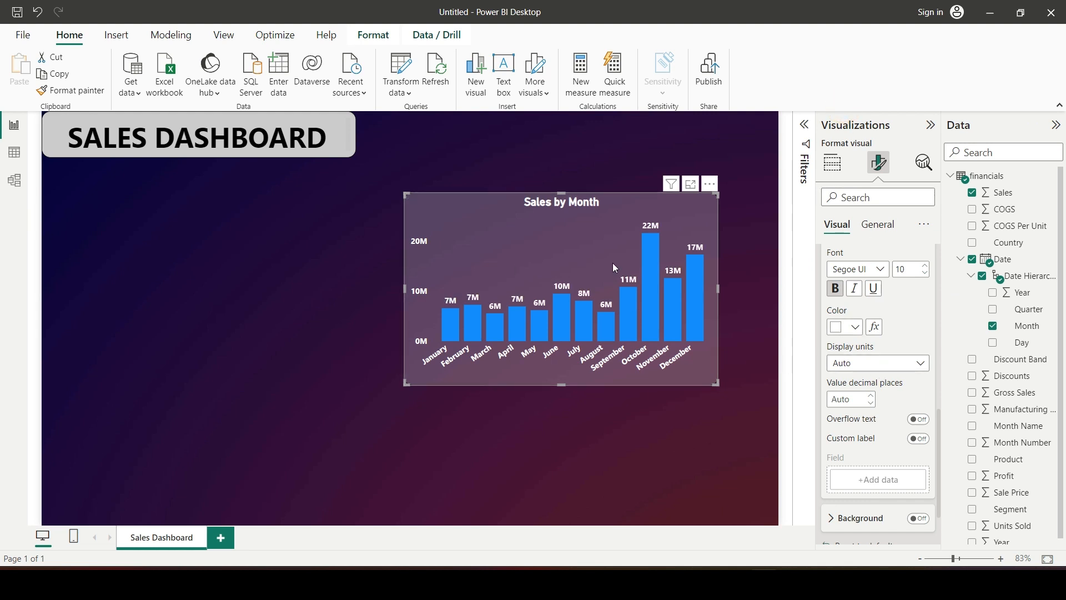
{"action": "left_click", "coordinate": [724, 455]}
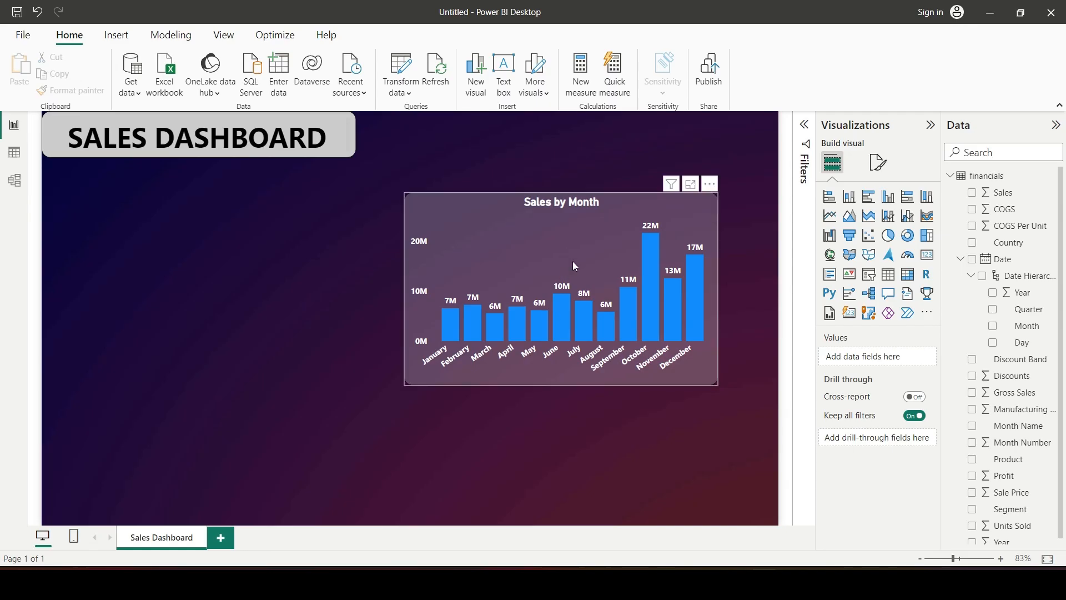
Step: Move the Sales by Month chart down and slightly right on the canvas, and set its default column color to orange
{"action": "left_click", "coordinate": [565, 247]}
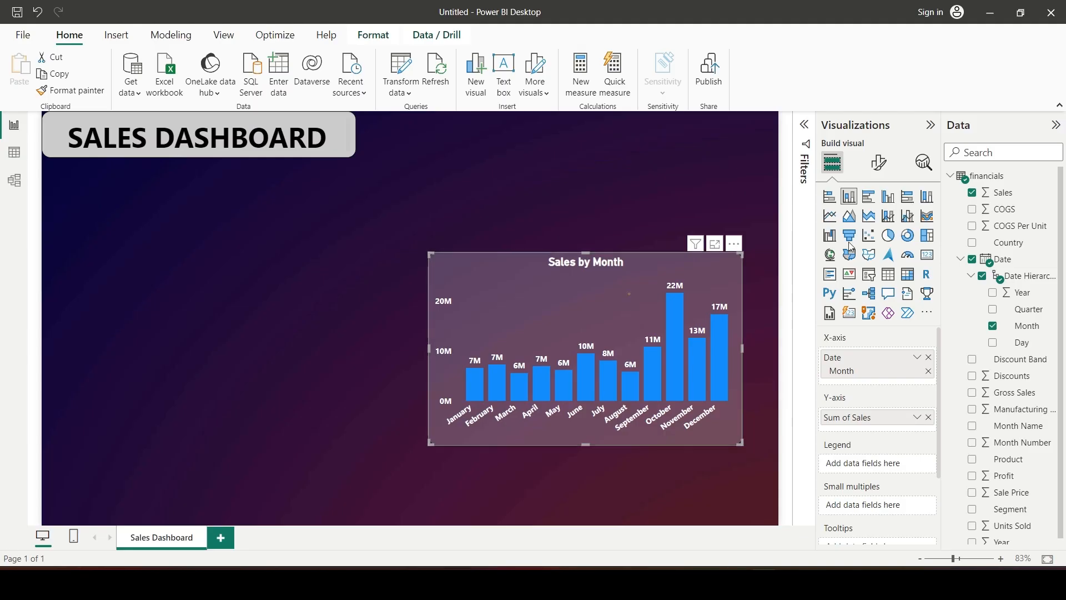
{"action": "left_click", "coordinate": [877, 162]}
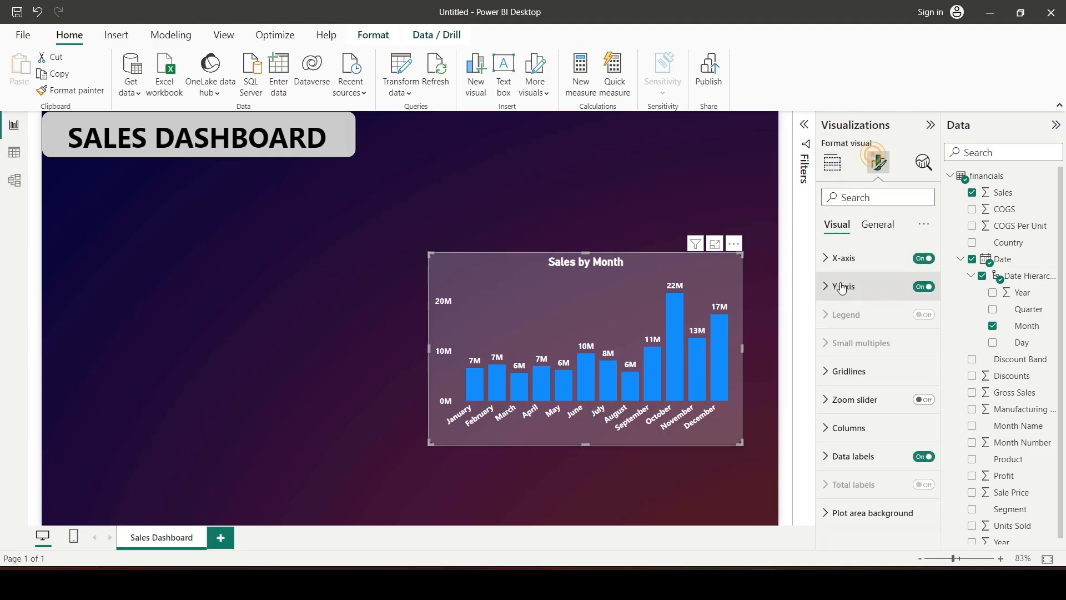
{"action": "left_click", "coordinate": [877, 224]}
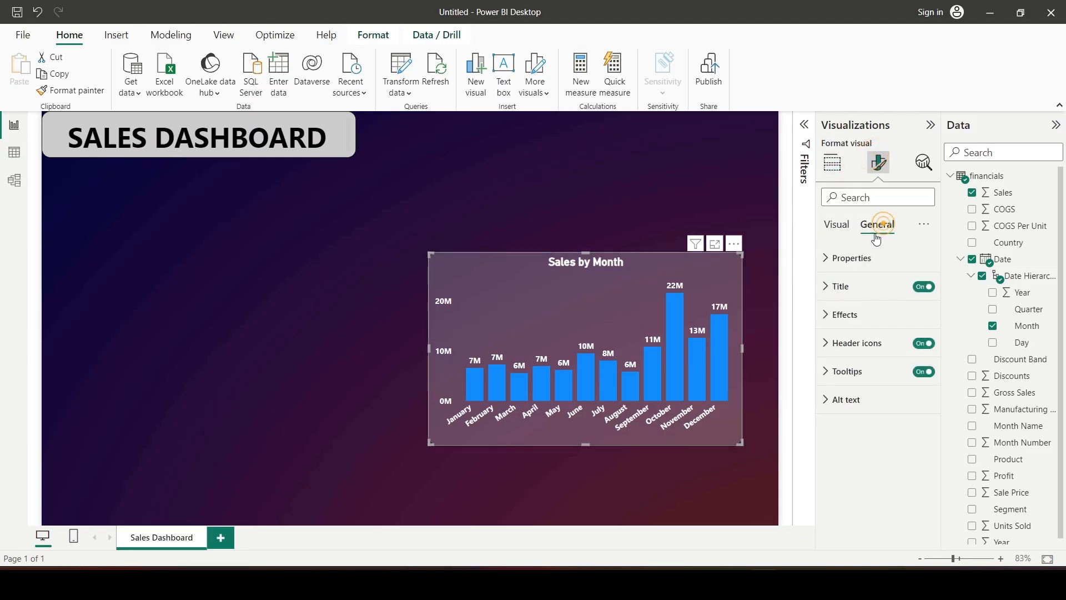
{"action": "left_click", "coordinate": [838, 224]}
{"action": "left_click", "coordinate": [847, 426]}
{"action": "scroll", "coordinate": [844, 422], "scroll_direction": "down", "scroll_amount": 3}
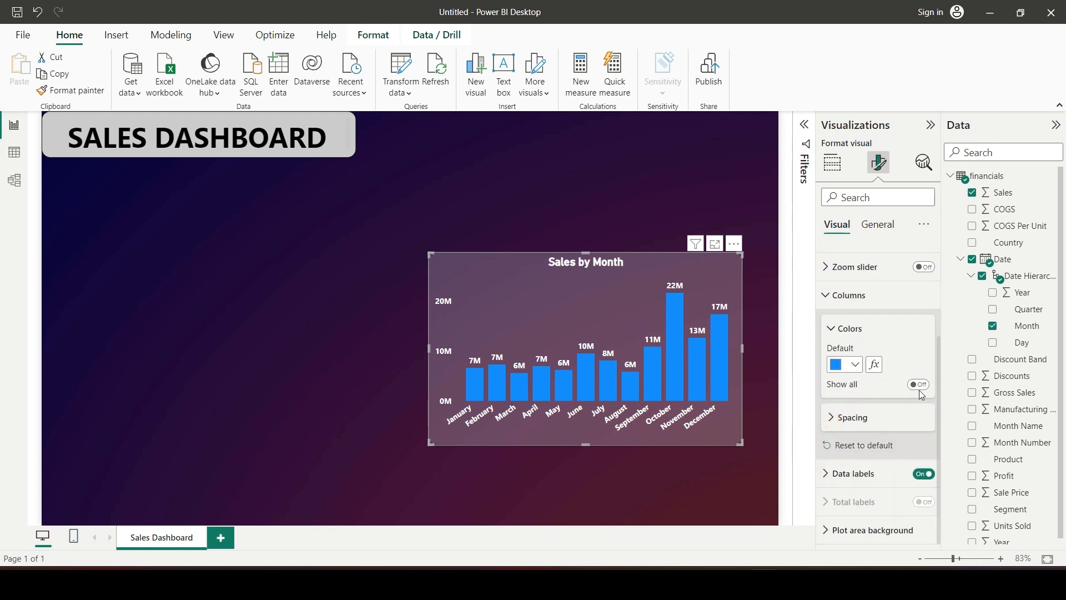
{"action": "left_click", "coordinate": [855, 364]}
{"action": "left_click", "coordinate": [927, 147]}
Step: Show the individual month colors, set the February and March columns to orange, and hide the month colors again
{"action": "left_click", "coordinate": [919, 385]}
{"action": "scroll", "coordinate": [888, 389], "scroll_direction": "down", "scroll_amount": 2}
{"action": "left_click", "coordinate": [855, 367]}
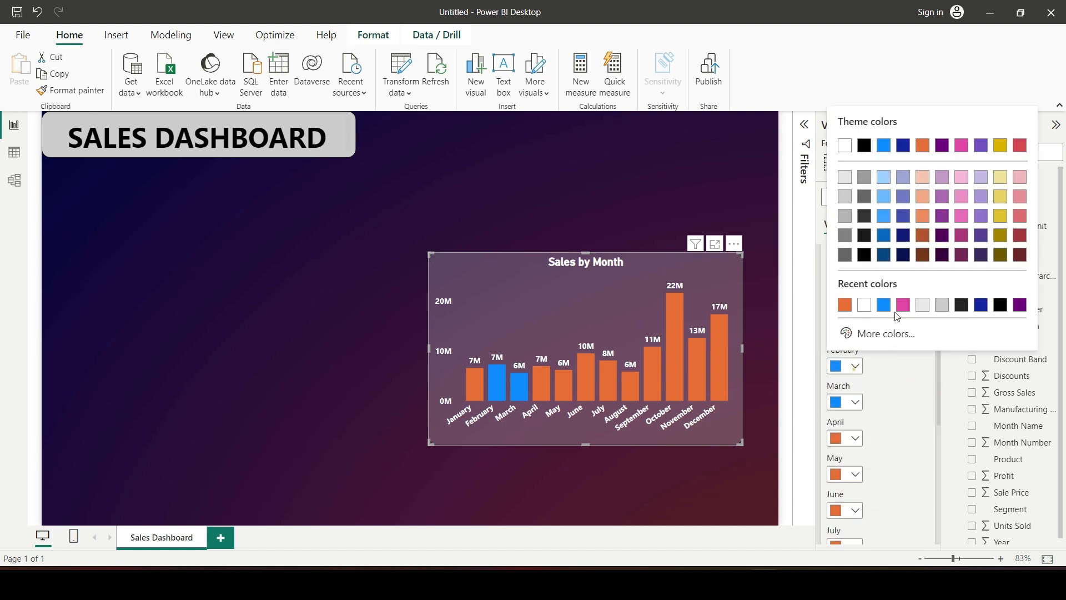
{"action": "left_click", "coordinate": [922, 145]}
{"action": "left_click", "coordinate": [855, 402]}
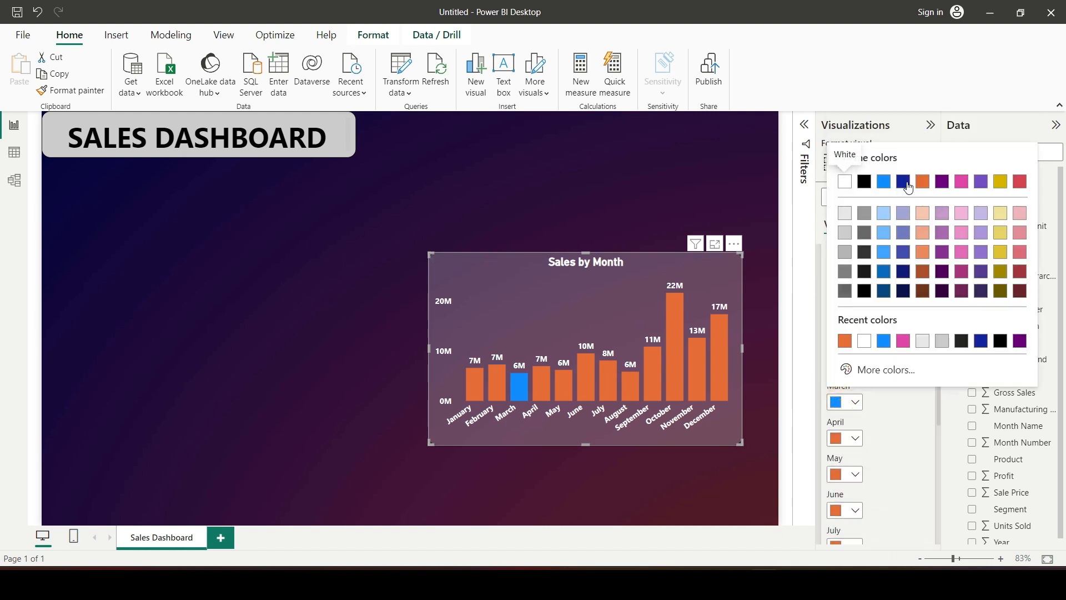
{"action": "left_click", "coordinate": [924, 184]}
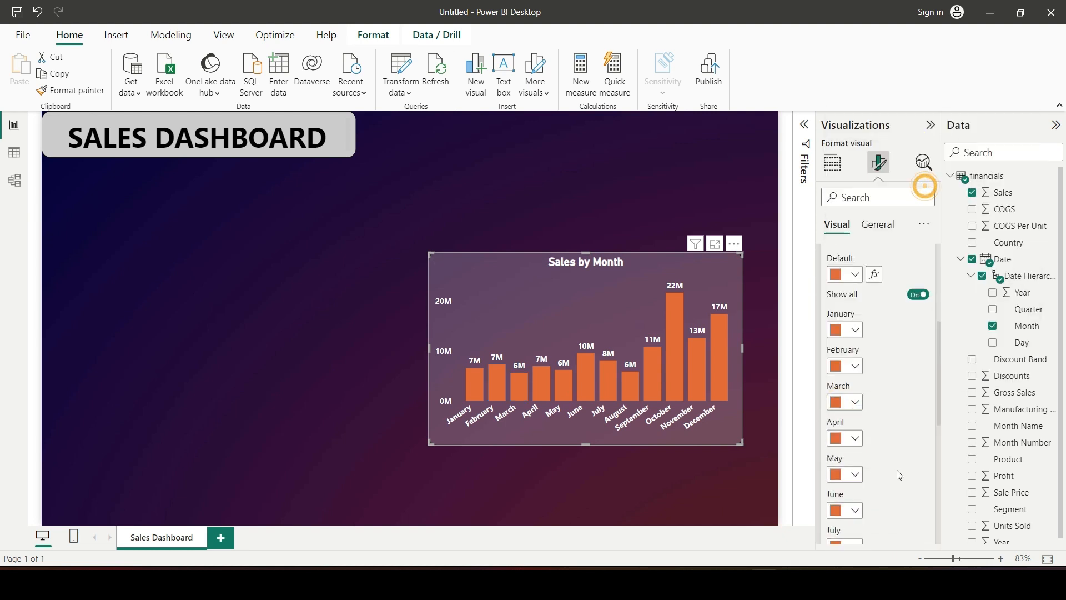
{"action": "left_click", "coordinate": [919, 295]}
{"action": "left_click", "coordinate": [602, 223]}
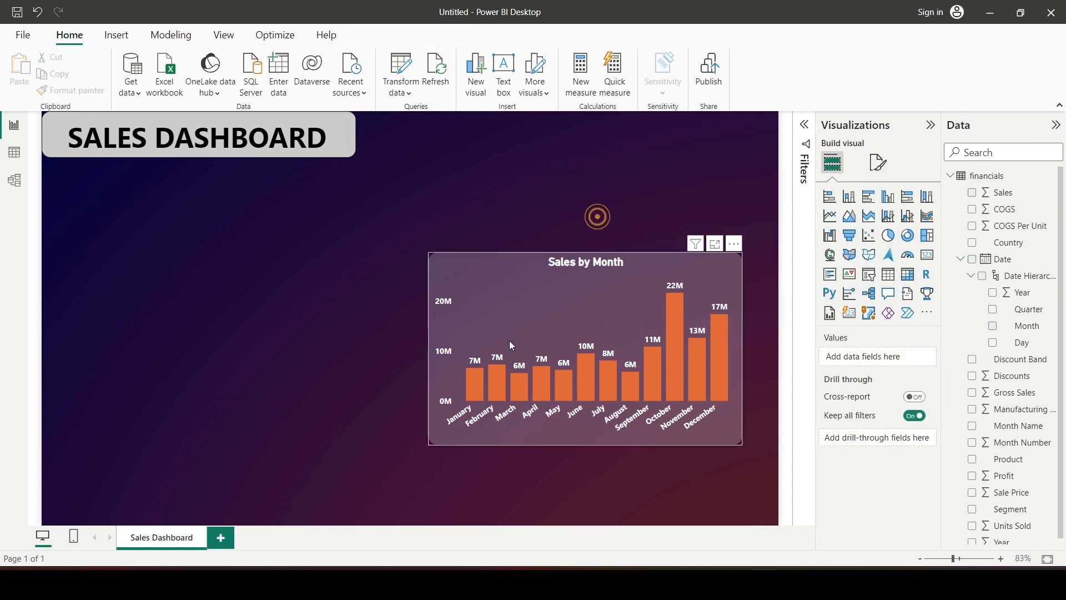
Step: Shrink the Sales by Month chart from its upper and left edges and move it to the middle of the canvas
{"action": "left_click", "coordinate": [619, 287]}
{"action": "left_click_drag", "start_coordinate": [580, 252], "coordinate": [585, 291]}
{"action": "left_click_drag", "start_coordinate": [429, 367], "coordinate": [511, 367]}
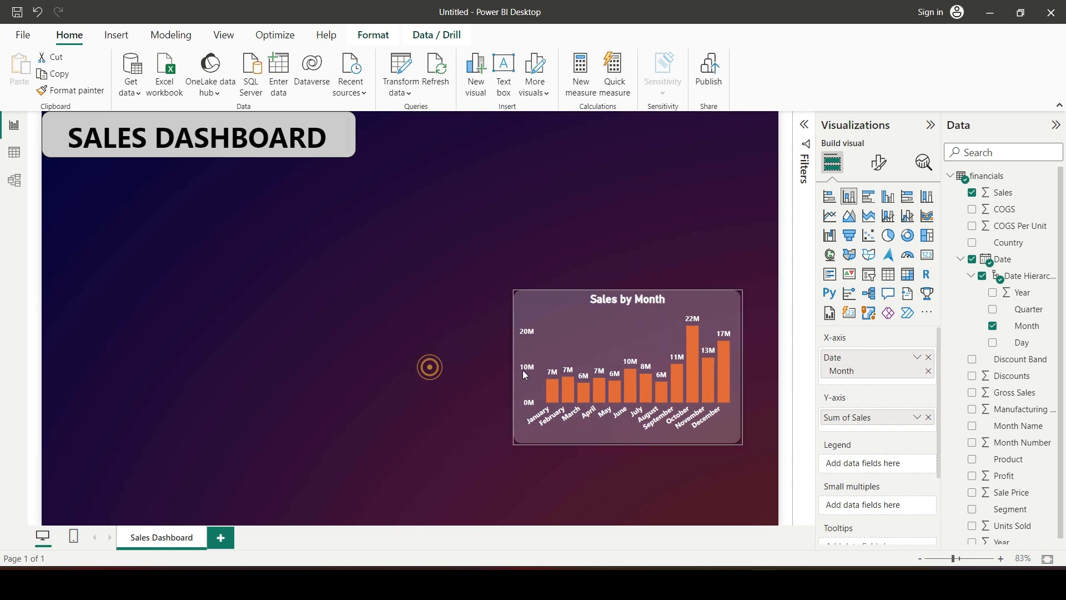
{"action": "left_click_drag", "start_coordinate": [562, 311], "coordinate": [441, 241]}
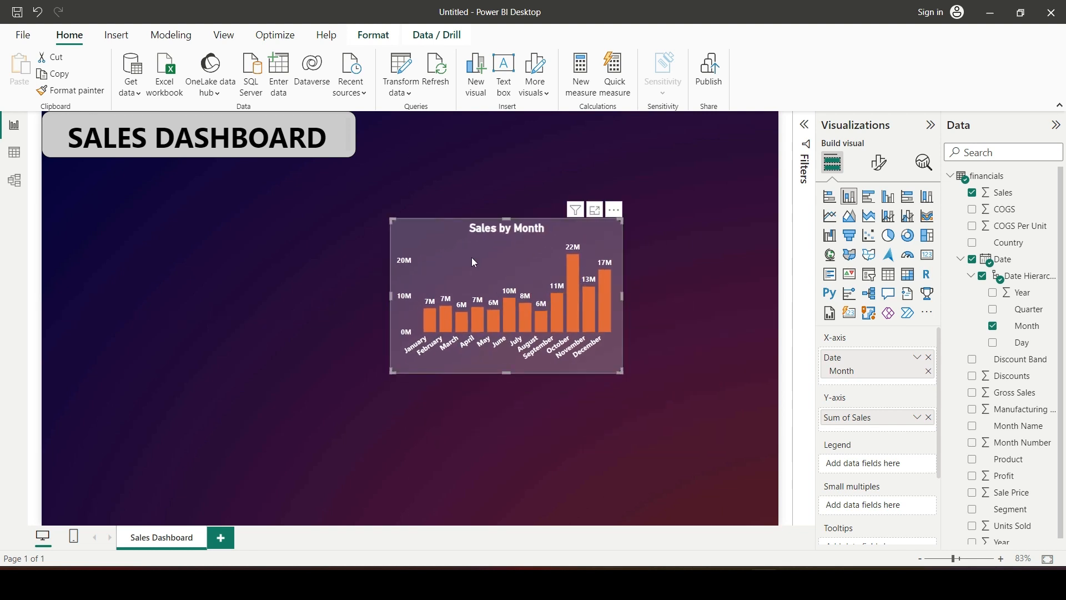
Step: Switch to Power BI Dashboard 3.pdf to examine the finished dashboard's chart layout, and return to the Power BI report
{"action": "key", "text": "alt+Tab"}
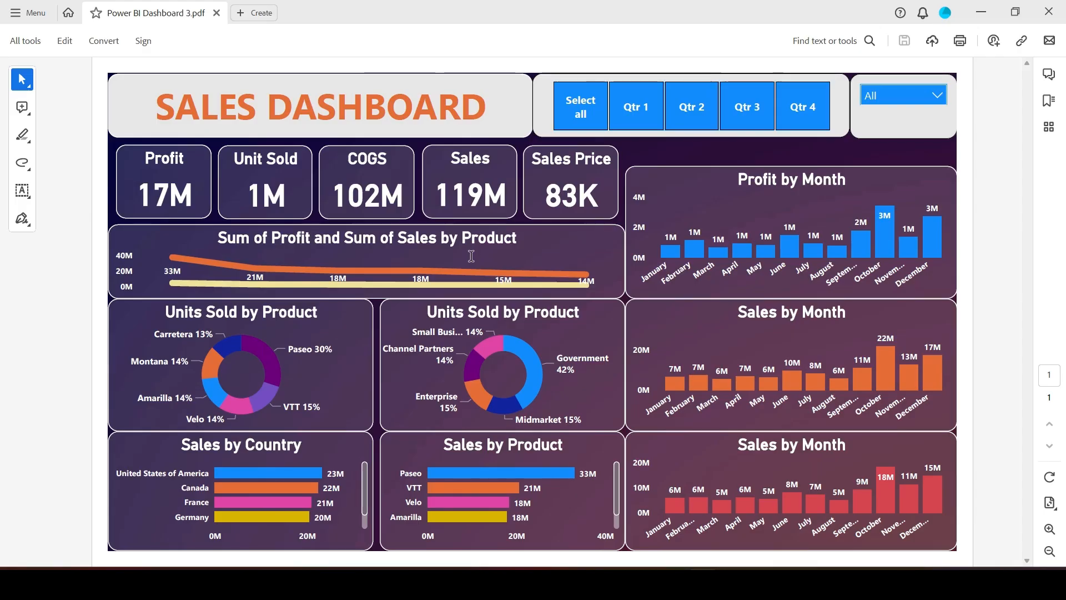
{"action": "key", "text": "alt+Tab"}
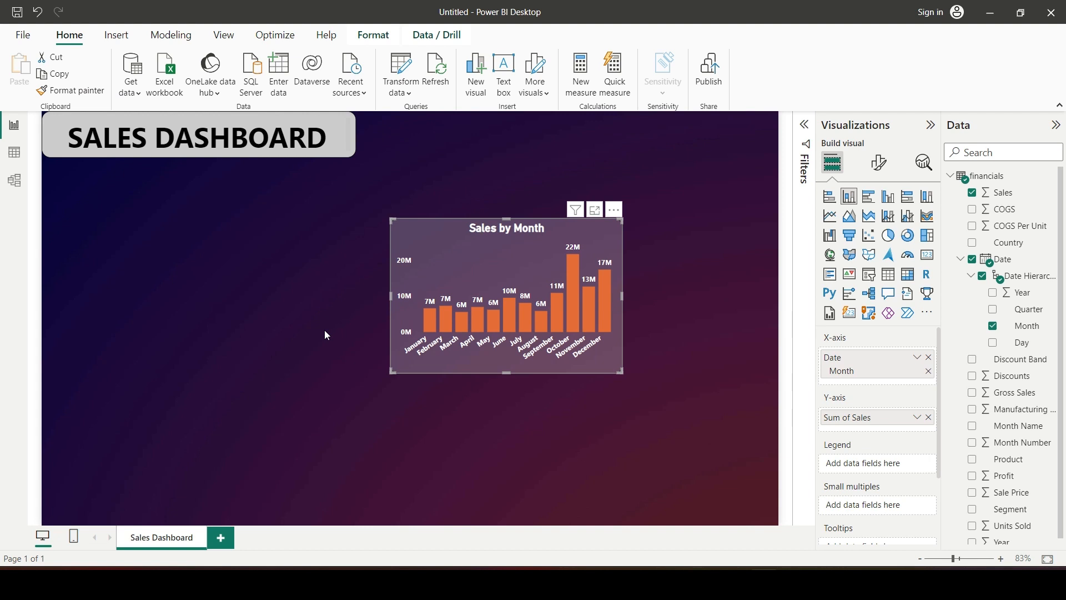
{"action": "left_click", "coordinate": [325, 330]}
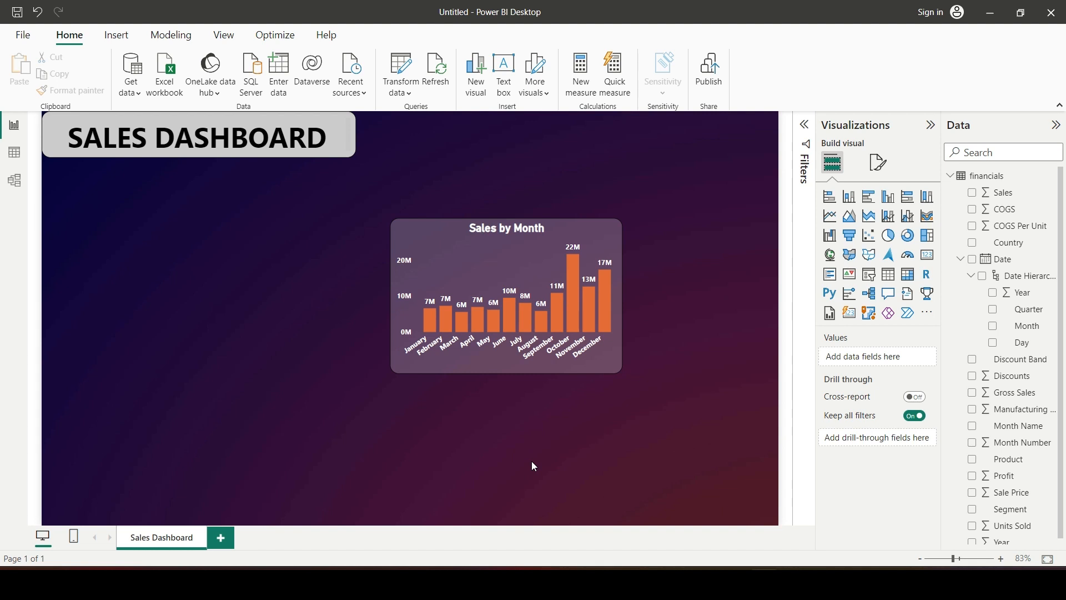
Step: Duplicate the Sales by Month chart and place the copy on the canvas to the left of the original
{"action": "left_click", "coordinate": [473, 274]}
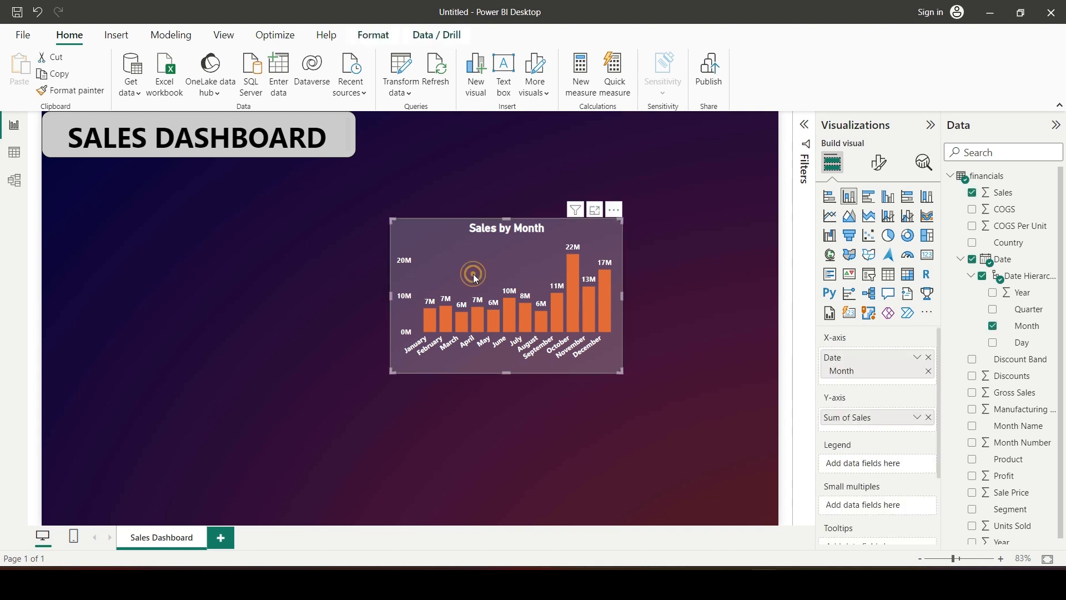
{"action": "key", "text": "ctrl+c"}
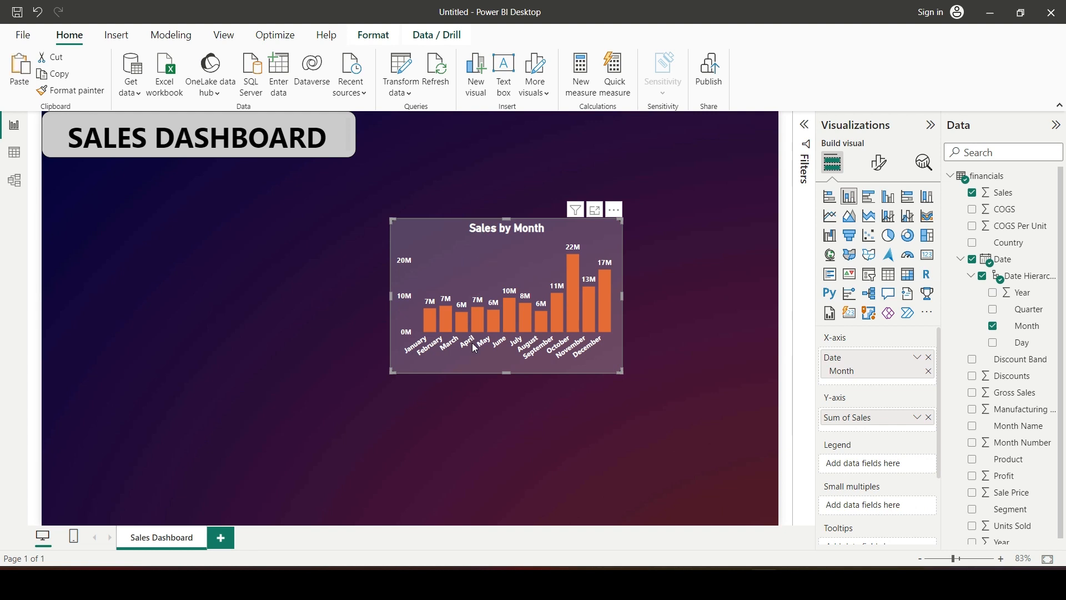
{"action": "key", "text": "ctrl+v"}
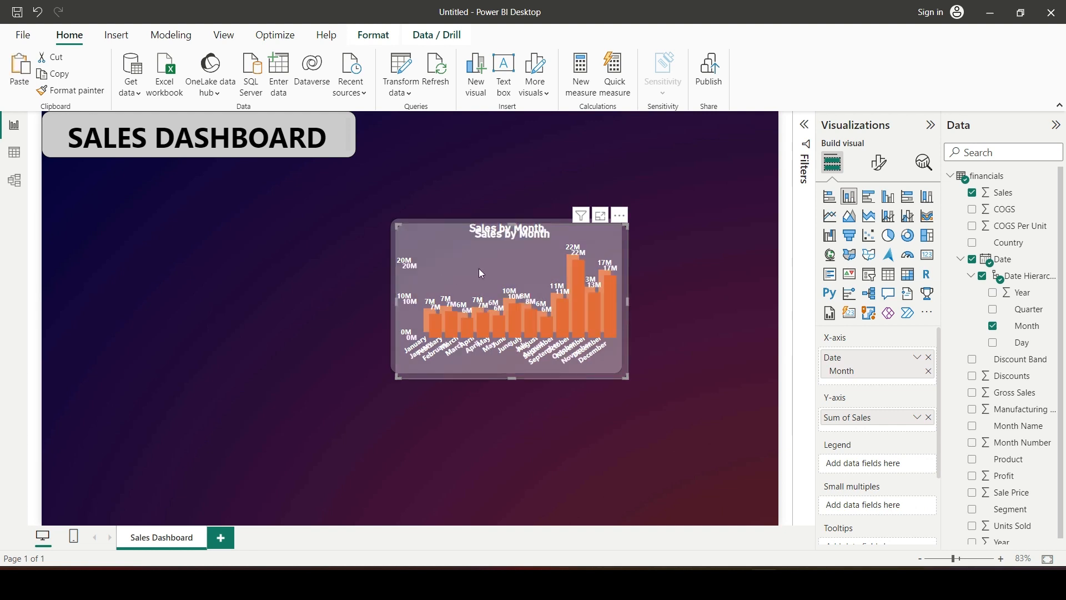
{"action": "left_click_drag", "start_coordinate": [482, 273], "coordinate": [208, 286]}
{"action": "left_click_drag", "start_coordinate": [527, 244], "coordinate": [601, 225]}
{"action": "left_click_drag", "start_coordinate": [241, 275], "coordinate": [305, 290]}
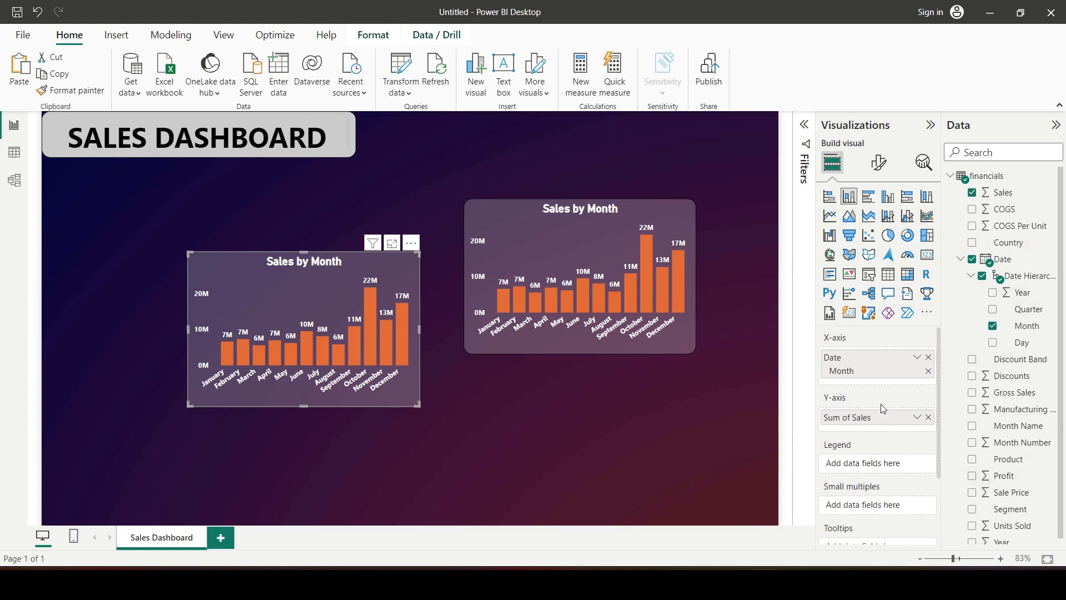
Step: Replace Sales with Profit on the copied chart's Y-axis and set its default column color to the theme blue
{"action": "left_click", "coordinate": [928, 417]}
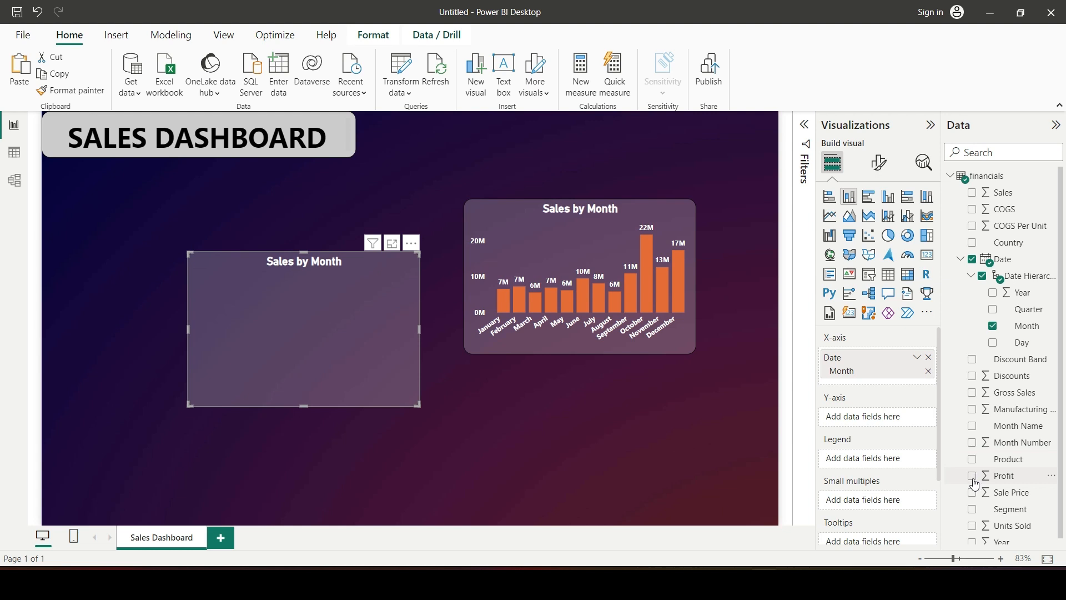
{"action": "left_click_drag", "start_coordinate": [972, 476], "coordinate": [862, 417]}
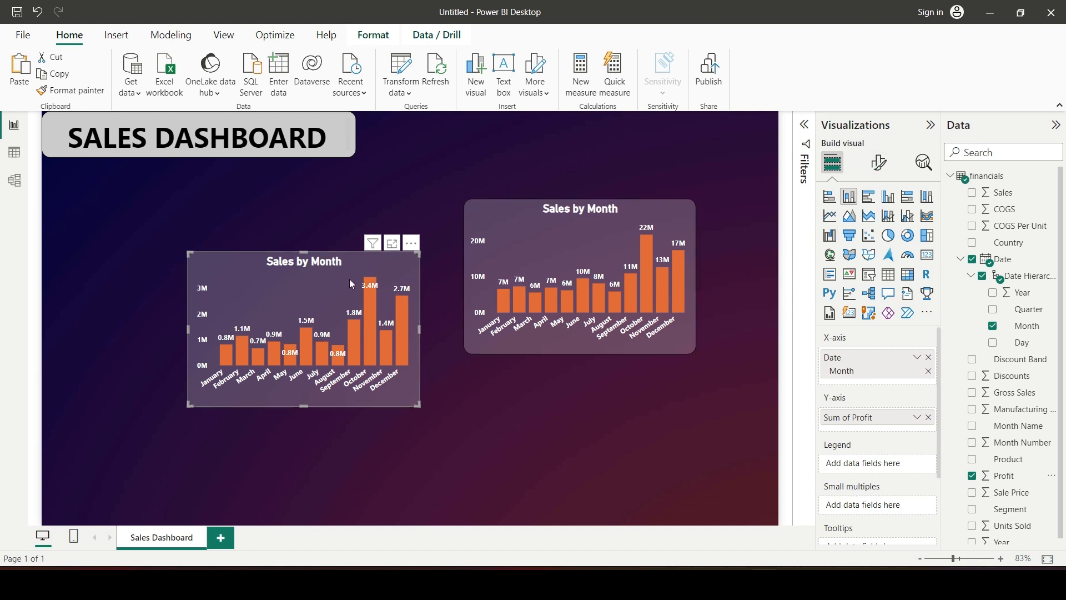
{"action": "left_click", "coordinate": [879, 162]}
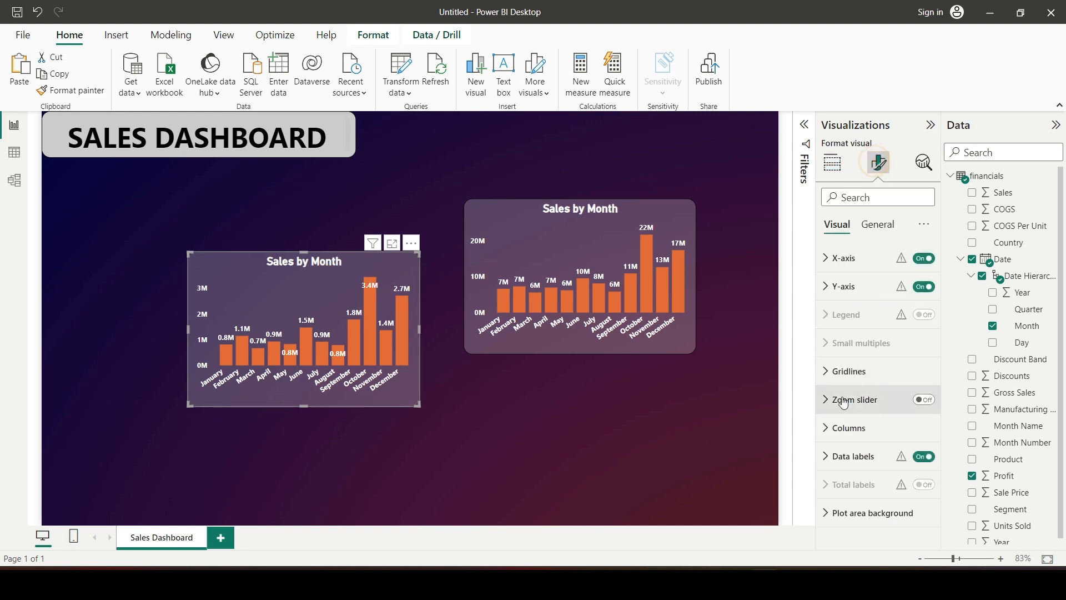
{"action": "left_click", "coordinate": [849, 428]}
{"action": "scroll", "coordinate": [874, 428], "scroll_direction": "down", "scroll_amount": 3}
{"action": "left_click", "coordinate": [855, 364]}
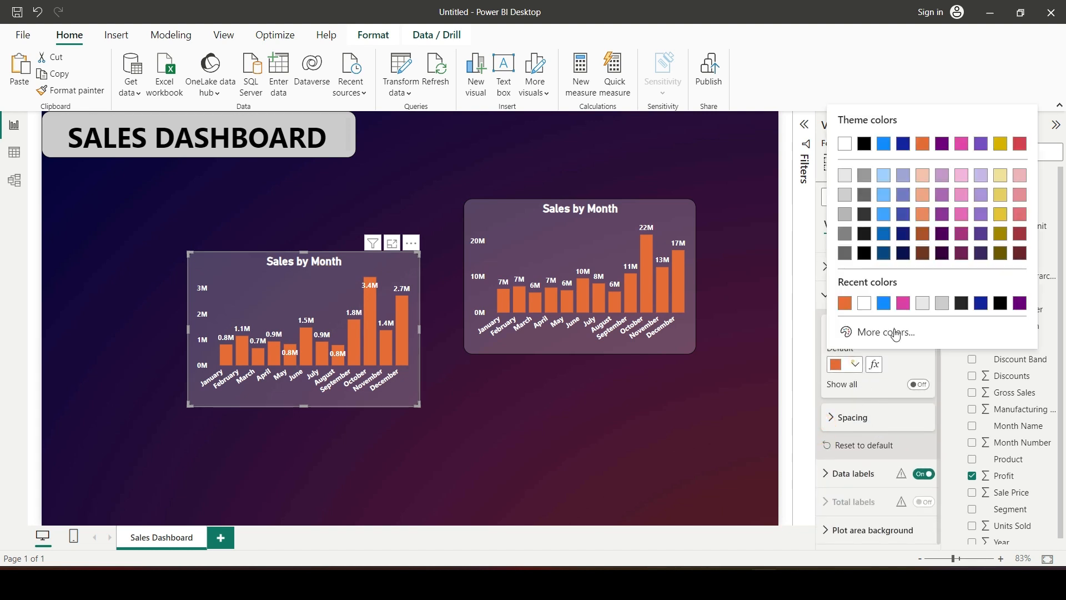
{"action": "left_click", "coordinate": [882, 143]}
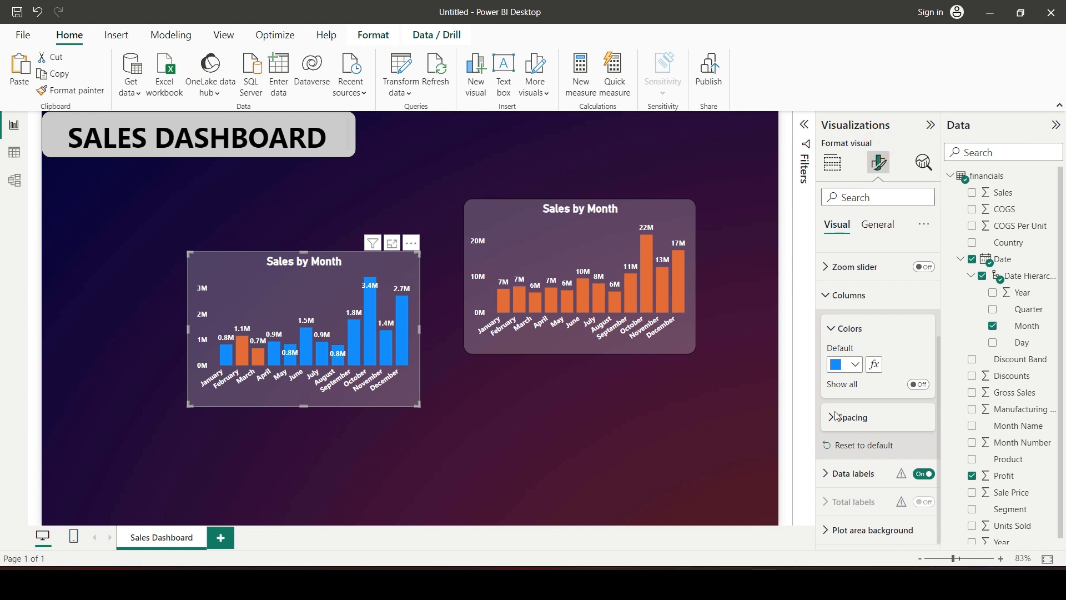
Step: Show all individual month colors of the Profit chart and set the February and March columns to the same theme blue
{"action": "left_click", "coordinate": [919, 384]}
{"action": "scroll", "coordinate": [910, 388], "scroll_direction": "down", "scroll_amount": 3}
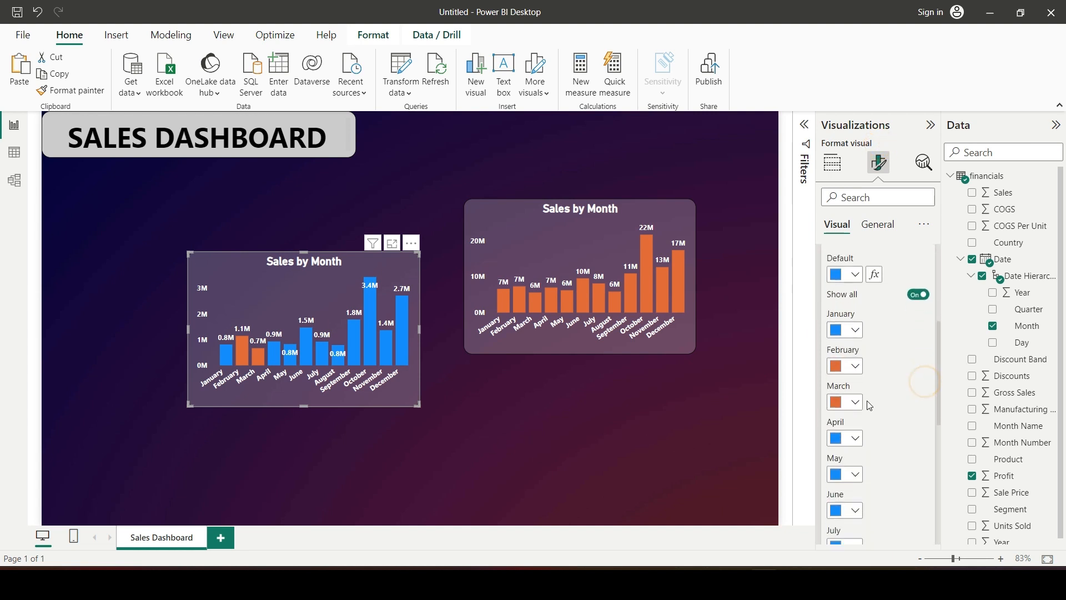
{"action": "left_click", "coordinate": [845, 366]}
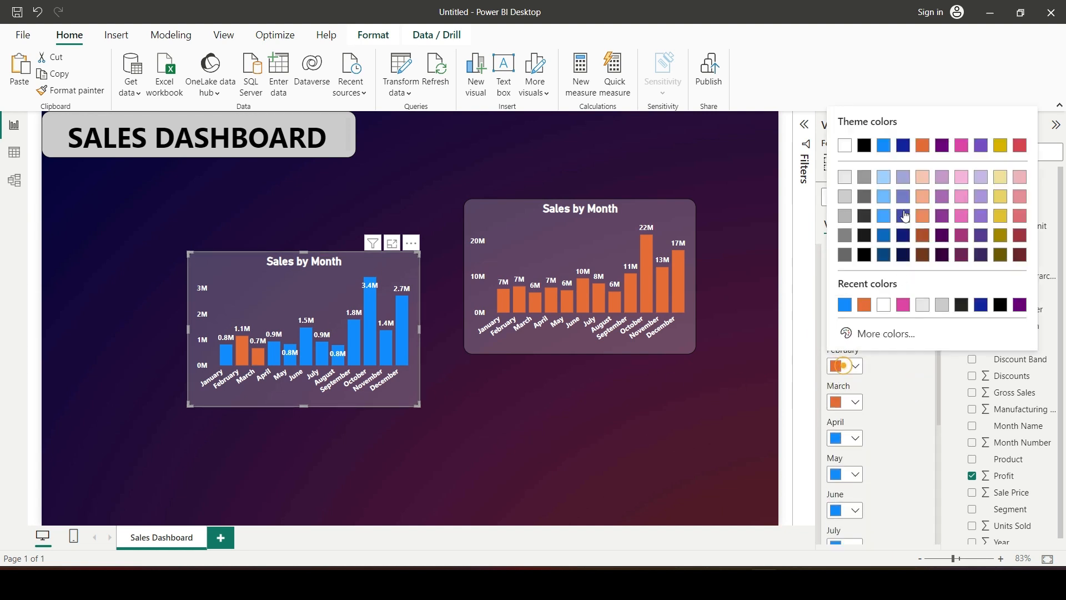
{"action": "left_click", "coordinate": [884, 147]}
{"action": "left_click", "coordinate": [847, 402]}
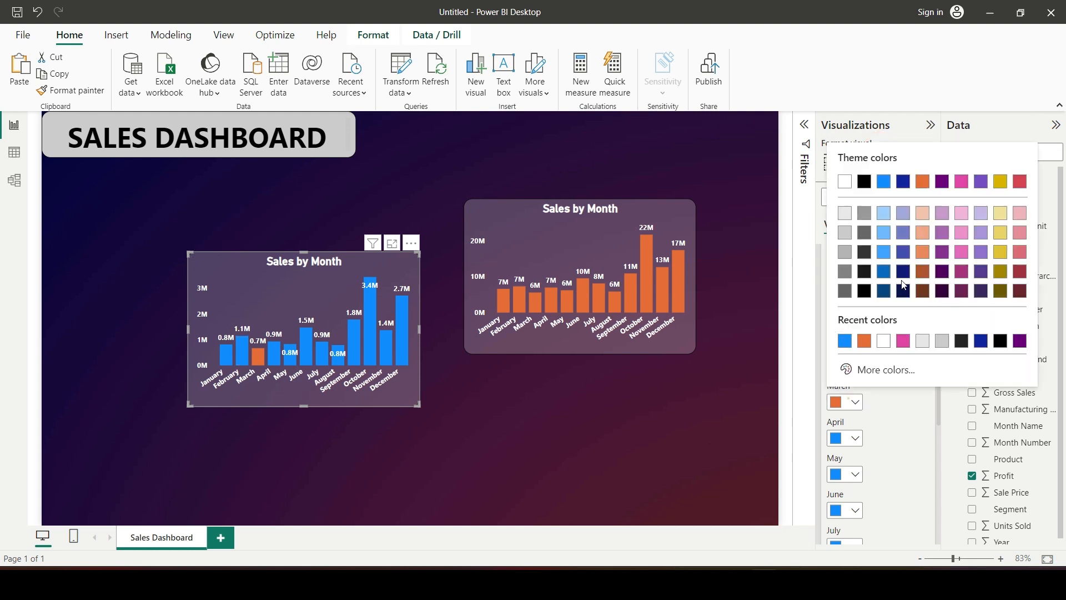
{"action": "left_click", "coordinate": [884, 181]}
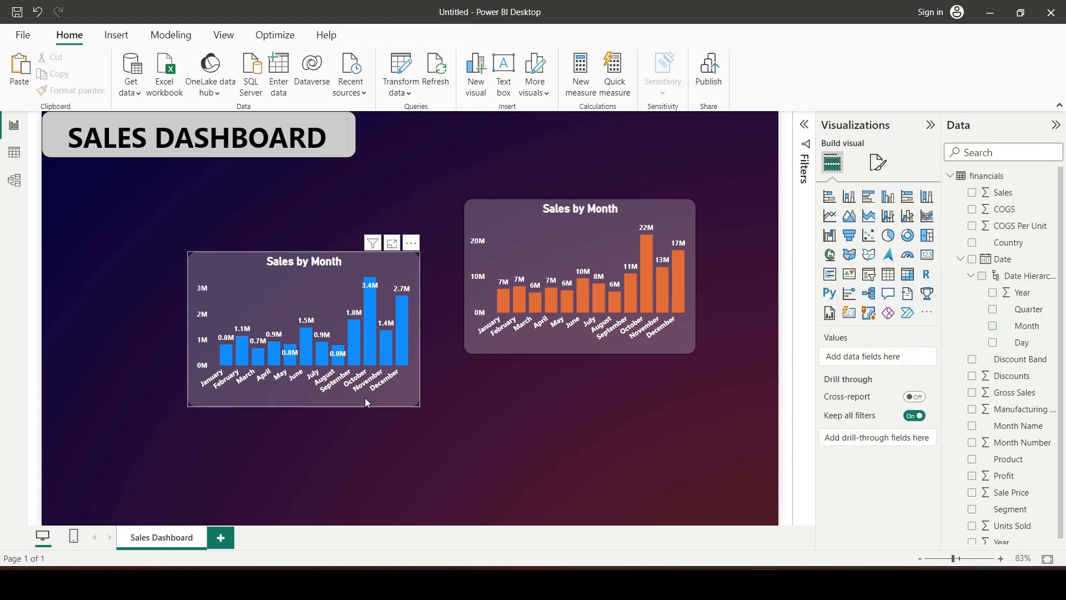
Step: Widen the blue Profit chart moderately from its left edge
{"action": "left_click", "coordinate": [276, 321]}
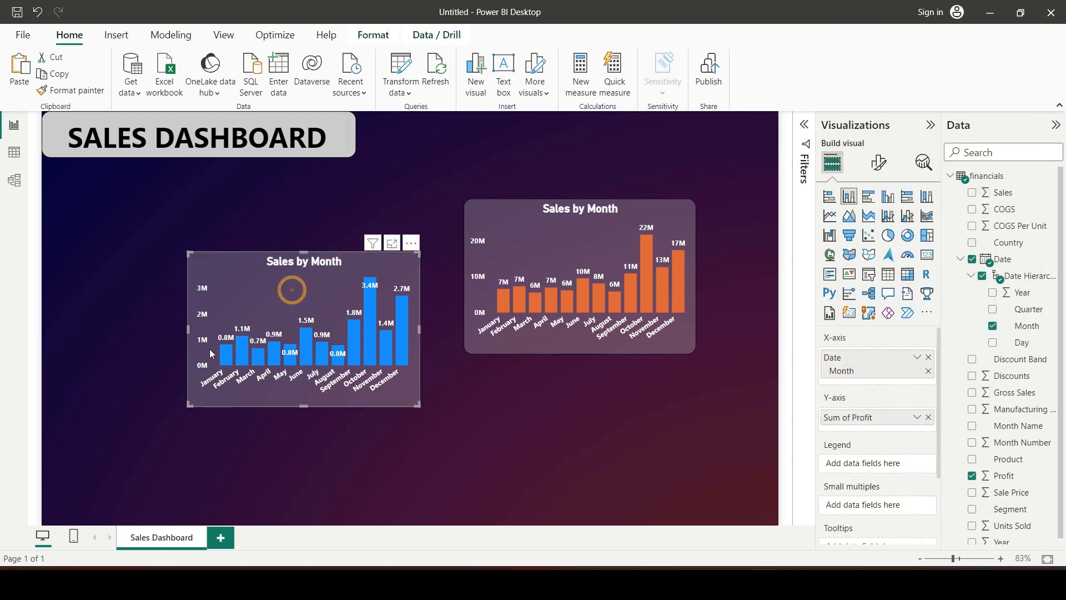
{"action": "left_click_drag", "start_coordinate": [189, 330], "coordinate": [124, 329]}
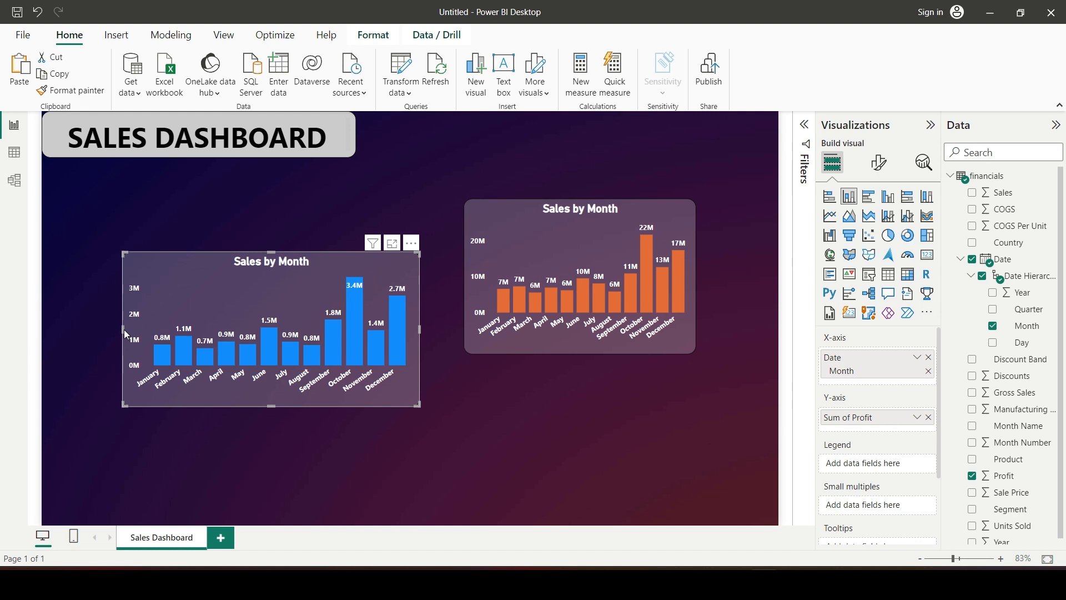
{"action": "left_click_drag", "start_coordinate": [124, 329], "coordinate": [158, 328]}
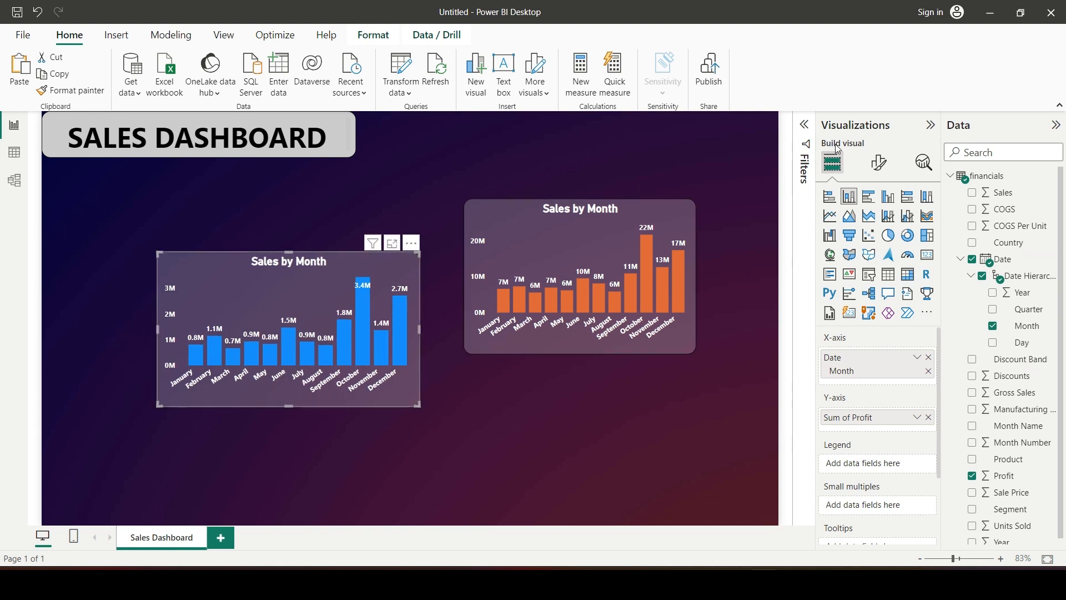
Step: Set the value decimal places of the blue Profit chart's data labels to 0
{"action": "left_click", "coordinate": [878, 162]}
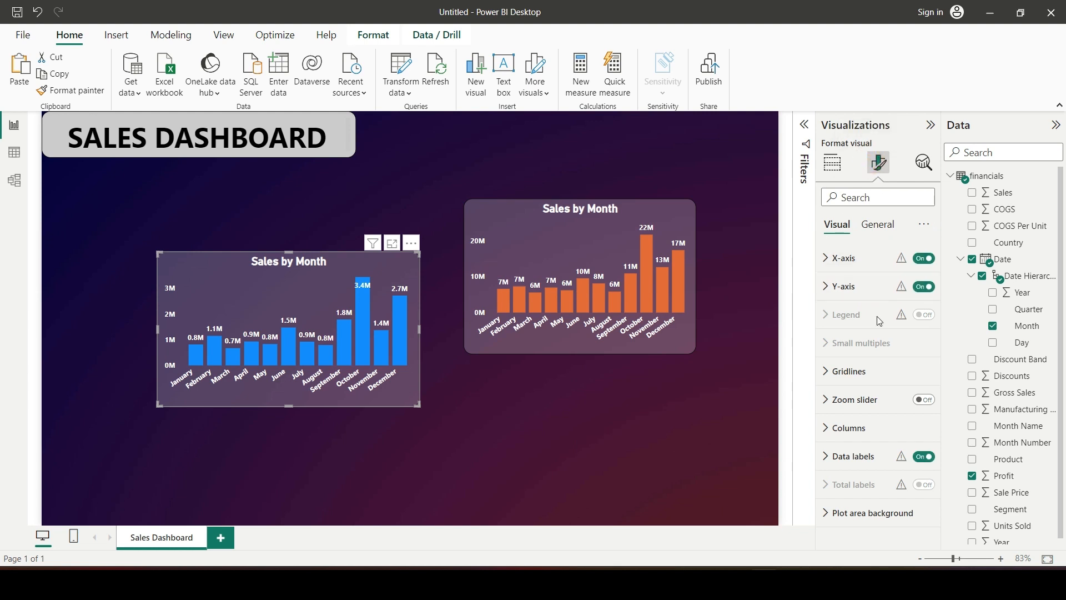
{"action": "left_click", "coordinate": [830, 456]}
{"action": "scroll", "coordinate": [828, 444], "scroll_direction": "down", "scroll_amount": 3}
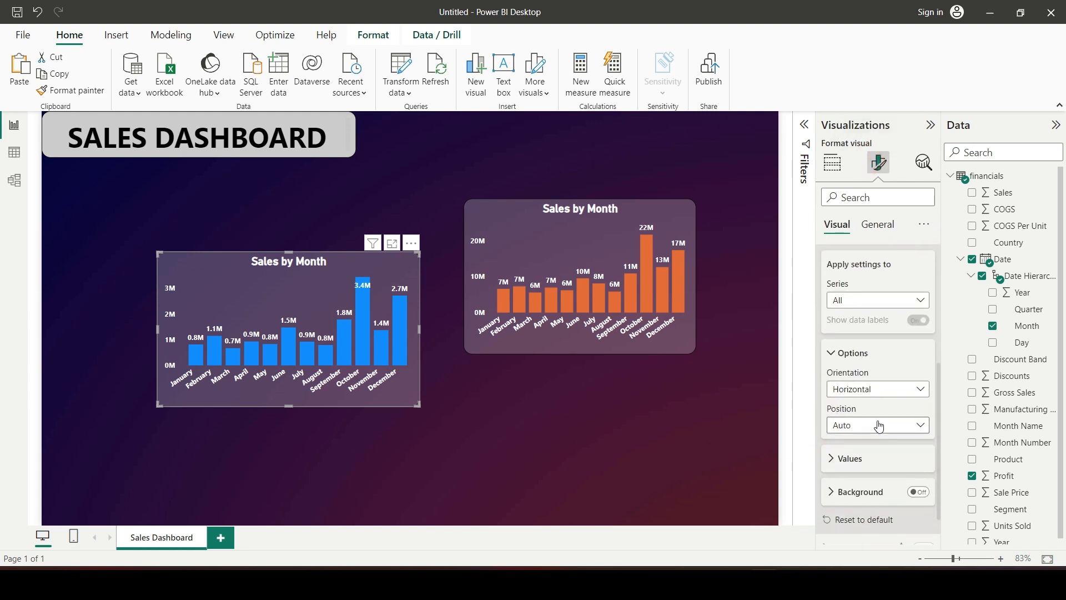
{"action": "scroll", "coordinate": [880, 426], "scroll_direction": "down", "scroll_amount": 1}
{"action": "left_click", "coordinate": [824, 425]}
{"action": "scroll", "coordinate": [830, 409], "scroll_direction": "down", "scroll_amount": 3}
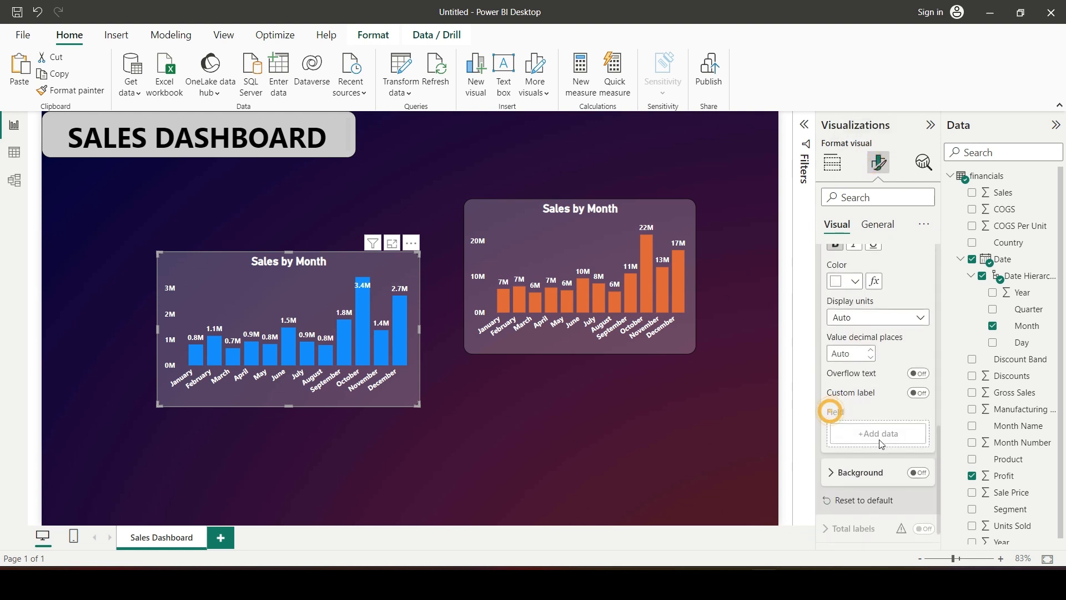
{"action": "left_click", "coordinate": [871, 357]}
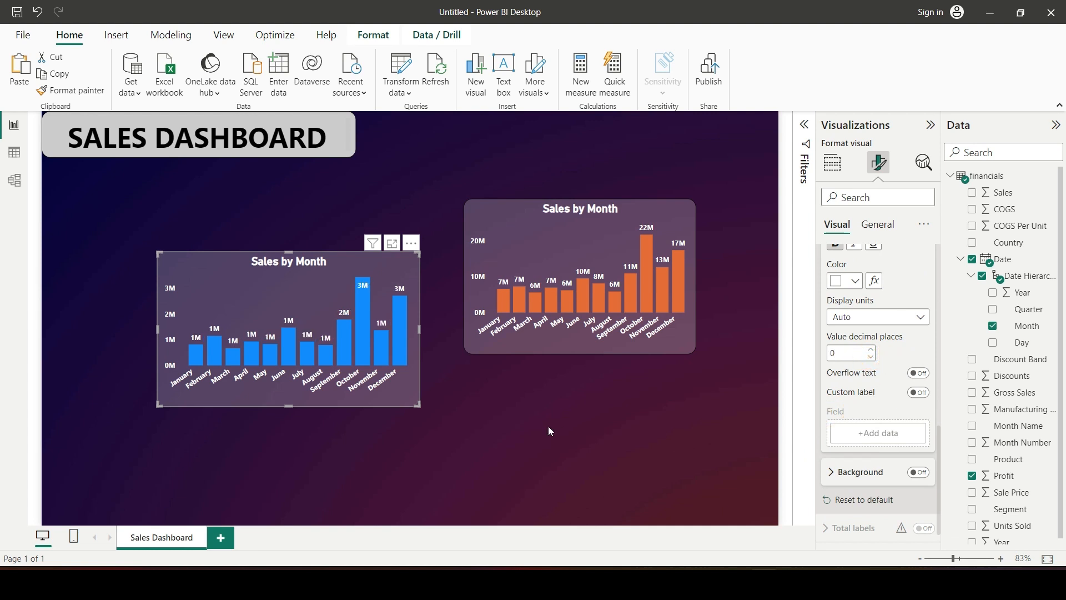
Step: Position the blue Profit chart's data labels at Inside end and extend the chart slightly at its lower edge
{"action": "scroll", "coordinate": [877, 409], "scroll_direction": "up", "scroll_amount": 1}
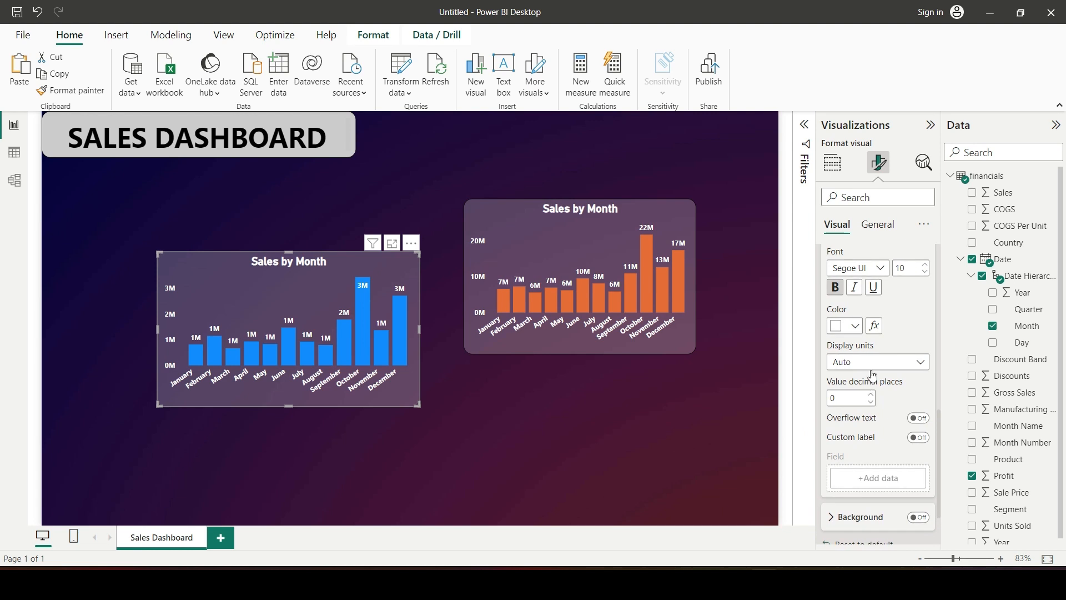
{"action": "left_click", "coordinate": [875, 366]}
{"action": "left_click", "coordinate": [874, 369]}
{"action": "scroll", "coordinate": [877, 389], "scroll_direction": "up", "scroll_amount": 5}
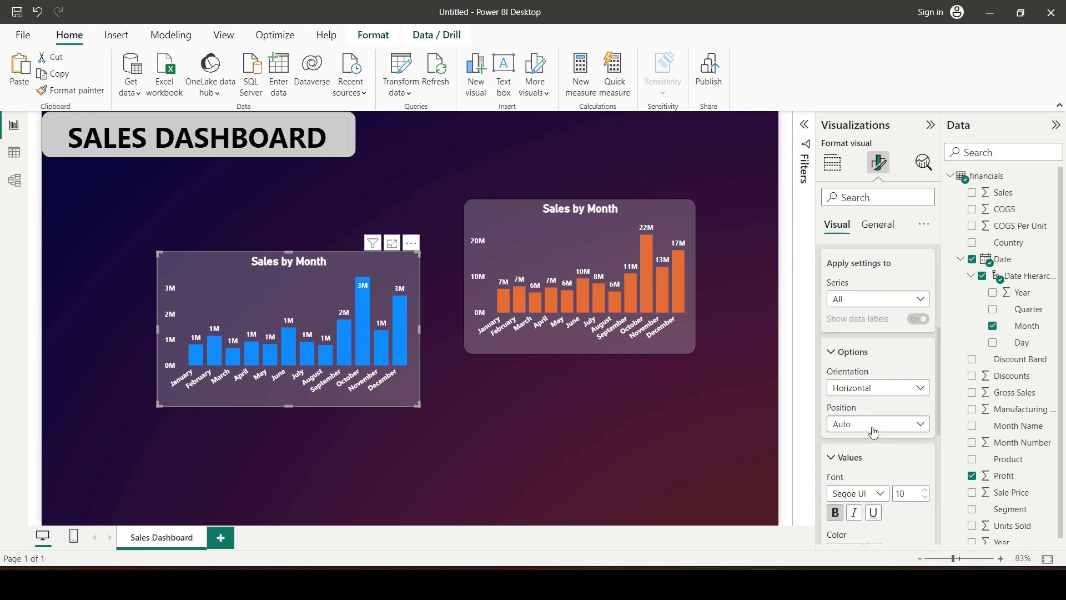
{"action": "left_click", "coordinate": [874, 433]}
{"action": "left_click", "coordinate": [863, 459]}
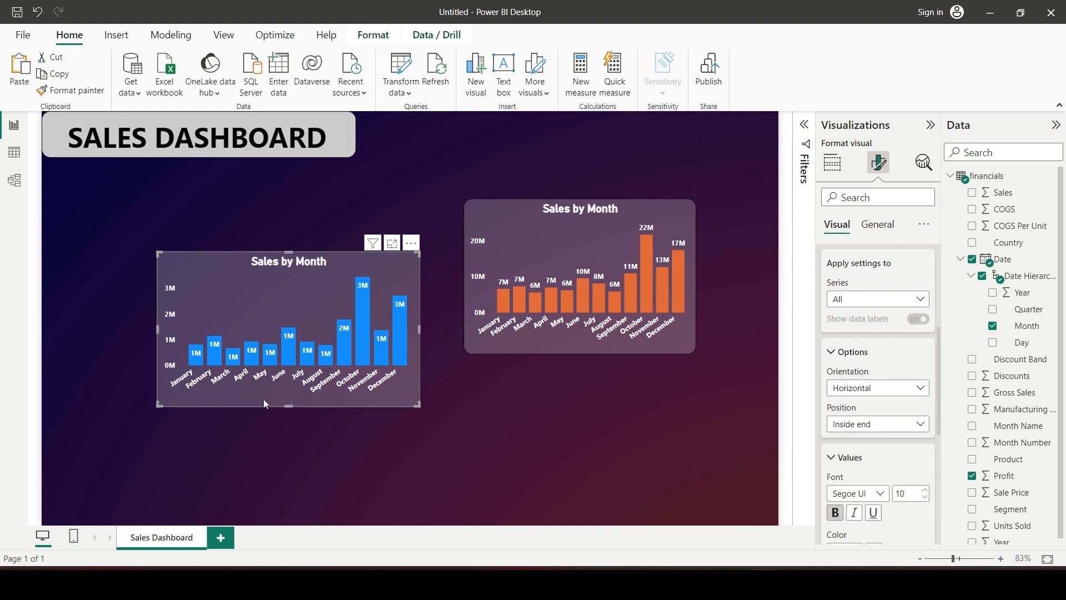
{"action": "mouse_move", "coordinate": [418, 404]}
{"action": "left_mouse_down"}
{"action": "mouse_move", "coordinate": [343, 393]}
{"action": "mouse_move", "coordinate": [418, 417]}
{"action": "left_mouse_up"}
{"action": "left_click", "coordinate": [523, 438]}
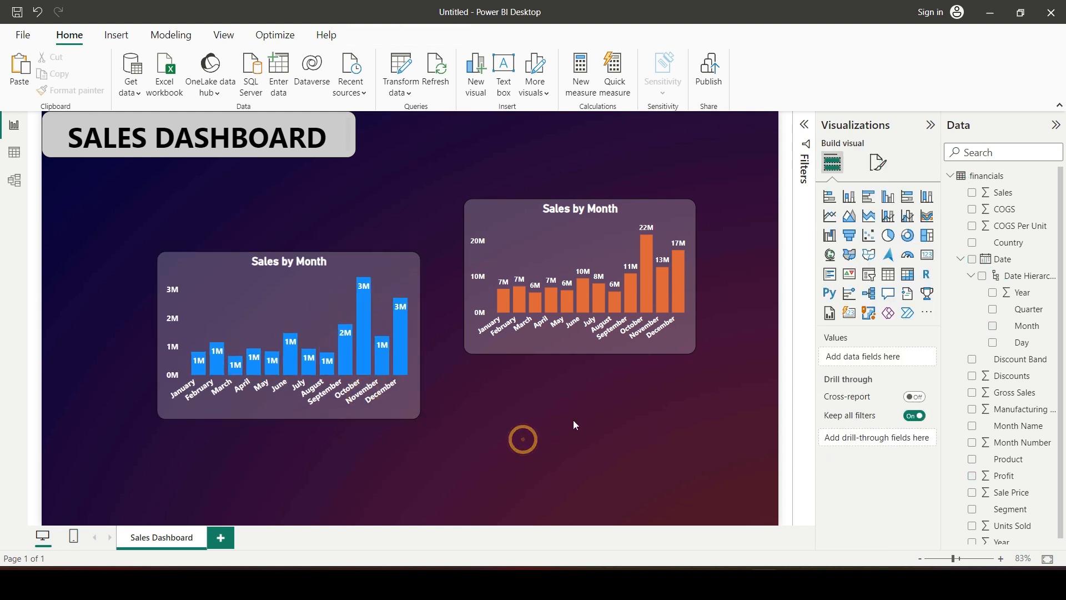
Step: Position the data labels of the orange Sales by Month chart at Inside end
{"action": "left_click", "coordinate": [572, 268]}
{"action": "left_click", "coordinate": [877, 163]}
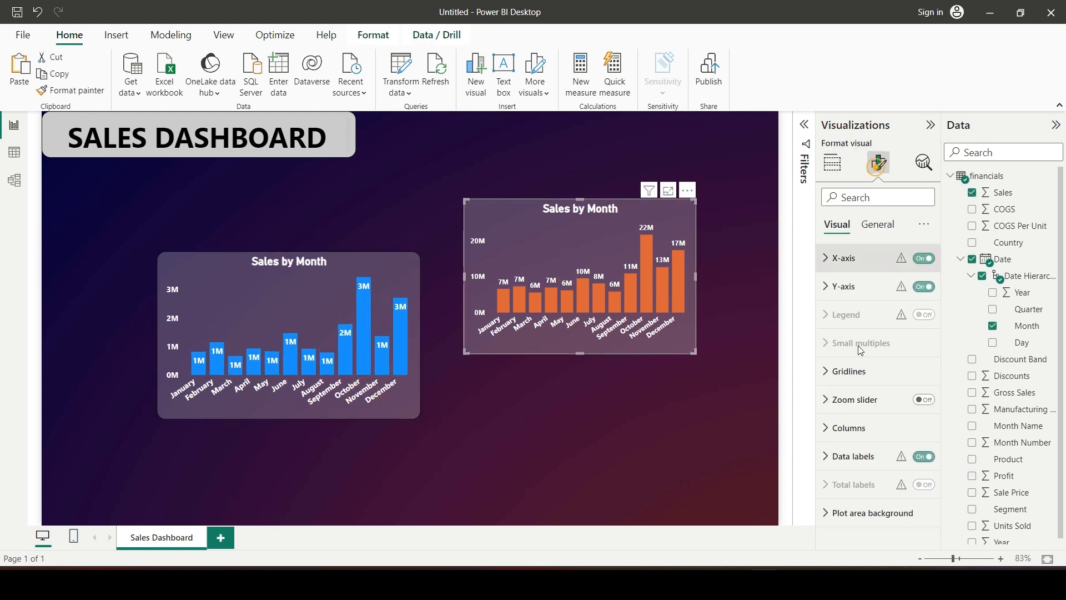
{"action": "left_click", "coordinate": [824, 457]}
{"action": "scroll", "coordinate": [867, 444], "scroll_direction": "down", "scroll_amount": 4}
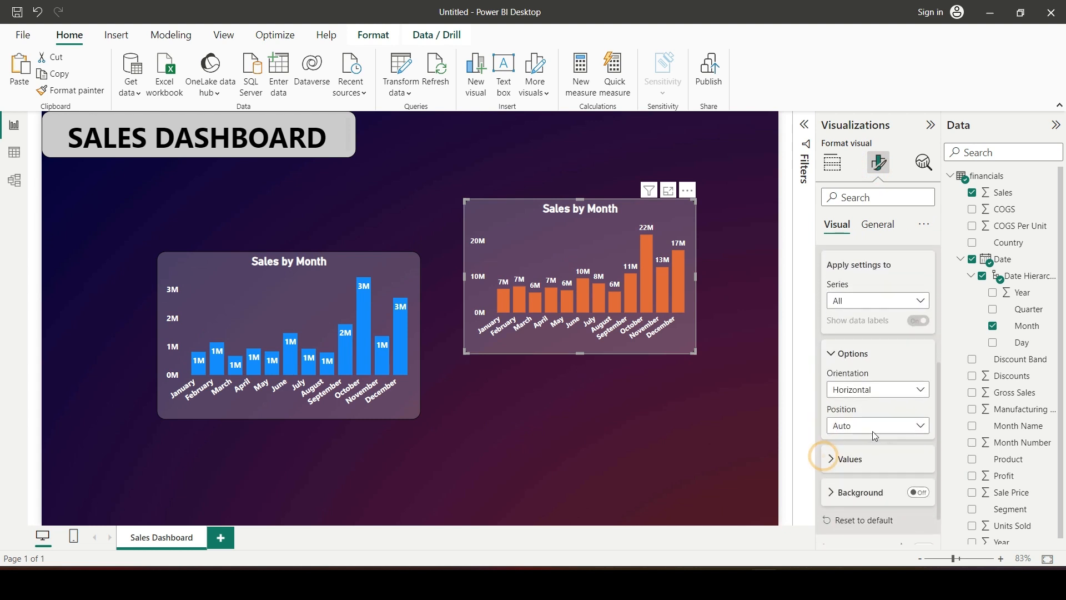
{"action": "left_click", "coordinate": [872, 426]}
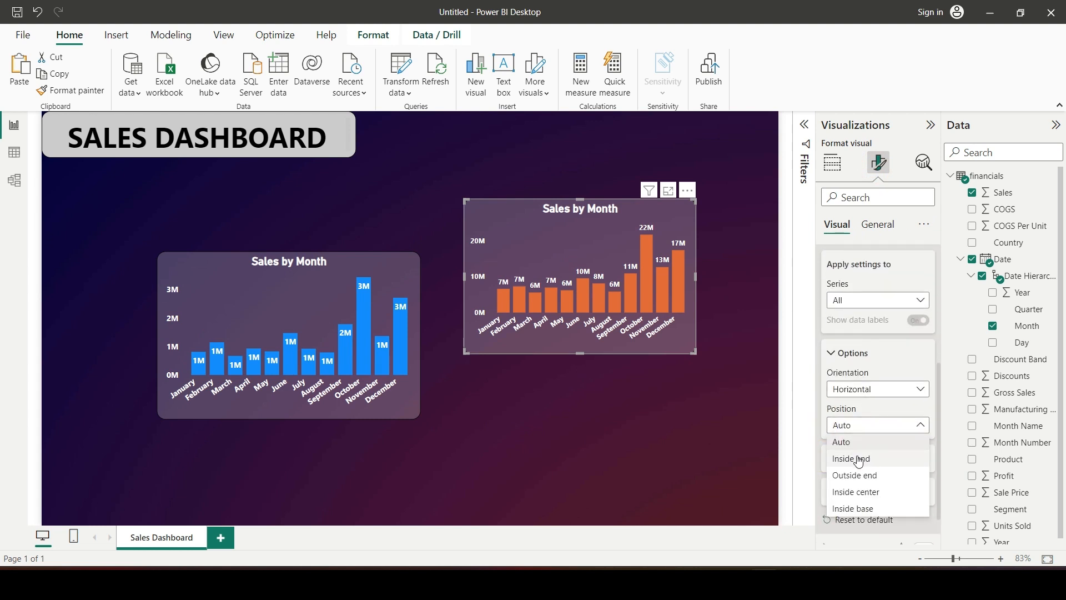
{"action": "left_click", "coordinate": [846, 457]}
{"action": "left_click", "coordinate": [628, 425]}
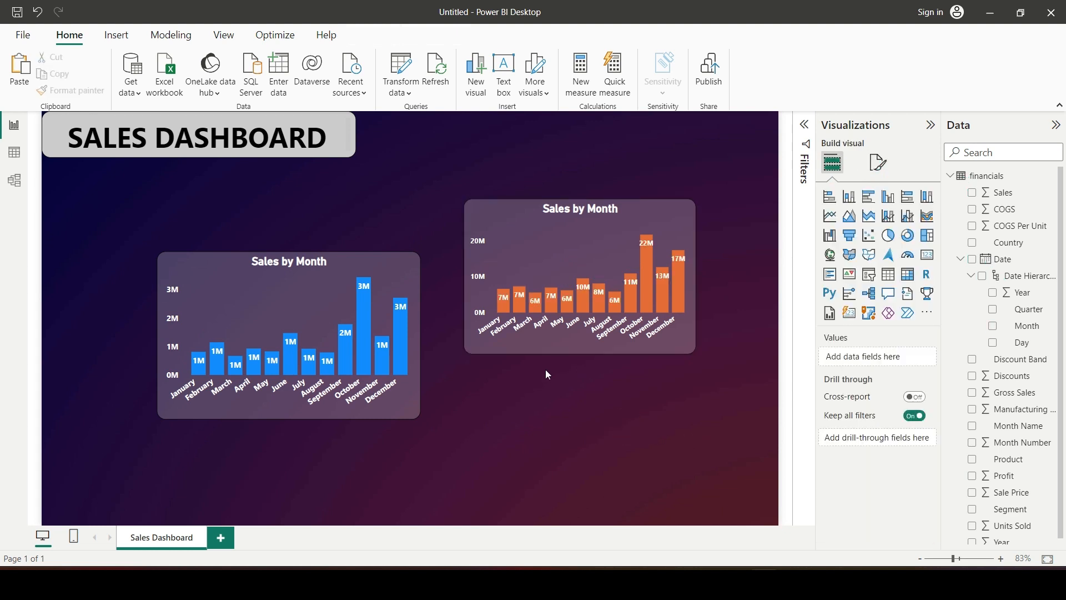
Step: Step down the value decimal places of the orange Sales by Month chart's data labels
{"action": "left_click", "coordinate": [604, 256]}
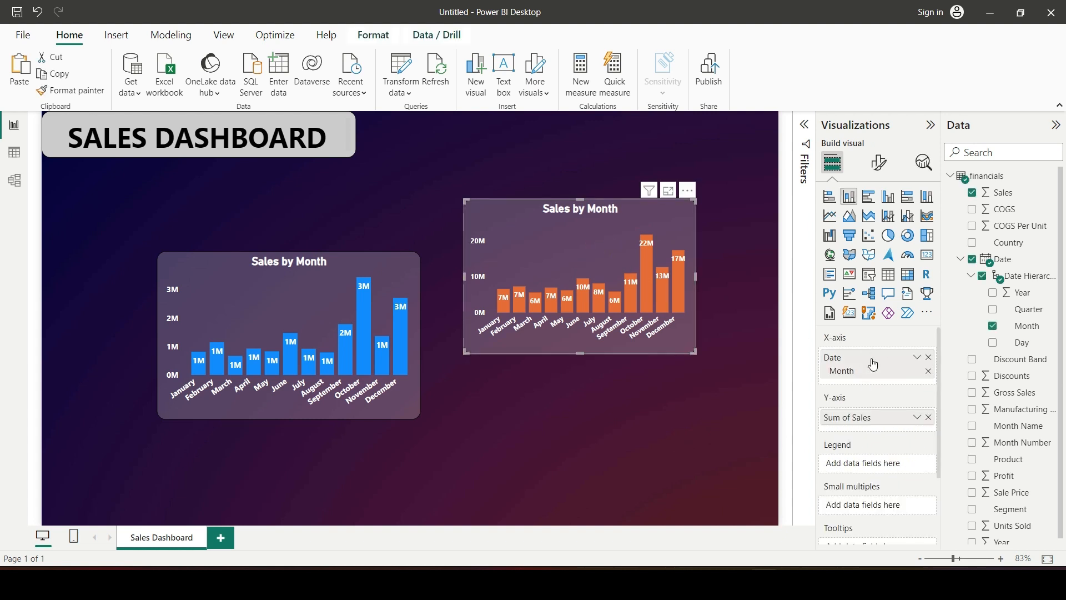
{"action": "left_click", "coordinate": [876, 162]}
{"action": "left_click", "coordinate": [824, 428]}
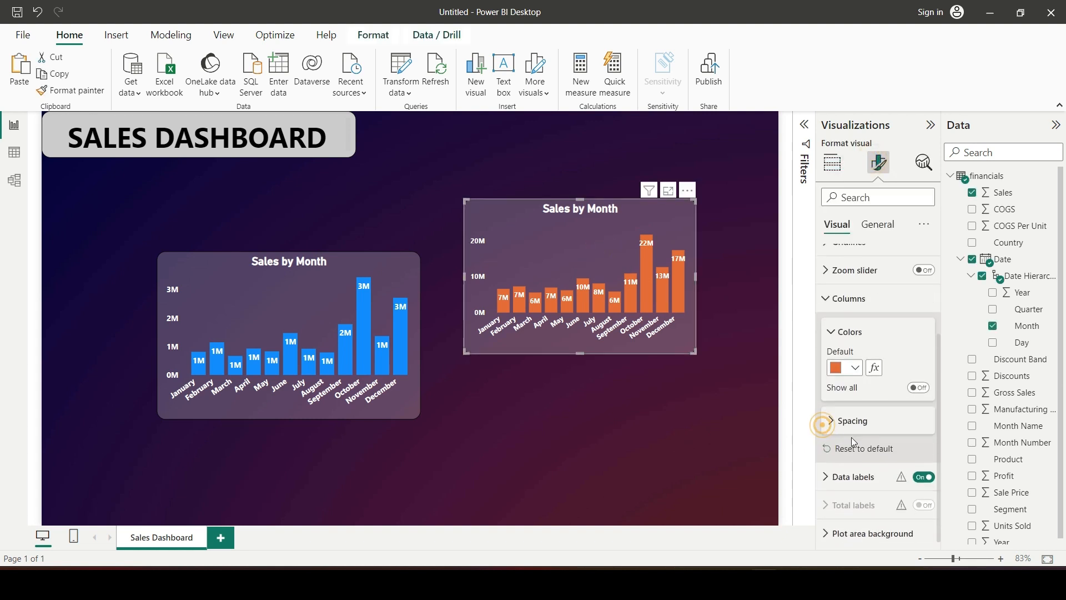
{"action": "left_click", "coordinate": [837, 474]}
{"action": "scroll", "coordinate": [839, 471], "scroll_direction": "down", "scroll_amount": 5}
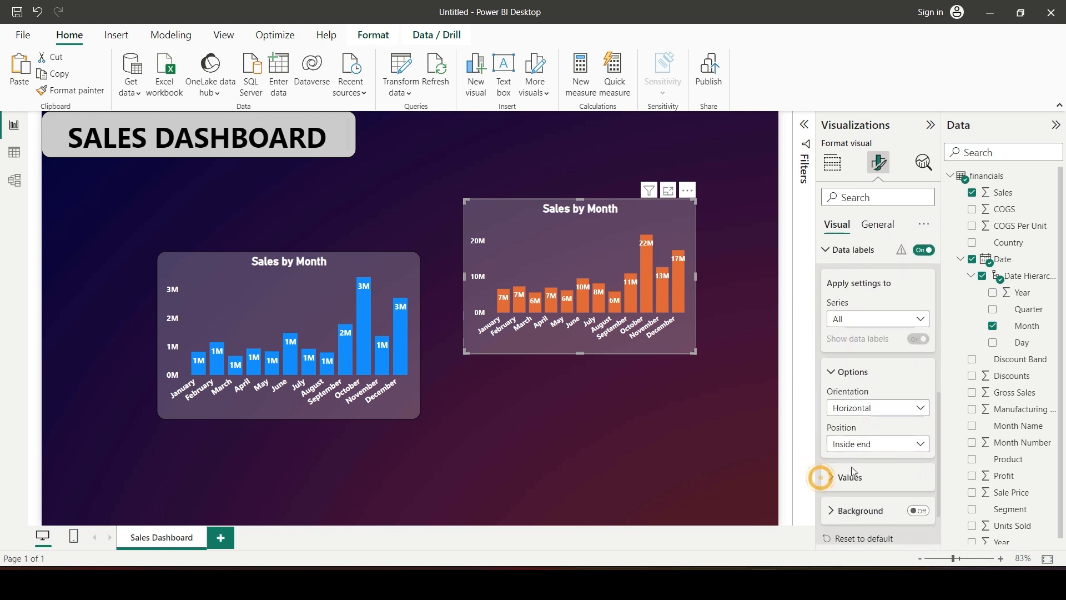
{"action": "left_click", "coordinate": [833, 432]}
{"action": "scroll", "coordinate": [832, 443], "scroll_direction": "down", "scroll_amount": 3}
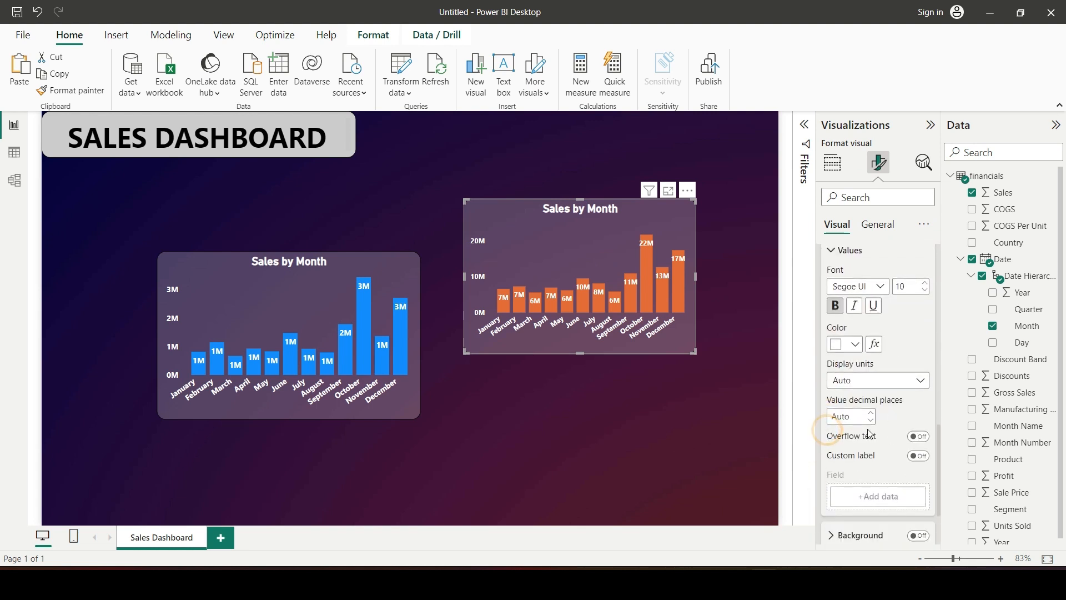
{"action": "left_click", "coordinate": [869, 420]}
{"action": "left_click", "coordinate": [616, 434]}
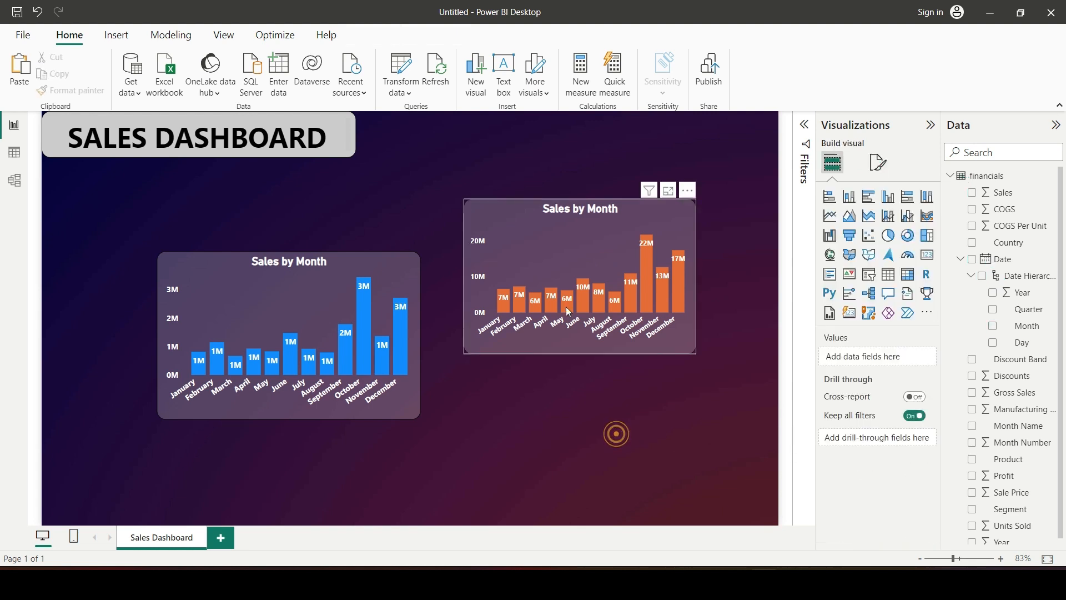
Step: Stack the two charts along the right side of the canvas, with the blue Profit chart above the orange Sales chart
{"action": "left_click_drag", "start_coordinate": [575, 240], "coordinate": [590, 406]}
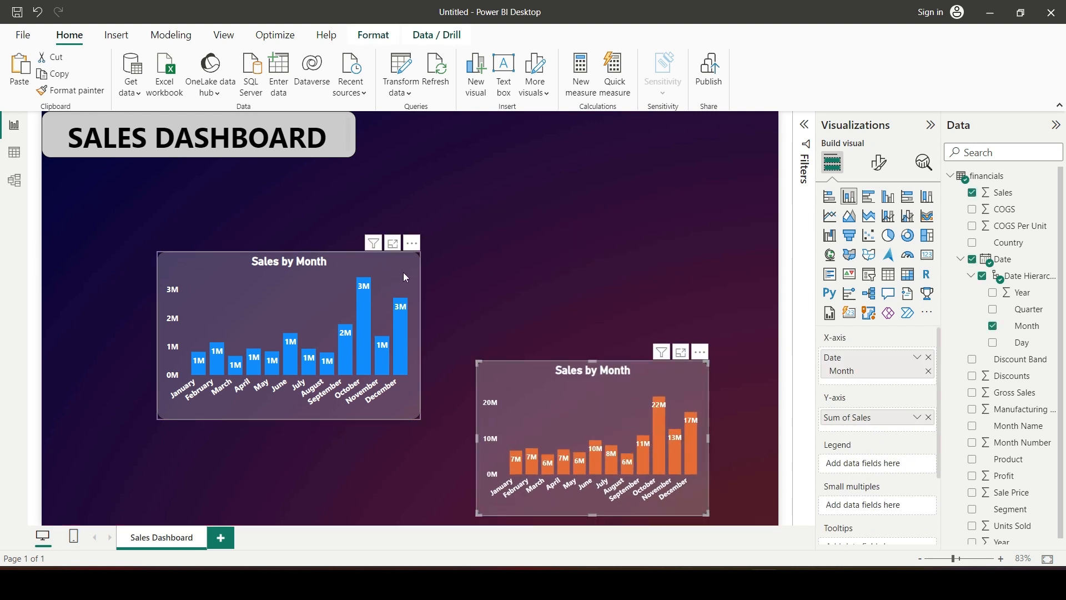
{"action": "left_click_drag", "start_coordinate": [403, 272], "coordinate": [702, 190]}
{"action": "left_click_drag", "start_coordinate": [652, 374], "coordinate": [668, 366]}
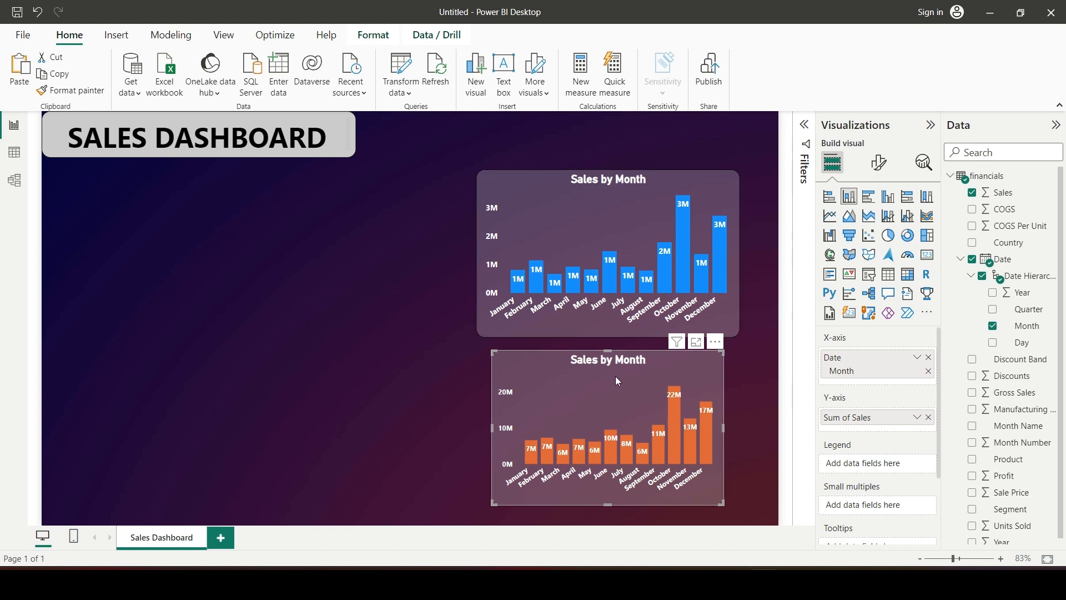
Step: Retitle the blue column chart as "Profit by Month"
{"action": "left_click", "coordinate": [604, 208]}
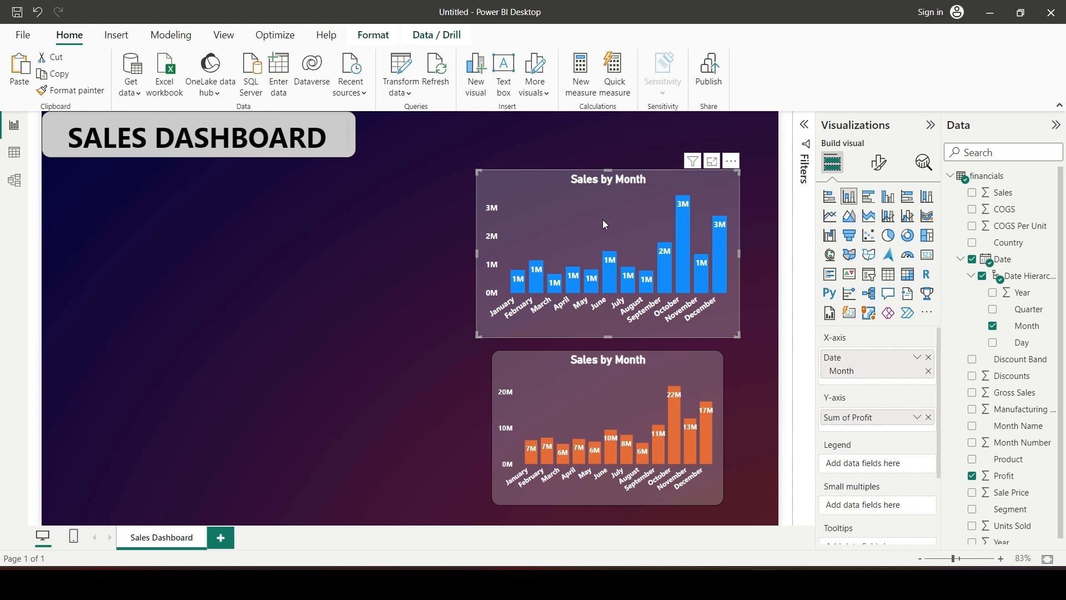
{"action": "left_click", "coordinate": [882, 166]}
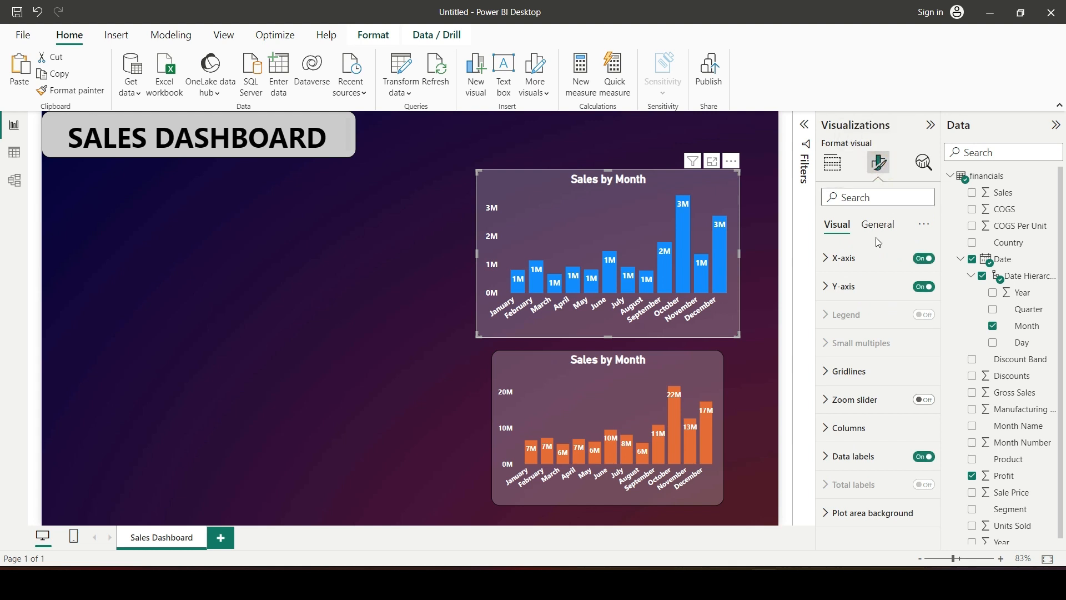
{"action": "left_click", "coordinate": [874, 230]}
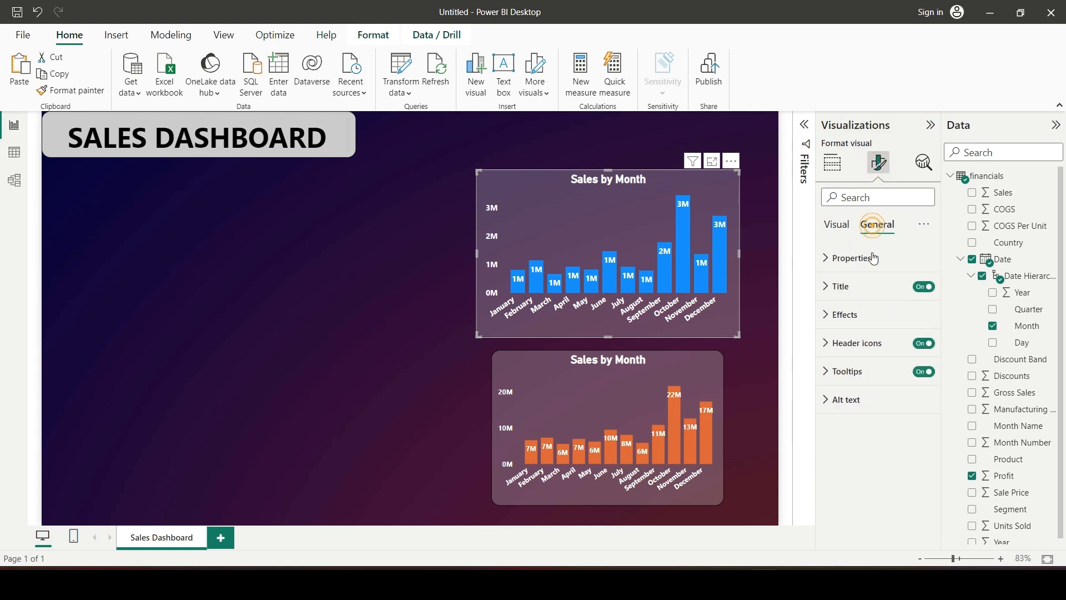
{"action": "left_click", "coordinate": [826, 287]}
{"action": "double_click", "coordinate": [850, 358]}
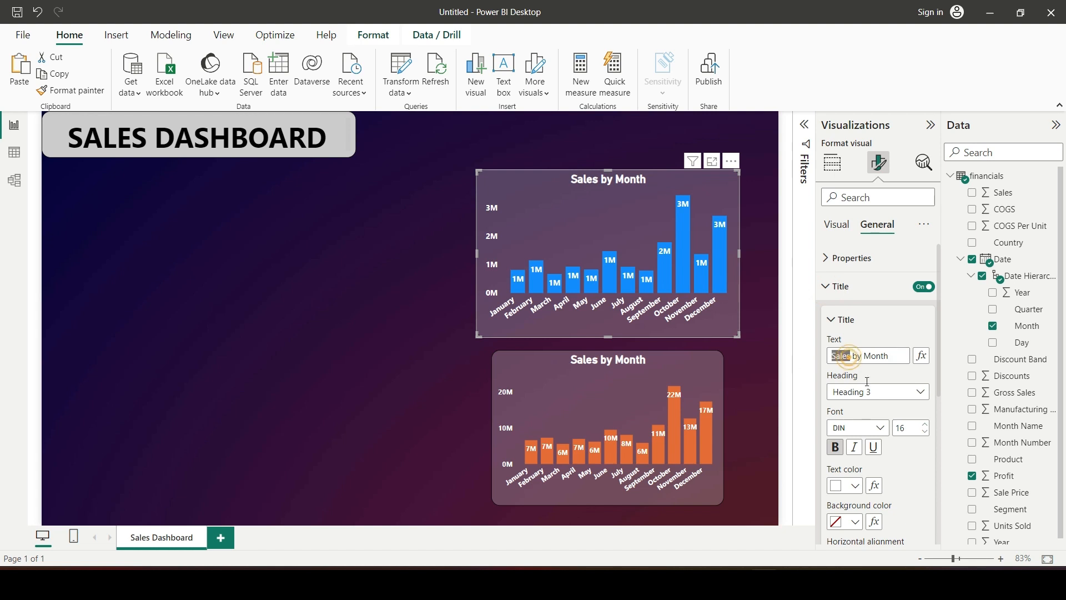
{"action": "type", "text": "Profit"}
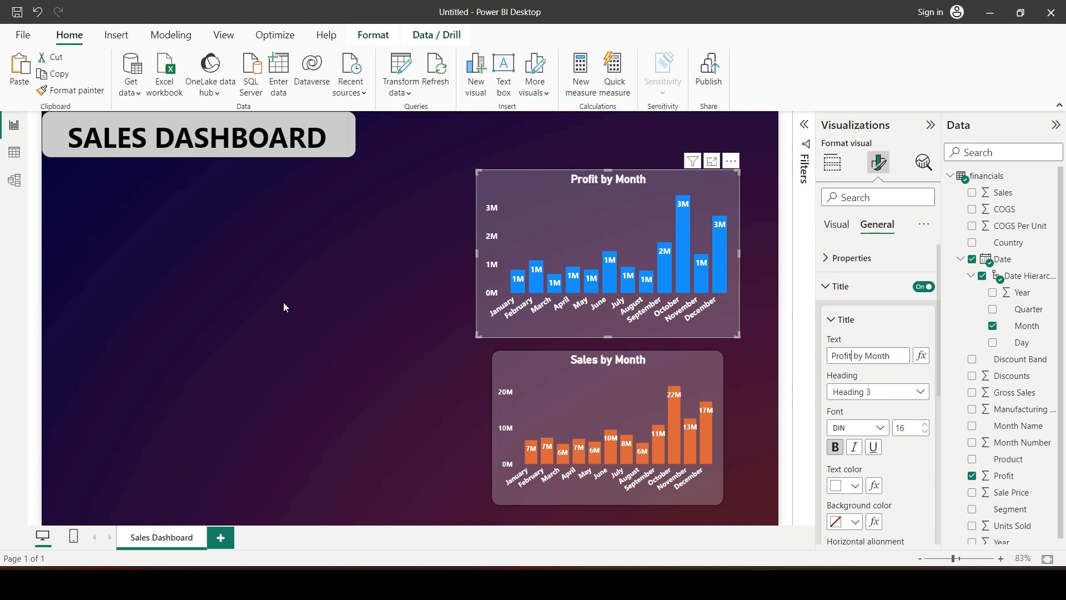
{"action": "left_click", "coordinate": [322, 295]}
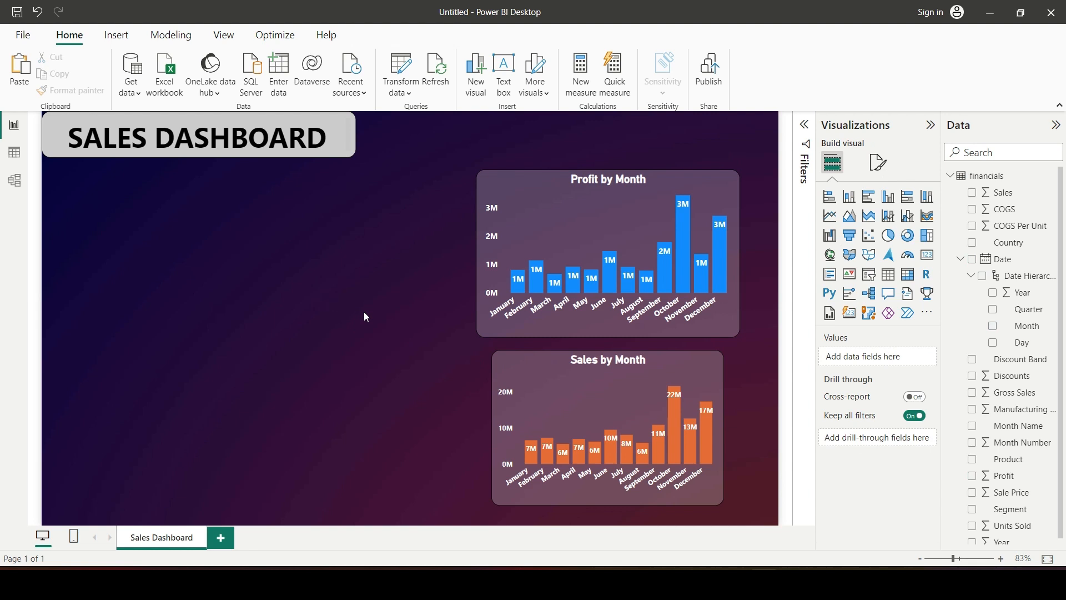
Step: Widen the orange Sales by Month chart to the Profit chart's left edge and place a copy in the canvas's empty left half
{"action": "left_click", "coordinate": [533, 375]}
{"action": "left_click_drag", "start_coordinate": [491, 437], "coordinate": [481, 431]}
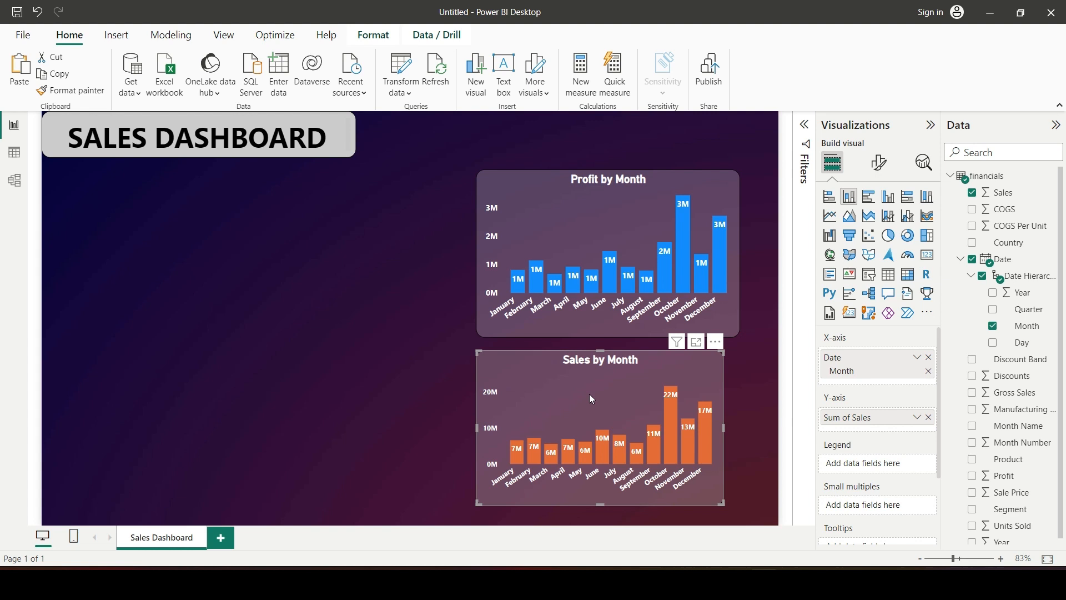
{"action": "key", "text": "ctrl+v"}
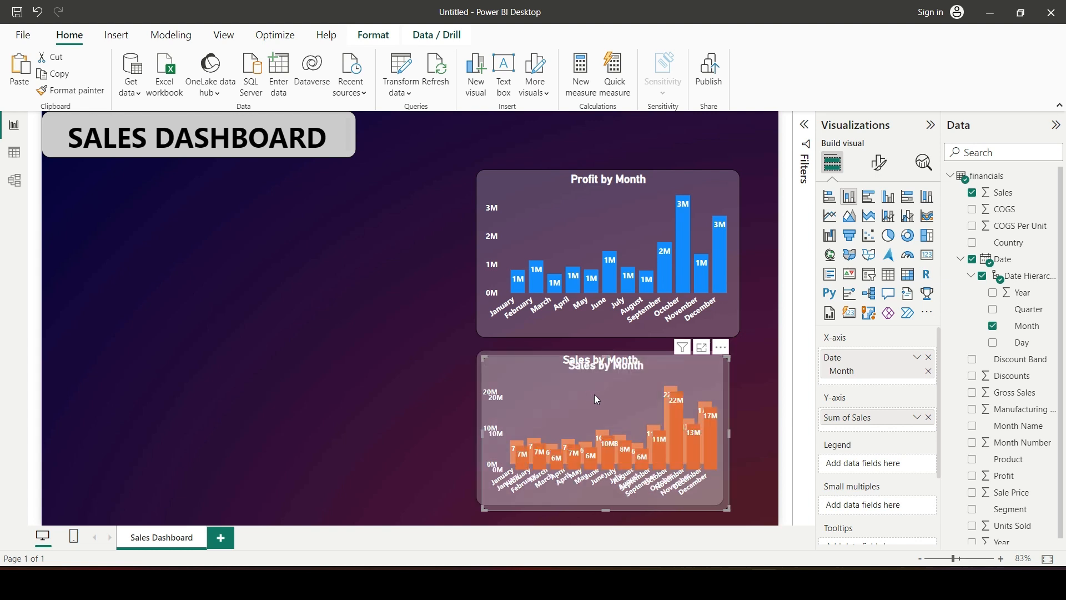
{"action": "left_click_drag", "start_coordinate": [584, 384], "coordinate": [264, 268]}
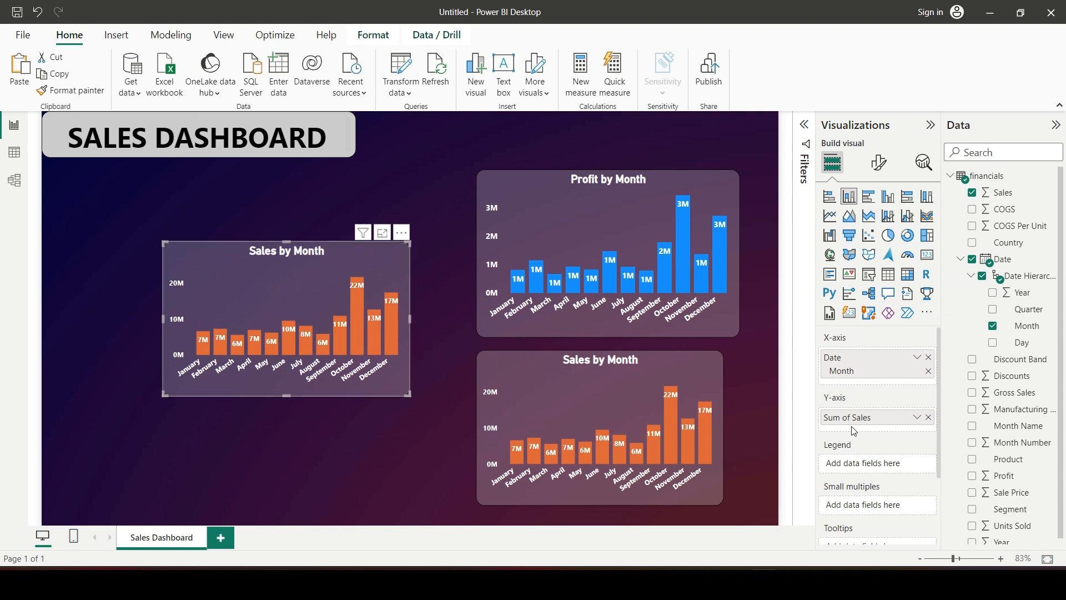
Step: Plot COGS instead of Sales on the copied chart's Y-axis and retitle it "COGS by Month"
{"action": "left_click", "coordinate": [928, 417]}
{"action": "left_click", "coordinate": [971, 208]}
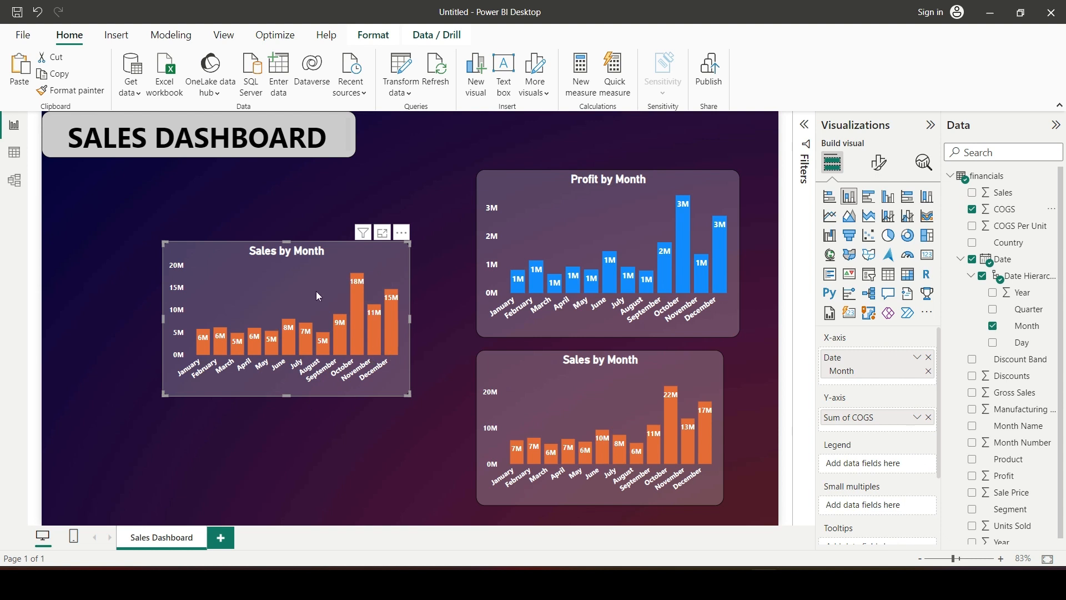
{"action": "left_click", "coordinate": [879, 162]}
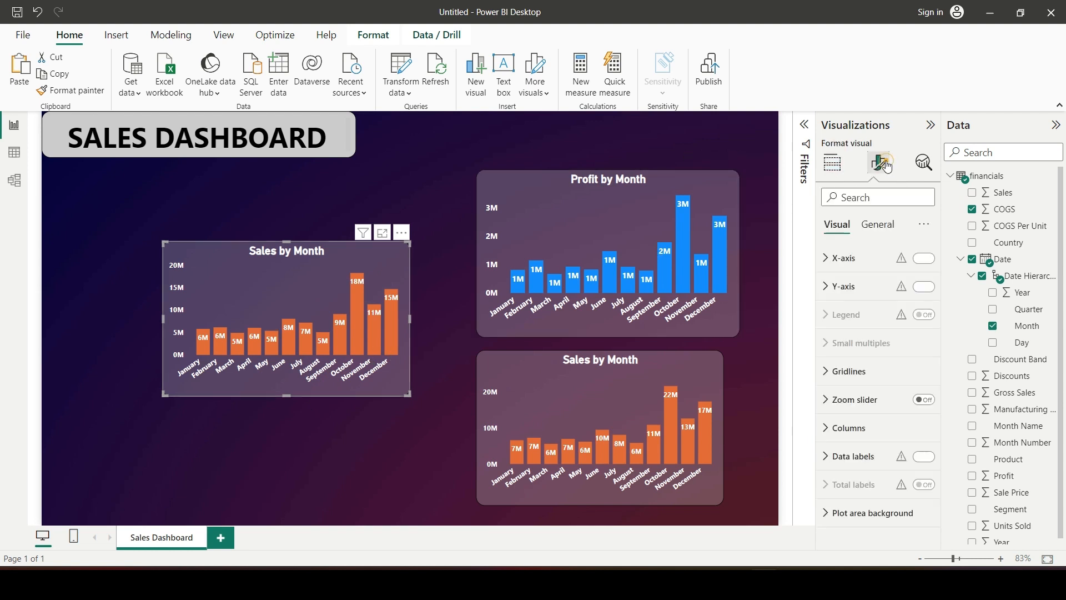
{"action": "left_click", "coordinate": [875, 223]}
{"action": "left_click", "coordinate": [826, 285]}
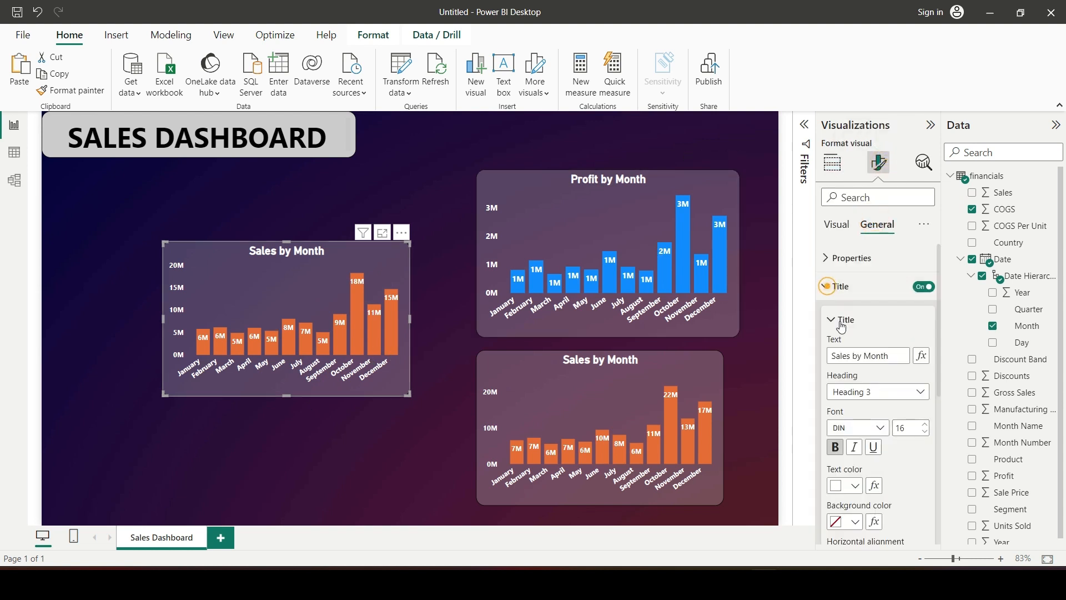
{"action": "double_click", "coordinate": [848, 356]}
{"action": "type", "text": "CPGS"}
{"action": "key", "text": "BackSpace"}
{"action": "key", "text": "BackSpace"}
{"action": "key", "text": "BackSpace"}
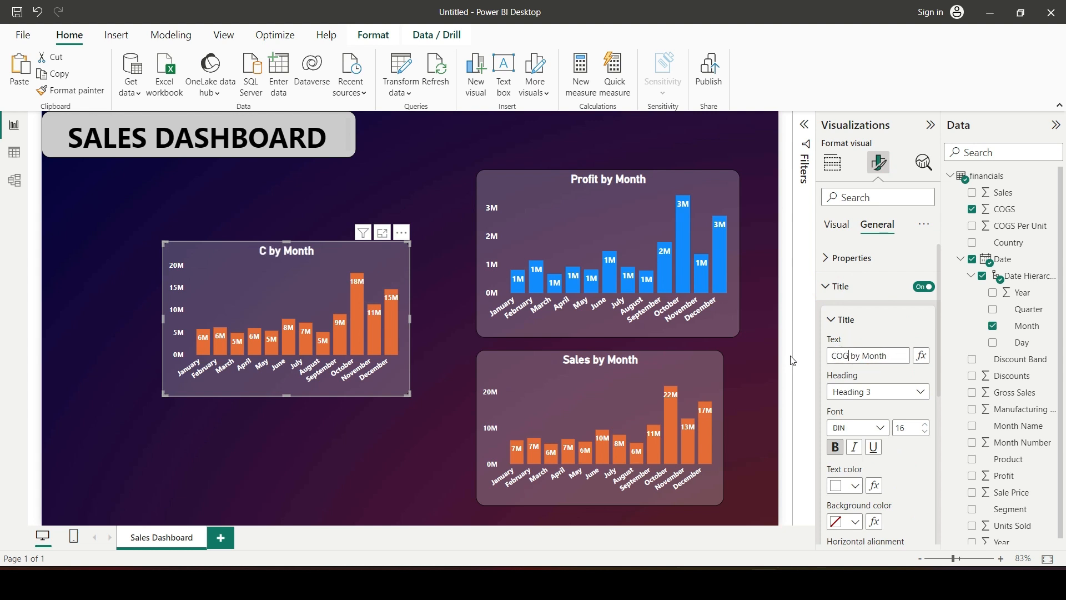
{"action": "type", "text": "OGS"}
{"action": "left_click", "coordinate": [291, 275]}
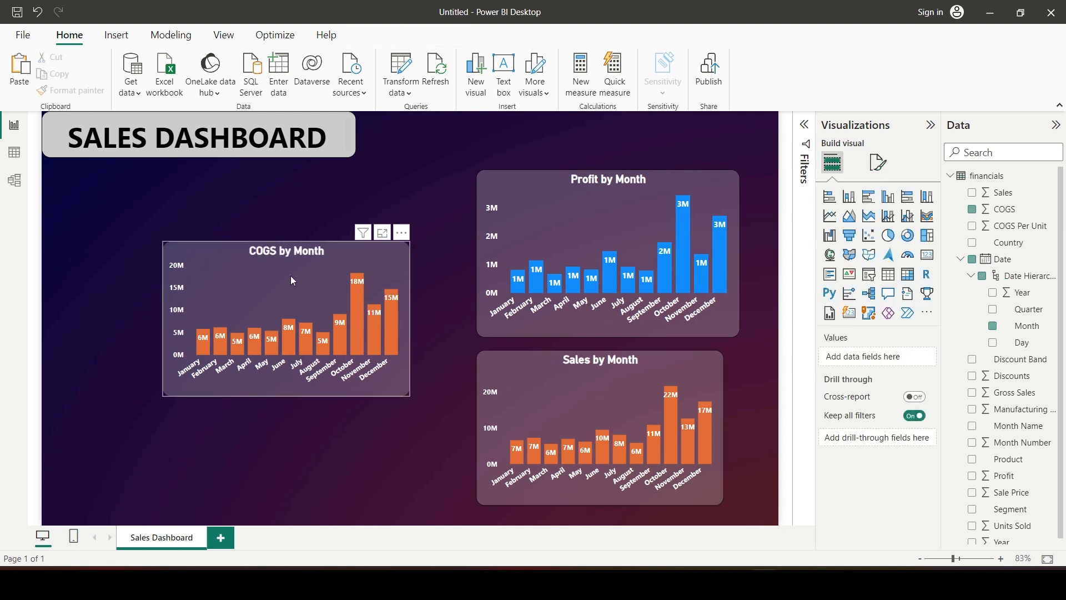
Step: Set the default column color of the COGS by Month chart to the red theme color
{"action": "left_click", "coordinate": [879, 161]}
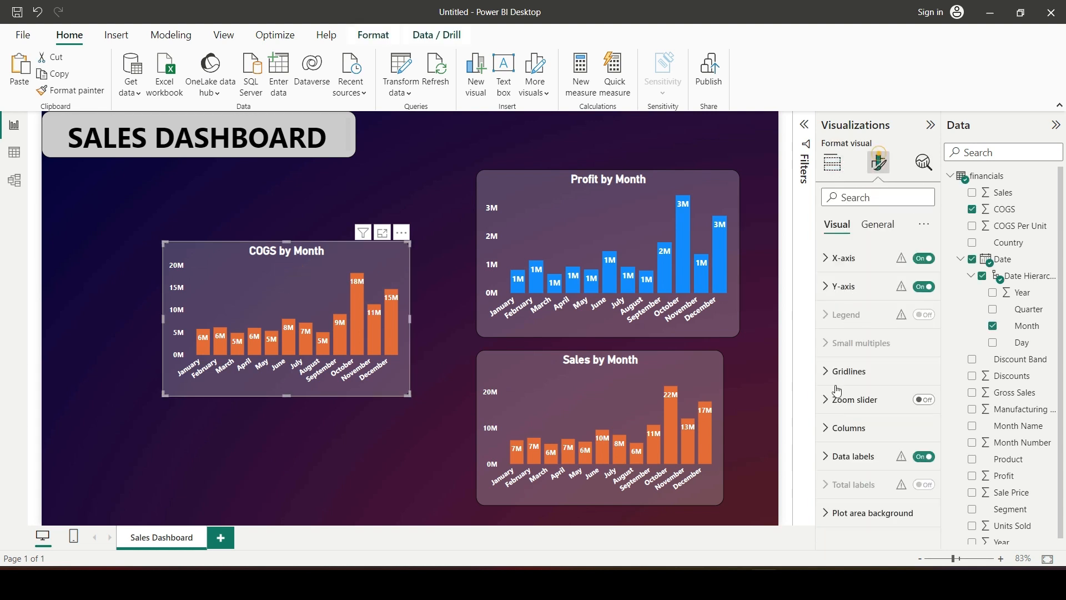
{"action": "left_click", "coordinate": [836, 428]}
{"action": "scroll", "coordinate": [836, 388], "scroll_direction": "down", "scroll_amount": 3}
{"action": "left_click", "coordinate": [857, 366]}
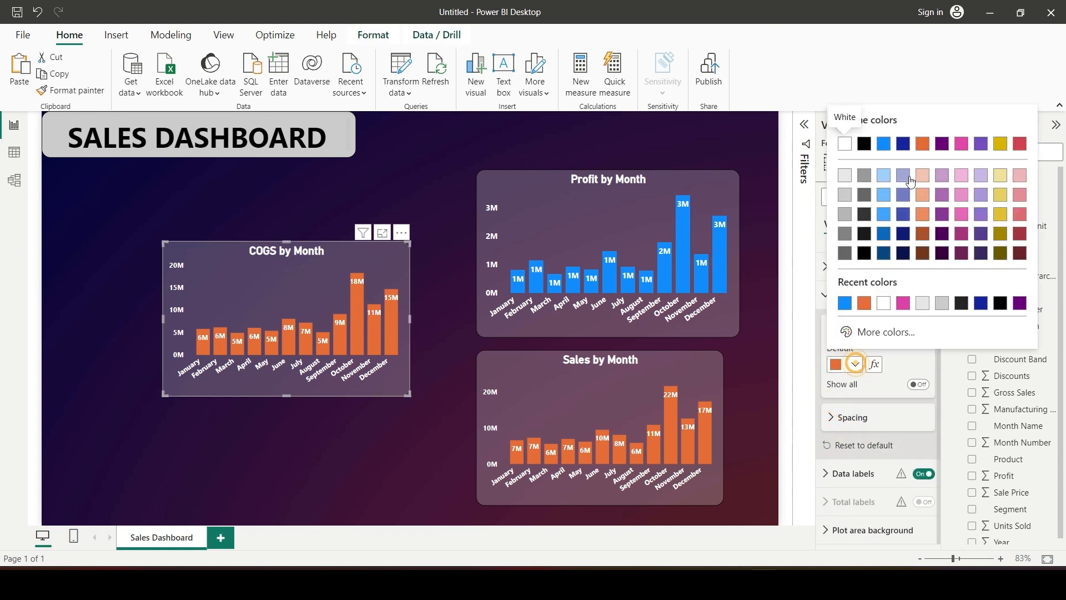
{"action": "left_click", "coordinate": [1020, 144]}
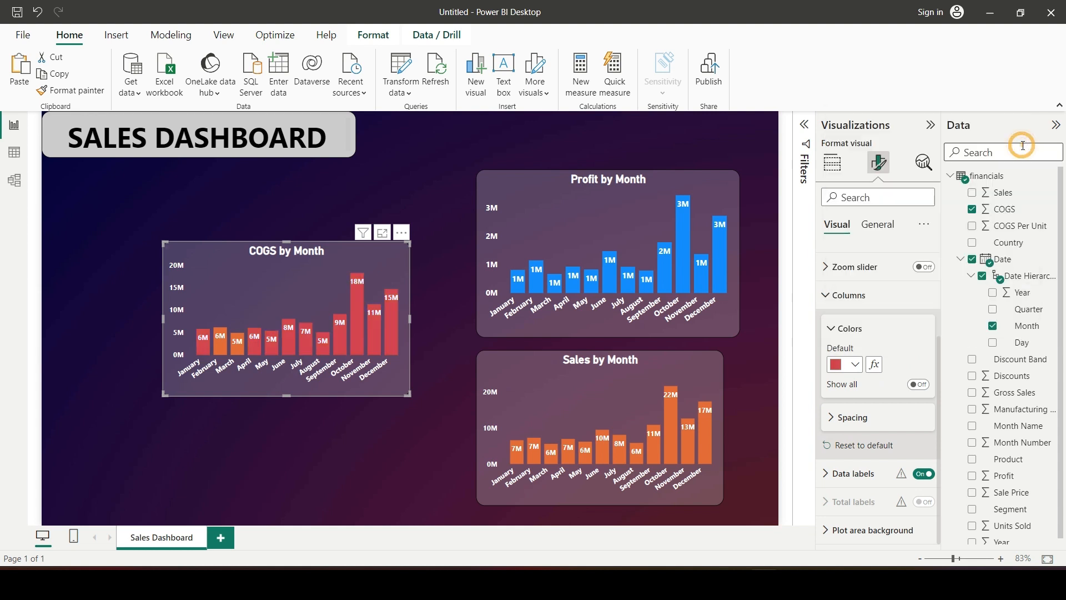
Step: Show the individual column colors of the COGS chart and set February and March to the same red theme color
{"action": "left_click", "coordinate": [919, 384]}
{"action": "scroll", "coordinate": [863, 415], "scroll_direction": "down", "scroll_amount": 1}
{"action": "left_click", "coordinate": [858, 412]}
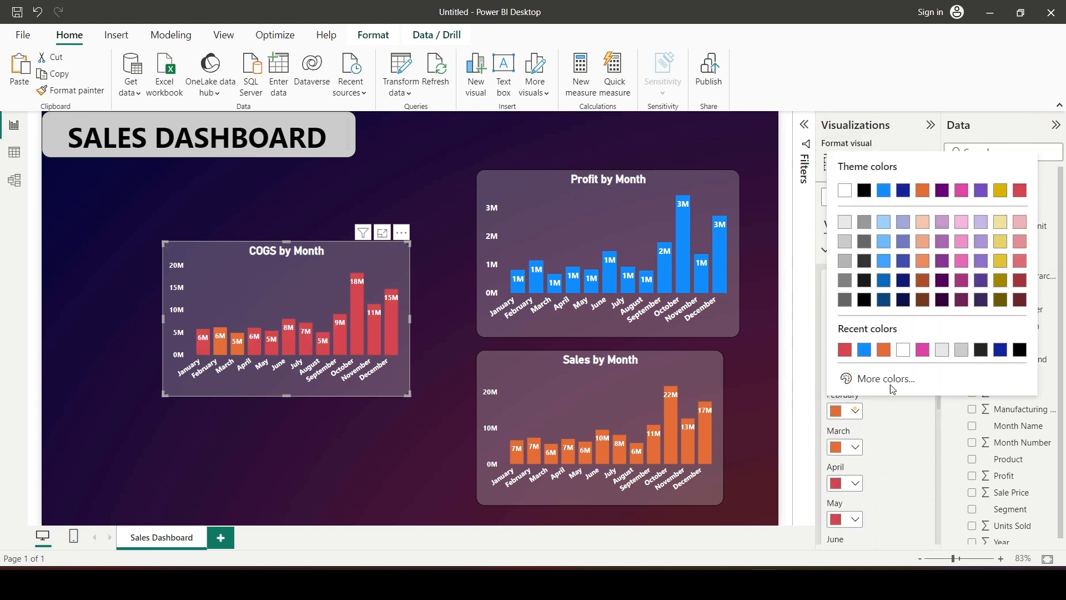
{"action": "left_click", "coordinate": [1018, 195]}
{"action": "left_click", "coordinate": [853, 446]}
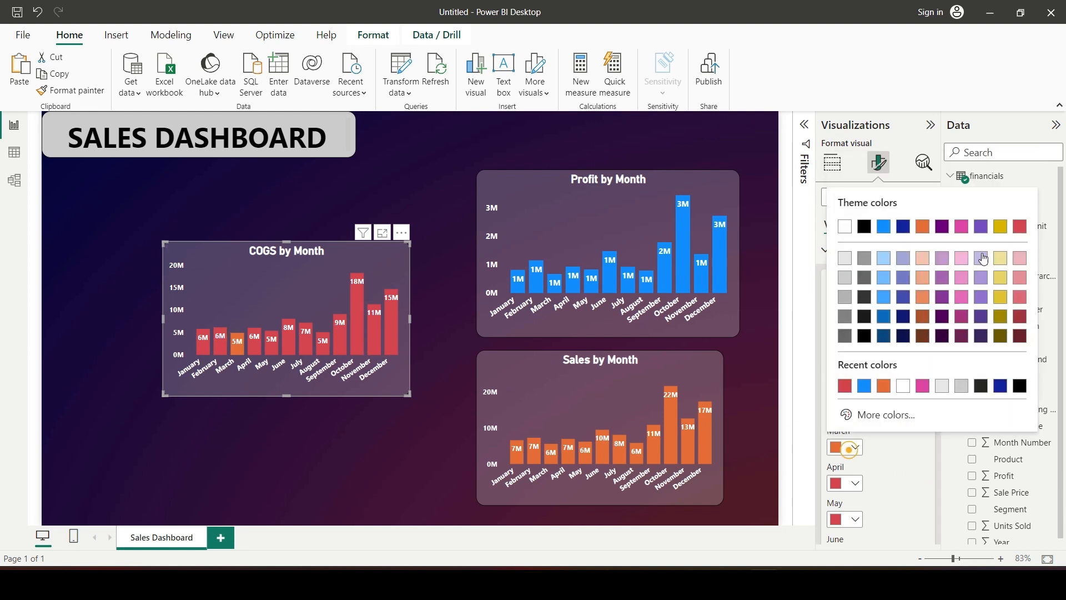
{"action": "left_click", "coordinate": [1019, 229]}
{"action": "left_click", "coordinate": [410, 416]}
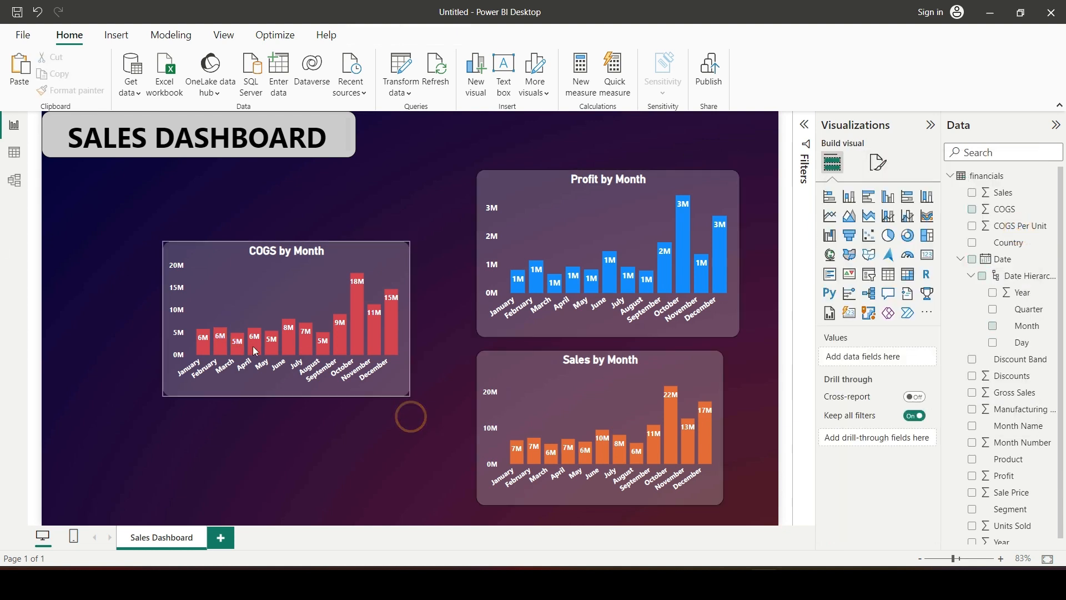
Step: Nudge the COGS chart up and left, and shrink the Profit by Month chart in height and to the Sales chart's width
{"action": "left_click_drag", "start_coordinate": [297, 276], "coordinate": [263, 252]}
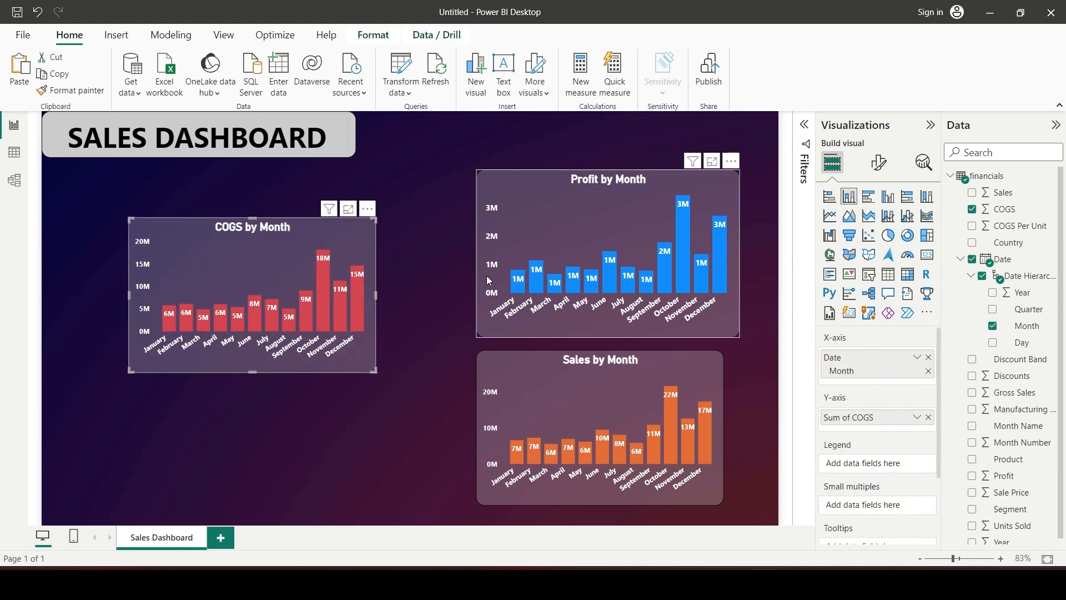
{"action": "left_click", "coordinate": [574, 245]}
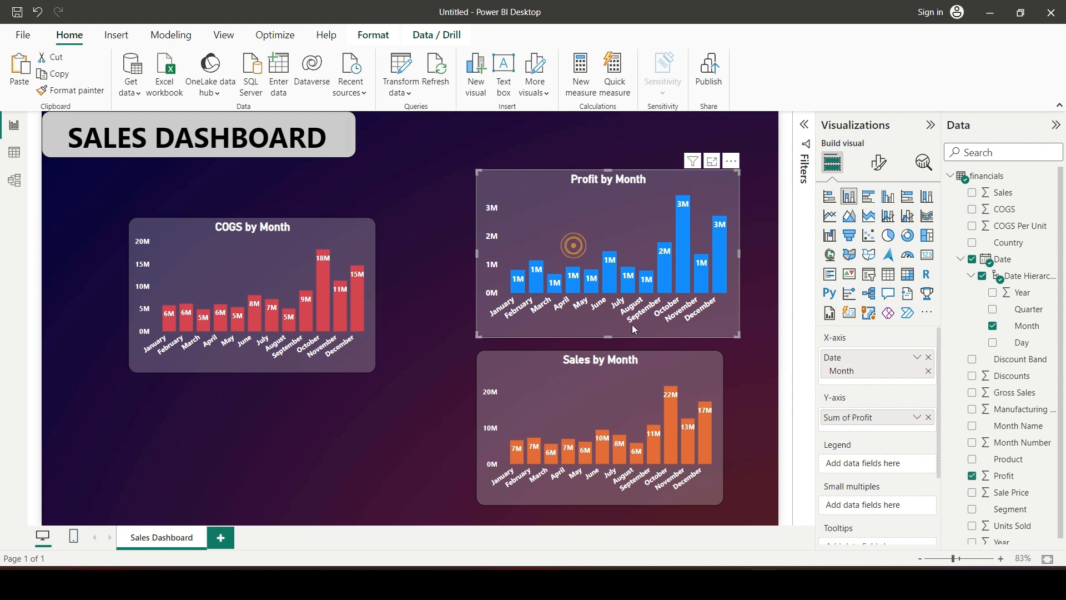
{"action": "left_click_drag", "start_coordinate": [609, 337], "coordinate": [608, 314]}
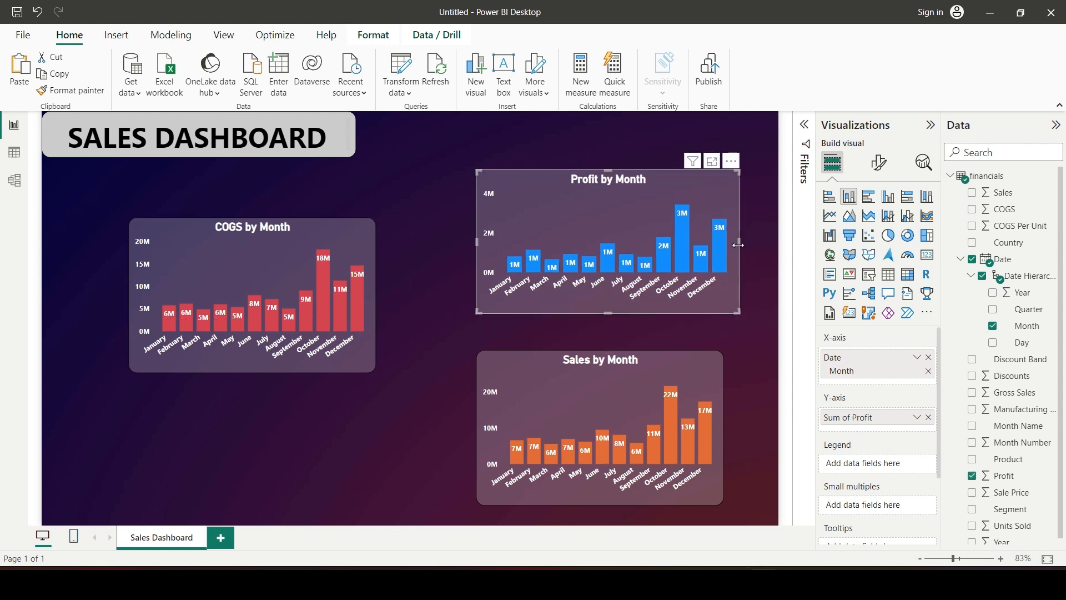
{"action": "left_click_drag", "start_coordinate": [742, 253], "coordinate": [725, 254]}
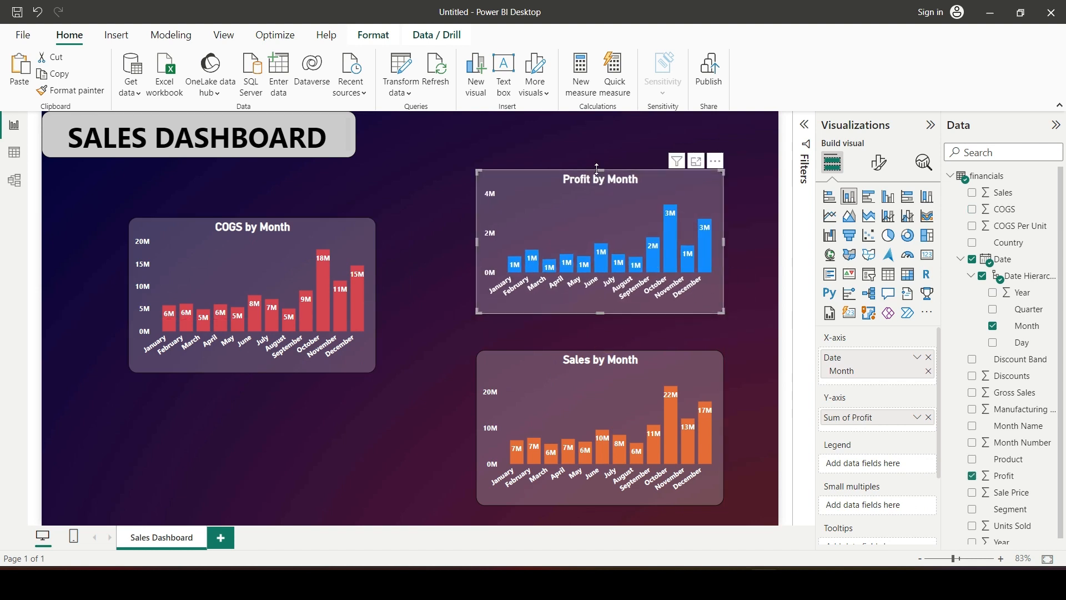
Step: Stack the Sales by Month chart above the Profit by Month chart against the canvas's right edge
{"action": "left_click_drag", "start_coordinate": [604, 186], "coordinate": [671, 217]}
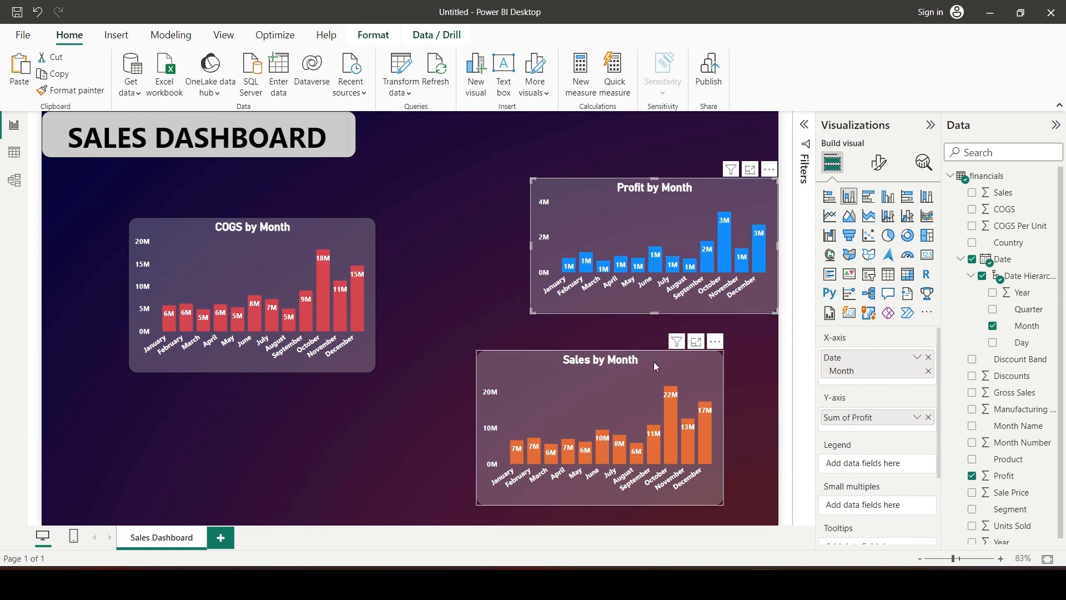
{"action": "left_click_drag", "start_coordinate": [654, 362], "coordinate": [477, 350]}
{"action": "left_click_drag", "start_coordinate": [595, 195], "coordinate": [595, 390]}
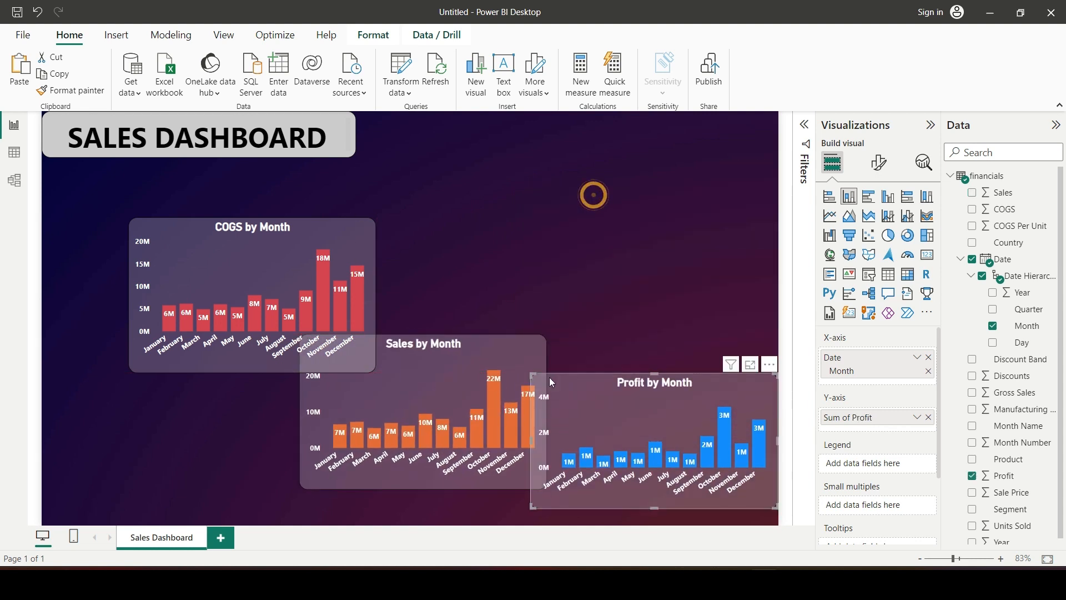
{"action": "left_click_drag", "start_coordinate": [498, 354], "coordinate": [728, 168]}
{"action": "left_click_drag", "start_coordinate": [712, 390], "coordinate": [720, 335]}
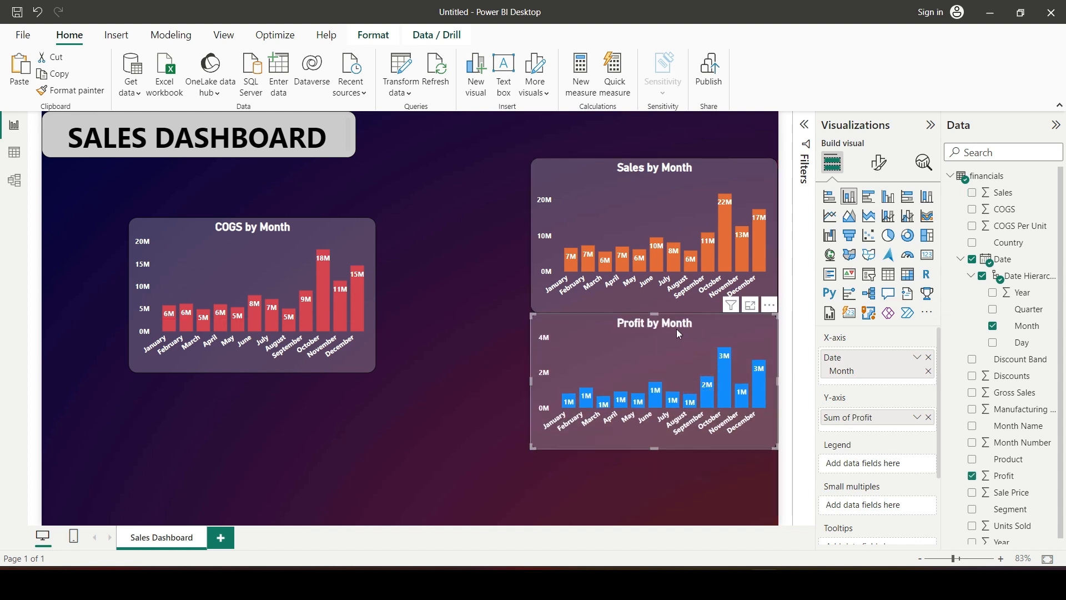
Step: Reduce the height of the Sales by Month chart and move the Profit by Month chart up directly beneath it
{"action": "left_click", "coordinate": [660, 196]}
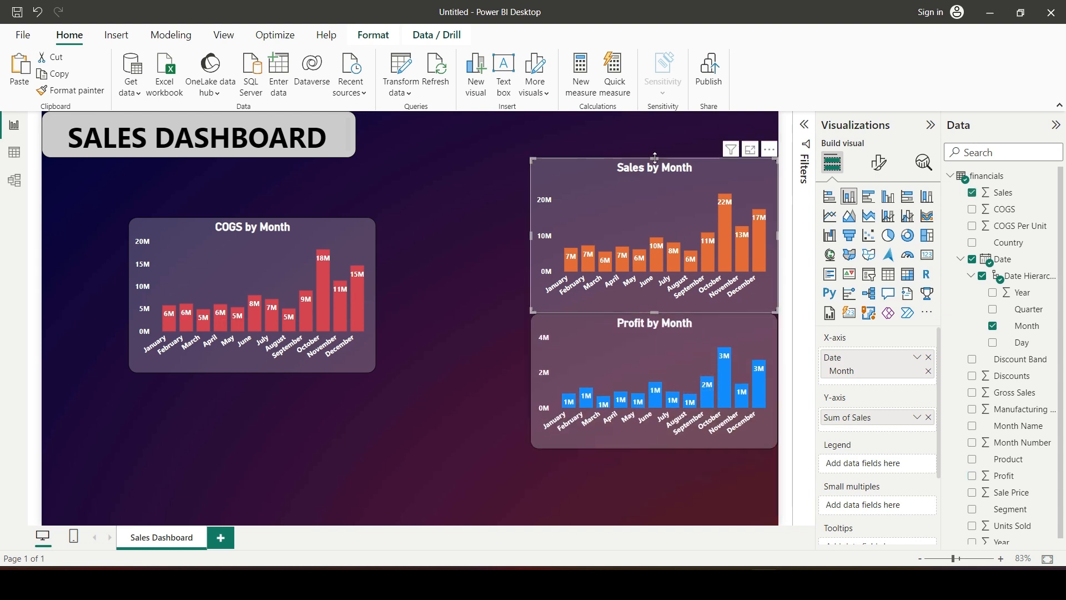
{"action": "left_click_drag", "start_coordinate": [655, 157], "coordinate": [656, 173]}
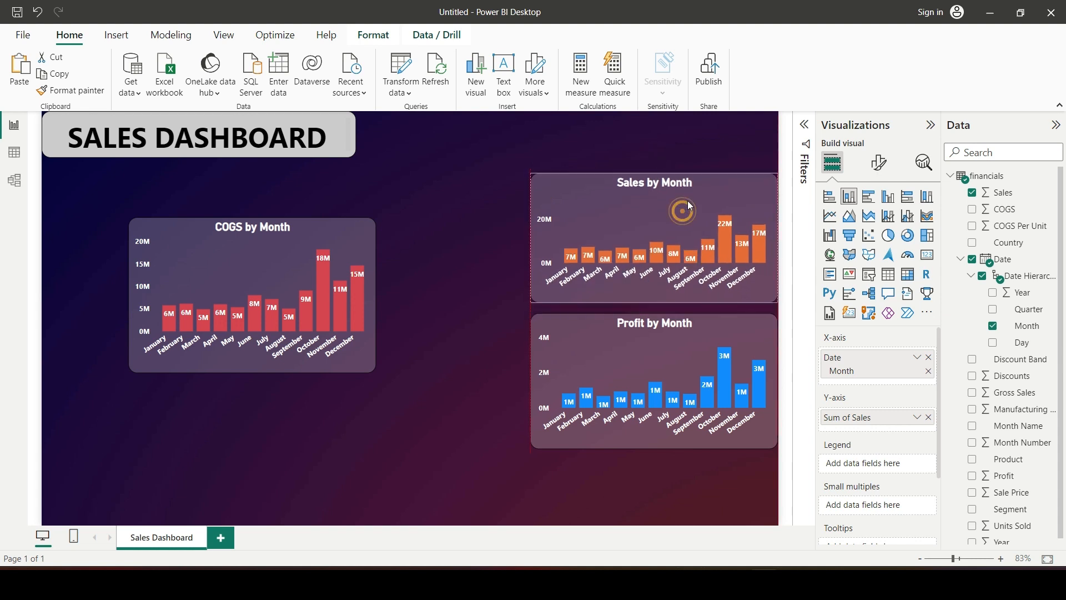
{"action": "left_click_drag", "start_coordinate": [710, 328], "coordinate": [705, 312]}
Step: Place the COGS by Month chart directly below the Profit chart and shorten it to fit the canvas's lower edge
{"action": "left_click", "coordinate": [516, 342]}
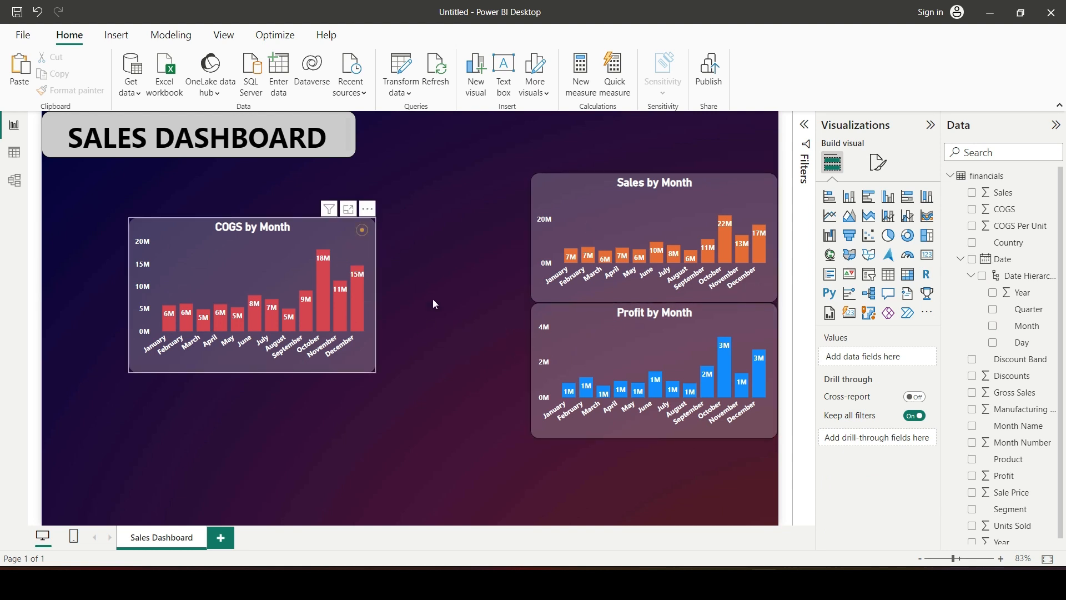
{"action": "left_click_drag", "start_coordinate": [362, 229], "coordinate": [659, 442]}
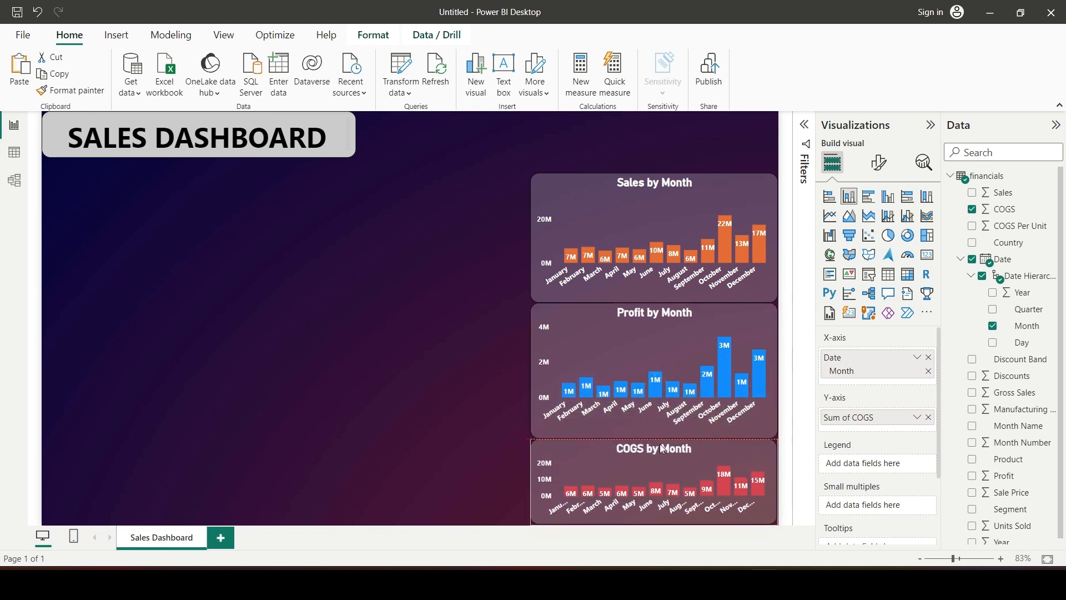
{"action": "left_click", "coordinate": [390, 391]}
{"action": "left_click", "coordinate": [632, 216]}
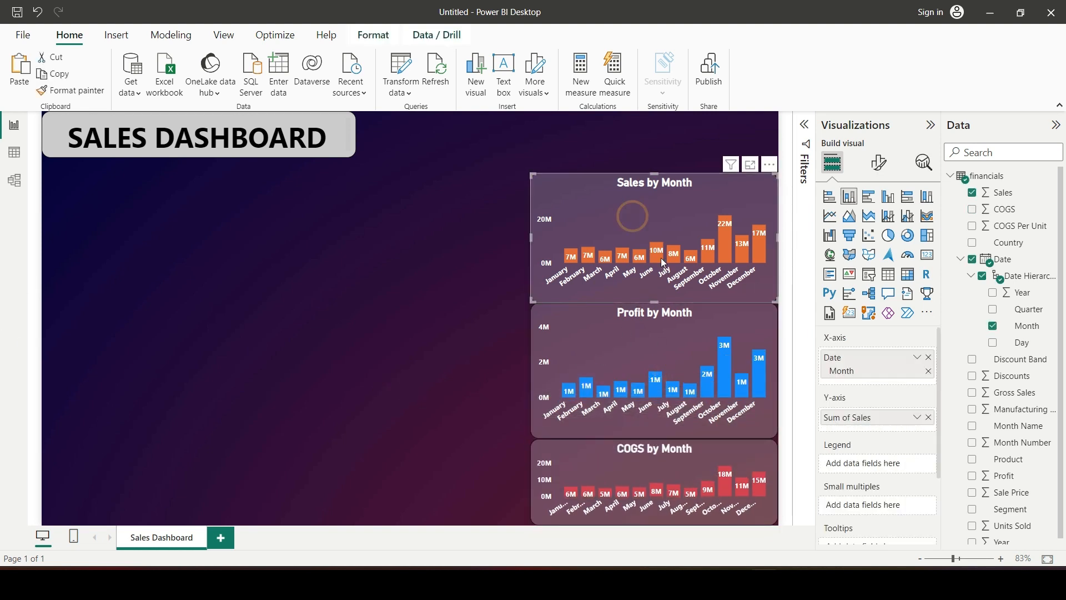
{"action": "left_click", "coordinate": [380, 348]}
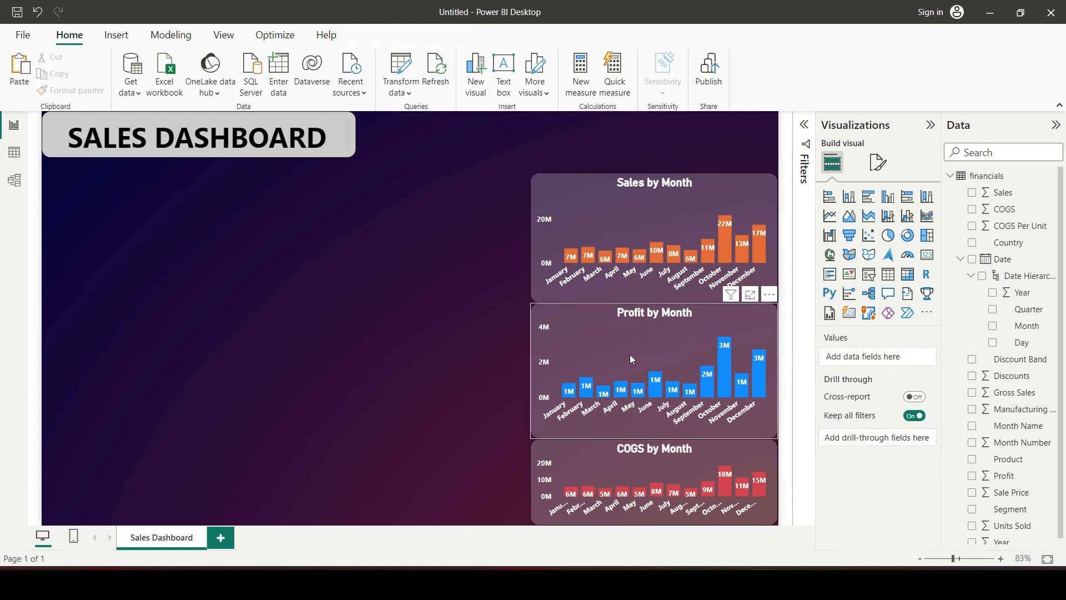
{"action": "left_click", "coordinate": [616, 221]}
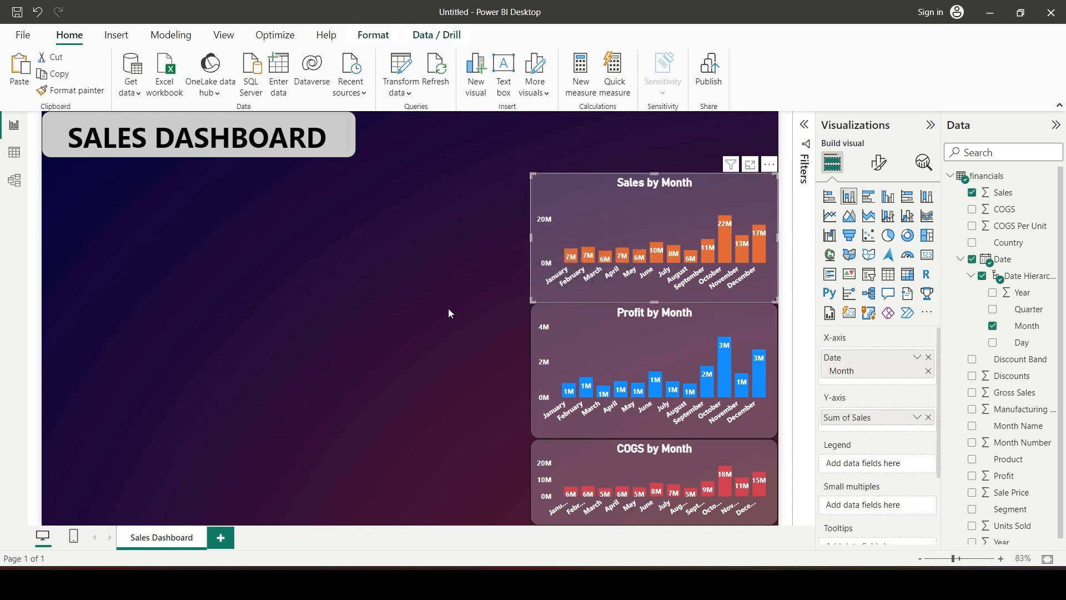
{"action": "left_click", "coordinate": [420, 278]}
Step: Set the Sales by Month chart's height to 200 and its width to 400
{"action": "left_click", "coordinate": [613, 198]}
{"action": "left_click", "coordinate": [879, 162]}
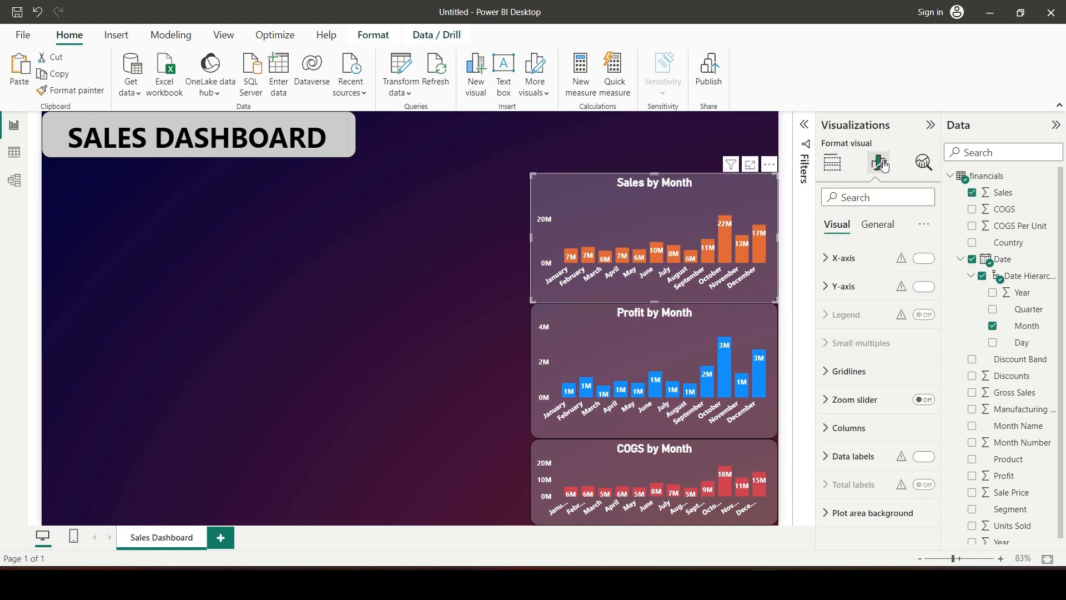
{"action": "left_click", "coordinate": [878, 227]}
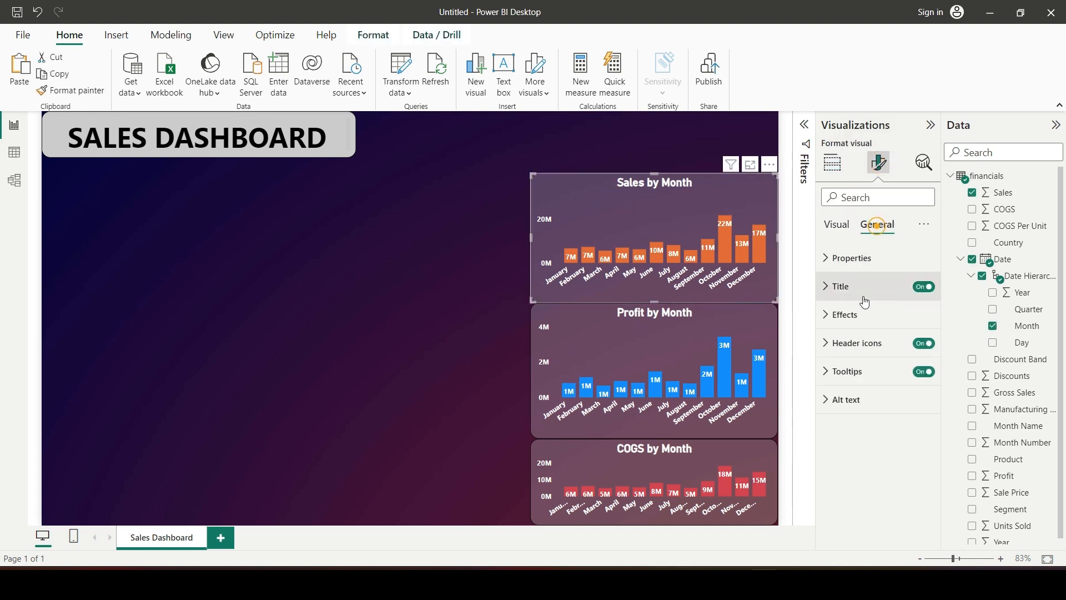
{"action": "left_click", "coordinate": [831, 258]}
{"action": "scroll", "coordinate": [869, 299], "scroll_direction": "down", "scroll_amount": 2}
{"action": "scroll", "coordinate": [869, 298], "scroll_direction": "up", "scroll_amount": 1}
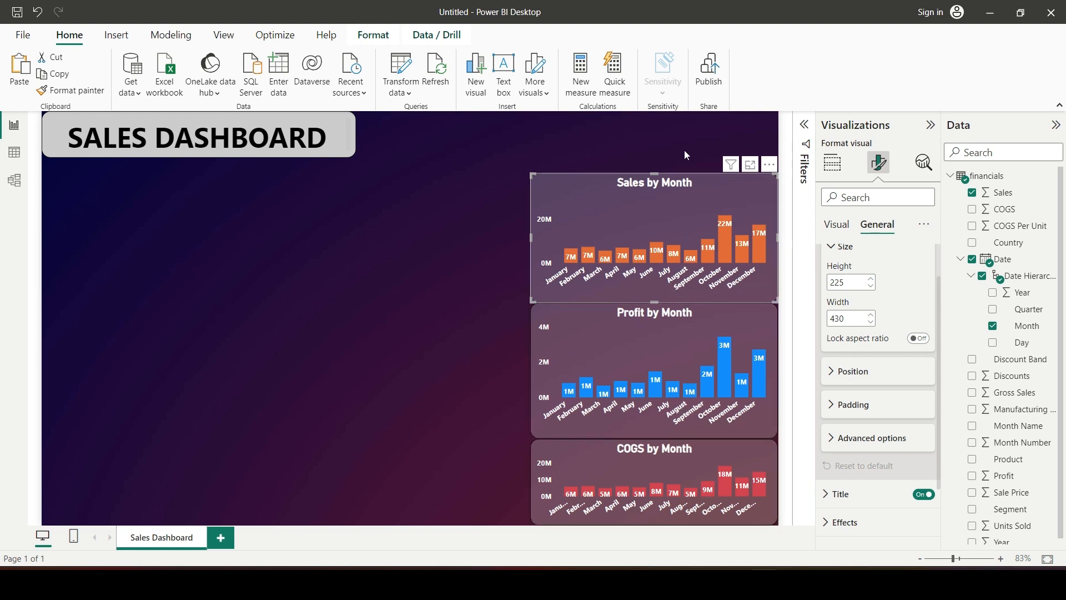
{"action": "double_click", "coordinate": [846, 284]}
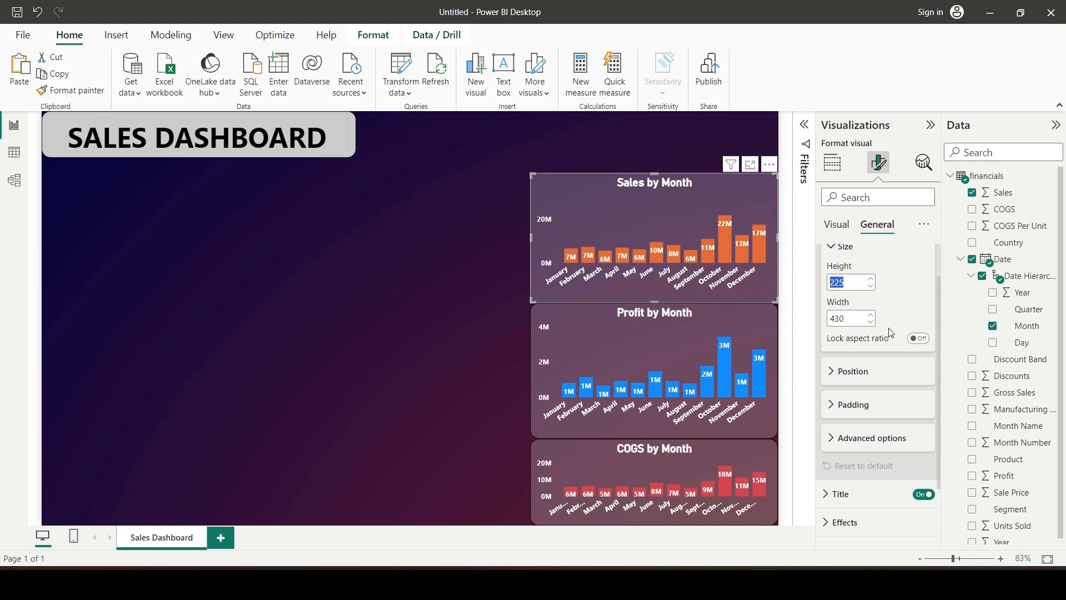
{"action": "type", "text": "200"}
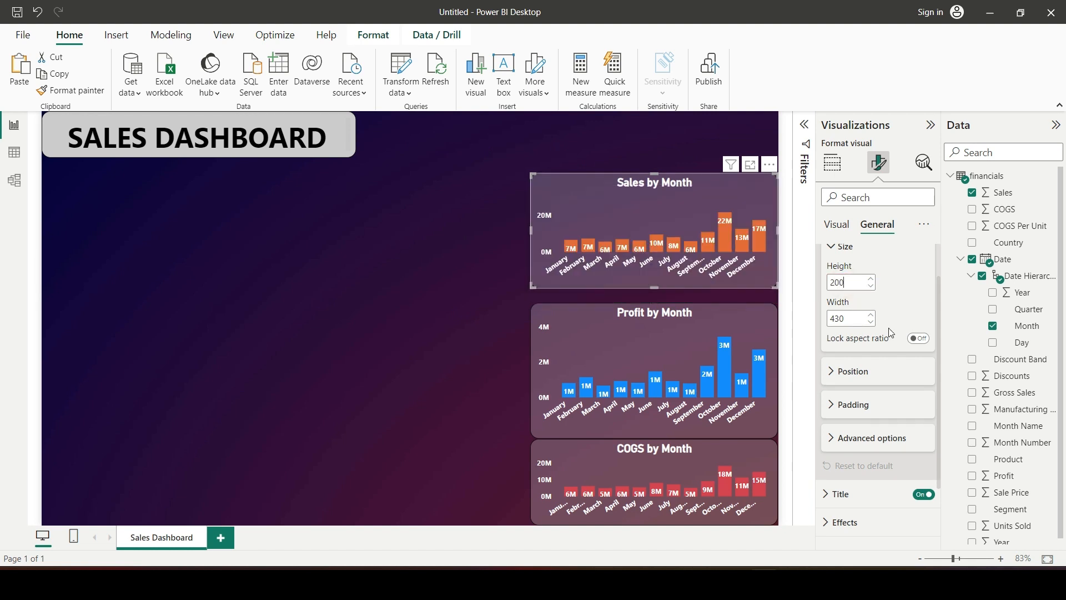
{"action": "double_click", "coordinate": [853, 319]}
{"action": "type", "text": "400"}
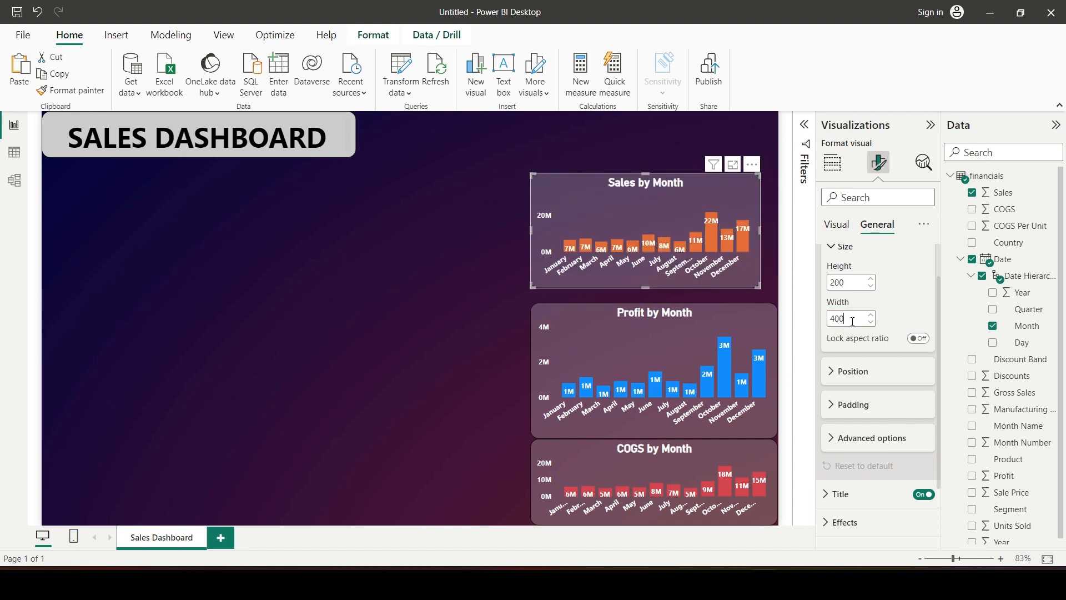
Step: Move the Sales by Month chart flush against the canvas's right edge and slightly upward
{"action": "left_click", "coordinate": [378, 370]}
{"action": "left_click", "coordinate": [650, 213]}
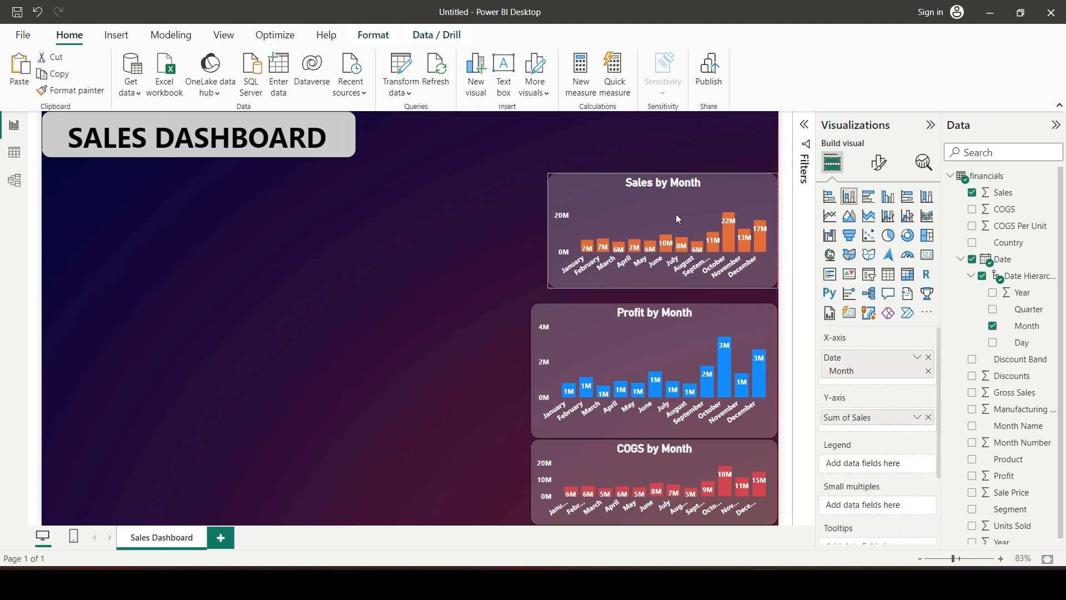
{"action": "left_click_drag", "start_coordinate": [672, 214], "coordinate": [668, 209]}
Step: Set the Profit by Month chart's height to 200 and its width to 400
{"action": "left_click", "coordinate": [668, 324]}
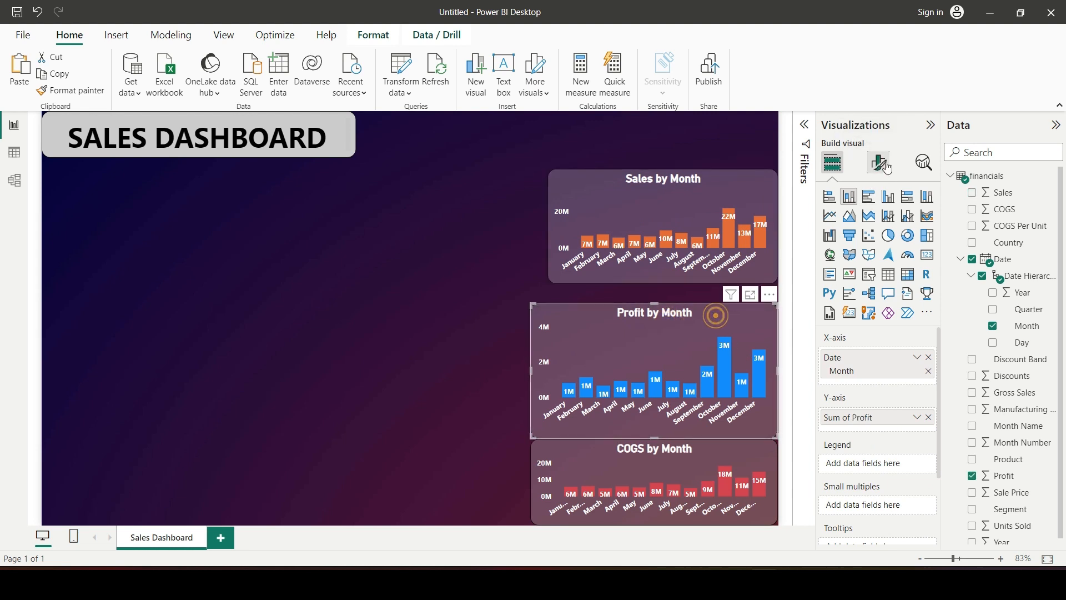
{"action": "left_click", "coordinate": [879, 164]}
{"action": "left_click", "coordinate": [878, 224]}
{"action": "left_click", "coordinate": [848, 258]}
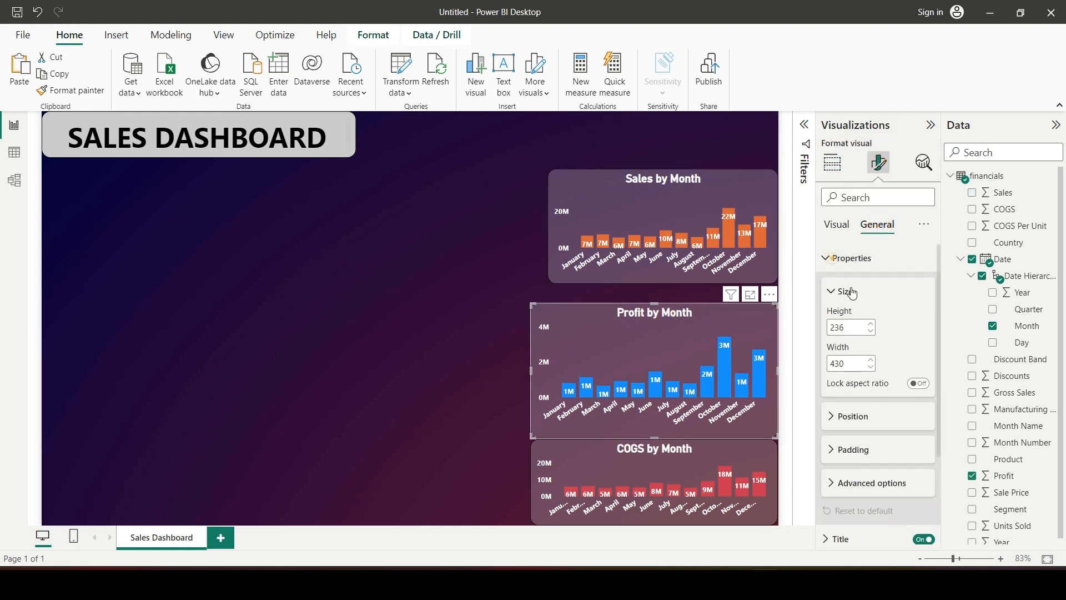
{"action": "left_click_drag", "start_coordinate": [850, 327], "coordinate": [811, 328]}
{"action": "type", "text": "200"}
{"action": "key", "text": "Tab"}
{"action": "type", "text": "400"}
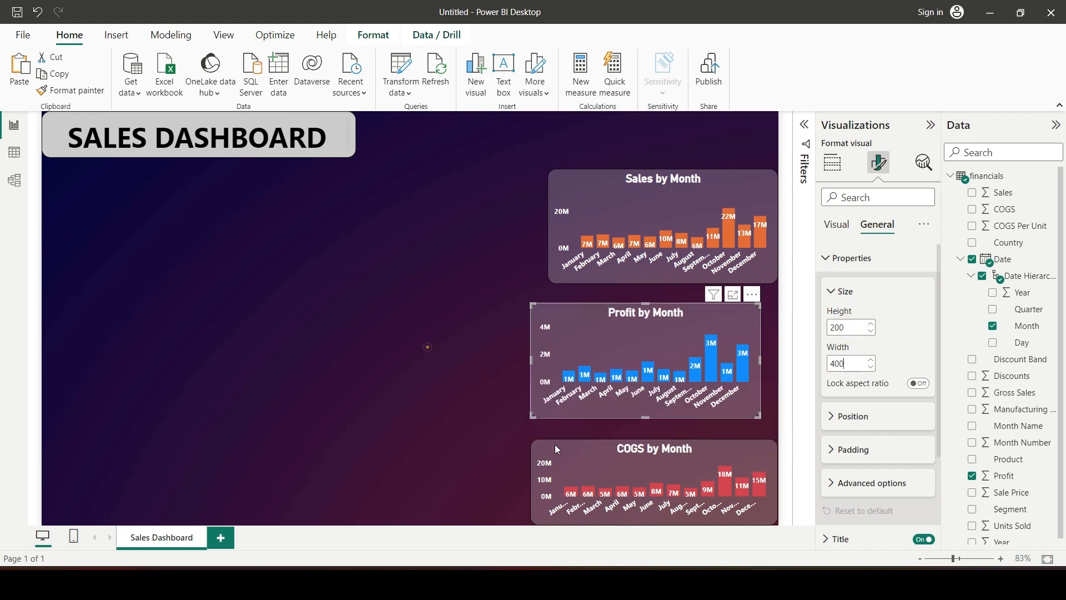
Step: Set the COGS by Month chart's width to 400 and try a height of 200
{"action": "left_click", "coordinate": [603, 455]}
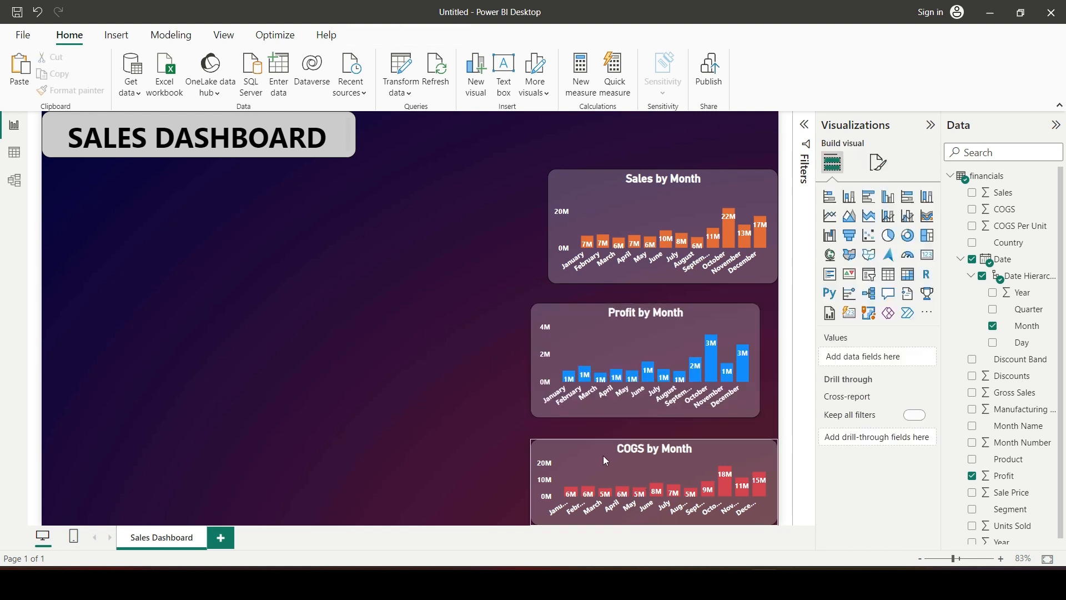
{"action": "left_click", "coordinate": [879, 162]}
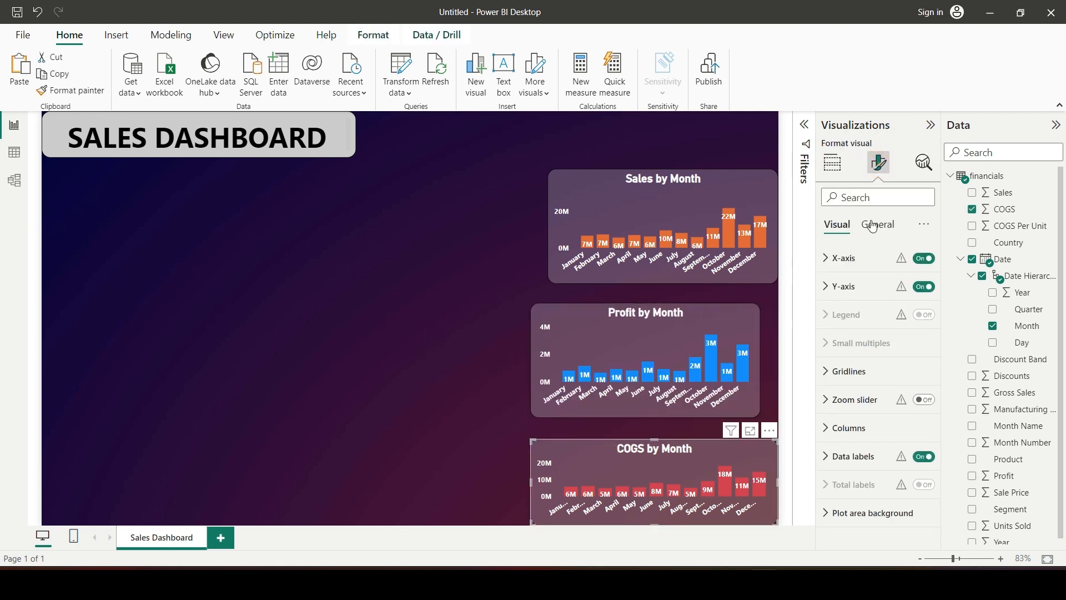
{"action": "left_click", "coordinate": [878, 224]}
{"action": "left_click", "coordinate": [826, 261]}
{"action": "left_click_drag", "start_coordinate": [855, 326], "coordinate": [805, 328]}
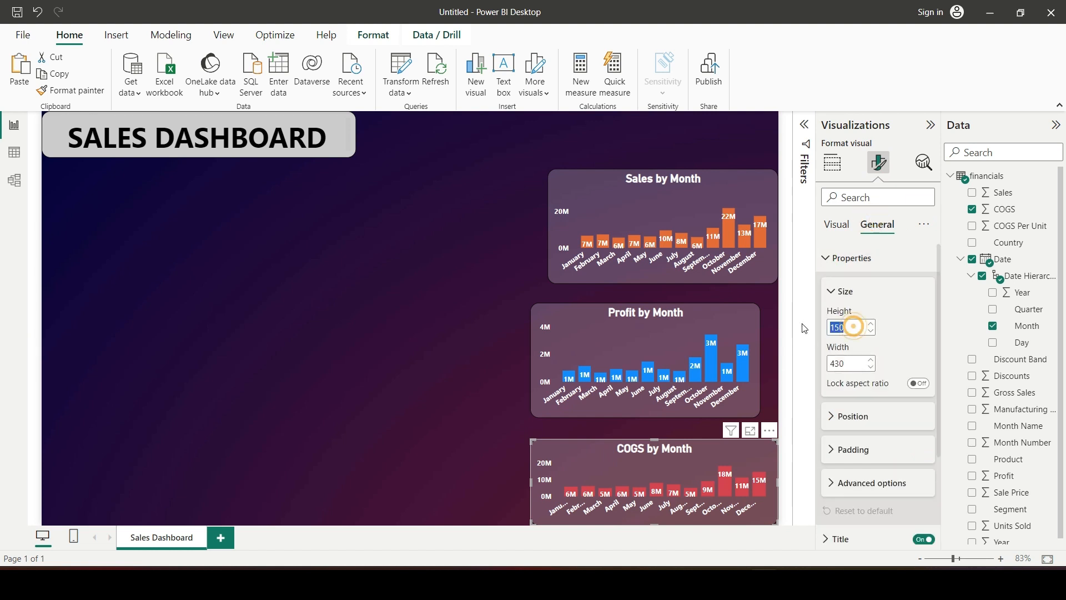
{"action": "type", "text": "200"}
{"action": "double_click", "coordinate": [851, 365]}
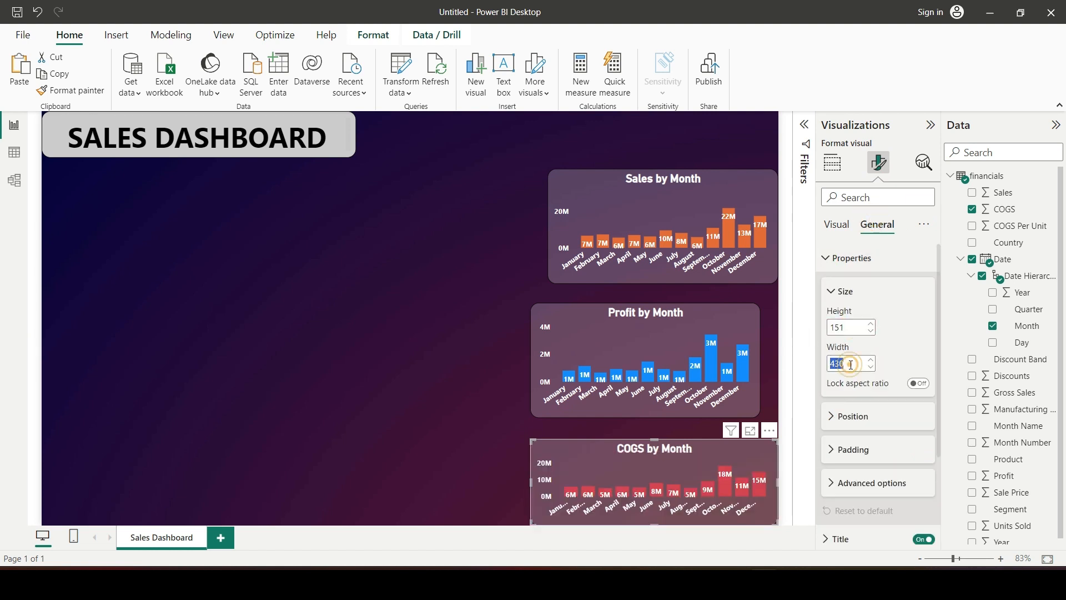
{"action": "type", "text": "400"}
Step: Try again to set the COGS by Month chart's height to 200 at the canvas's lower edge
{"action": "double_click", "coordinate": [849, 326]}
{"action": "type", "text": "200"}
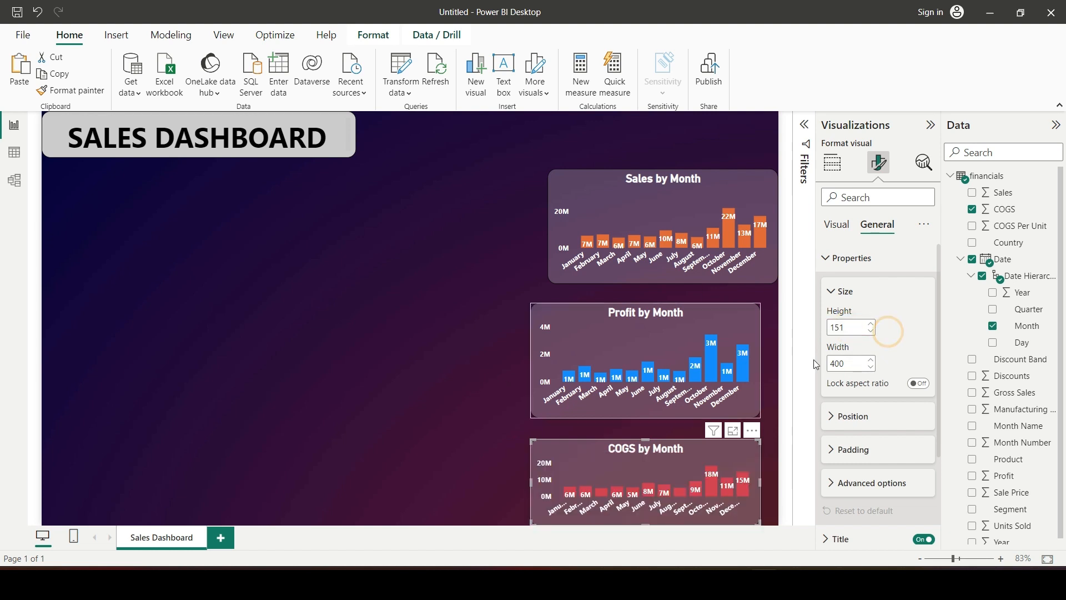
{"action": "left_click_drag", "start_coordinate": [844, 328], "coordinate": [814, 333]}
{"action": "type", "text": "200"}
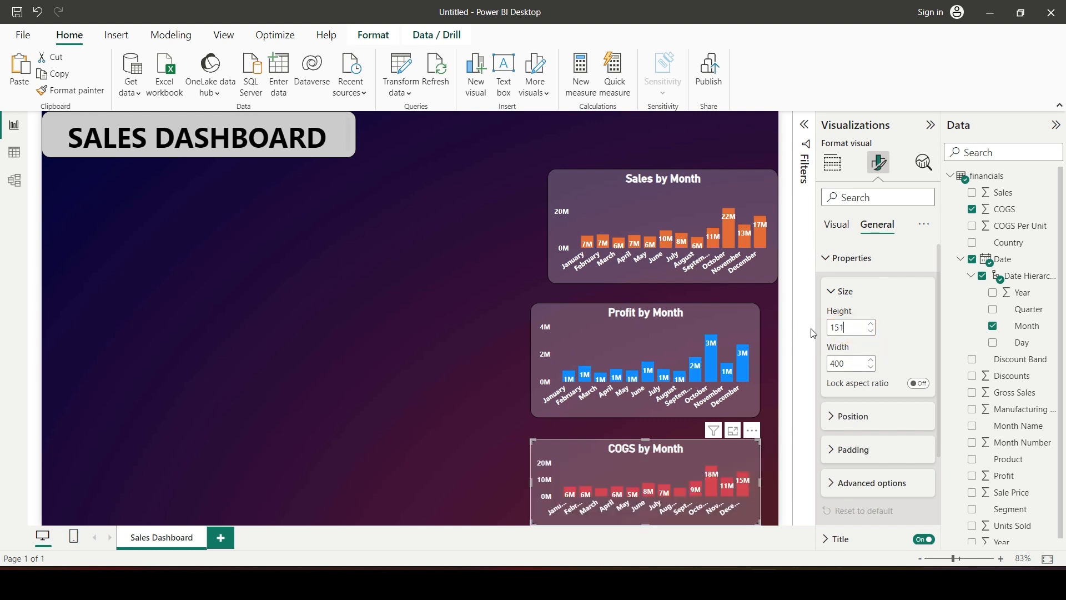
Step: Move the COGS by Month chart to the empty middle of the canvas and set its height to 200
{"action": "left_click", "coordinate": [581, 442]}
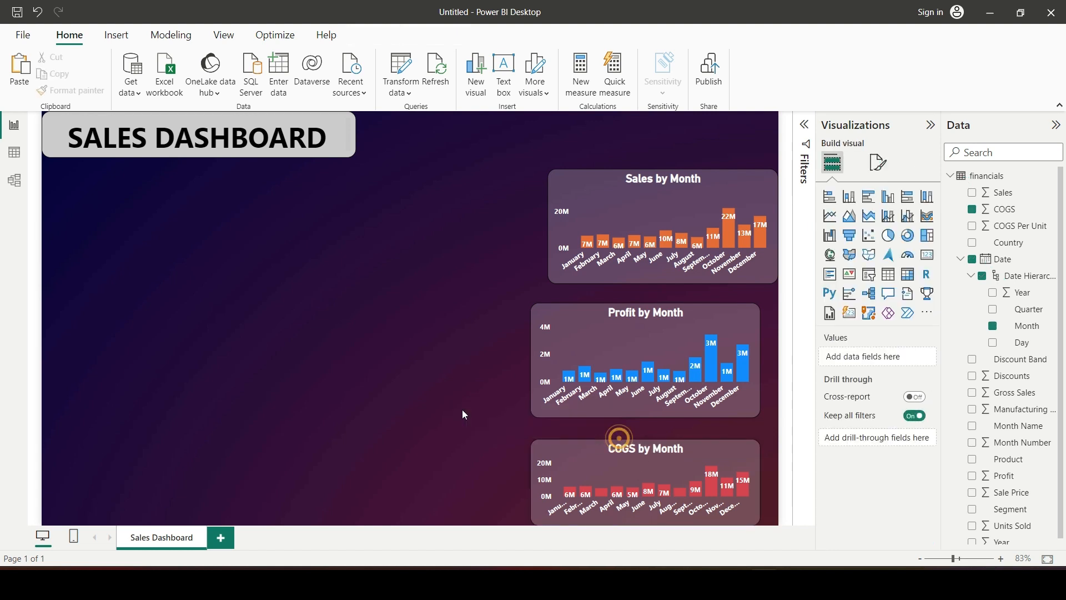
{"action": "left_click_drag", "start_coordinate": [593, 460], "coordinate": [318, 314]}
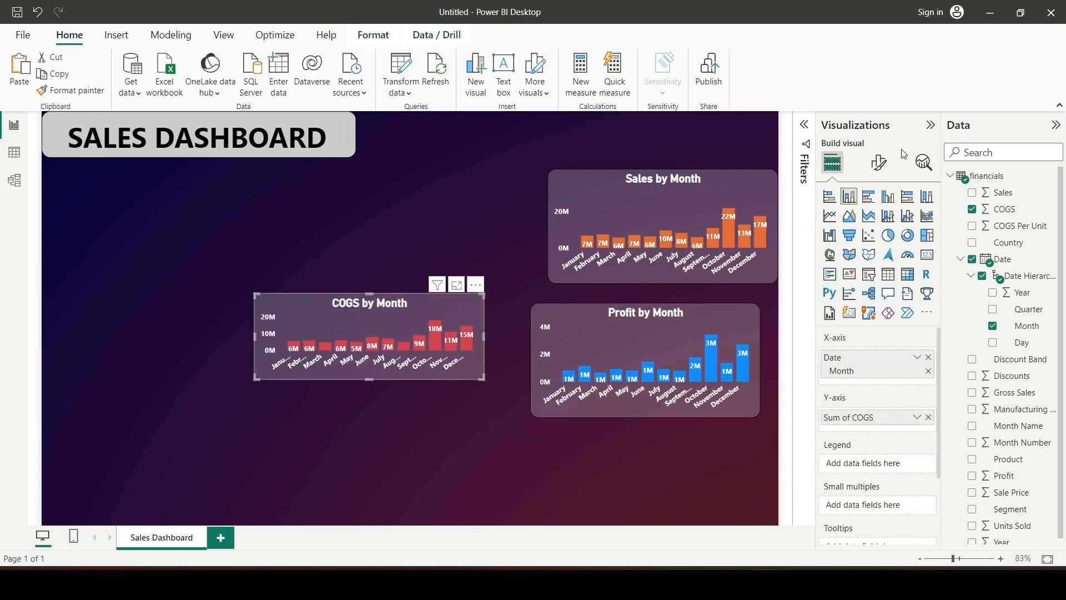
{"action": "left_click", "coordinate": [878, 161]}
{"action": "left_click", "coordinate": [877, 224]}
{"action": "left_click", "coordinate": [847, 258]}
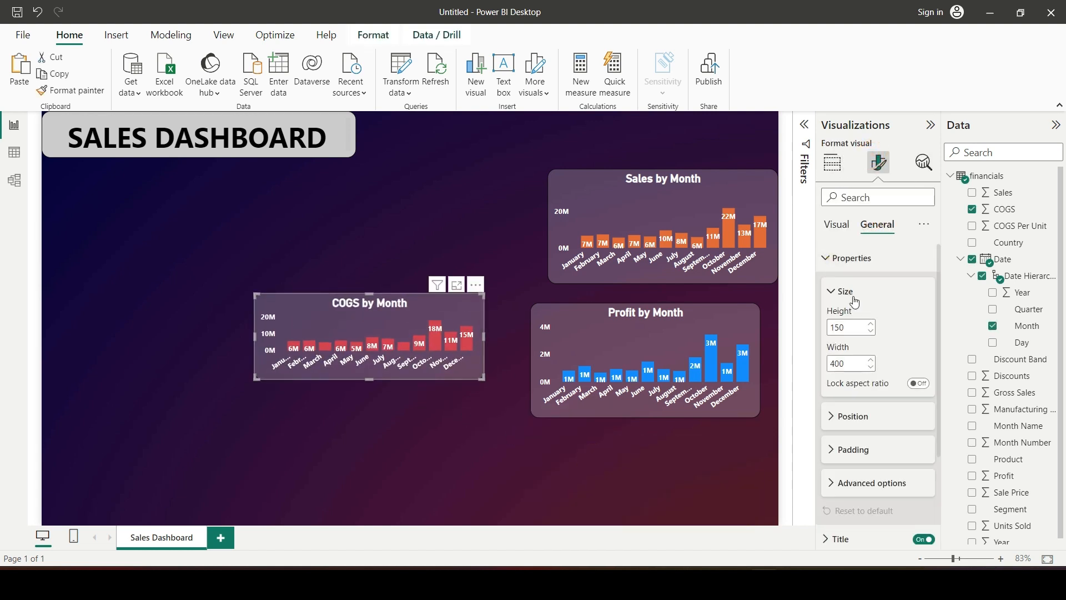
{"action": "left_click", "coordinate": [853, 327]}
{"action": "type", "text": "200"}
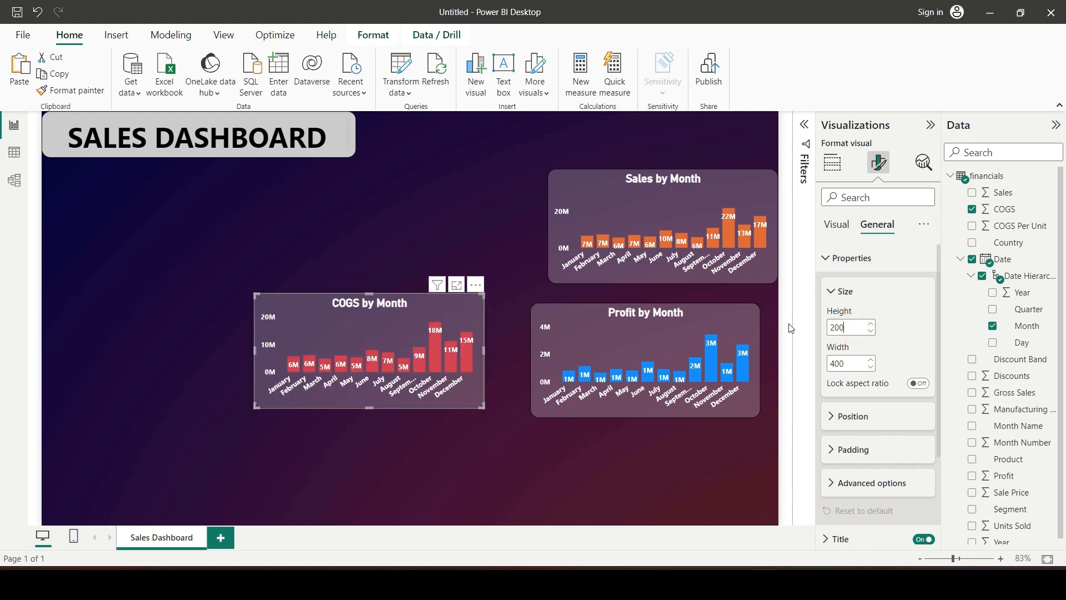
Step: Stack the COGS, Profit and Sales by Month charts without gaps from the canvas's lower edge upward along its right edge
{"action": "left_click_drag", "start_coordinate": [381, 309], "coordinate": [674, 427]}
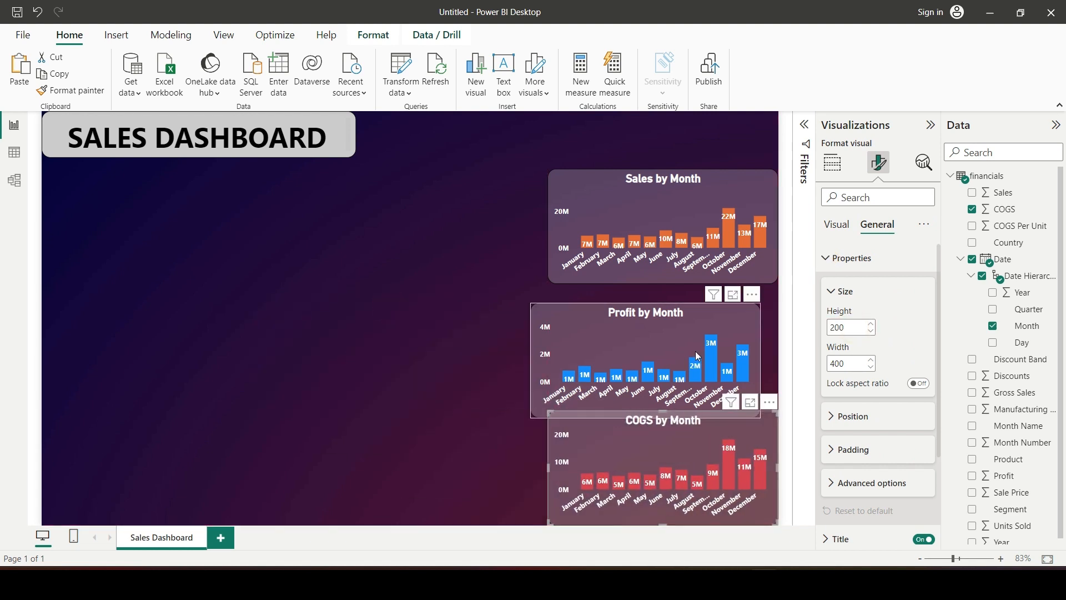
{"action": "left_click_drag", "start_coordinate": [698, 355], "coordinate": [716, 337]}
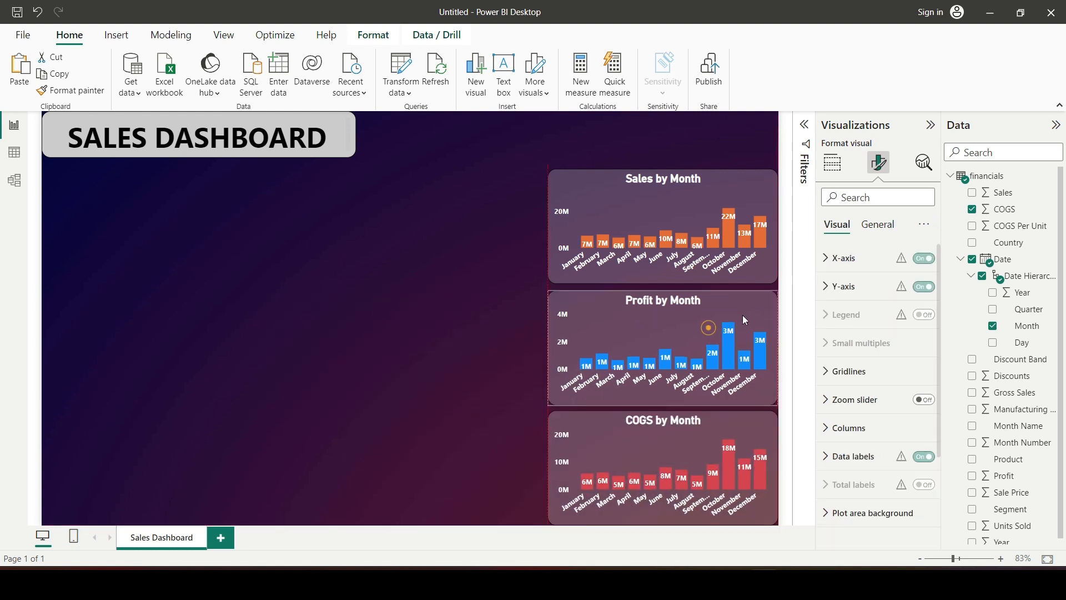
{"action": "left_click", "coordinate": [722, 423]}
{"action": "mouse_move", "coordinate": [732, 301]}
{"action": "left_mouse_down"}
{"action": "mouse_move", "coordinate": [738, 320]}
{"action": "mouse_move", "coordinate": [737, 312]}
{"action": "left_mouse_up"}
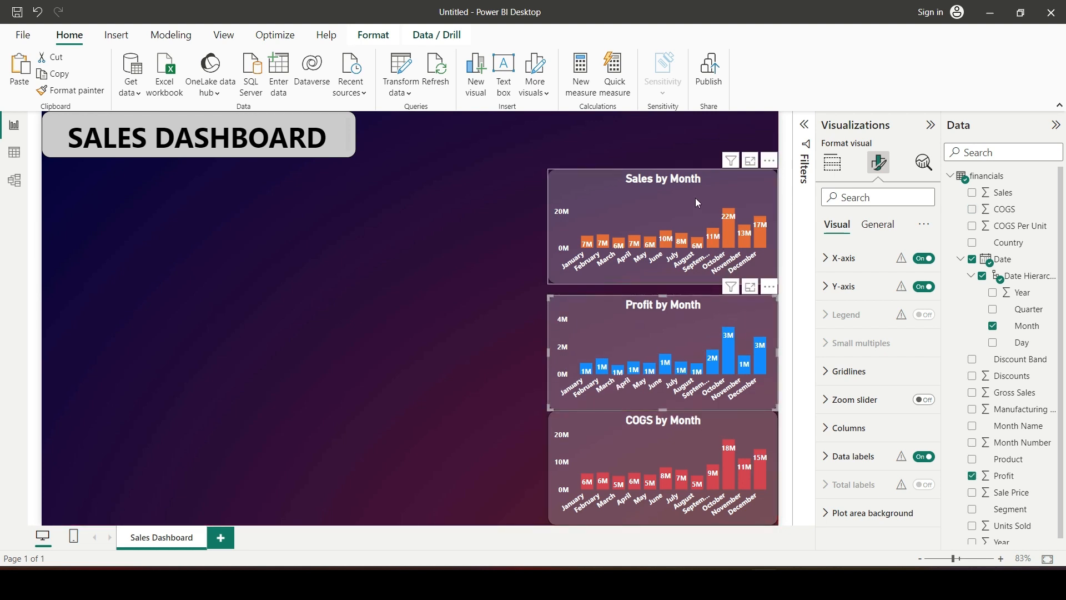
{"action": "left_click_drag", "start_coordinate": [698, 203], "coordinate": [696, 214]}
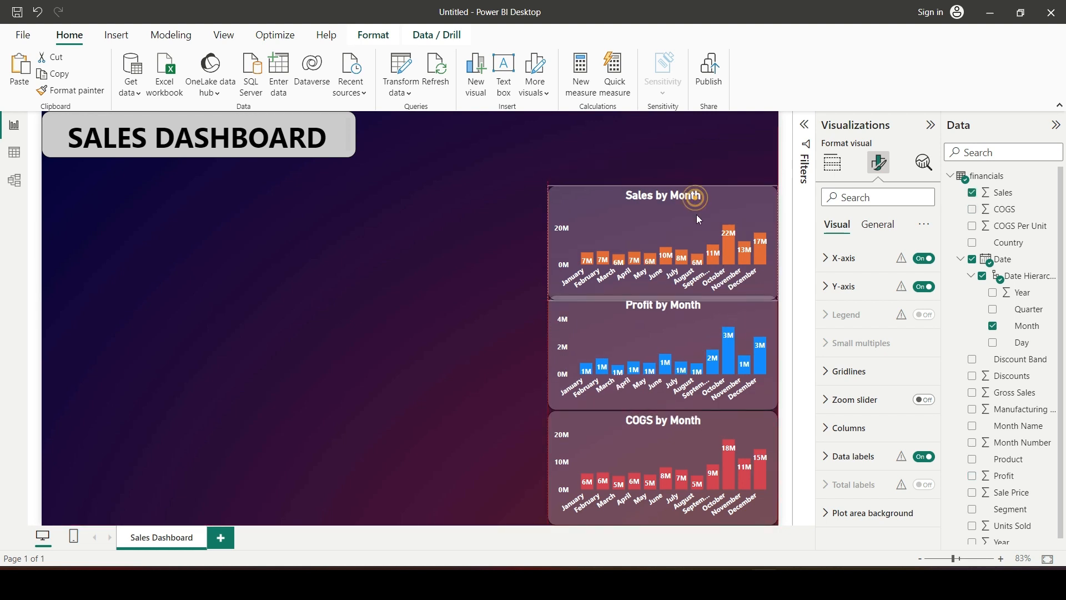
{"action": "left_click", "coordinate": [483, 334]}
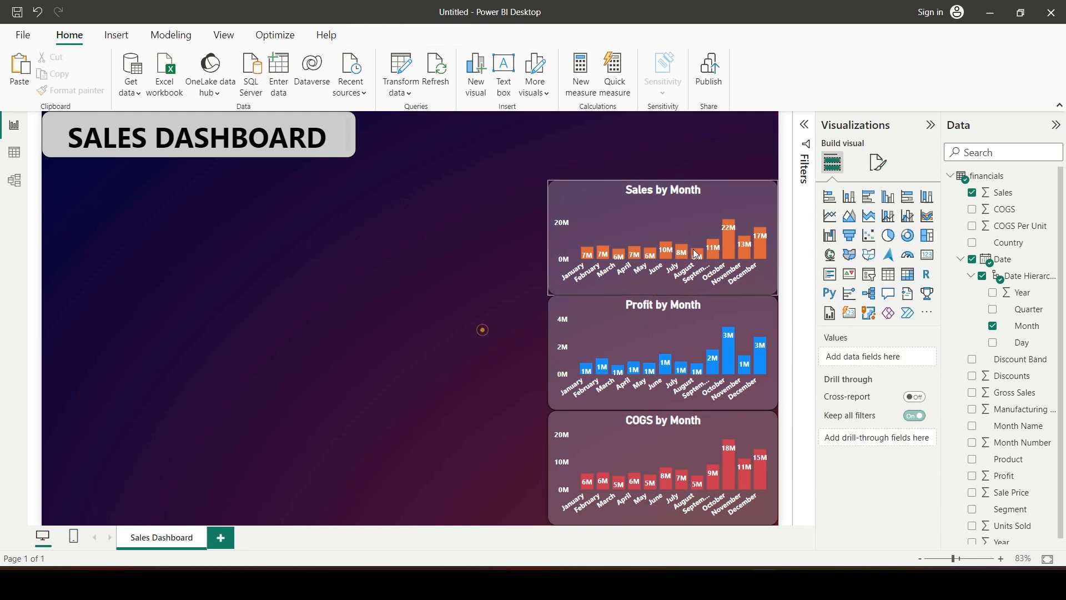
{"action": "left_click", "coordinate": [718, 194]}
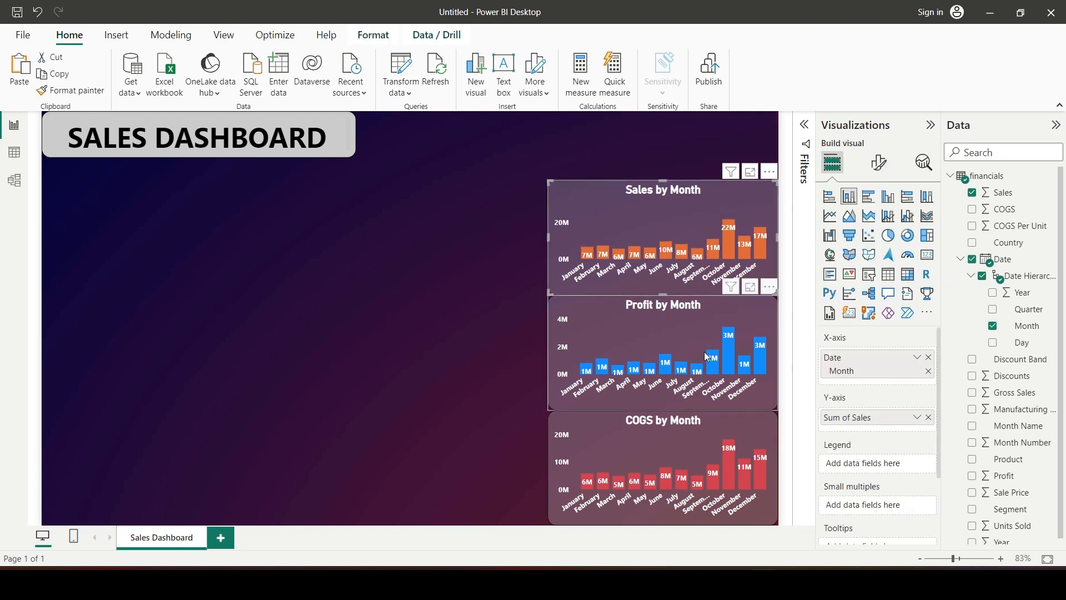
{"action": "left_click", "coordinate": [481, 361]}
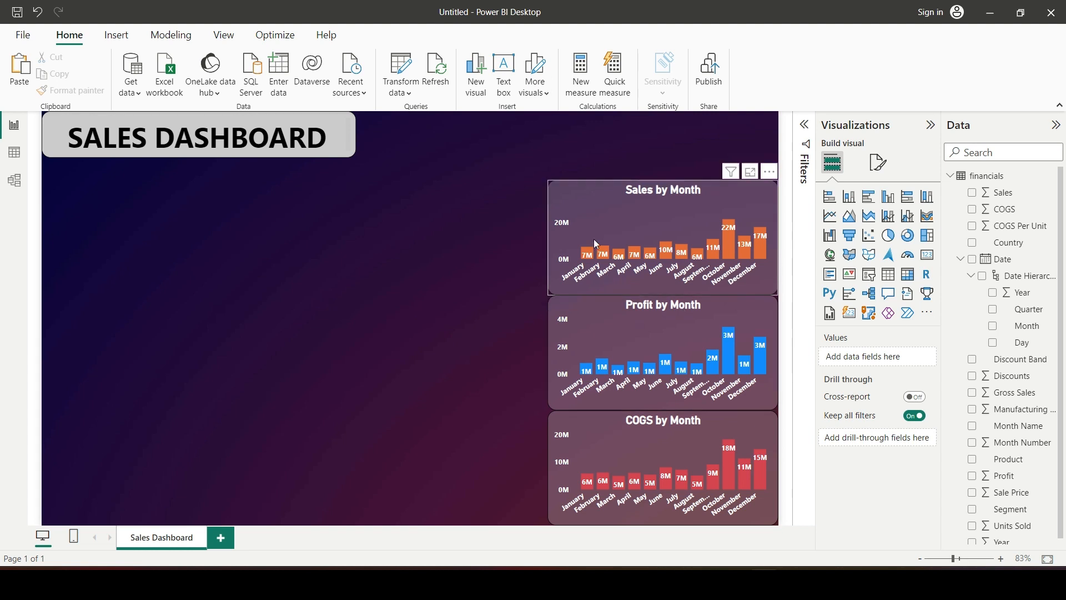
Step: Widen the Sales, Profit and COGS by Month charts leftward so that their left edges align
{"action": "left_click", "coordinate": [563, 268]}
{"action": "left_click_drag", "start_coordinate": [548, 240], "coordinate": [517, 243]}
{"action": "left_click", "coordinate": [552, 353]}
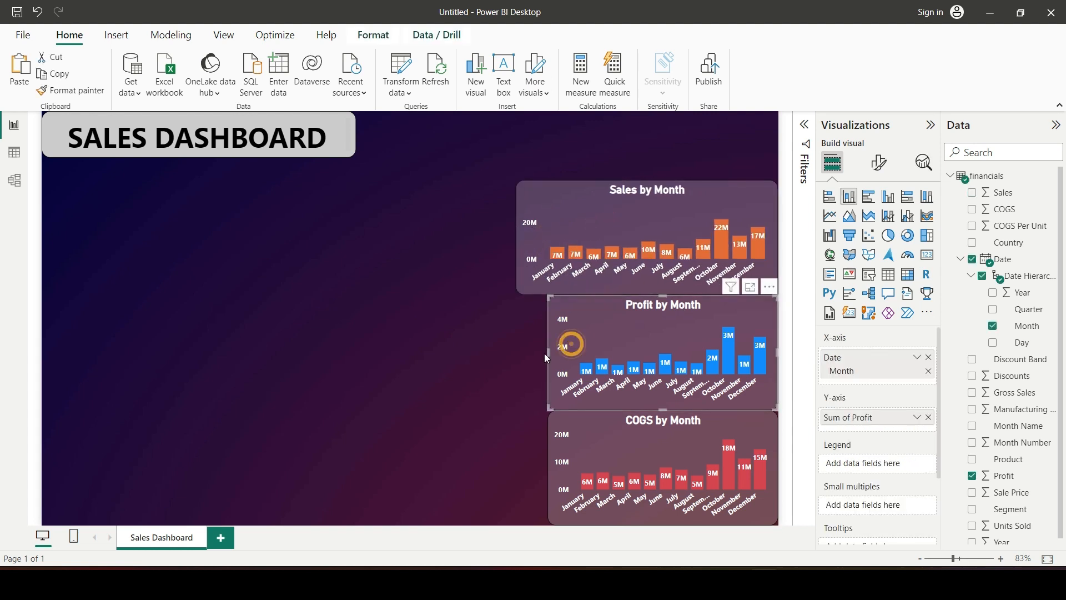
{"action": "left_click_drag", "start_coordinate": [546, 353], "coordinate": [518, 352]}
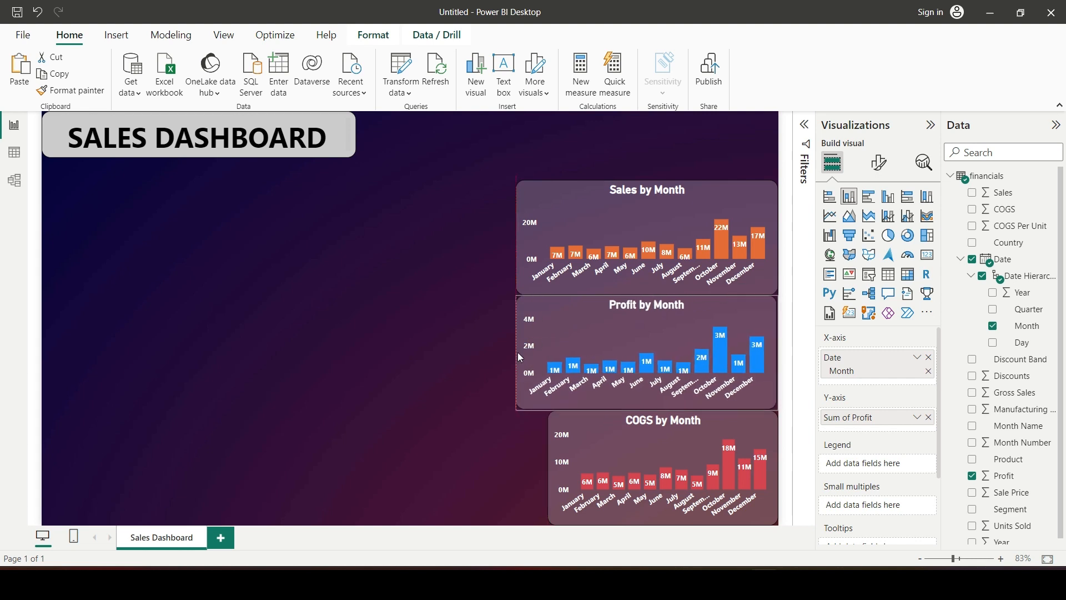
{"action": "left_click", "coordinate": [582, 420]}
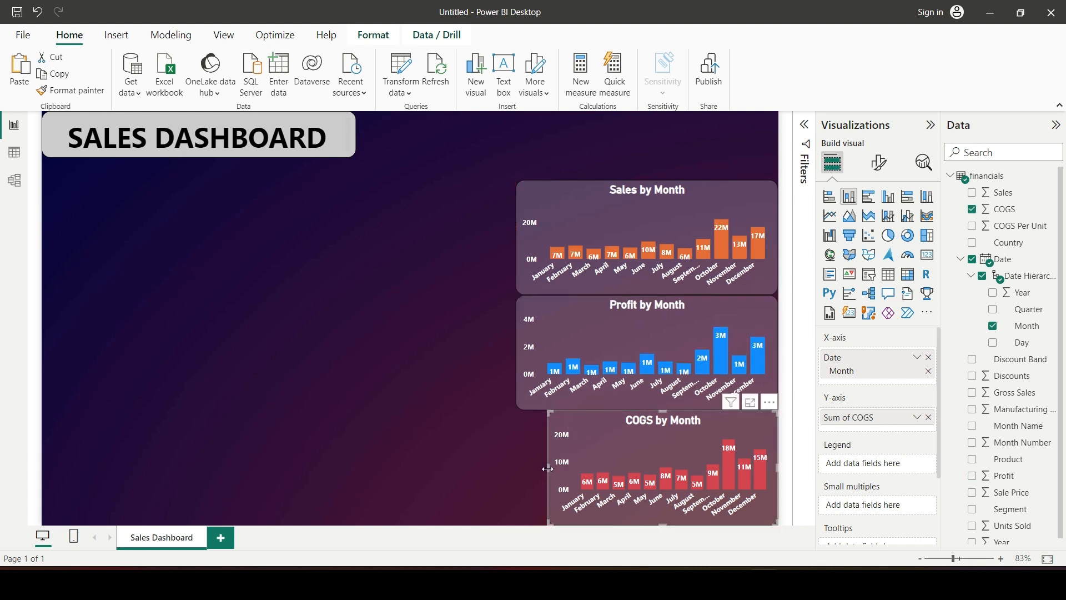
{"action": "left_click_drag", "start_coordinate": [547, 468], "coordinate": [522, 469]}
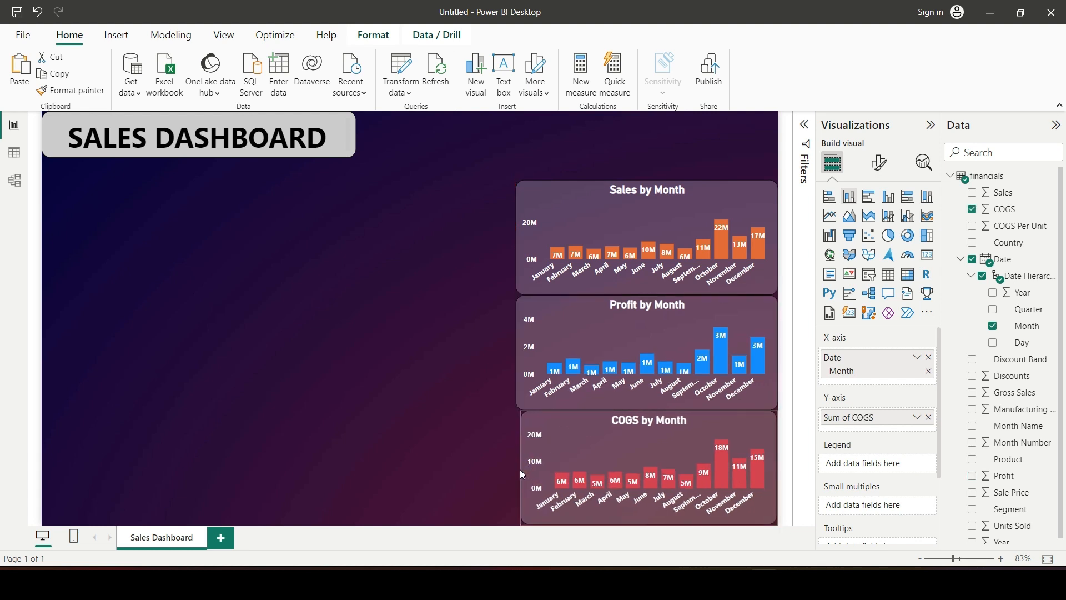
{"action": "left_click", "coordinate": [451, 399]}
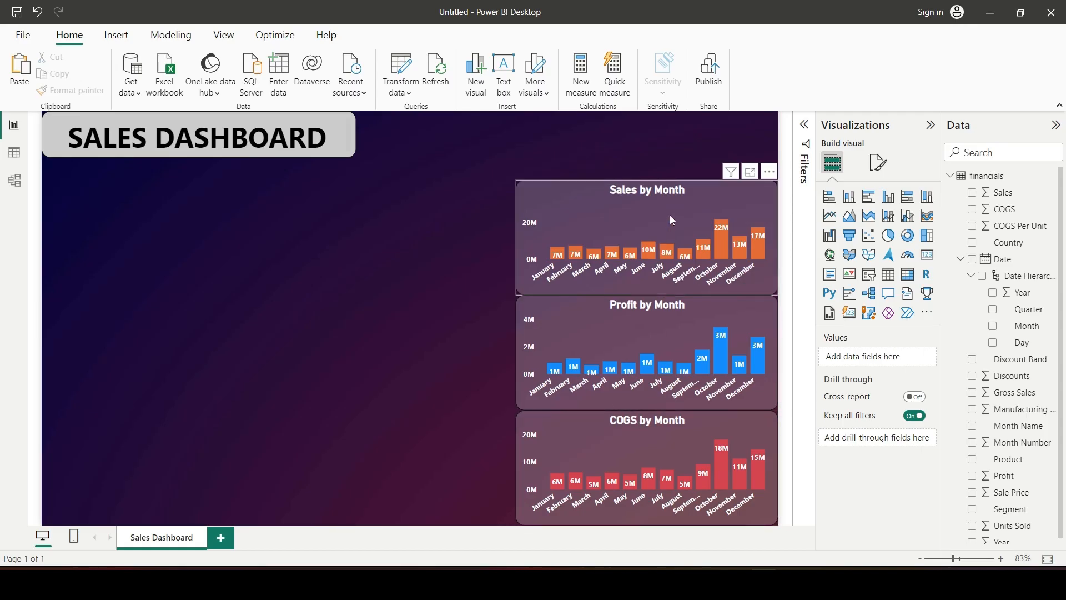
Step: Increase the Sales by Month chart's height and move it up, leaving a gap above the Profit chart
{"action": "left_click", "coordinate": [670, 214]}
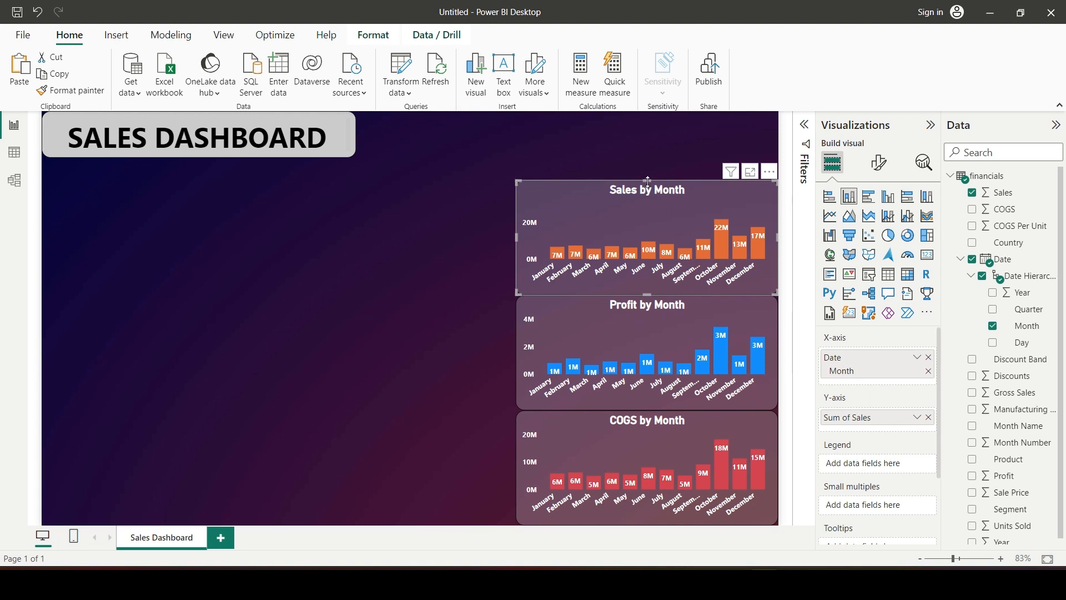
{"action": "left_click_drag", "start_coordinate": [648, 181], "coordinate": [648, 168]}
{"action": "left_click_drag", "start_coordinate": [671, 205], "coordinate": [671, 195]}
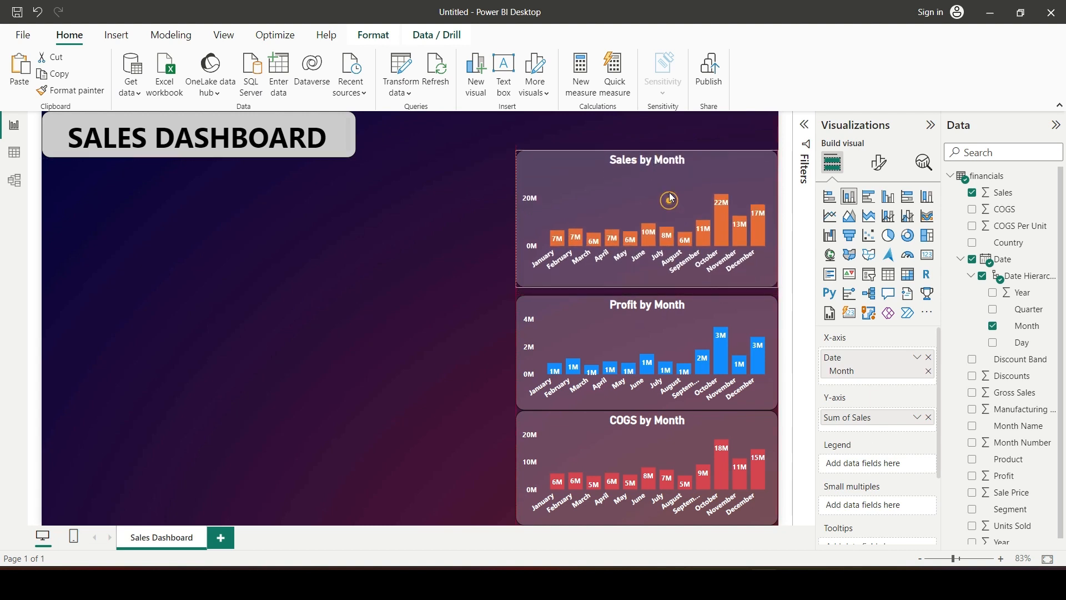
Step: Select the Profit by Month chart in the middle of the stack
{"action": "left_click", "coordinate": [694, 310]}
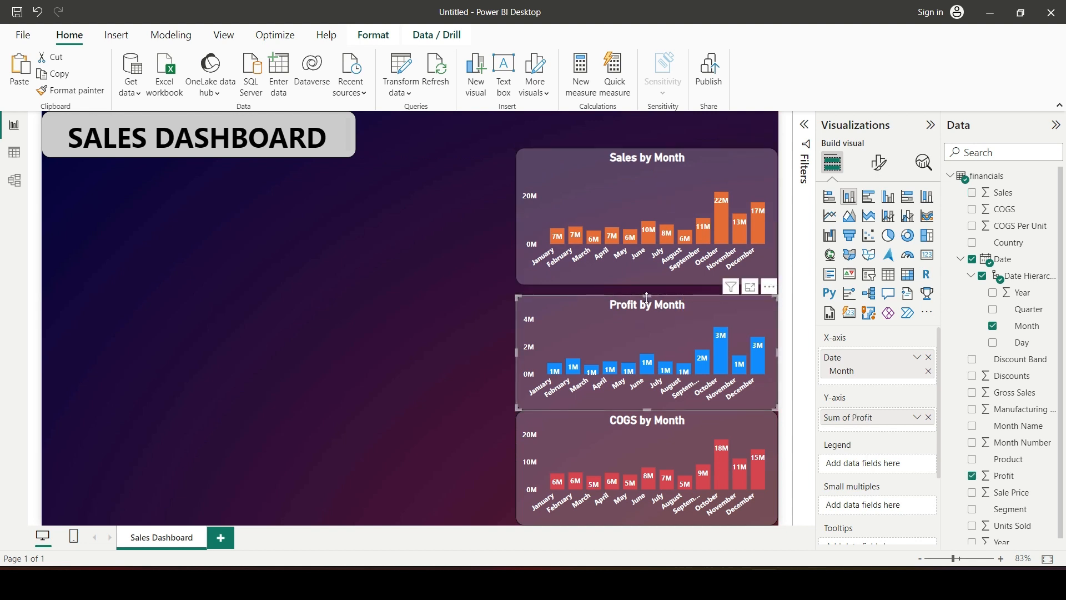
Step: Extend the upper edge of the Profit by Month chart to close the gap below the Sales by Month chart
{"action": "left_click_drag", "start_coordinate": [648, 296], "coordinate": [647, 286]}
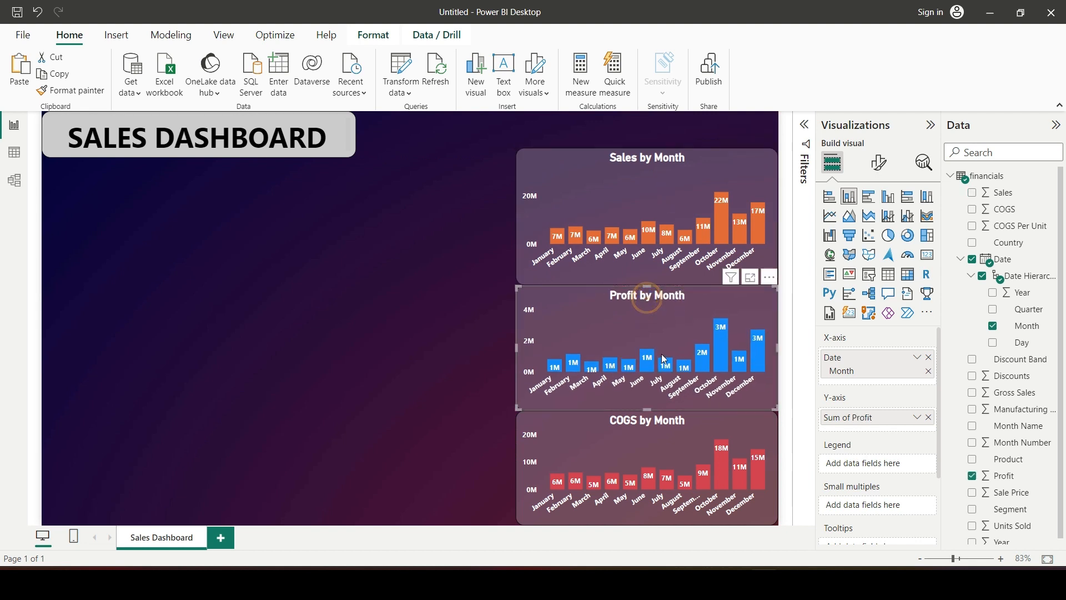
{"action": "left_click", "coordinate": [410, 361]}
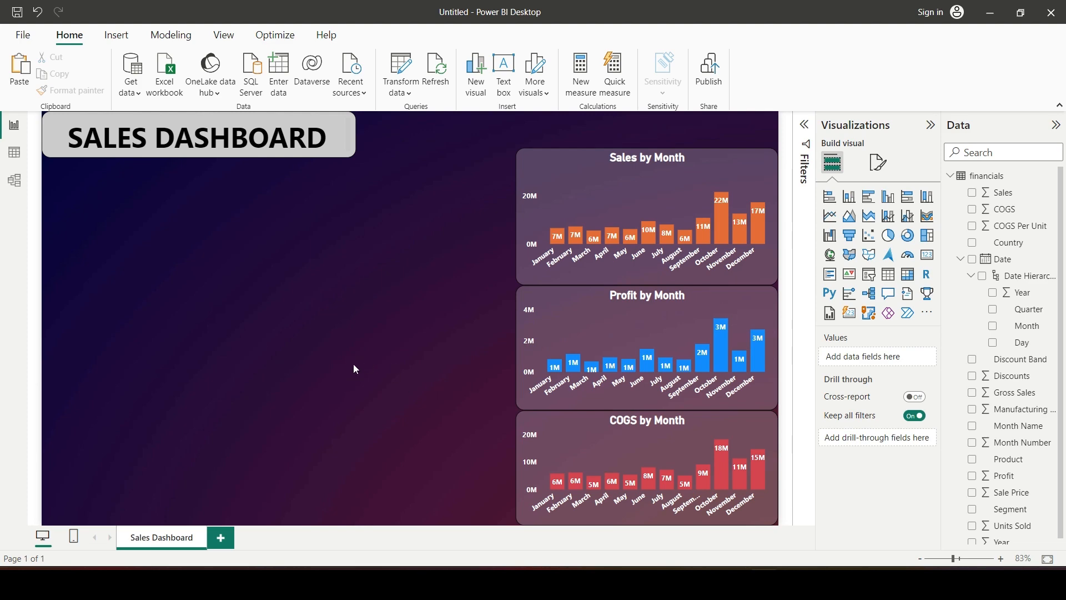
Step: Check the reference dashboard PDF in Acrobat, return to Power BI Desktop, and place a stacked bar chart of Sales by Product in the canvas's empty area
{"action": "key", "text": "alt+Tab"}
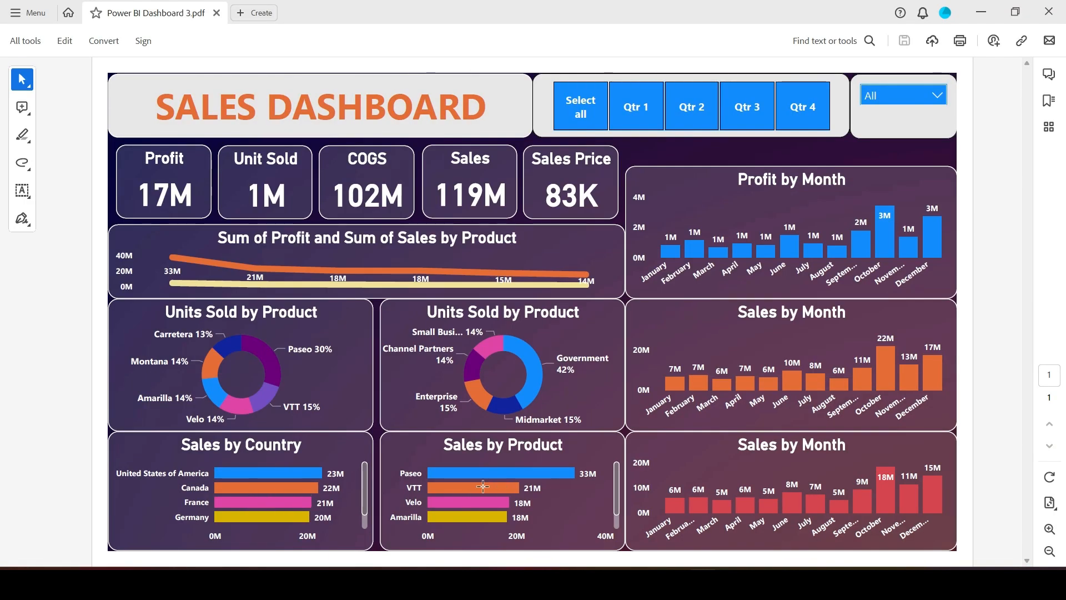
{"action": "key", "text": "alt+Tab"}
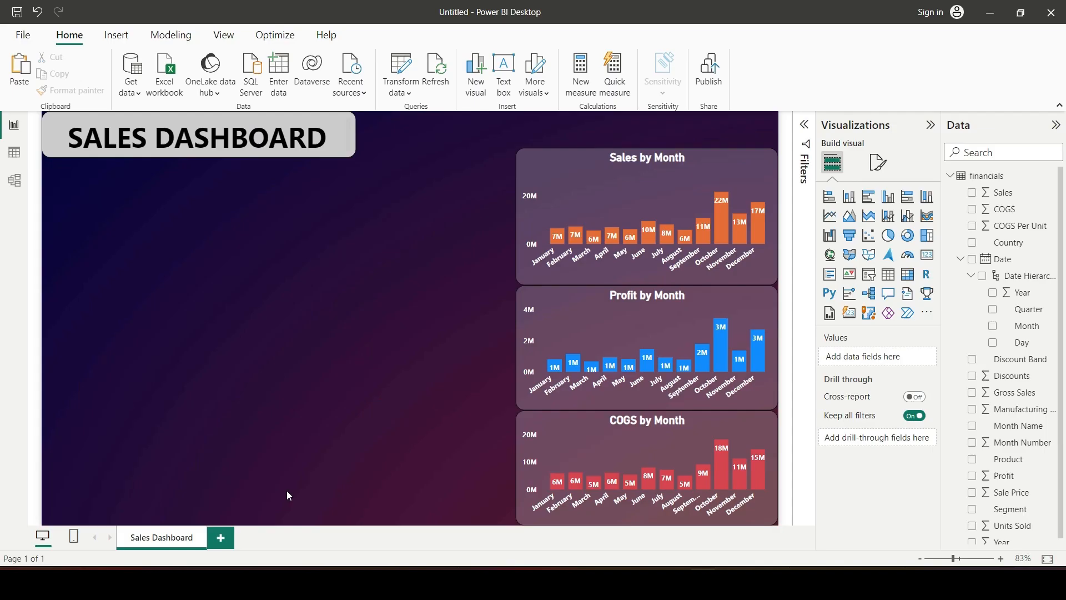
{"action": "left_click", "coordinate": [834, 205]}
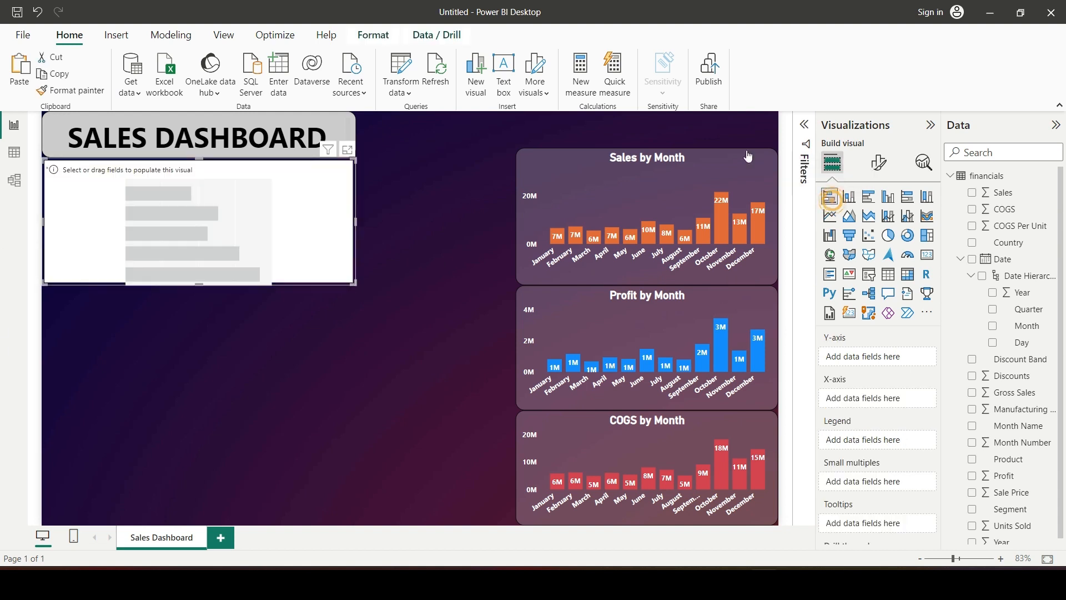
{"action": "left_click_drag", "start_coordinate": [268, 201], "coordinate": [323, 247]}
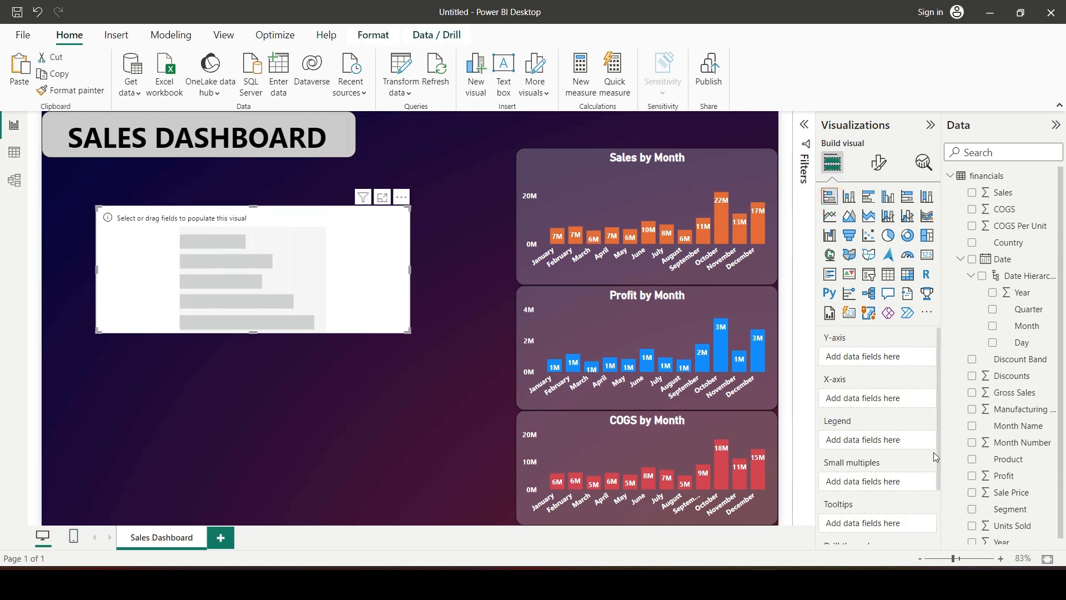
{"action": "left_click", "coordinate": [972, 467]}
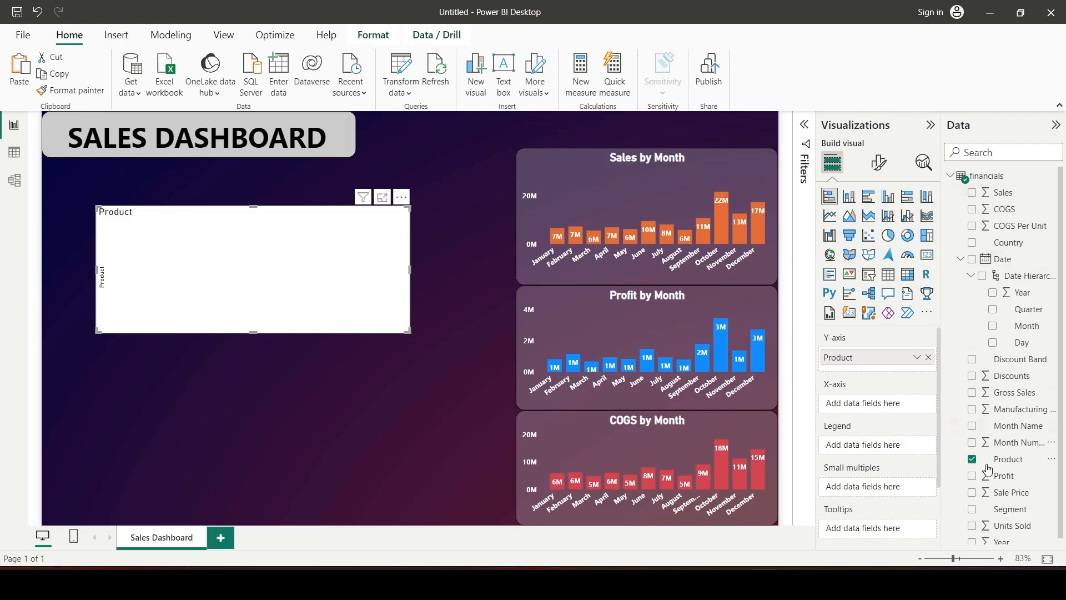
{"action": "left_click", "coordinate": [972, 192]}
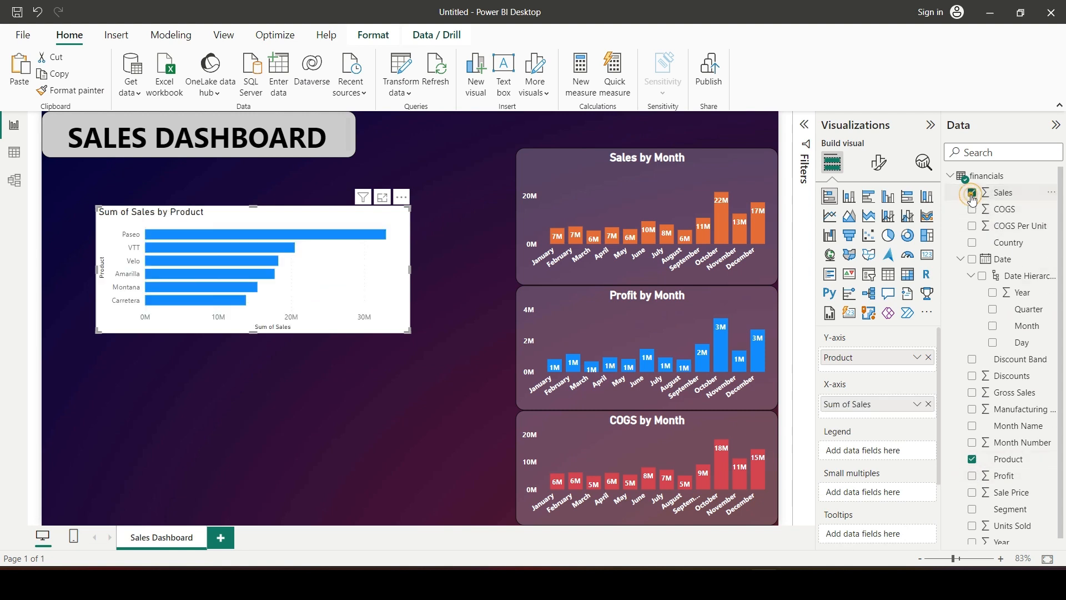
{"action": "left_click_drag", "start_coordinate": [305, 224], "coordinate": [314, 249]}
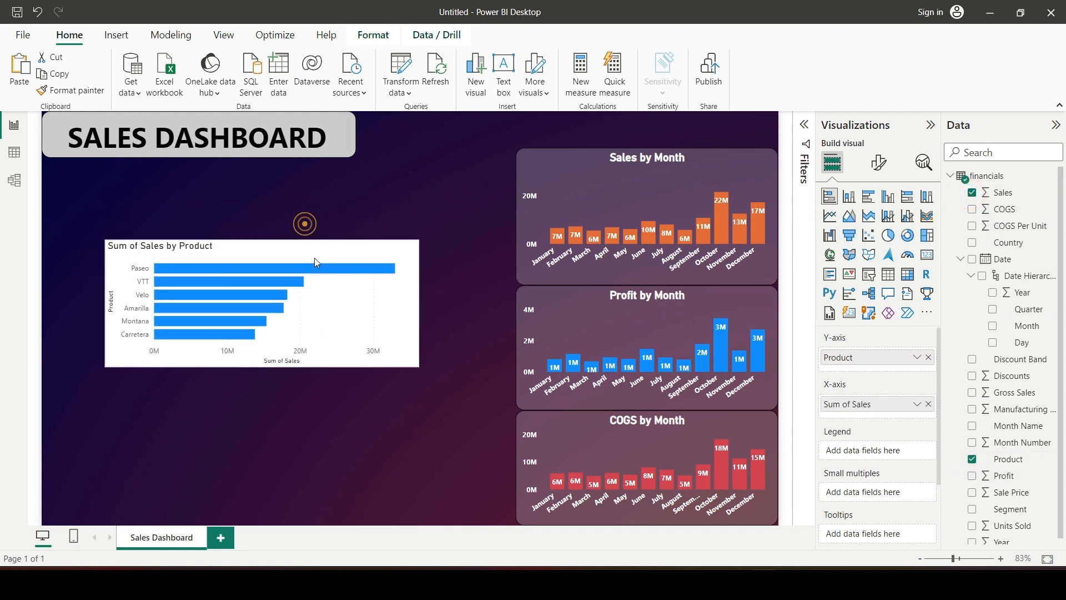
{"action": "mouse_move", "coordinate": [281, 260]}
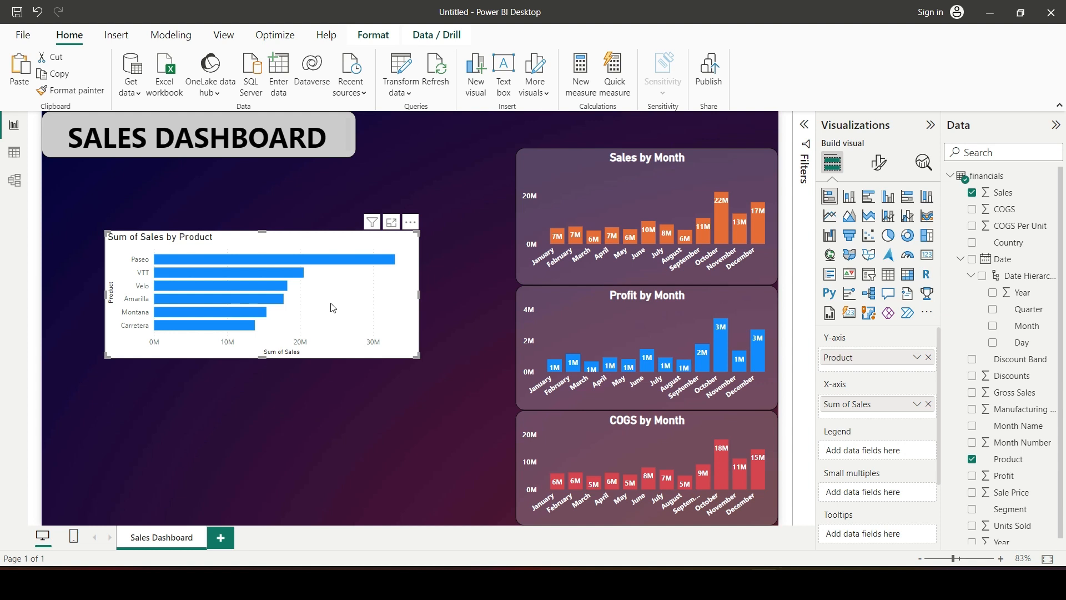
Step: Copy the Sales by Month chart's formatting onto the Sum of Sales by Product bar chart with Format Painter
{"action": "left_click", "coordinate": [631, 186]}
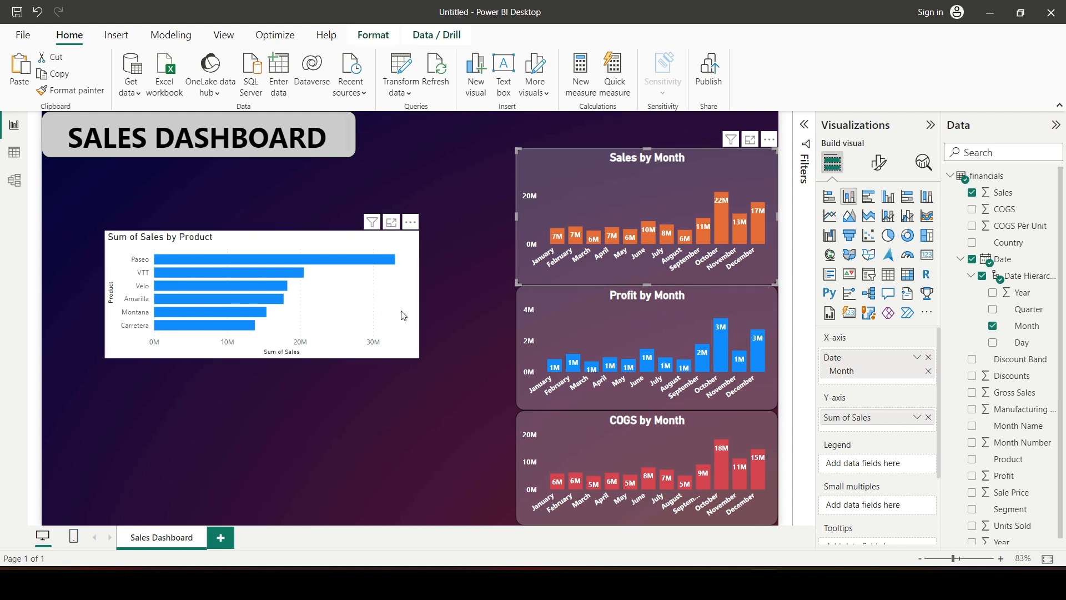
{"action": "left_click", "coordinate": [469, 311]}
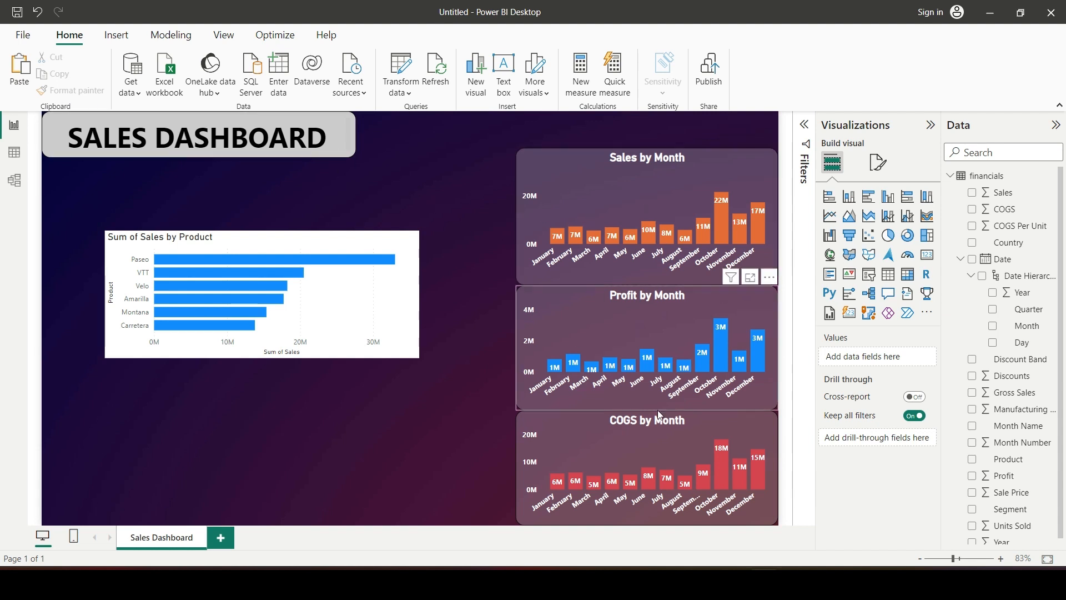
{"action": "left_click", "coordinate": [595, 184]}
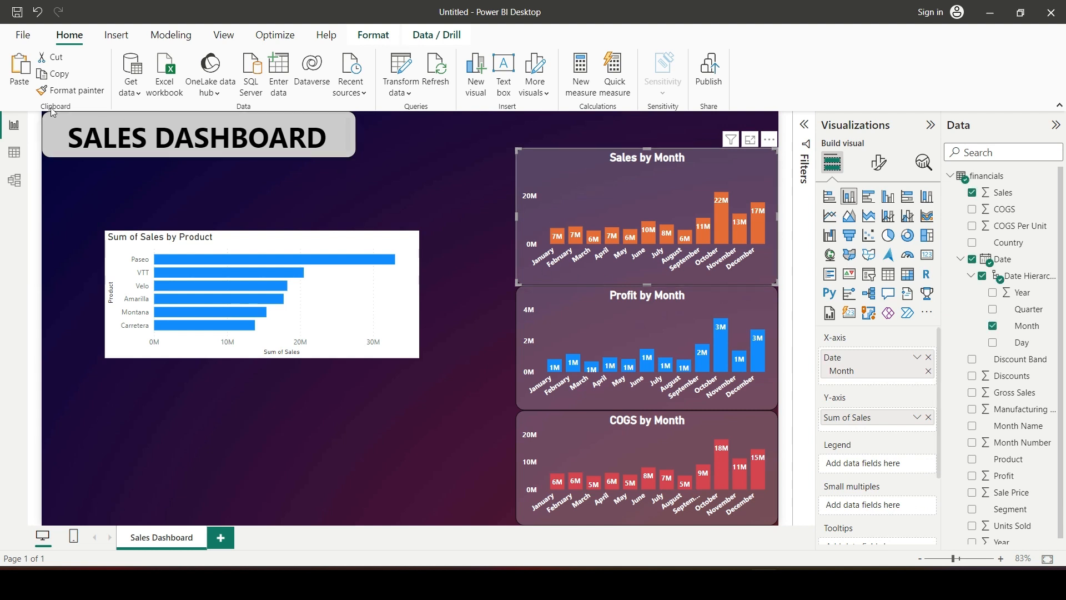
{"action": "left_click", "coordinate": [70, 94]}
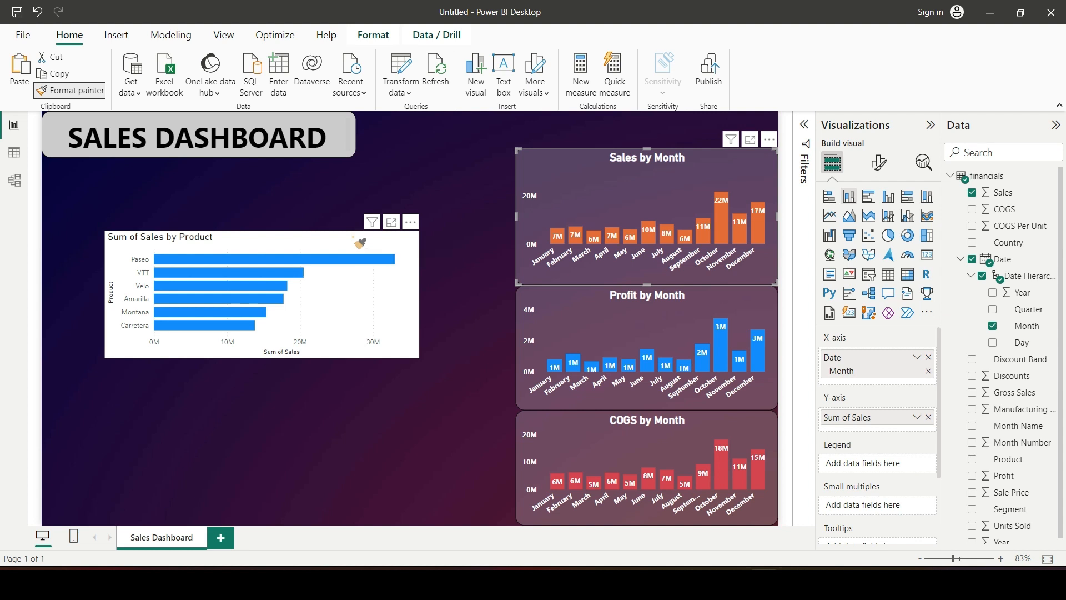
{"action": "left_click", "coordinate": [359, 243]}
{"action": "left_click", "coordinate": [482, 251]}
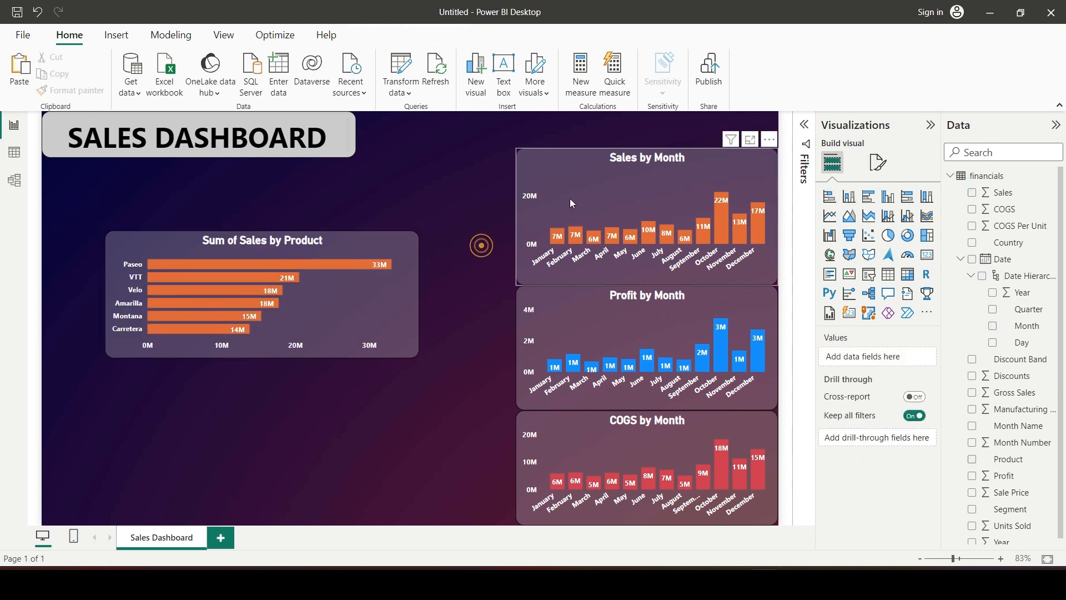
Step: Set the Product filter of the Sum of Sales by Product chart to the Top N filter type
{"action": "left_click", "coordinate": [356, 287]}
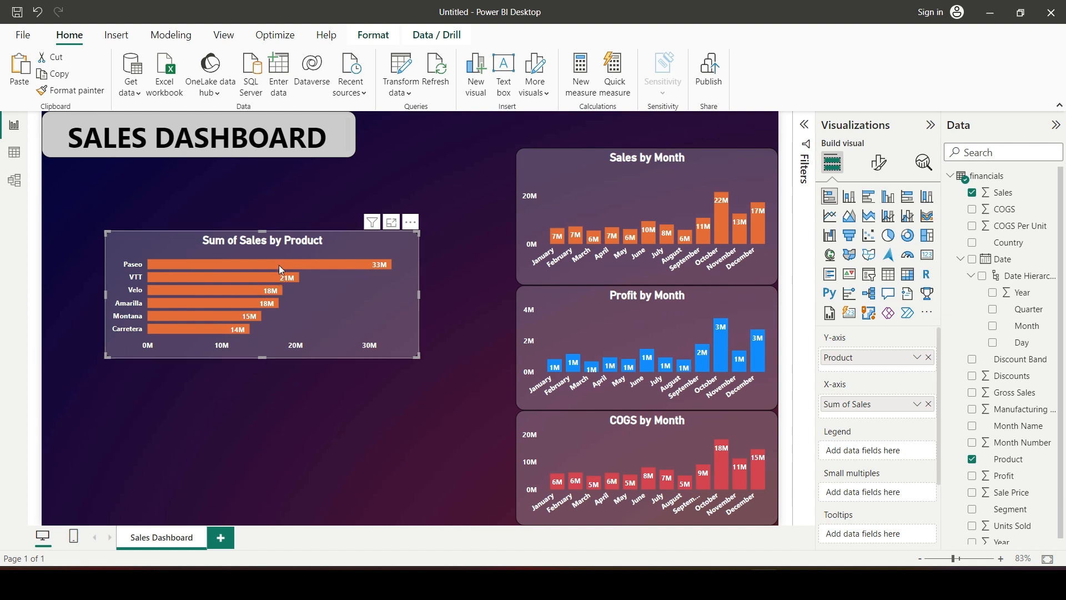
{"action": "mouse_move", "coordinate": [284, 273]}
{"action": "left_click", "coordinate": [342, 412]}
{"action": "left_click", "coordinate": [377, 248]}
{"action": "left_click", "coordinate": [804, 124]}
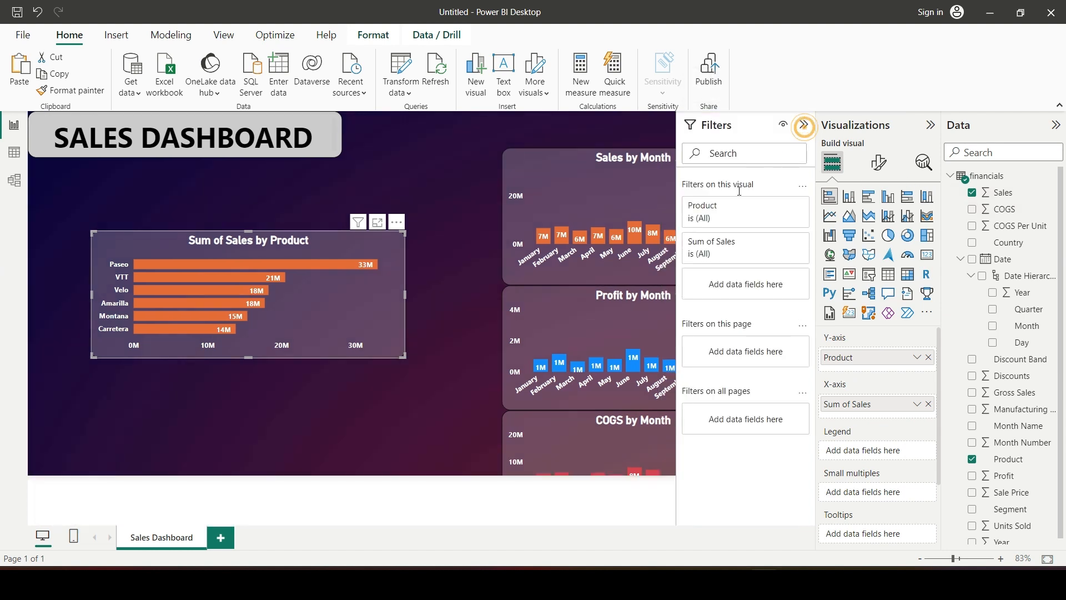
{"action": "mouse_move", "coordinate": [717, 215]}
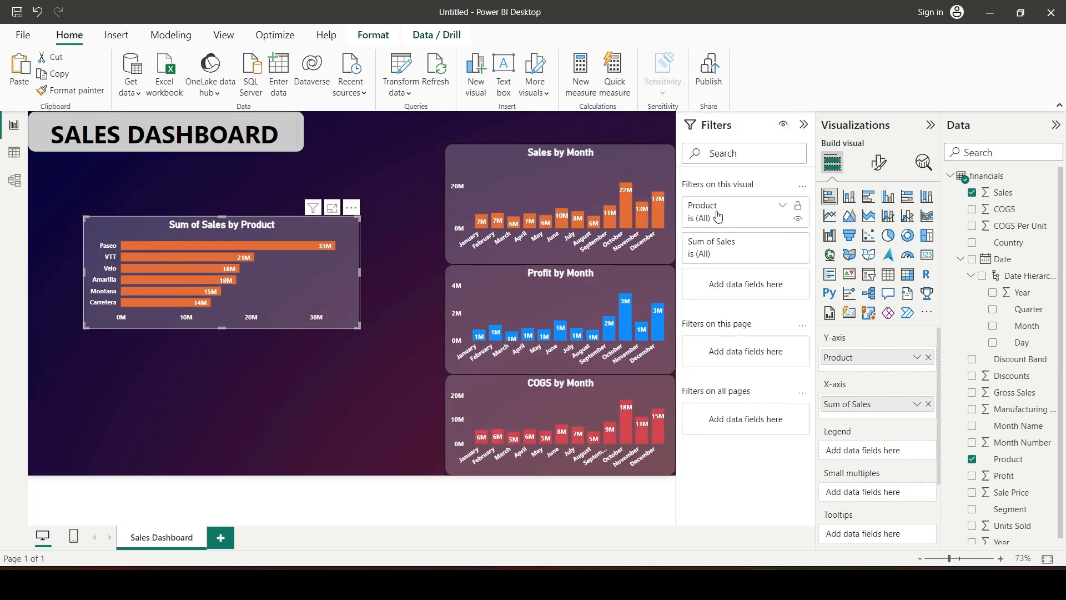
{"action": "left_click", "coordinate": [783, 209]}
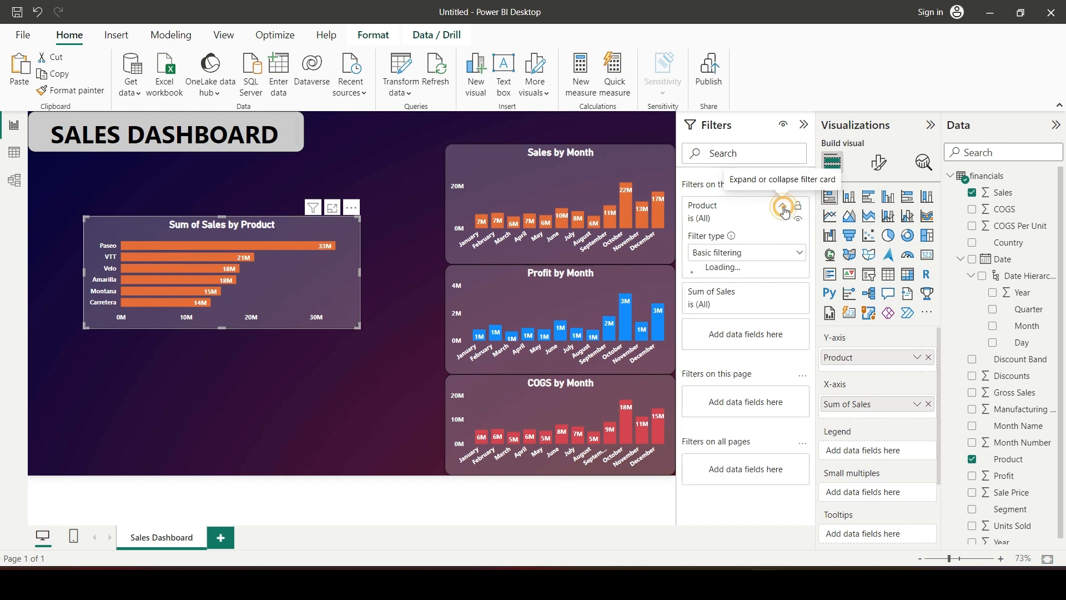
{"action": "left_click", "coordinate": [722, 257]}
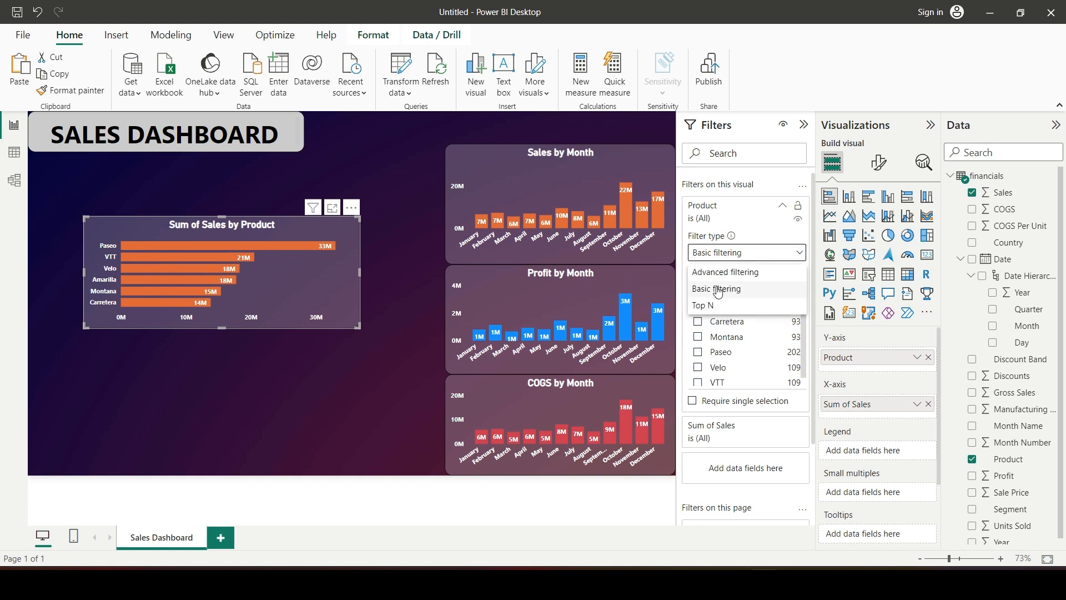
{"action": "left_click", "coordinate": [707, 306]}
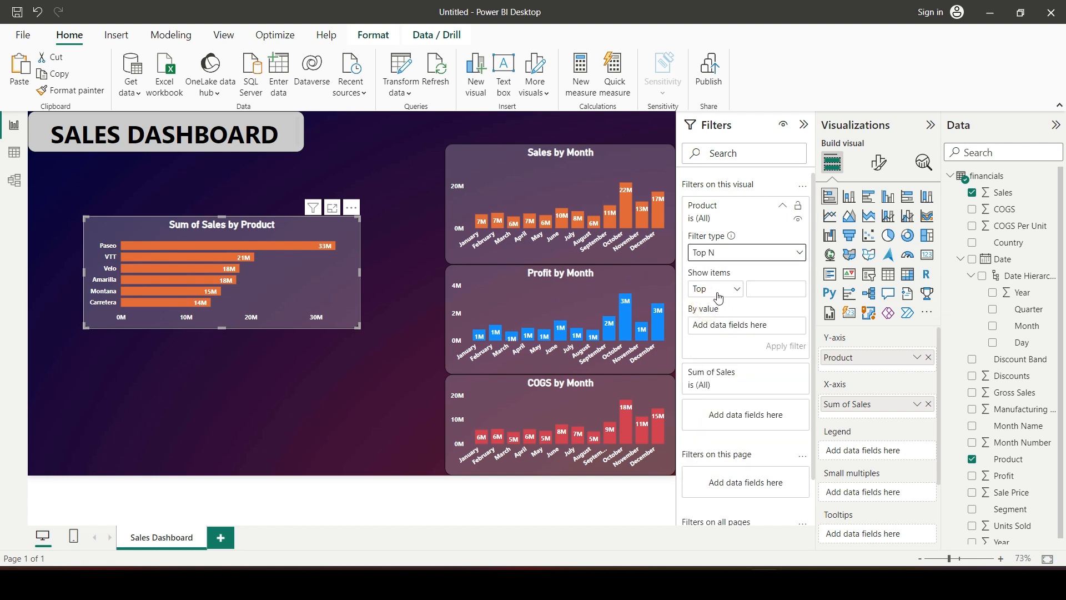
Step: Limit the Product filter to the top 5 items by Sum of Sales and apply it
{"action": "left_click", "coordinate": [720, 293]}
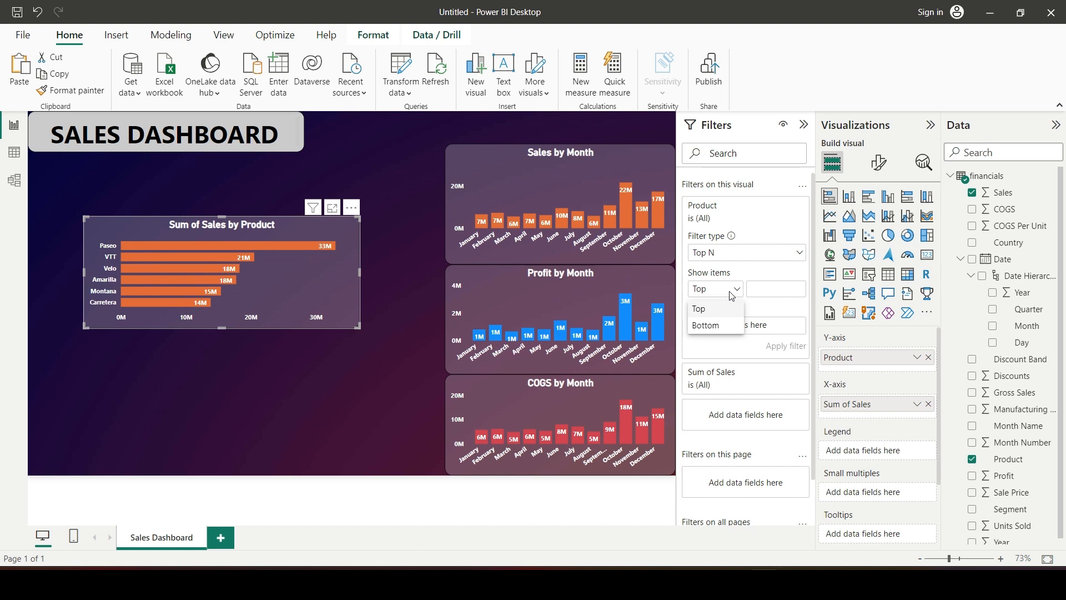
{"action": "left_click", "coordinate": [763, 289]}
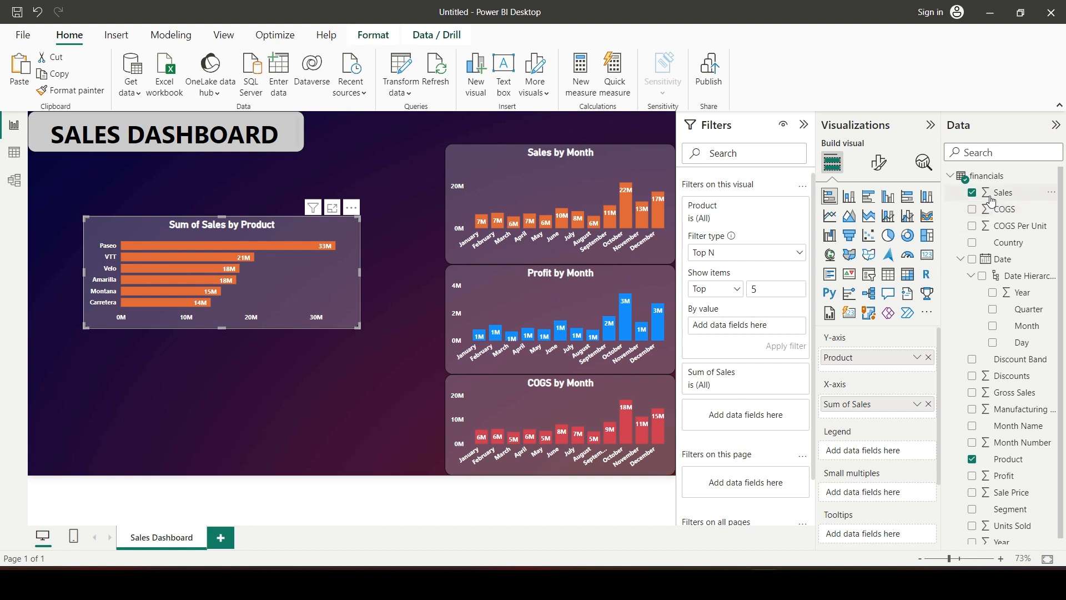
{"action": "left_click_drag", "start_coordinate": [992, 201], "coordinate": [735, 330]}
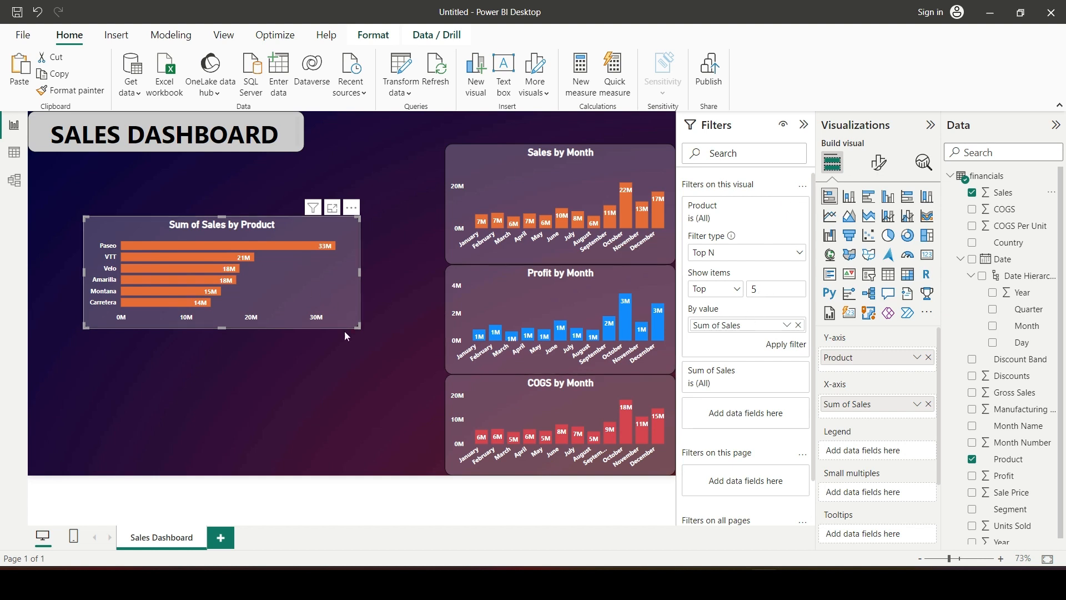
{"action": "left_click", "coordinate": [778, 345]}
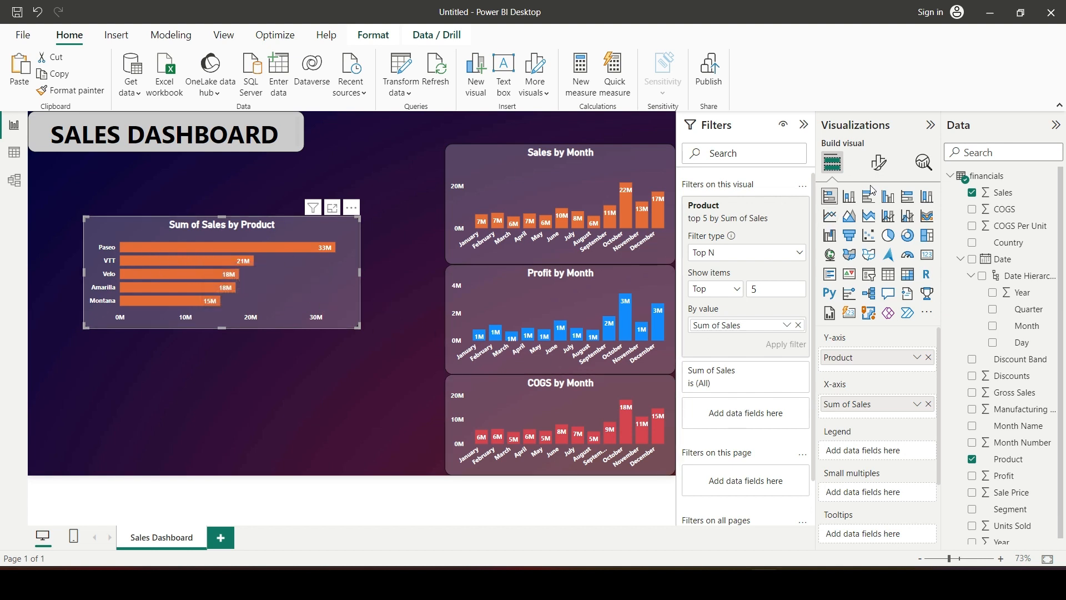
Step: Change the product bar chart's title to "Top 5 Sales by Product"
{"action": "left_click", "coordinate": [880, 164]}
{"action": "left_click", "coordinate": [872, 225]}
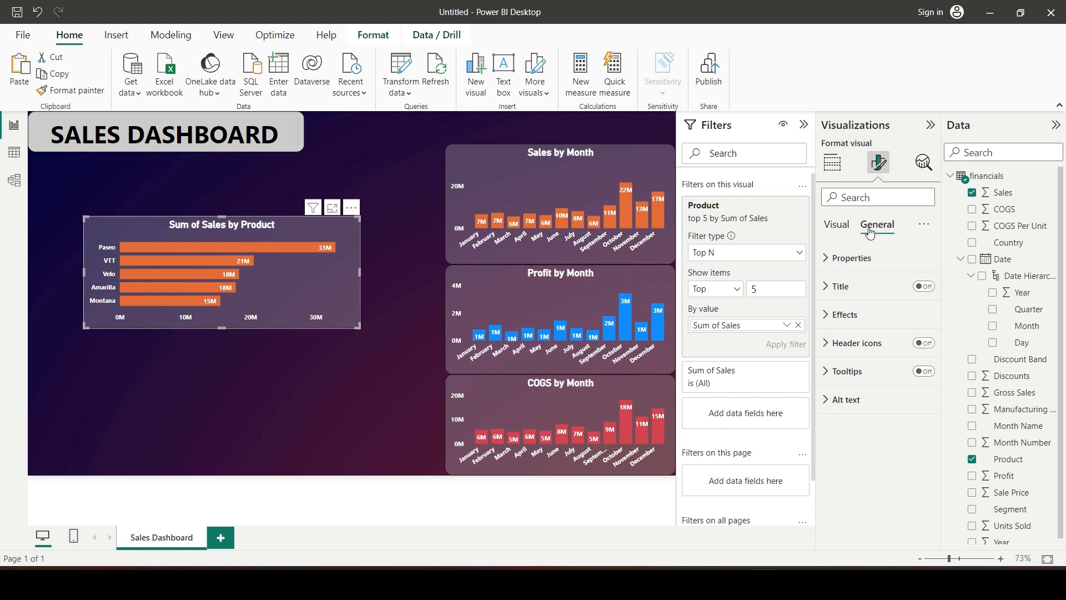
{"action": "left_click", "coordinate": [826, 285]}
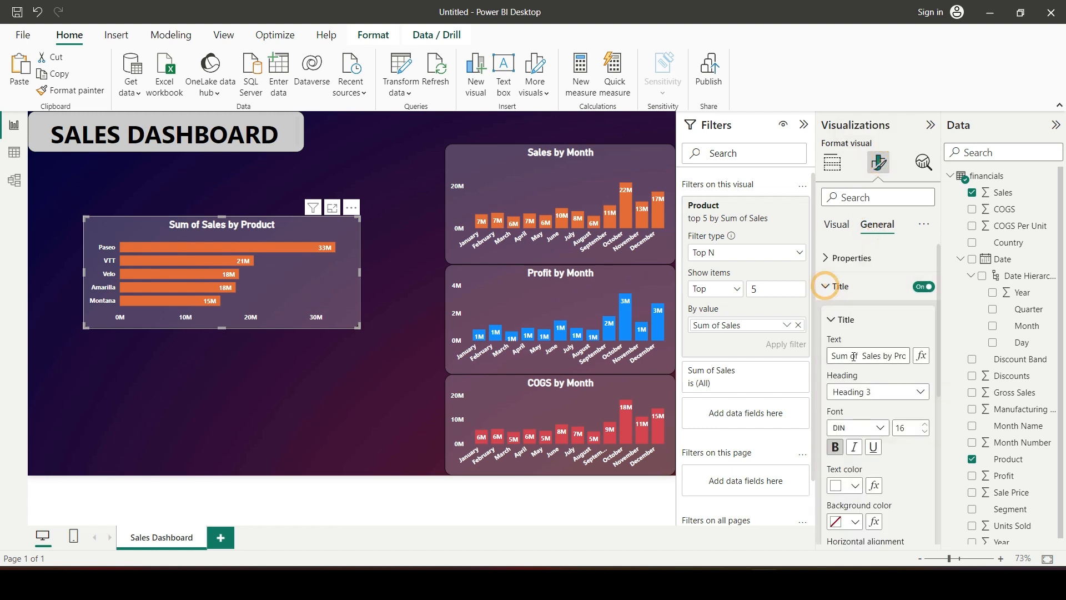
{"action": "left_click_drag", "start_coordinate": [864, 355], "coordinate": [743, 369]}
{"action": "left_click", "coordinate": [859, 355]}
{"action": "key", "text": "BackSpace"}
{"action": "key", "text": "BackSpace"}
{"action": "key", "text": "BackSpace"}
{"action": "key", "text": "BackSpace"}
{"action": "key", "text": "BackSpace"}
{"action": "key", "text": "BackSpace"}
{"action": "key", "text": "BackSpace"}
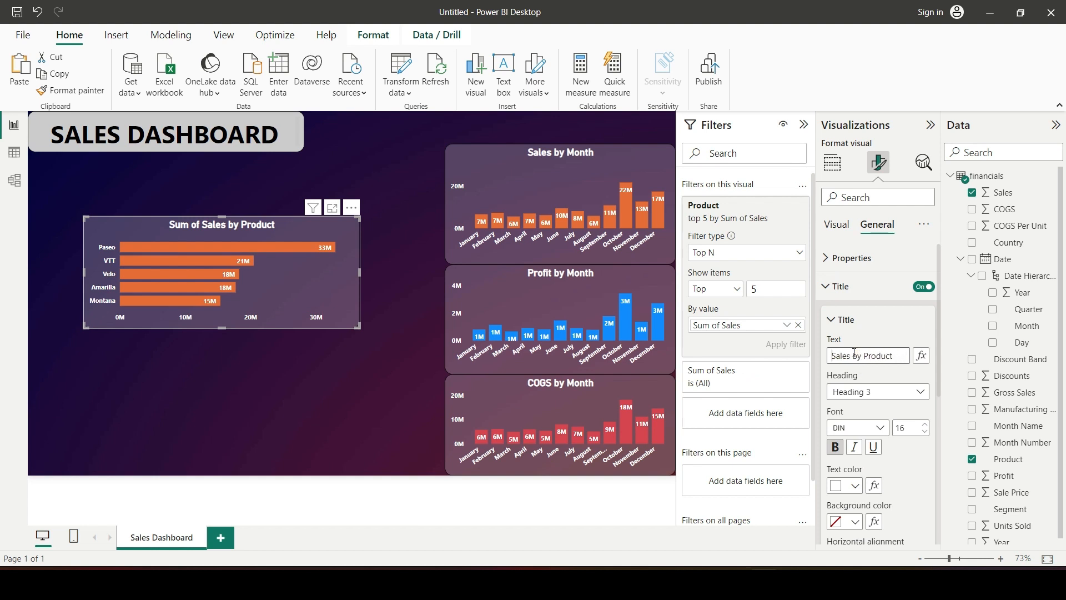
{"action": "type", "text": "Top "}
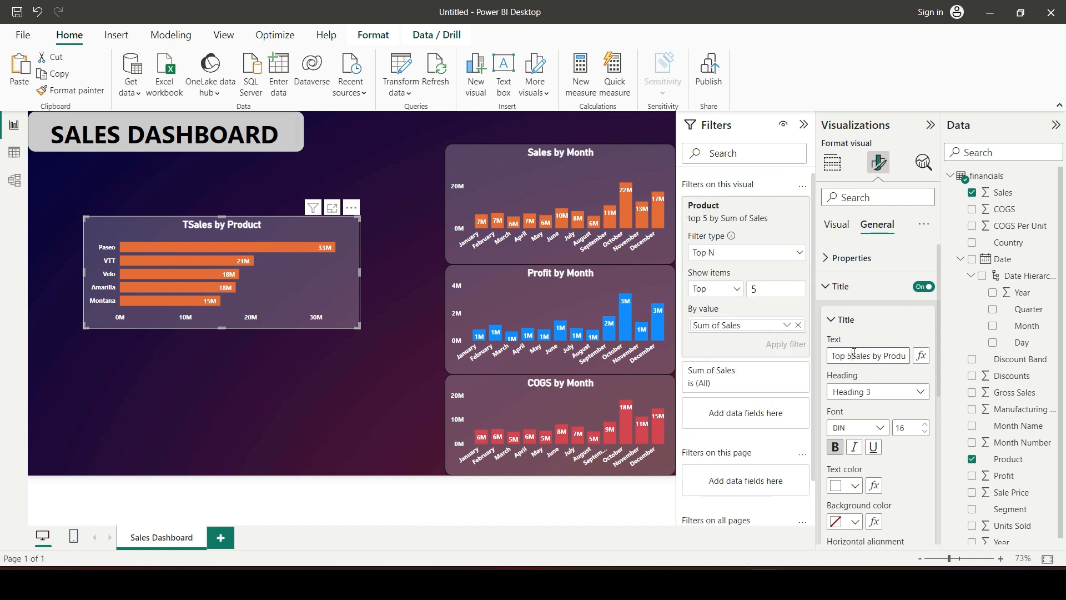
{"action": "type", "text": "5"}
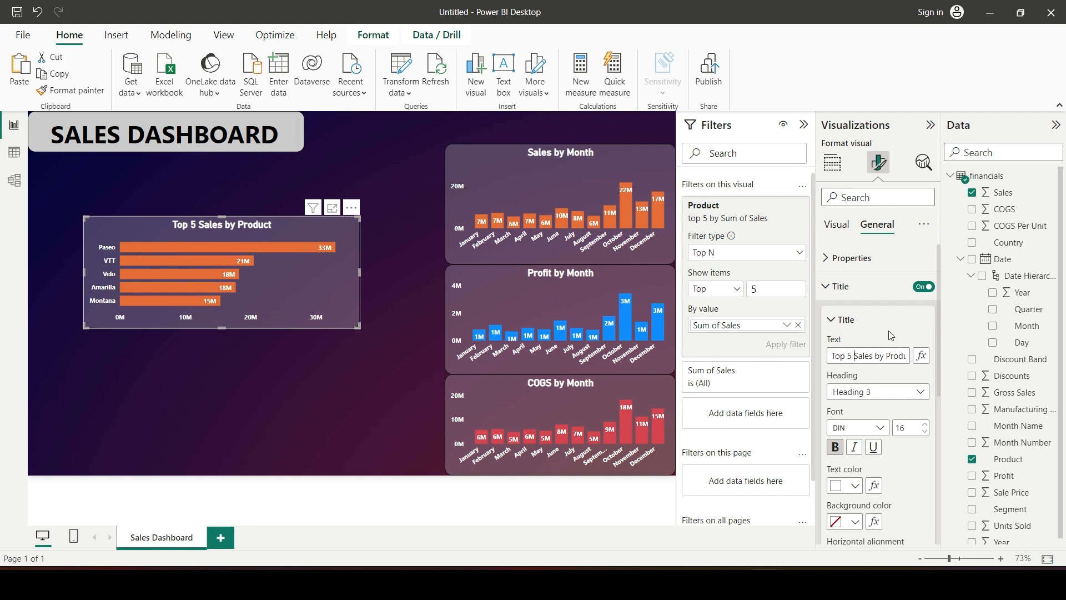
{"action": "left_click", "coordinate": [319, 381]}
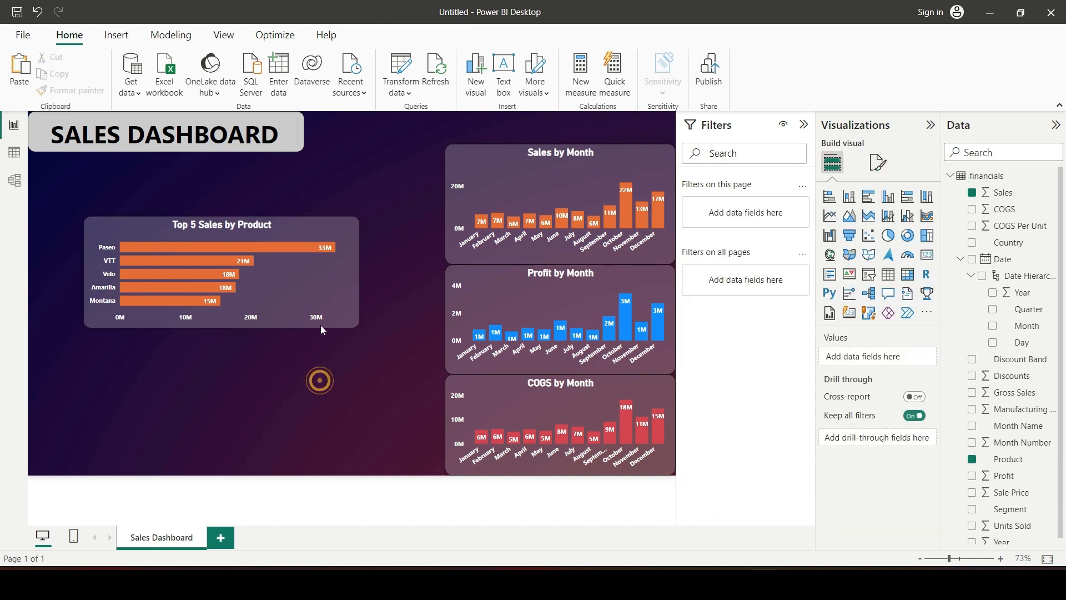
Step: Enable separate colour settings for each bar of the Top 5 Sales by Product chart
{"action": "left_click", "coordinate": [317, 284]}
{"action": "left_click", "coordinate": [879, 162]}
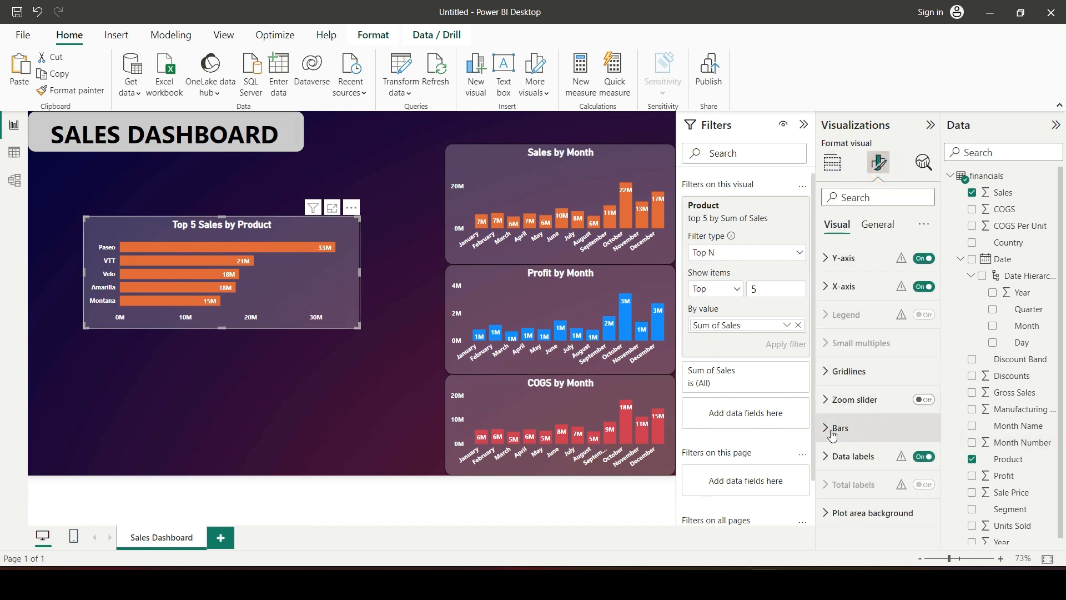
{"action": "left_click", "coordinate": [489, 178]}
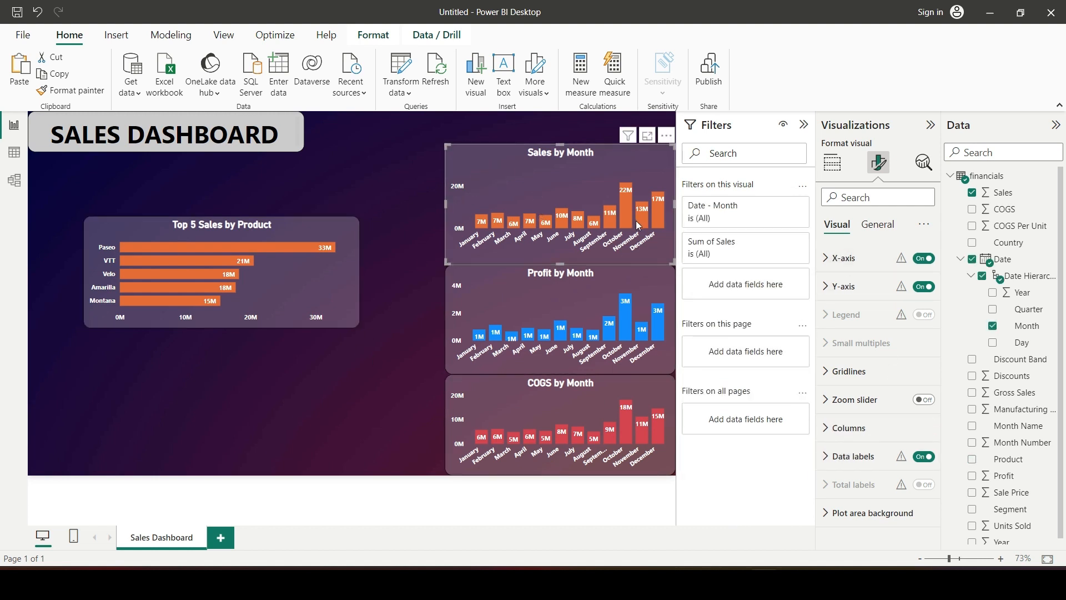
{"action": "left_click", "coordinate": [288, 282]}
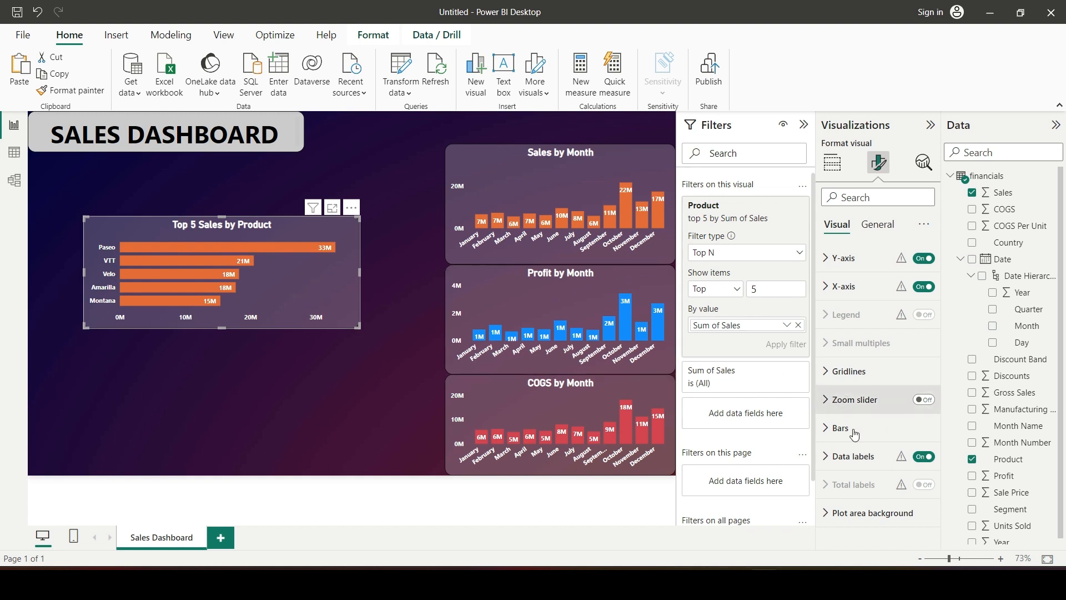
{"action": "left_click", "coordinate": [826, 428]}
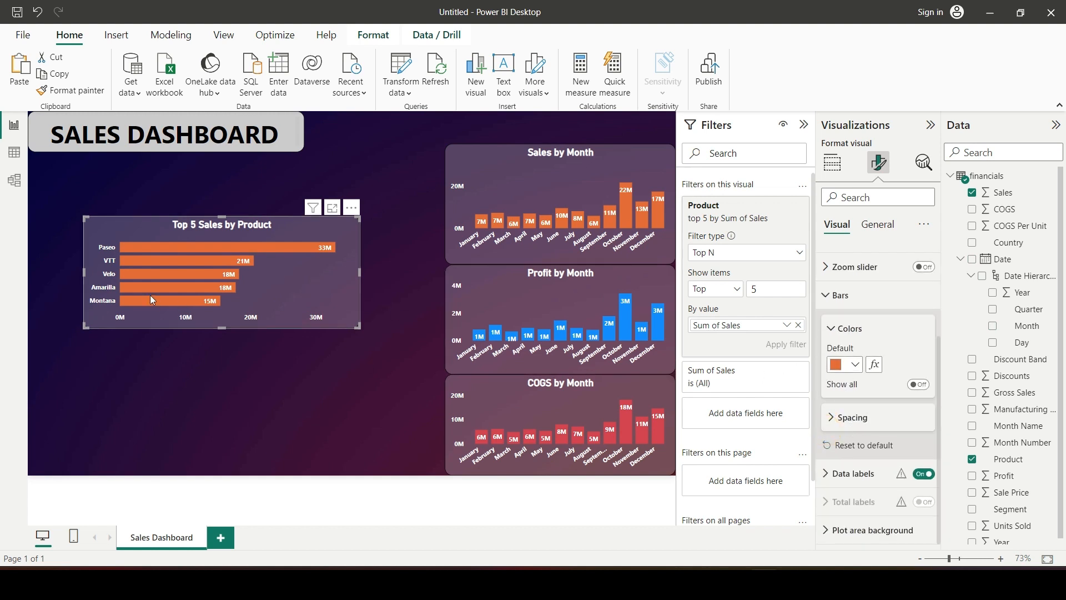
{"action": "left_click", "coordinate": [917, 386]}
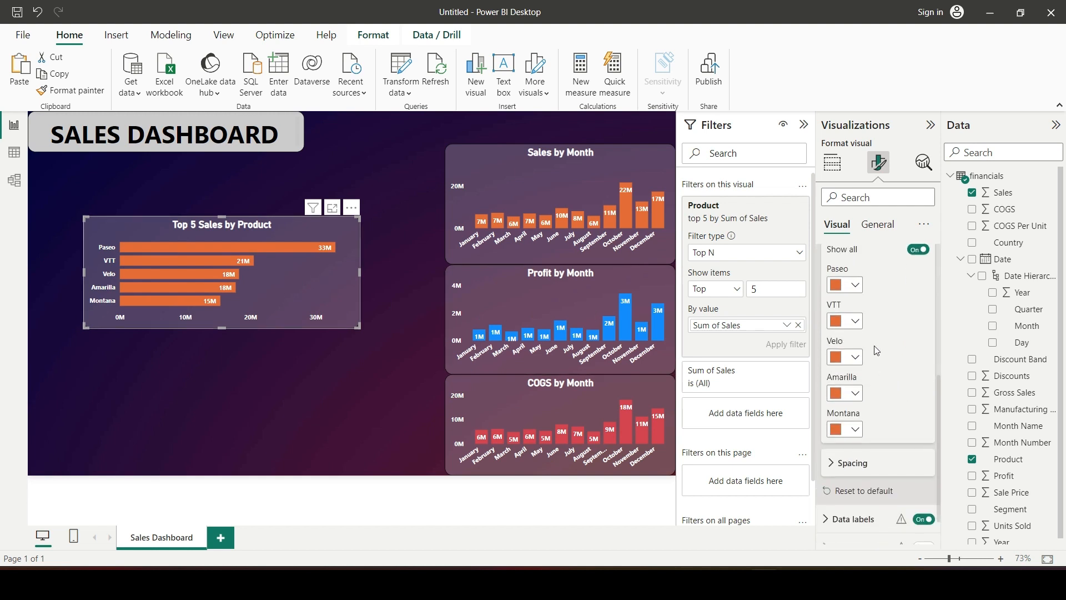
Step: Colour the product bars individually: Paseo blue, Velo pink, Amarilla gold and Montana red
{"action": "left_click", "coordinate": [849, 287]}
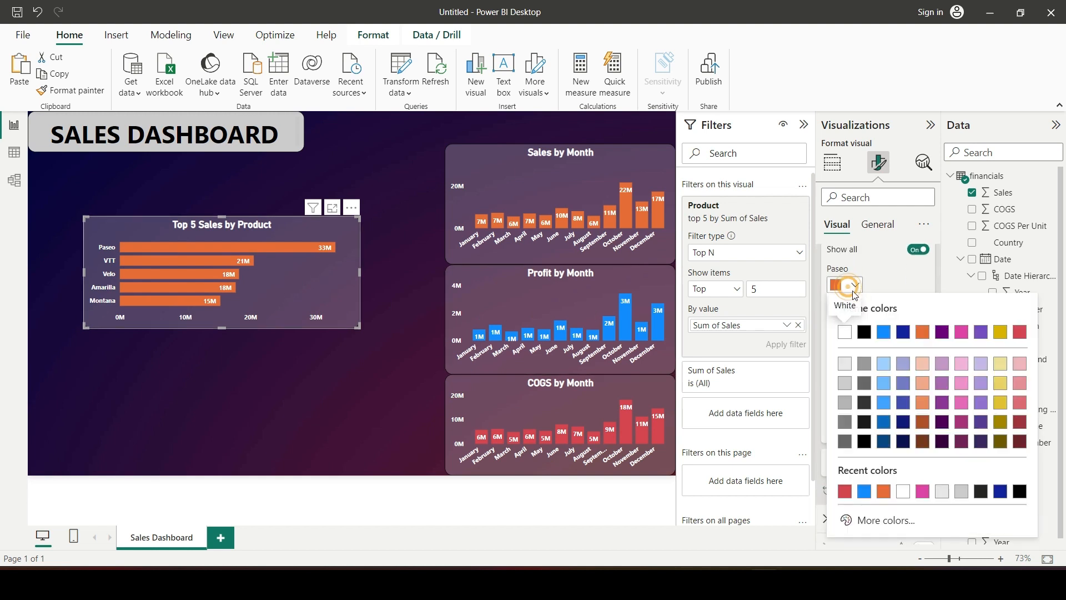
{"action": "left_click", "coordinate": [887, 334]}
{"action": "left_click", "coordinate": [849, 358]}
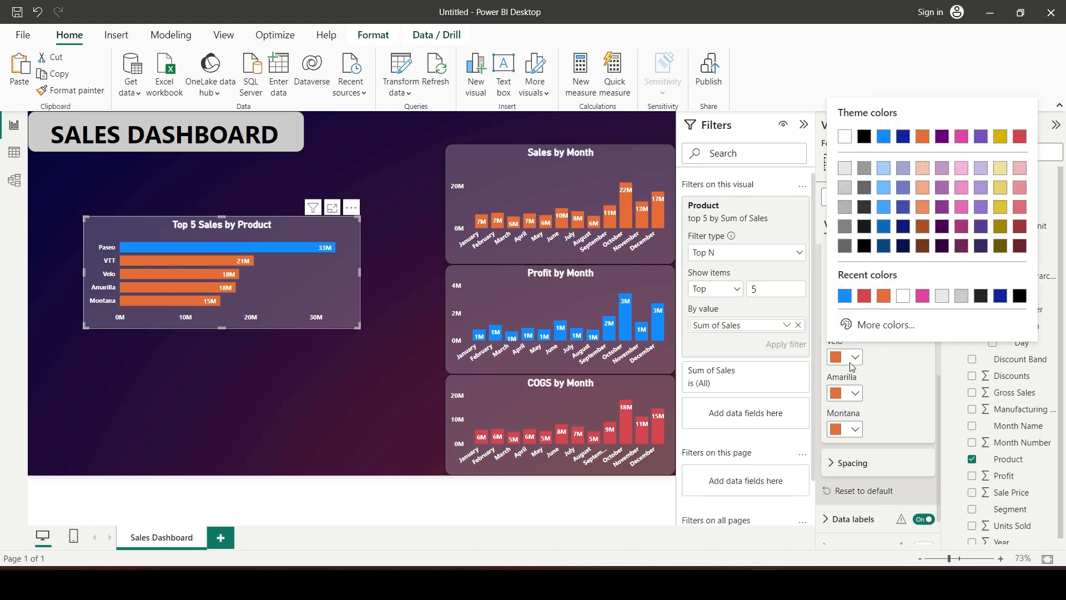
{"action": "left_click", "coordinate": [961, 136]}
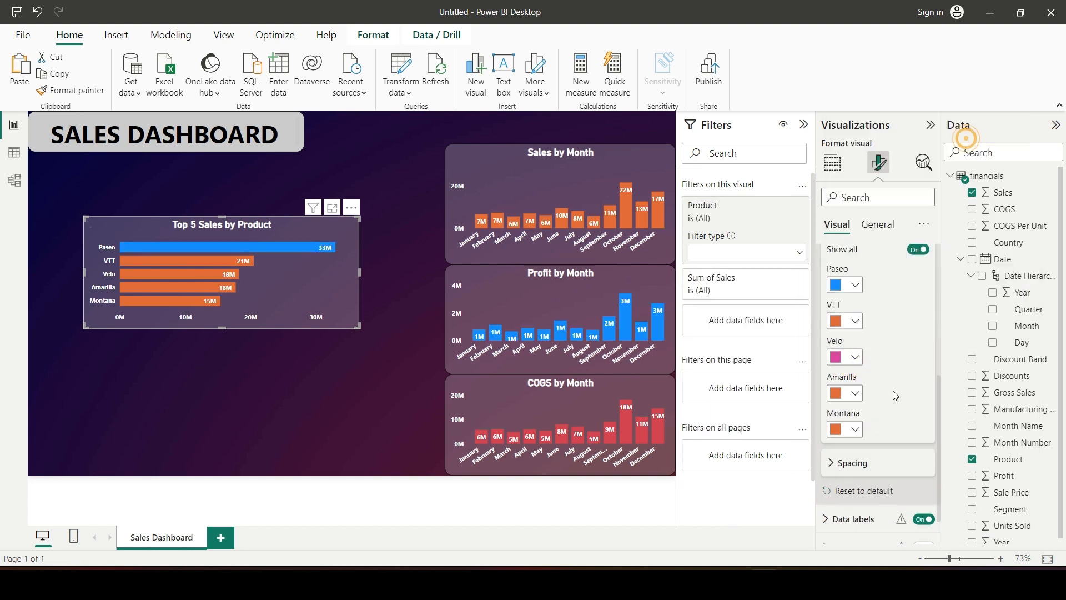
{"action": "left_click", "coordinate": [855, 393]}
{"action": "left_click", "coordinate": [1002, 174]}
{"action": "left_click", "coordinate": [851, 431]}
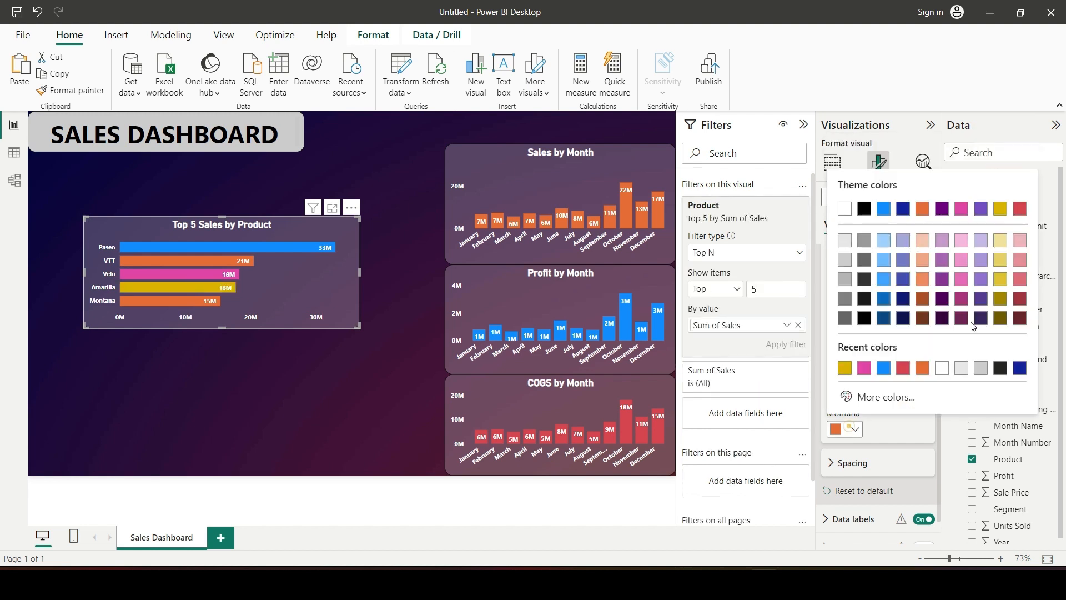
{"action": "left_click", "coordinate": [1016, 209]}
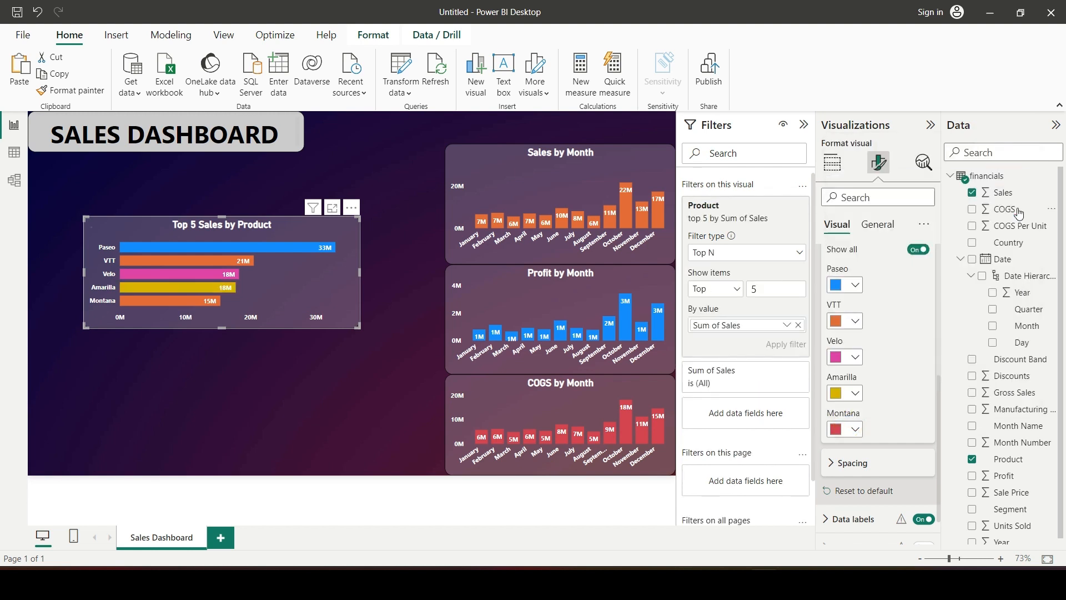
{"action": "left_click", "coordinate": [214, 397]}
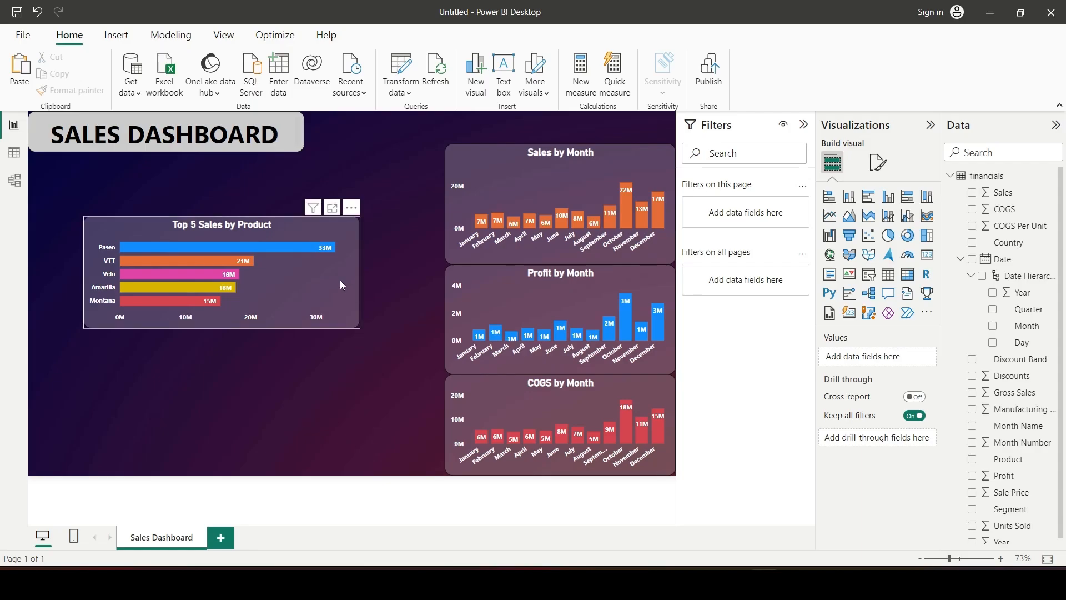
Step: Place the Top 5 Sales by Product chart directly beside COGS by Month, match its height and narrow it slightly
{"action": "left_click", "coordinate": [339, 279]}
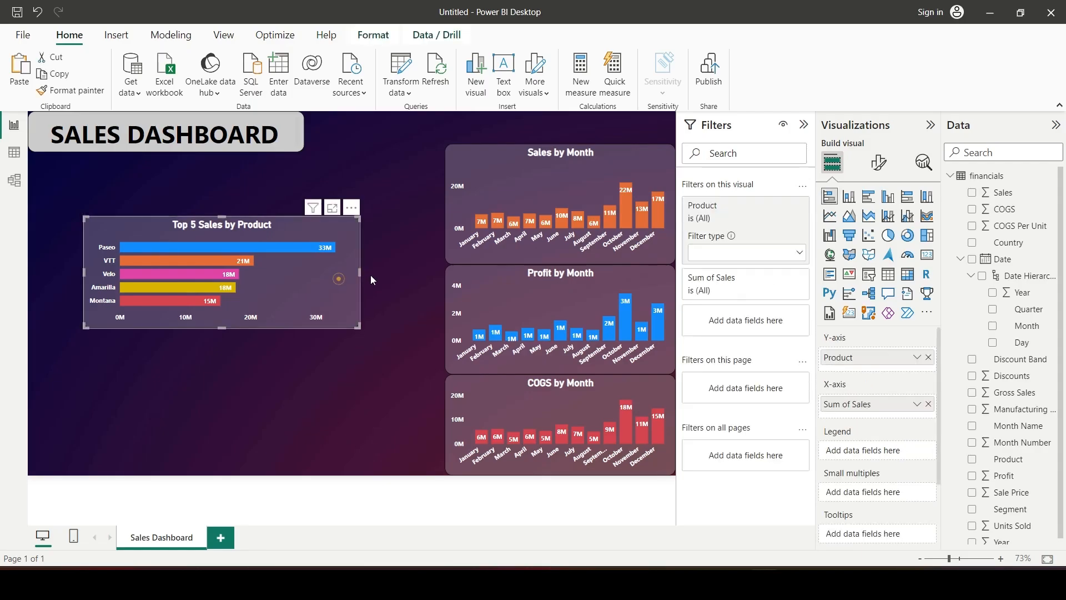
{"action": "left_click_drag", "start_coordinate": [359, 275], "coordinate": [410, 422]}
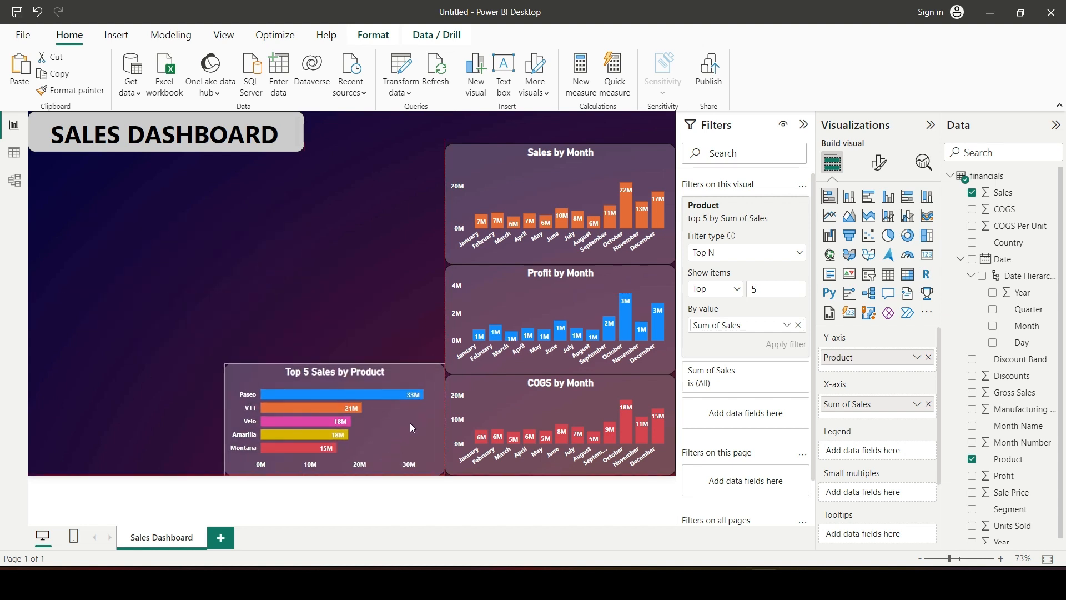
{"action": "left_click_drag", "start_coordinate": [338, 364], "coordinate": [337, 376]}
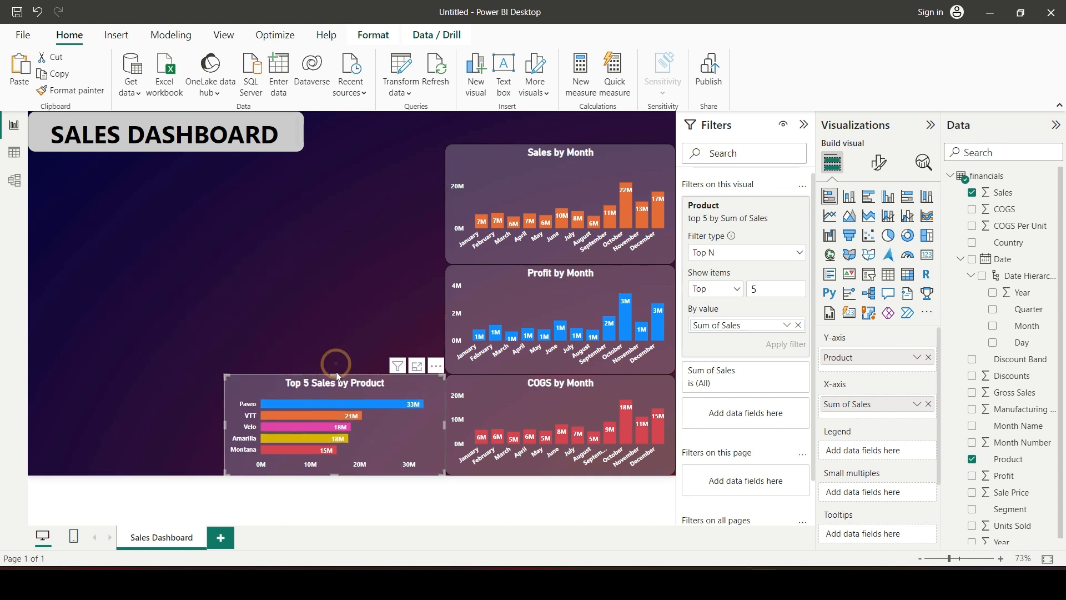
{"action": "left_click_drag", "start_coordinate": [226, 425], "coordinate": [237, 424]}
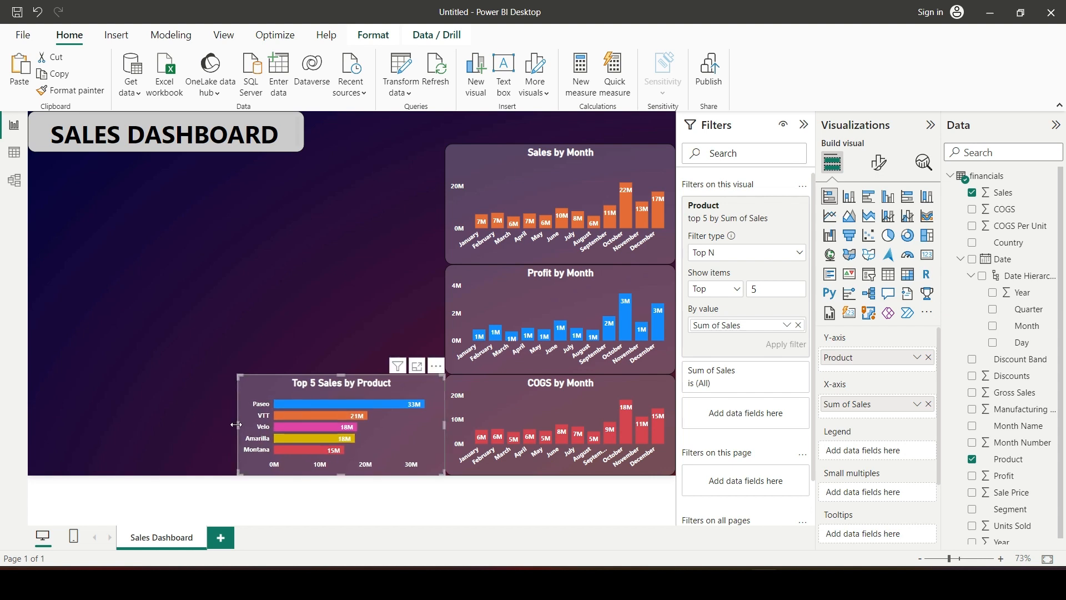
{"action": "left_click", "coordinate": [146, 400]}
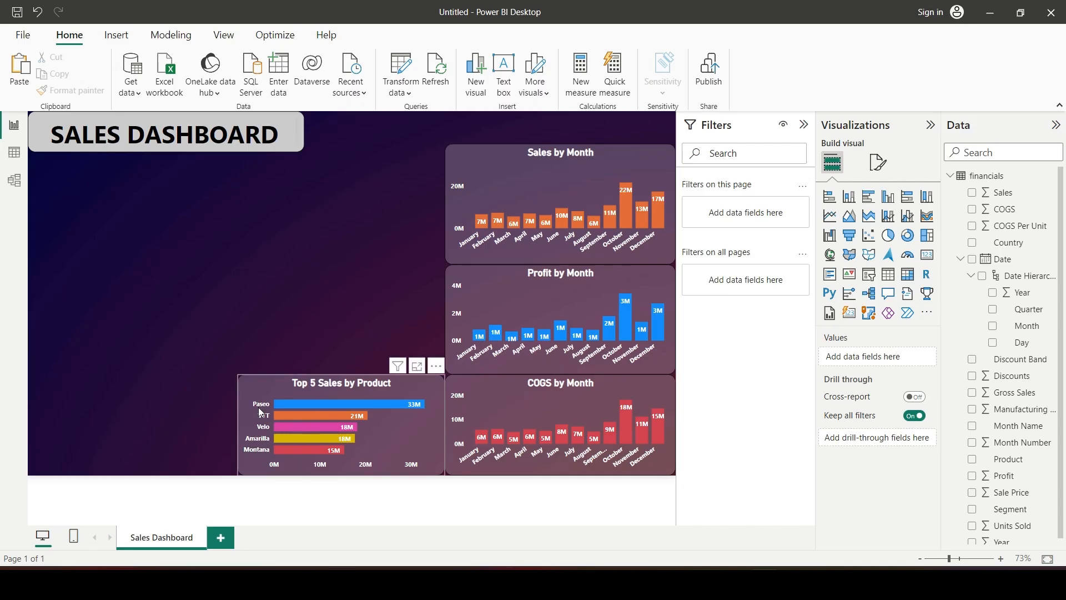
Step: Duplicate the Top 5 Sales by Product chart and place the copy in the empty area above the original
{"action": "left_click", "coordinate": [272, 389]}
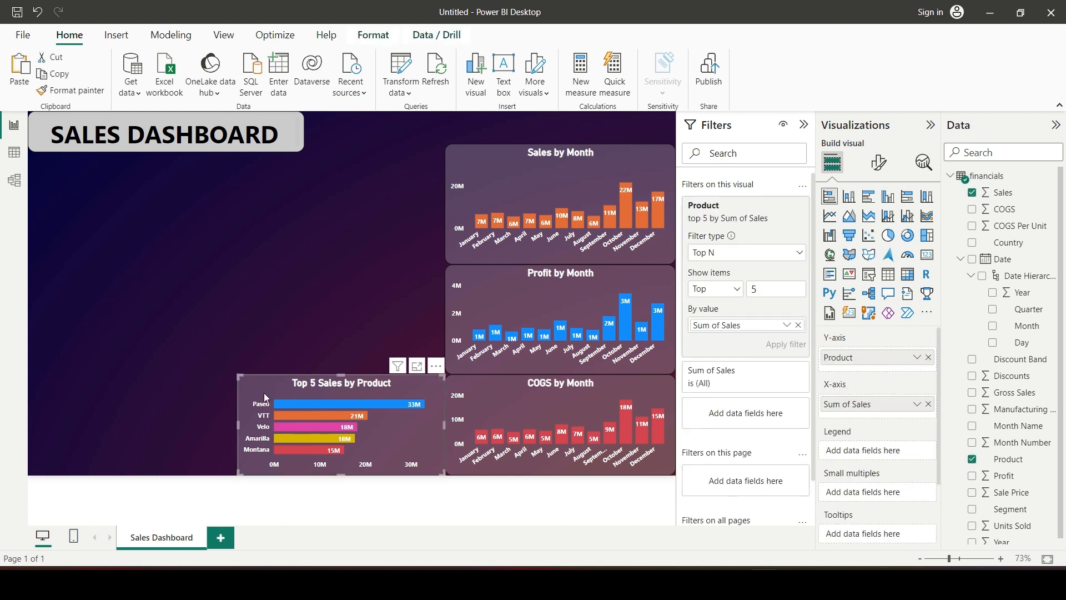
{"action": "mouse_move", "coordinate": [287, 401]}
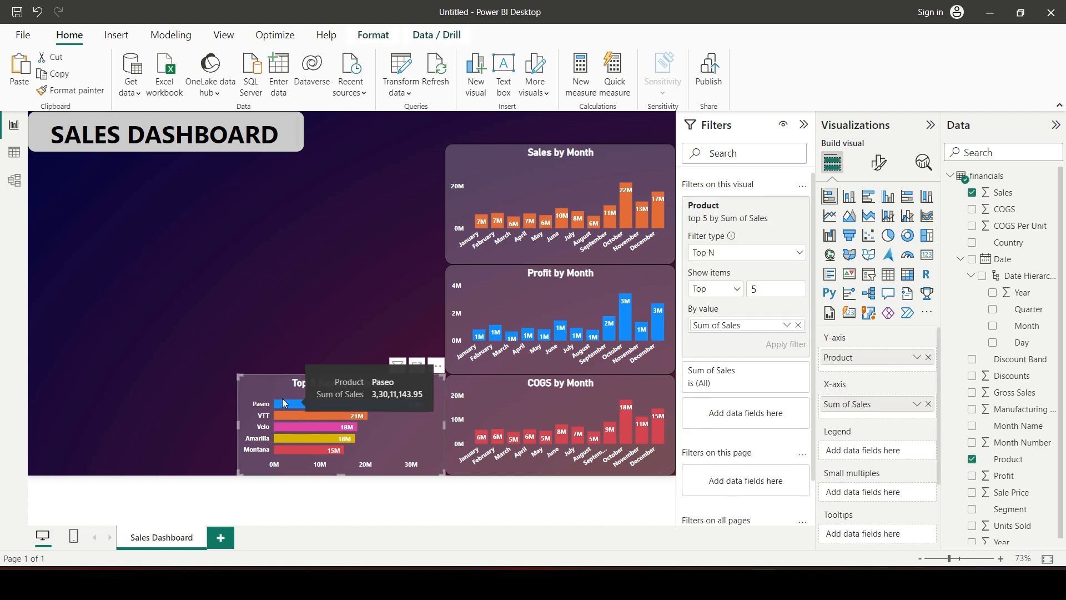
{"action": "left_click", "coordinate": [248, 334]}
{"action": "left_click_drag", "start_coordinate": [283, 385], "coordinate": [137, 249]}
{"action": "mouse_move", "coordinate": [189, 266]}
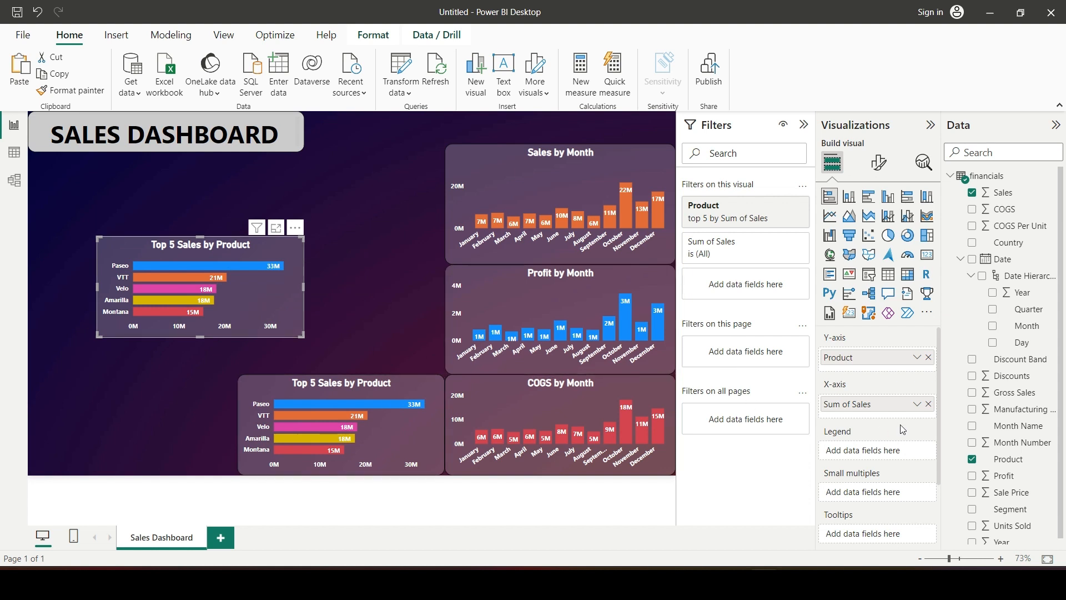
Step: Replace Product with Country on the copied chart's Y-axis, keeping Sum of Sales on the X-axis, and enlarge the chart
{"action": "left_click", "coordinate": [928, 404]}
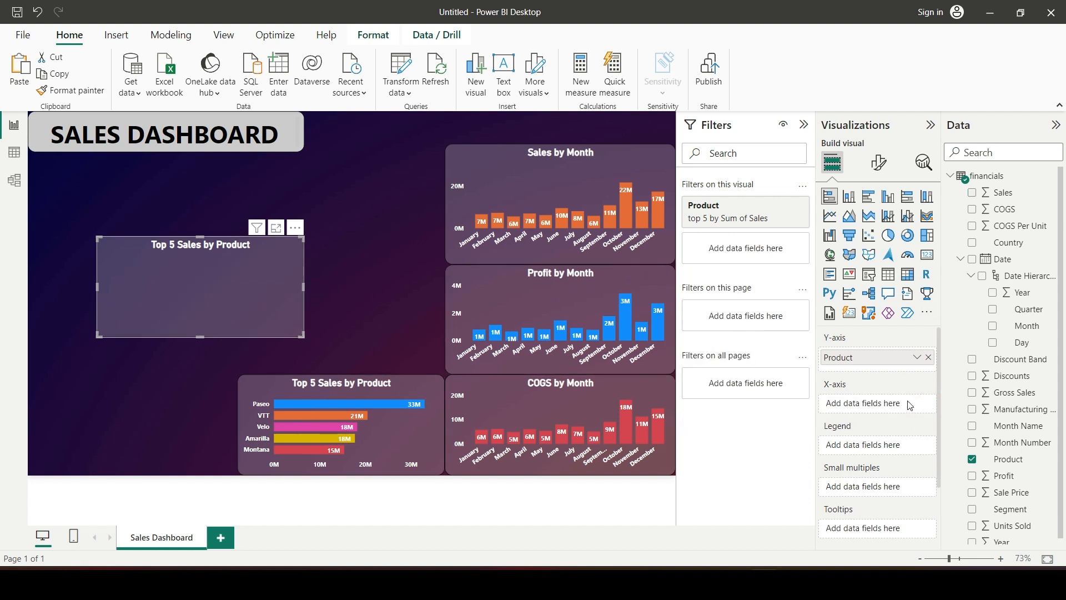
{"action": "key", "text": "ctrl+z"}
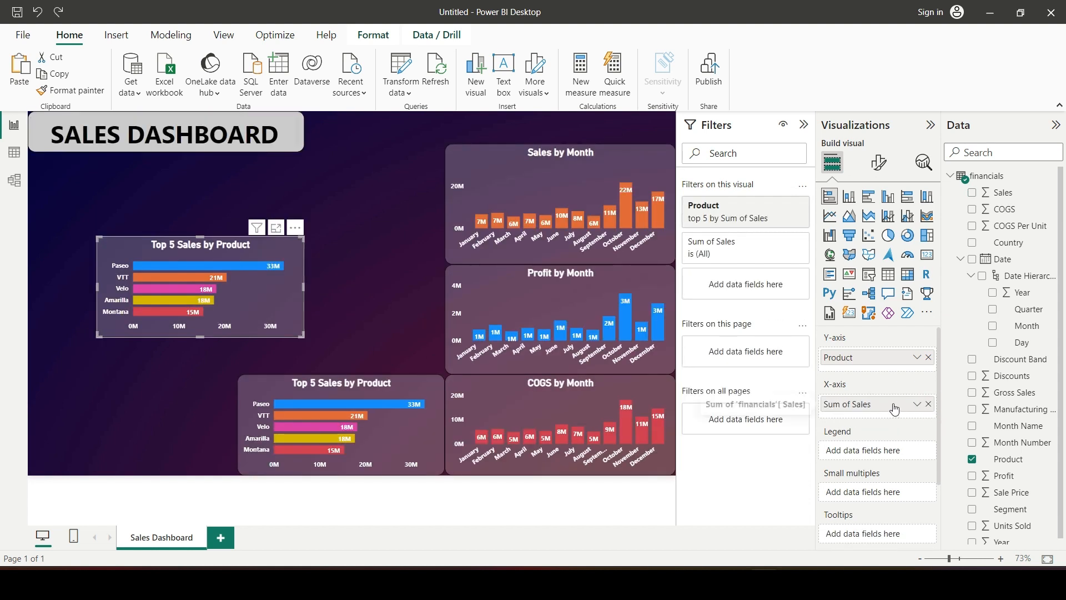
{"action": "left_click", "coordinate": [928, 358]}
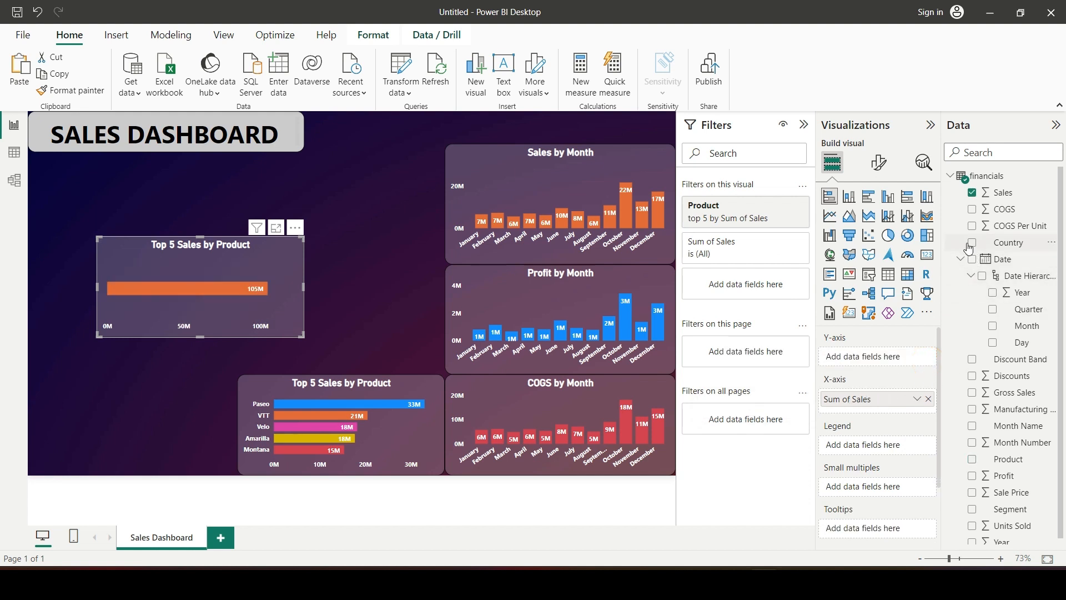
{"action": "left_click", "coordinate": [972, 244]}
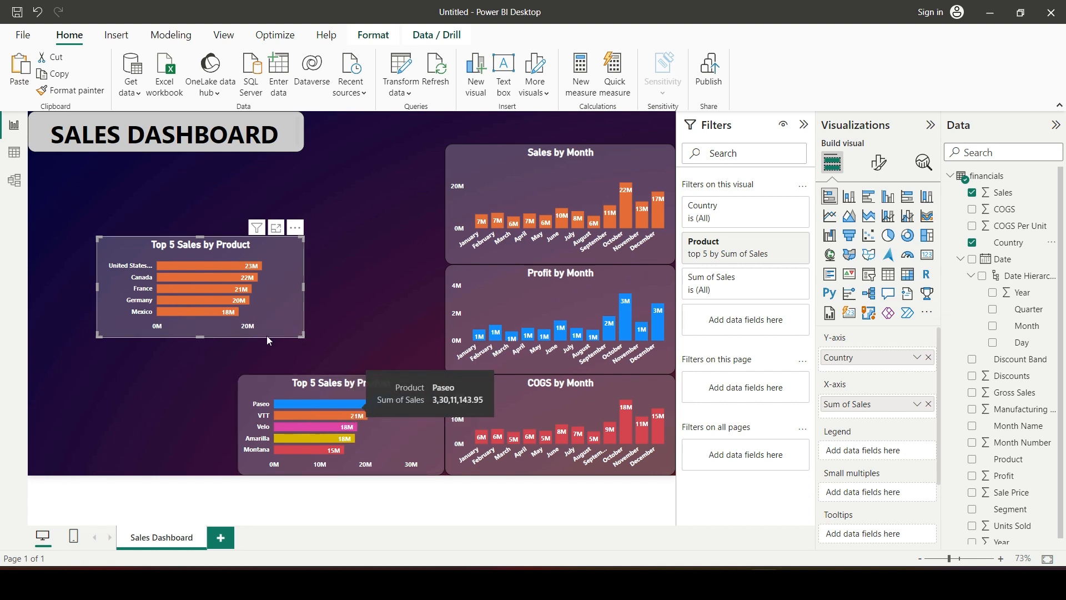
{"action": "left_click_drag", "start_coordinate": [281, 306], "coordinate": [341, 337]}
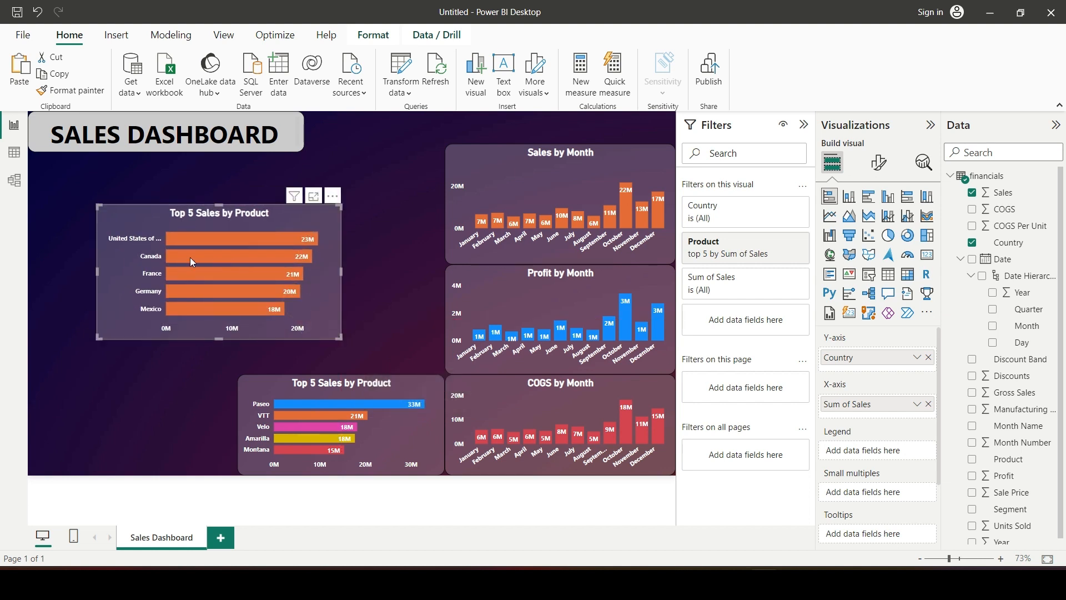
{"action": "mouse_move", "coordinate": [238, 256]}
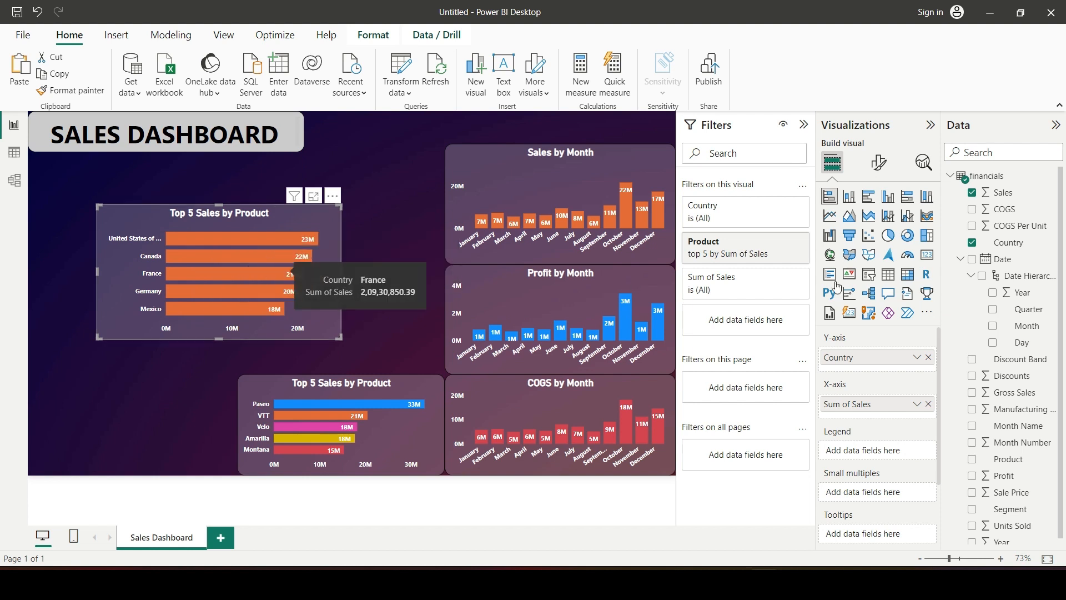
Step: Change the copied chart's title to "Sales by Country"
{"action": "left_click", "coordinate": [878, 162]}
{"action": "left_click", "coordinate": [878, 224]}
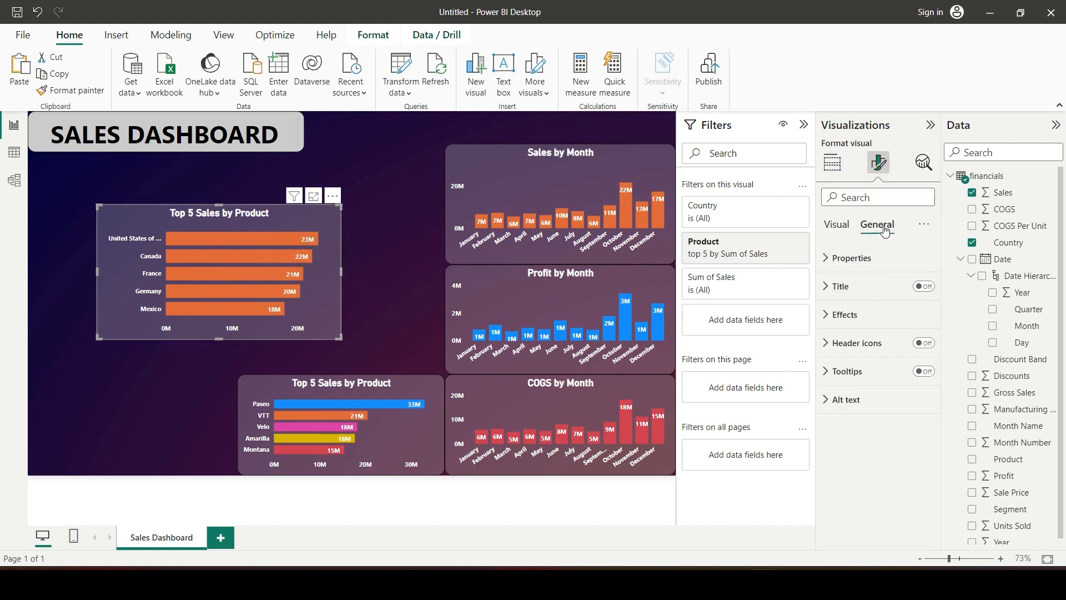
{"action": "left_click", "coordinate": [835, 286]}
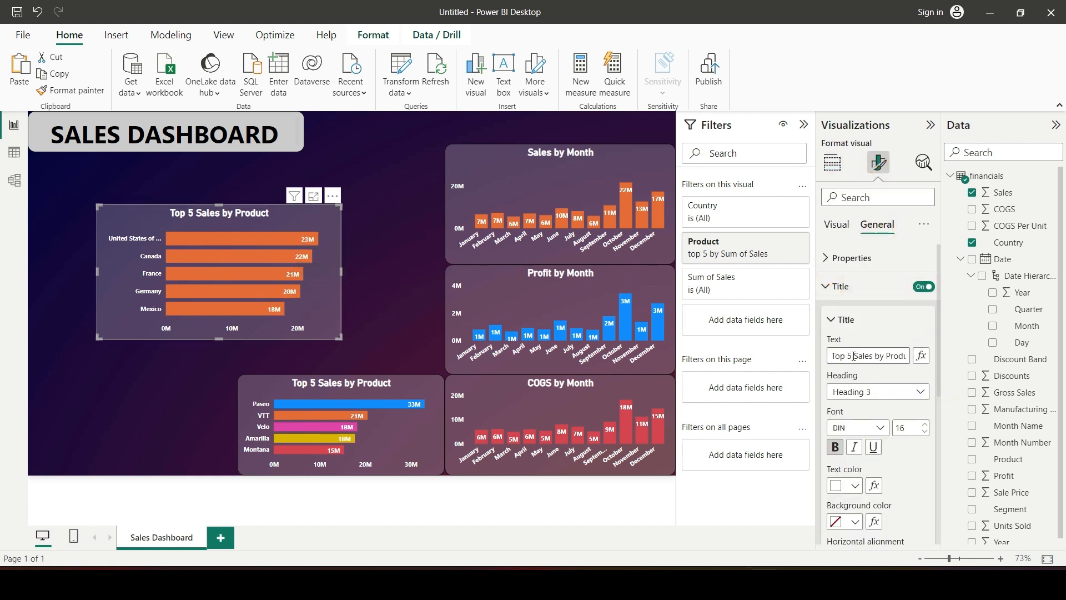
{"action": "key", "text": "BackSpace"}
{"action": "key", "text": "BackSpace"}
{"action": "key", "text": "BackSpace"}
{"action": "key", "text": "BackSpace"}
{"action": "key", "text": "BackSpace"}
{"action": "key", "text": "BackSpace"}
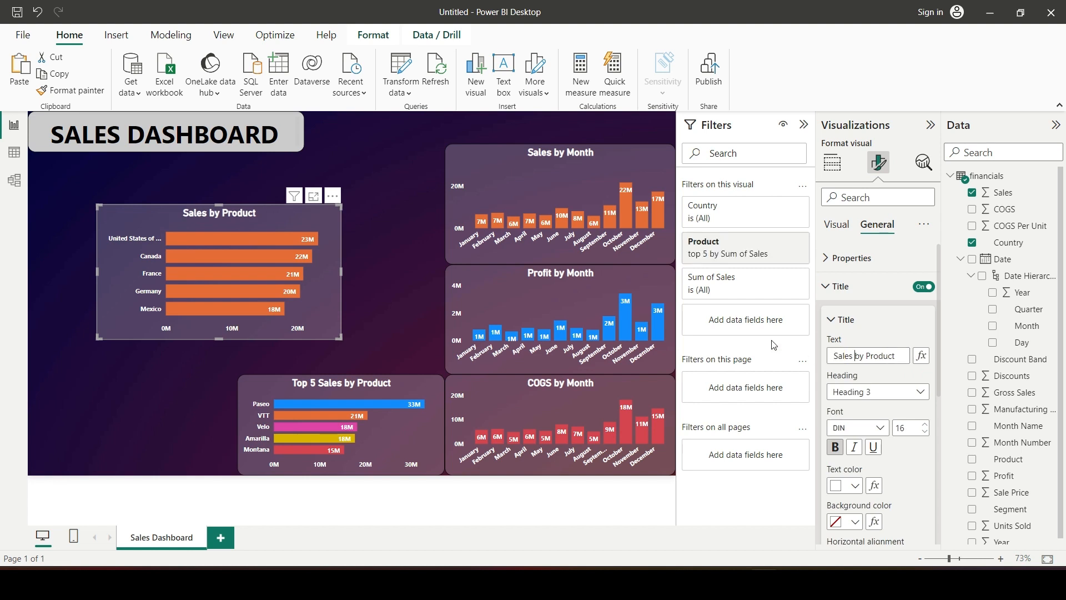
{"action": "key", "text": "ctrl+shift+Left"}
{"action": "type", "text": "Country"}
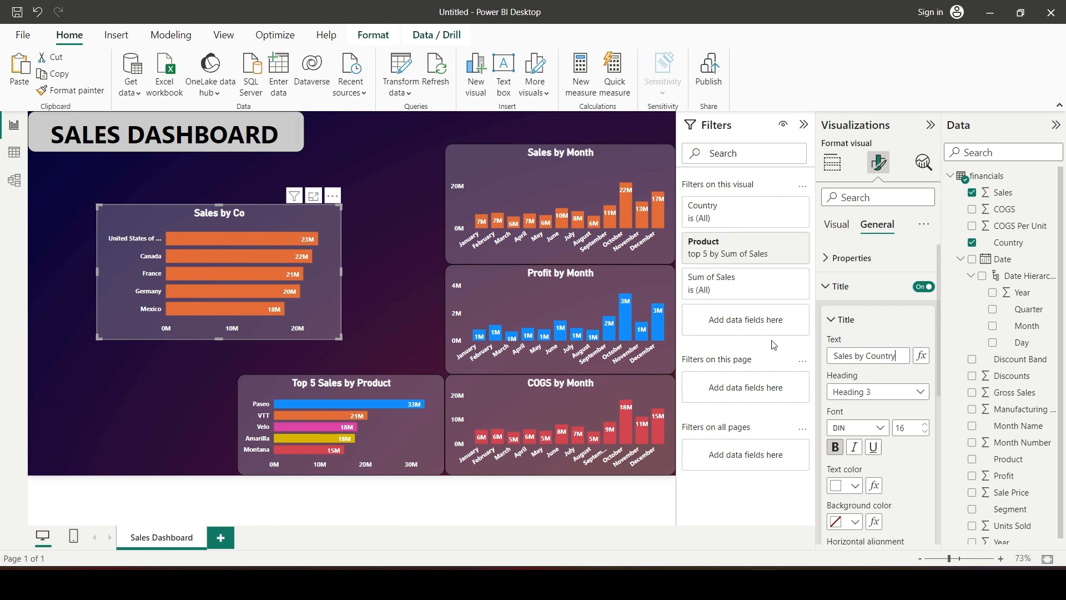
{"action": "left_click", "coordinate": [881, 338]}
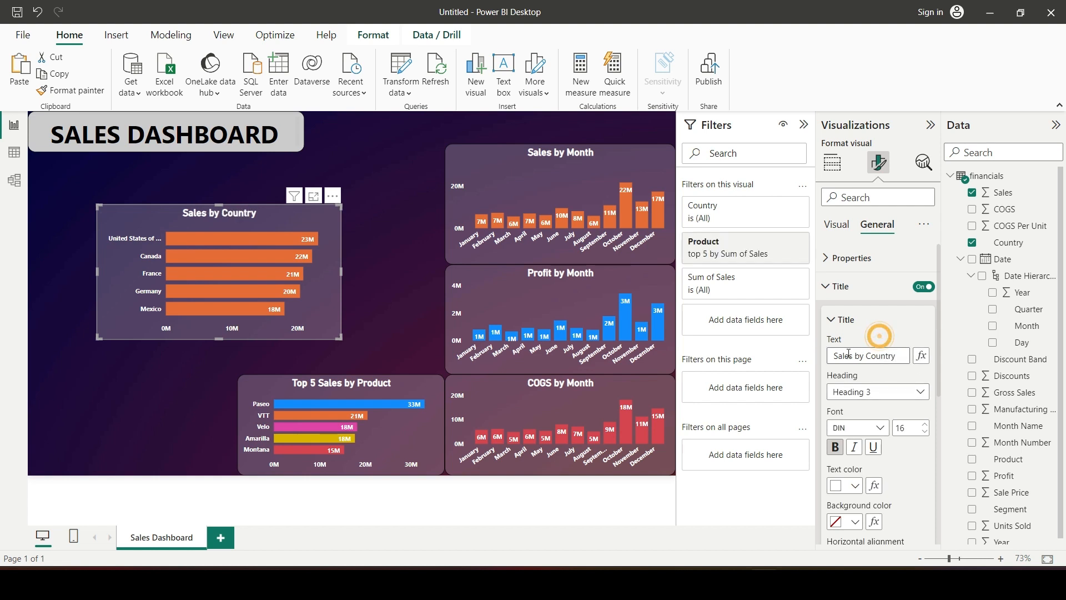
Step: Color the Sales by Country bars individually: United States of America blue, Canada orange, France pink, Germany yellow and Mexico red
{"action": "left_click", "coordinate": [836, 225]}
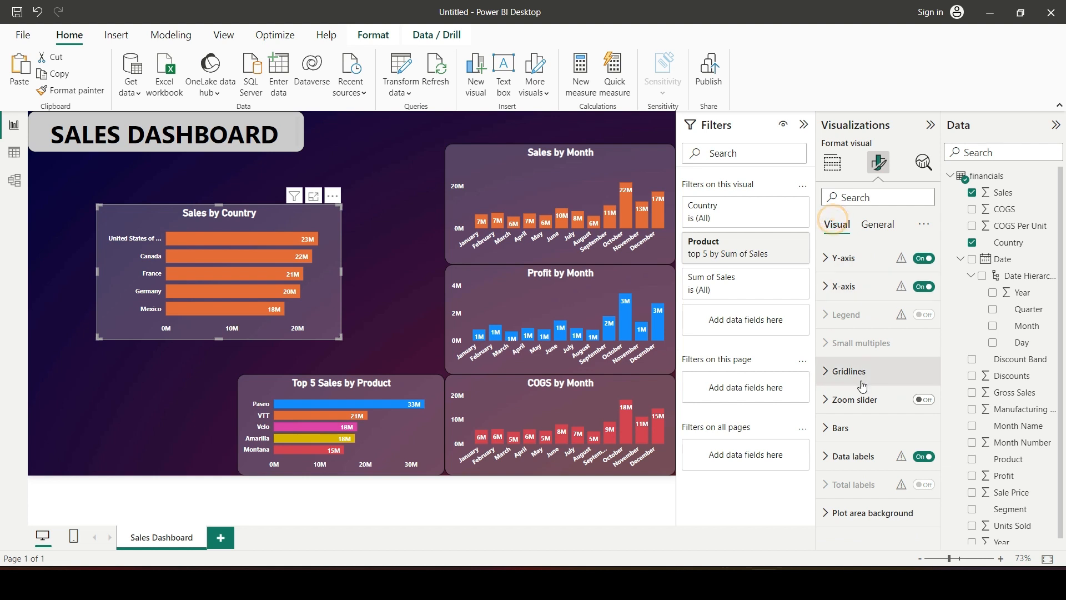
{"action": "left_click", "coordinate": [831, 438]}
{"action": "scroll", "coordinate": [884, 415], "scroll_direction": "down", "scroll_amount": 4}
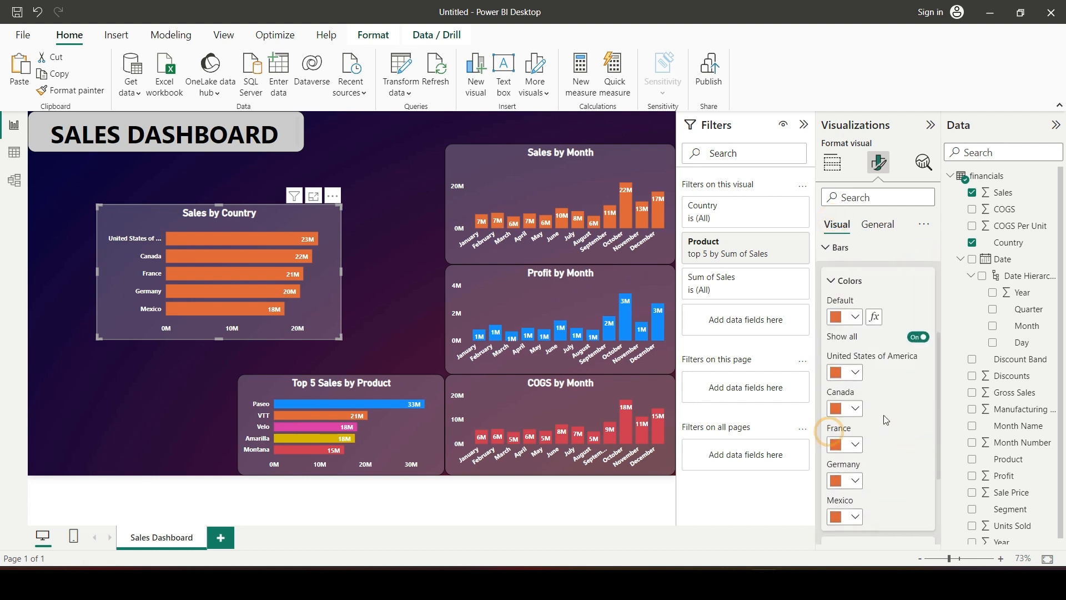
{"action": "left_click", "coordinate": [854, 328]}
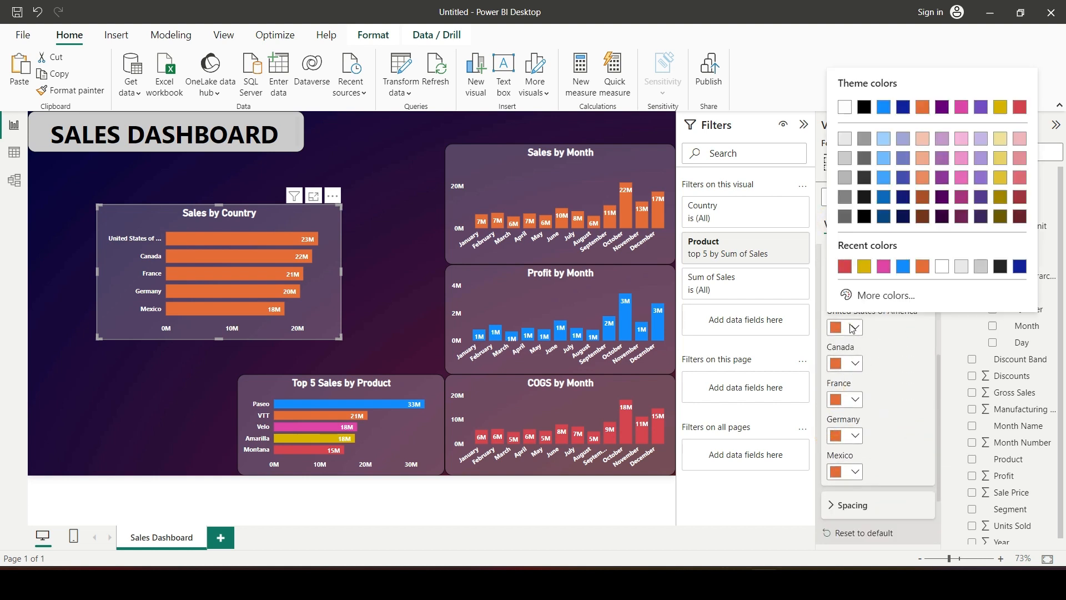
{"action": "left_click", "coordinate": [884, 113]}
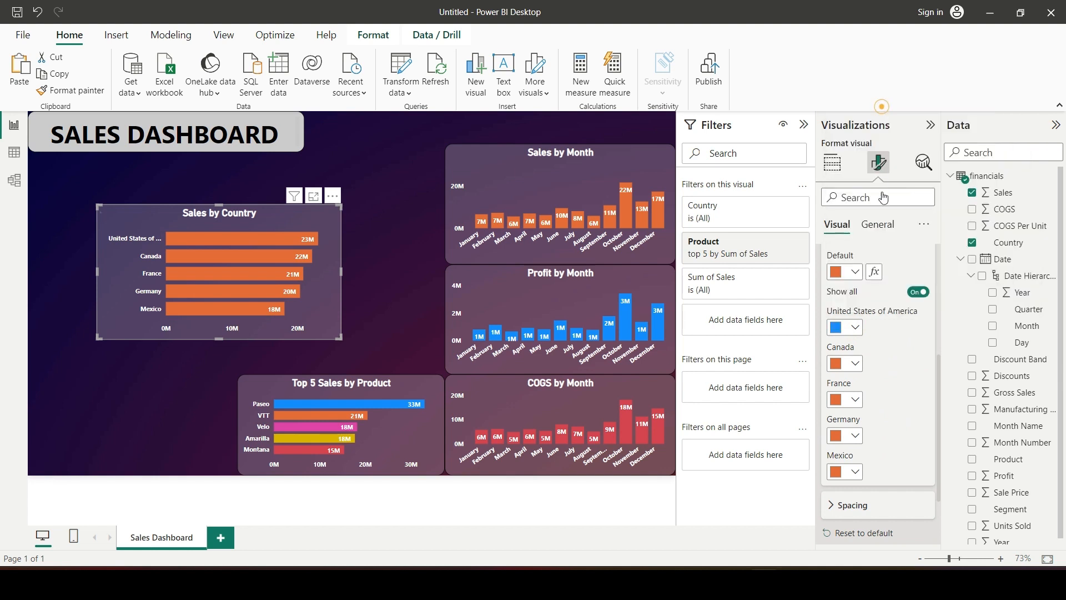
{"action": "left_click", "coordinate": [848, 363]}
{"action": "left_click", "coordinate": [922, 143]}
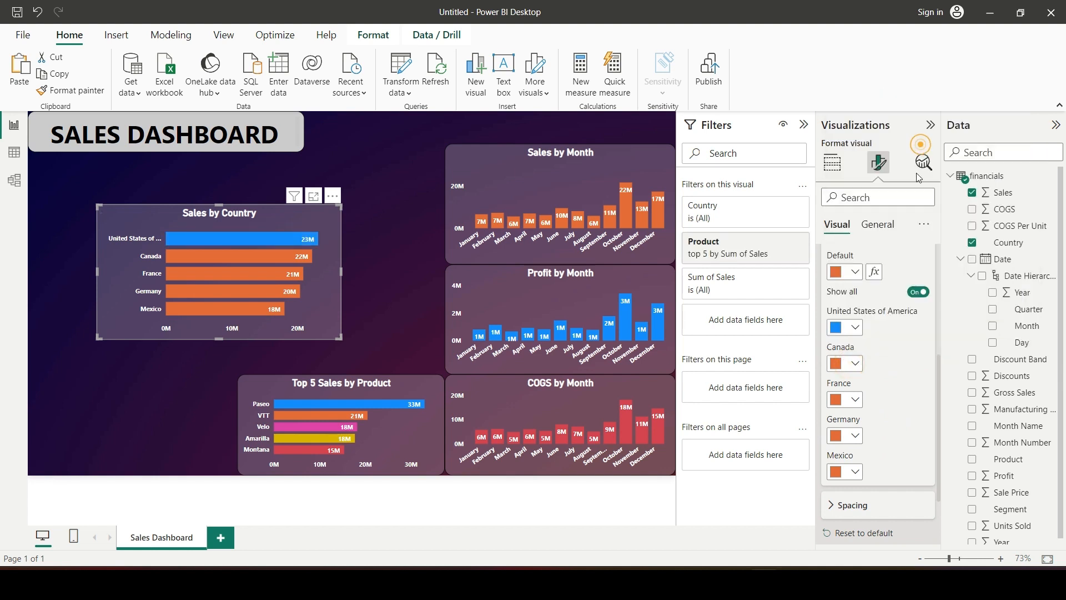
{"action": "left_click", "coordinate": [855, 407]}
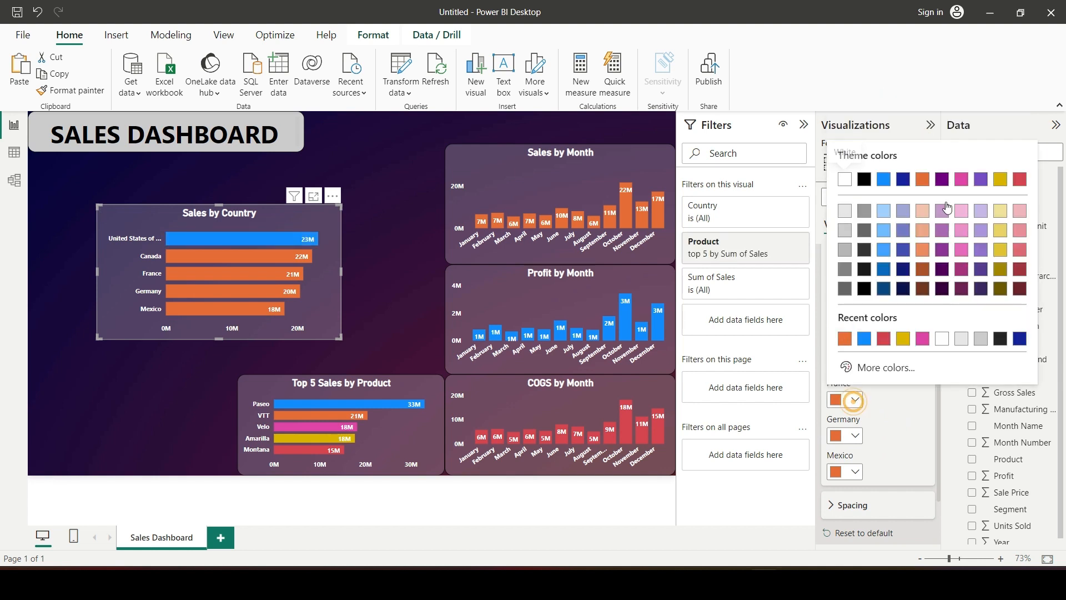
{"action": "left_click", "coordinate": [964, 178]}
{"action": "left_click", "coordinate": [854, 438]}
{"action": "left_click", "coordinate": [1000, 214]}
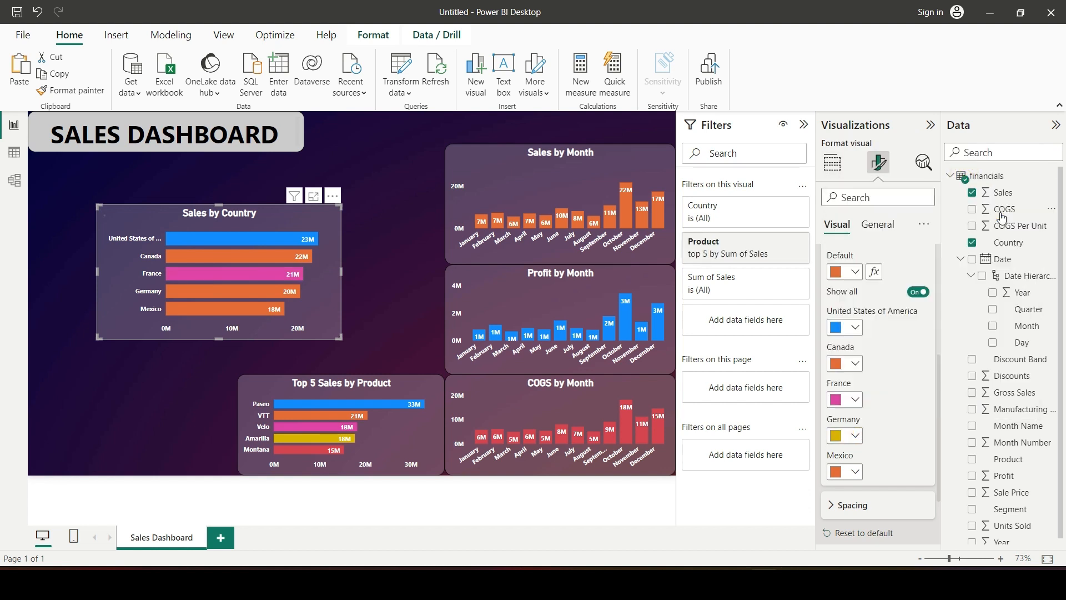
{"action": "left_click", "coordinate": [854, 471]}
{"action": "left_click", "coordinate": [1019, 251]}
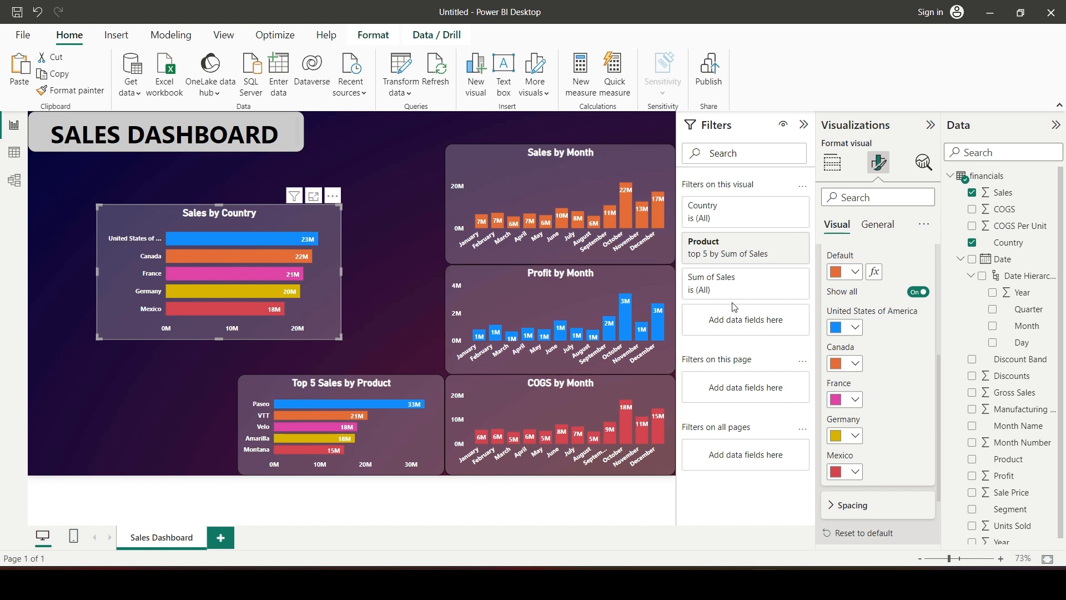
{"action": "left_click", "coordinate": [372, 277]}
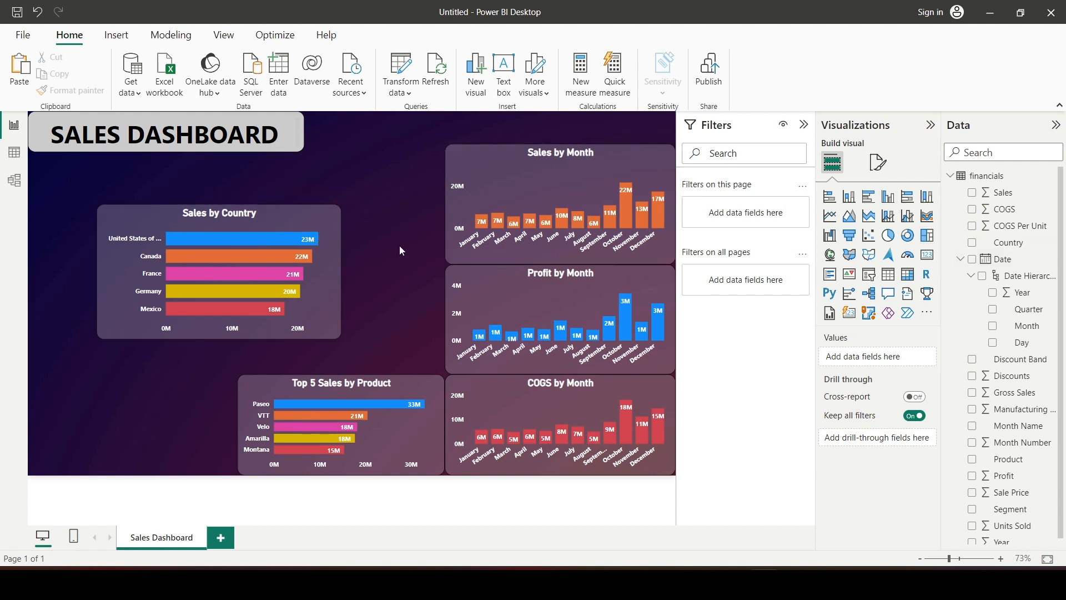
Step: Set the maximum area width of the Sales by Country chart's Y-axis values to 35%
{"action": "left_click", "coordinate": [324, 223]}
{"action": "left_click", "coordinate": [878, 163]}
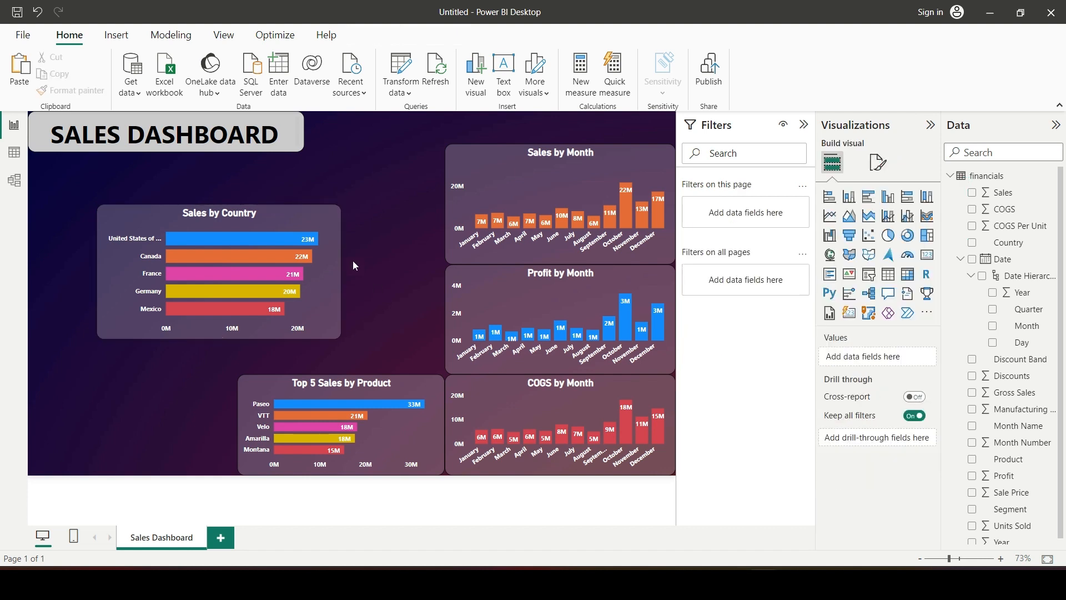
{"action": "left_click", "coordinate": [314, 228]}
{"action": "left_click", "coordinate": [878, 164]}
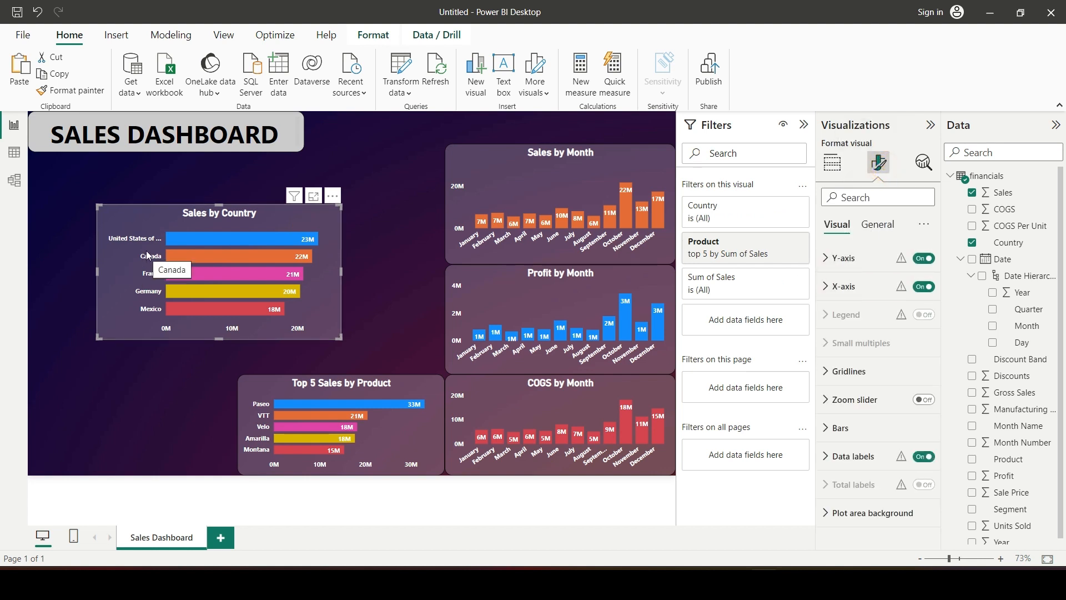
{"action": "left_click", "coordinate": [842, 262]}
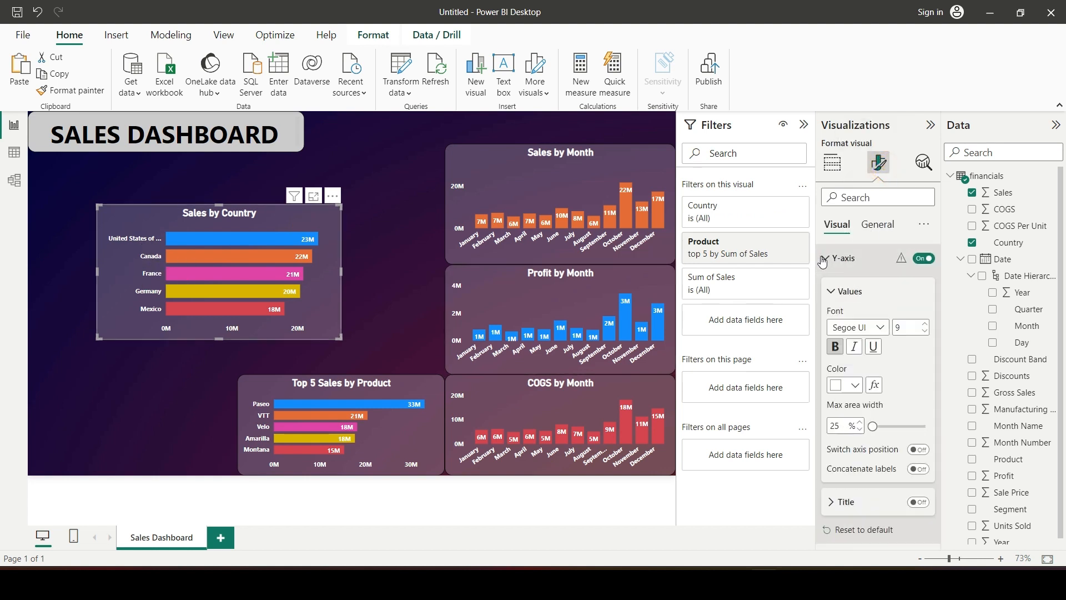
{"action": "scroll", "coordinate": [847, 350], "scroll_direction": "down", "scroll_amount": 3}
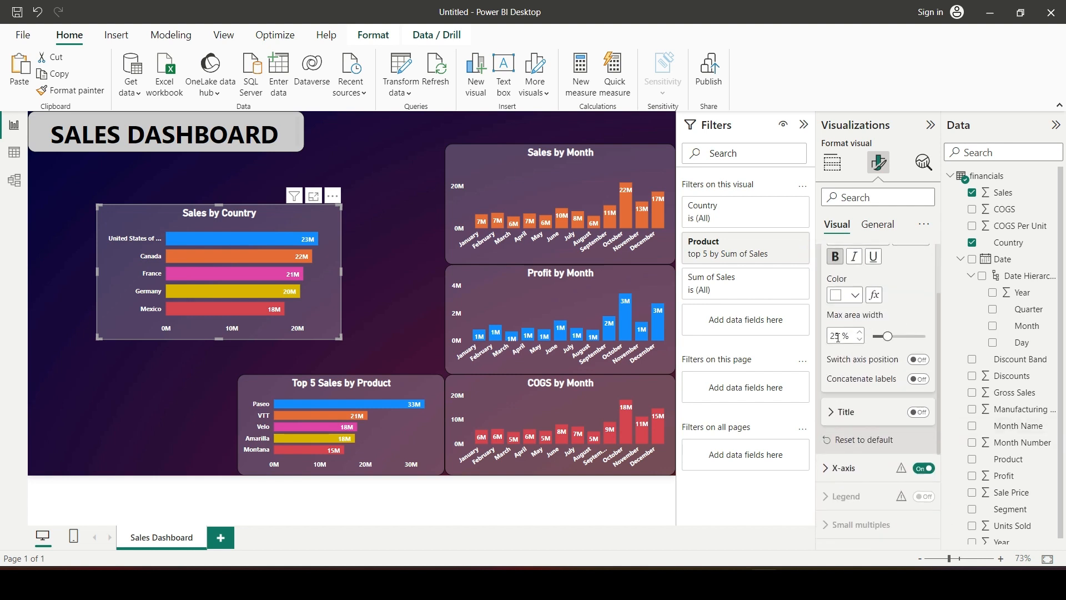
{"action": "left_click_drag", "start_coordinate": [889, 337], "coordinate": [896, 338]}
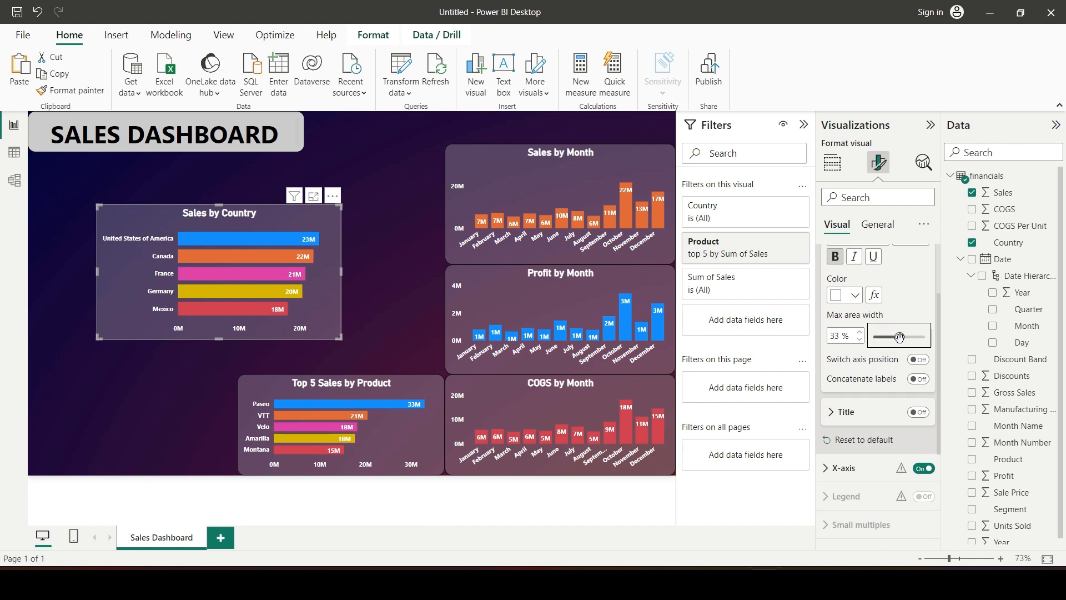
{"action": "left_click_drag", "start_coordinate": [841, 337], "coordinate": [830, 336]}
{"action": "type", "text": "30"}
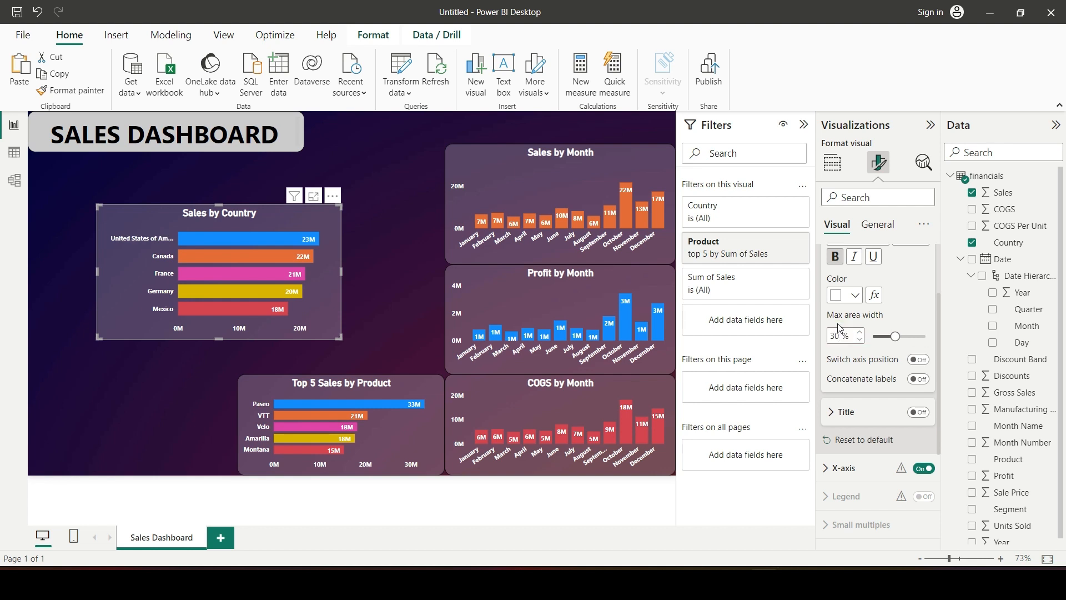
{"action": "left_click", "coordinate": [841, 333]}
{"action": "key", "text": "BackSpace"}
{"action": "type", "text": "5"}
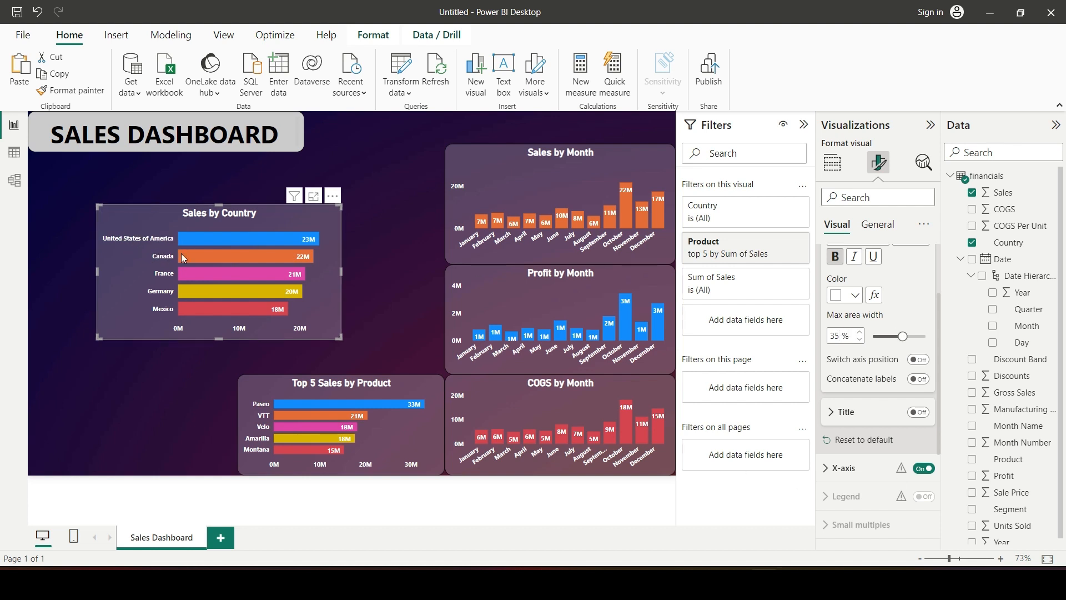
Step: Place the Sales by Country chart directly beside Top 5 Sales by Product and reduce its height to match
{"action": "left_click_drag", "start_coordinate": [320, 293], "coordinate": [235, 408]}
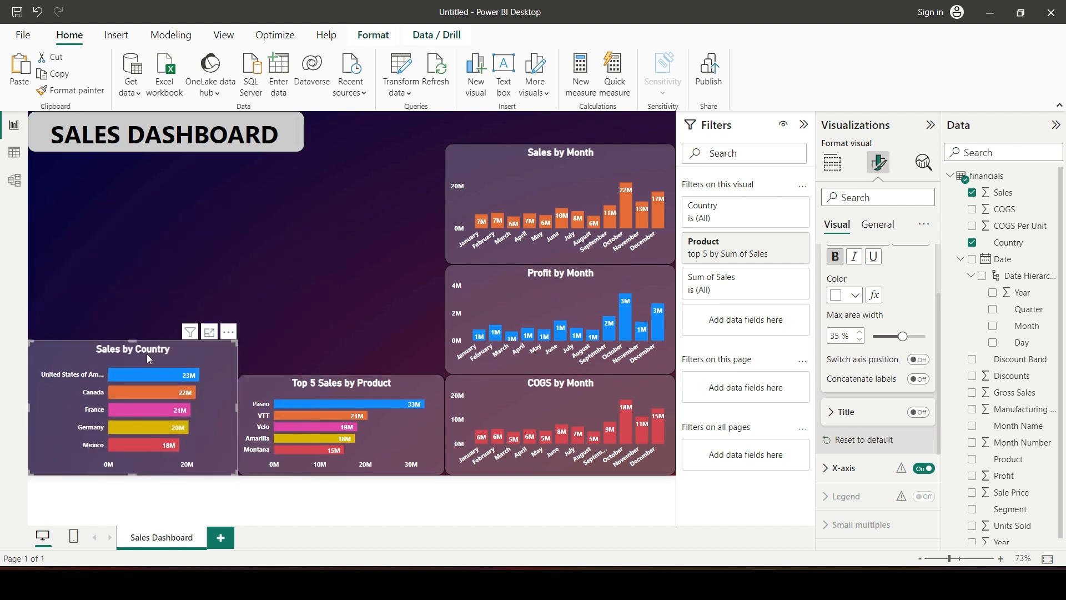
{"action": "left_click_drag", "start_coordinate": [135, 340], "coordinate": [136, 377]}
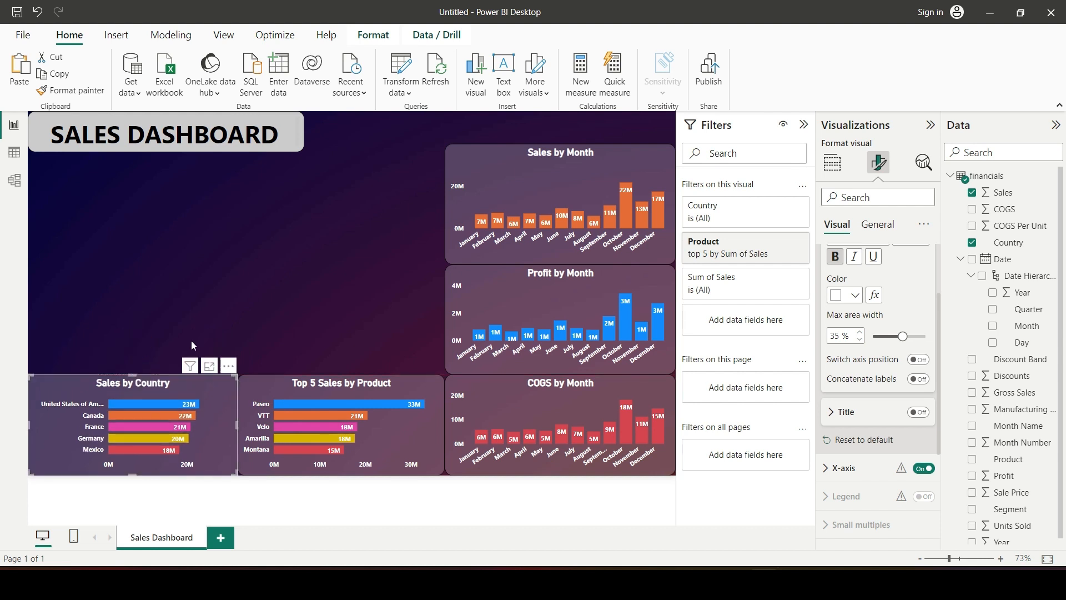
{"action": "left_click", "coordinate": [192, 303]}
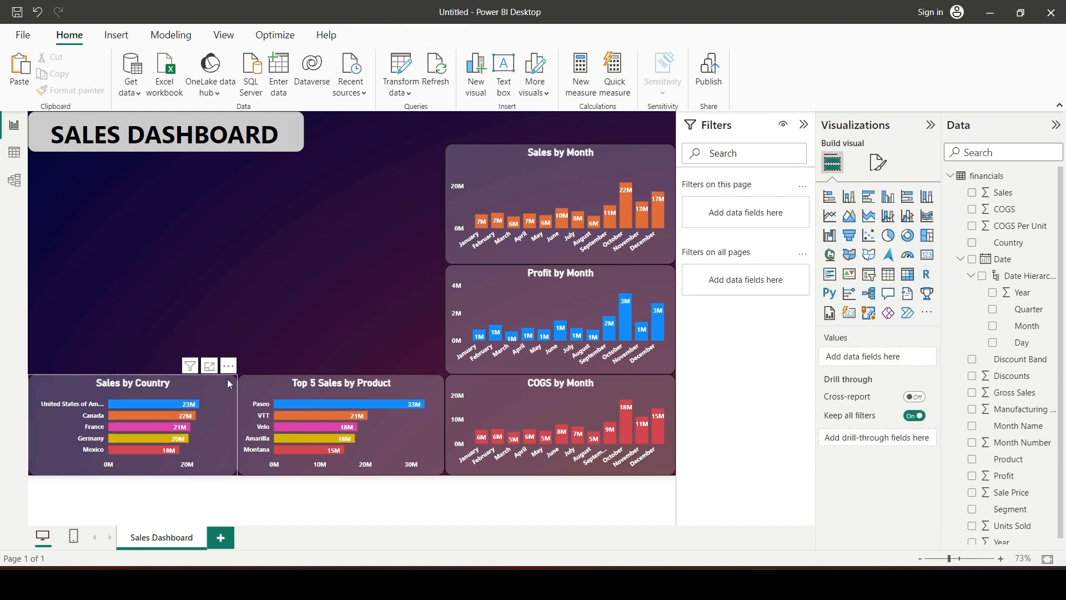
Step: Switch to the reference dashboard PDF to check which charts sit above the bar charts, and return to Power BI
{"action": "key", "text": "alt+Tab"}
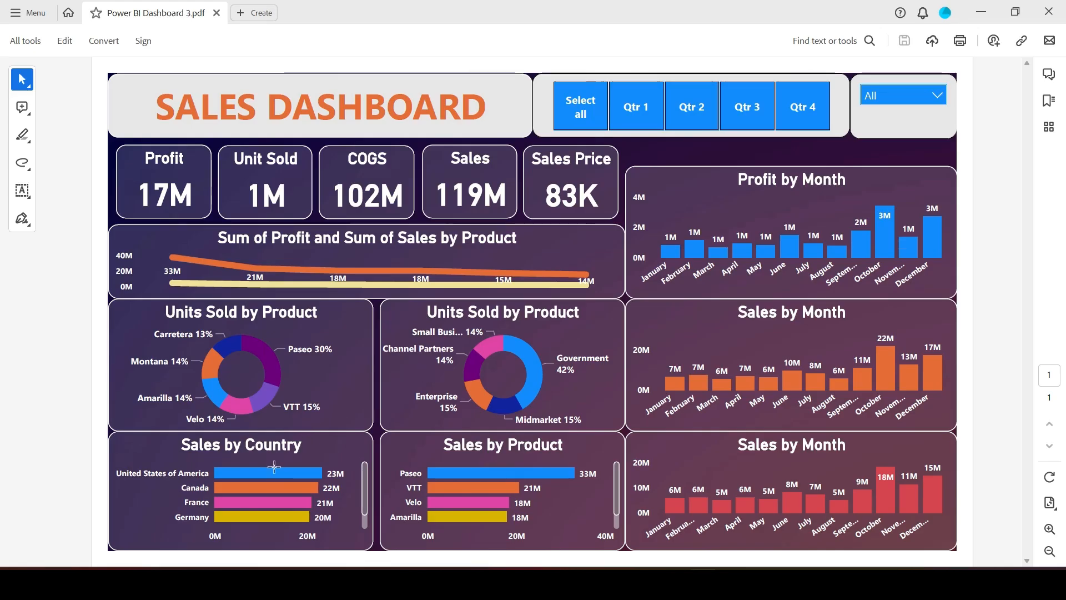
{"action": "key", "text": "alt+Tab"}
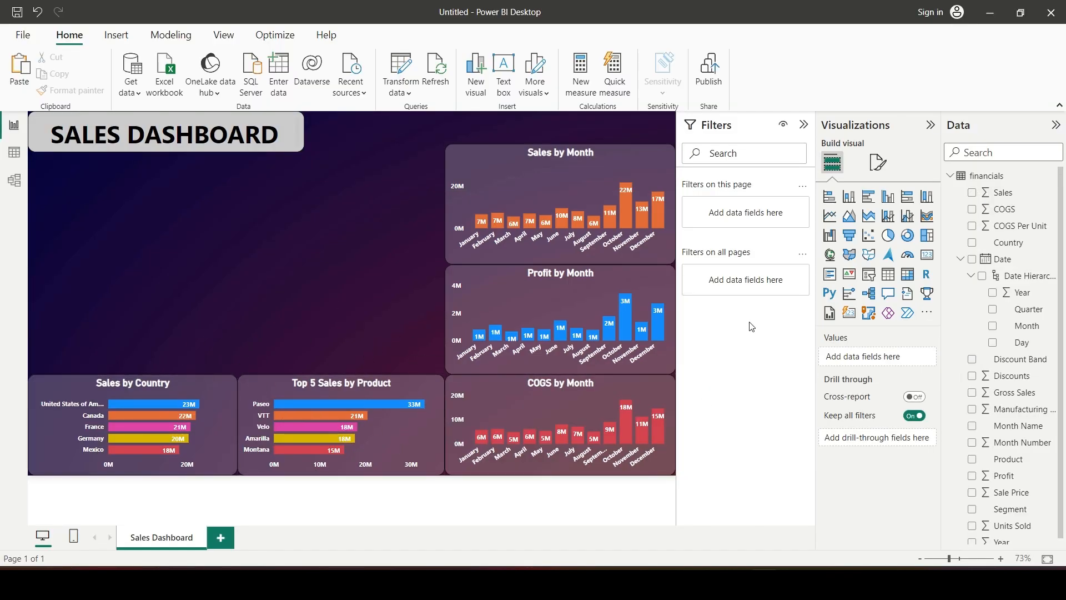
{"action": "key", "text": "alt+Tab"}
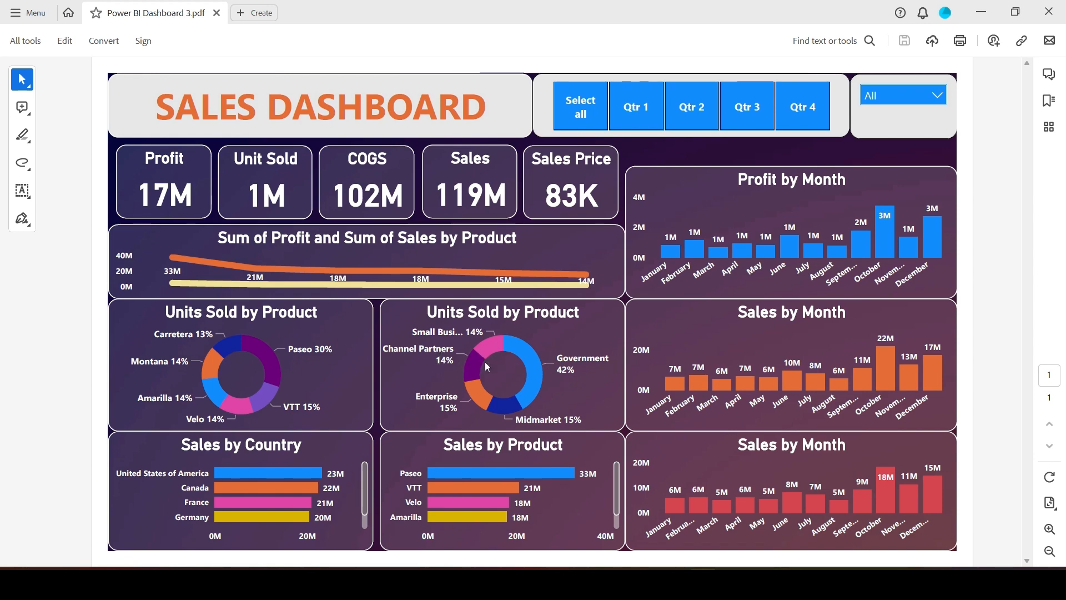
{"action": "key", "text": "alt+Tab"}
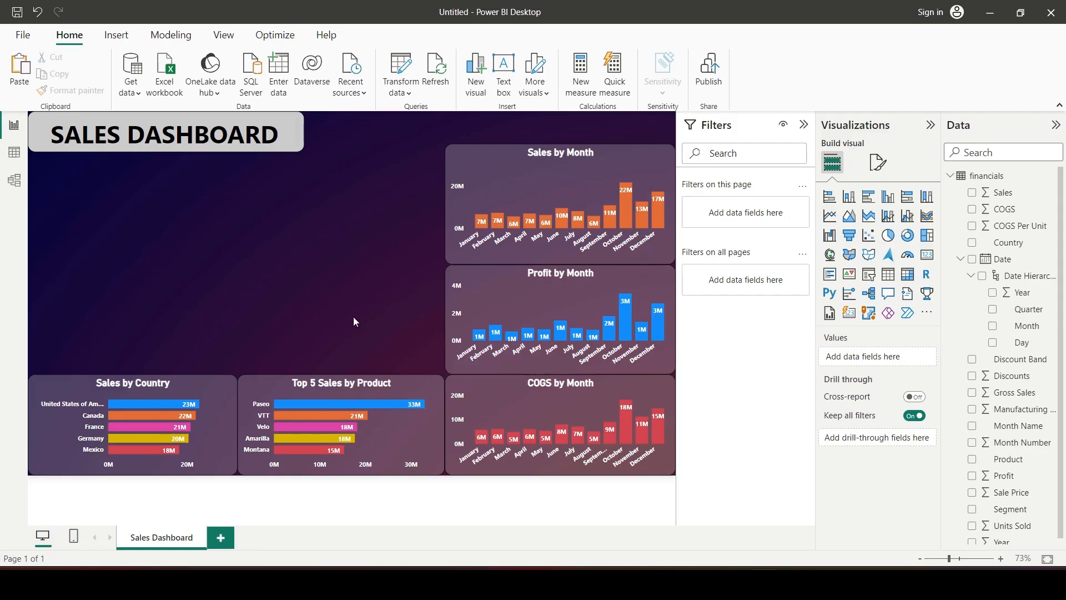
Step: Add a donut chart with Product as legend and Sum of Units Sold as values, placed and enlarged in the empty canvas area
{"action": "left_click", "coordinate": [908, 236]}
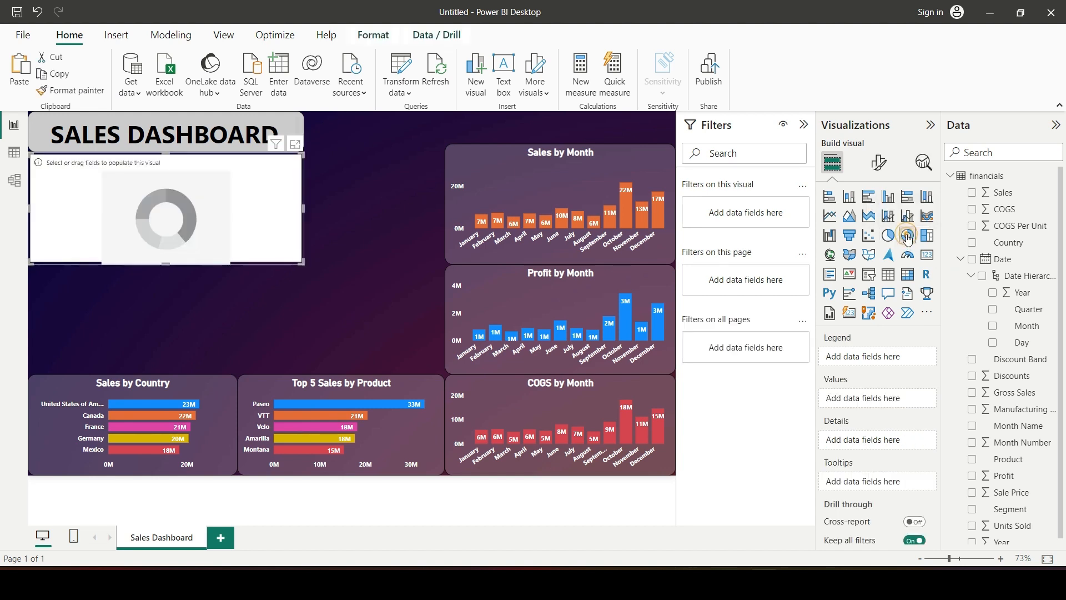
{"action": "left_click_drag", "start_coordinate": [275, 237], "coordinate": [340, 290]}
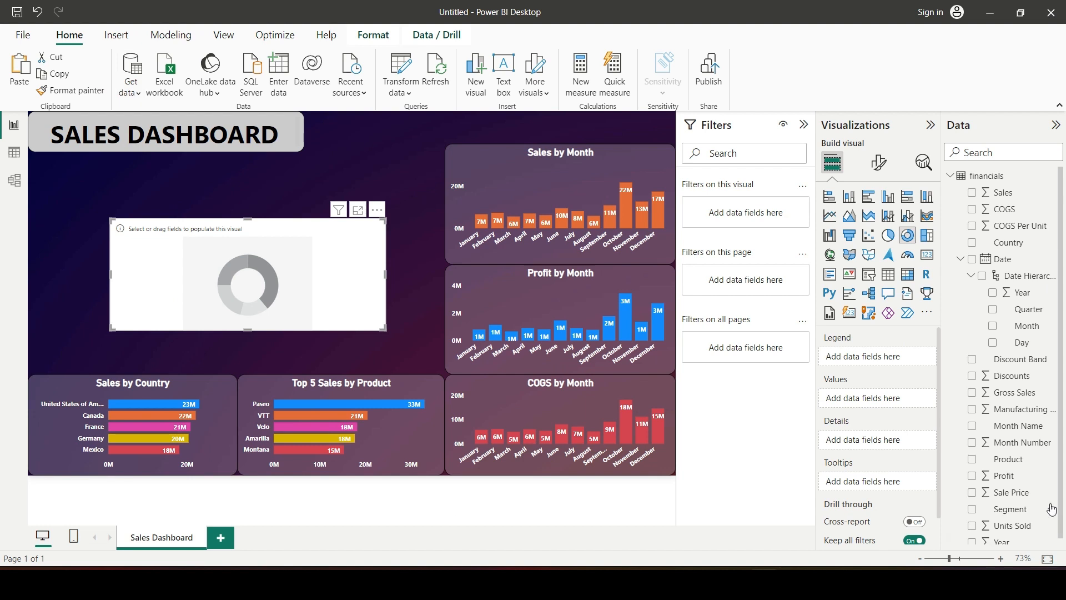
{"action": "left_click", "coordinate": [974, 462]}
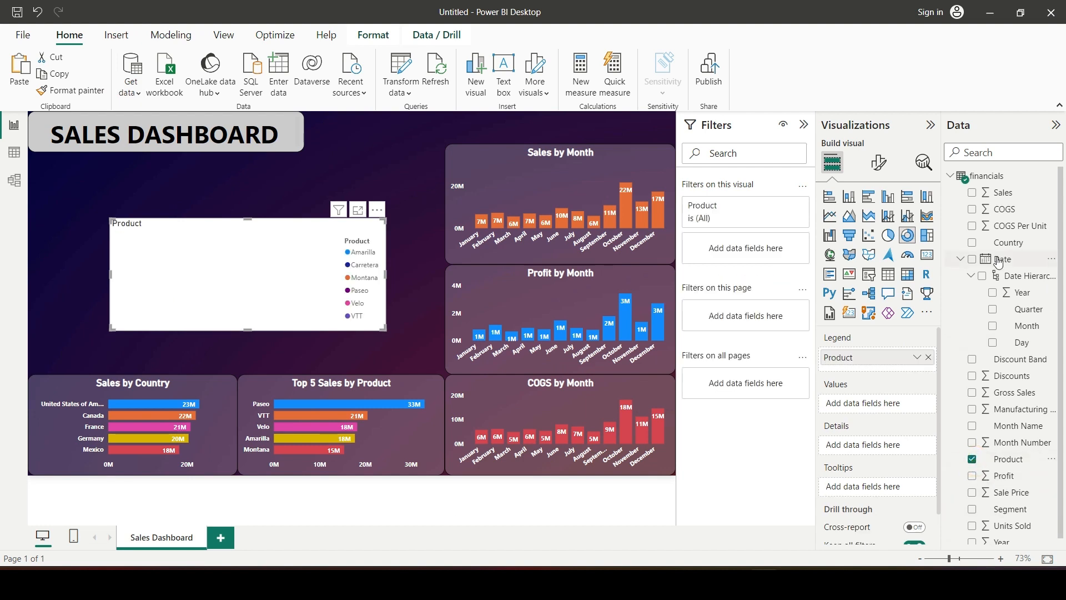
{"action": "left_click", "coordinate": [972, 519]}
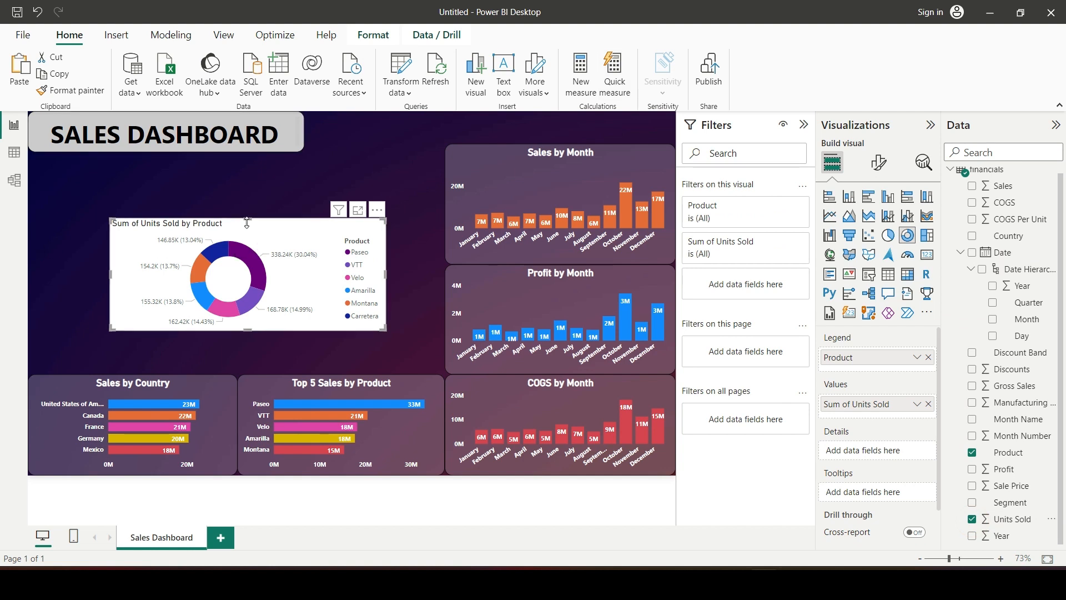
{"action": "left_click_drag", "start_coordinate": [247, 219], "coordinate": [289, 213]}
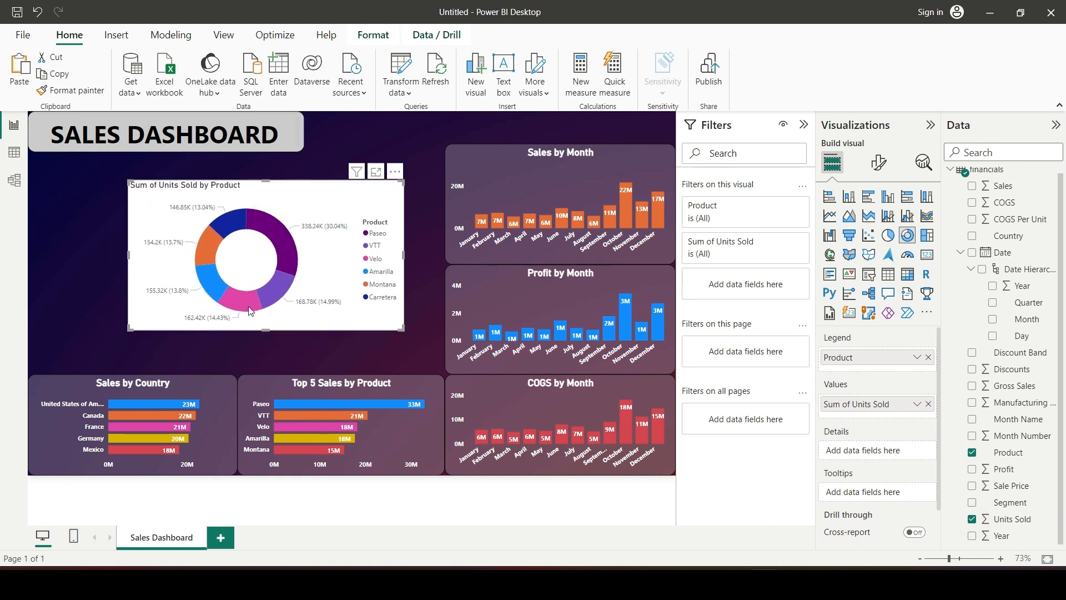
Step: Copy the Sales by Country chart's formatting onto the donut chart with Format painter
{"action": "left_click", "coordinate": [217, 395]}
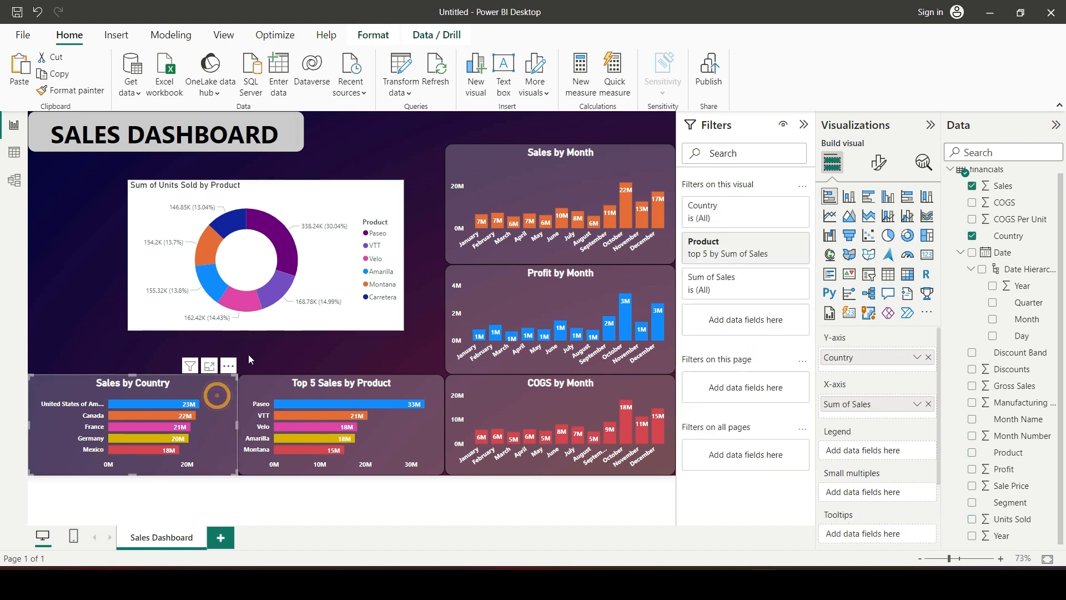
{"action": "left_click", "coordinate": [88, 93]}
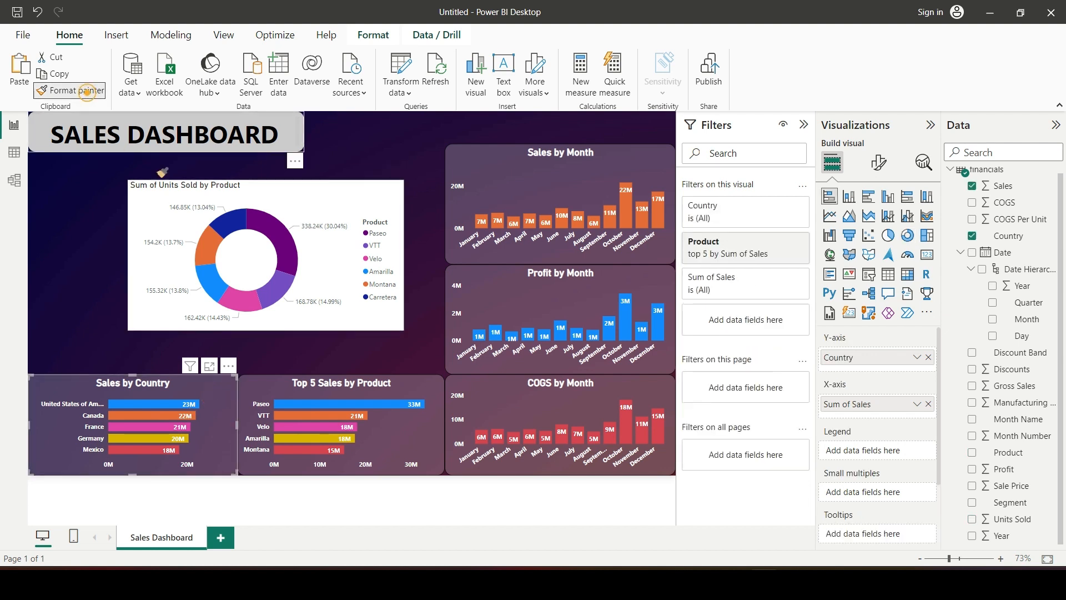
{"action": "left_click", "coordinate": [284, 200]}
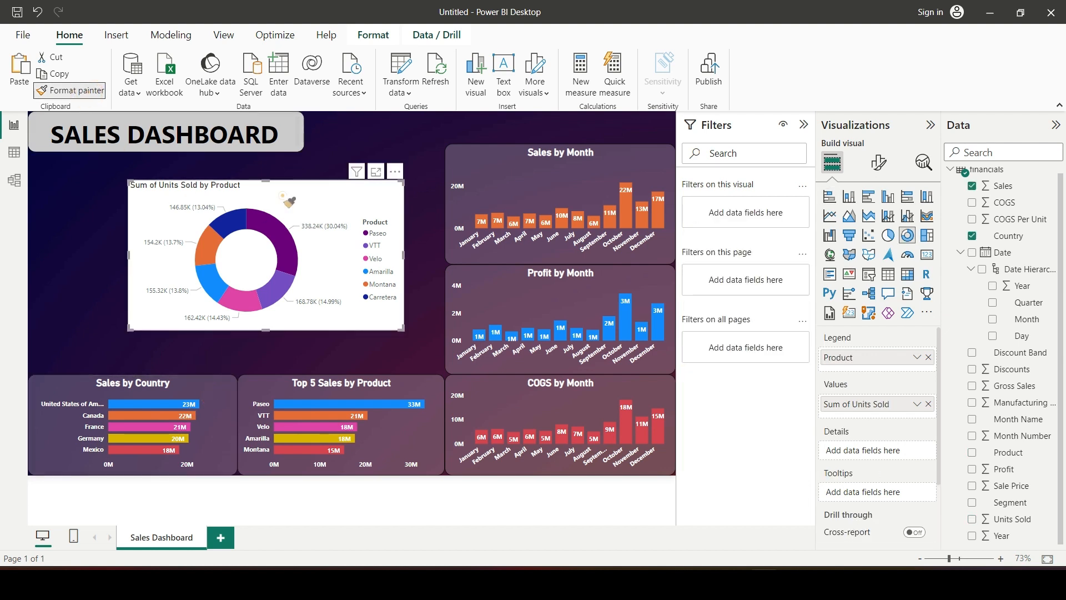
{"action": "left_click", "coordinate": [76, 260]}
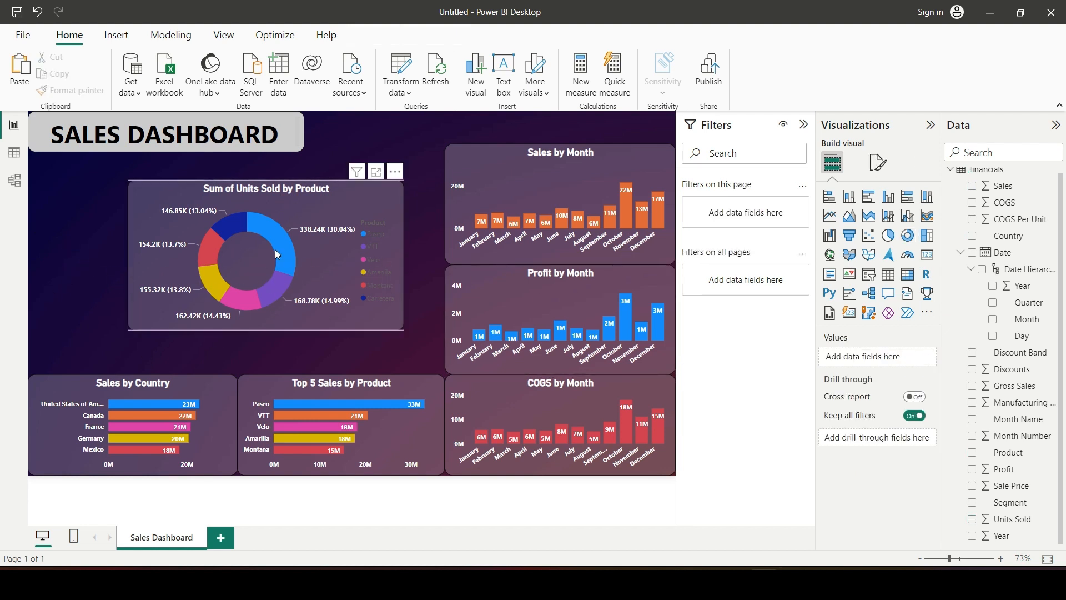
Step: Turn off the legend on the Sum of Units Sold by Product donut chart
{"action": "left_click", "coordinate": [327, 196]}
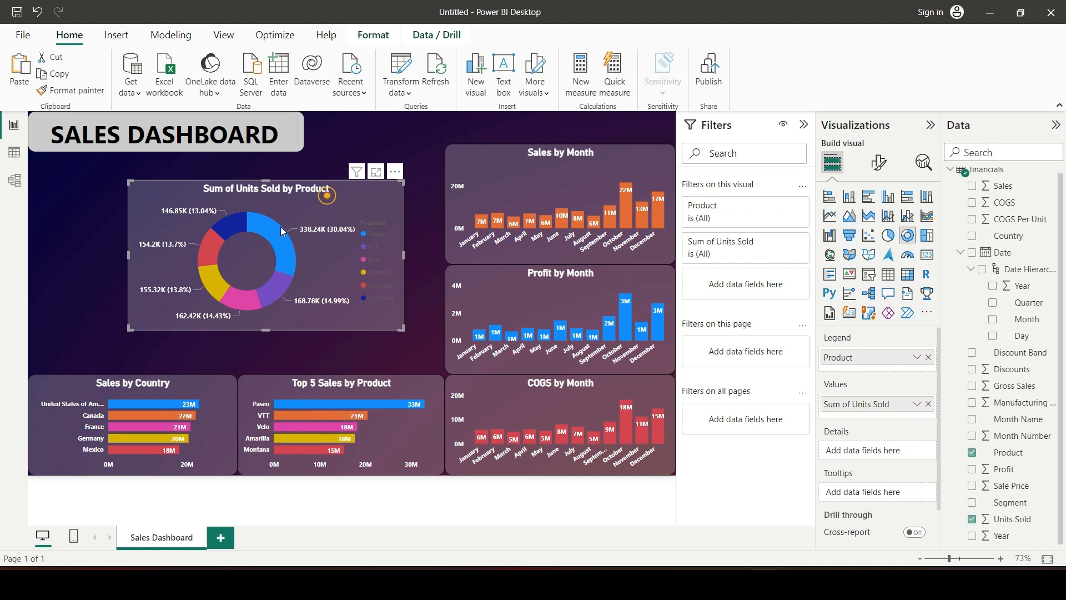
{"action": "left_click", "coordinate": [877, 164]}
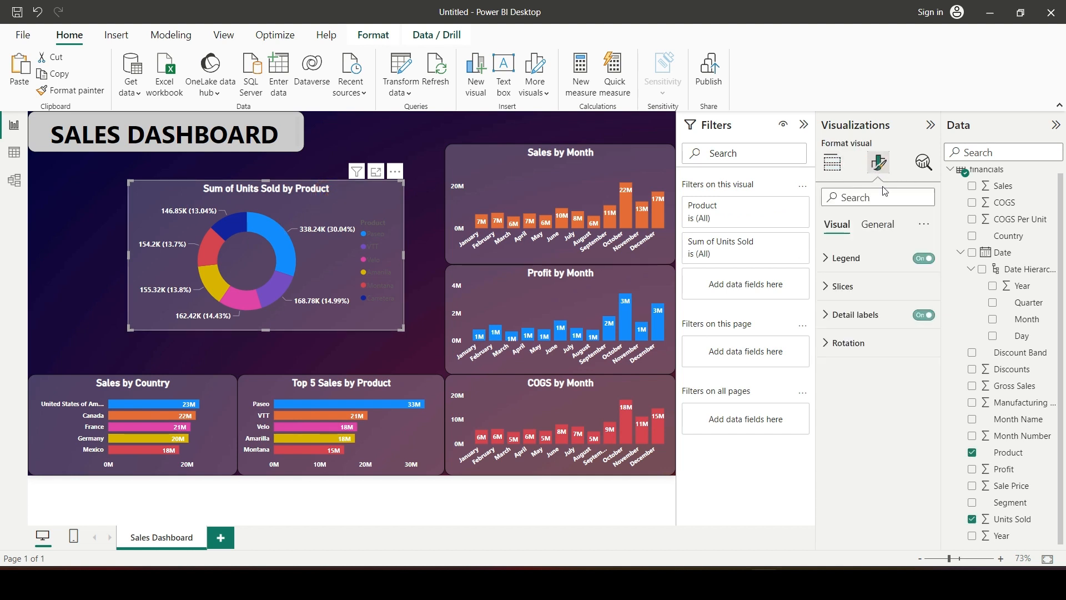
{"action": "left_click", "coordinate": [922, 318]}
{"action": "left_click", "coordinate": [921, 318]}
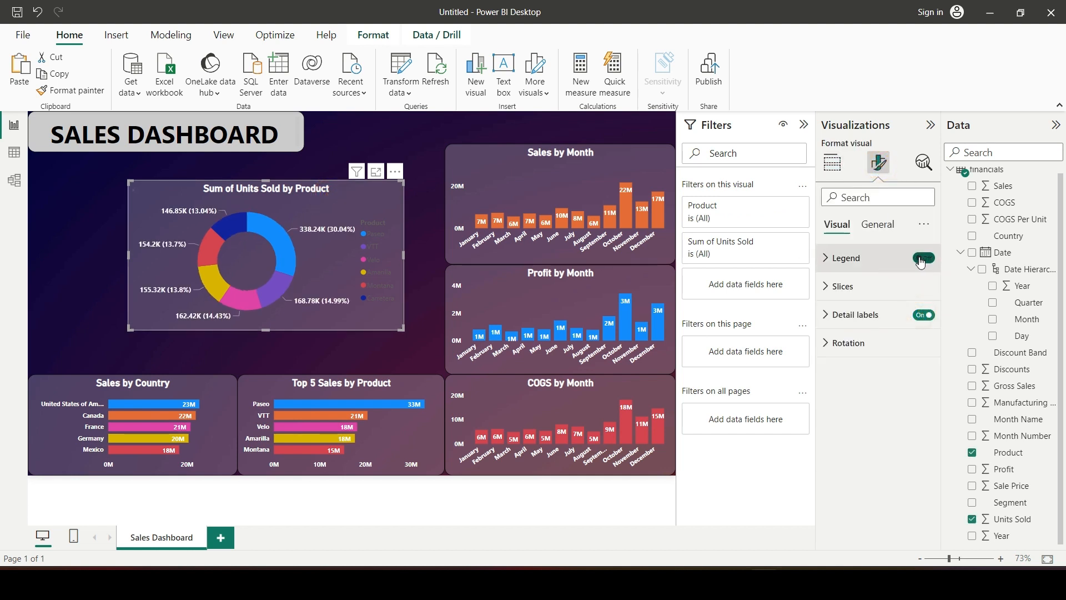
{"action": "left_click", "coordinate": [922, 259]}
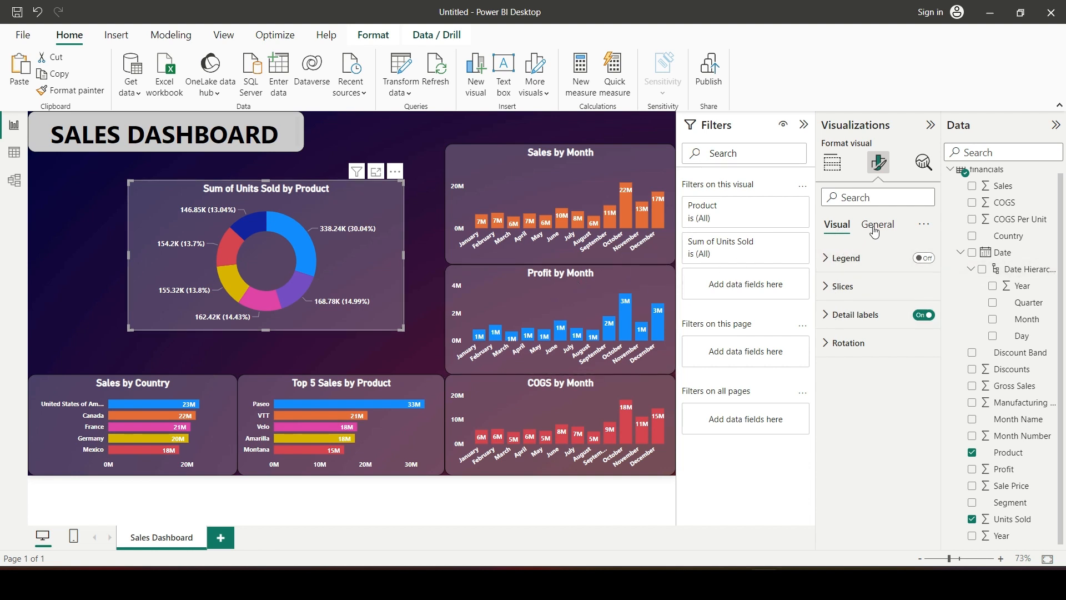
{"action": "left_click", "coordinate": [827, 257]}
{"action": "left_click", "coordinate": [826, 259]}
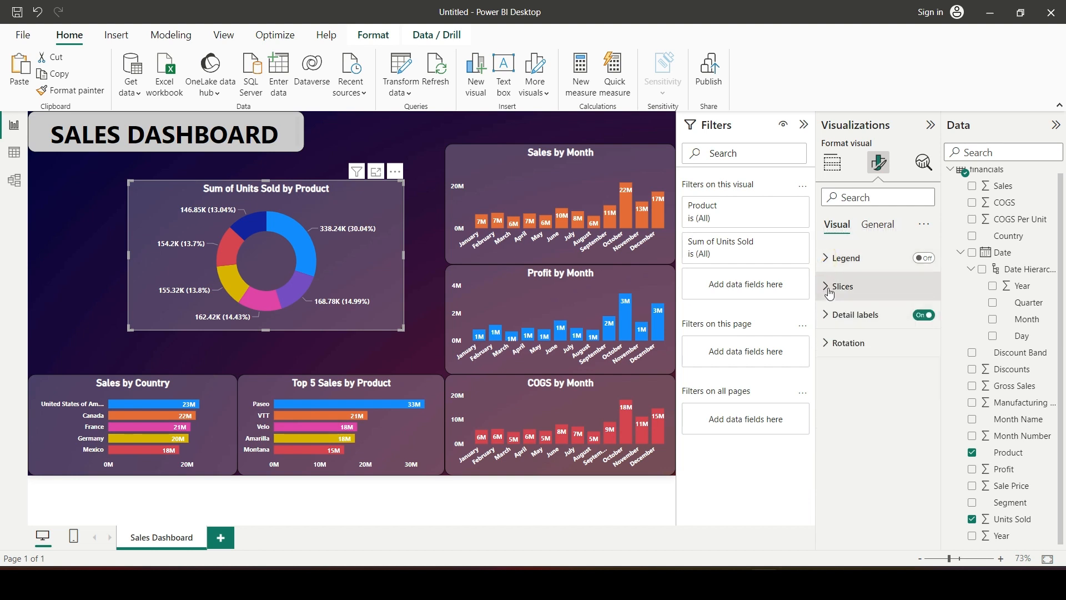
Step: Set the donut chart's detail label contents to Category, percent of total
{"action": "left_click", "coordinate": [877, 224]}
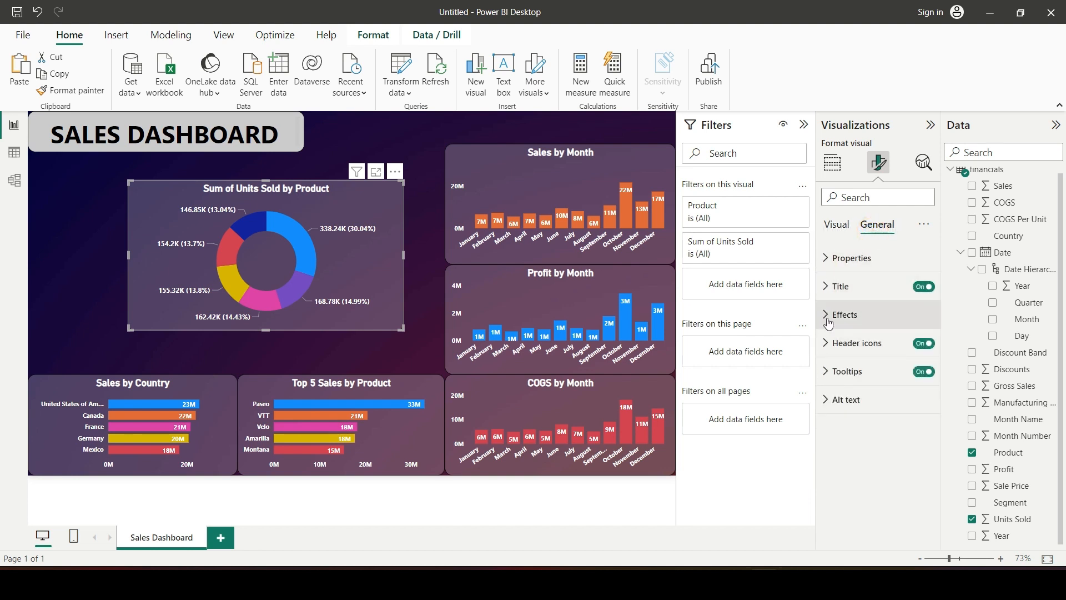
{"action": "left_click", "coordinate": [923, 343]}
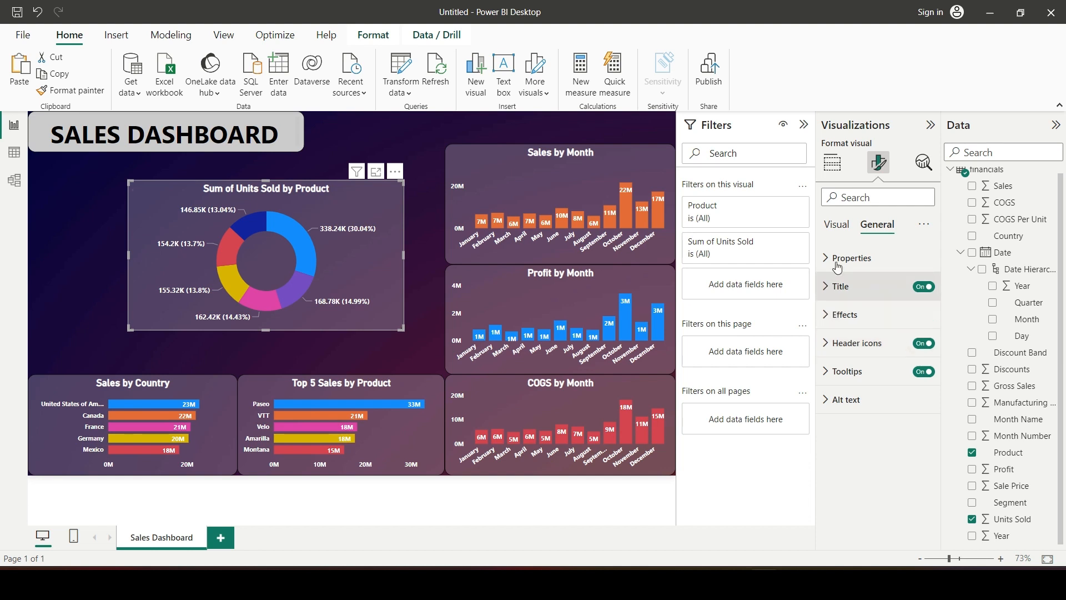
{"action": "left_click", "coordinate": [839, 225]}
{"action": "left_click", "coordinate": [923, 314]}
{"action": "left_click", "coordinate": [855, 315]}
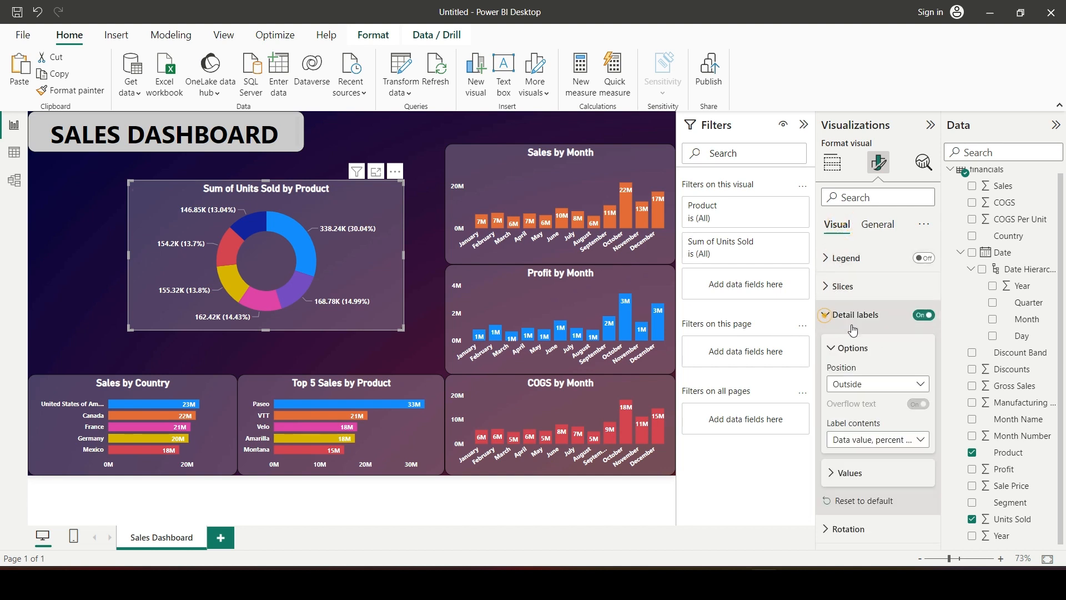
{"action": "left_click", "coordinate": [870, 440]}
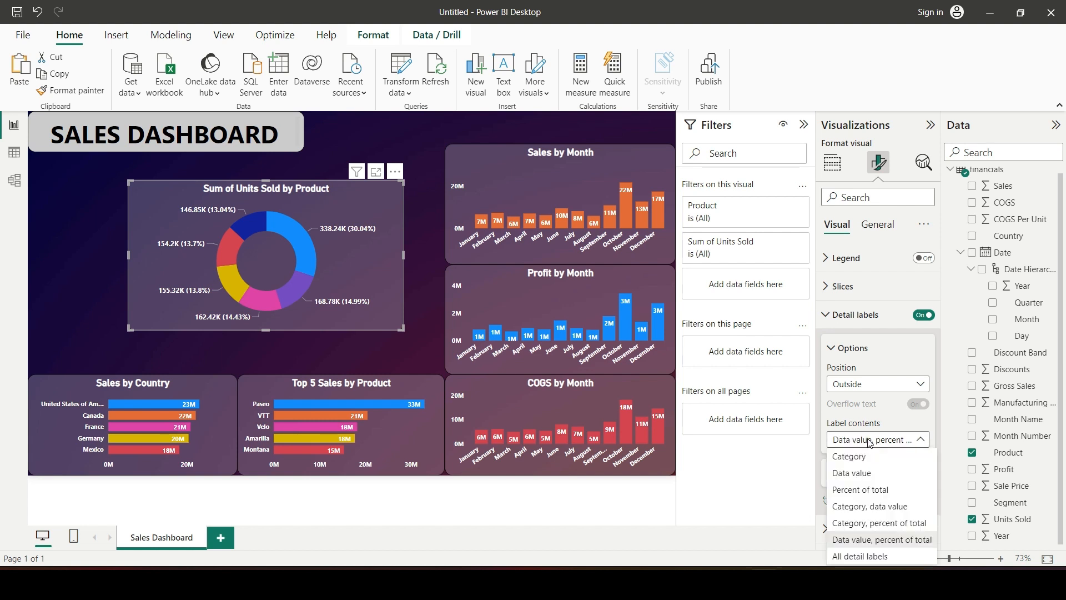
{"action": "left_click", "coordinate": [863, 530]}
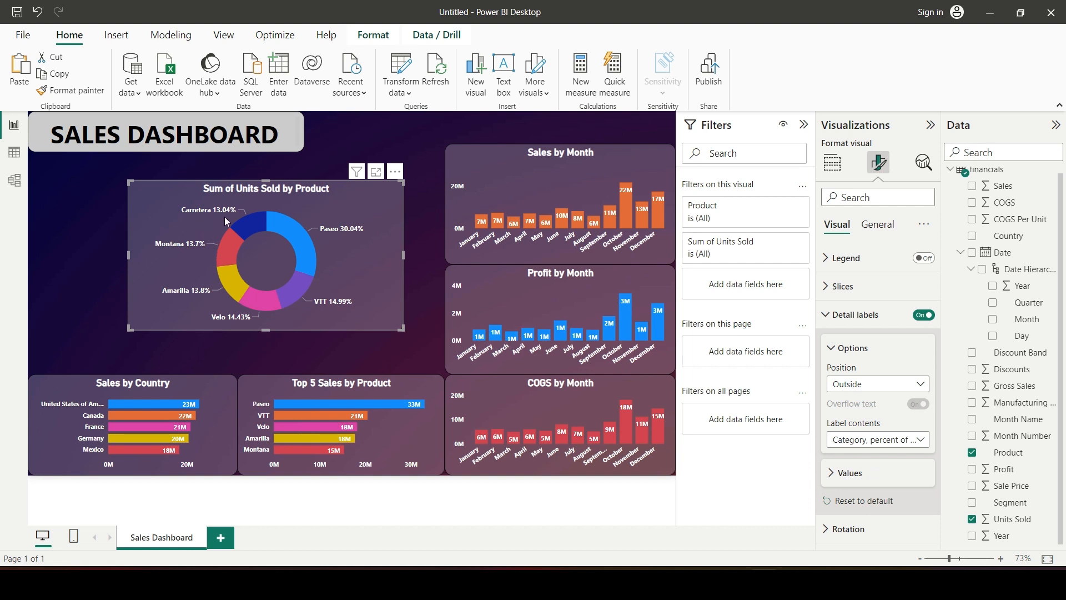
Step: Set the percentage decimal places of the donut chart's detail labels to 0
{"action": "left_click", "coordinate": [832, 474]}
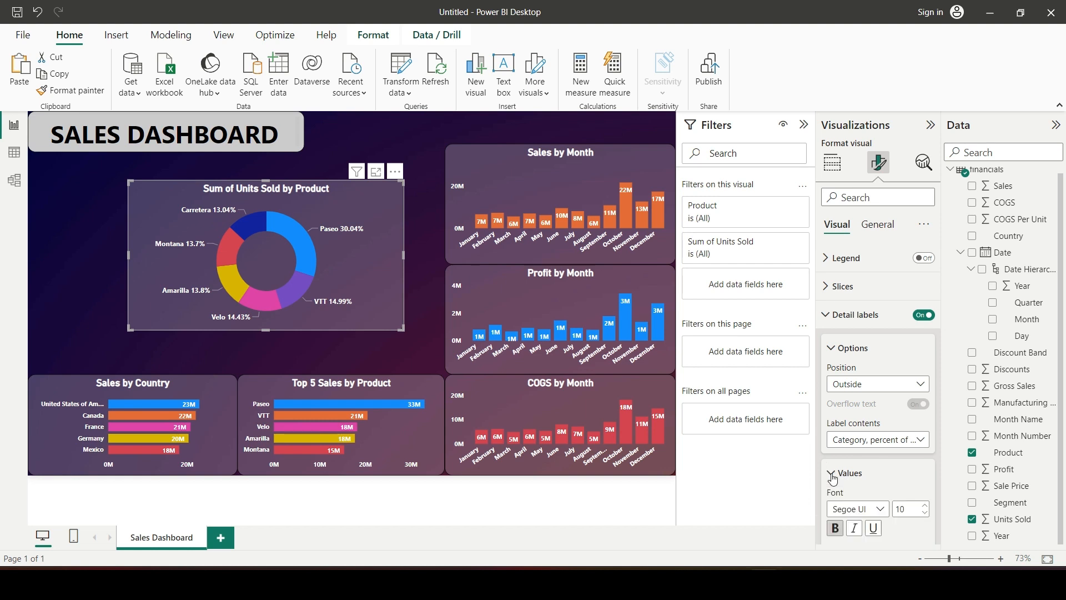
{"action": "scroll", "coordinate": [880, 456], "scroll_direction": "down", "scroll_amount": 4}
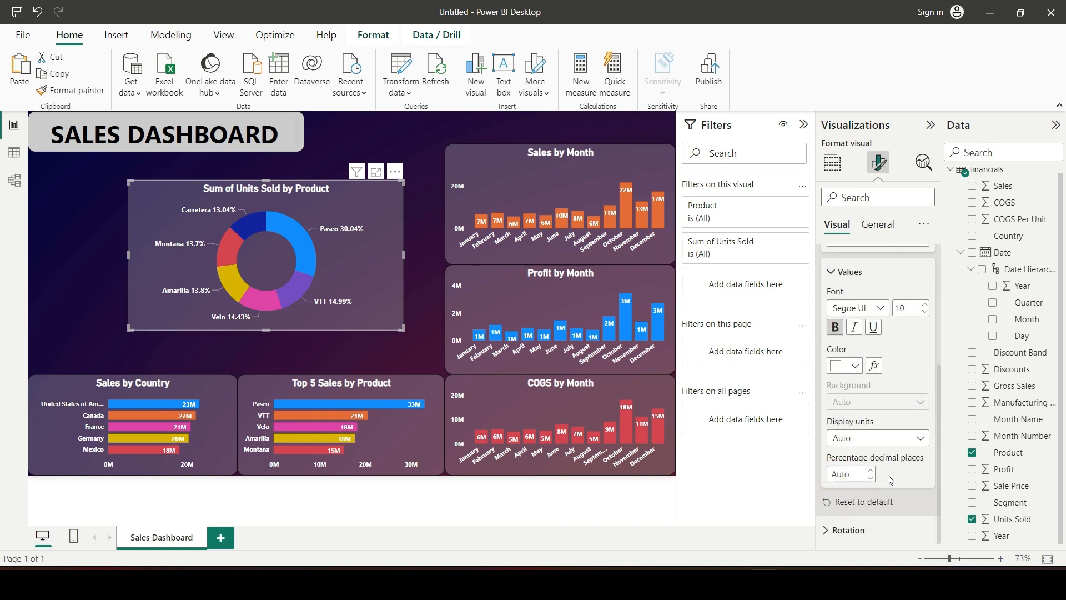
{"action": "left_click", "coordinate": [872, 479]}
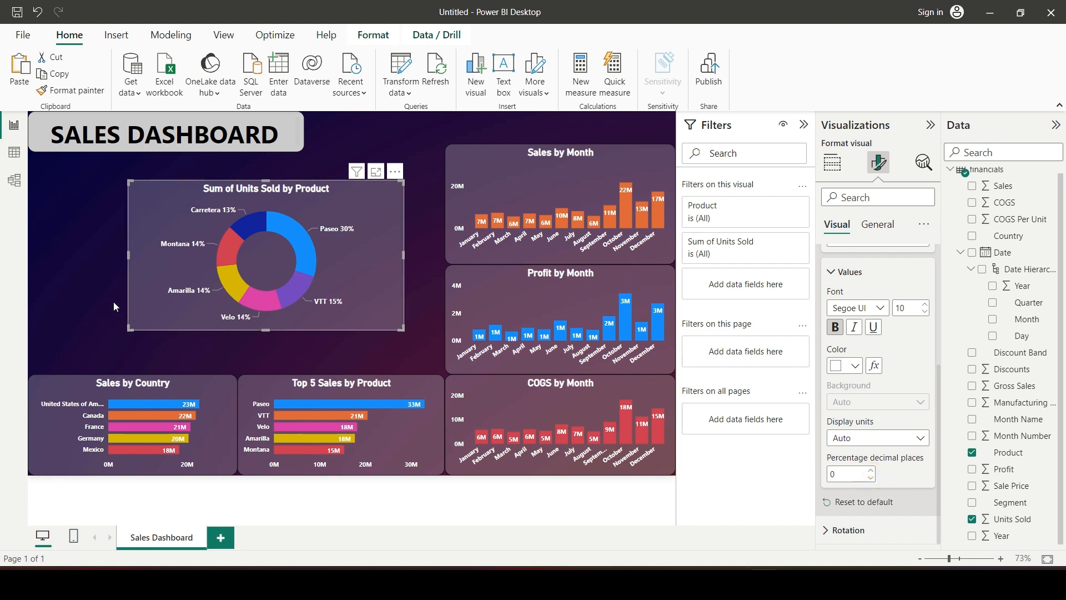
{"action": "left_click", "coordinate": [91, 284]}
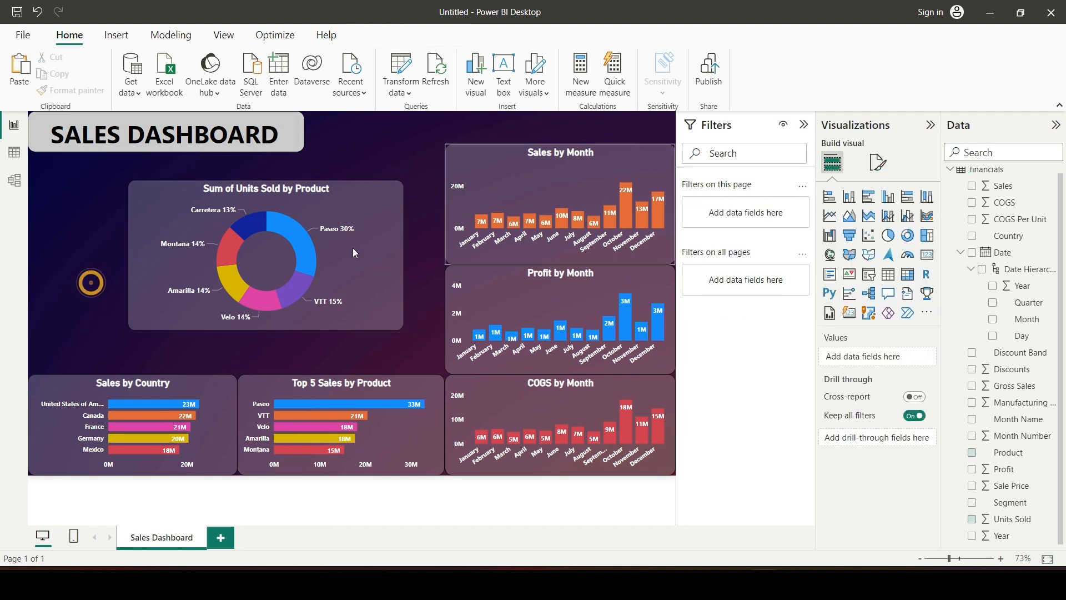
Step: Place the donut chart directly above Top 5 Sales by Product, matching that chart's width and the height of Profit by Month
{"action": "left_click", "coordinate": [382, 232]}
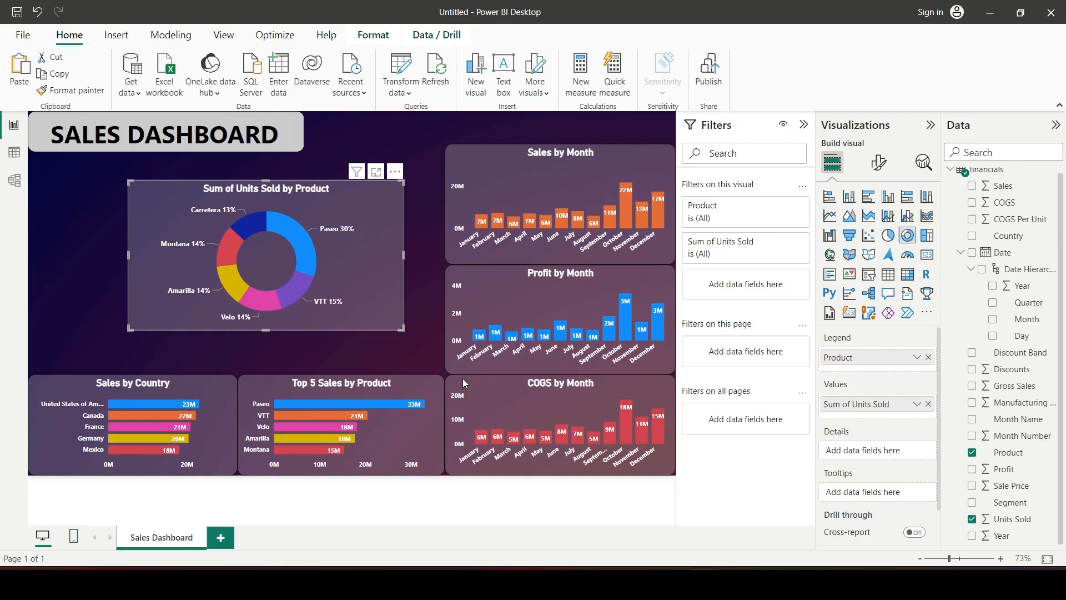
{"action": "left_click_drag", "start_coordinate": [359, 261], "coordinate": [415, 318]}
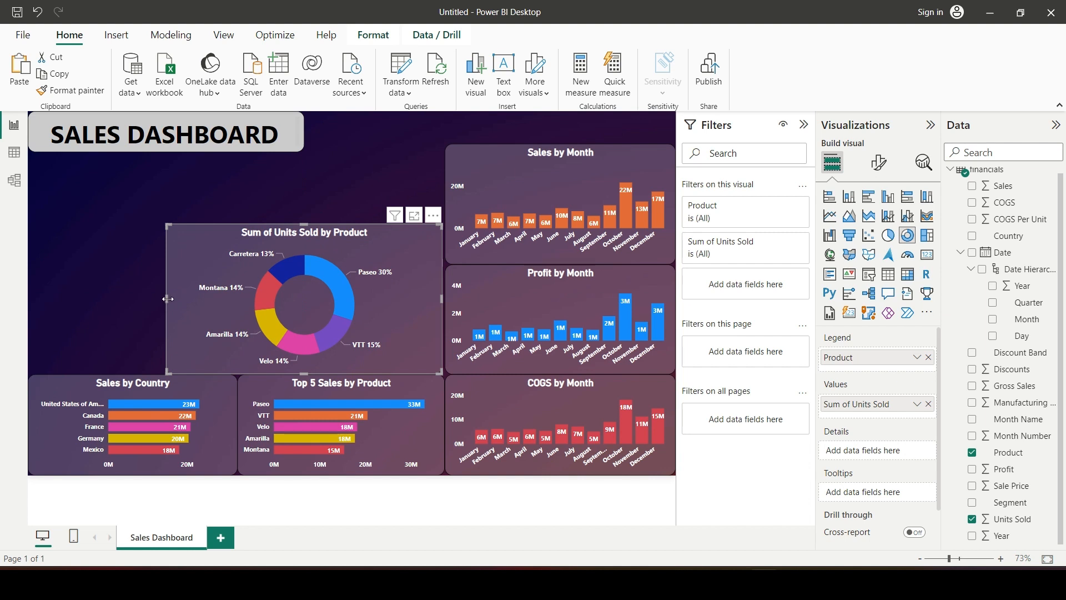
{"action": "left_click_drag", "start_coordinate": [168, 298], "coordinate": [240, 305]}
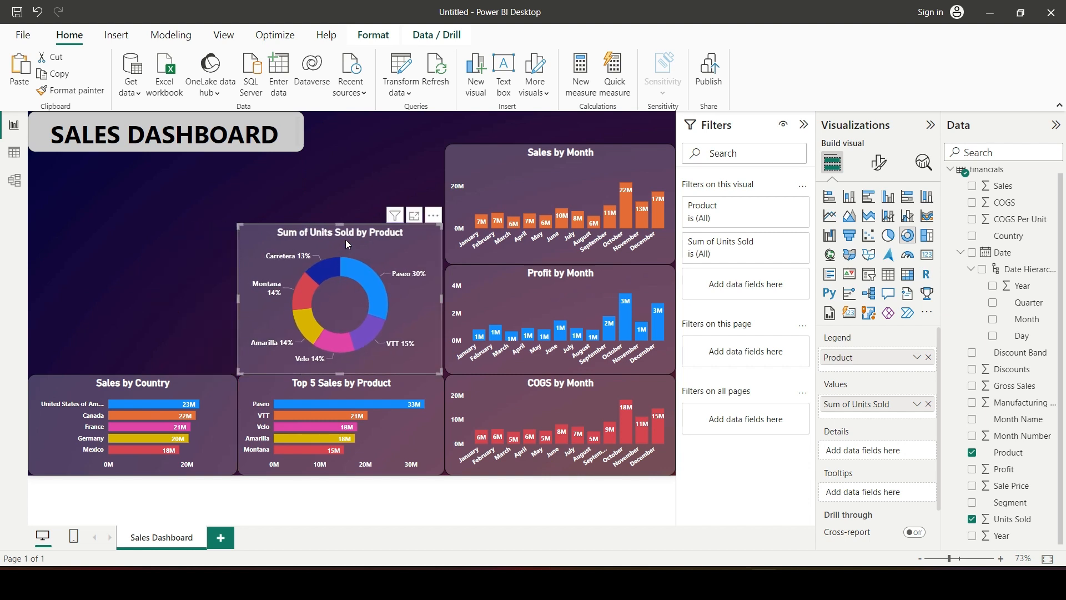
{"action": "left_click_drag", "start_coordinate": [340, 225], "coordinate": [347, 270]}
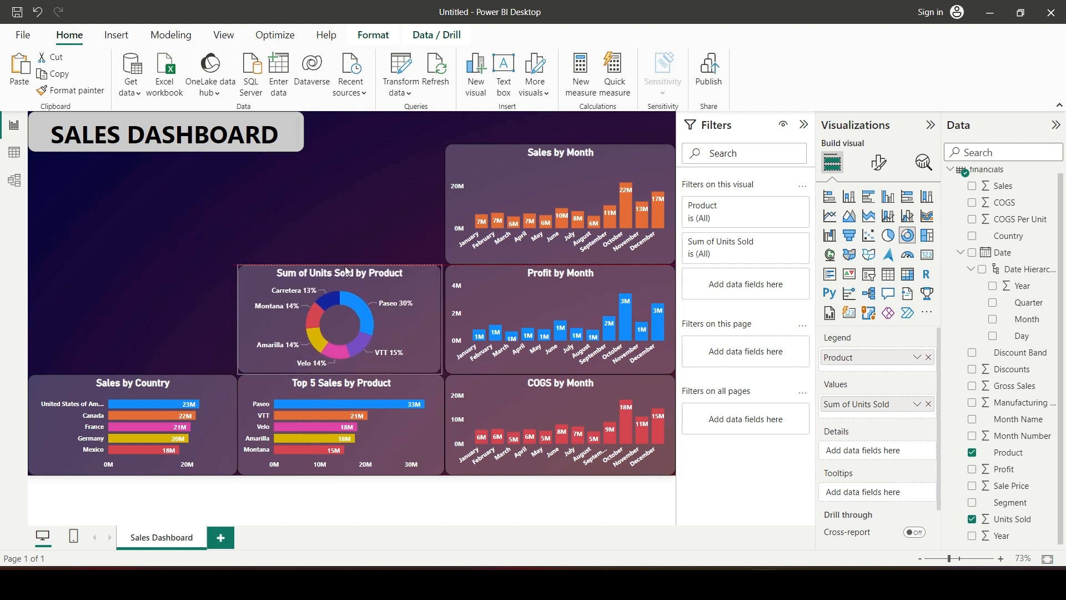
{"action": "left_click", "coordinate": [122, 283]}
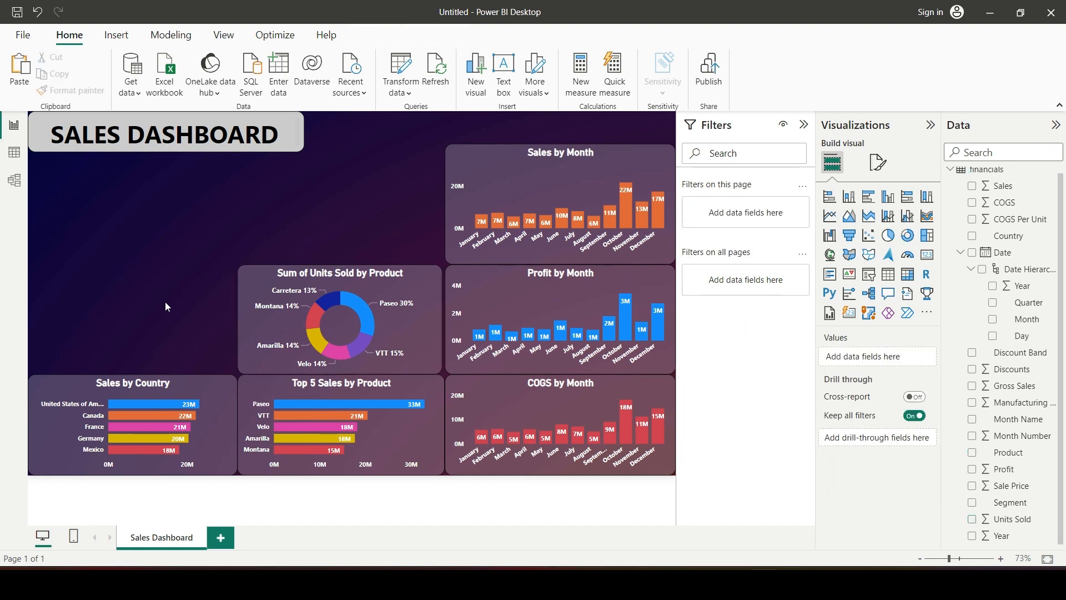
{"action": "left_click", "coordinate": [151, 238]}
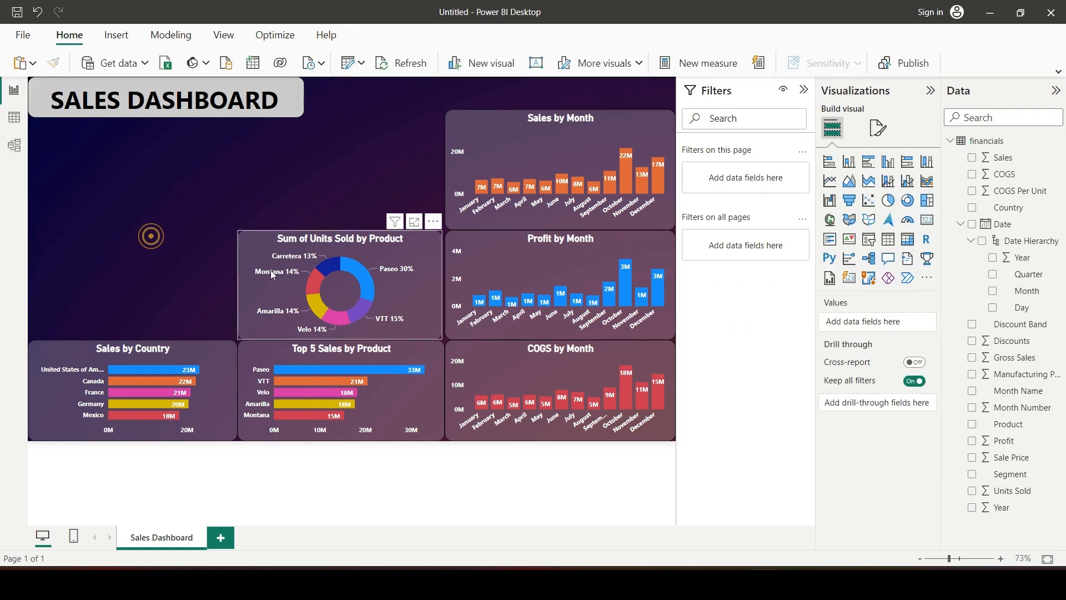
Step: Change the donut chart's title to "Units Sold by Product"
{"action": "left_click", "coordinate": [392, 247]}
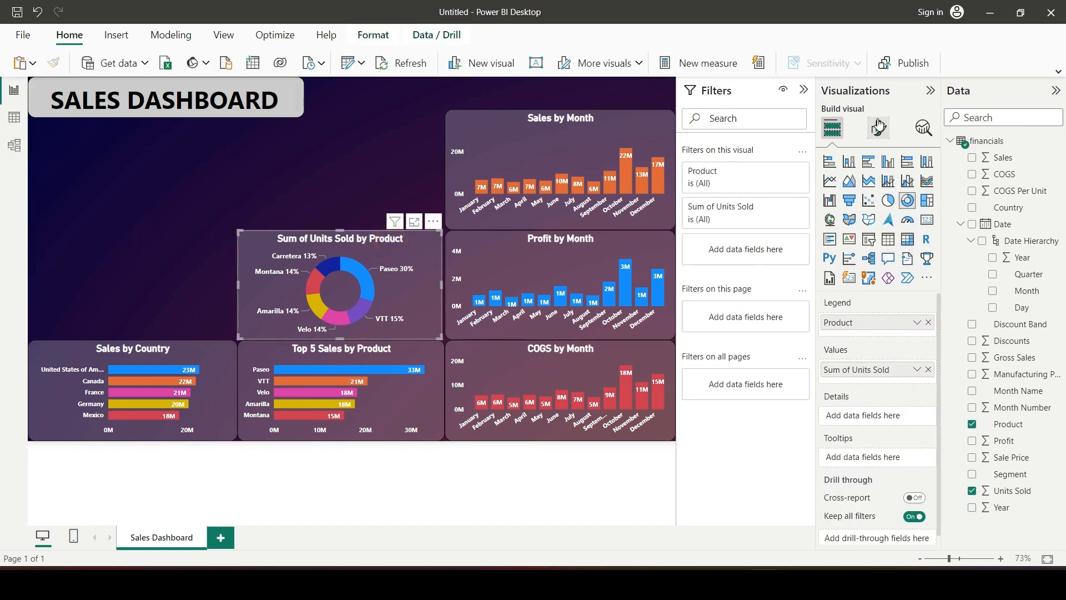
{"action": "left_click", "coordinate": [878, 128]}
{"action": "left_click", "coordinate": [876, 191]}
{"action": "left_click", "coordinate": [923, 252]}
{"action": "left_click", "coordinate": [825, 251]}
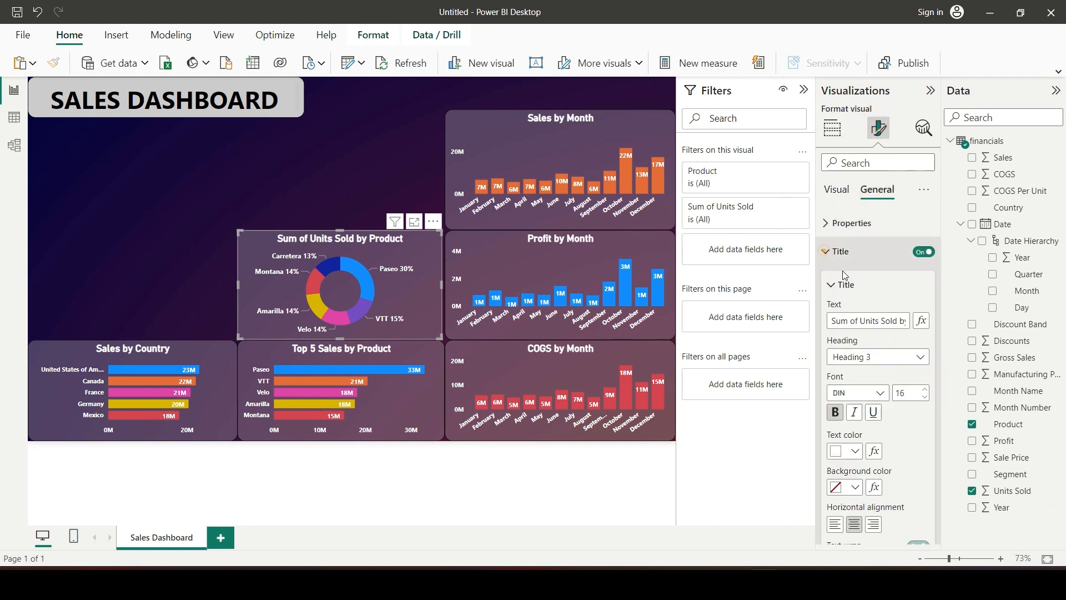
{"action": "left_click_drag", "start_coordinate": [860, 321], "coordinate": [722, 321]}
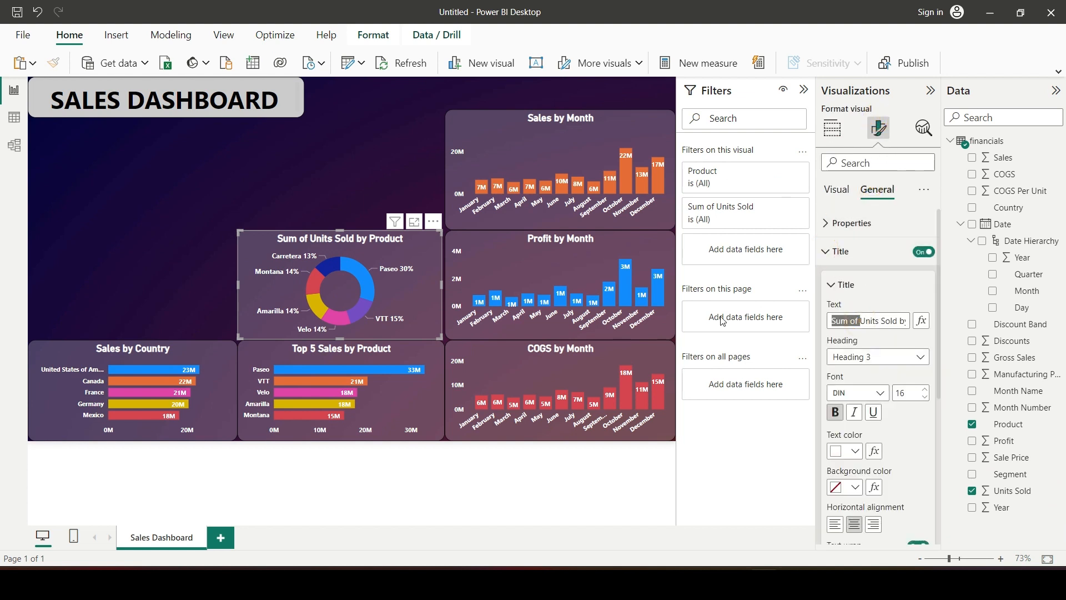
{"action": "key", "text": "BackSpace"}
{"action": "left_click", "coordinate": [352, 175]}
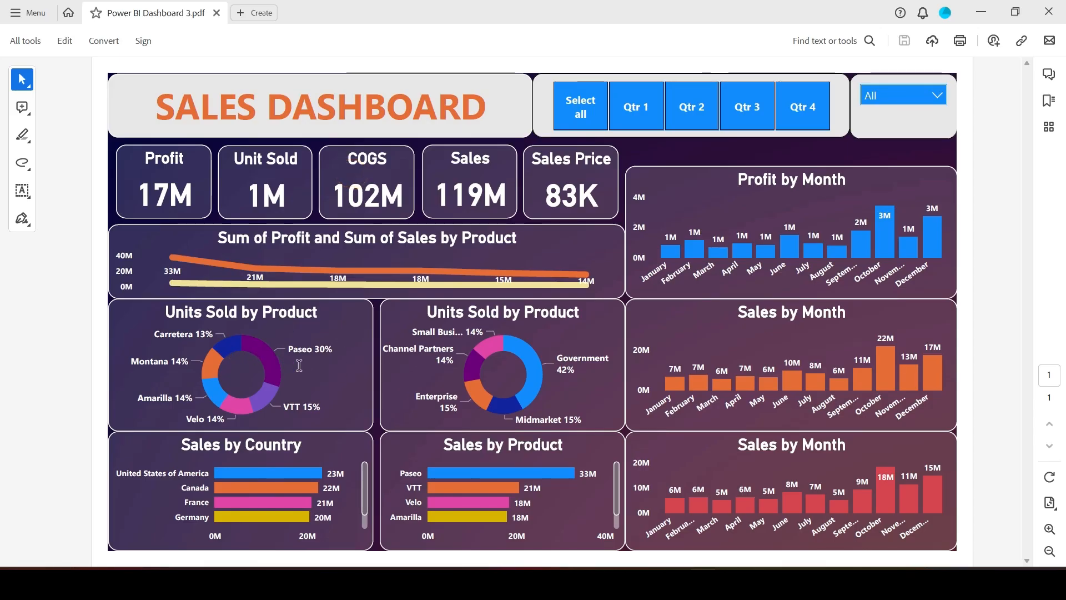
Step: Return from the reference PDF to Power BI, duplicate the Units Sold by Product donut, and replace the copy's legend field with Segment
{"action": "key", "text": "alt+Tab"}
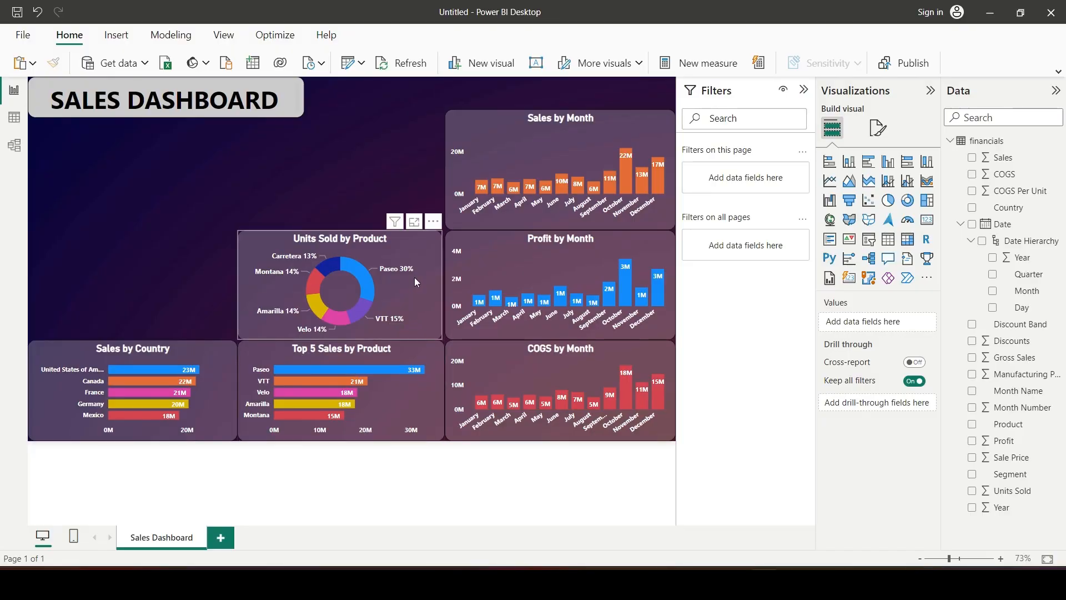
{"action": "left_click", "coordinate": [416, 247]}
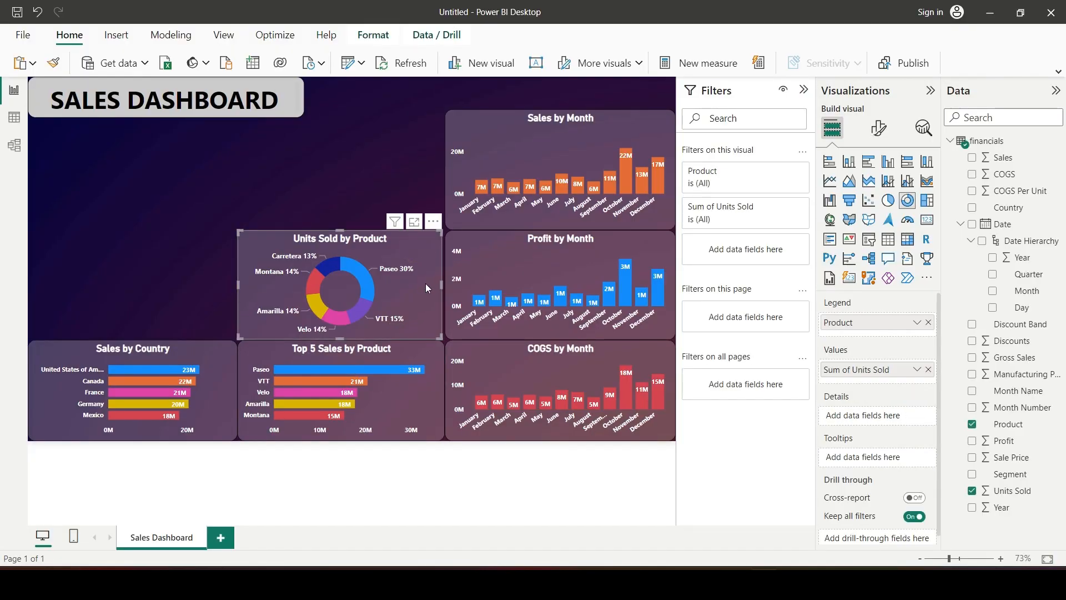
{"action": "key", "text": "ctrl+c"}
{"action": "key", "text": "ctrl+v"}
{"action": "left_click_drag", "start_coordinate": [415, 257], "coordinate": [257, 152]}
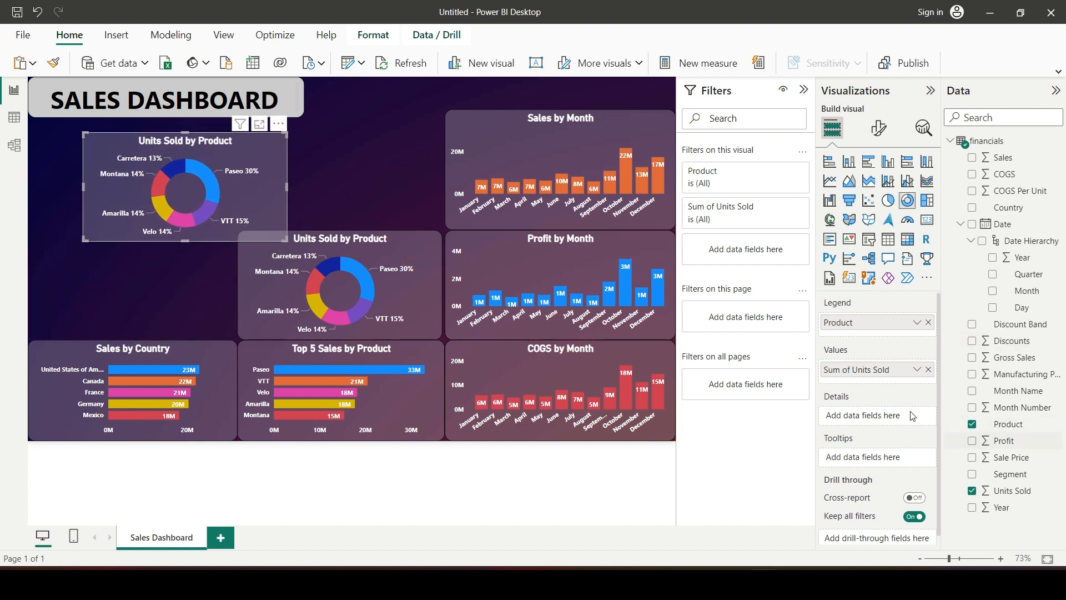
{"action": "left_click", "coordinate": [928, 322]}
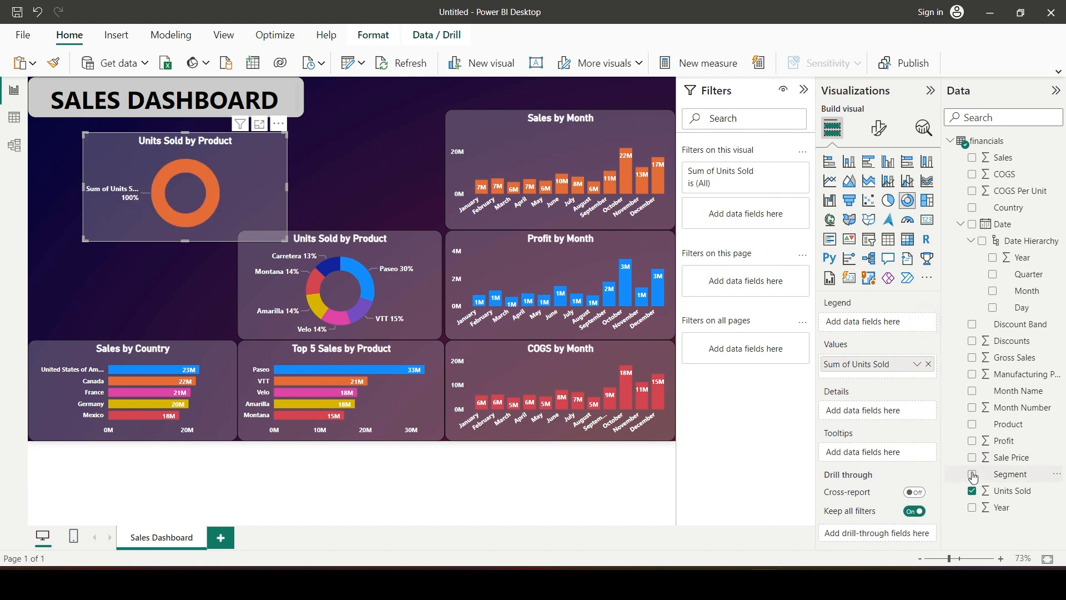
{"action": "left_click", "coordinate": [971, 473]}
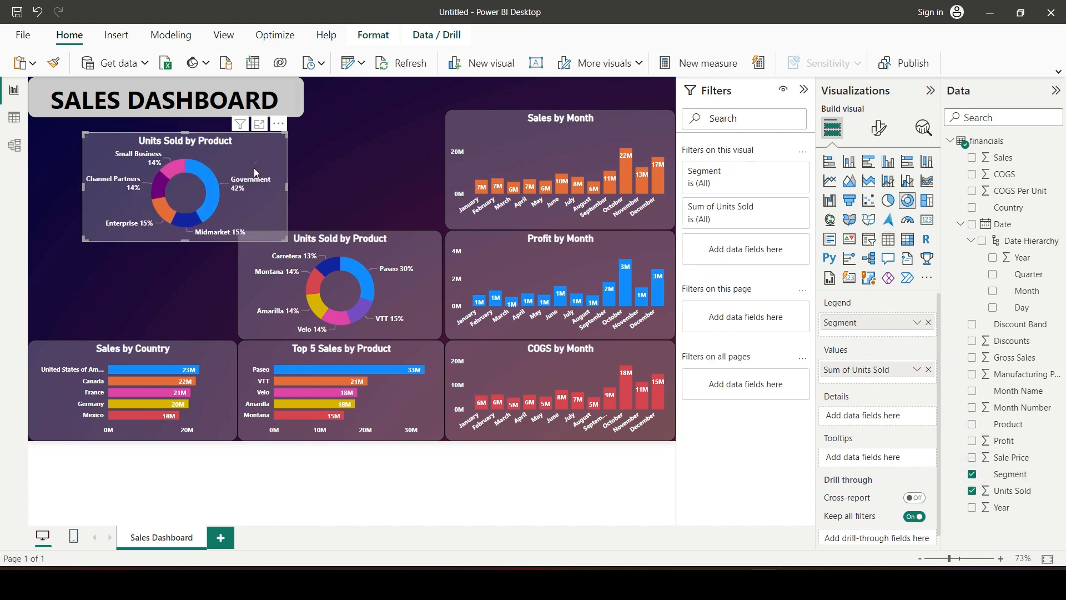
Step: Place the Segment donut above Sales by Country, beside the Product donut, and fine-tune its horizontal position
{"action": "left_click_drag", "start_coordinate": [256, 162], "coordinate": [206, 259]}
{"action": "left_click", "coordinate": [292, 185]}
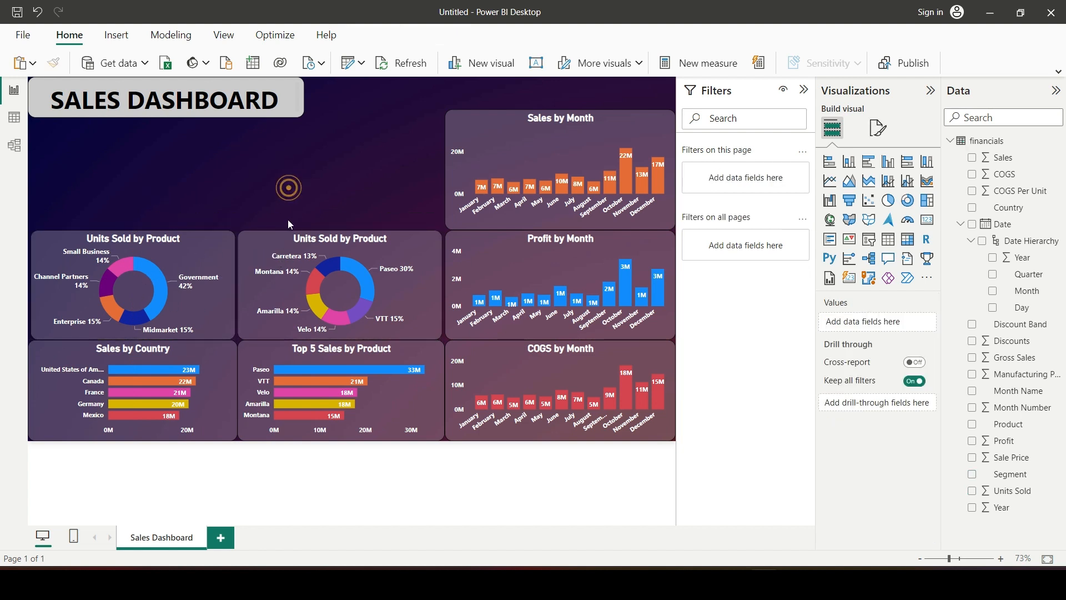
{"action": "left_click", "coordinate": [215, 269]}
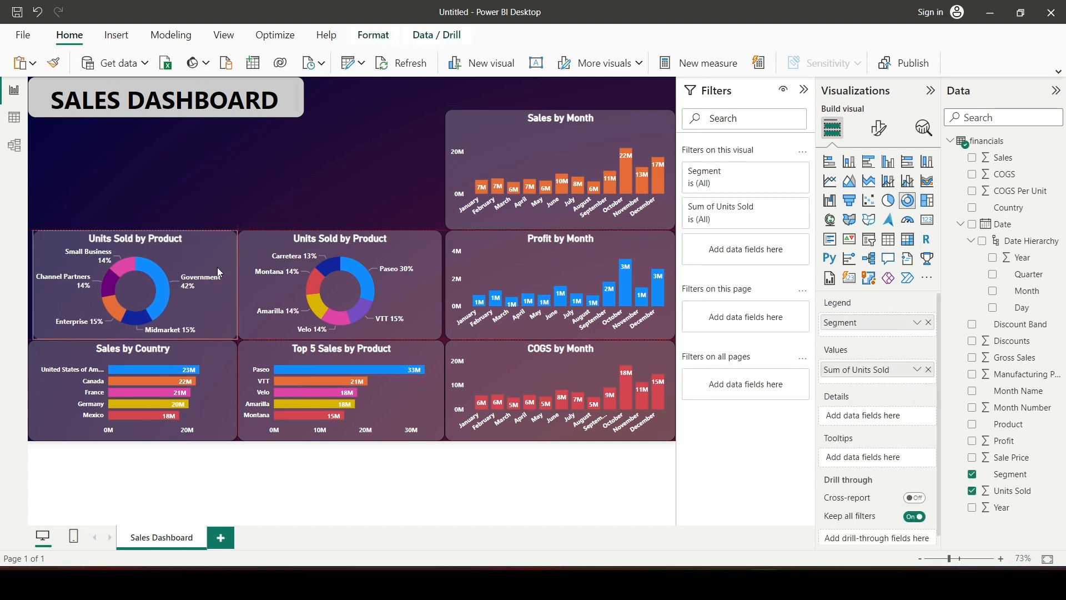
{"action": "left_click", "coordinate": [298, 197]}
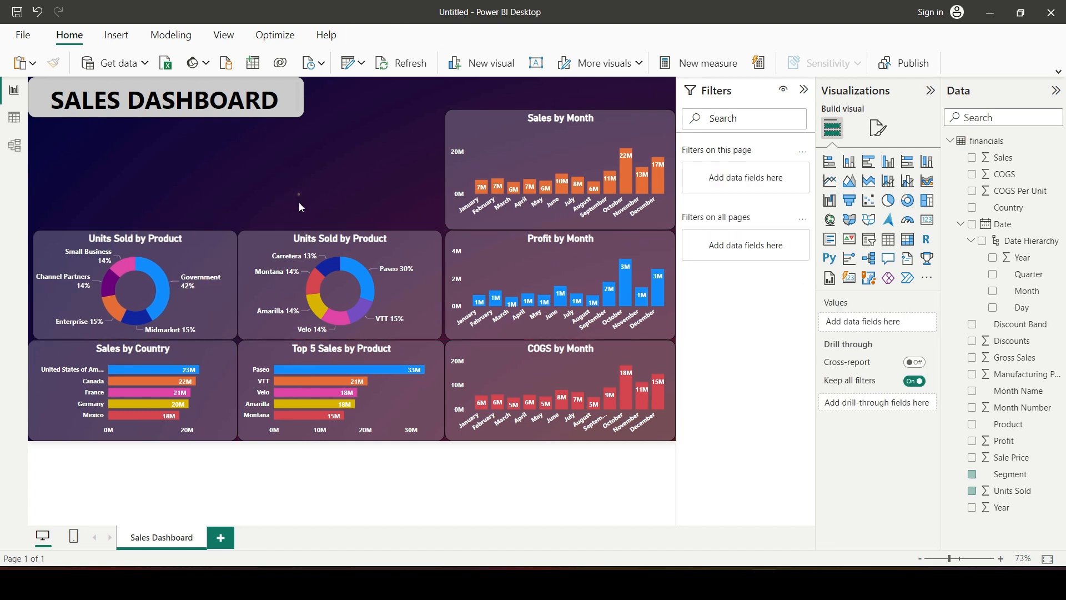
{"action": "left_click", "coordinate": [205, 269]}
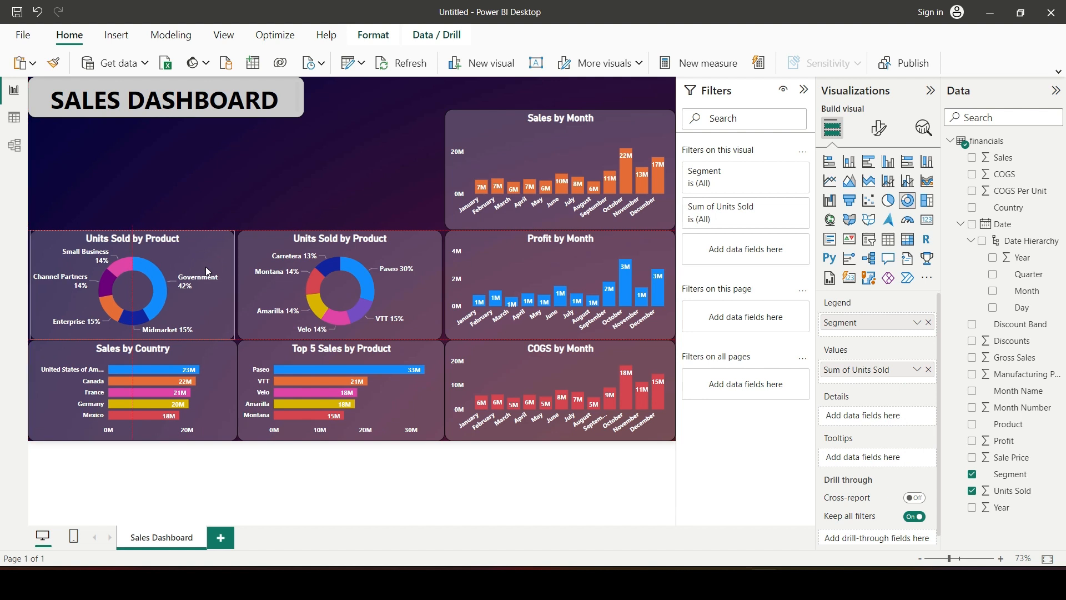
{"action": "left_click", "coordinate": [284, 172]}
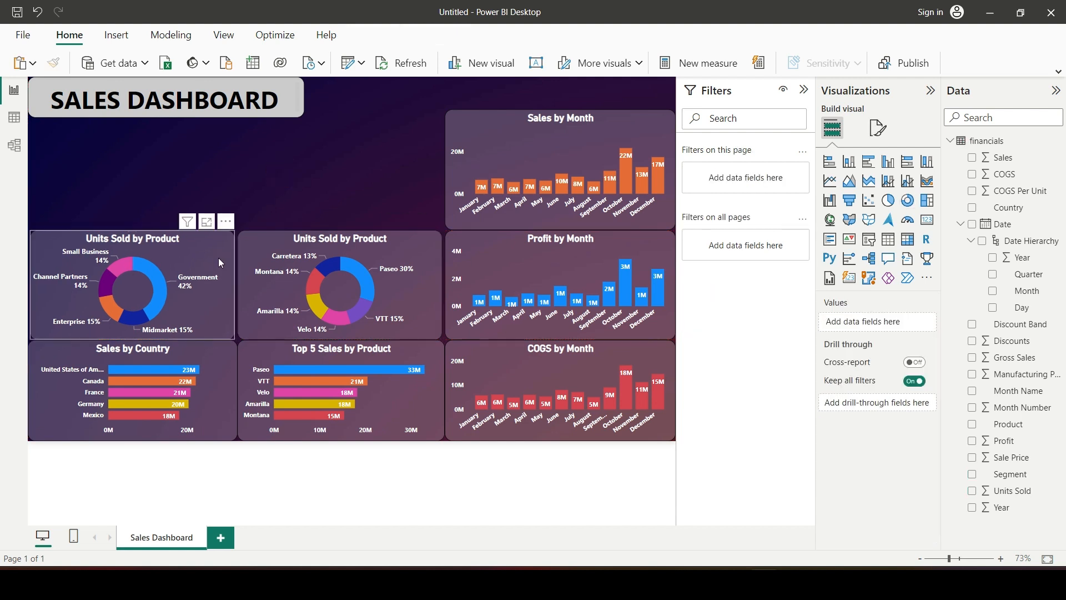
{"action": "left_click", "coordinate": [218, 258]}
{"action": "left_click", "coordinate": [293, 183]}
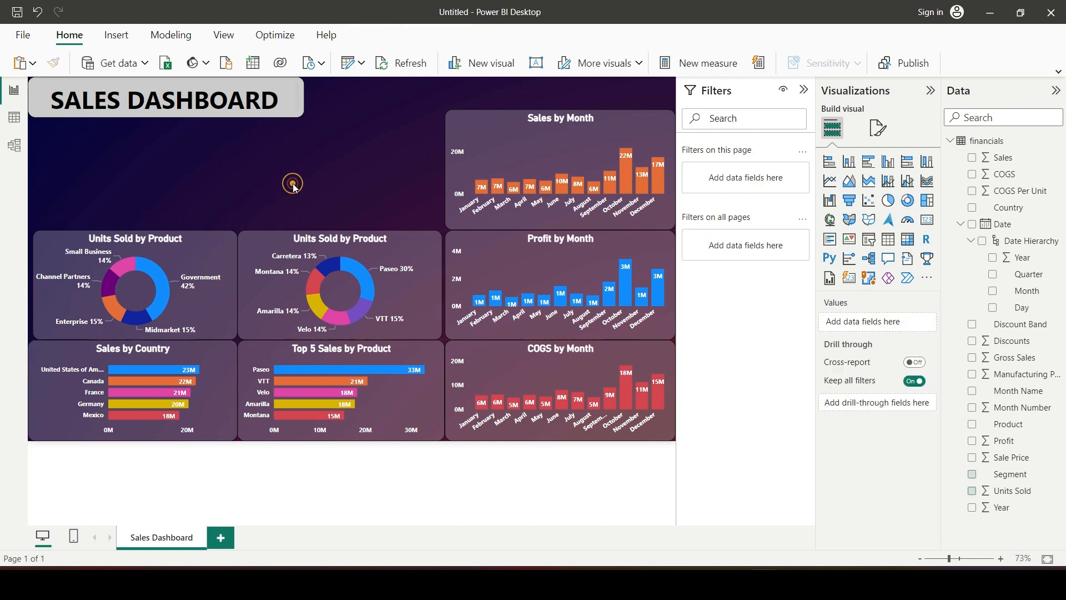
Step: Widen the Segment donut to the page edge so it lines up with Sales by Country below
{"action": "left_click", "coordinate": [36, 286]}
{"action": "left_click_drag", "start_coordinate": [32, 283], "coordinate": [28, 283]}
{"action": "left_click", "coordinate": [298, 177]}
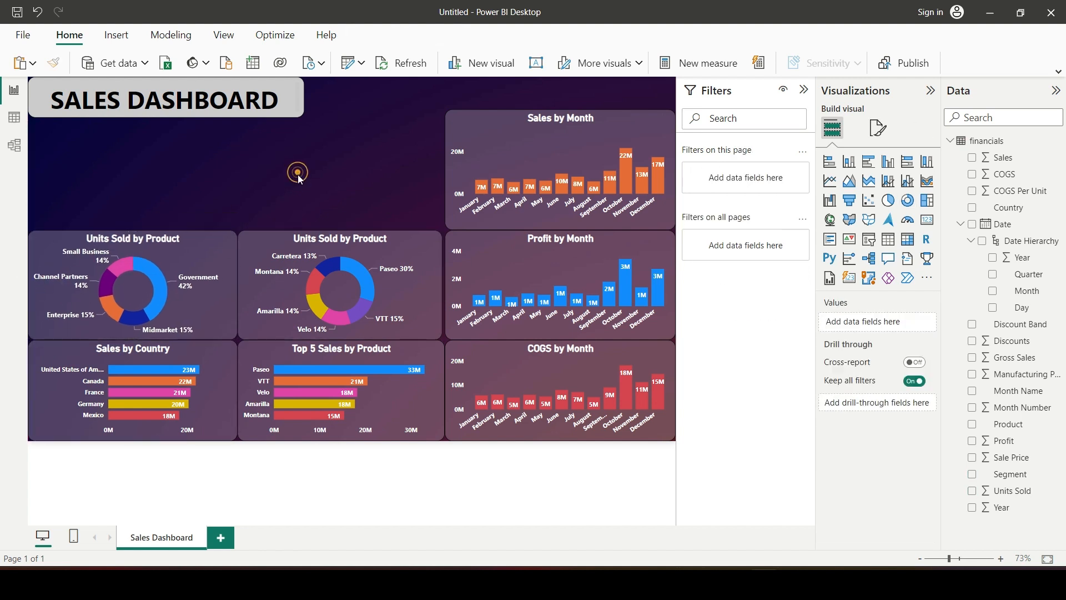
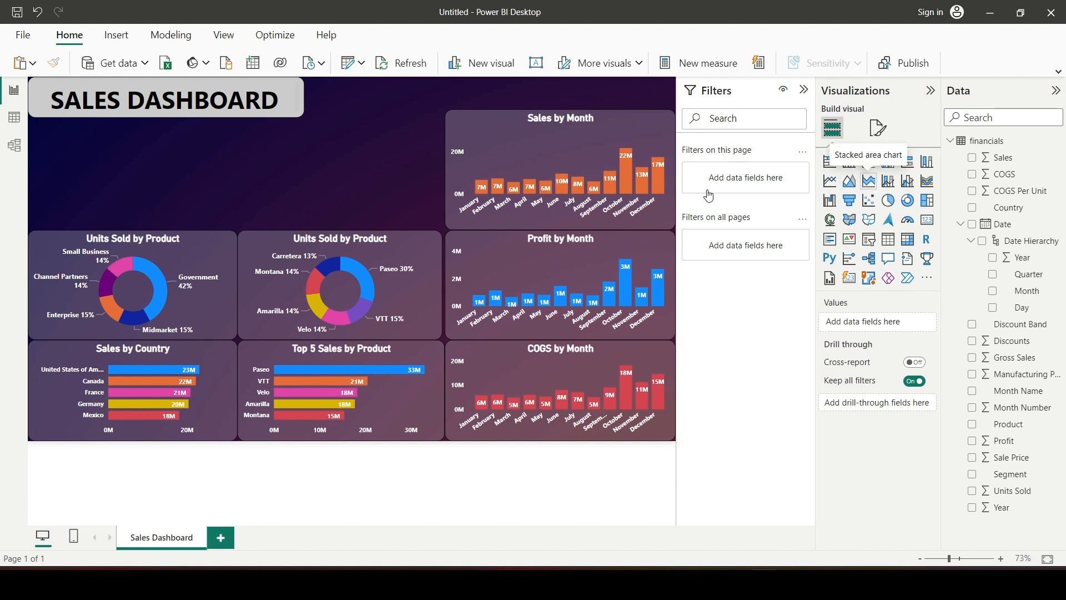
Step: Insert a stacked area chart, consult the reference PDF for the Profit and Sales by Product chart, and return to Power BI
{"action": "left_click", "coordinate": [870, 186]}
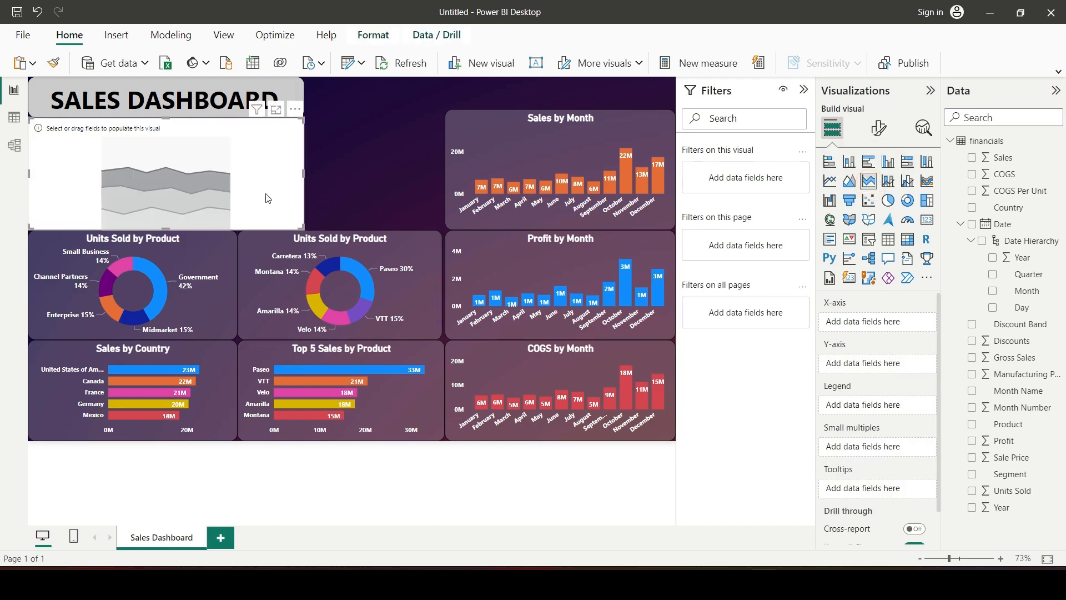
{"action": "key", "text": "alt+Tab"}
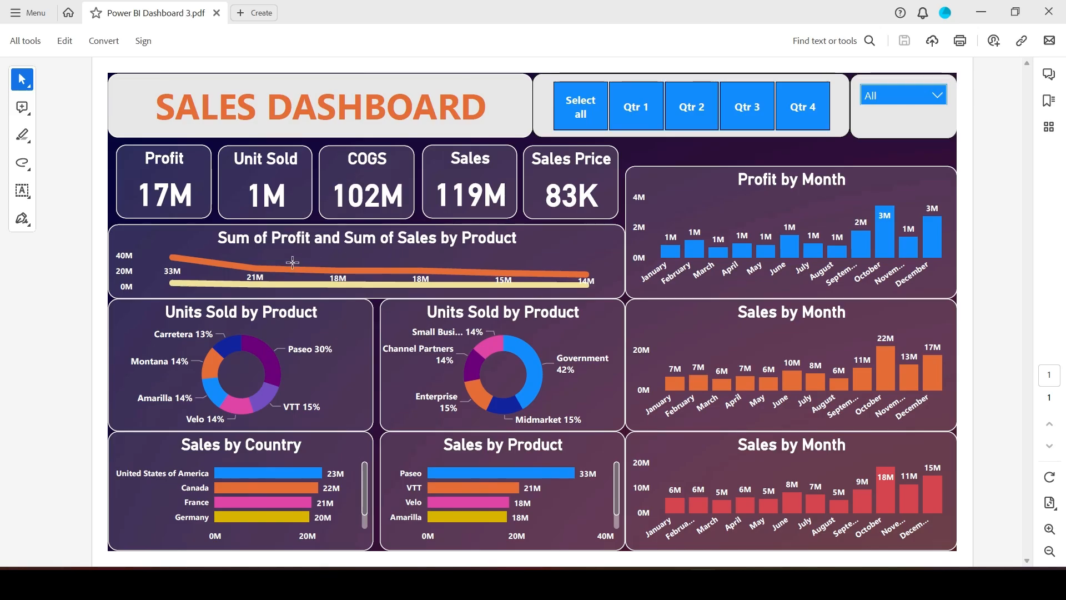
{"action": "key", "text": "alt+Tab"}
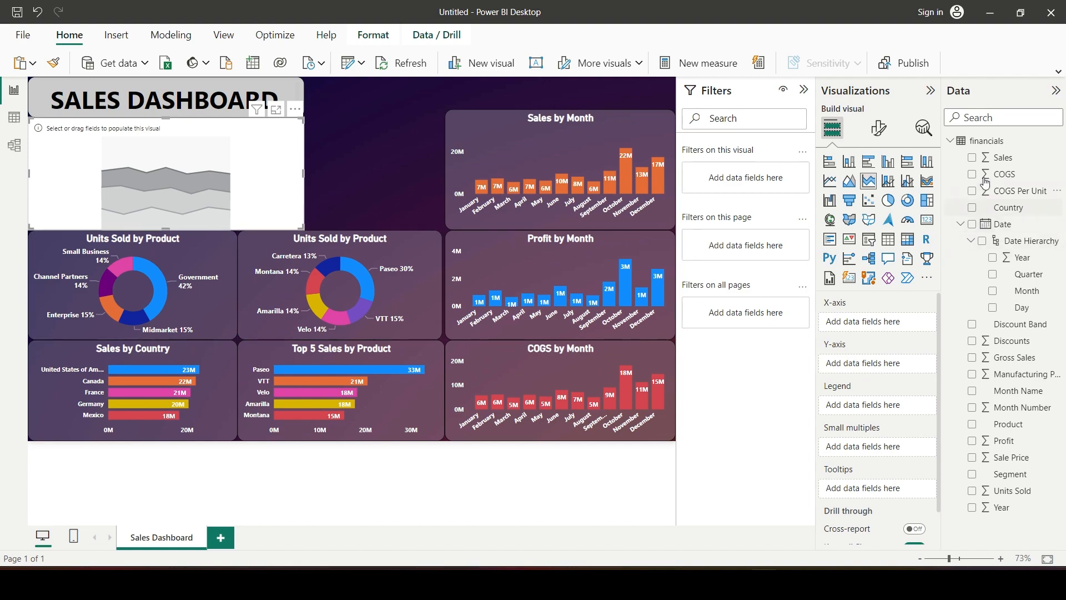
{"action": "key", "text": "alt+Tab"}
{"action": "key", "text": "alt+Tab"}
Step: Put Product on the area chart's X-axis and Sales and Profit on its Y-axis
{"action": "left_click", "coordinate": [972, 424]}
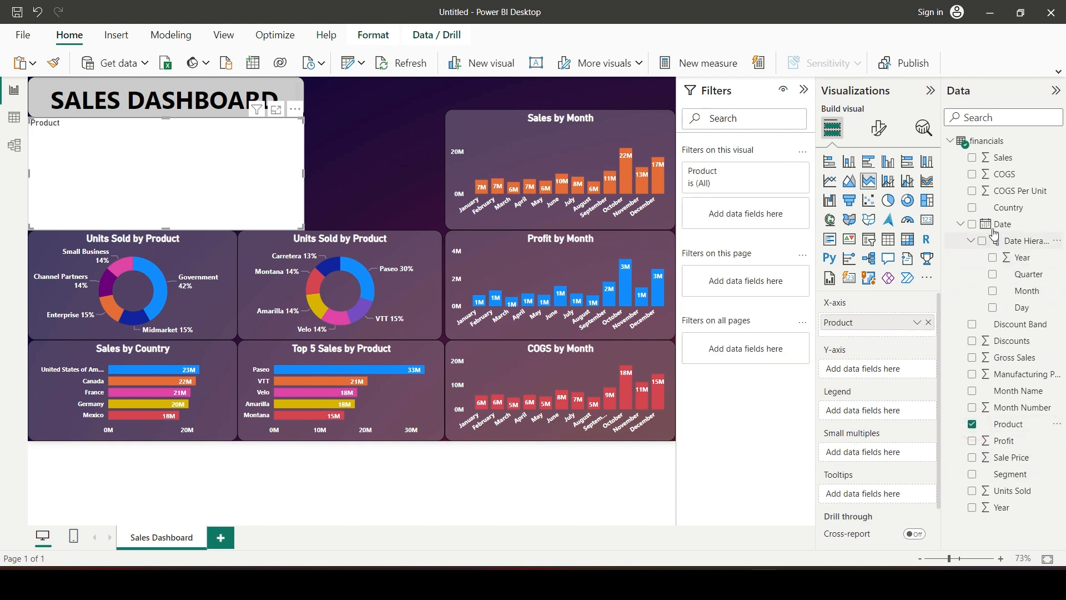
{"action": "left_click", "coordinate": [973, 159]}
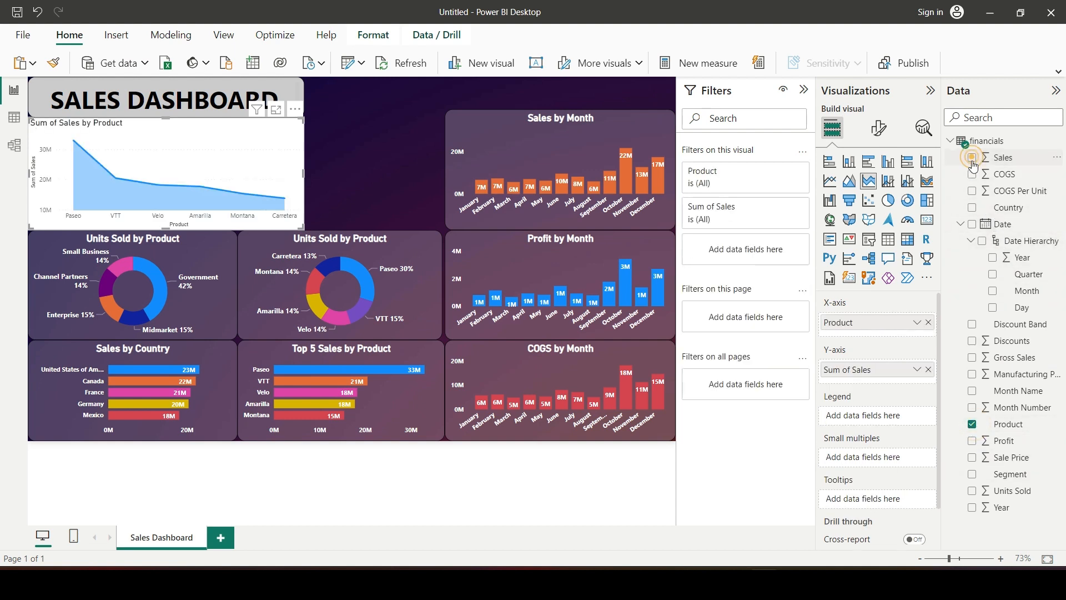
{"action": "left_click", "coordinate": [972, 441]}
Step: Move the area chart away from the page edge and enlarge it in height and width
{"action": "left_click_drag", "start_coordinate": [240, 160], "coordinate": [359, 198]}
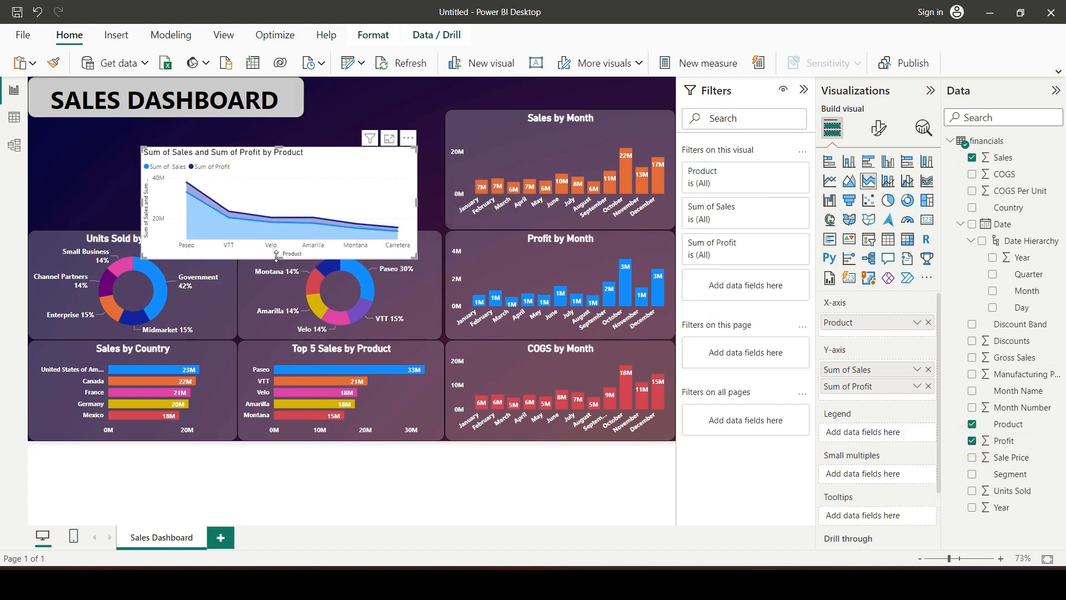
{"action": "left_click_drag", "start_coordinate": [277, 256], "coordinate": [277, 355]}
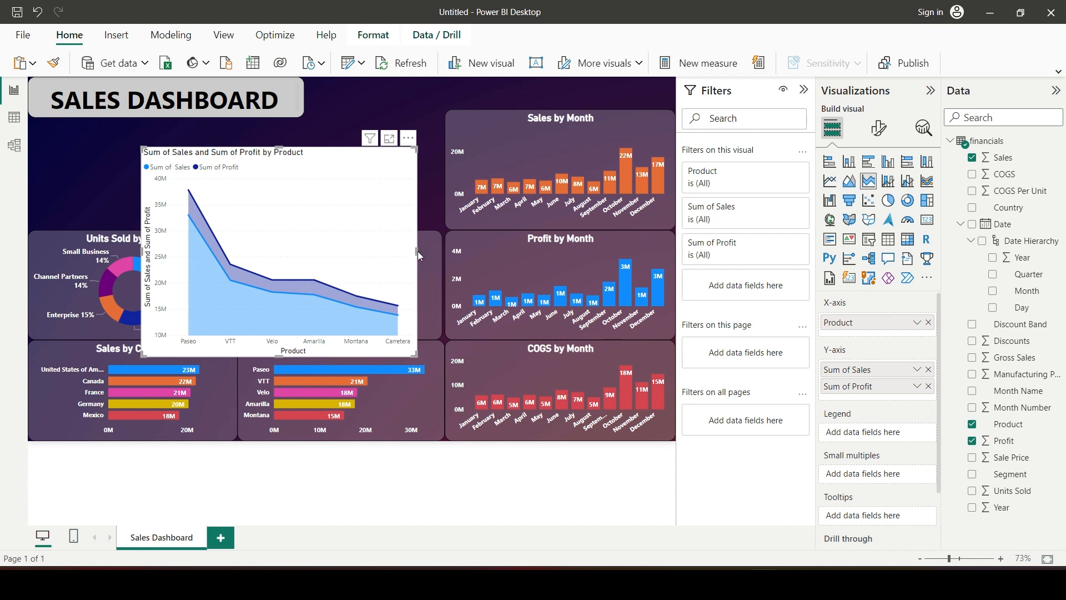
{"action": "left_click_drag", "start_coordinate": [417, 251], "coordinate": [463, 257]}
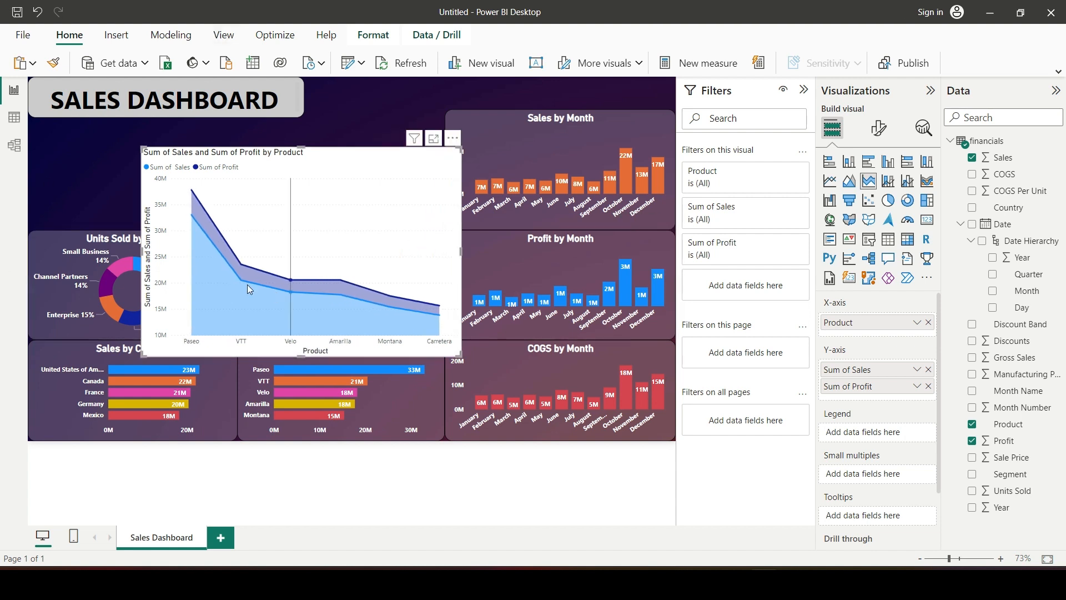
Step: Copy the Segment donut's formatting onto the area chart with Format Painter, and move the chart up towards the dashboard title
{"action": "left_click", "coordinate": [58, 241]}
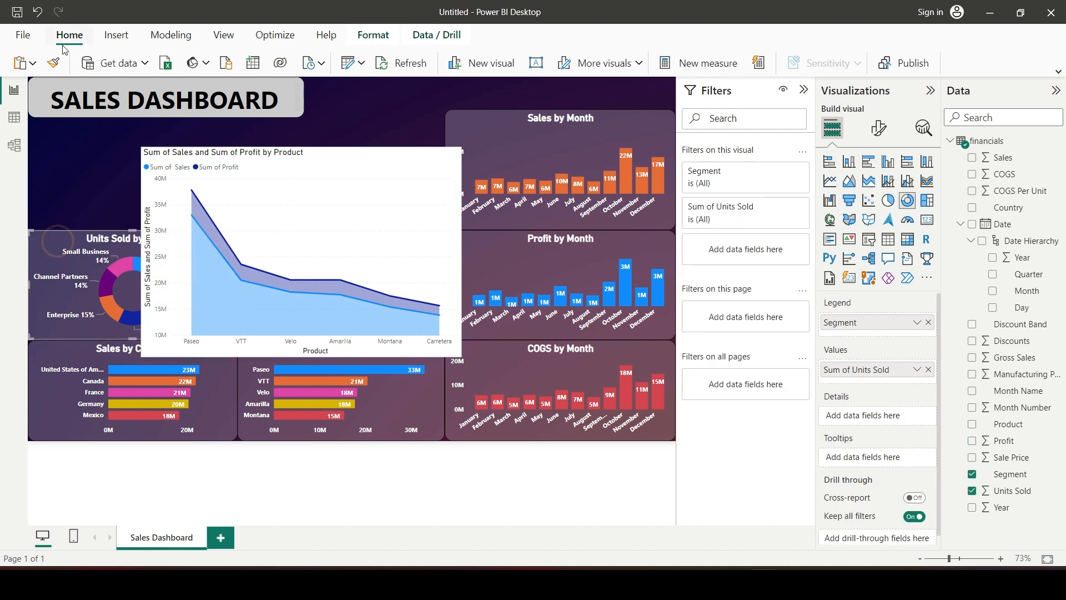
{"action": "left_click", "coordinate": [53, 63]}
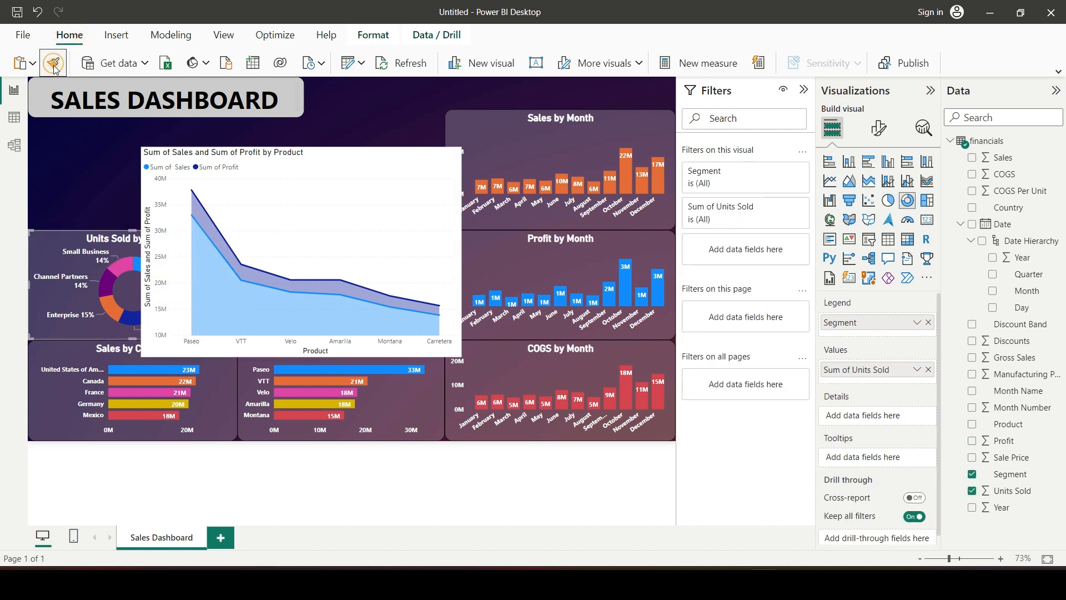
{"action": "left_click", "coordinate": [346, 184]}
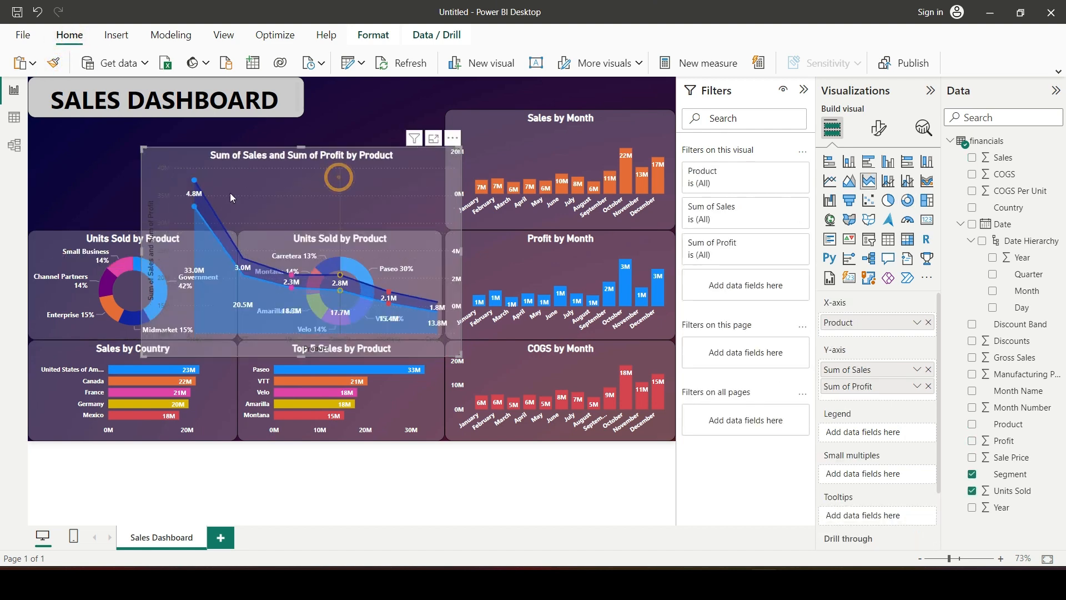
{"action": "left_click", "coordinate": [83, 169]}
{"action": "left_click", "coordinate": [415, 162]}
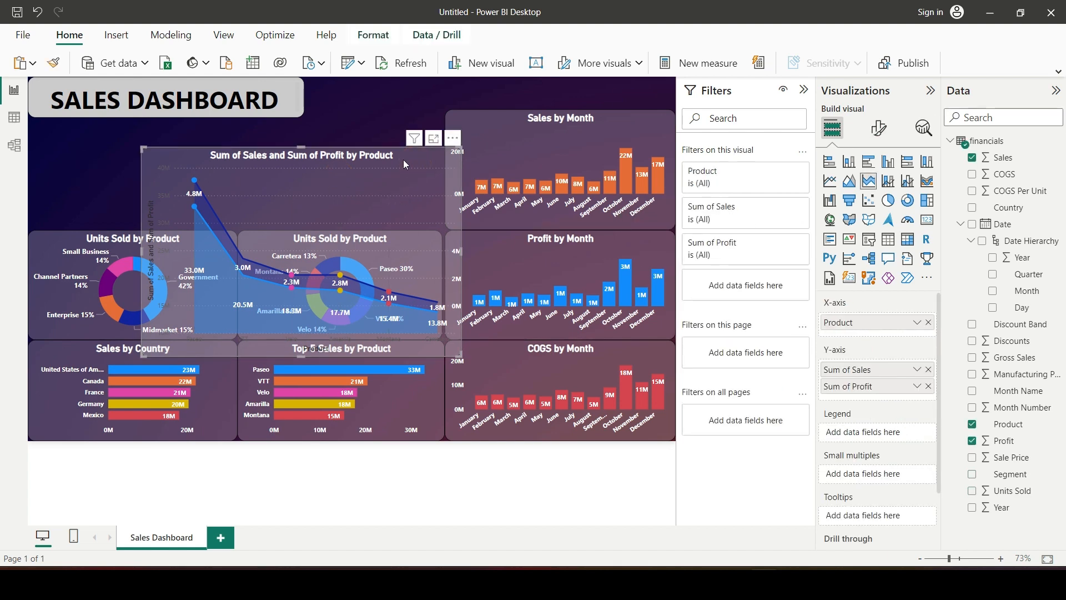
{"action": "left_click_drag", "start_coordinate": [404, 159], "coordinate": [368, 116]}
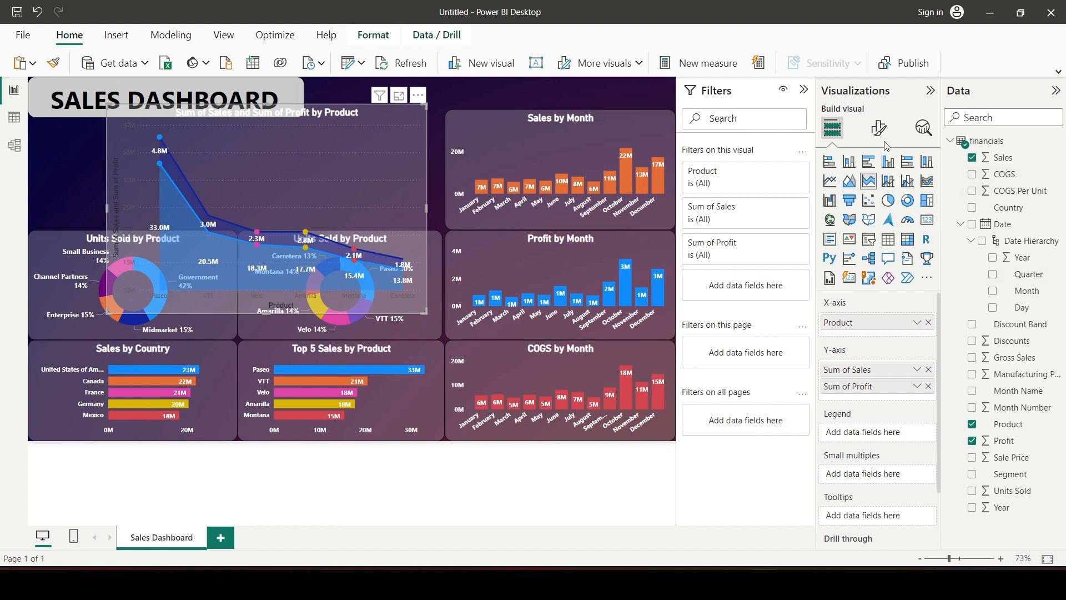
Step: Turn off the area chart's horizontal gridlines
{"action": "left_click", "coordinate": [878, 127]}
{"action": "left_click", "coordinate": [876, 337]}
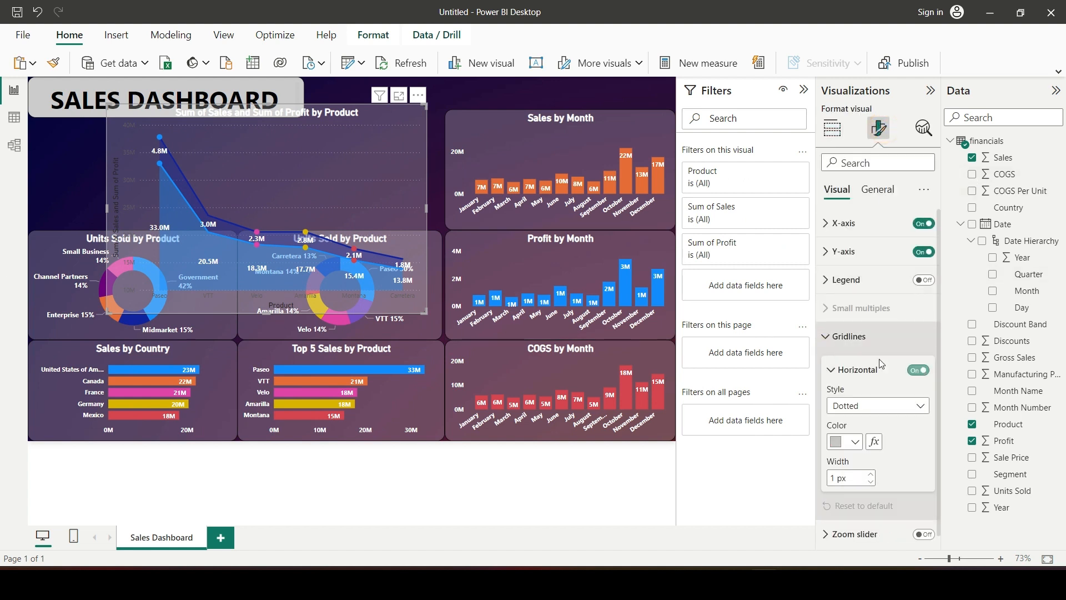
{"action": "left_click", "coordinate": [918, 370]}
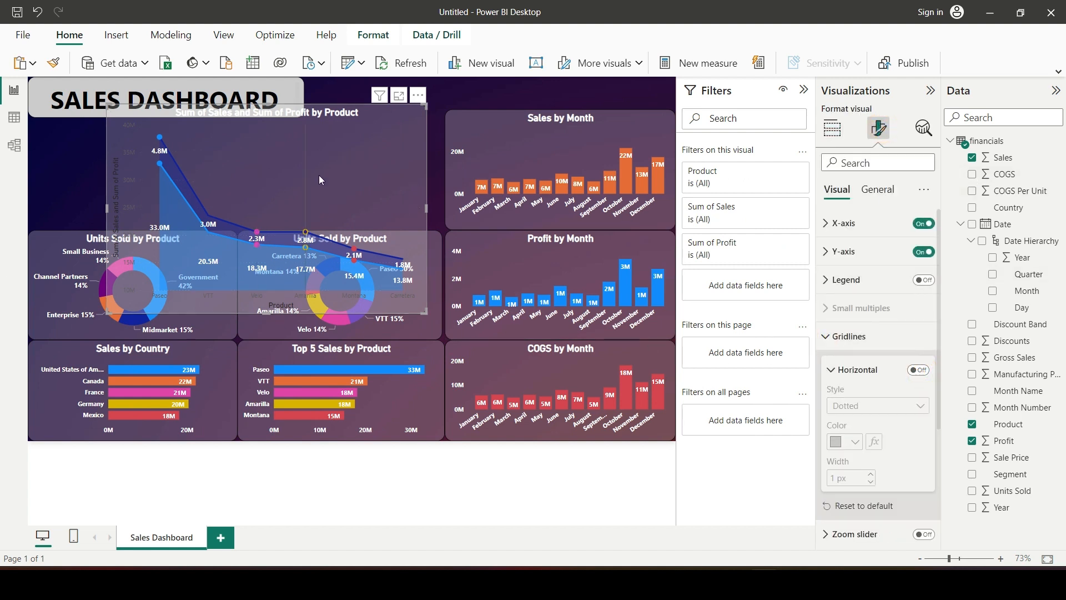
Step: Fit the area chart between the dashboard title and the donuts, flush against the Sales by Month chart
{"action": "left_click_drag", "start_coordinate": [319, 179], "coordinate": [337, 171]}
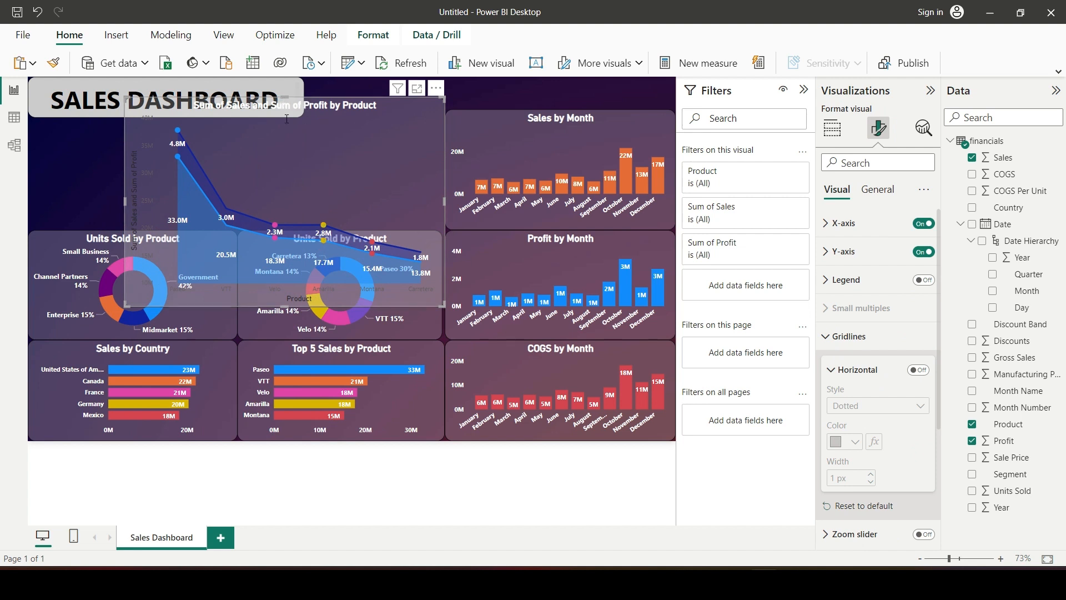
{"action": "left_click_drag", "start_coordinate": [287, 119], "coordinate": [284, 132]}
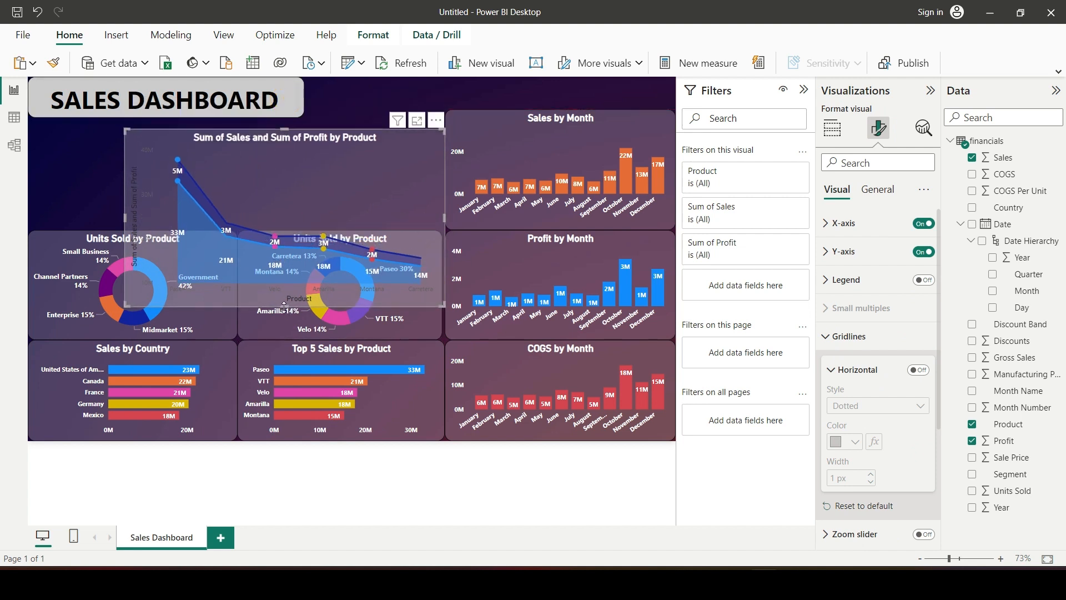
{"action": "left_click_drag", "start_coordinate": [284, 307], "coordinate": [289, 229]}
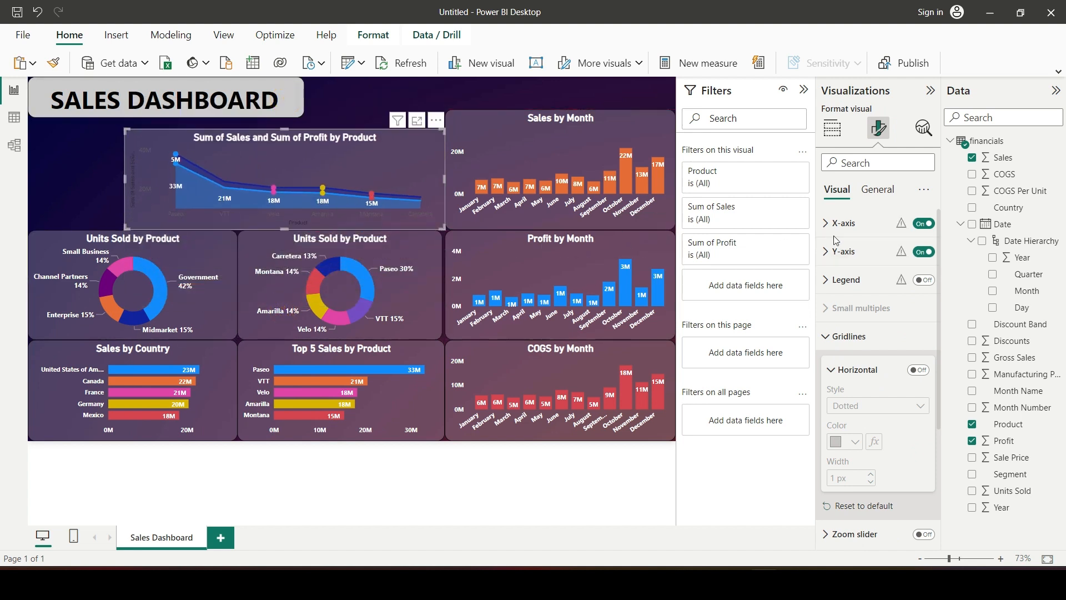
Step: Set the area chart's data label values to 0 decimal places
{"action": "left_click", "coordinate": [832, 340]}
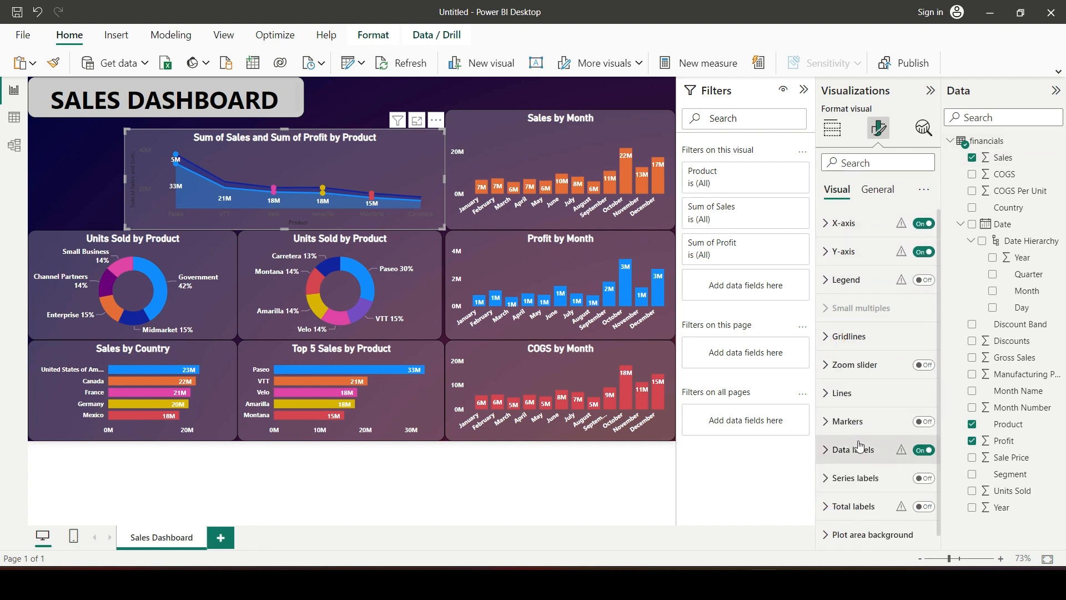
{"action": "left_click", "coordinate": [825, 456]}
{"action": "scroll", "coordinate": [881, 419], "scroll_direction": "down", "scroll_amount": 5}
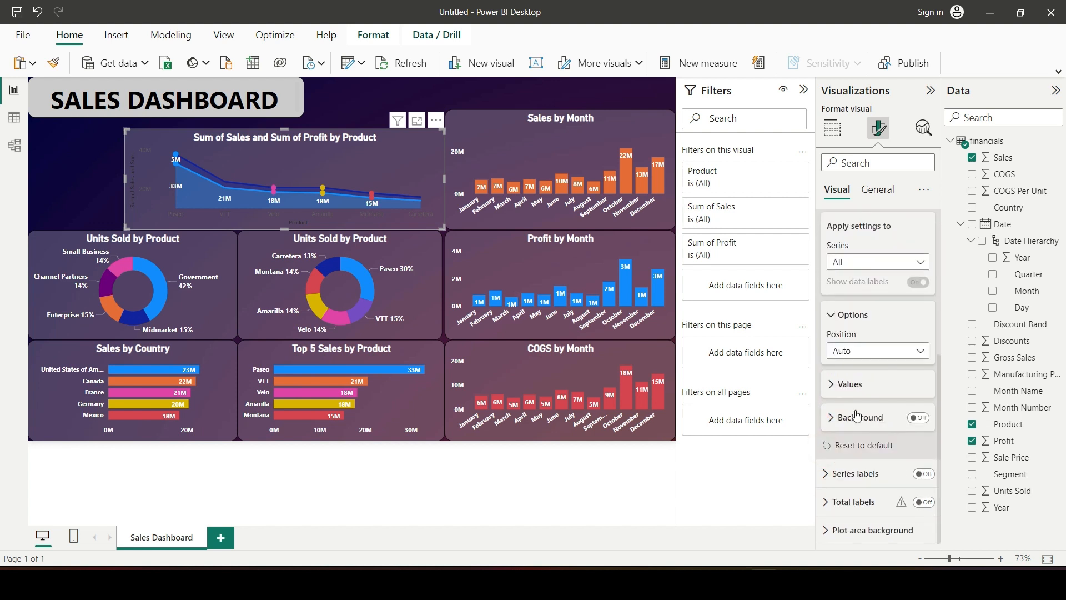
{"action": "left_click", "coordinate": [839, 383]}
{"action": "scroll", "coordinate": [873, 447], "scroll_direction": "down", "scroll_amount": 4}
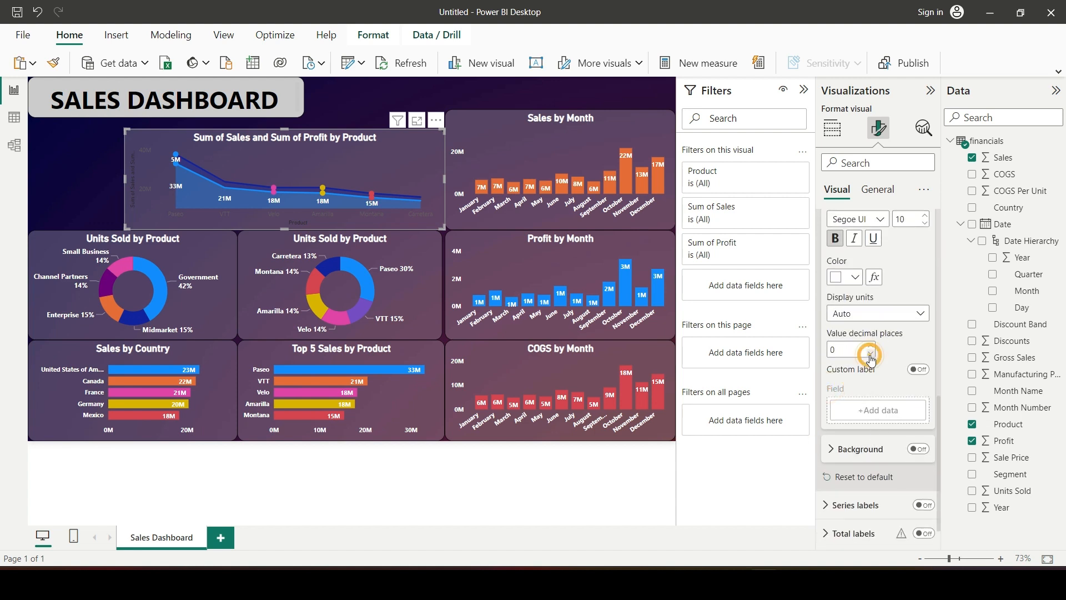
{"action": "scroll", "coordinate": [871, 333], "scroll_direction": "up", "scroll_amount": 9}
Step: Format the area chart's X-axis values as bold white 10-point text and turn off the X-axis title
{"action": "left_click", "coordinate": [879, 189]}
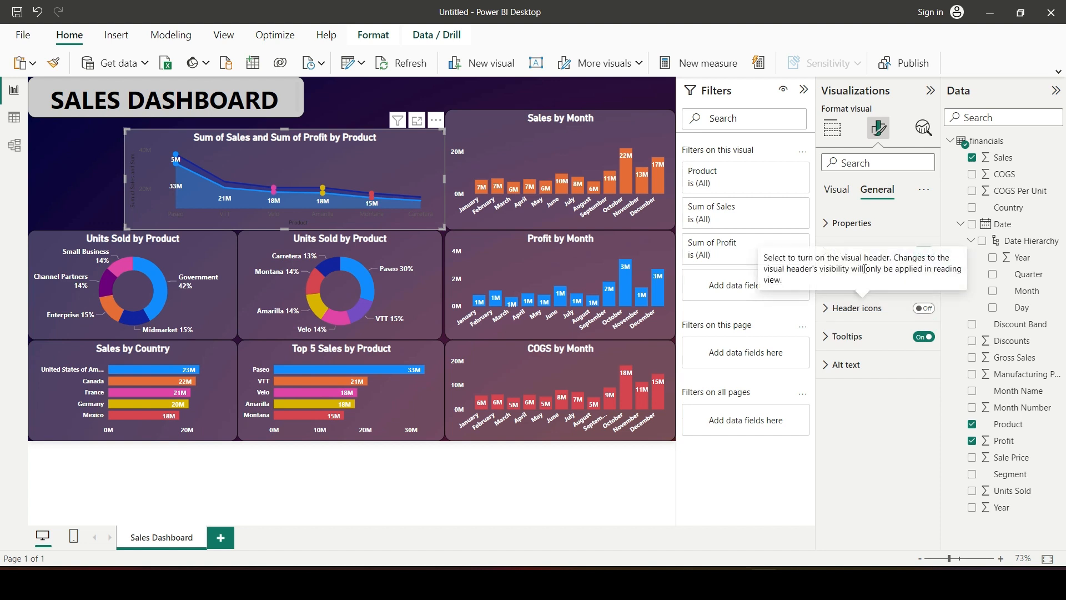
{"action": "left_click", "coordinate": [836, 189]}
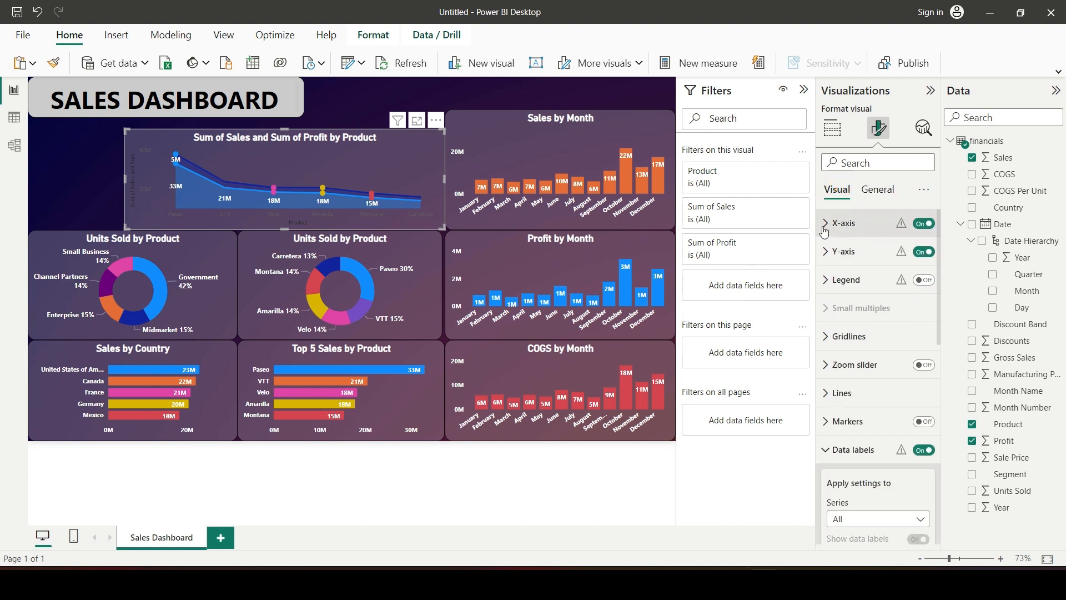
{"action": "left_click", "coordinate": [825, 225]}
{"action": "scroll", "coordinate": [888, 264], "scroll_direction": "down", "scroll_amount": 2}
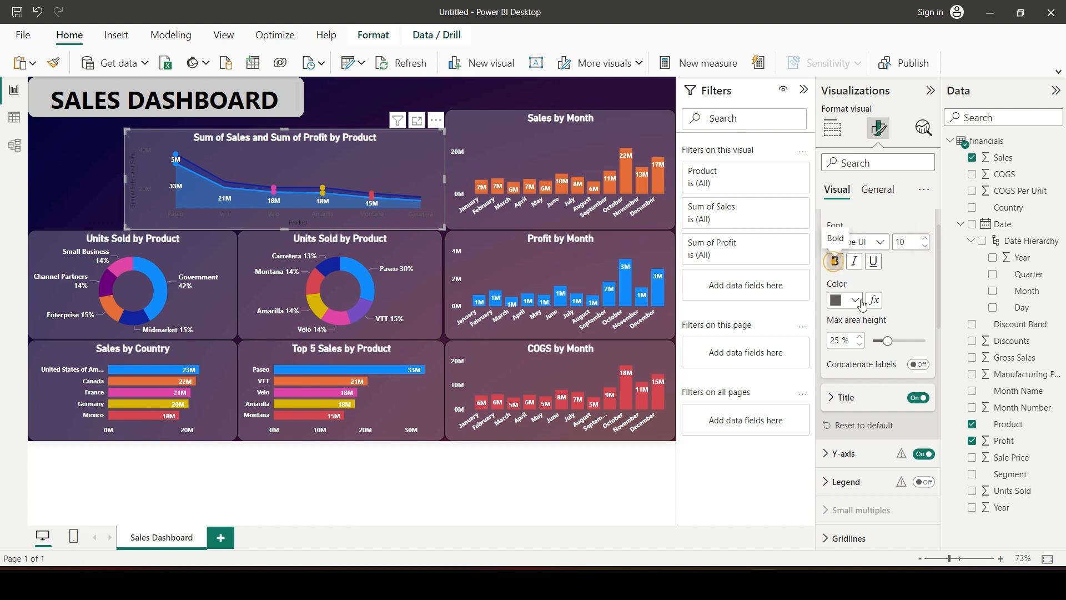
{"action": "left_click", "coordinate": [835, 261]}
{"action": "left_click", "coordinate": [855, 300]}
{"action": "left_click", "coordinate": [845, 347]}
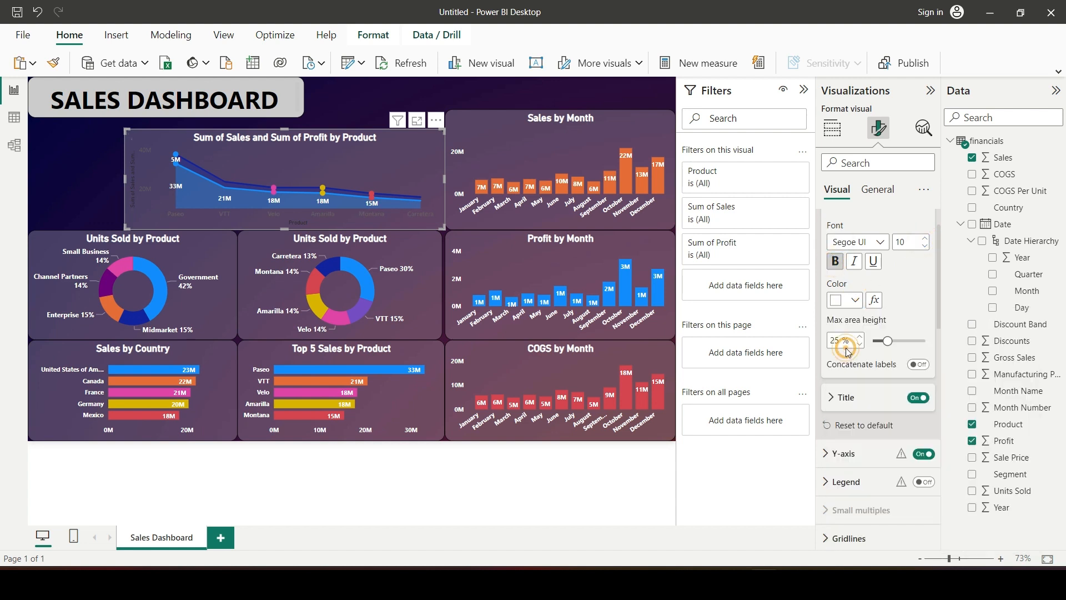
{"action": "scroll", "coordinate": [915, 297], "scroll_direction": "down", "scroll_amount": 3}
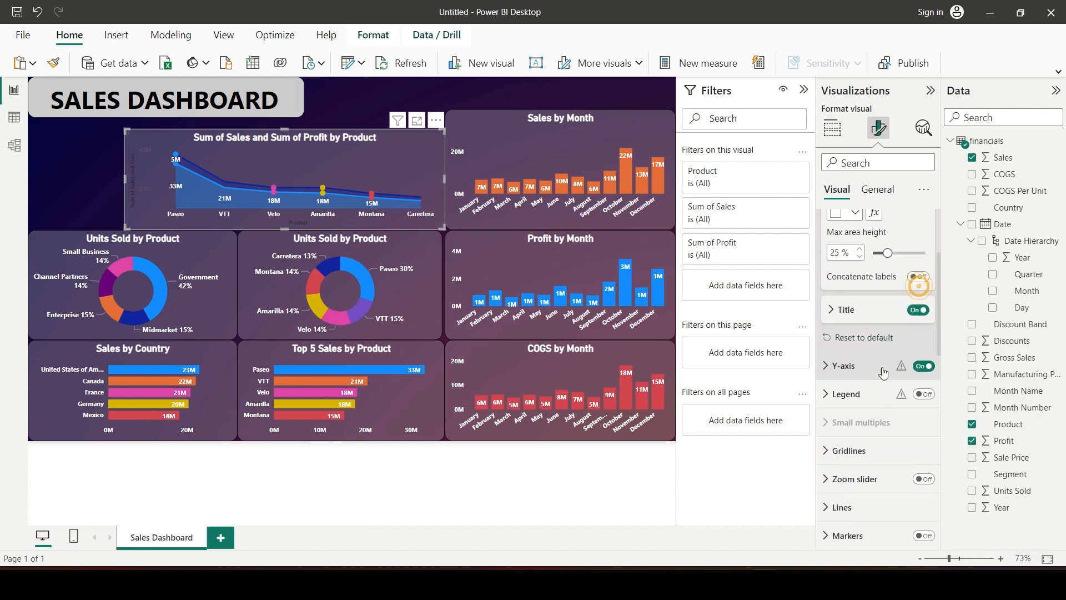
{"action": "left_click", "coordinate": [919, 303]}
Step: Format the area chart's Y-axis values as bold white 10-point text and turn off the Y-axis title
{"action": "scroll", "coordinate": [905, 309], "scroll_direction": "down", "scroll_amount": 2}
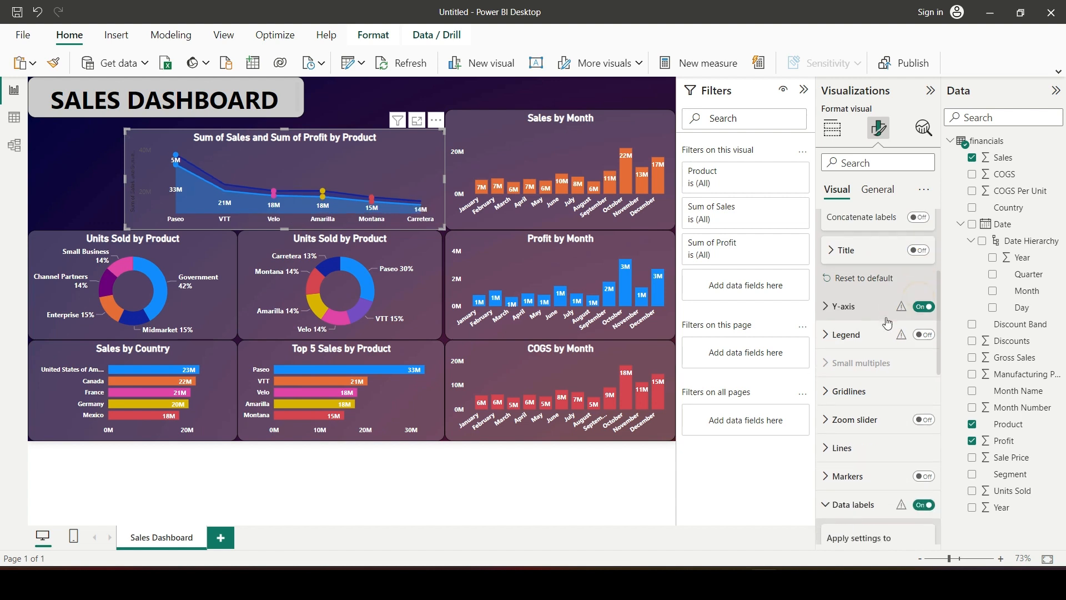
{"action": "left_click", "coordinate": [839, 311]}
{"action": "scroll", "coordinate": [841, 315], "scroll_direction": "down", "scroll_amount": 6}
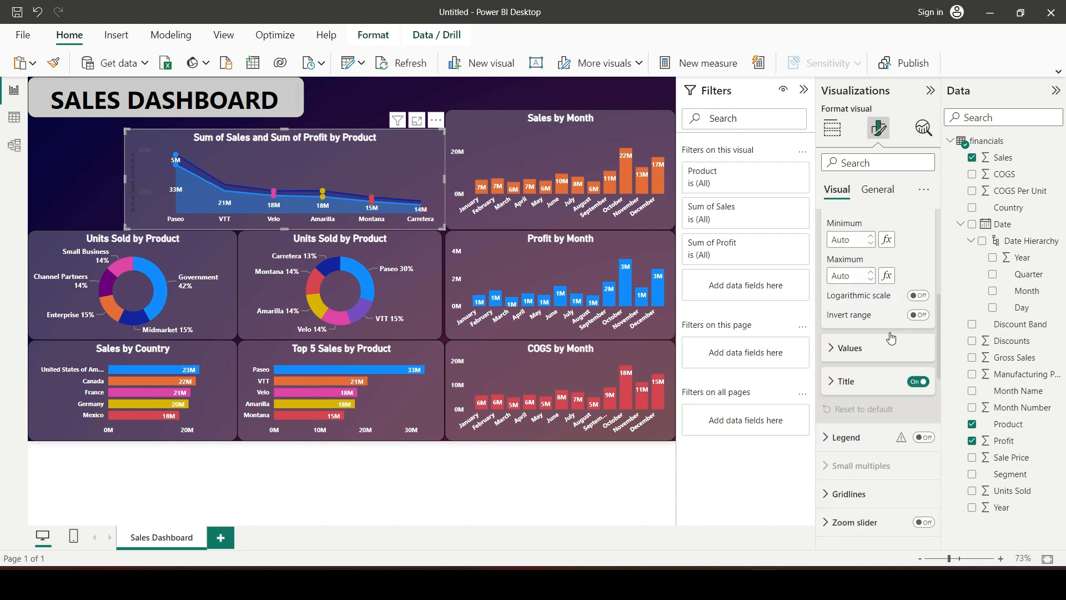
{"action": "left_click", "coordinate": [835, 284]}
{"action": "scroll", "coordinate": [917, 313], "scroll_direction": "down", "scroll_amount": 2}
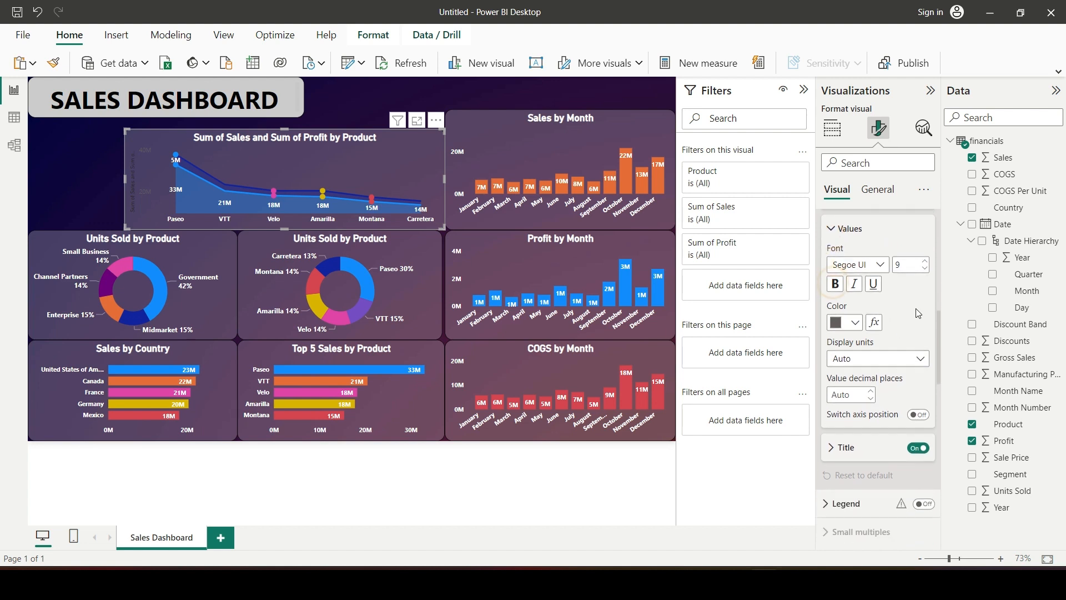
{"action": "left_click", "coordinate": [834, 284]}
{"action": "left_click", "coordinate": [855, 329]}
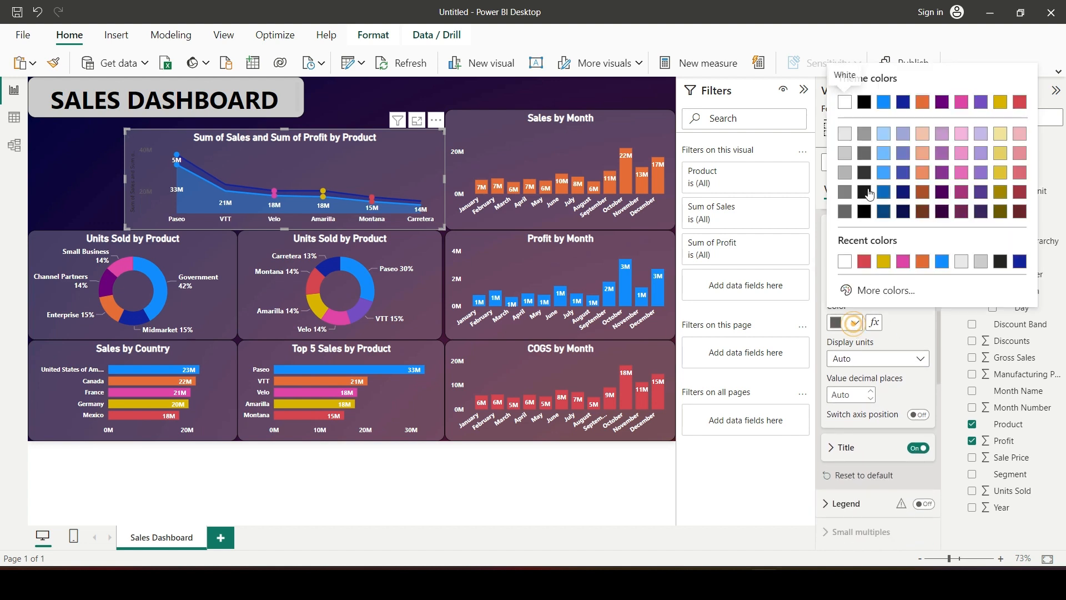
{"action": "left_click", "coordinate": [845, 107]}
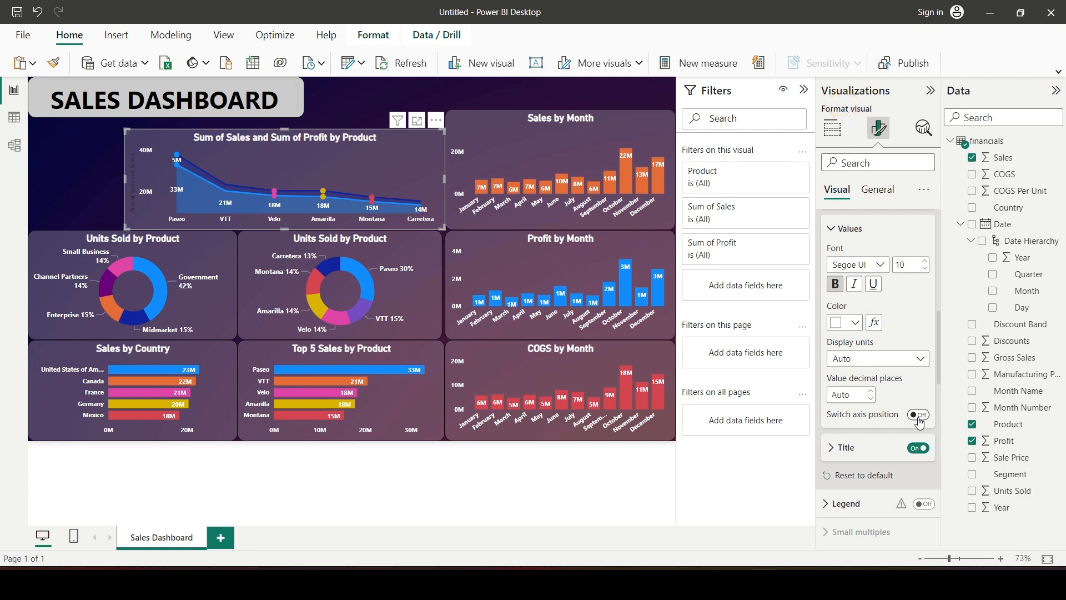
{"action": "scroll", "coordinate": [916, 414], "scroll_direction": "down", "scroll_amount": 1}
{"action": "left_click", "coordinate": [917, 397]}
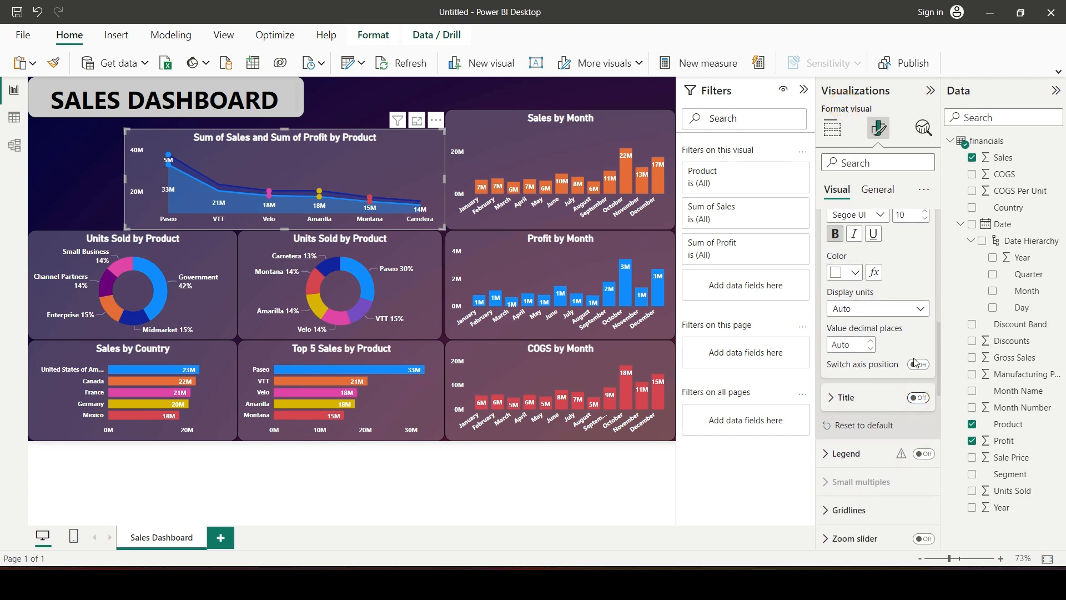
{"action": "left_click", "coordinate": [105, 174]}
{"action": "left_click", "coordinate": [303, 169]}
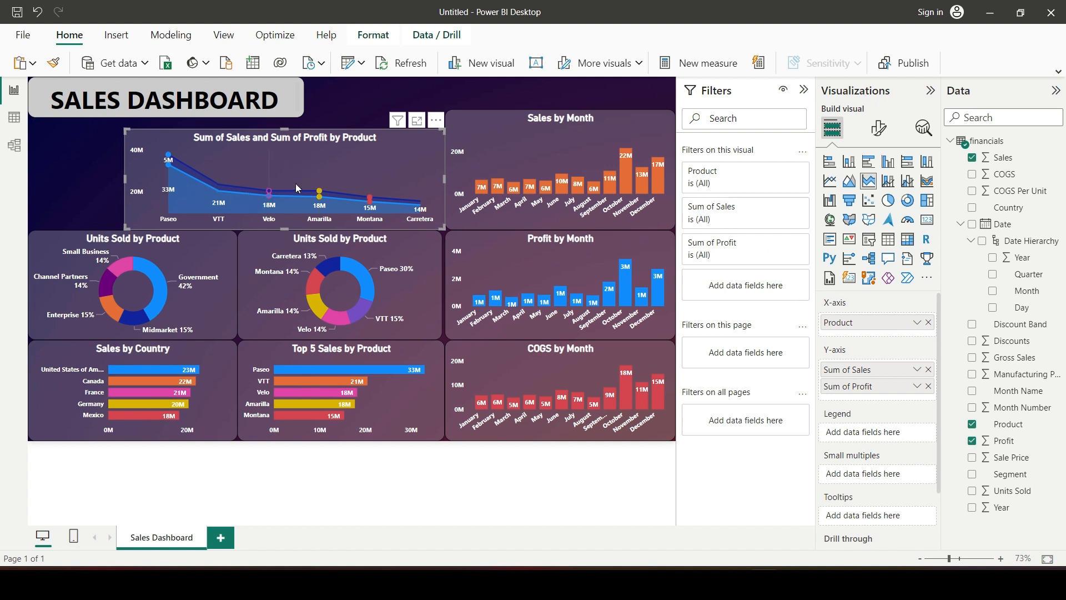
Step: Open the line formatting settings of the Sales and Profit area chart
{"action": "left_click", "coordinate": [878, 127]}
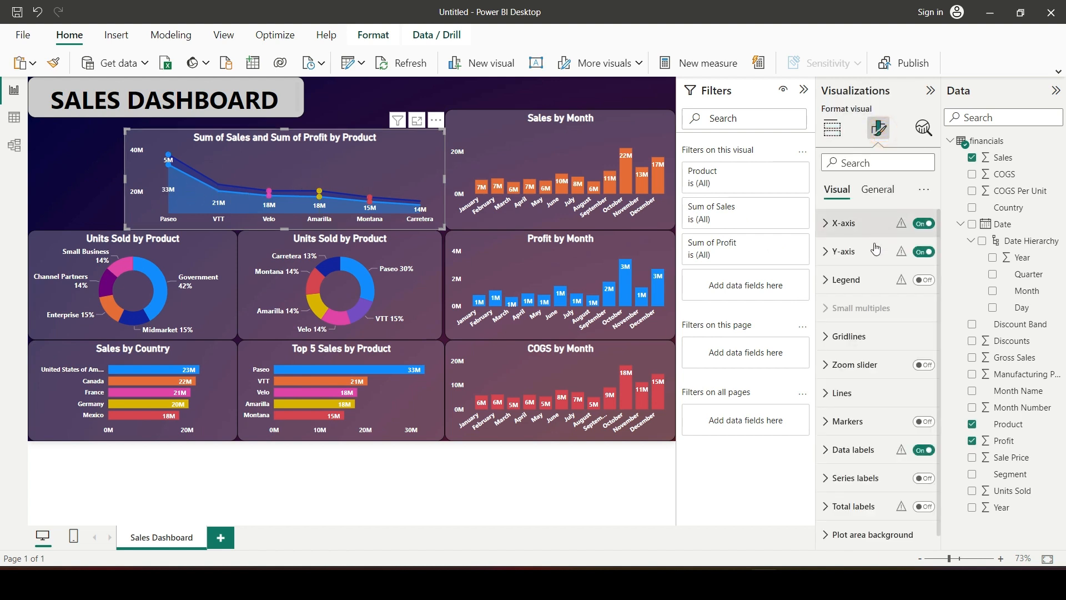
{"action": "left_click", "coordinate": [877, 189]}
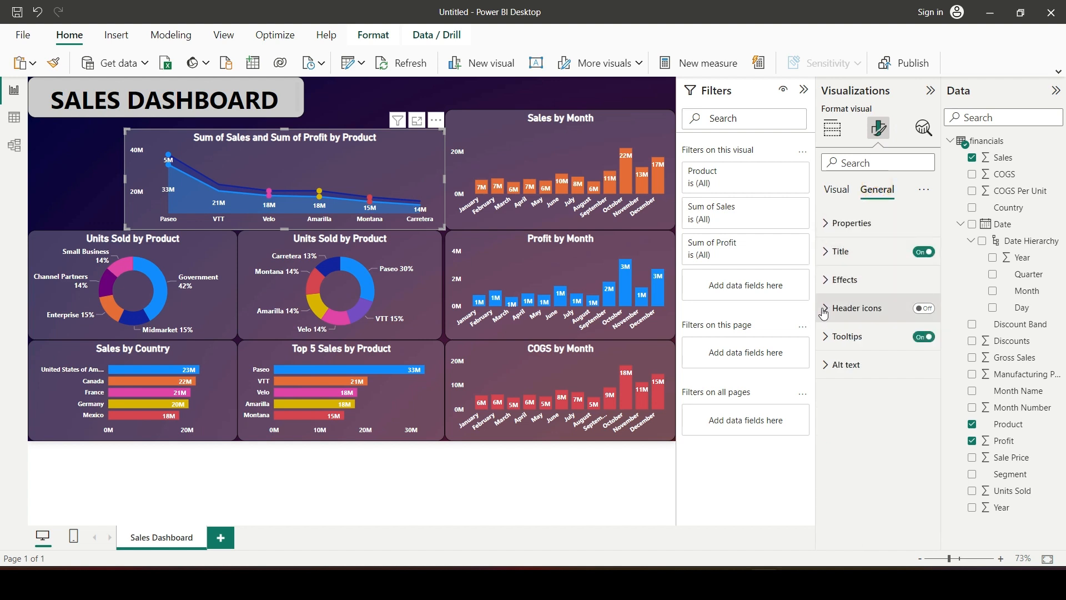
{"action": "left_click", "coordinate": [836, 189]}
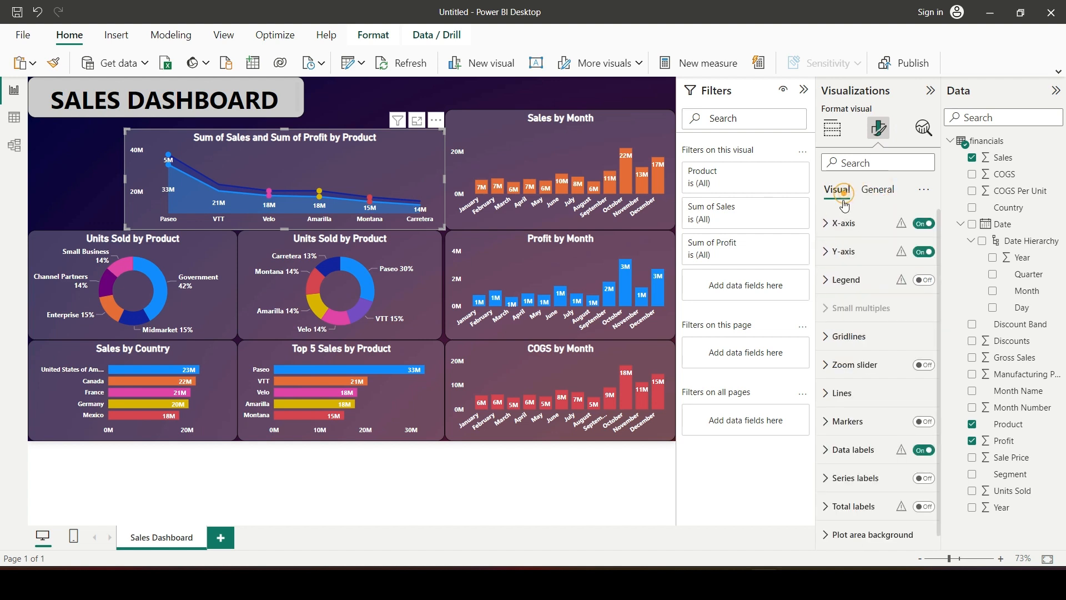
{"action": "scroll", "coordinate": [828, 415], "scroll_direction": "down", "scroll_amount": 1}
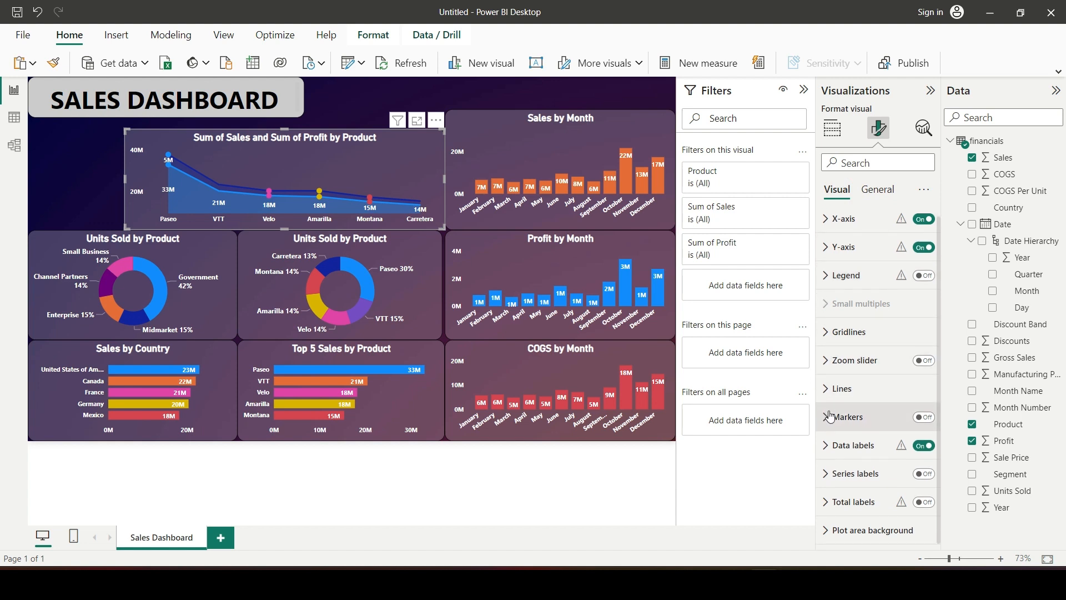
{"action": "left_click", "coordinate": [827, 389]}
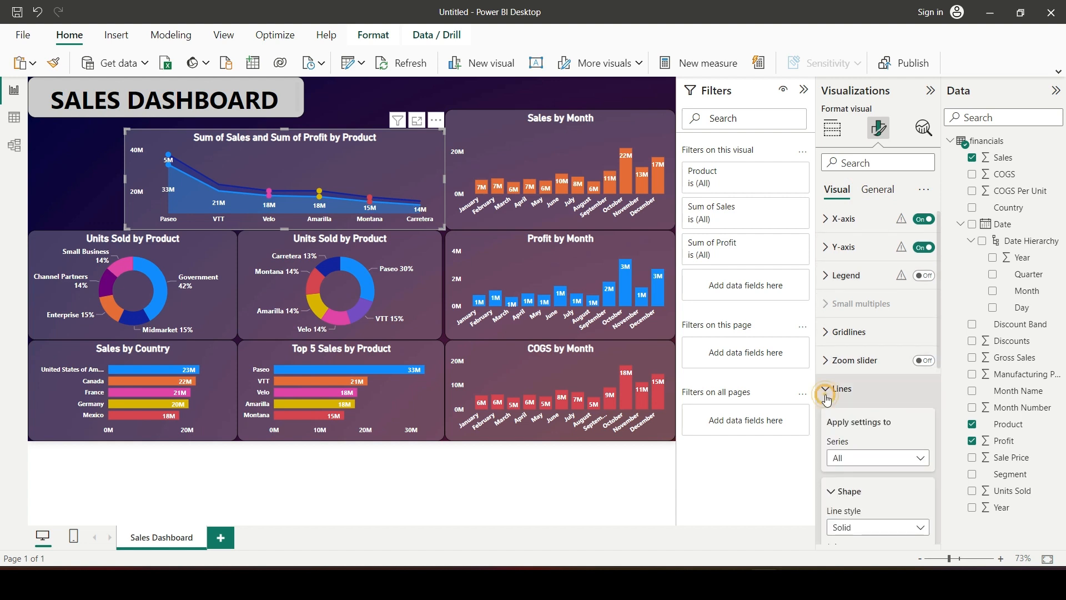
{"action": "scroll", "coordinate": [861, 377], "scroll_direction": "down", "scroll_amount": 4}
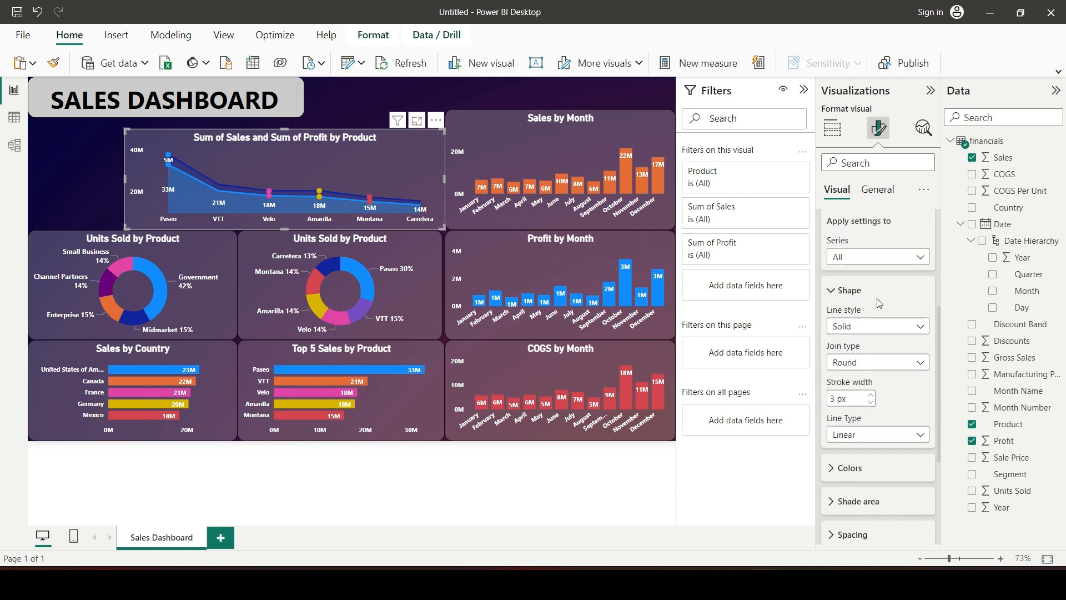
Step: Try the Dashed and Dotted line styles on the area chart's lines and return to Solid
{"action": "left_click", "coordinate": [865, 260]}
{"action": "left_click", "coordinate": [899, 261]}
{"action": "scroll", "coordinate": [891, 304], "scroll_direction": "down", "scroll_amount": 2}
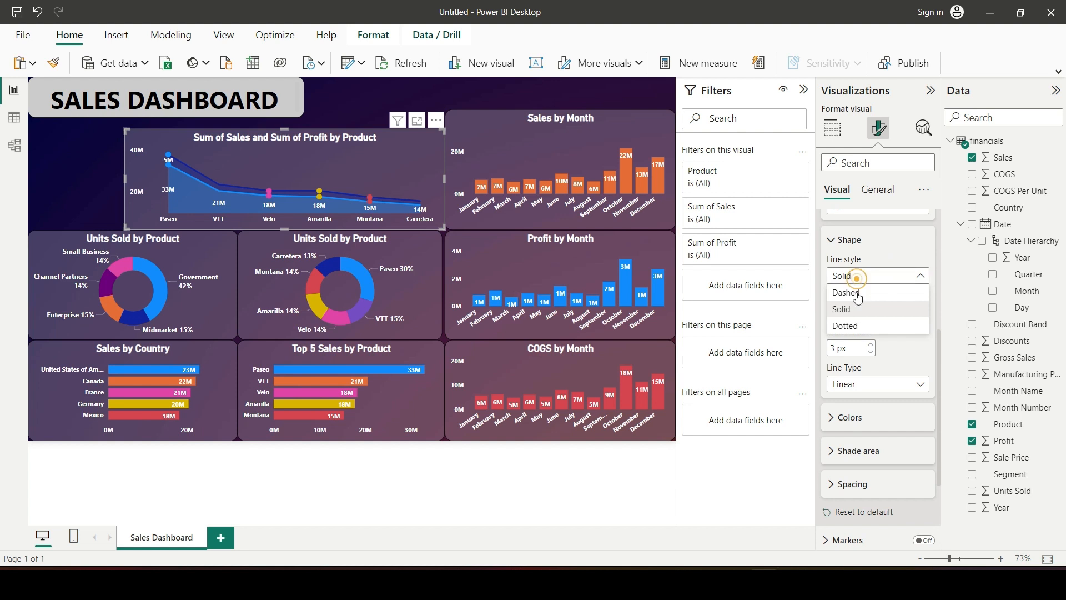
{"action": "left_click", "coordinate": [856, 294]}
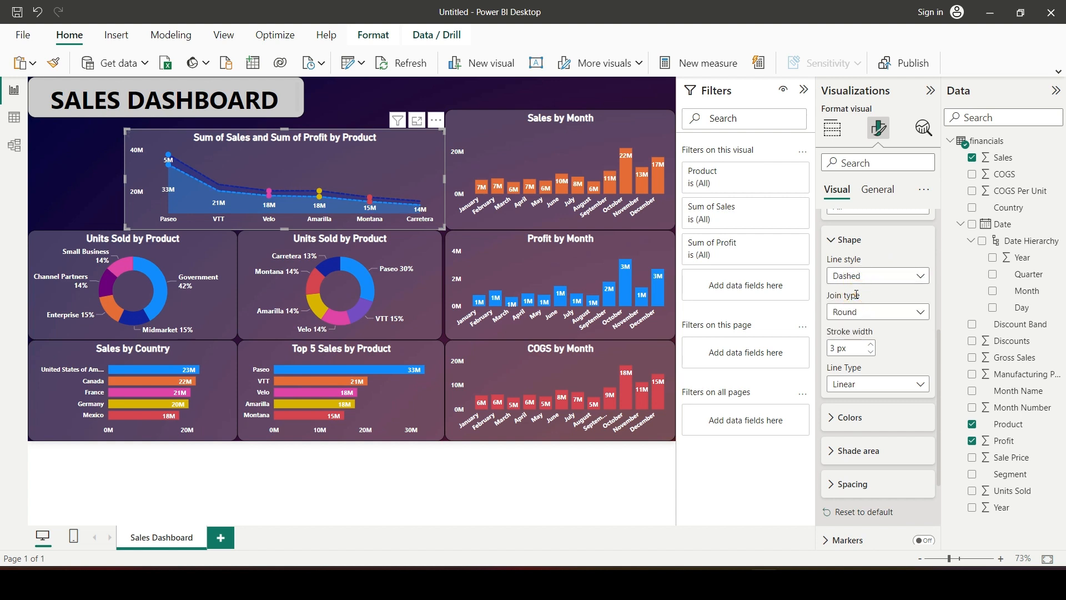
{"action": "left_click", "coordinate": [858, 276]}
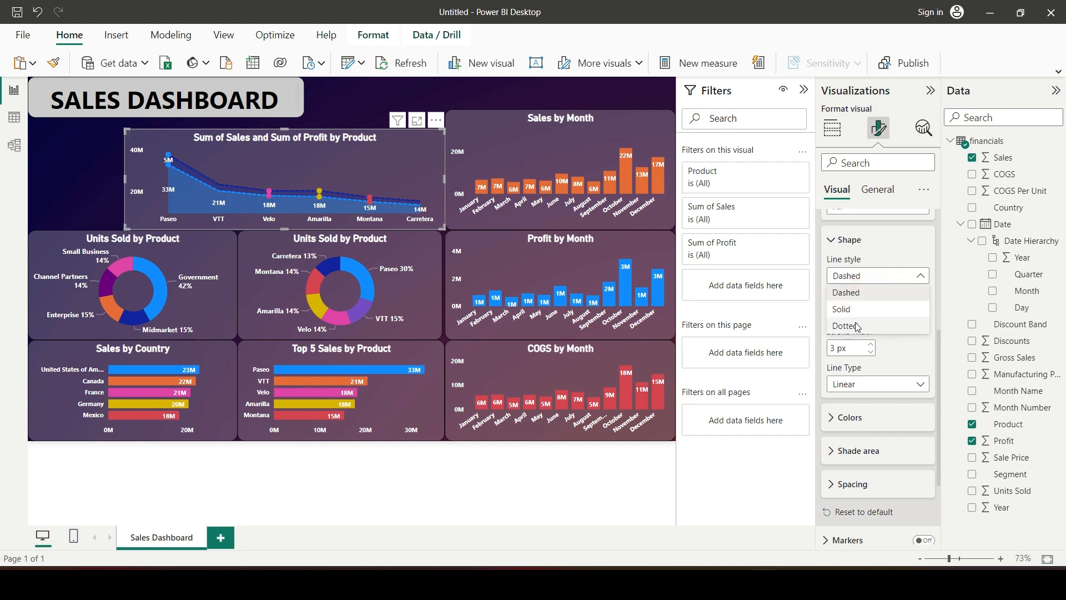
{"action": "left_click", "coordinate": [857, 327]}
{"action": "left_click", "coordinate": [861, 275]}
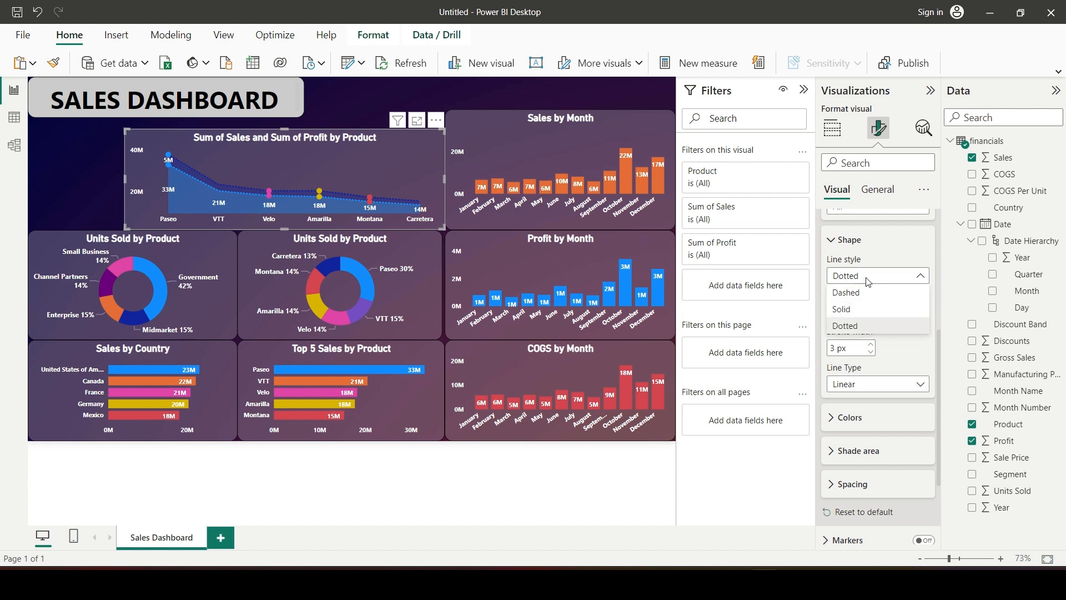
{"action": "left_click", "coordinate": [858, 310]}
Step: Try the Miter join type on the area chart's lines and return to Round
{"action": "left_click", "coordinate": [862, 315]}
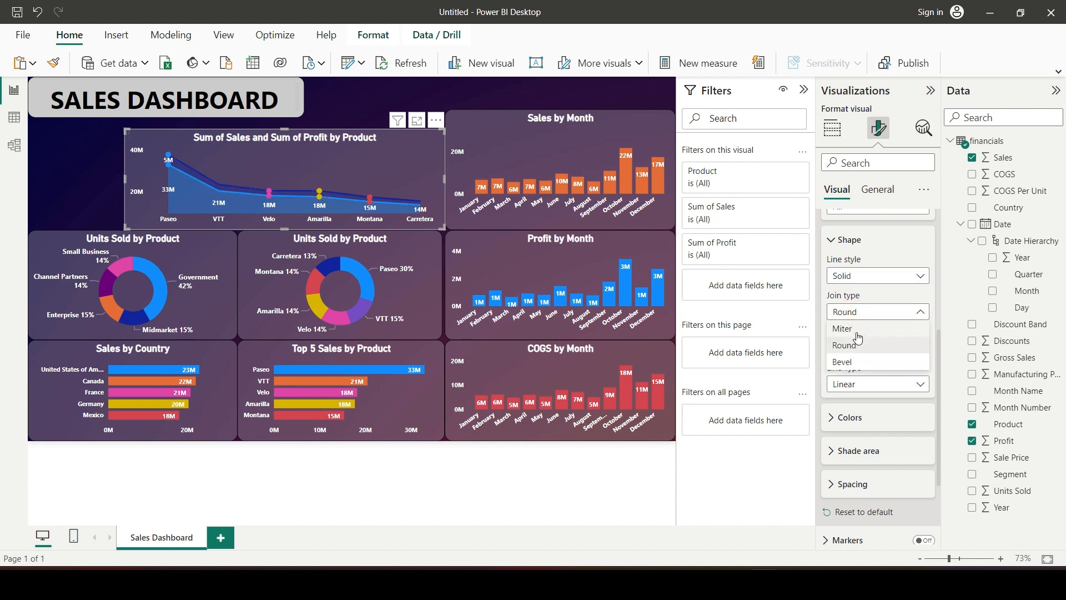
{"action": "left_click", "coordinate": [859, 332]}
{"action": "left_click", "coordinate": [862, 316]}
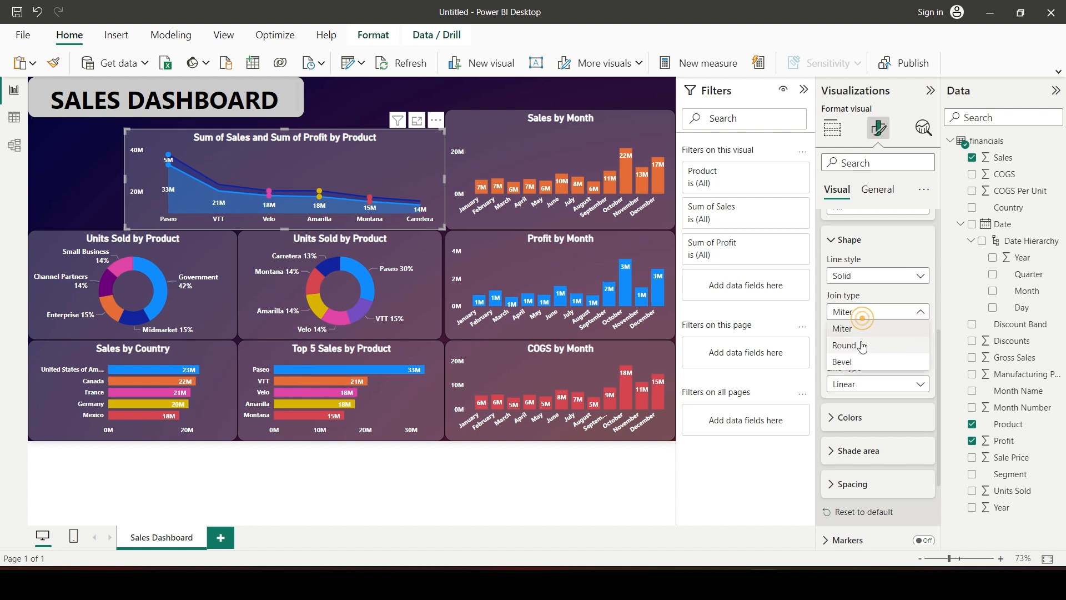
{"action": "left_click", "coordinate": [862, 345]}
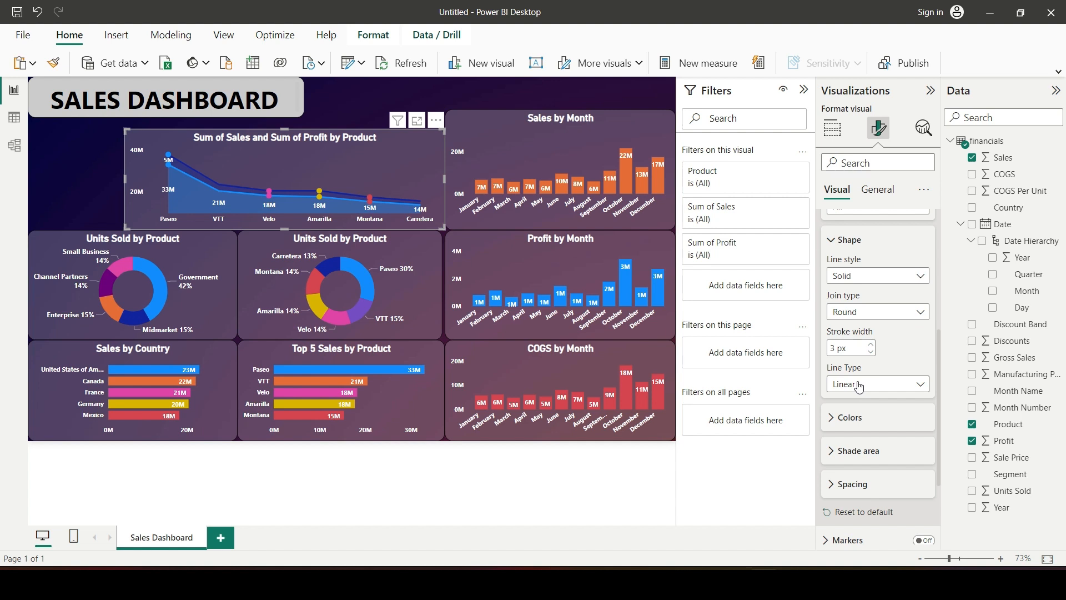
Step: Compare the Step, Linear and Smooth line types on the area chart and set it to Smooth
{"action": "left_click", "coordinate": [859, 387]}
{"action": "left_click", "coordinate": [858, 421]}
{"action": "left_click", "coordinate": [857, 384]}
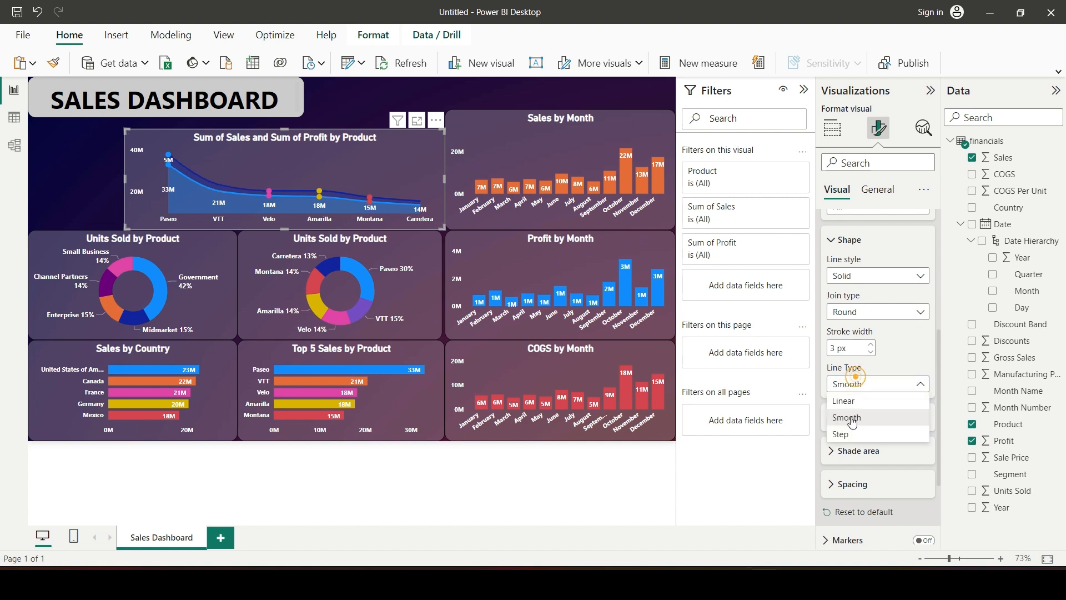
{"action": "left_click", "coordinate": [844, 438]}
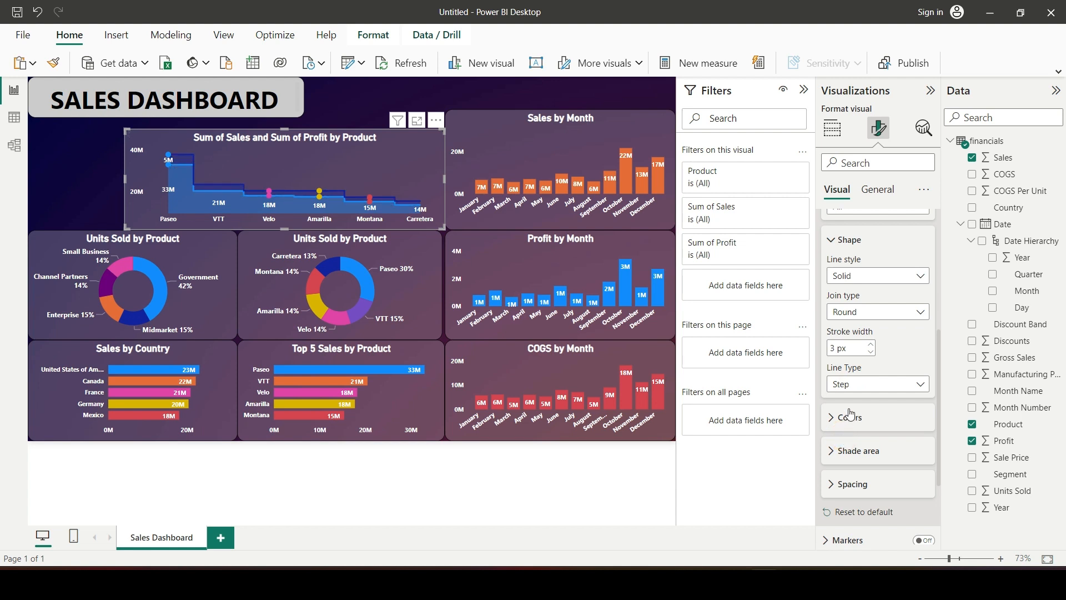
{"action": "left_click", "coordinate": [854, 387]}
{"action": "left_click", "coordinate": [852, 403]}
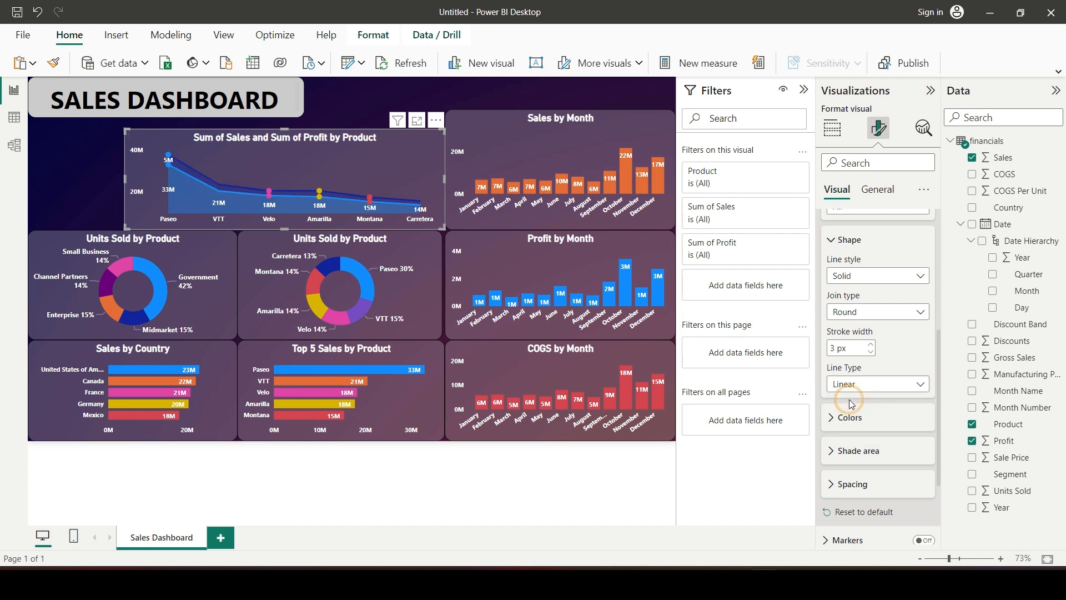
{"action": "left_click", "coordinate": [854, 387]}
{"action": "left_click", "coordinate": [853, 421]}
Step: Change the area chart's Sum of Profit series colour to light orange
{"action": "left_click", "coordinate": [836, 418]}
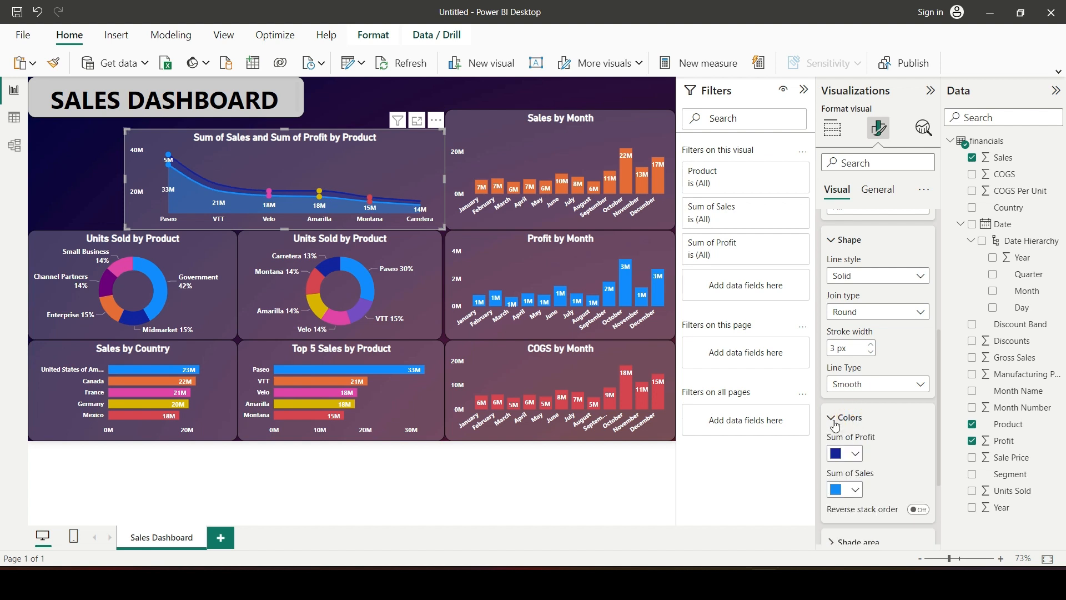
{"action": "scroll", "coordinate": [838, 422], "scroll_direction": "down", "scroll_amount": 2}
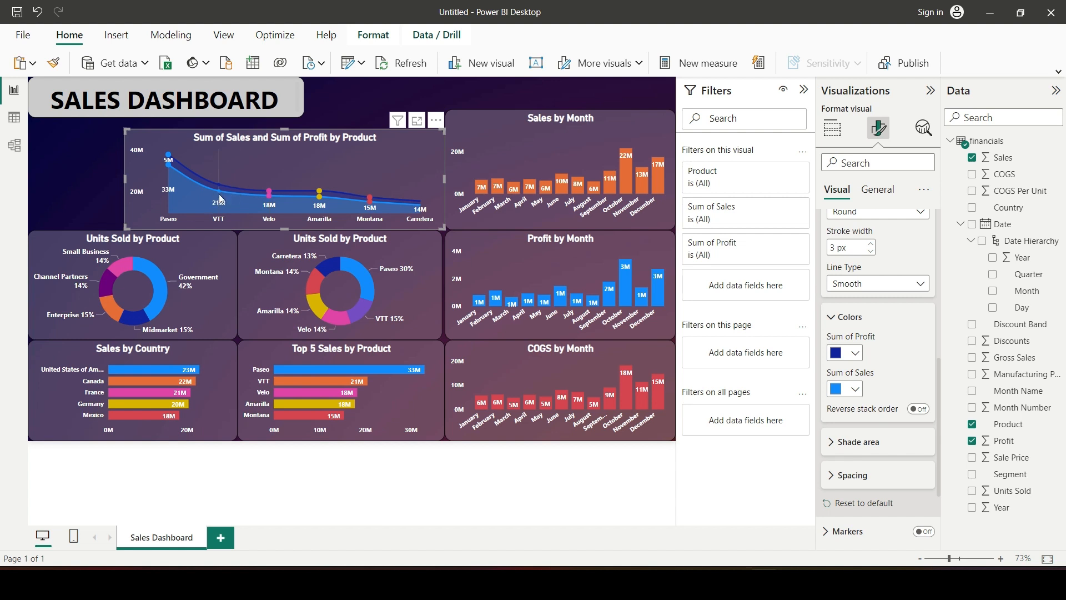
{"action": "left_click", "coordinate": [855, 352]}
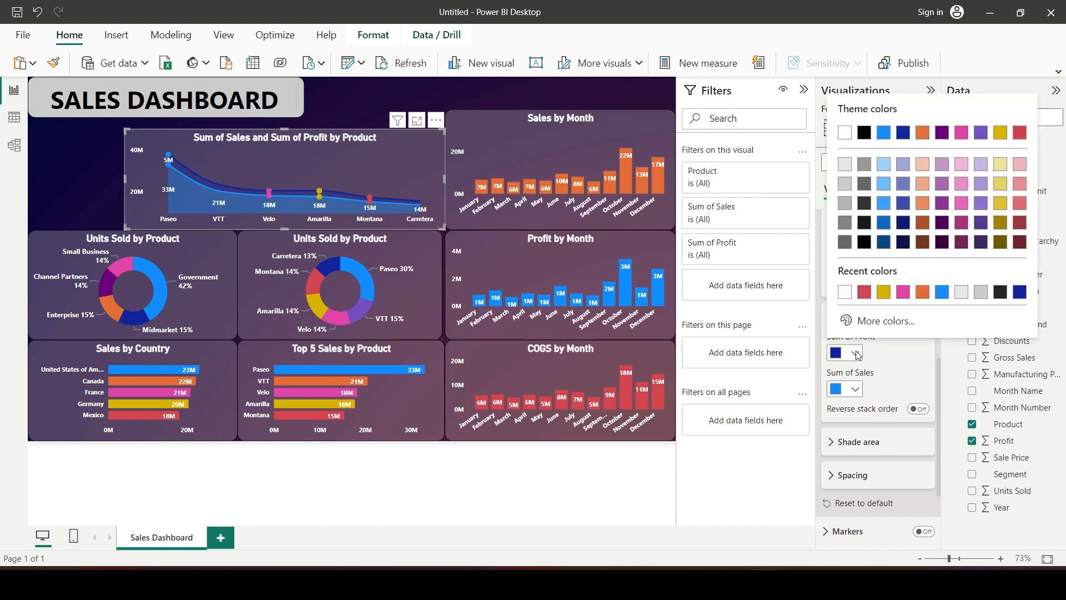
{"action": "left_click", "coordinate": [923, 203]}
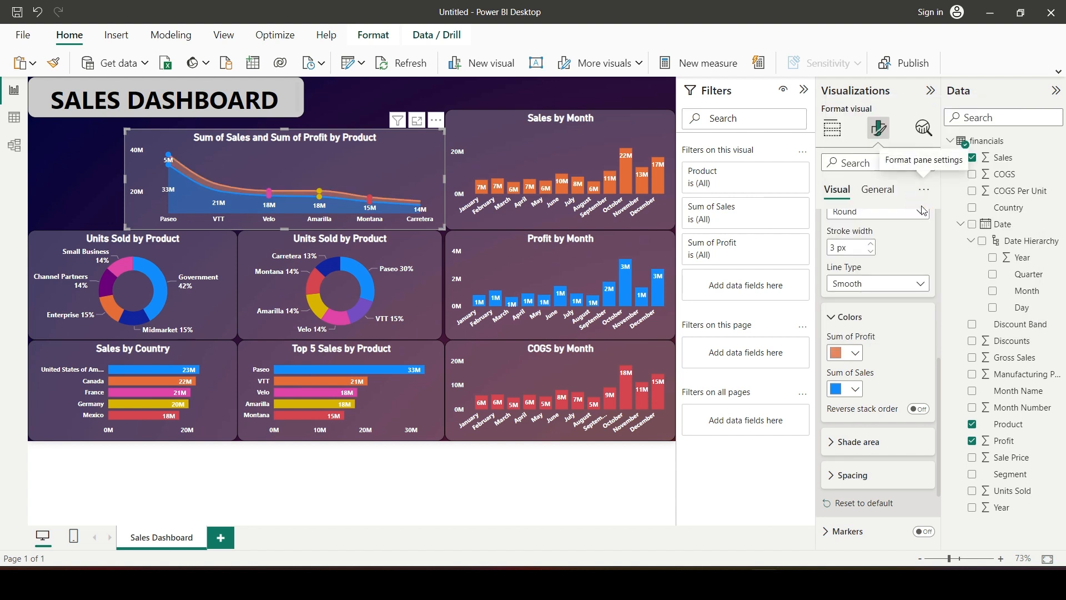
Step: Give the area chart's Sum of Sales series the custom bright green colour #78FF10
{"action": "left_click", "coordinate": [853, 389]}
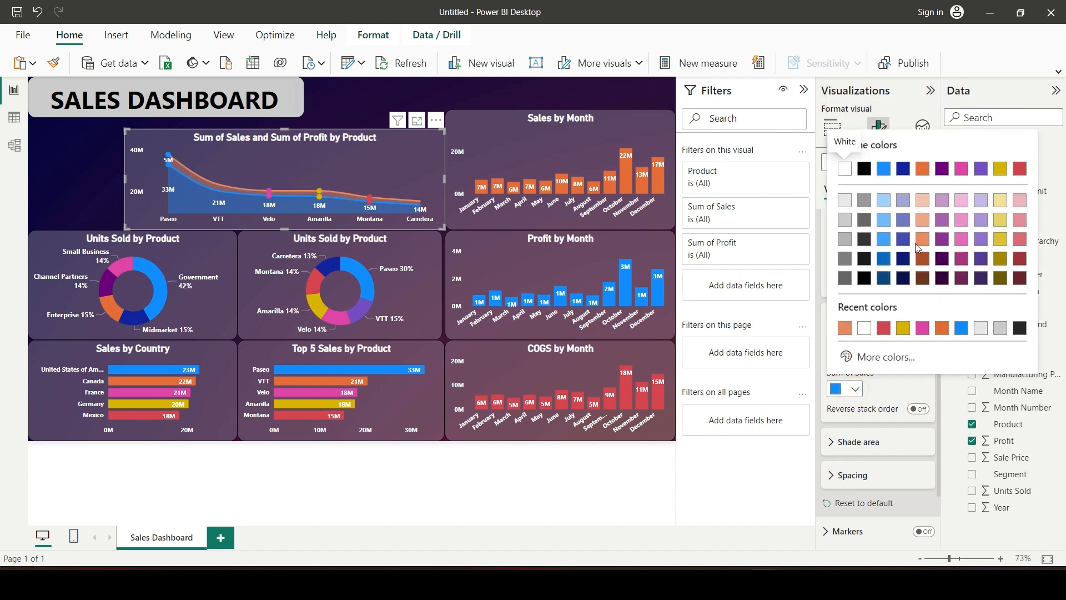
{"action": "left_click", "coordinate": [870, 359]}
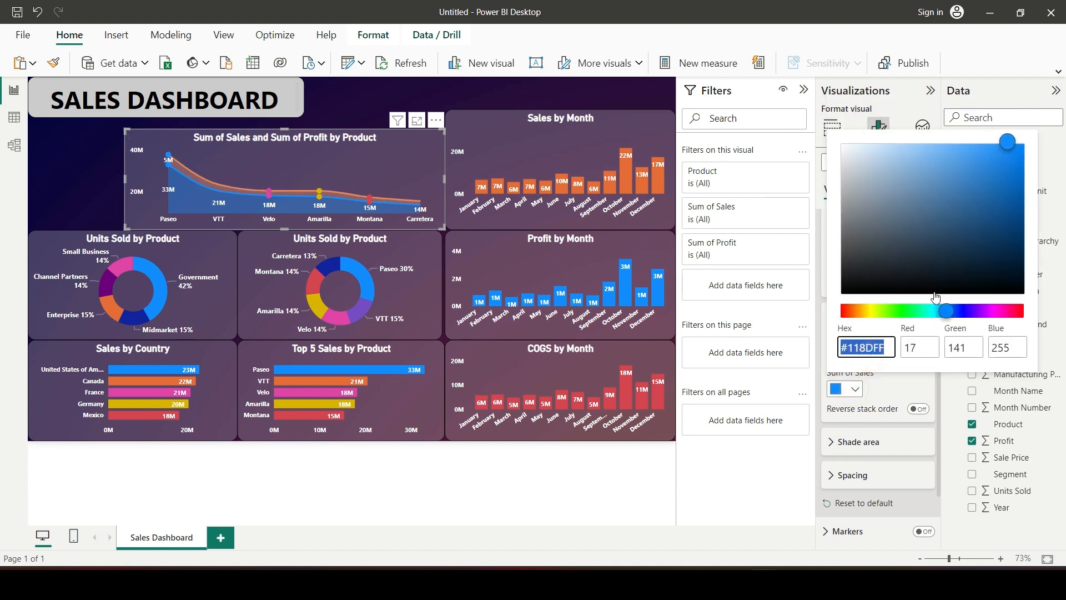
{"action": "left_click_drag", "start_coordinate": [883, 319], "coordinate": [901, 312]}
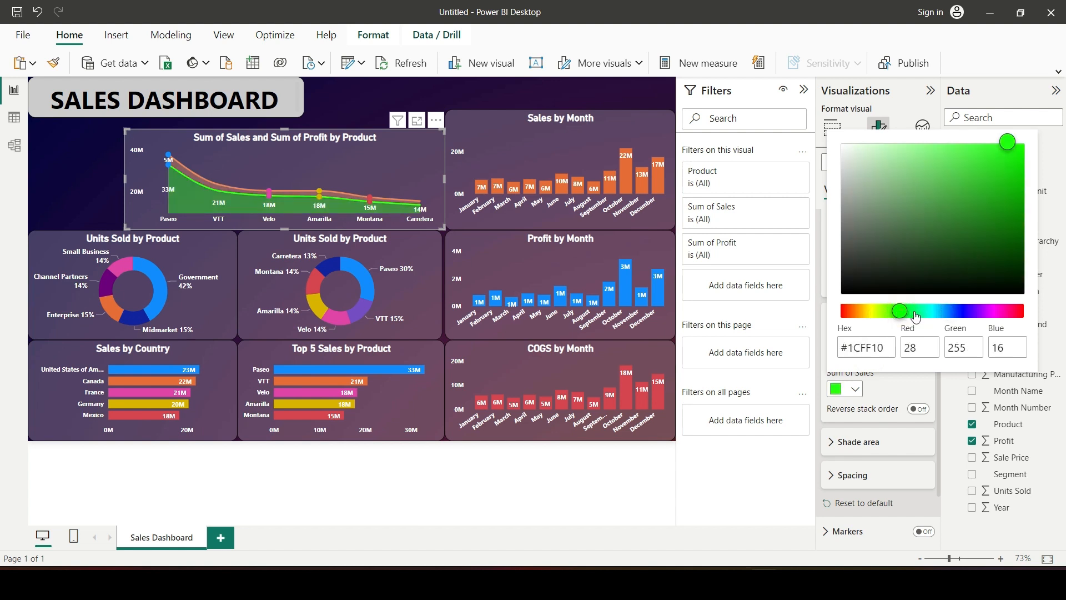
{"action": "left_click", "coordinate": [914, 313]}
{"action": "left_click_drag", "start_coordinate": [903, 316], "coordinate": [888, 314]}
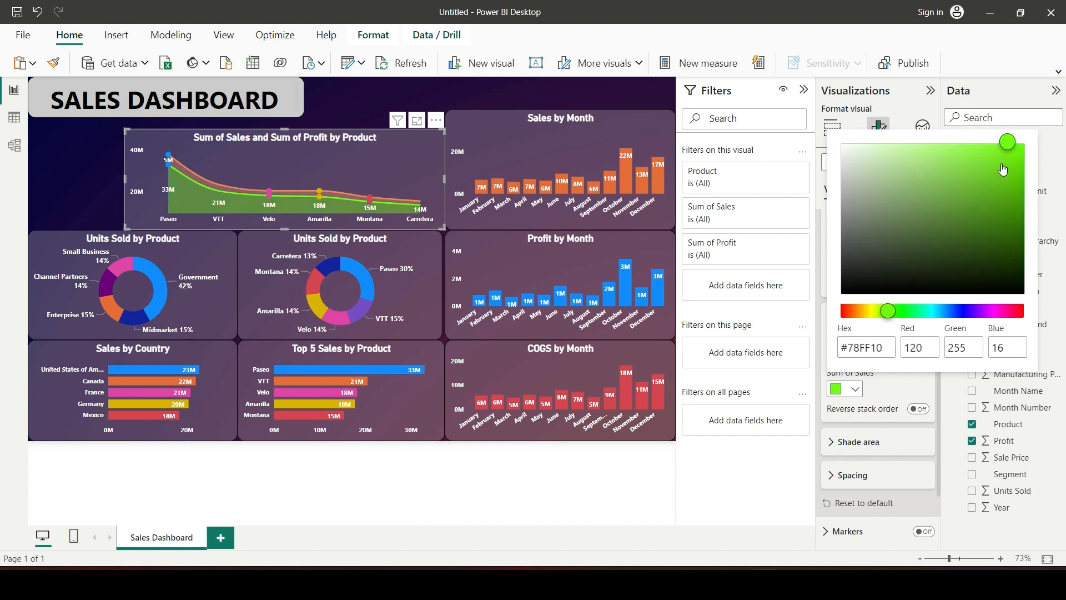
{"action": "left_click", "coordinate": [75, 180]}
Step: Move the area chart to the canvas's left edge, reduce its height from above, and widen it to span both donuts
{"action": "left_click", "coordinate": [307, 160]}
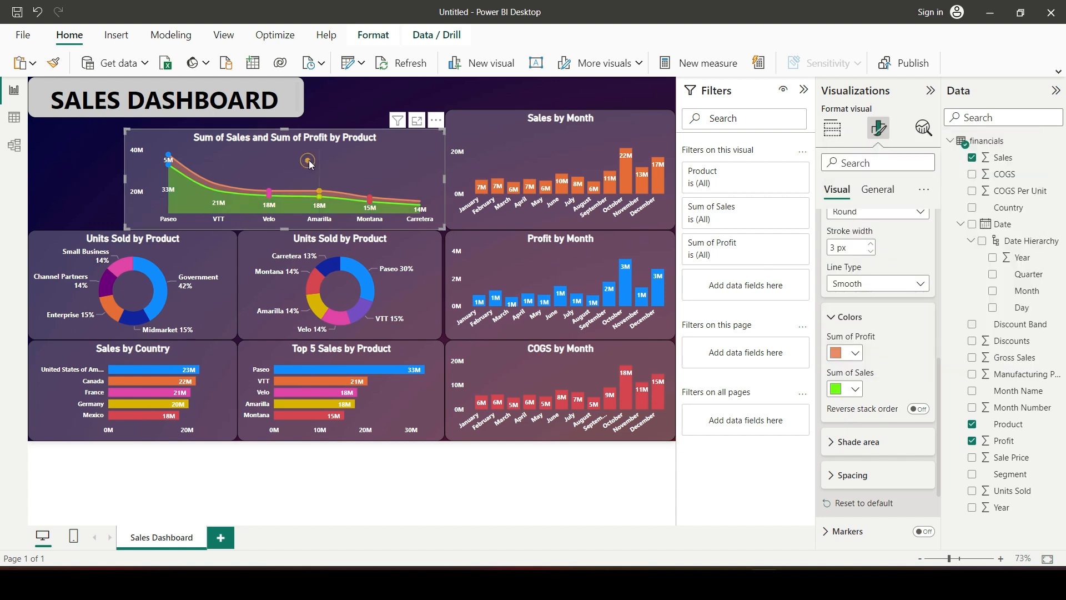
{"action": "left_click_drag", "start_coordinate": [405, 165], "coordinate": [316, 168]}
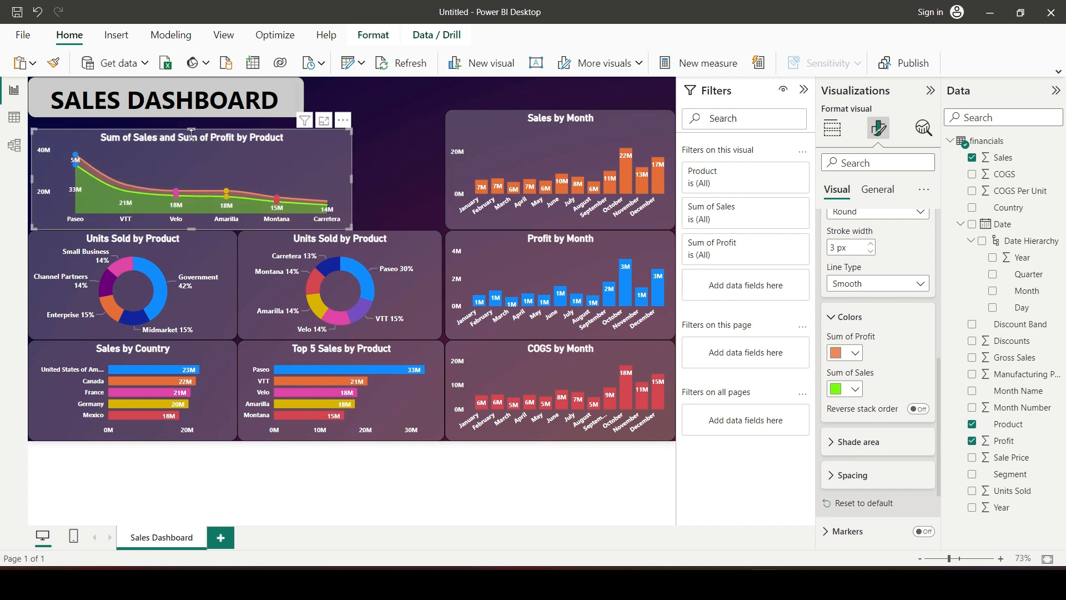
{"action": "left_click_drag", "start_coordinate": [191, 129], "coordinate": [193, 171]}
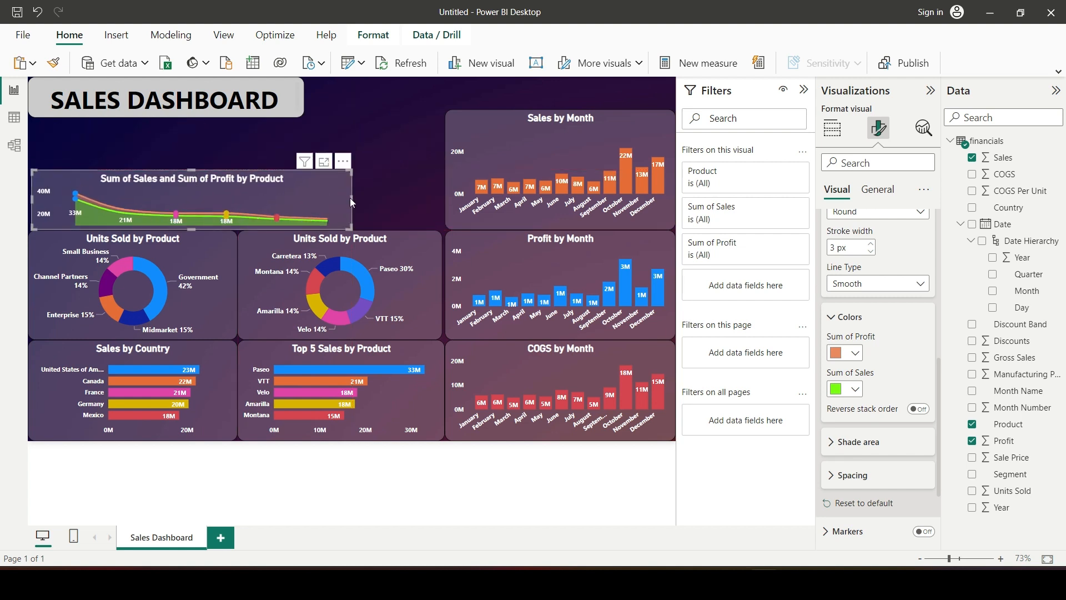
{"action": "left_click_drag", "start_coordinate": [356, 199], "coordinate": [438, 201]}
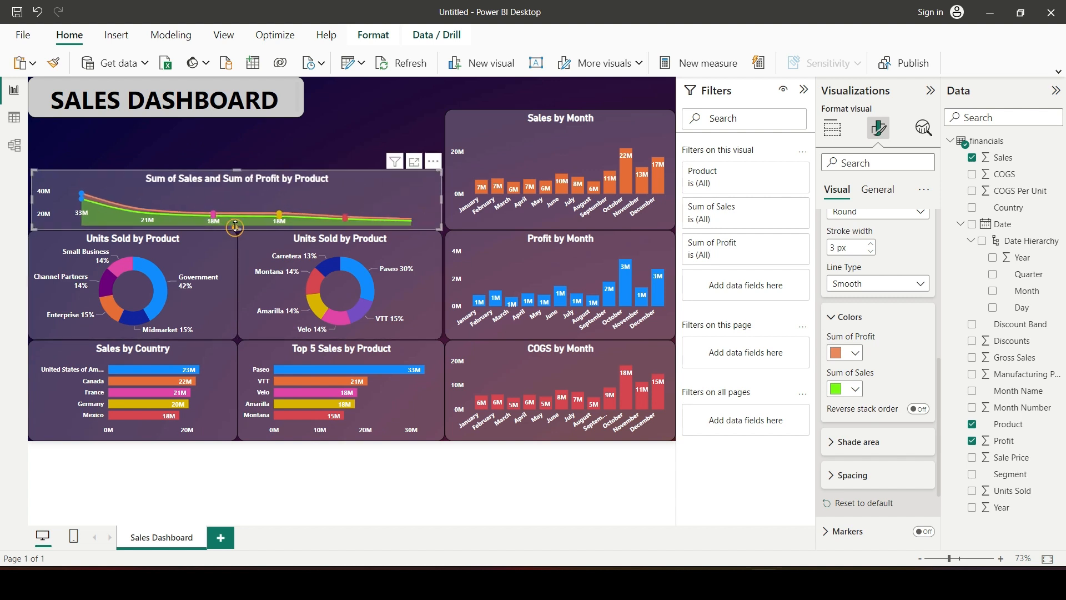
{"action": "left_click", "coordinate": [329, 139]}
Step: Rename the area chart's title as "Sales and Profit by Product"
{"action": "left_click", "coordinate": [878, 129]}
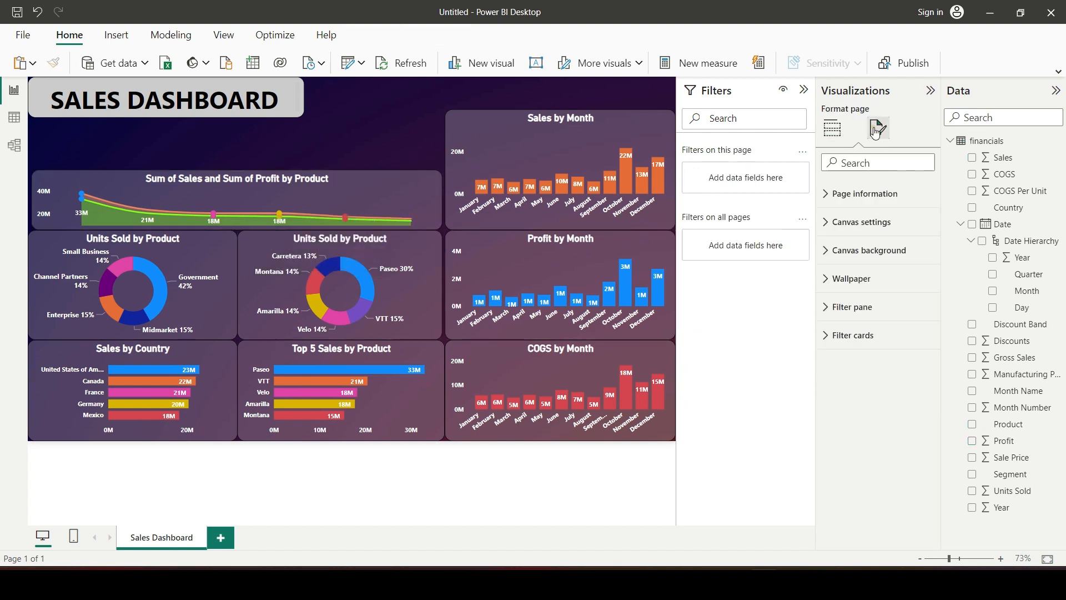
{"action": "left_click", "coordinate": [314, 170]}
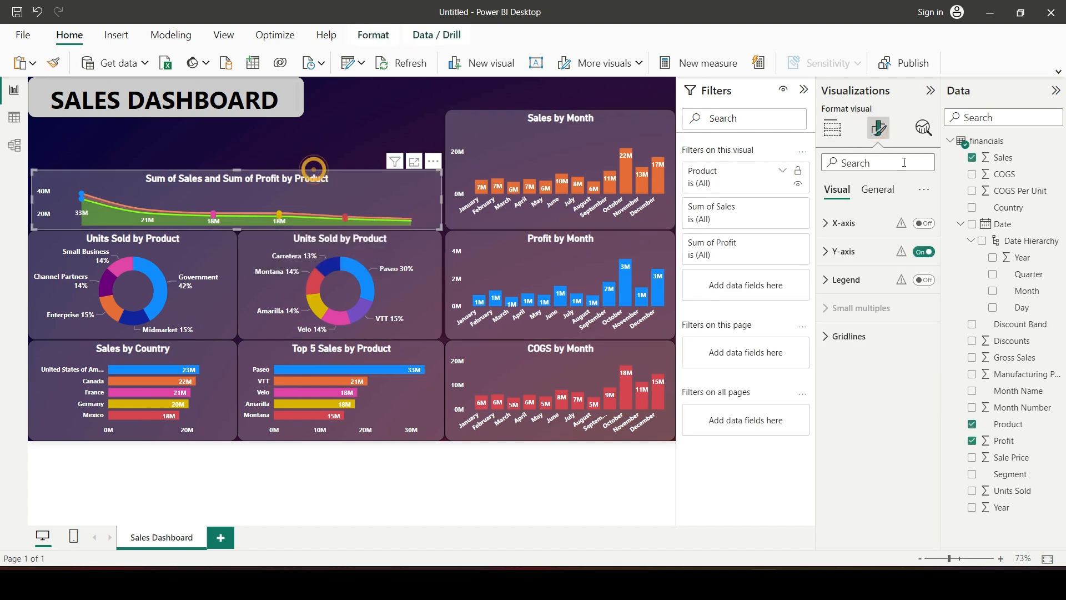
{"action": "left_click", "coordinate": [877, 189]}
{"action": "left_click", "coordinate": [826, 251]}
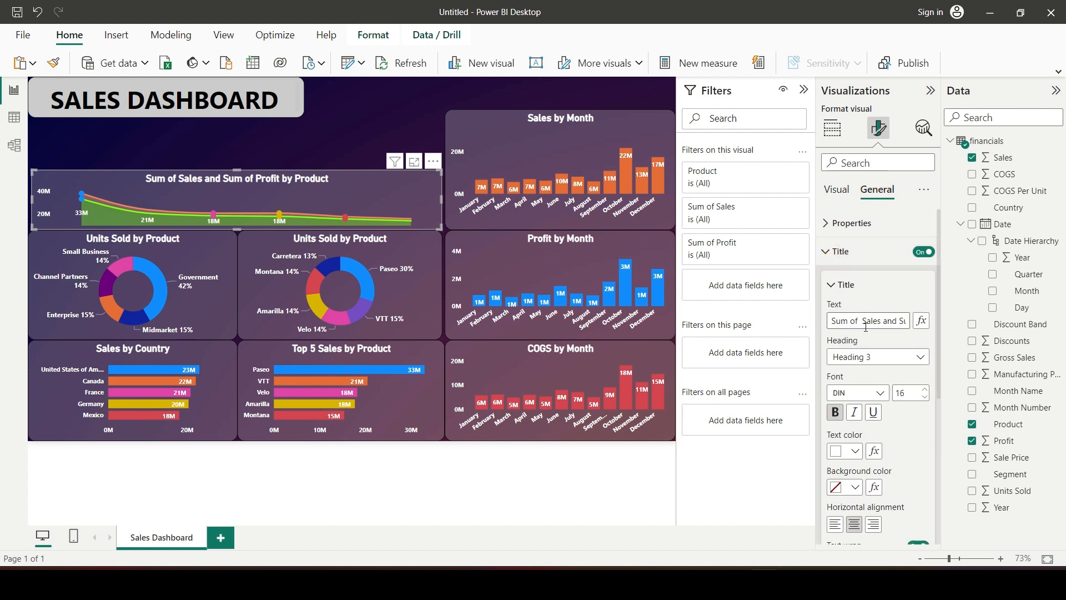
{"action": "left_click_drag", "start_coordinate": [861, 321], "coordinate": [801, 327]}
{"action": "key", "text": "BackSpace"}
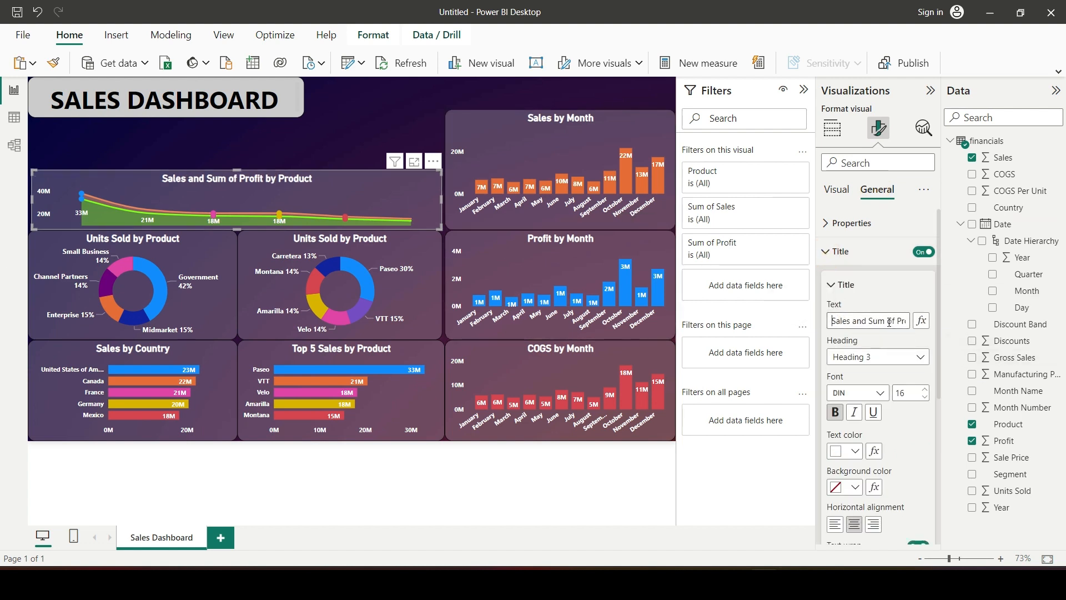
{"action": "left_click_drag", "start_coordinate": [893, 320], "coordinate": [868, 321]}
{"action": "key", "text": "BackSpace"}
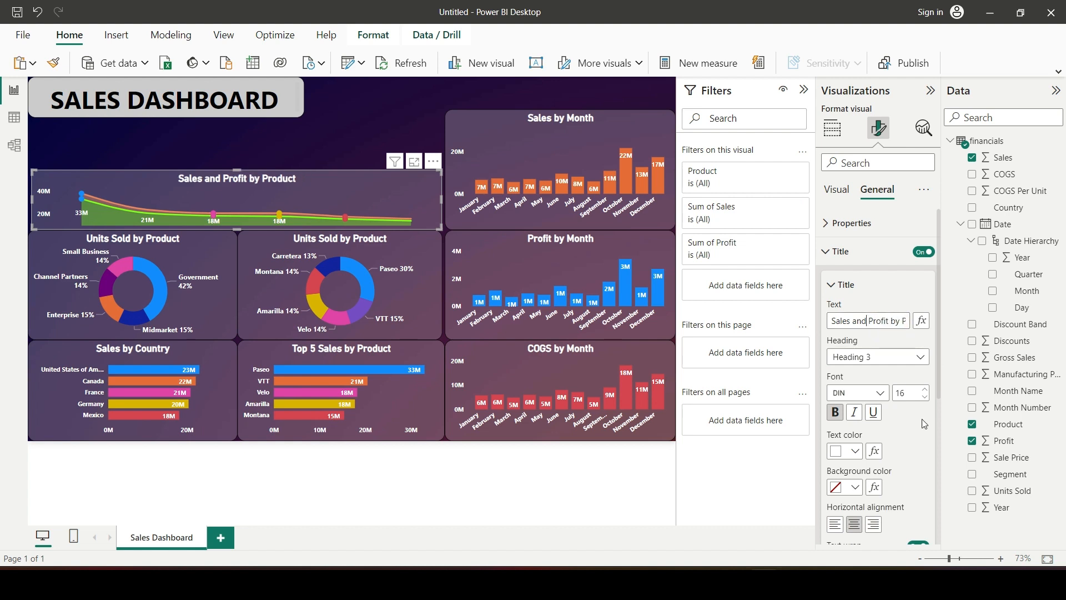
Step: Switch to the reference file Power BI Dashboard 3.pdf and examine the Profit and Sales chart and the layout above it
{"action": "left_click", "coordinate": [335, 149]}
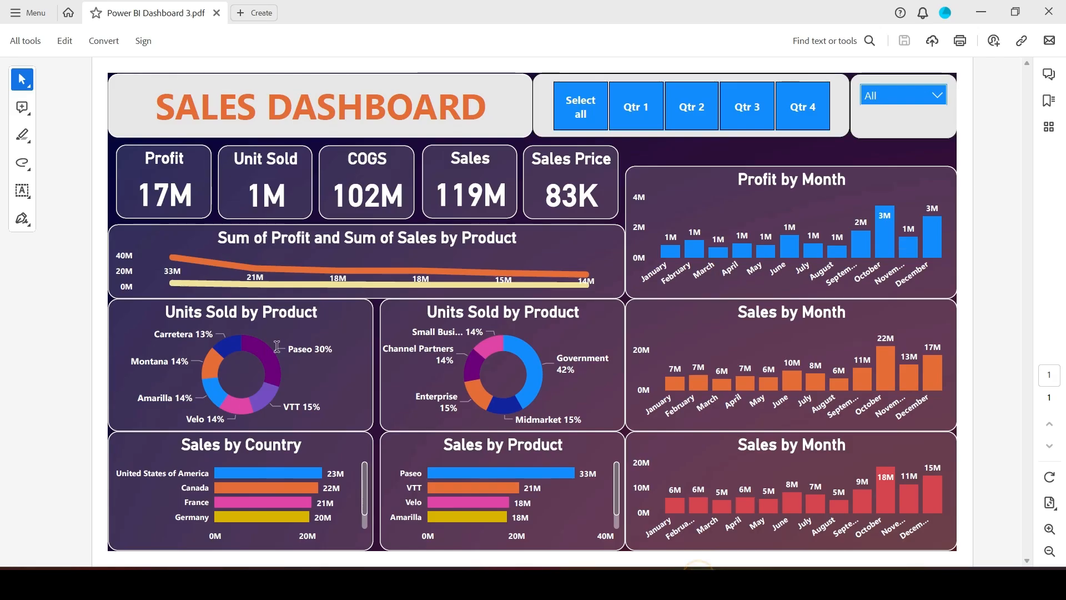
{"action": "left_click", "coordinate": [197, 250]}
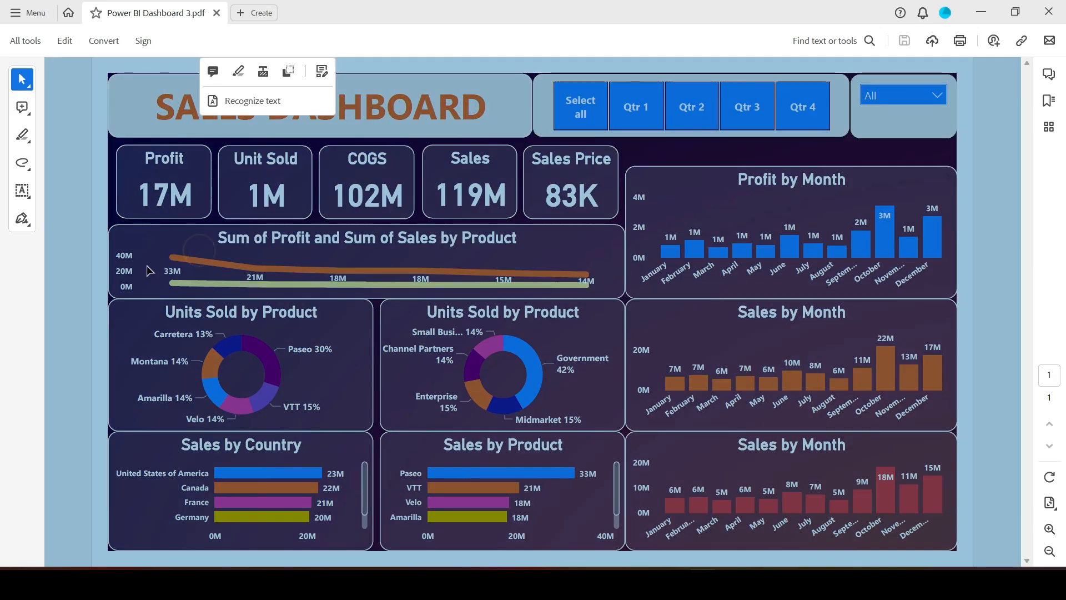
Step: Examine the row of KPI cards above the Profit and Sales chart in the reference PDF and return to Power BI
{"action": "left_click", "coordinate": [164, 272]}
{"action": "key", "text": "alt+Tab"}
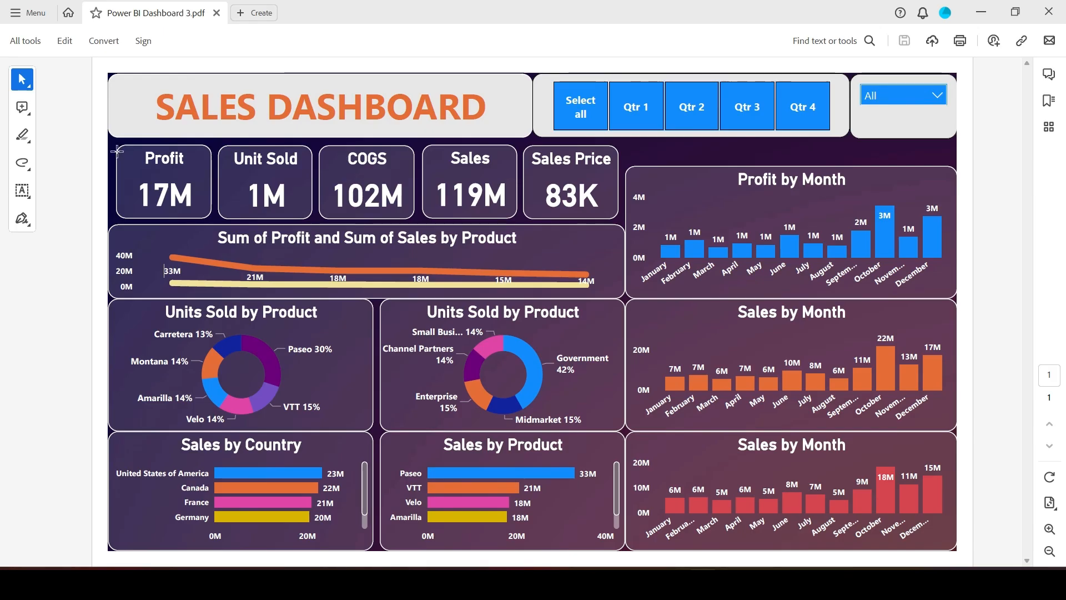
{"action": "left_click_drag", "start_coordinate": [117, 152], "coordinate": [209, 216]}
{"action": "left_click", "coordinate": [304, 194]}
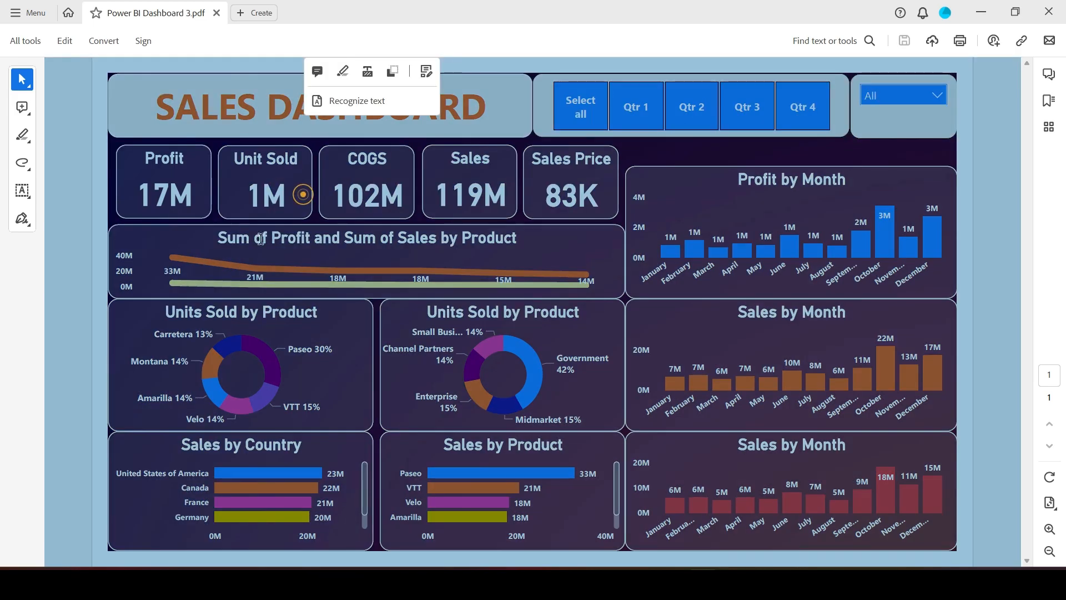
{"action": "left_click", "coordinate": [261, 239]}
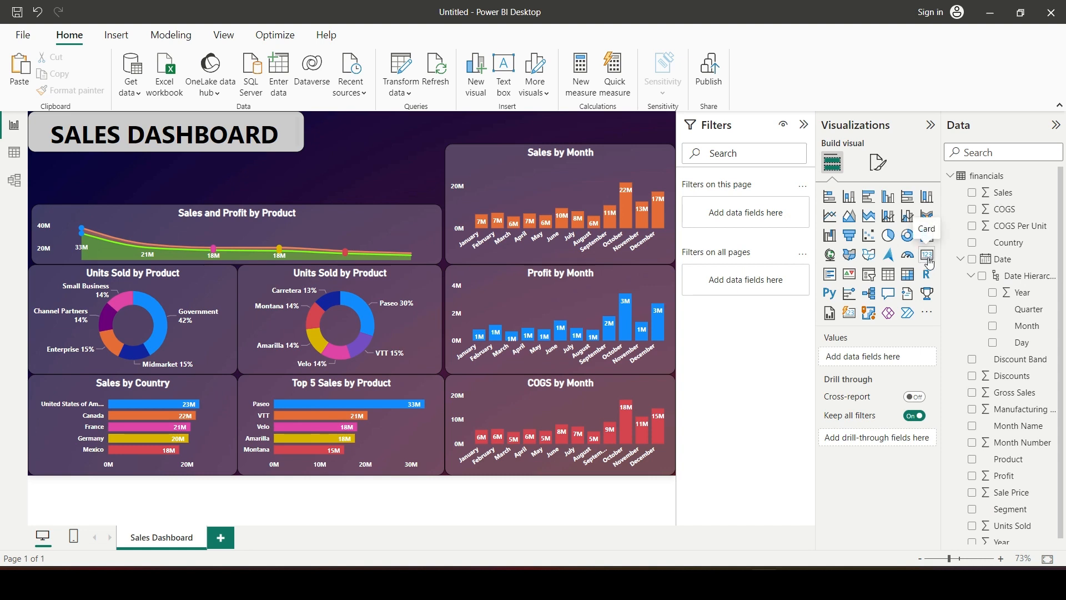
Step: Add an empty Card visual and shrink it to fit between the dashboard title and the Sales and Profit by Product chart
{"action": "left_click", "coordinate": [927, 255]}
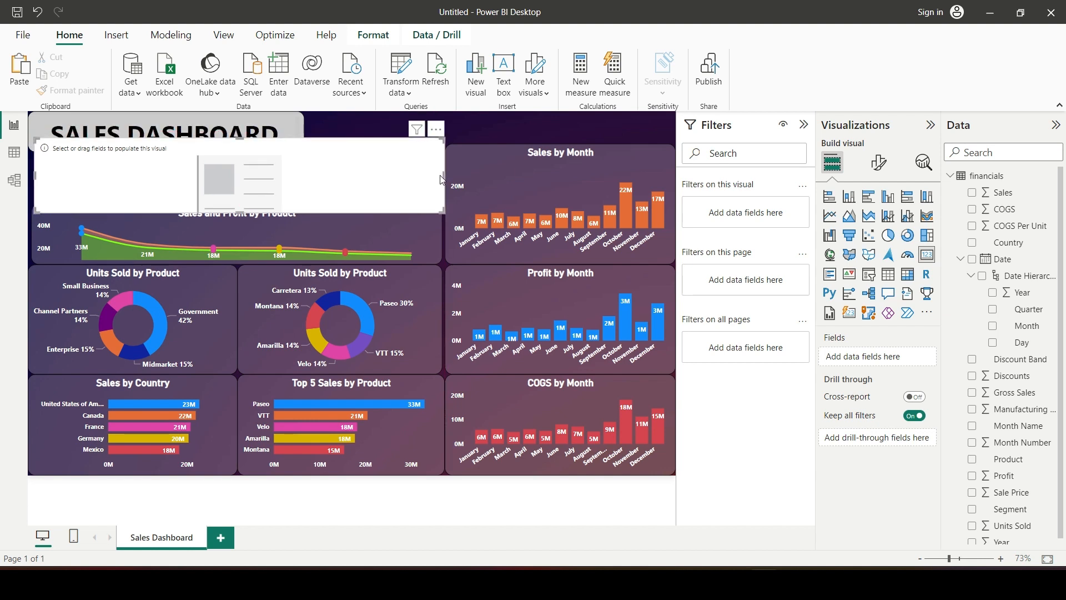
{"action": "left_click_drag", "start_coordinate": [444, 176], "coordinate": [174, 193]}
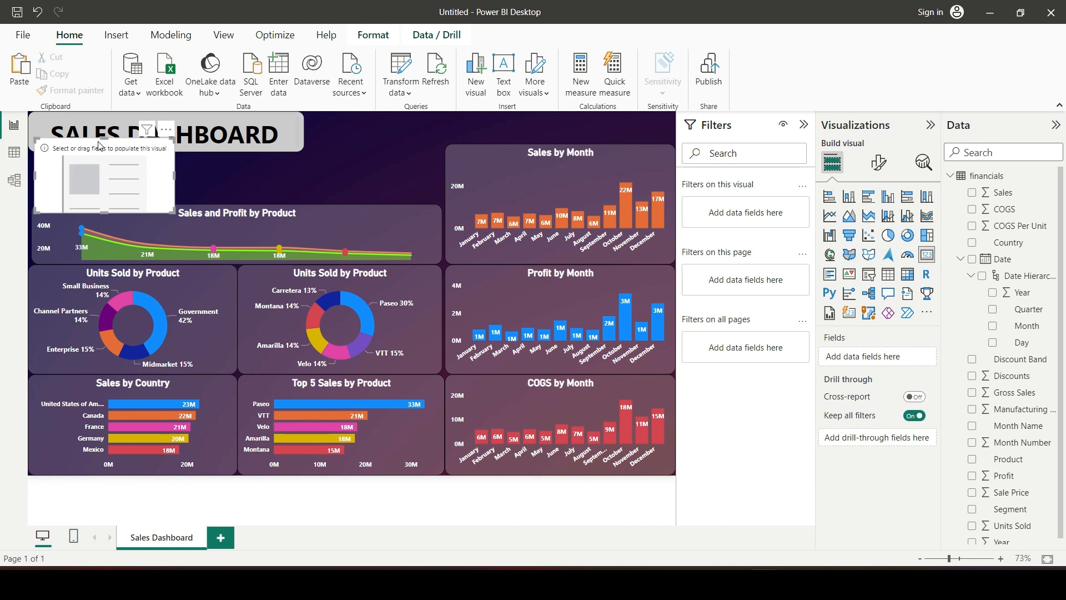
{"action": "mouse_move", "coordinate": [103, 138]}
{"action": "left_mouse_down"}
{"action": "mouse_move", "coordinate": [101, 166]}
{"action": "mouse_move", "coordinate": [100, 157]}
{"action": "left_mouse_up"}
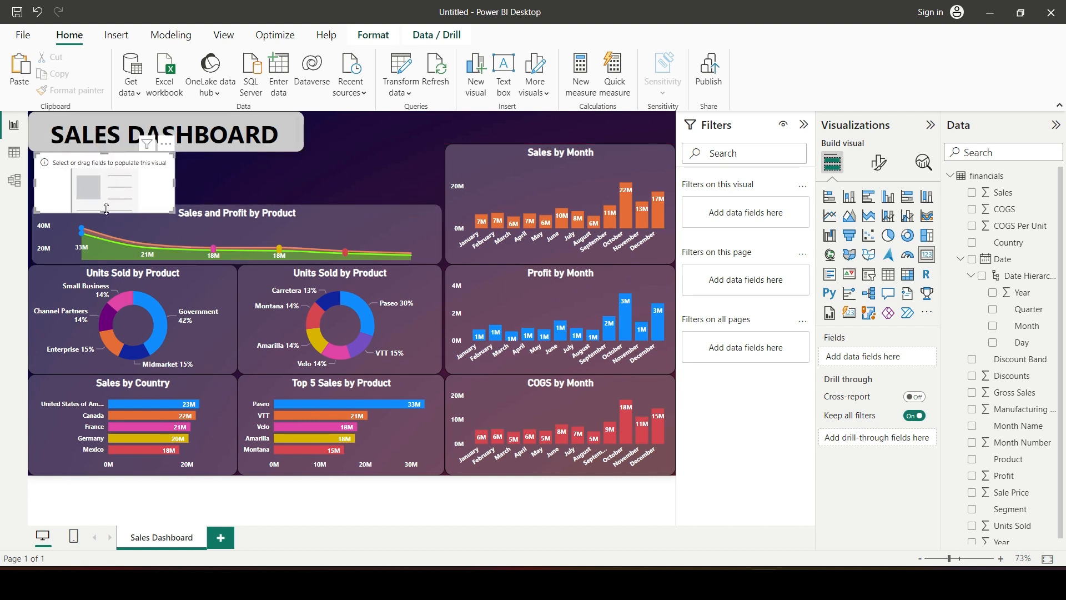
{"action": "left_click_drag", "start_coordinate": [106, 210], "coordinate": [106, 201]}
{"action": "left_click", "coordinate": [273, 181]}
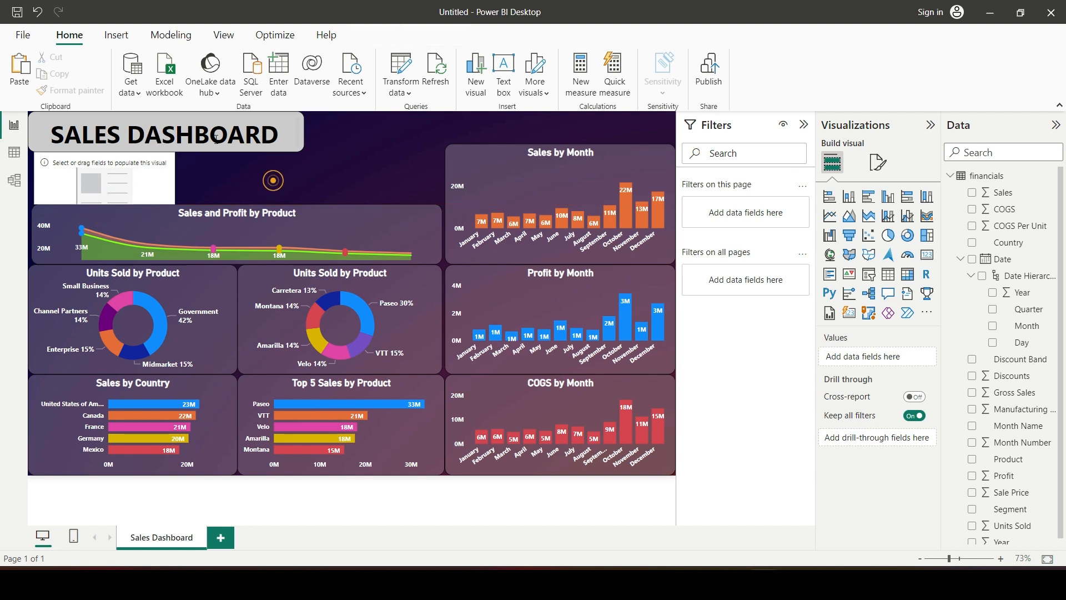
Step: Widen the SALES DASHBOARD title box by extending its right edge
{"action": "left_click", "coordinate": [296, 134]}
{"action": "left_click", "coordinate": [295, 134]}
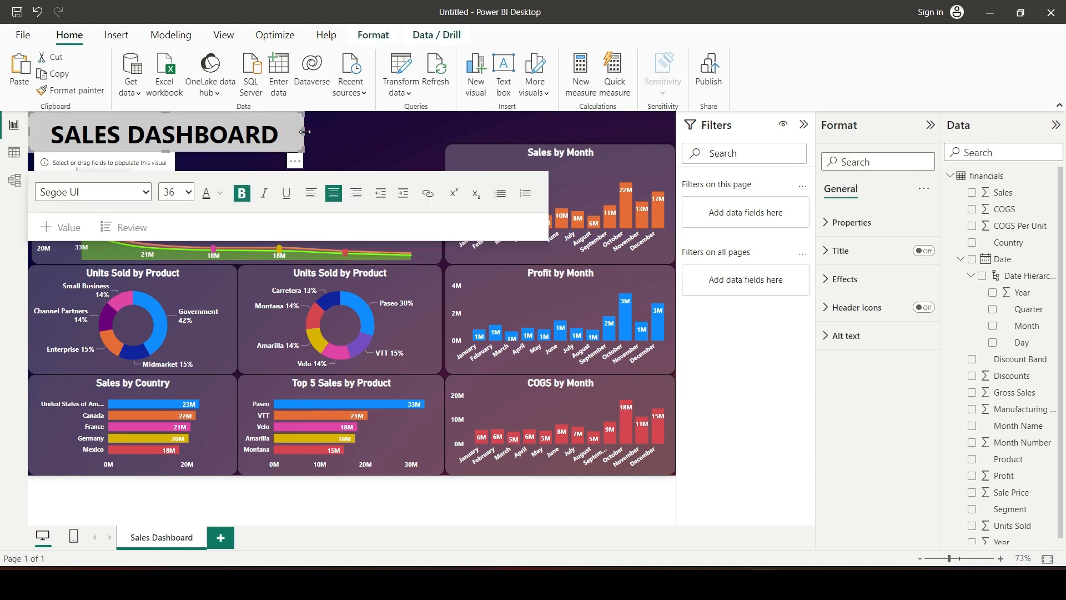
{"action": "left_click_drag", "start_coordinate": [305, 132], "coordinate": [352, 133]}
{"action": "left_click_drag", "start_coordinate": [188, 151], "coordinate": [193, 149]}
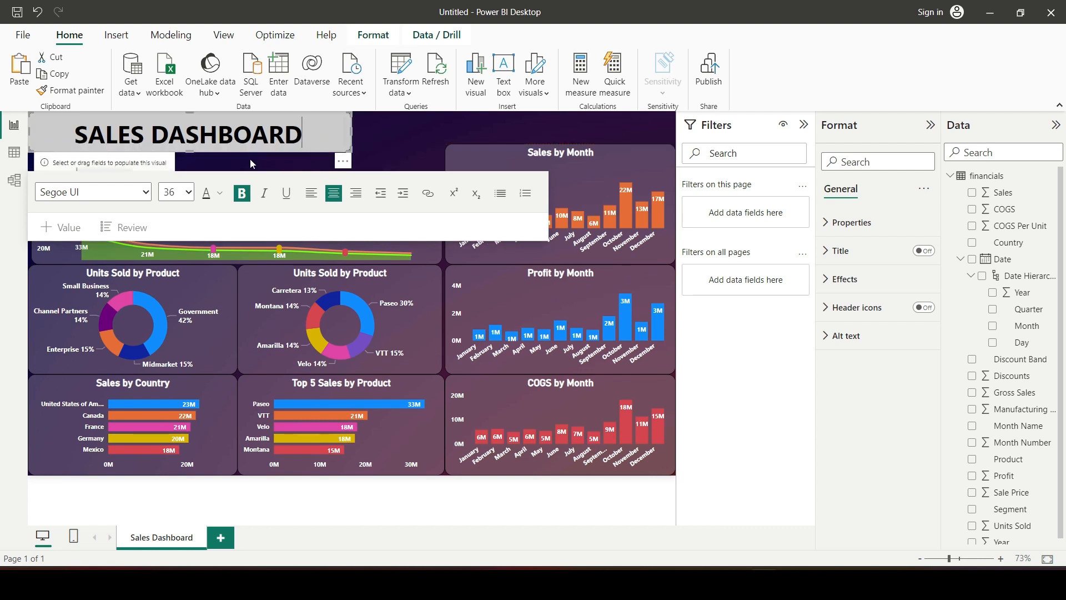
{"action": "left_click", "coordinate": [390, 137]}
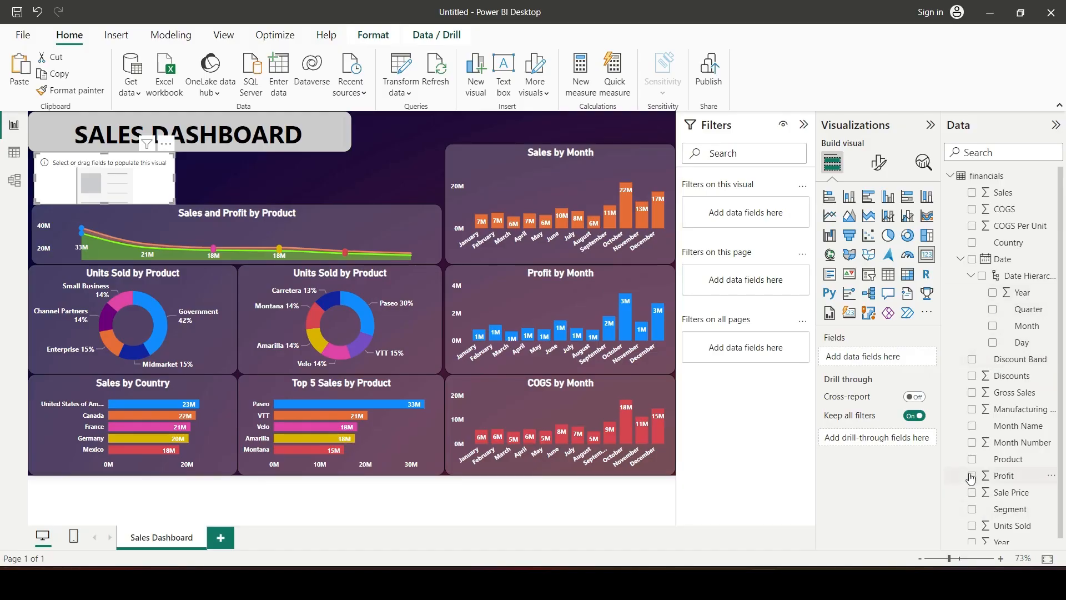
Step: Populate the empty card with the Profit field and copy the Sales by Month chart's formatting onto it
{"action": "left_click", "coordinate": [971, 476]}
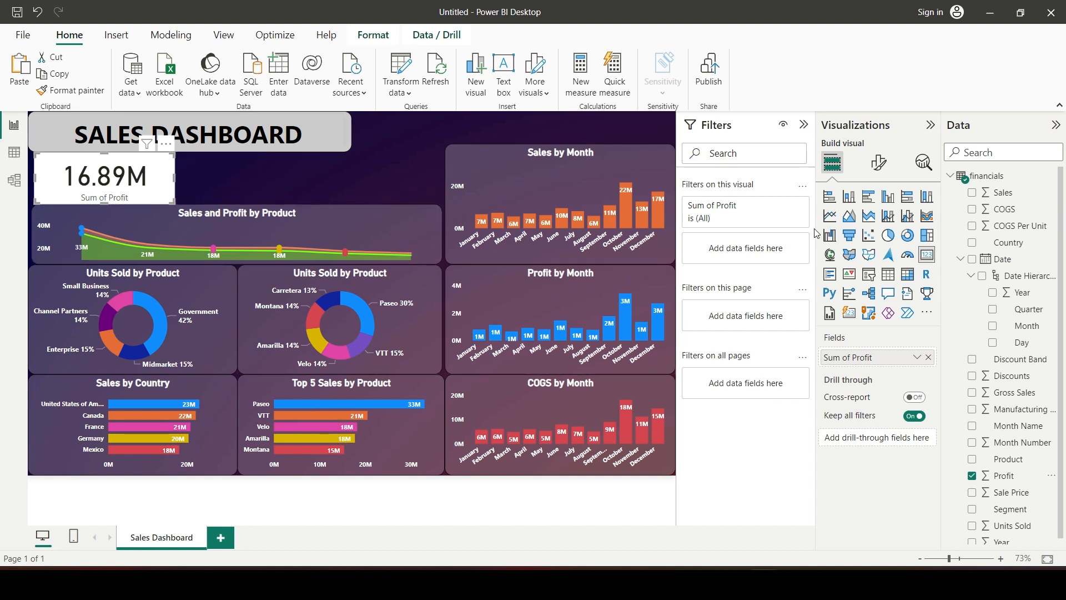
{"action": "left_click", "coordinate": [457, 163]}
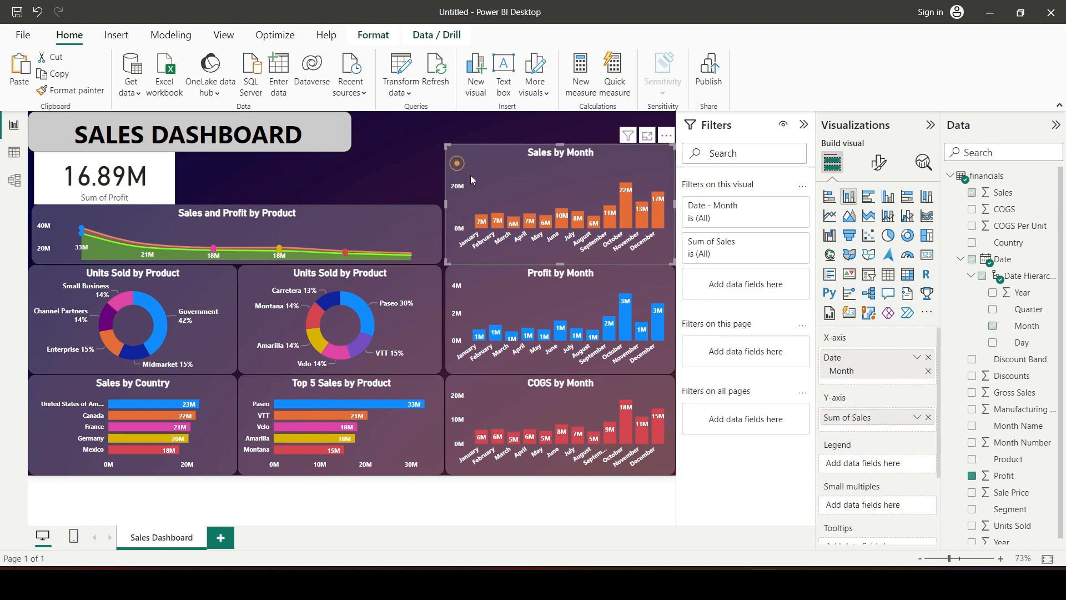
{"action": "left_click", "coordinate": [145, 174]}
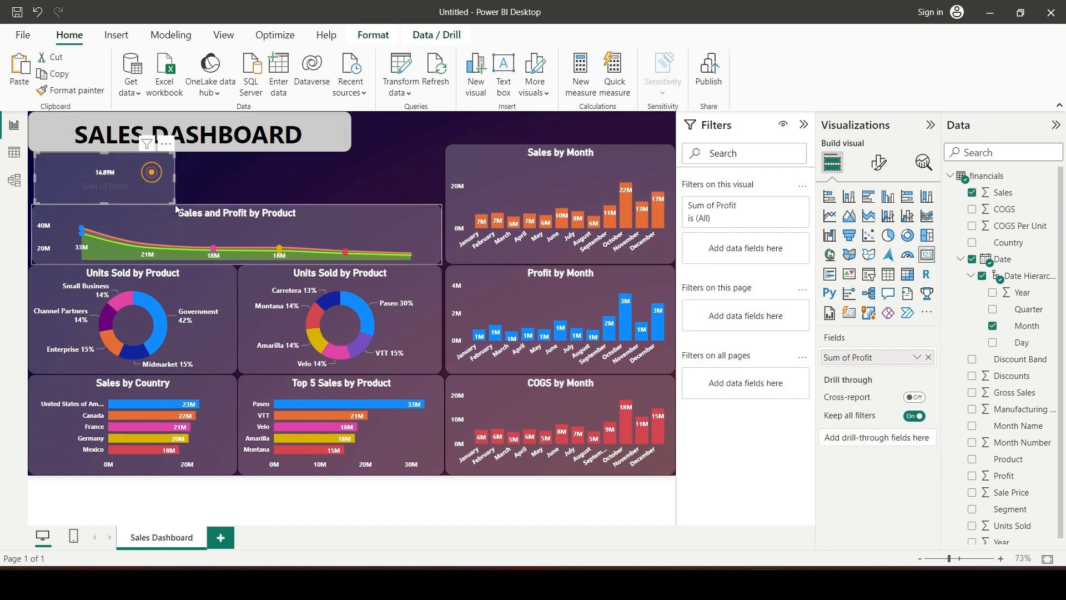
{"action": "left_click", "coordinate": [271, 176]}
{"action": "left_click", "coordinate": [131, 167]}
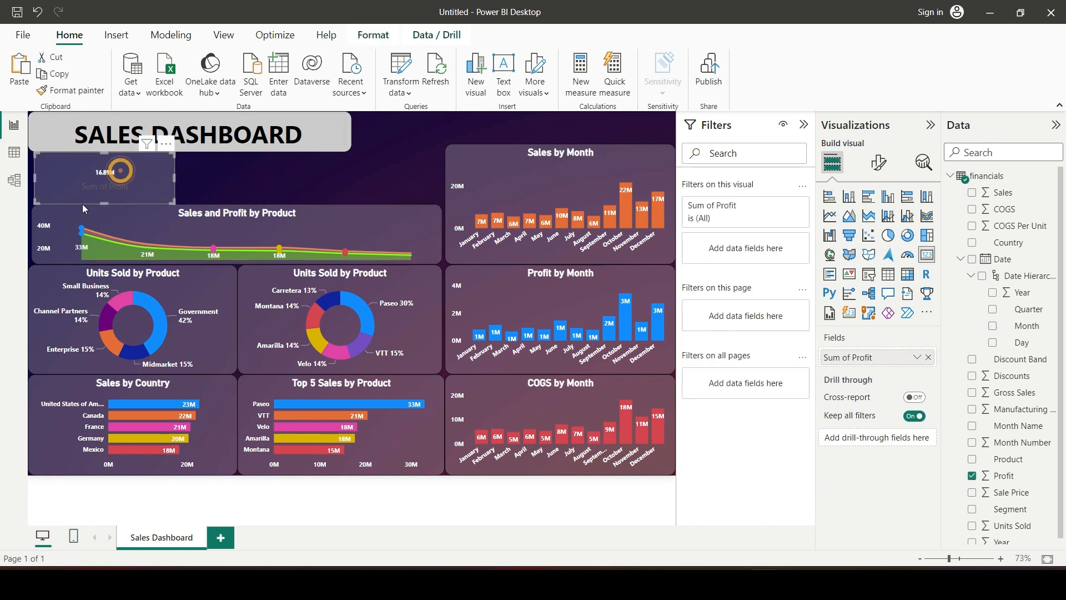
Step: Set the Profit card's callout value to font size 30 with 0 decimal places
{"action": "left_click", "coordinate": [878, 162]}
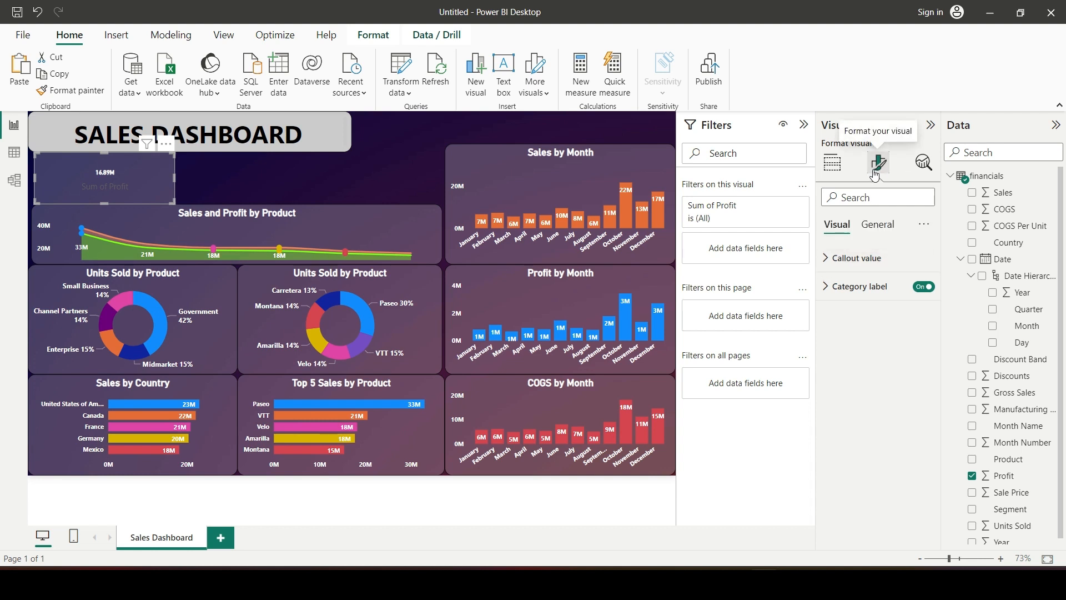
{"action": "left_click", "coordinate": [829, 259]}
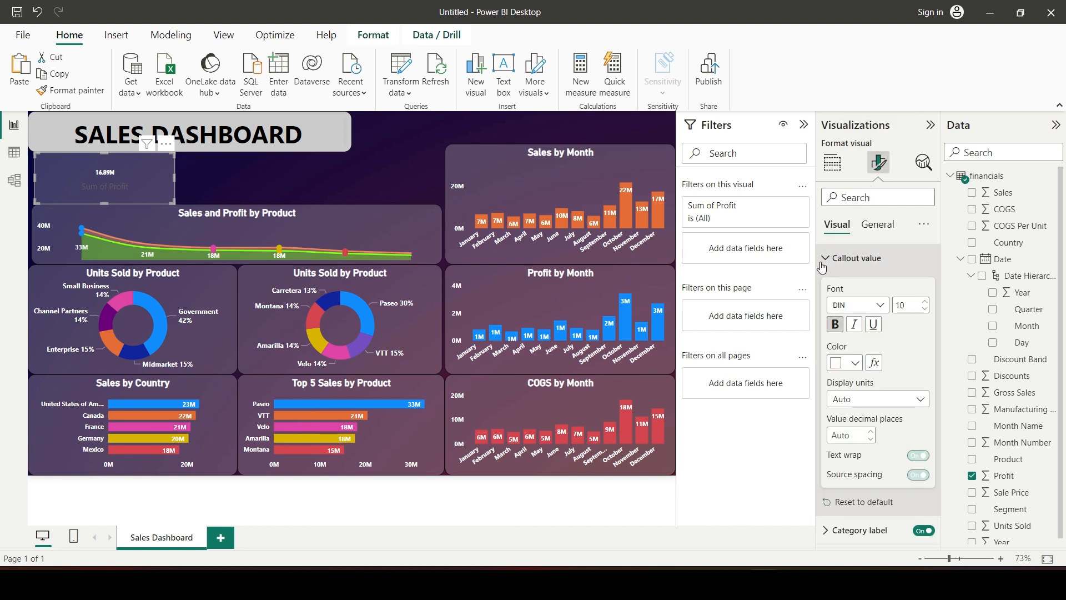
{"action": "left_click", "coordinate": [859, 364]}
{"action": "left_click", "coordinate": [841, 145]}
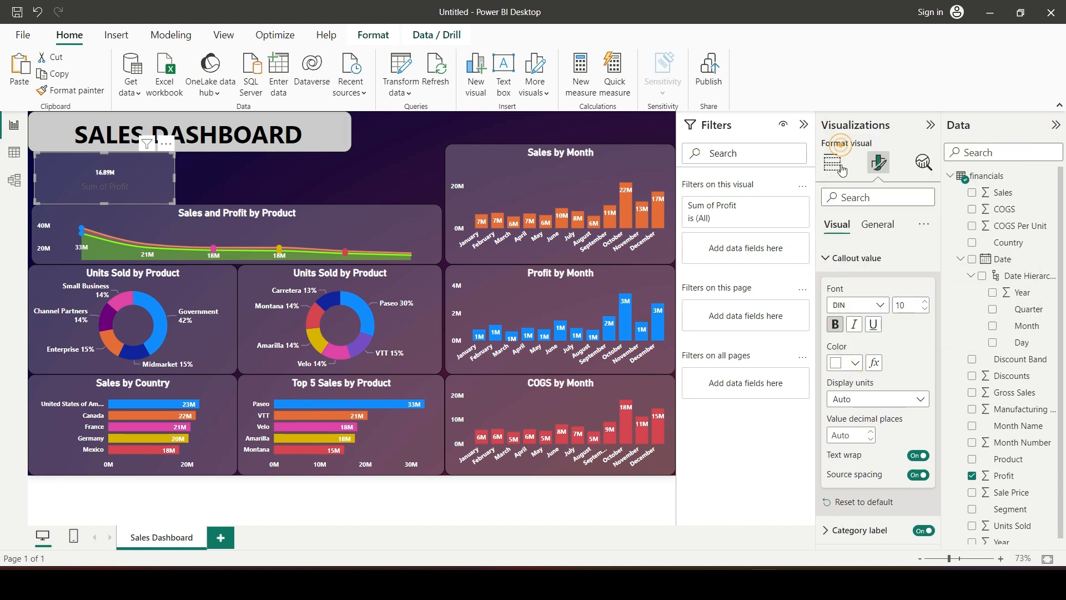
{"action": "left_click", "coordinate": [928, 303]}
{"action": "left_click", "coordinate": [928, 303]}
{"action": "left_click", "coordinate": [928, 303]}
{"action": "left_click", "coordinate": [928, 303]}
{"action": "left_click", "coordinate": [926, 305]}
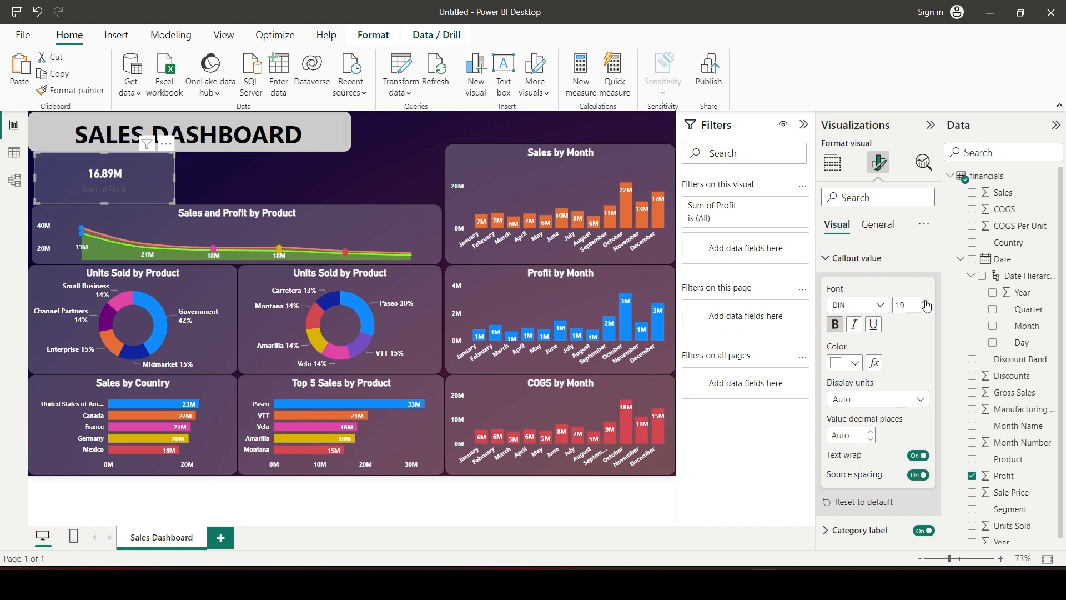
{"action": "left_click", "coordinate": [925, 304]}
{"action": "left_click", "coordinate": [926, 303]}
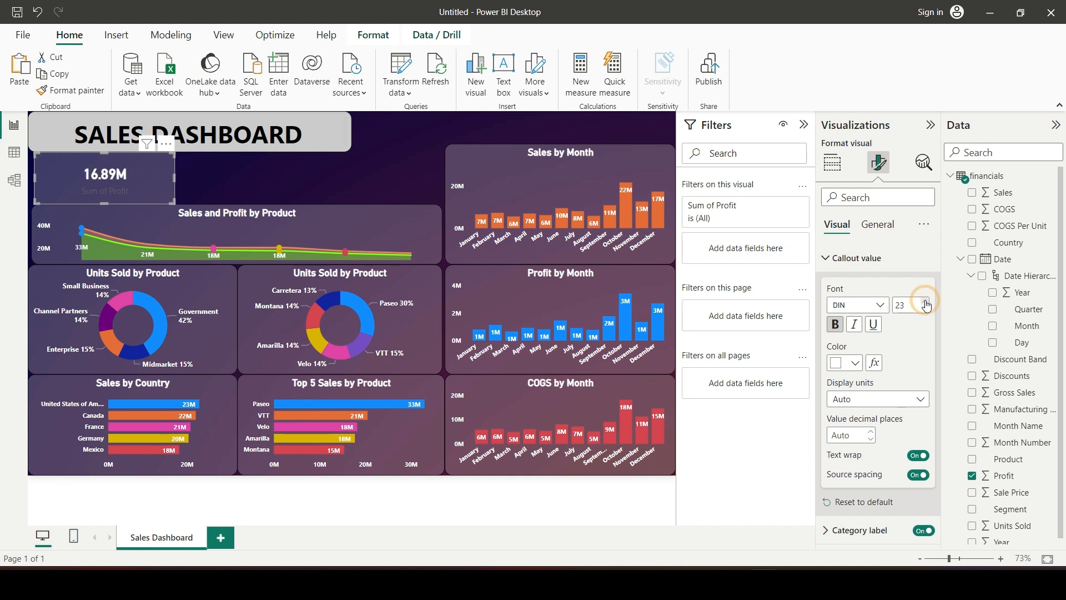
{"action": "left_click", "coordinate": [925, 304]}
{"action": "left_click", "coordinate": [926, 303]}
{"action": "left_click", "coordinate": [925, 303]}
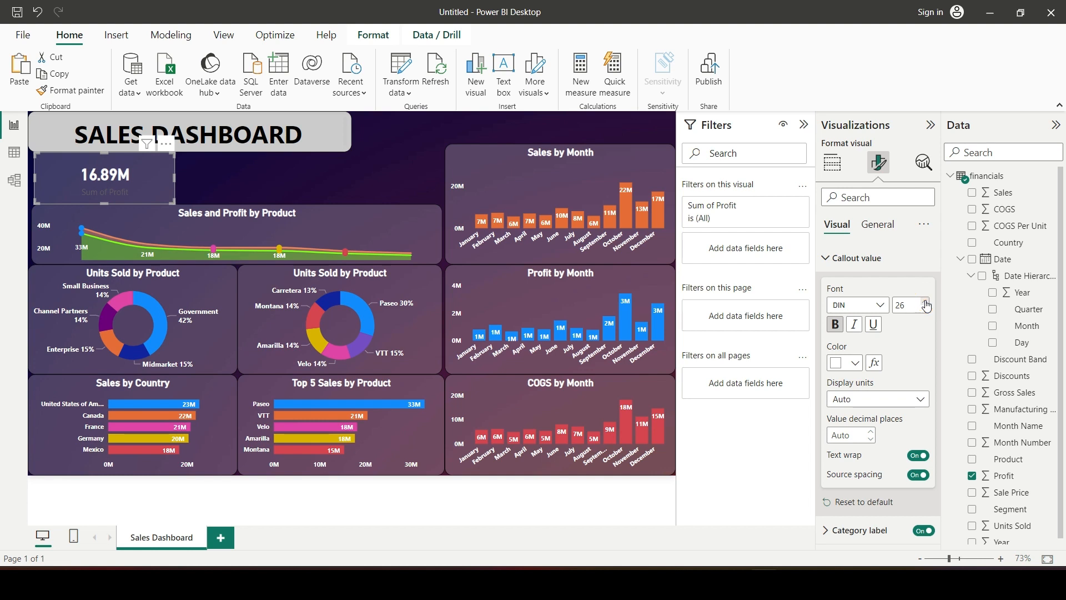
{"action": "left_click", "coordinate": [926, 303]}
{"action": "left_click", "coordinate": [926, 303]}
{"action": "left_click", "coordinate": [926, 303]}
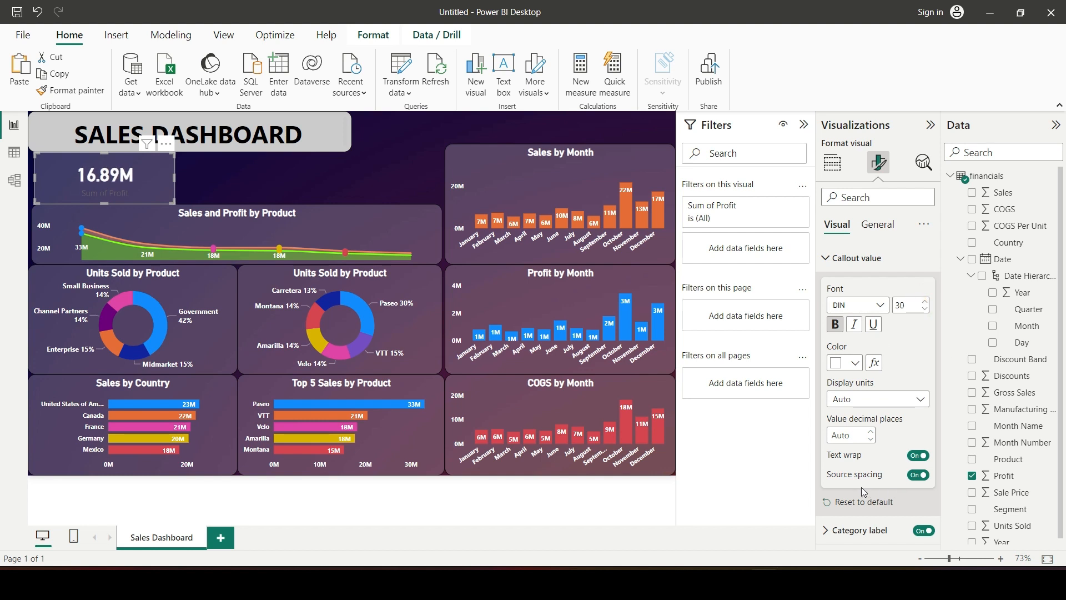
{"action": "left_click", "coordinate": [871, 439]}
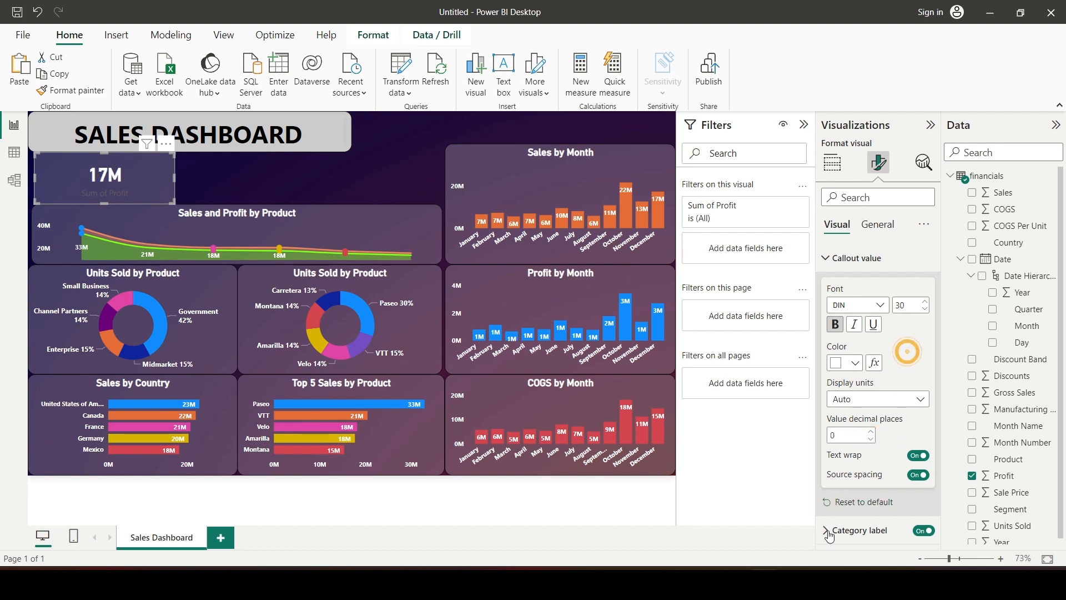
Step: Turn off the Profit card's category label
{"action": "left_click", "coordinate": [824, 257]}
{"action": "left_click", "coordinate": [825, 286]}
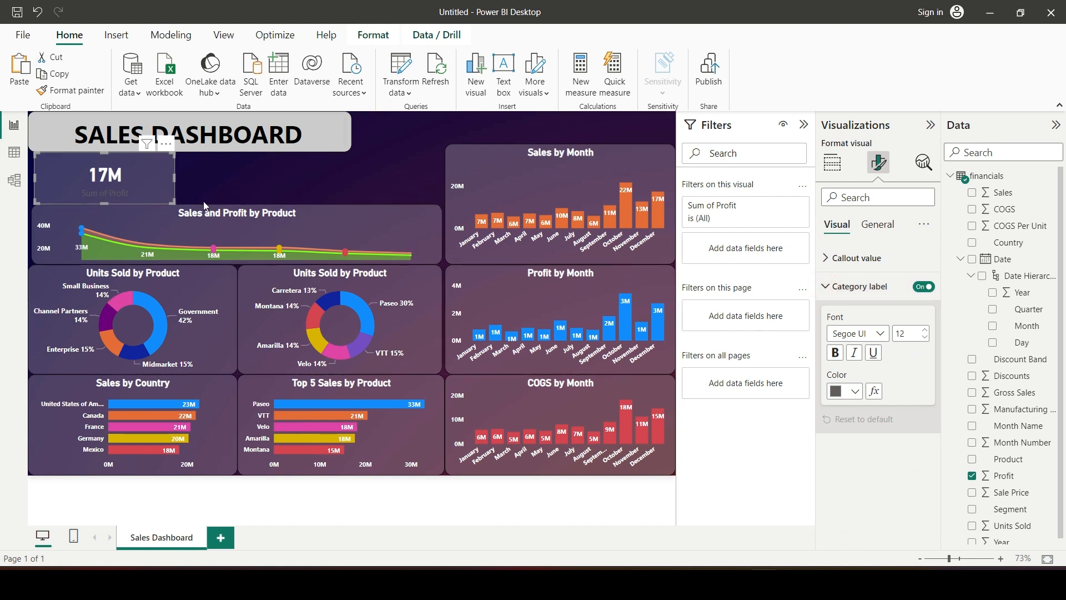
{"action": "left_click", "coordinate": [921, 286]}
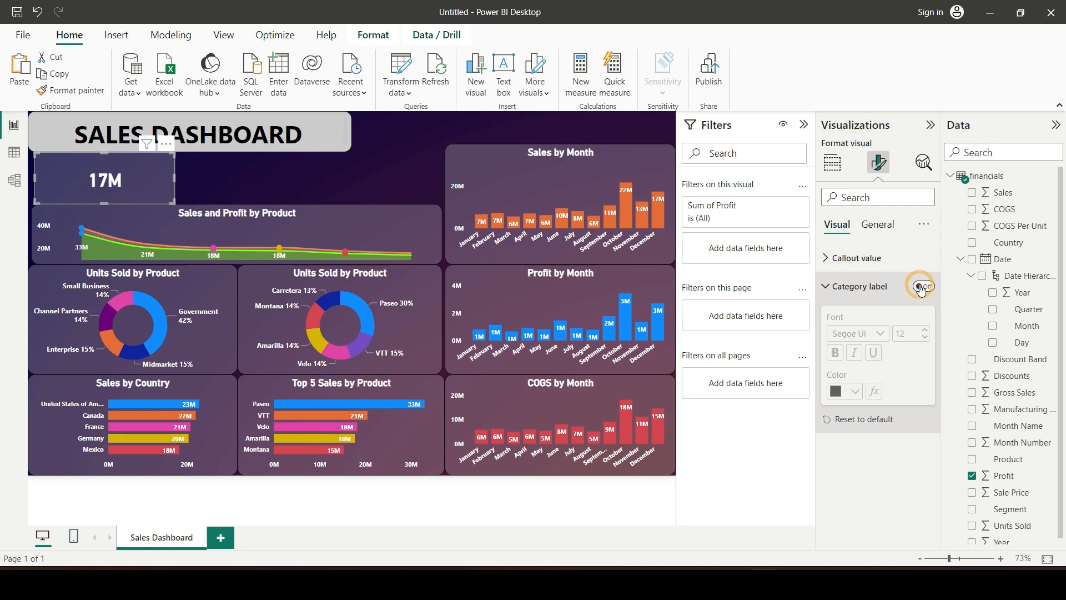
Step: Turn on the card's title and set its text to "Profit"
{"action": "left_click", "coordinate": [873, 230]}
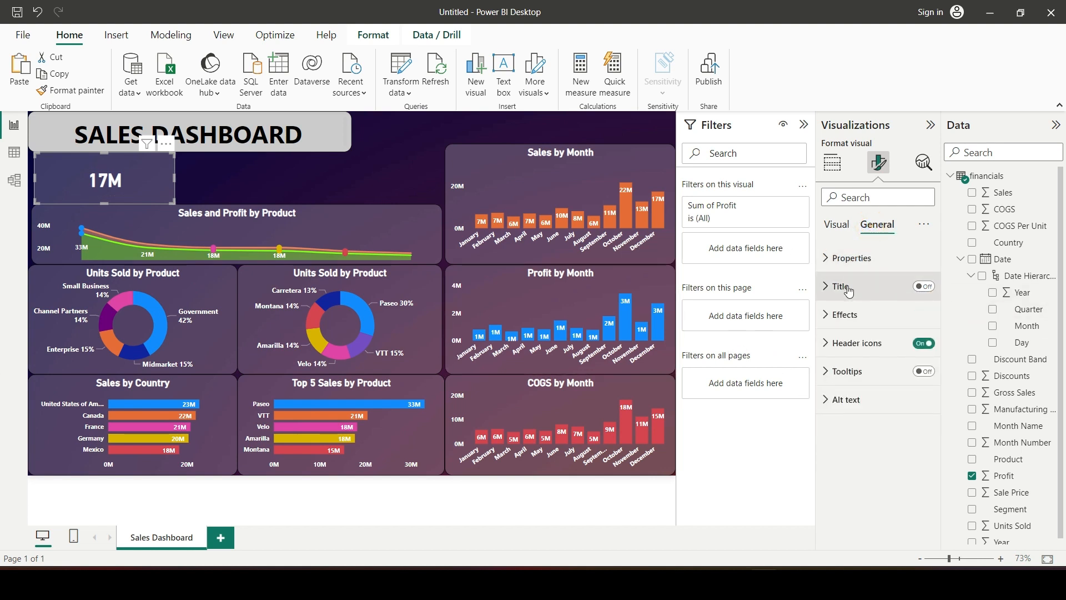
{"action": "left_click", "coordinate": [923, 286]}
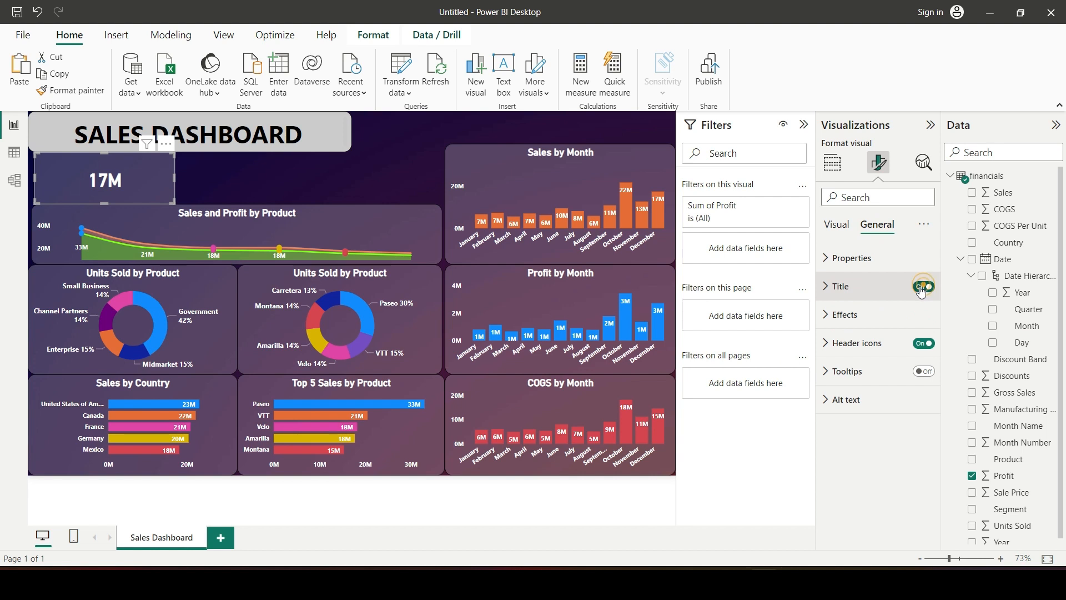
{"action": "left_click", "coordinate": [828, 289]}
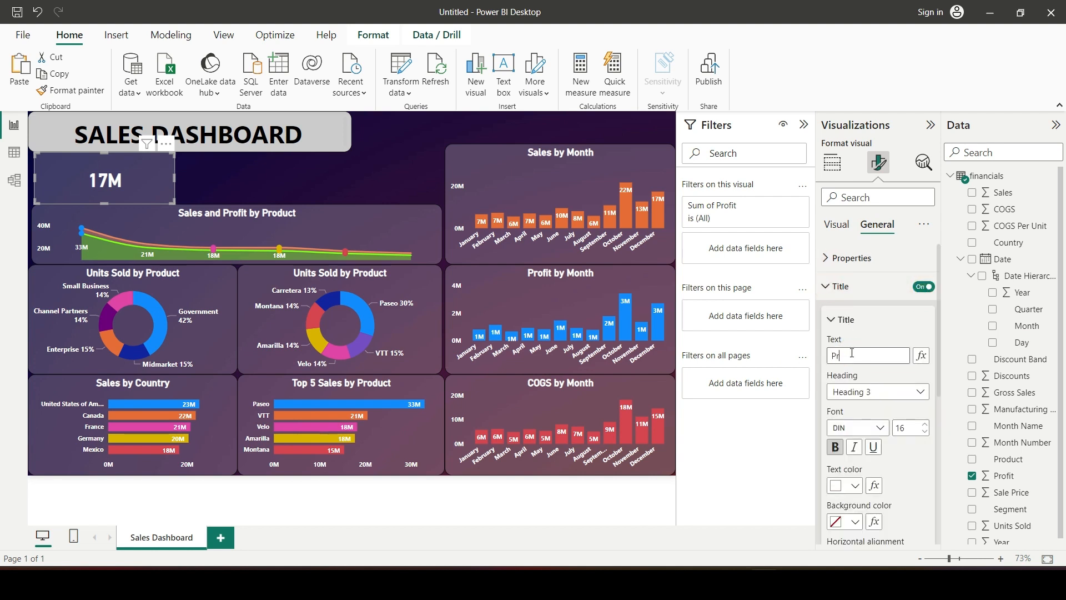
{"action": "left_click", "coordinate": [374, 176]}
{"action": "left_click", "coordinate": [158, 175]}
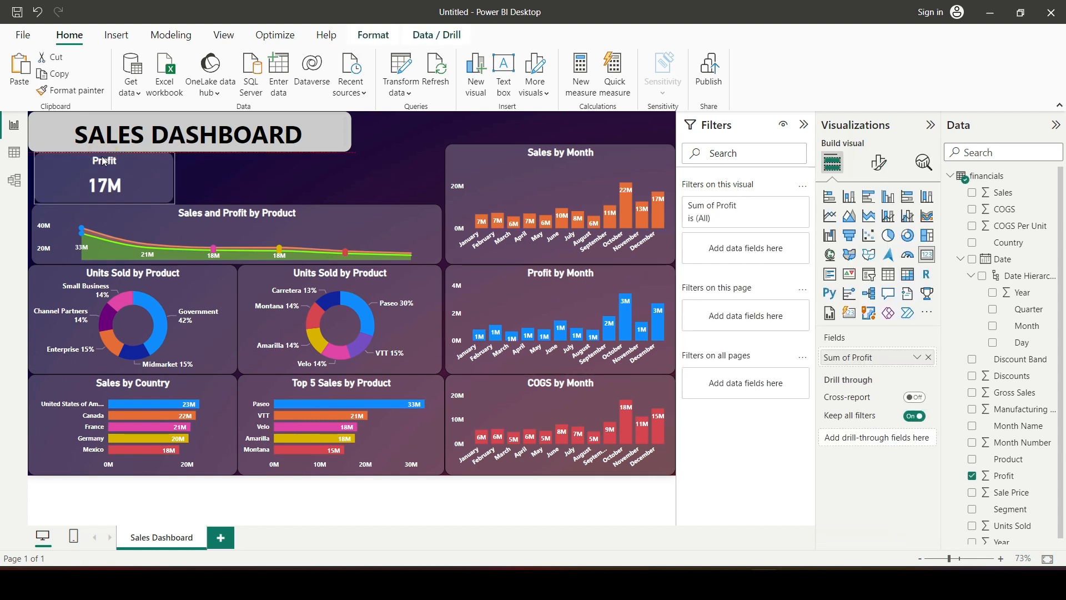
Step: Narrow the Profit card, align its left edge with the Sales and Profit by Product chart, and compare its placement with the reference PDF
{"action": "left_click_drag", "start_coordinate": [174, 178], "coordinate": [118, 178]}
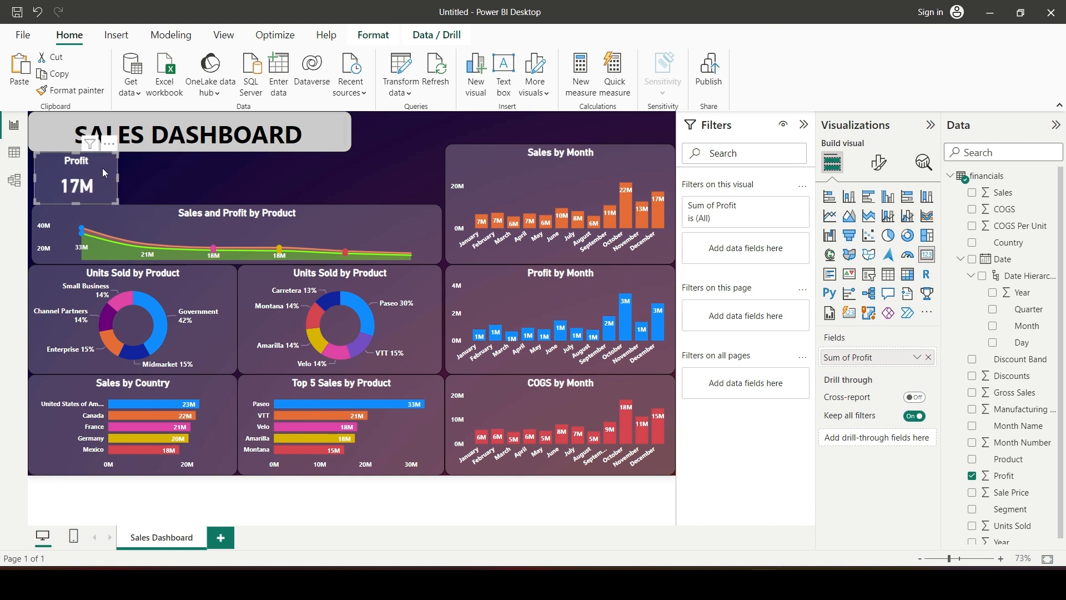
{"action": "left_click", "coordinate": [301, 192]}
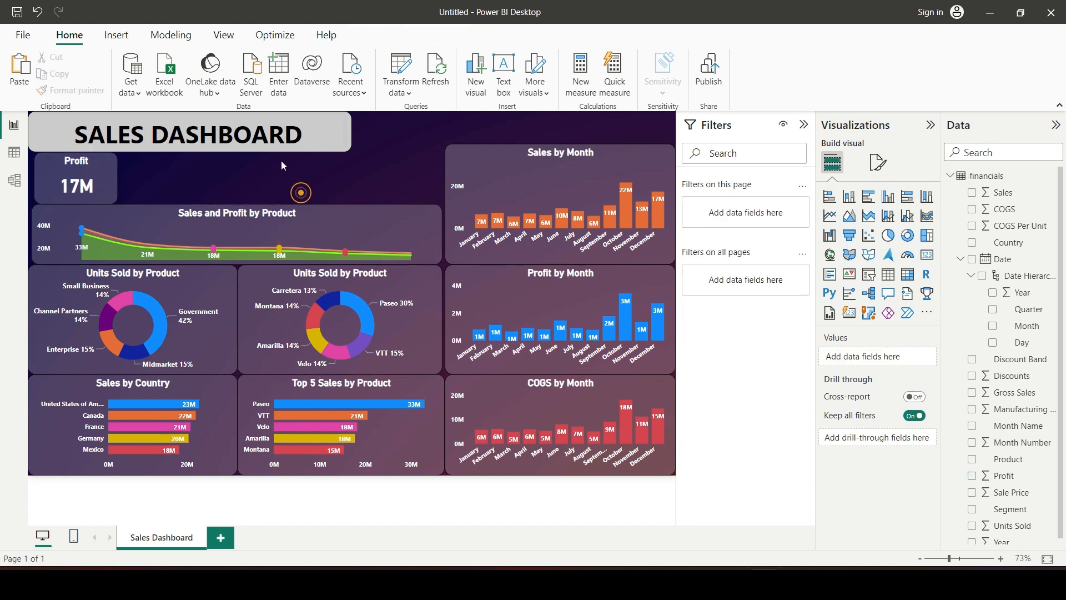
{"action": "left_click_drag", "start_coordinate": [97, 176], "coordinate": [82, 175]}
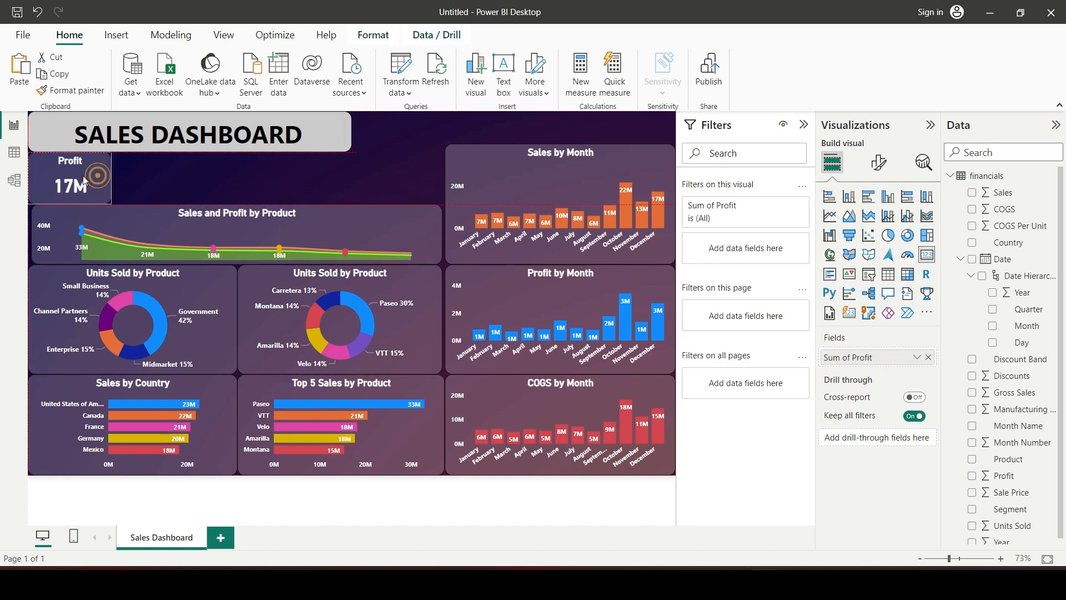
{"action": "left_click", "coordinate": [162, 179]}
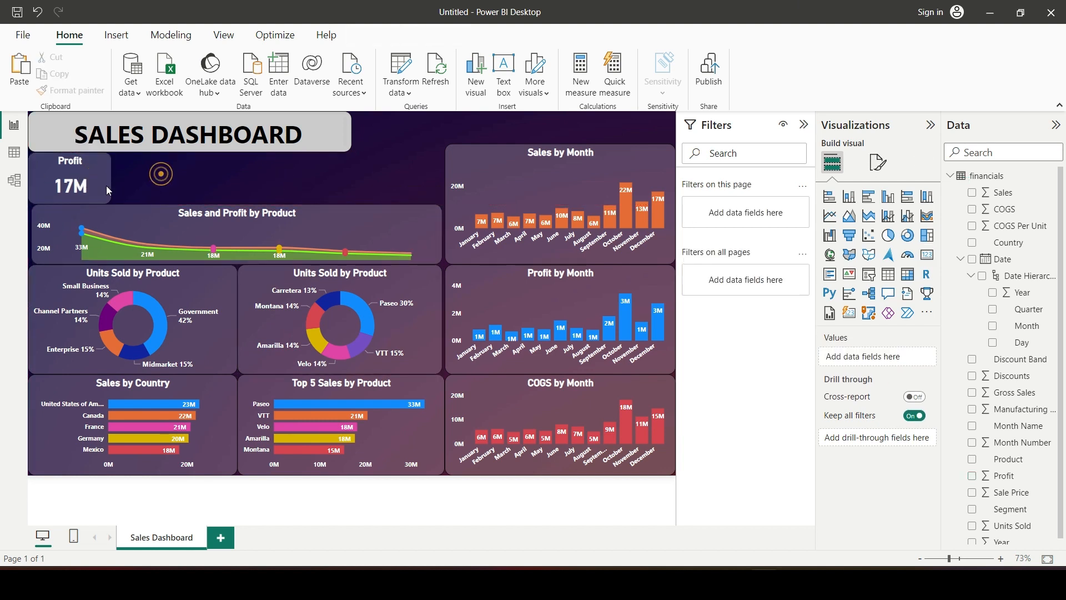
{"action": "left_click_drag", "start_coordinate": [102, 186], "coordinate": [105, 186]}
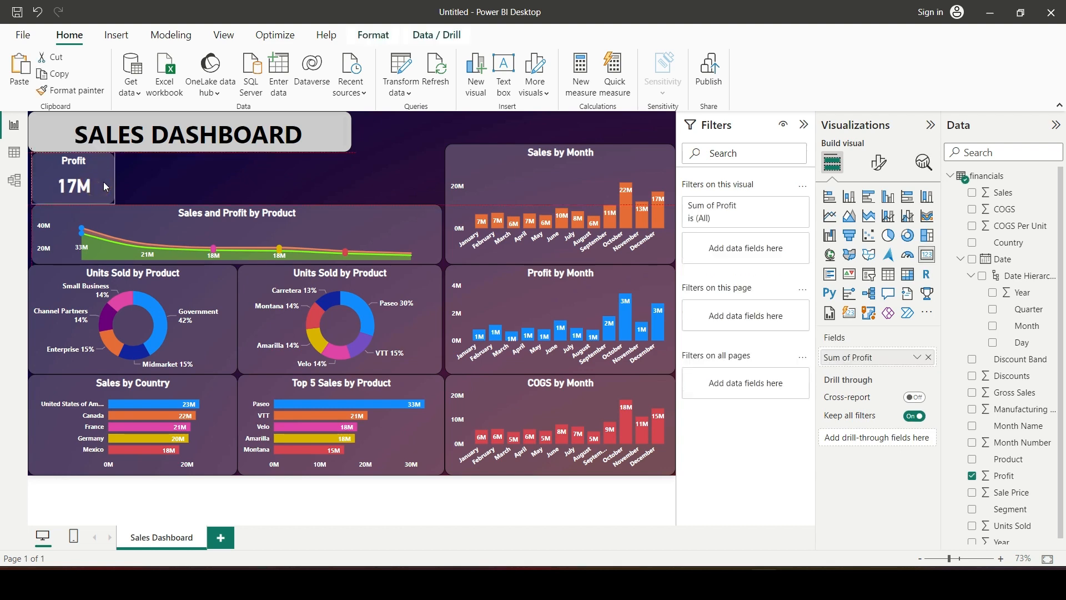
{"action": "left_click", "coordinate": [186, 180]}
{"action": "key", "text": "alt+Tab"}
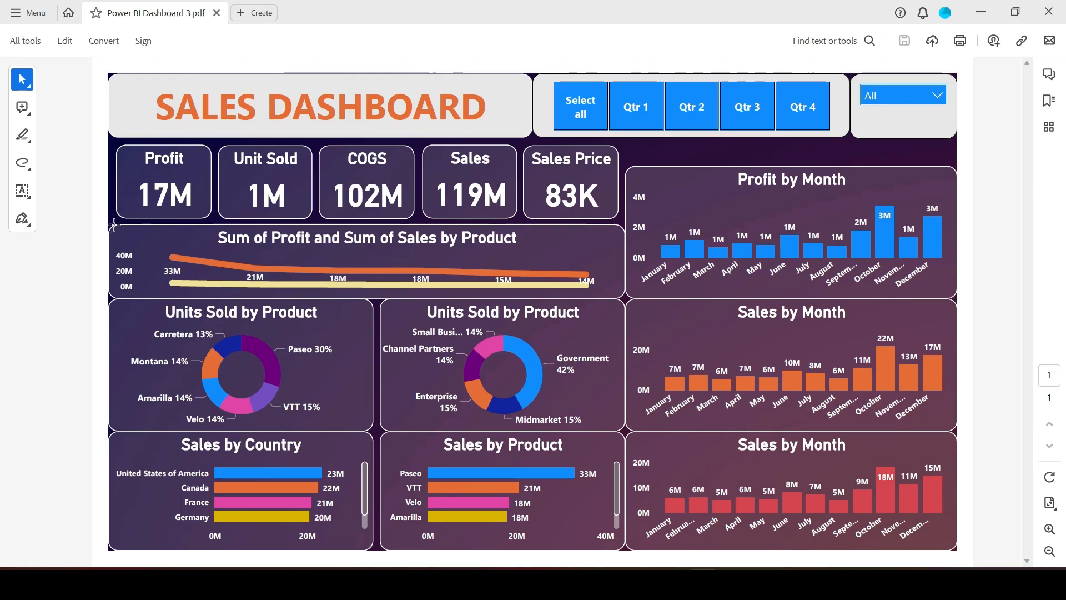
{"action": "key", "text": "alt+Tab"}
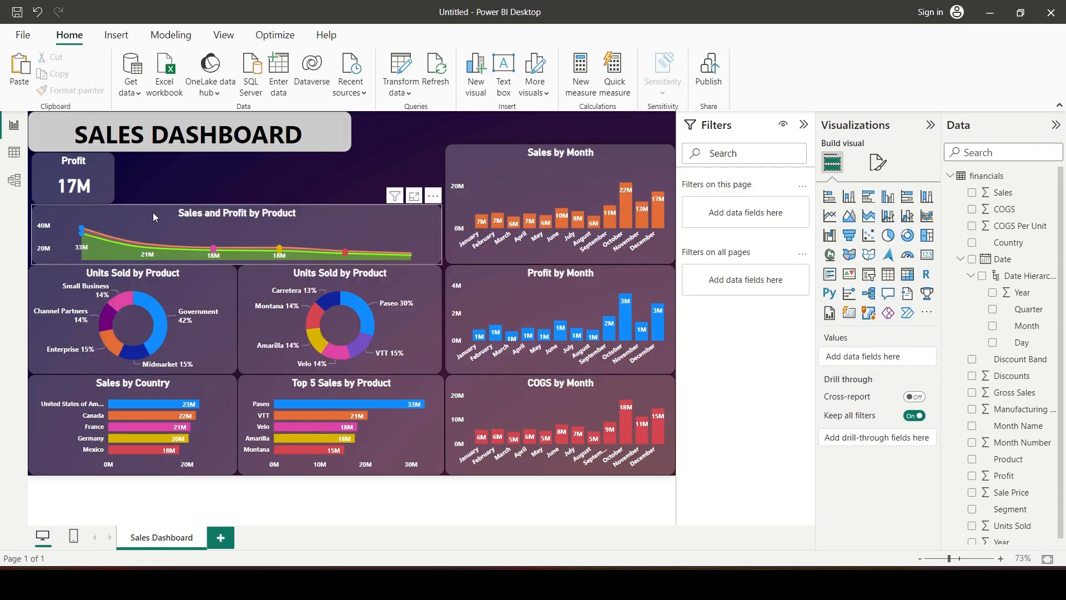
Step: Place a copy of the Profit card directly beside the original and replace its field with Units Sold
{"action": "key", "text": "alt+Tab"}
{"action": "key", "text": "alt+Tab"}
{"action": "left_click", "coordinate": [108, 186]}
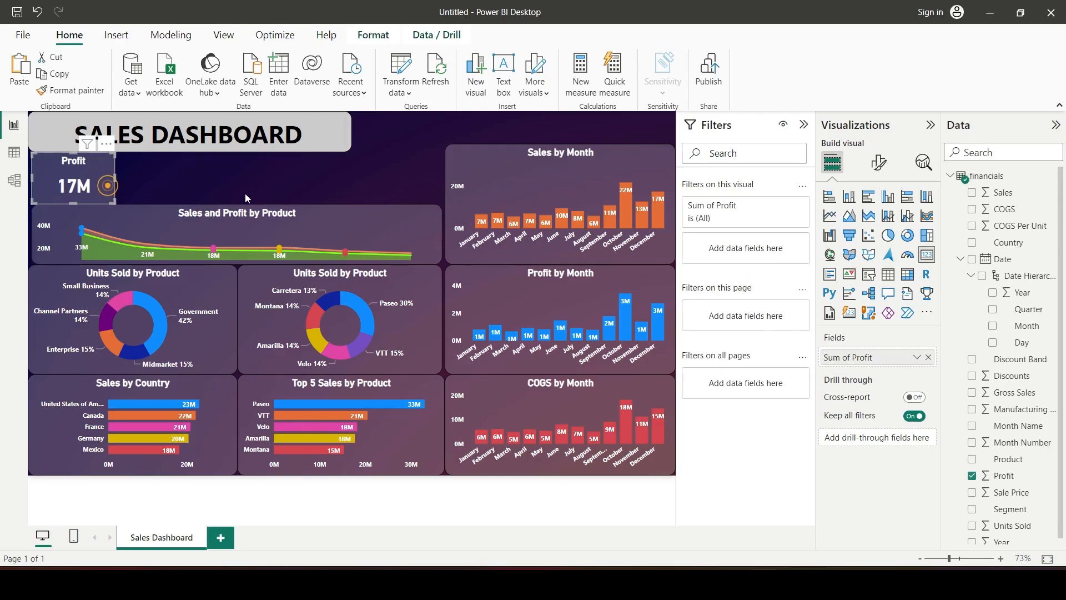
{"action": "key", "text": "ctrl+v"}
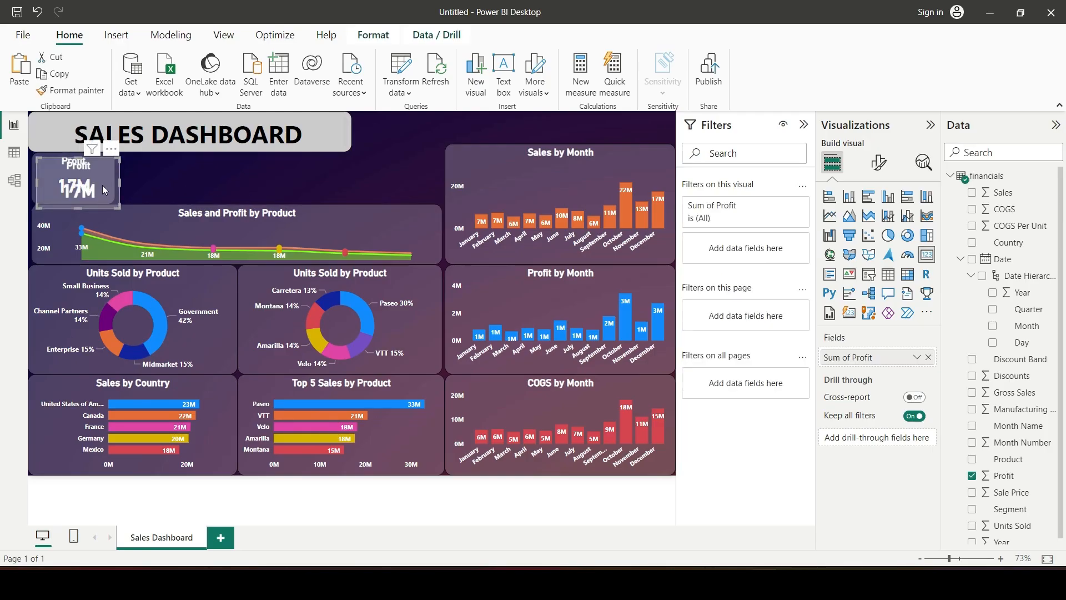
{"action": "left_click_drag", "start_coordinate": [102, 185], "coordinate": [189, 178]}
{"action": "left_click", "coordinate": [231, 177]}
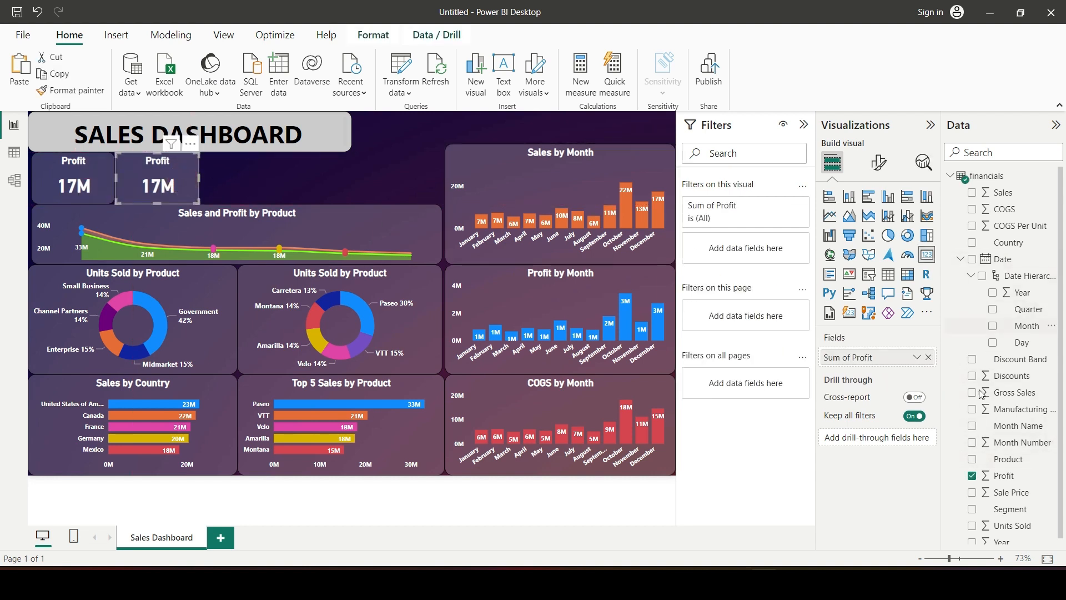
{"action": "left_click", "coordinate": [971, 476]}
{"action": "left_click", "coordinate": [972, 525]}
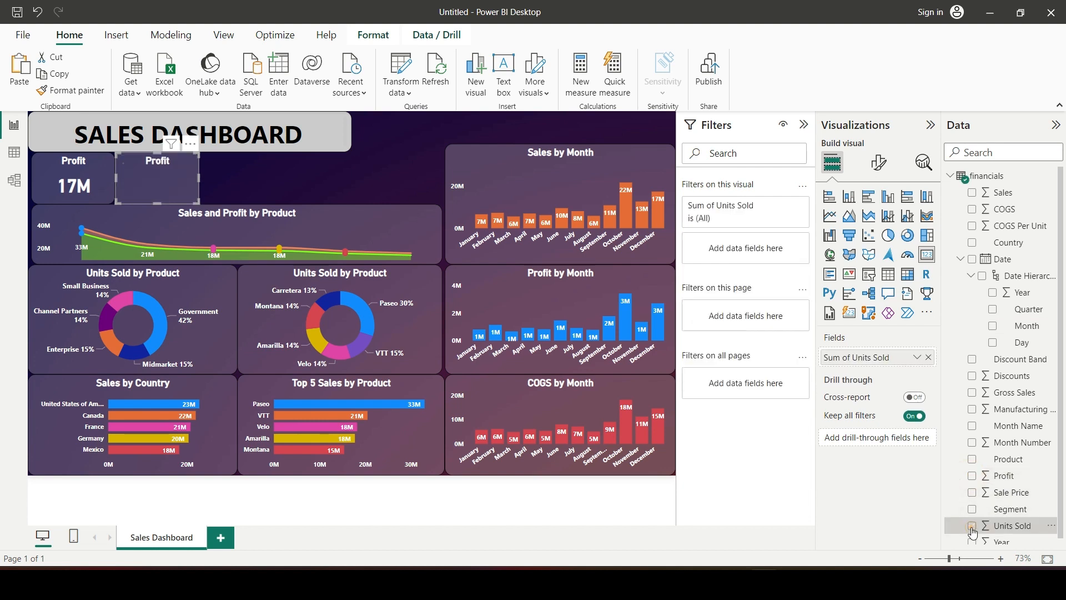
Step: Change the title text of the second KPI card to "Unit Sold"
{"action": "left_click", "coordinate": [878, 167]}
{"action": "left_click", "coordinate": [877, 224]}
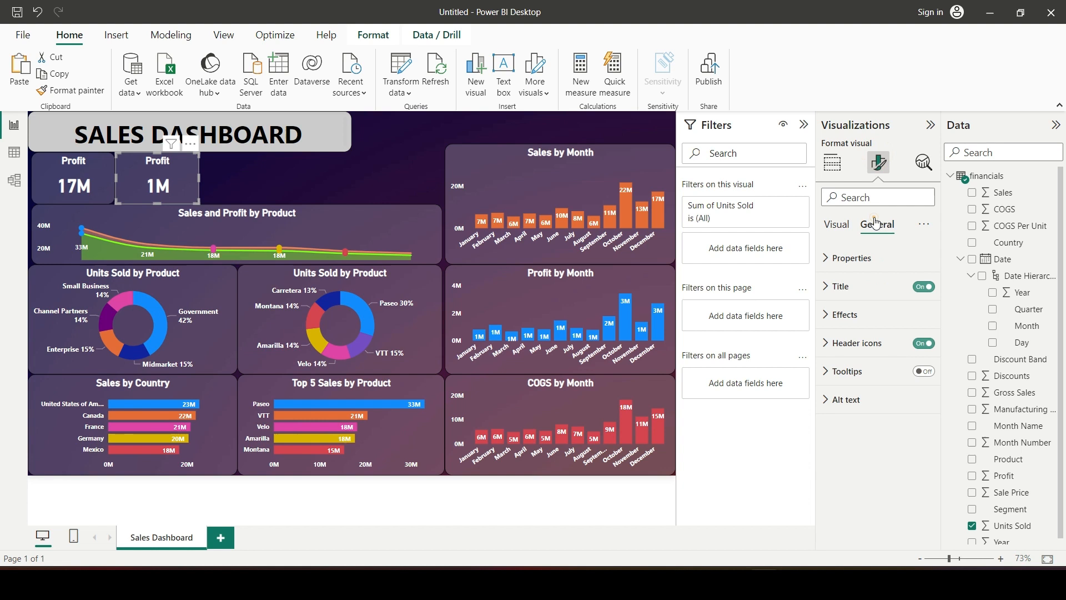
{"action": "left_click", "coordinate": [834, 259]}
{"action": "left_click", "coordinate": [835, 259]}
{"action": "left_click", "coordinate": [840, 286]}
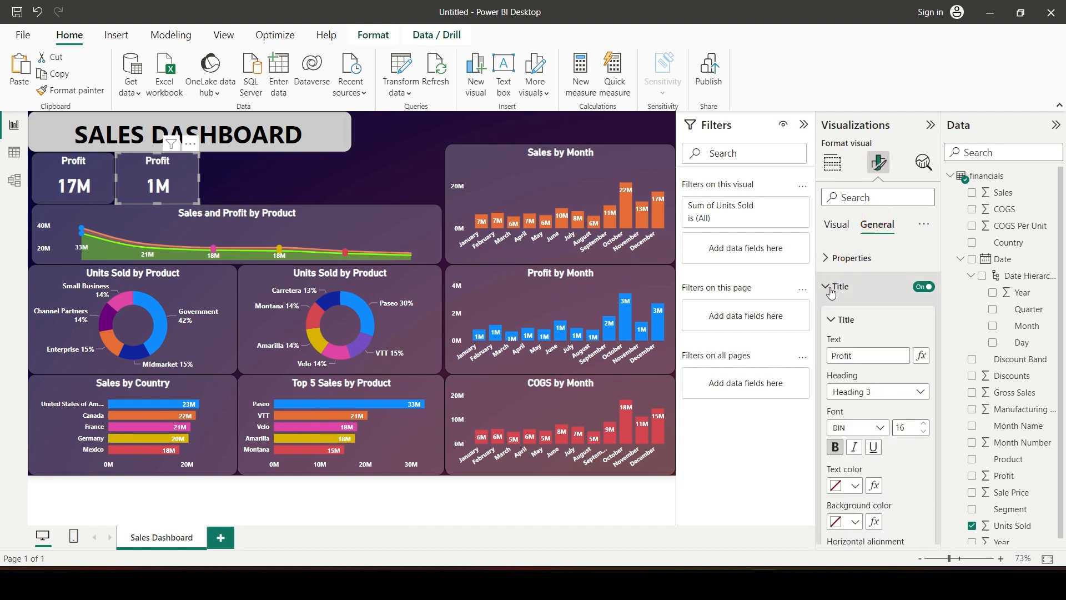
{"action": "left_click", "coordinate": [870, 355]}
{"action": "type", "text": "U"}
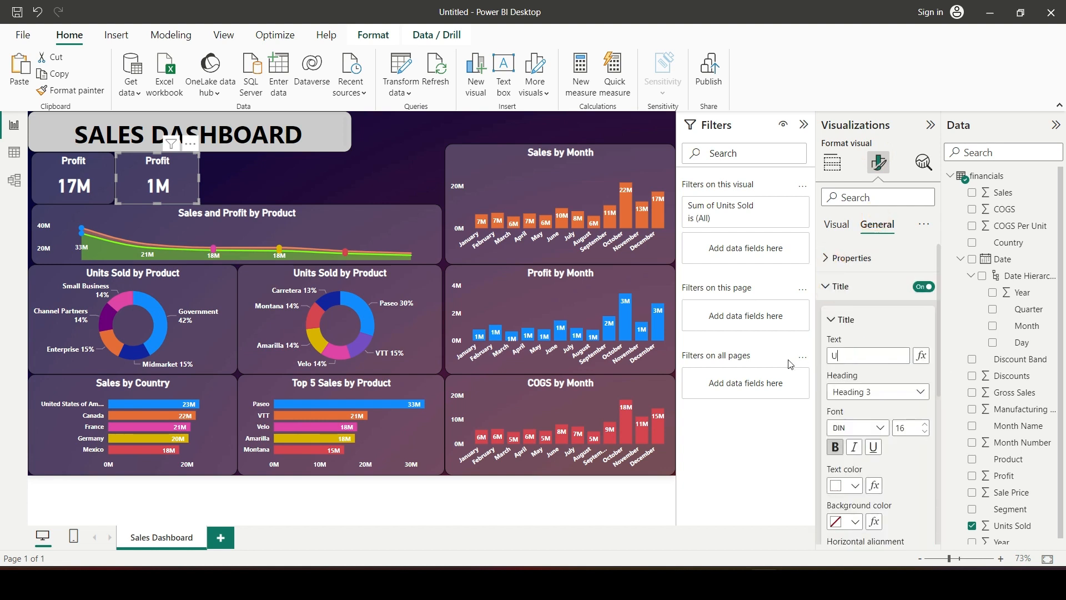
{"action": "type", "text": "nit Sold"}
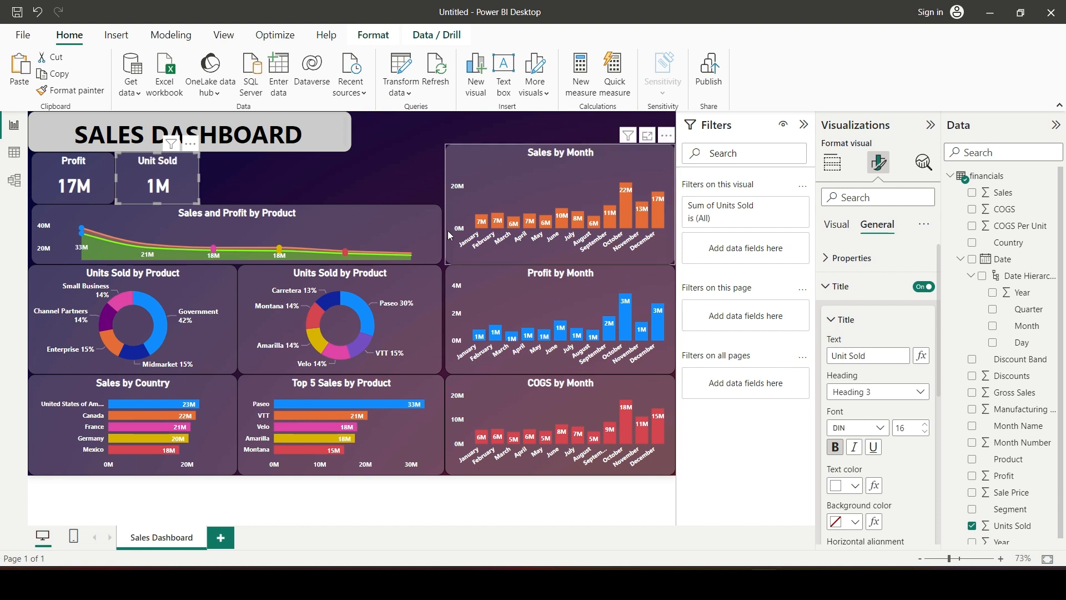
{"action": "left_click", "coordinate": [322, 162]}
Step: Place a copy of the Unit Sold card directly after it and replace its field with COGS
{"action": "left_click", "coordinate": [187, 193]}
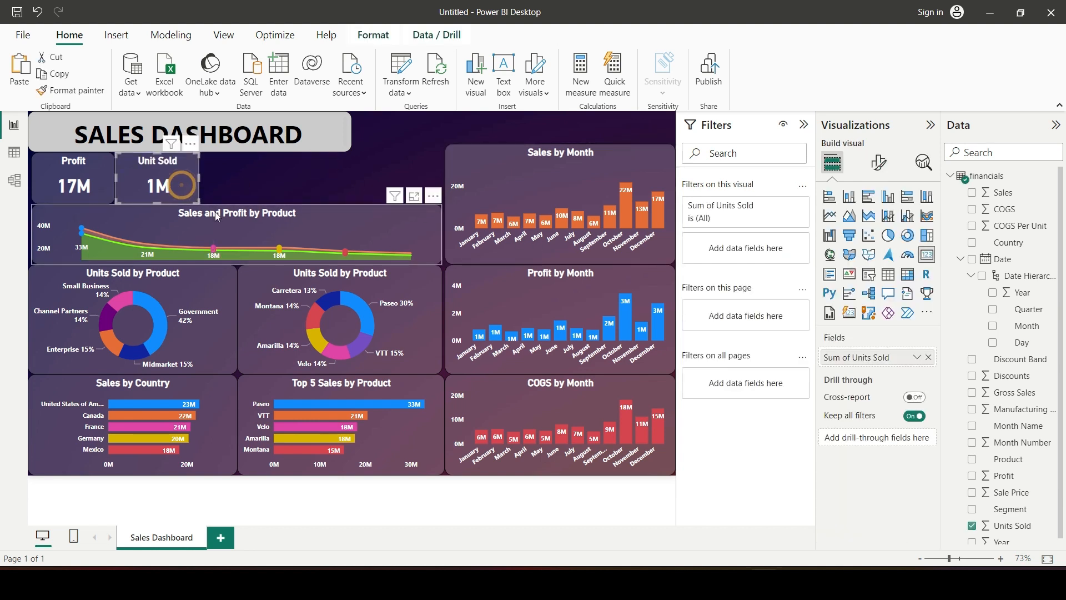
{"action": "left_click_drag", "start_coordinate": [188, 193], "coordinate": [259, 176]}
{"action": "left_click", "coordinate": [325, 174]}
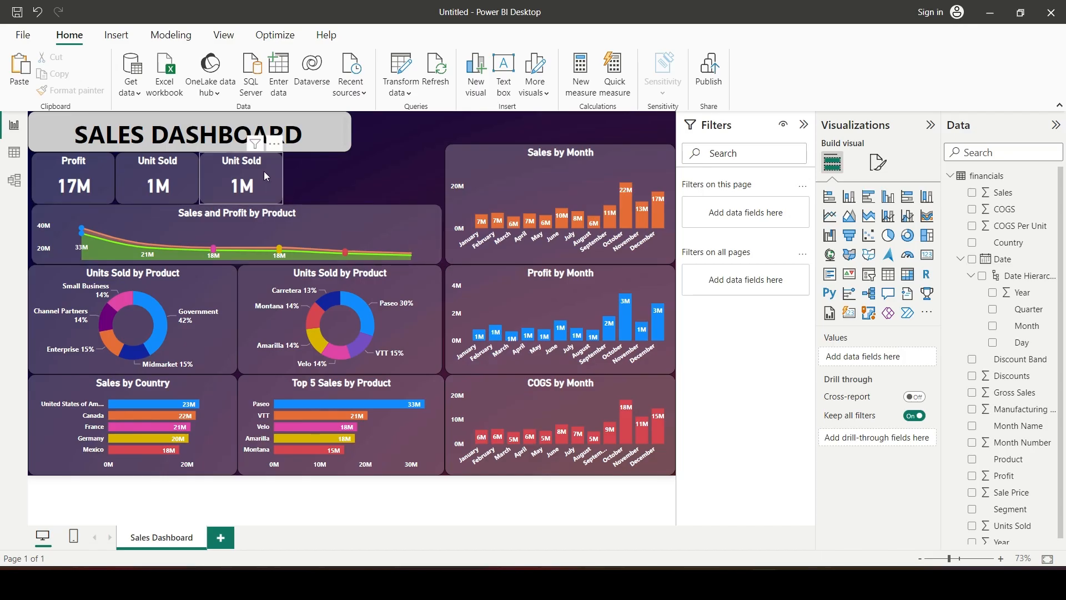
{"action": "left_click", "coordinate": [264, 173]}
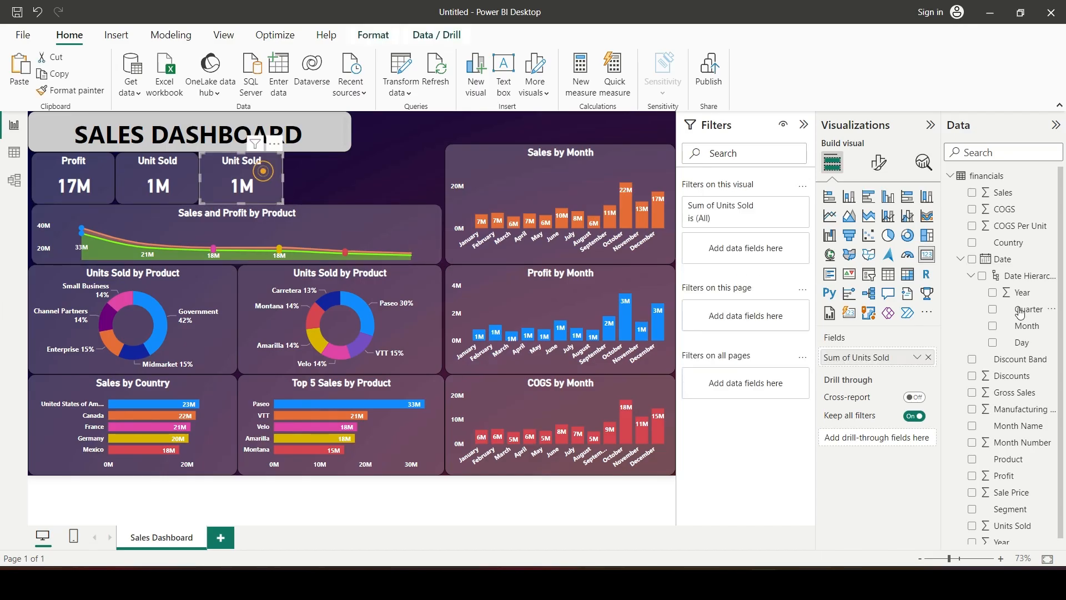
{"action": "left_click", "coordinate": [928, 357]}
{"action": "left_click", "coordinate": [971, 210]}
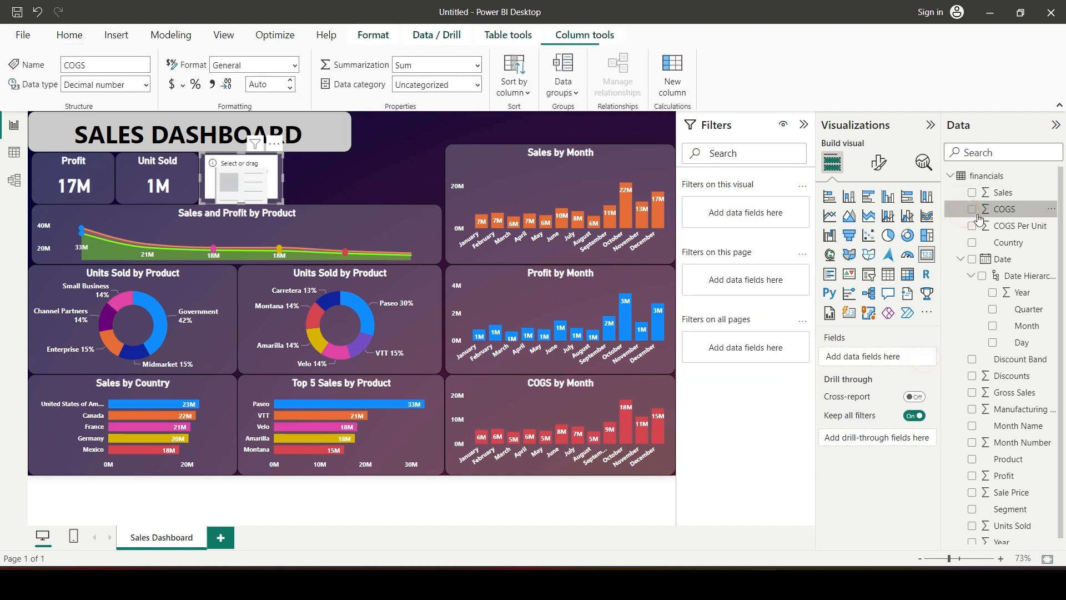
Step: Change the title text of the third KPI card to "COGS"
{"action": "left_click", "coordinate": [878, 162]}
{"action": "left_click", "coordinate": [876, 225]}
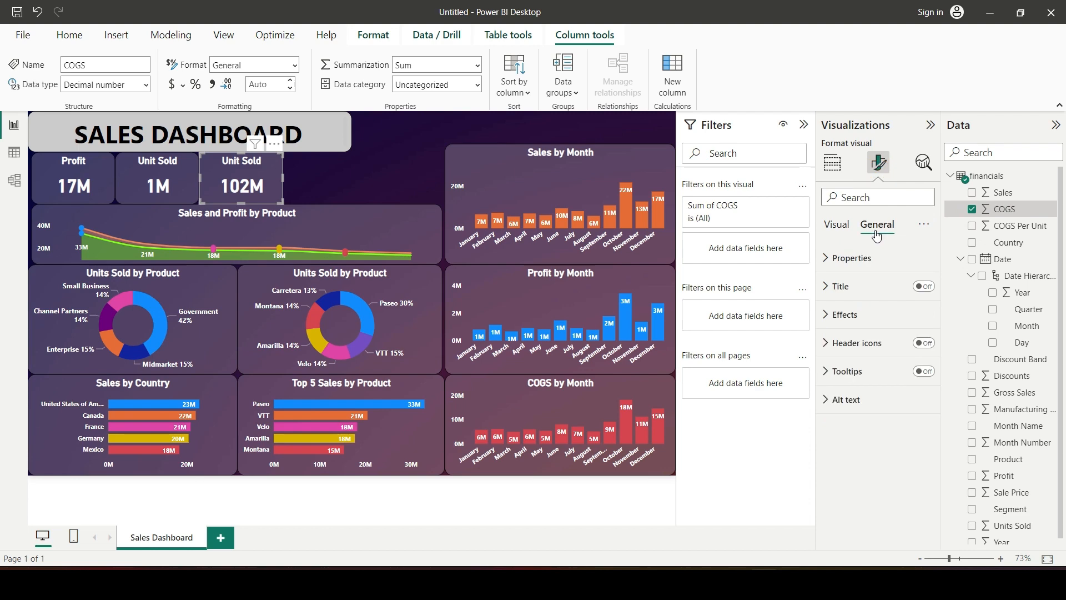
{"action": "left_click", "coordinate": [840, 286]}
{"action": "left_click", "coordinate": [878, 355]}
{"action": "type", "text": "COGS"}
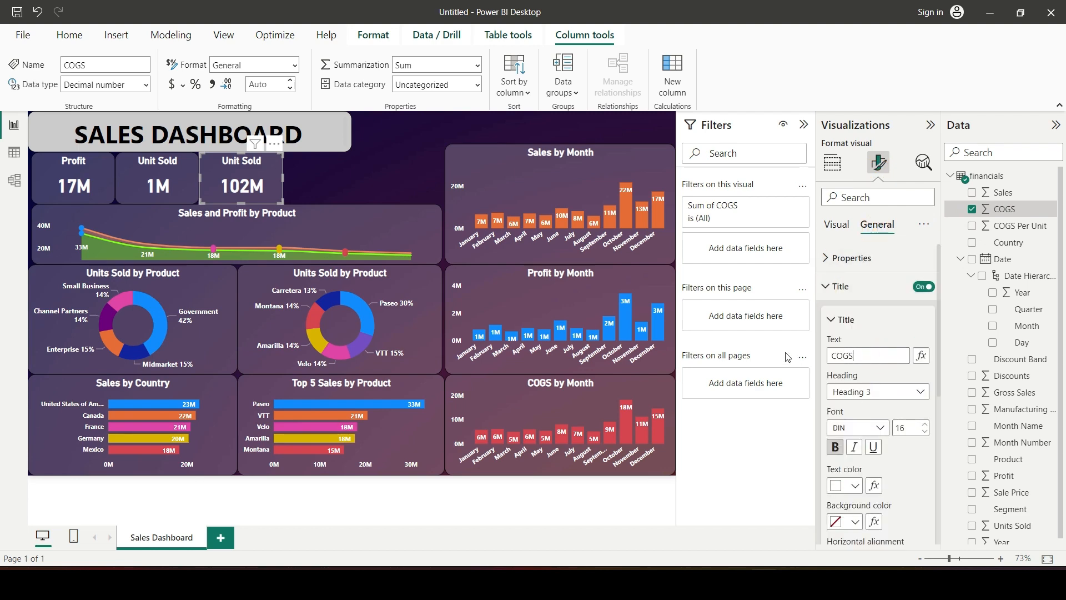
{"action": "left_click", "coordinate": [325, 179]}
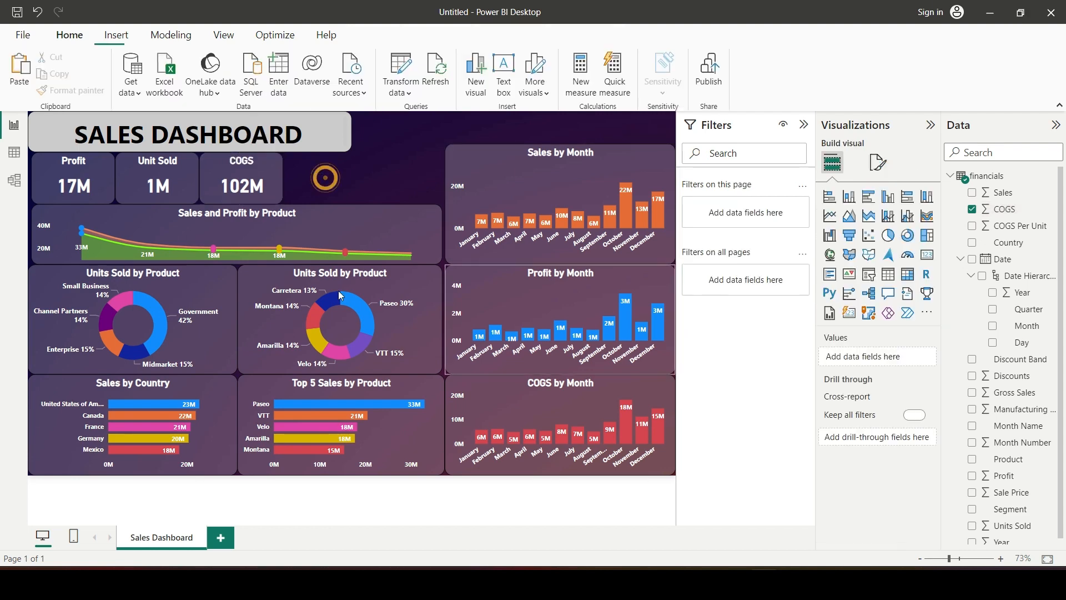
Step: Place a copy of the COGS card directly after it and replace its field with Sales
{"action": "left_click", "coordinate": [311, 204]}
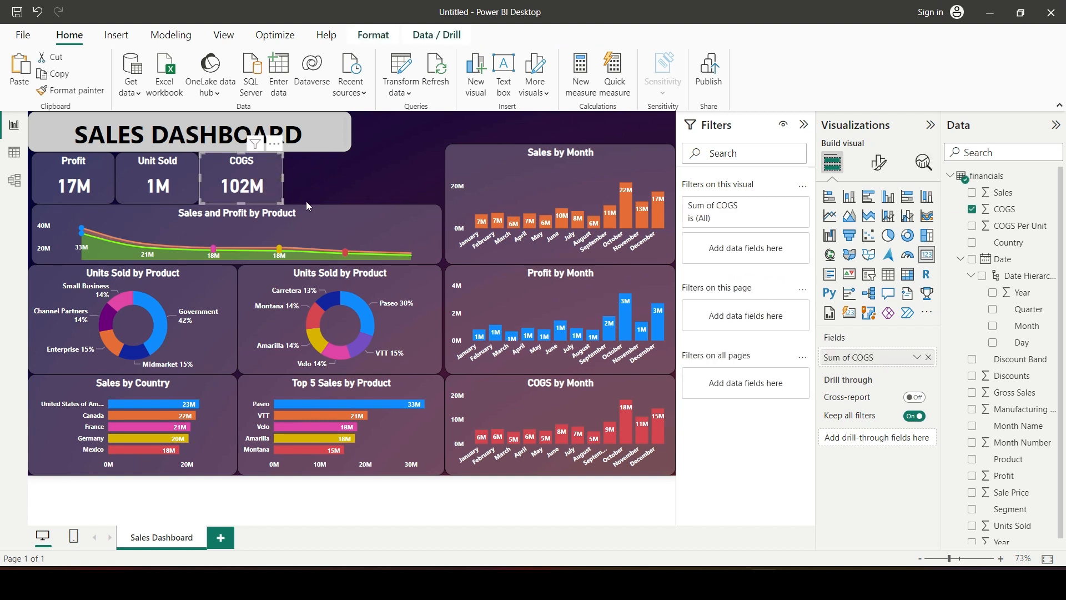
{"action": "key", "text": "ctrl+c"}
{"action": "key", "text": "ctrl+v"}
{"action": "left_click_drag", "start_coordinate": [272, 179], "coordinate": [352, 180]}
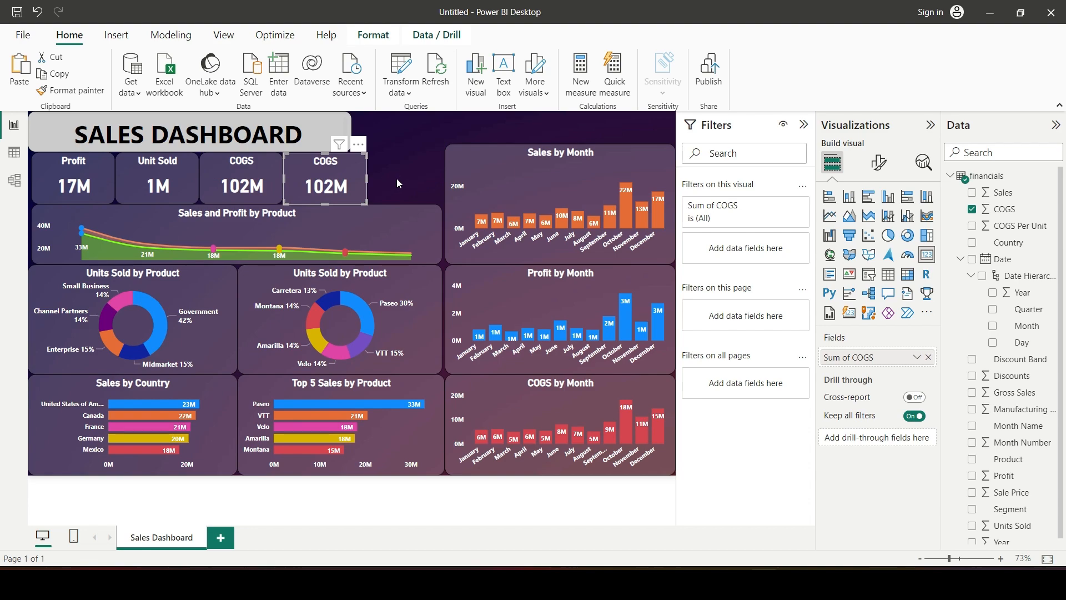
{"action": "left_click", "coordinate": [397, 179]}
{"action": "left_click", "coordinate": [357, 168]}
{"action": "left_click", "coordinate": [928, 358]}
{"action": "left_click", "coordinate": [973, 193]}
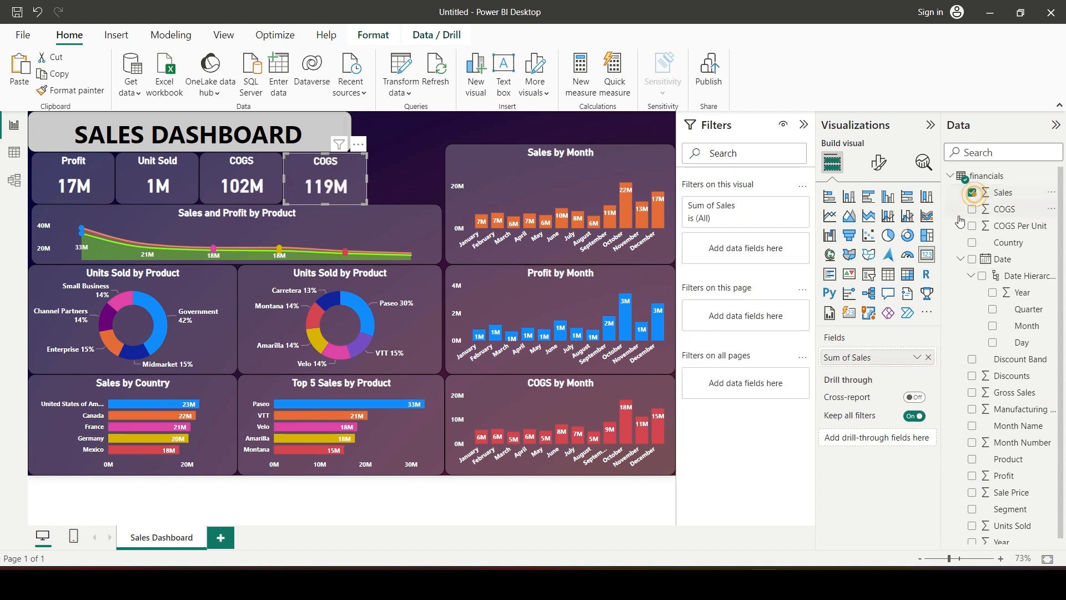
Step: Change the title text of the fourth KPI card to "Sales"
{"action": "left_click", "coordinate": [878, 162]}
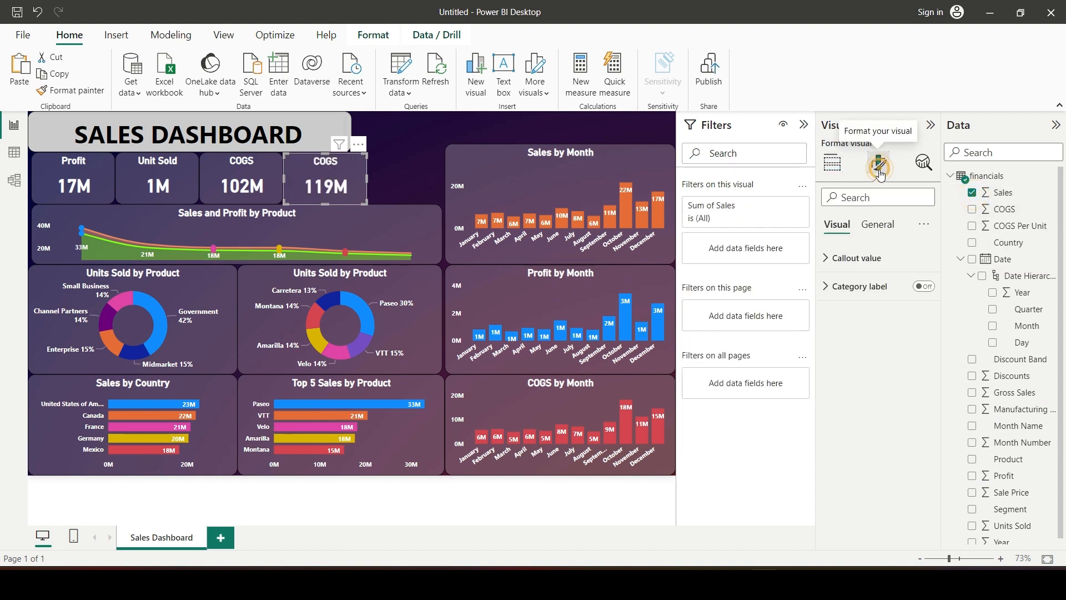
{"action": "left_click", "coordinate": [877, 224]}
{"action": "left_click", "coordinate": [833, 287]}
{"action": "left_click_drag", "start_coordinate": [855, 355], "coordinate": [837, 355]}
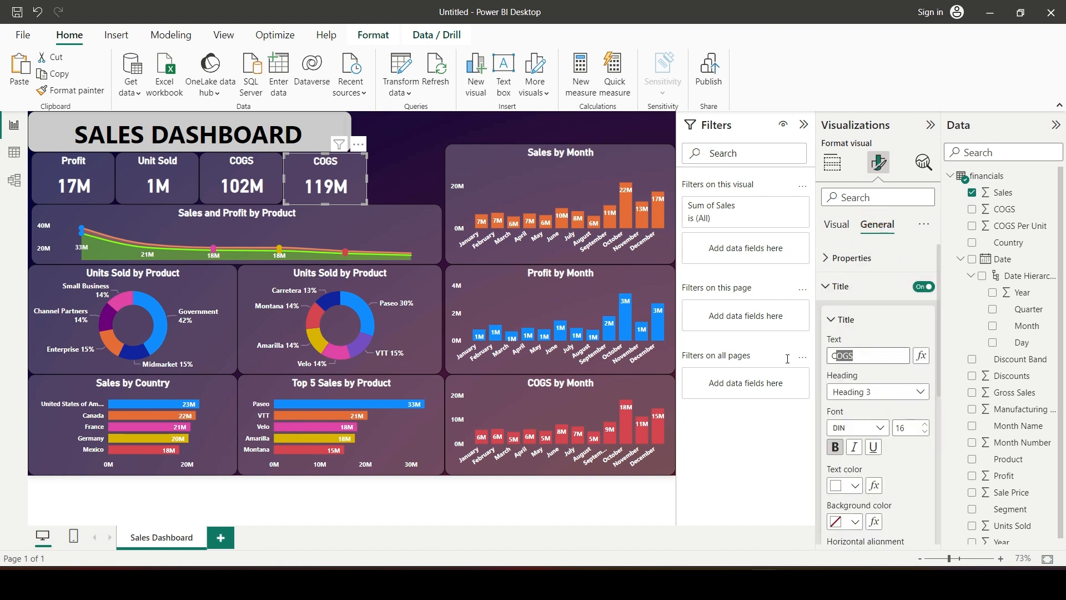
{"action": "double_click", "coordinate": [867, 355]}
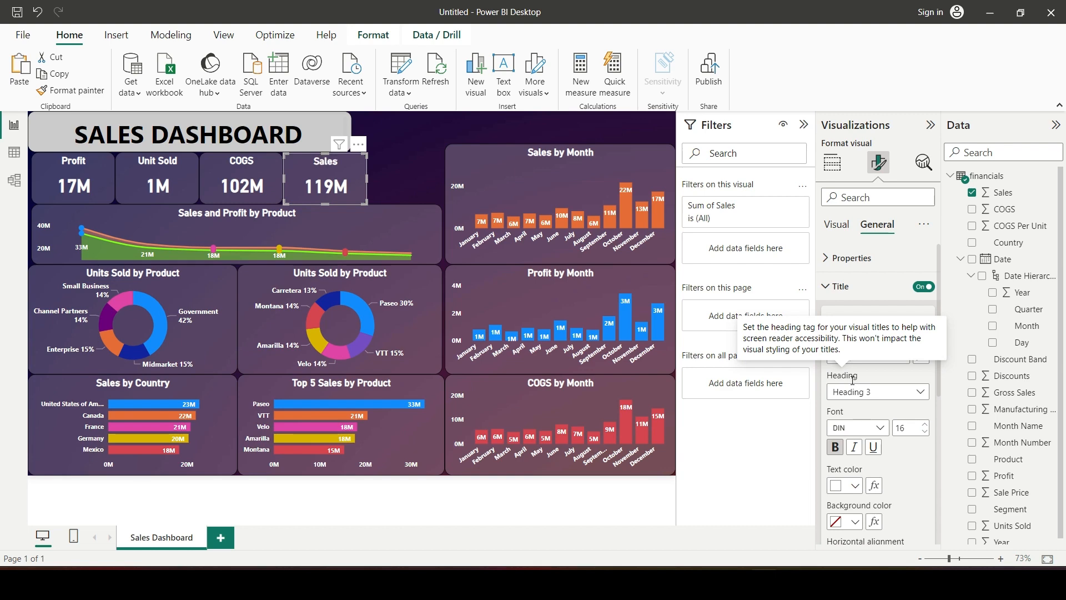
{"action": "left_click", "coordinate": [389, 174]}
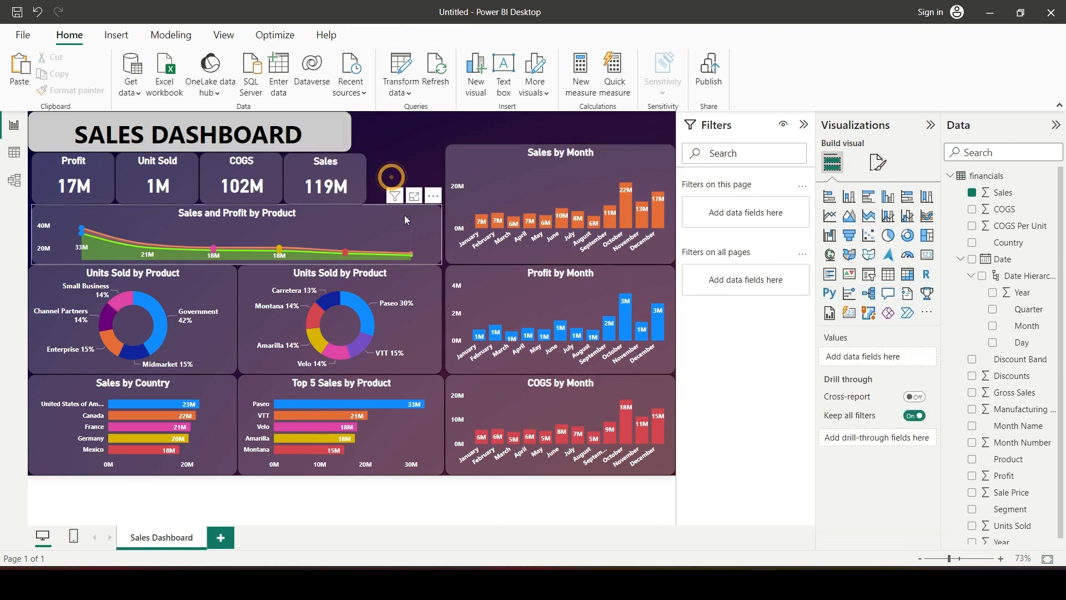
Step: Fit a narrower copy of the Sales card into the remaining gap of the KPI row and replace its field with Sale Price
{"action": "left_click", "coordinate": [352, 168]}
{"action": "left_click_drag", "start_coordinate": [342, 166], "coordinate": [440, 178]}
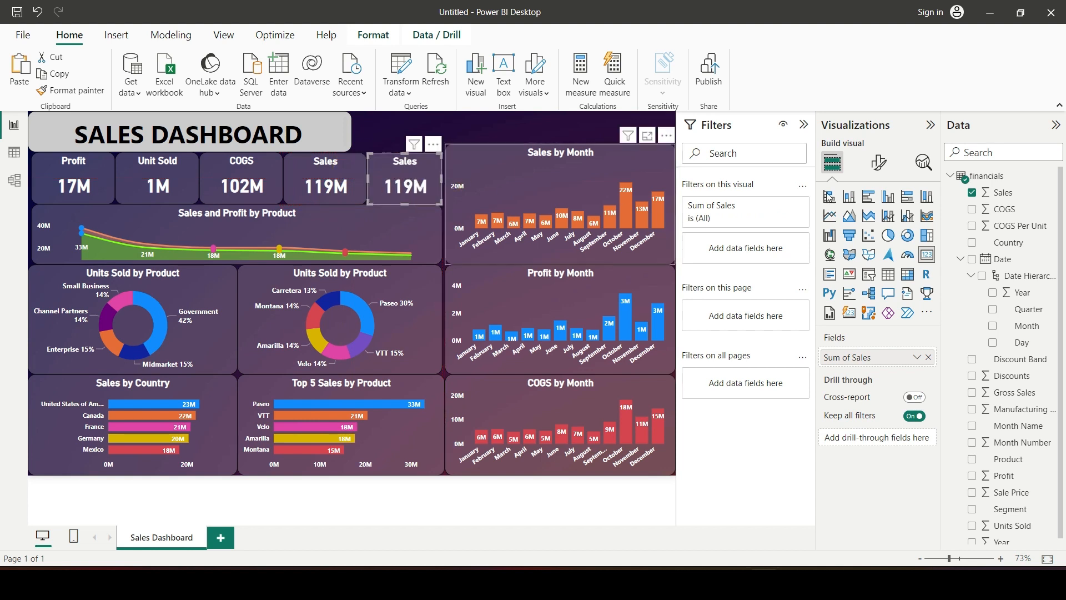
{"action": "left_click", "coordinate": [929, 360]}
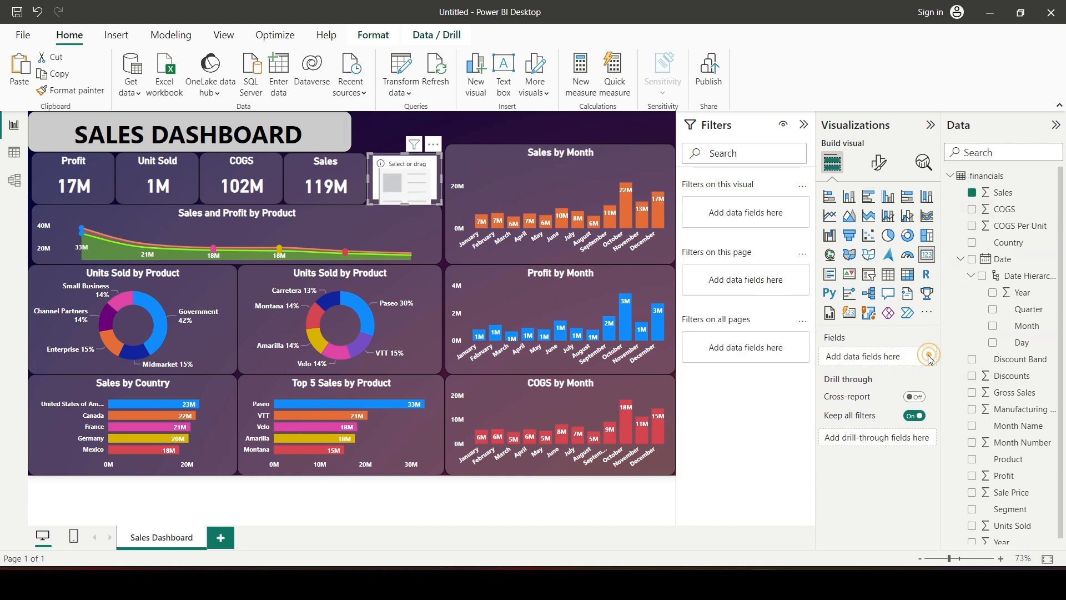
{"action": "scroll", "coordinate": [999, 388], "scroll_direction": "down", "scroll_amount": 1}
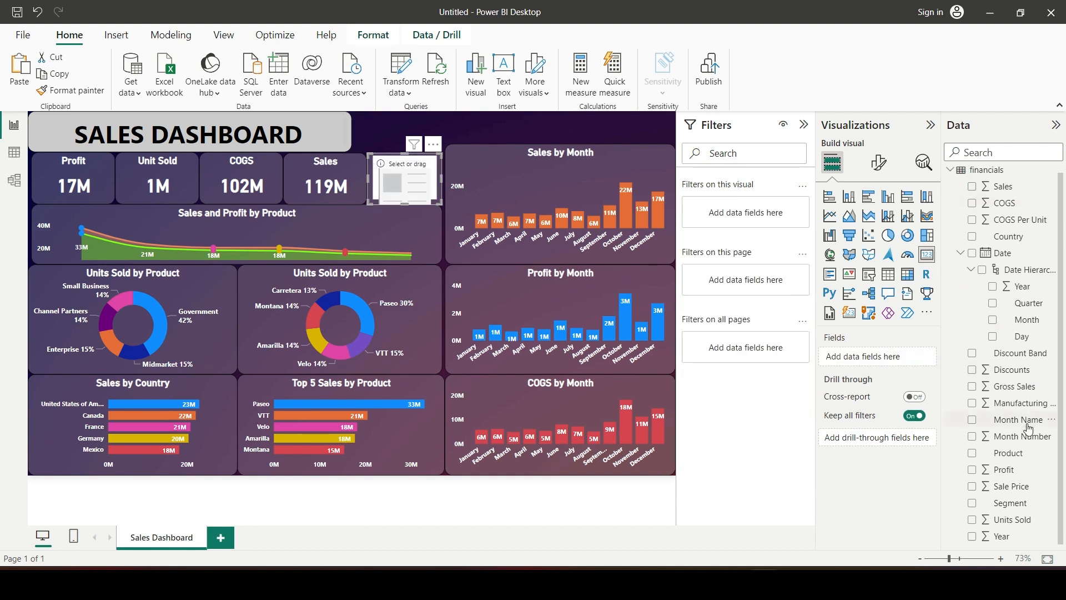
{"action": "left_click", "coordinate": [971, 485]}
Step: Change the title text of the fifth KPI card to "Sales Price"
{"action": "left_click", "coordinate": [879, 162]}
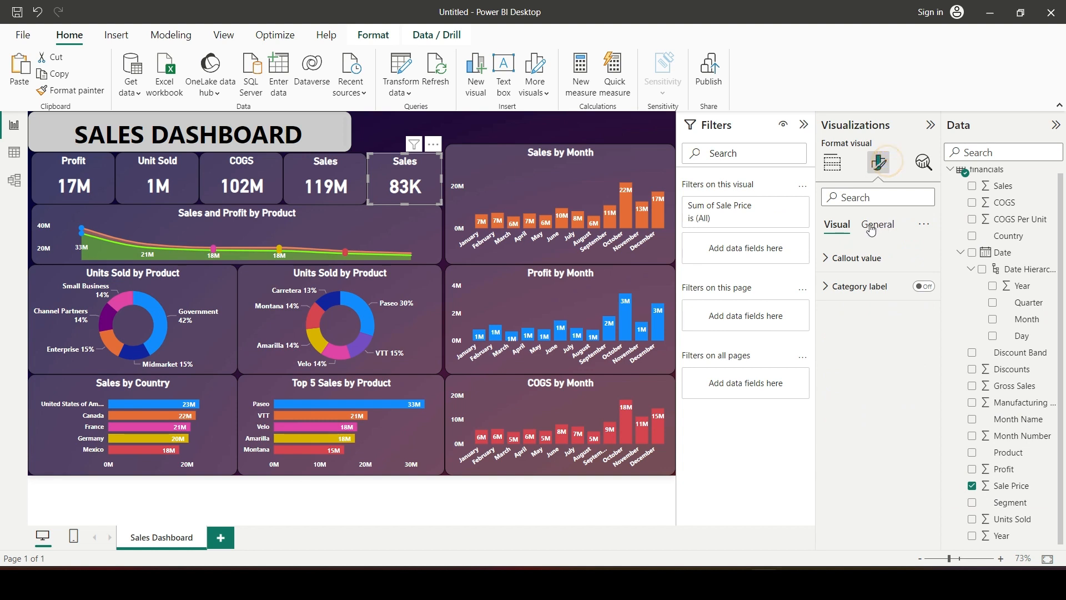
{"action": "left_click", "coordinate": [883, 224]}
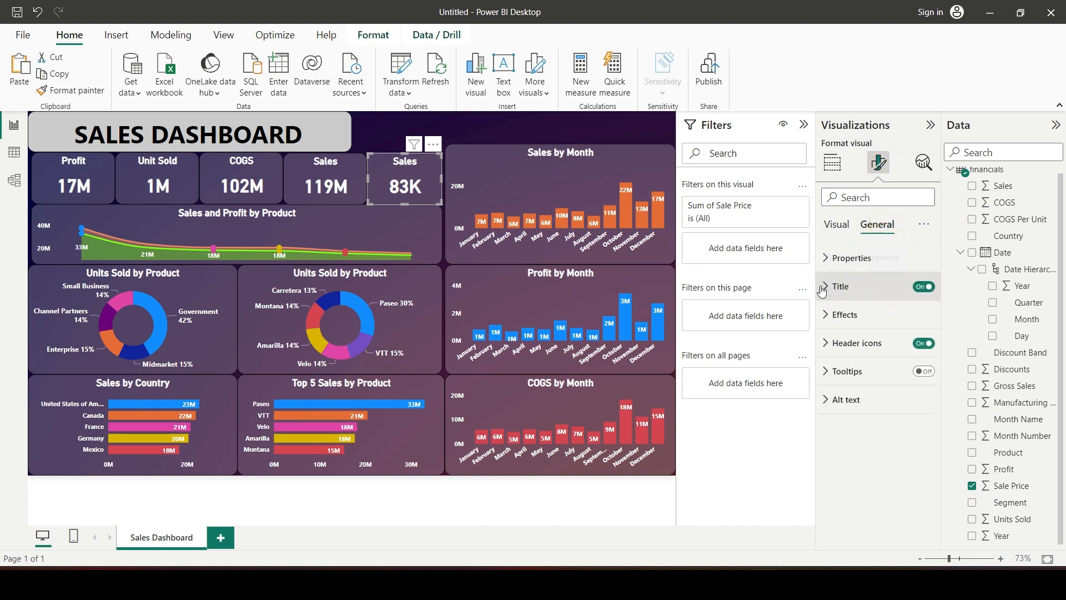
{"action": "left_click", "coordinate": [840, 286]}
{"action": "left_click", "coordinate": [877, 356]}
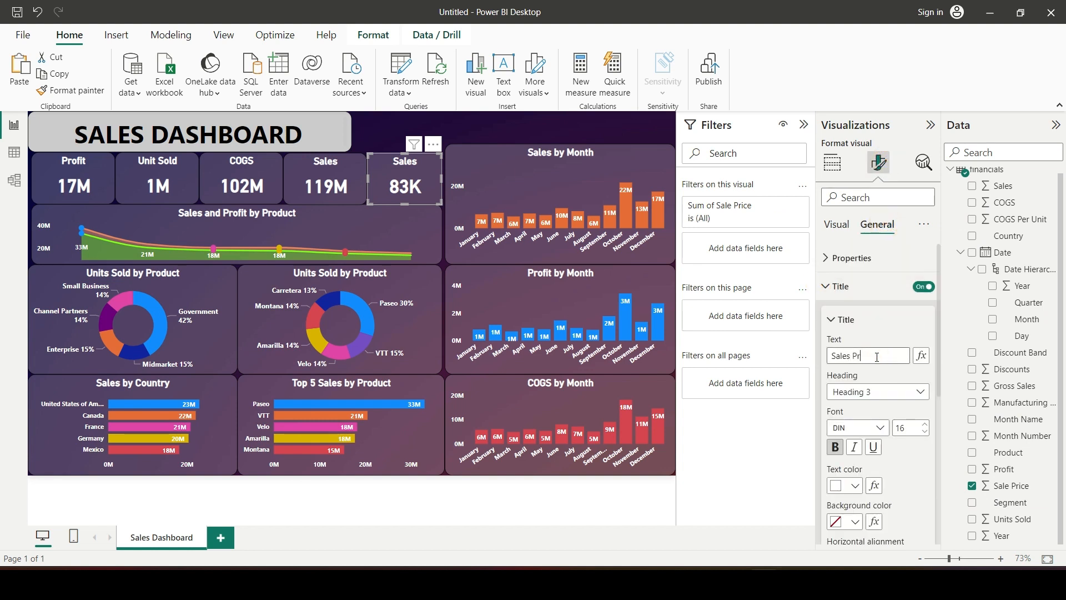
{"action": "type", "text": "Price"}
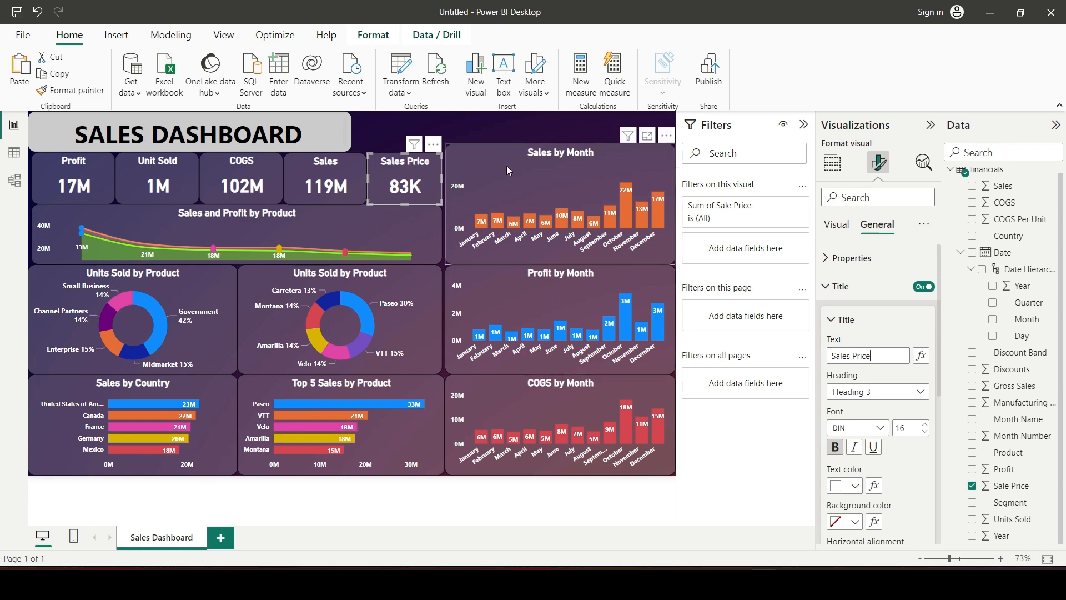
{"action": "left_click", "coordinate": [498, 126]}
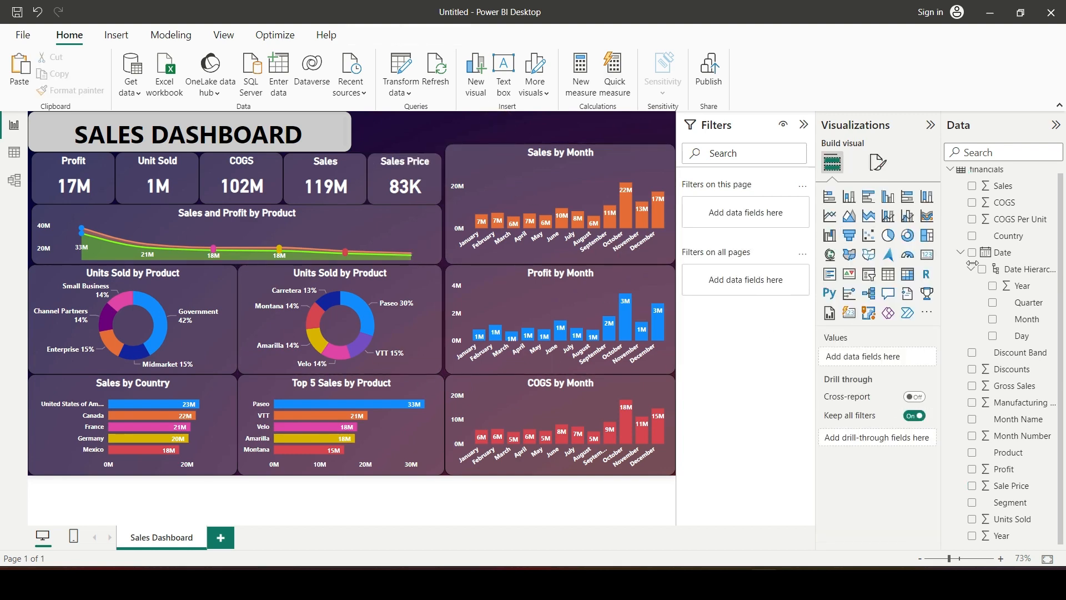
Step: Collapse the Filters pane and resize the Sales and Profit by Product chart to line up with the donut chart's left edge below and the cards above
{"action": "left_click", "coordinate": [803, 125]}
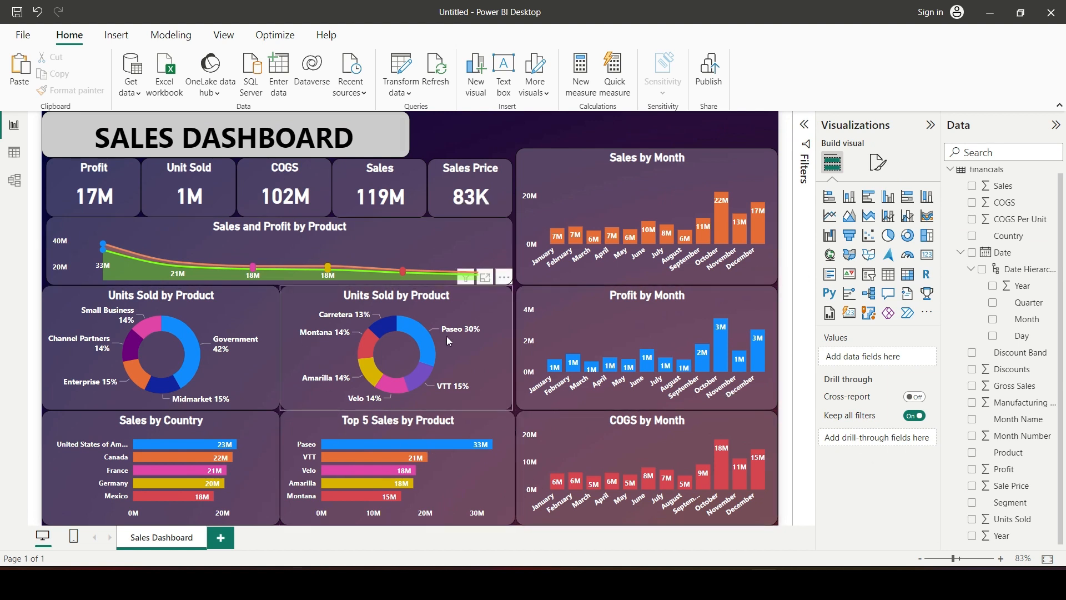
{"action": "left_click", "coordinate": [133, 231]}
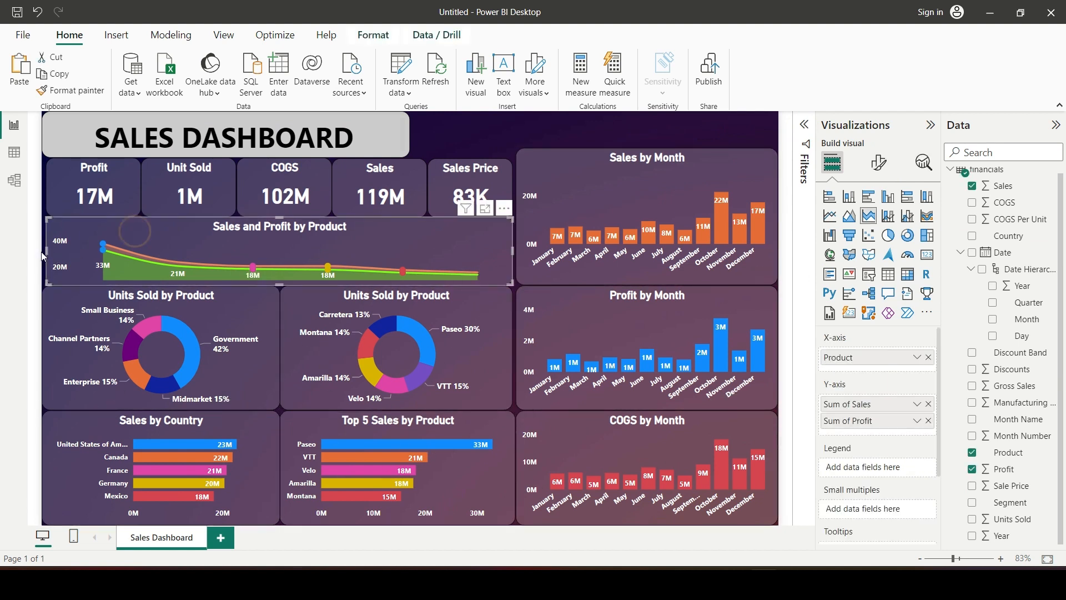
{"action": "left_click_drag", "start_coordinate": [46, 251], "coordinate": [43, 251]}
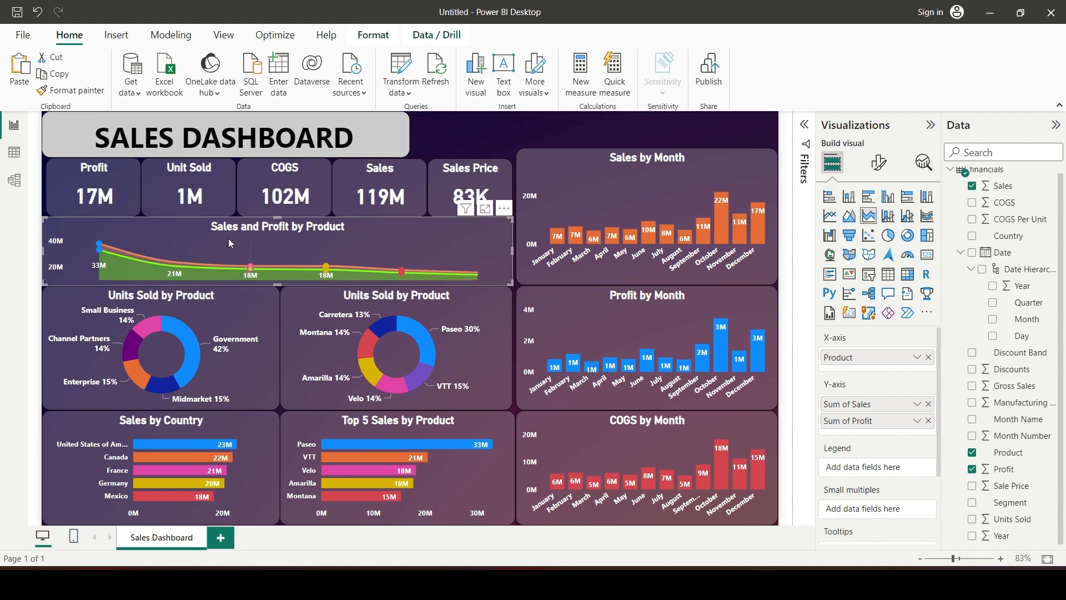
{"action": "left_click_drag", "start_coordinate": [279, 218], "coordinate": [279, 219]}
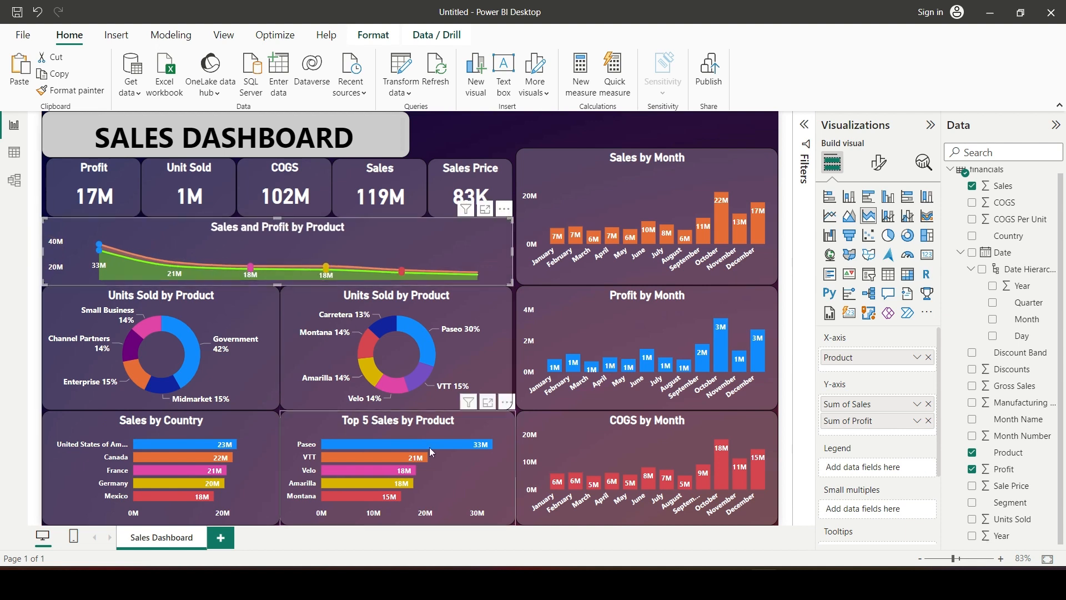
Step: Widen the product donut chart toward the Profit by Month chart and lower the top edge of Sales by Month to line up with the KPI cards
{"action": "left_click", "coordinate": [470, 360]}
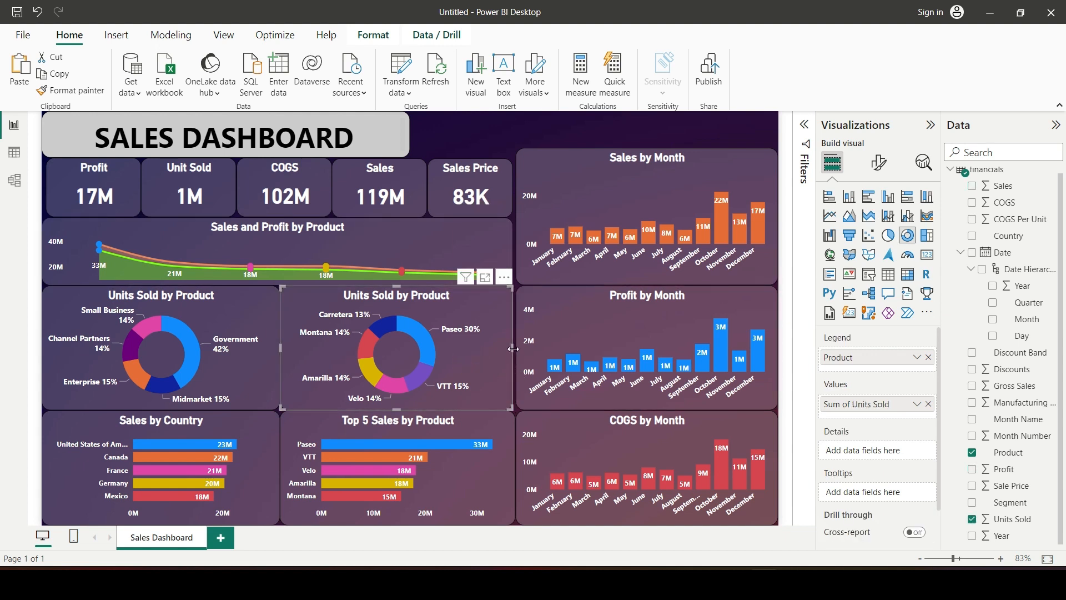
{"action": "left_click_drag", "start_coordinate": [512, 353], "coordinate": [516, 350]}
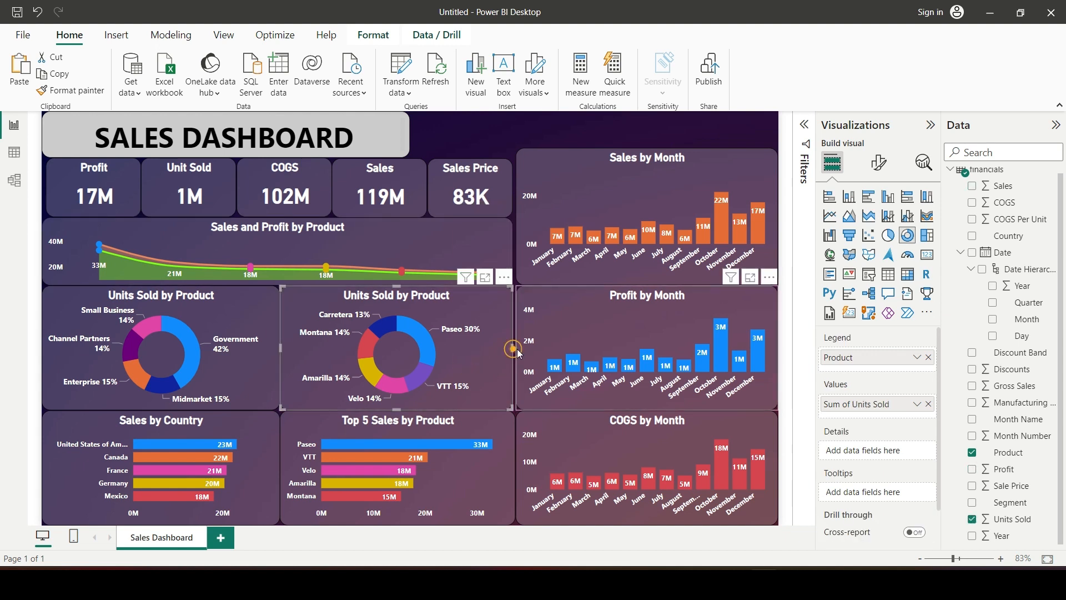
{"action": "left_click", "coordinate": [538, 128]}
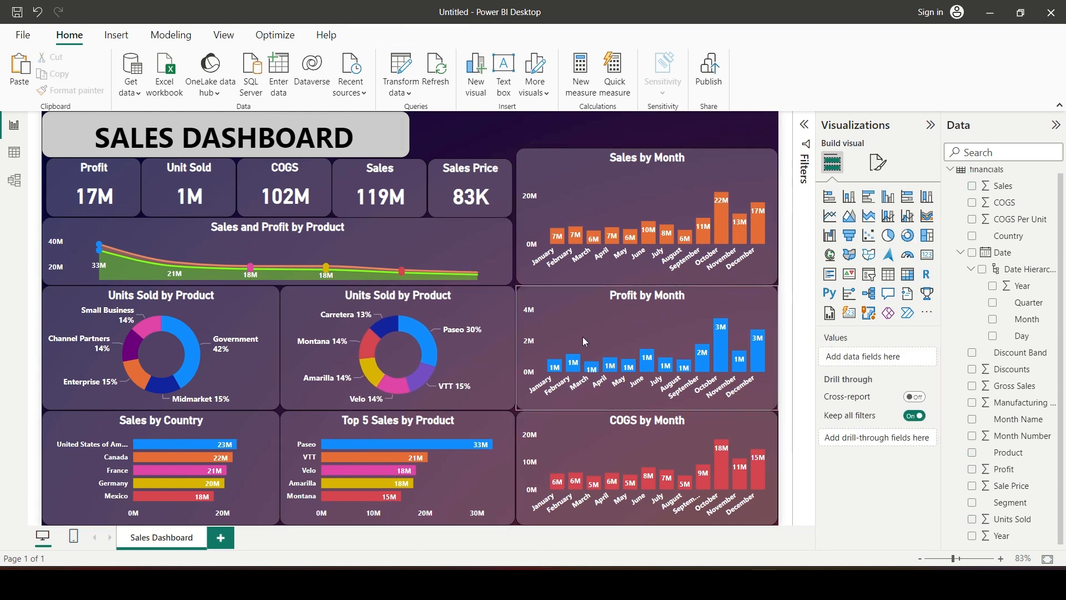
{"action": "left_click", "coordinate": [578, 164]}
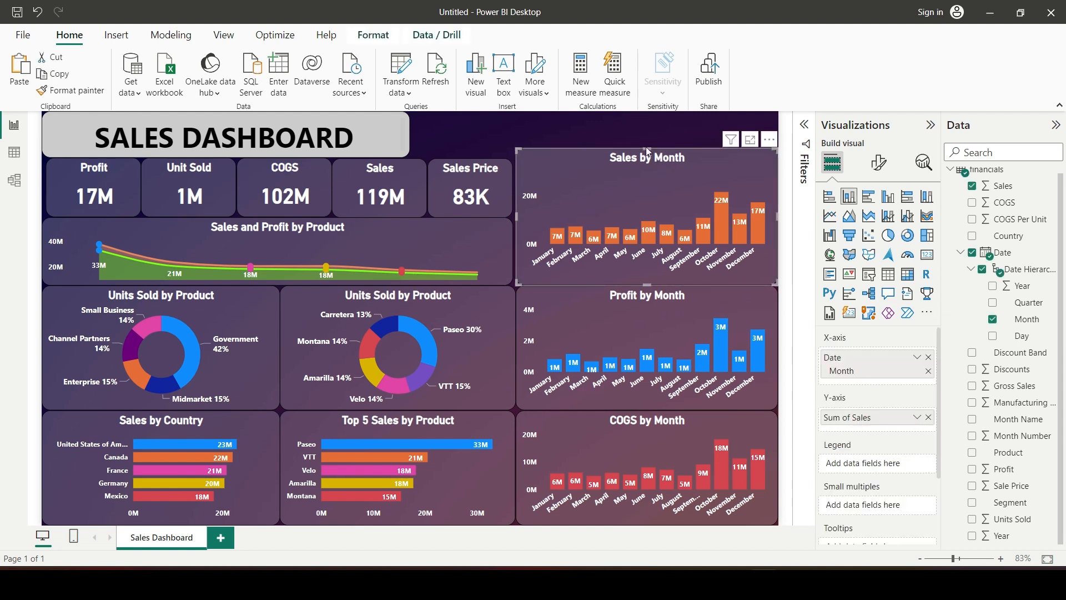
{"action": "left_click_drag", "start_coordinate": [646, 150], "coordinate": [644, 159]}
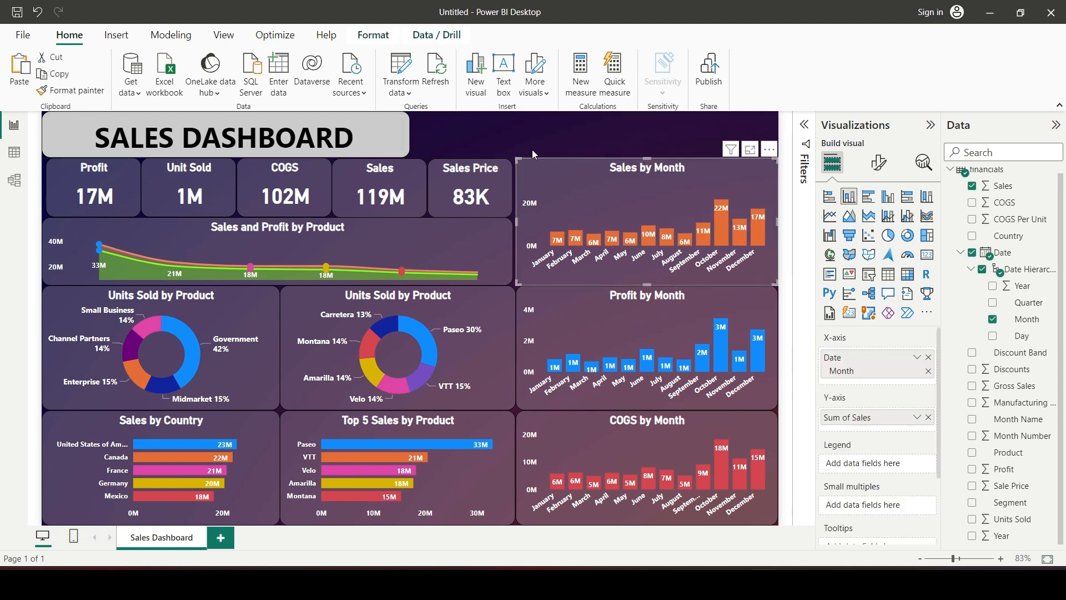
Step: Switch to the reference PDF to examine the quarter slicer beside the title, and return to the Power BI report
{"action": "left_click", "coordinate": [516, 135]}
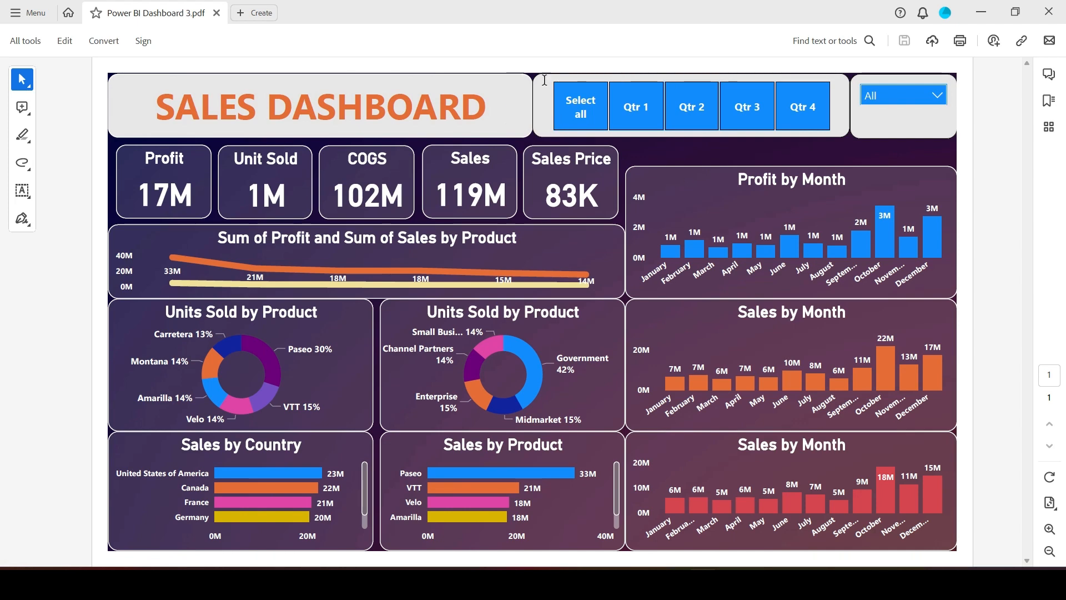
{"action": "left_click_drag", "start_coordinate": [530, 68], "coordinate": [868, 101]}
{"action": "left_click", "coordinate": [693, 133]}
{"action": "left_click", "coordinate": [565, 91]}
{"action": "key", "text": "alt+Tab"}
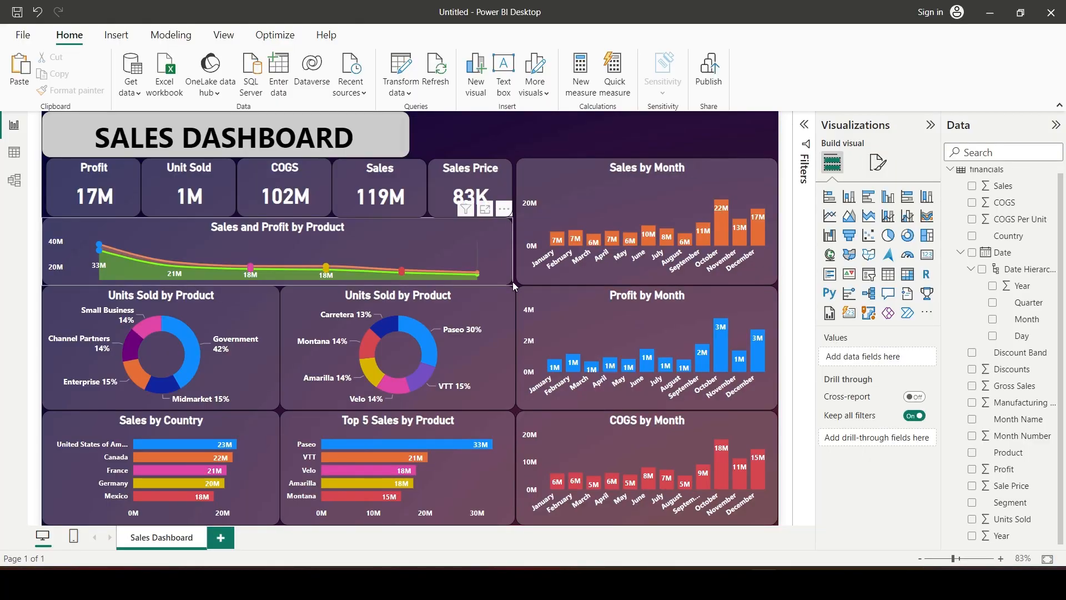
Step: Add a slicer to the report page, move it clear of the first KPI card, and populate it with the Quarter field
{"action": "left_click", "coordinate": [870, 282]}
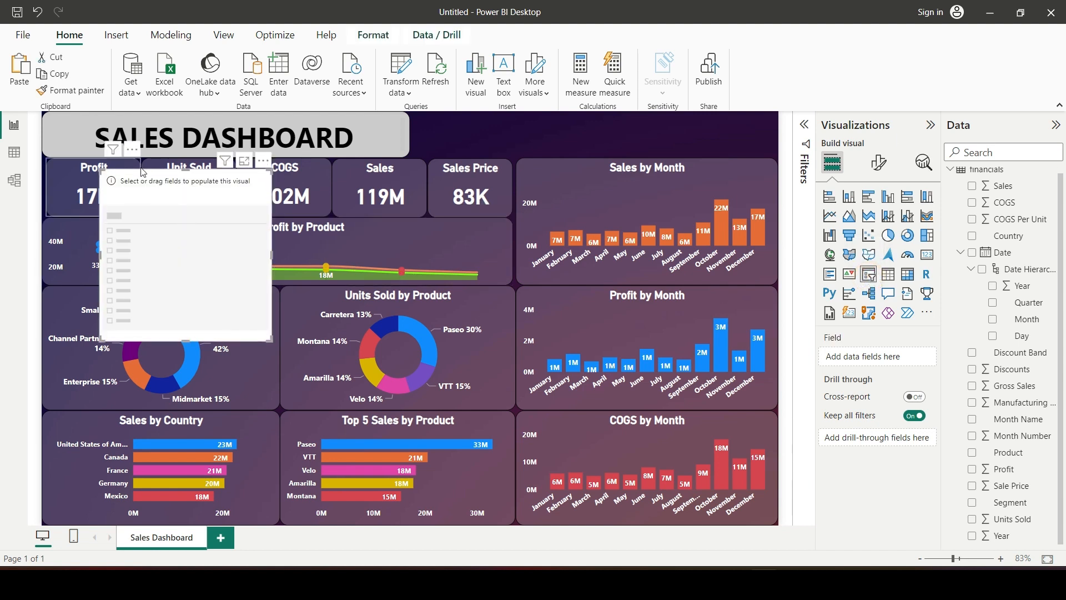
{"action": "left_click_drag", "start_coordinate": [142, 173], "coordinate": [259, 192]}
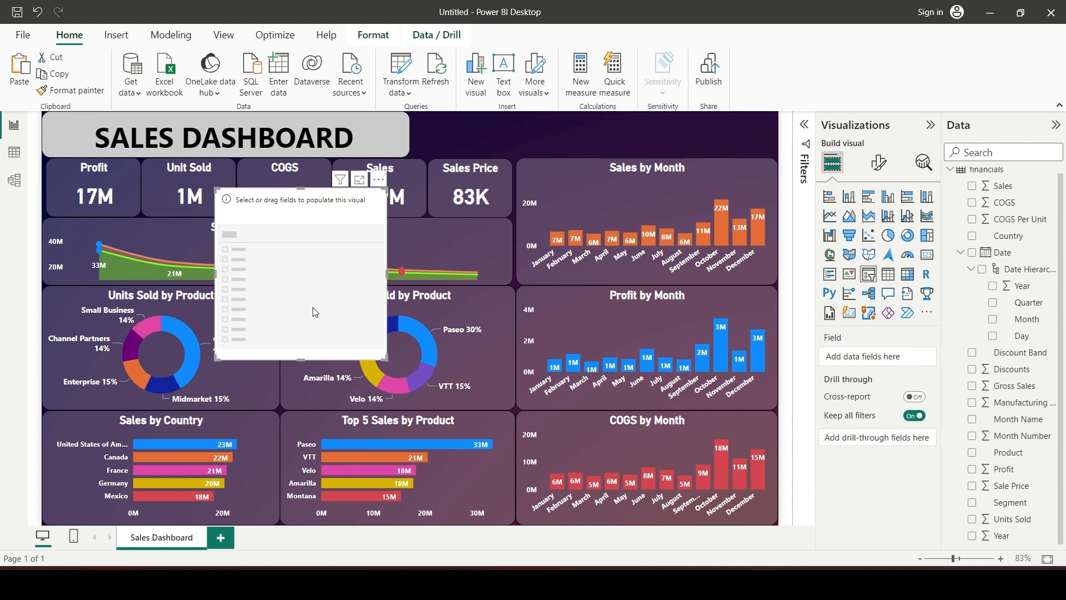
{"action": "left_click", "coordinate": [993, 303]}
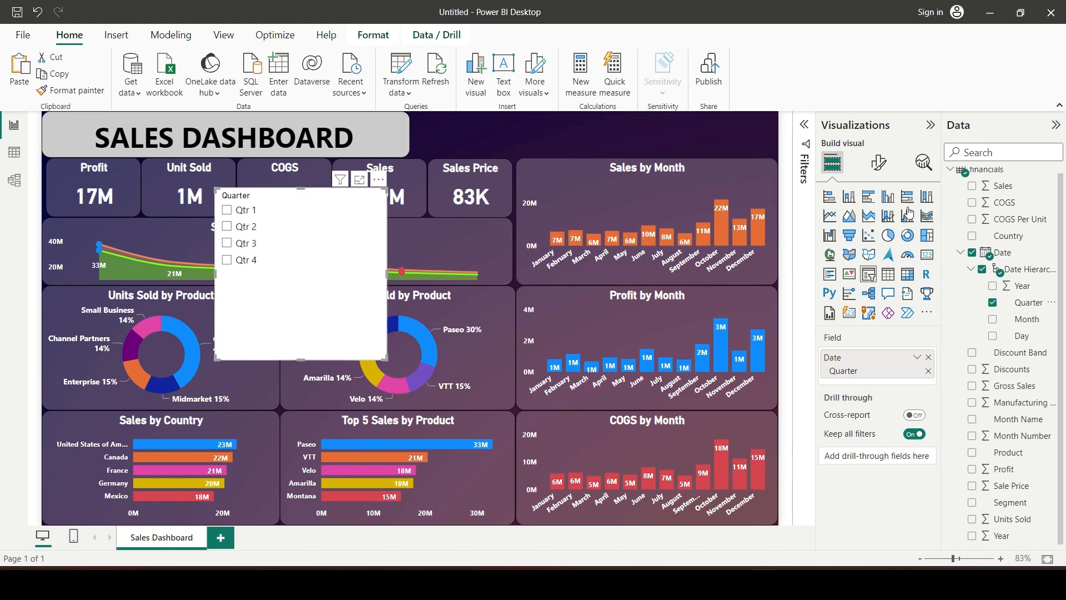
Step: Set the quarter slicer's style to Tile and enable its "Select all" option
{"action": "left_click", "coordinate": [880, 166]}
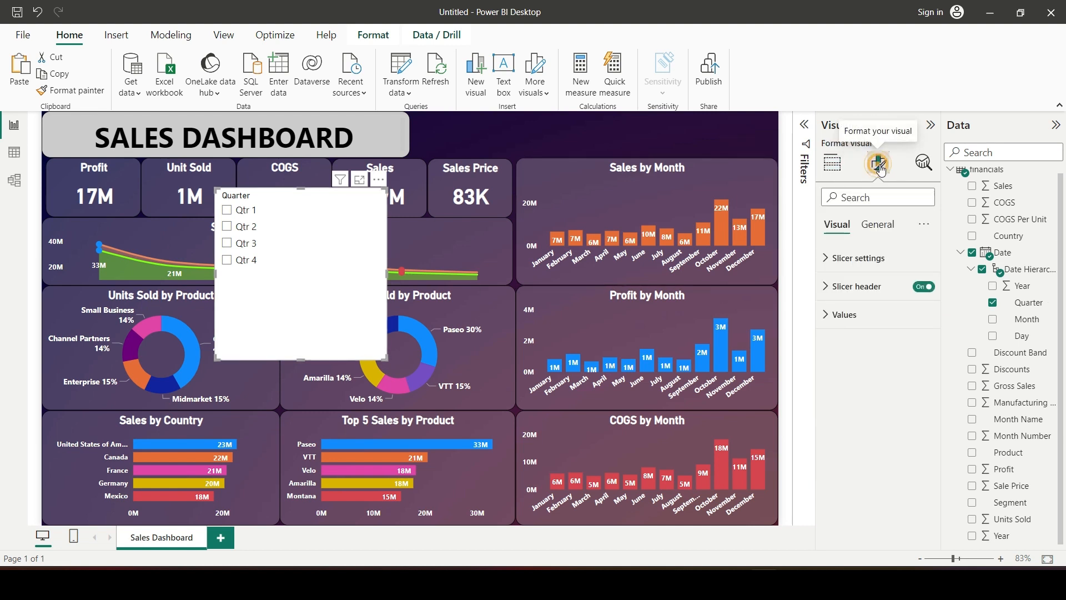
{"action": "left_click", "coordinate": [828, 260]}
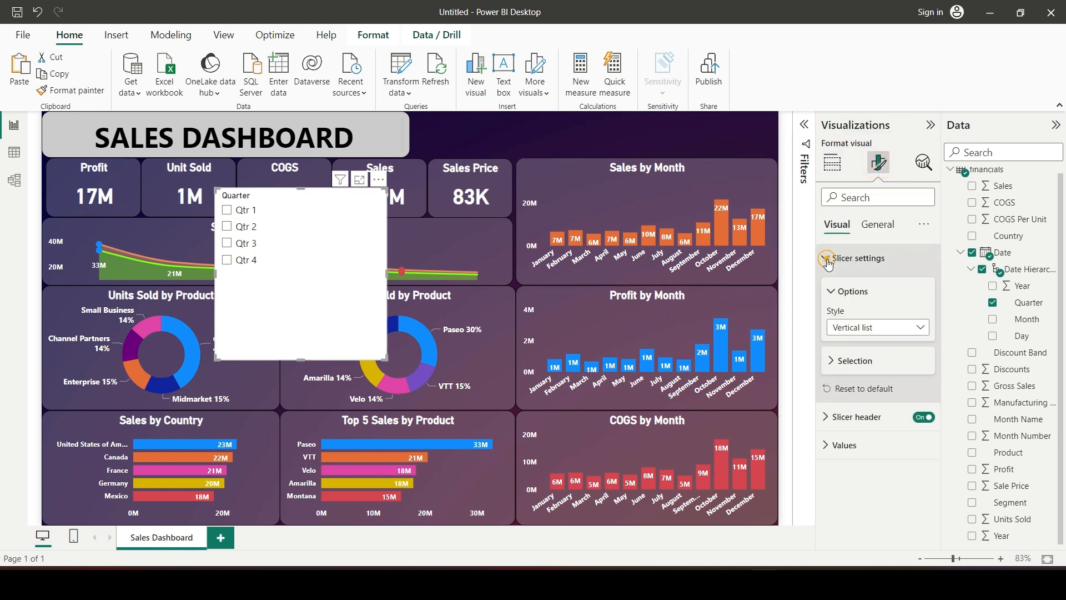
{"action": "left_click", "coordinate": [871, 338]}
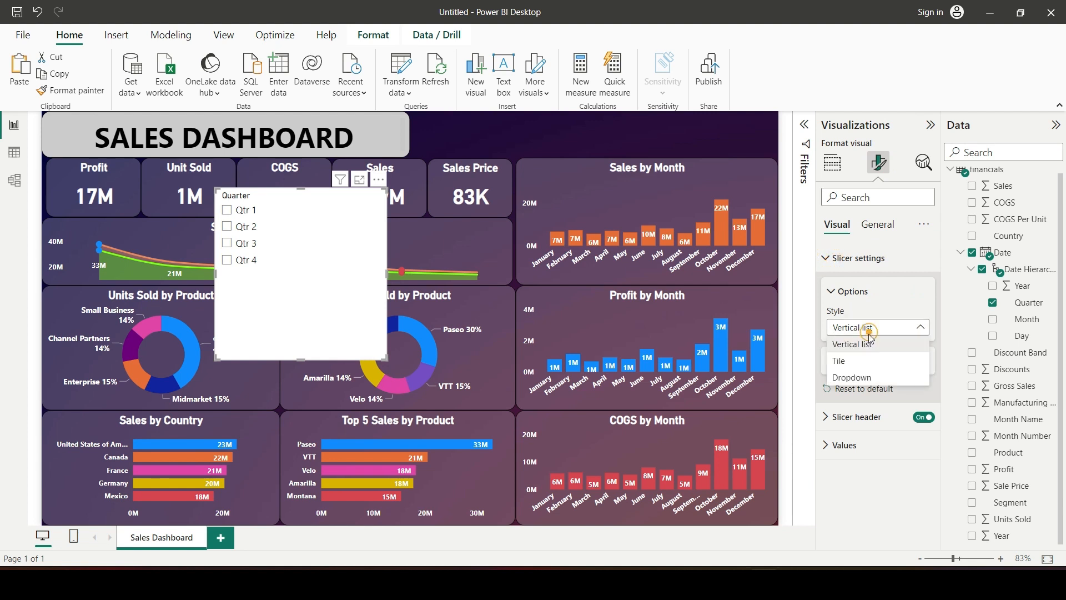
{"action": "left_click", "coordinate": [853, 362]}
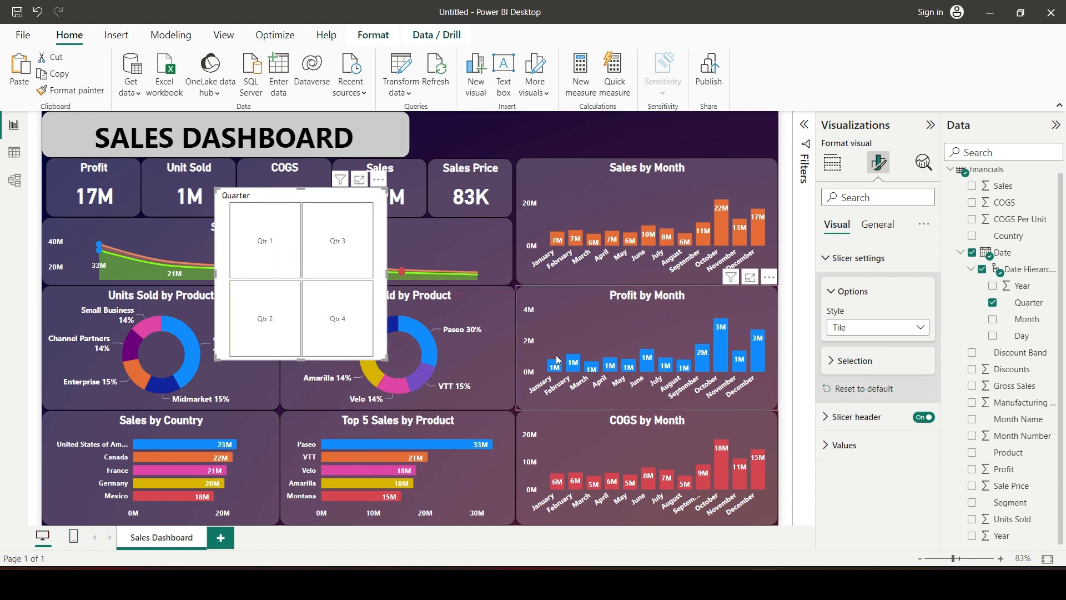
{"action": "left_click", "coordinate": [839, 365]}
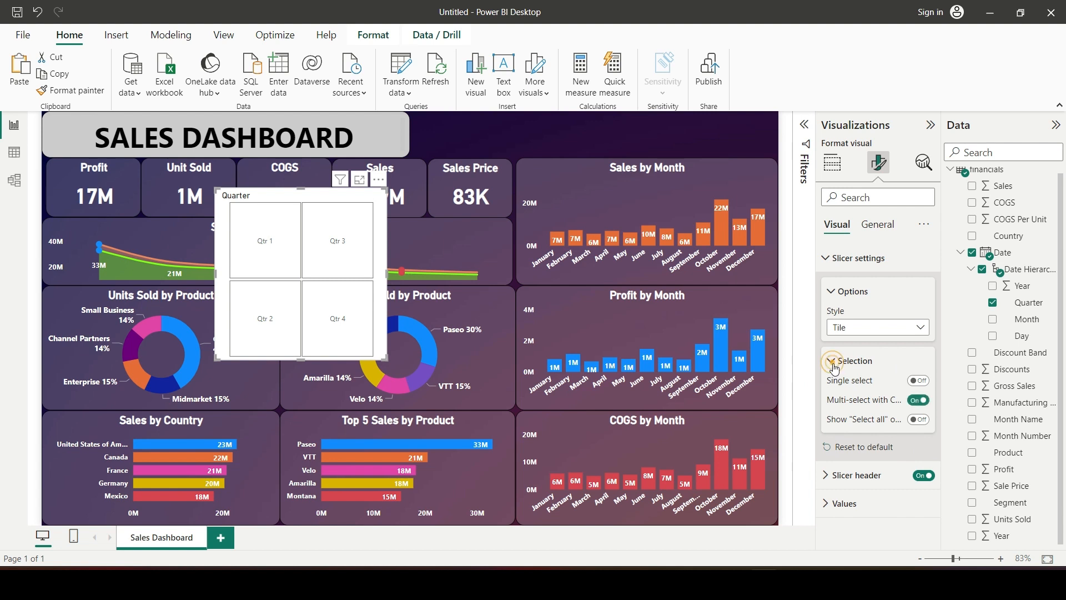
{"action": "left_click", "coordinate": [919, 420]}
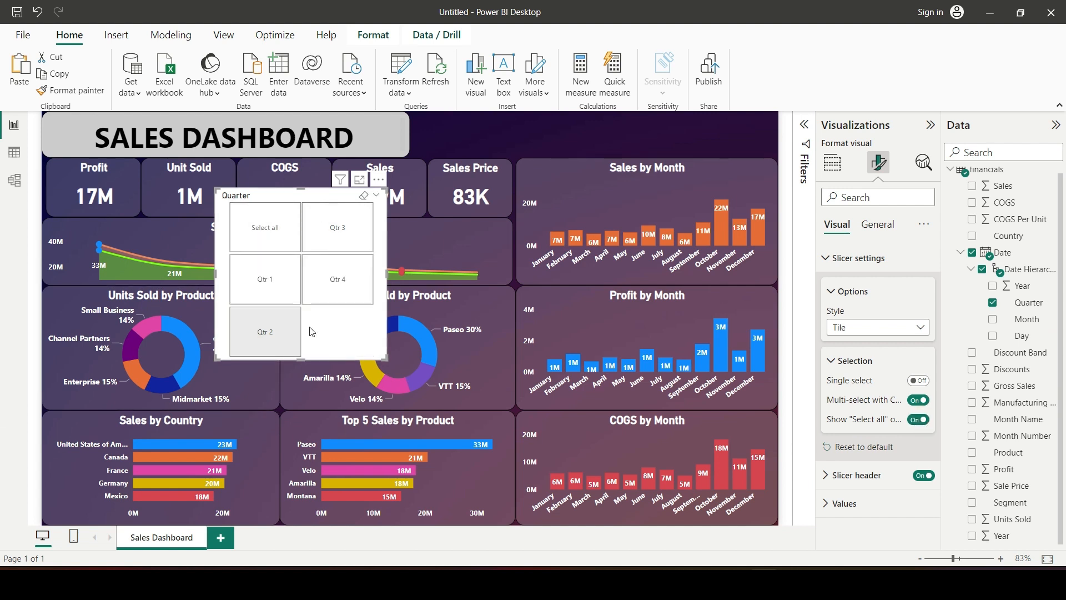
Step: Test the quarter slicer by filtering to Qtr 4 and selecting all quarters, and clear the selection
{"action": "left_click", "coordinate": [335, 290]}
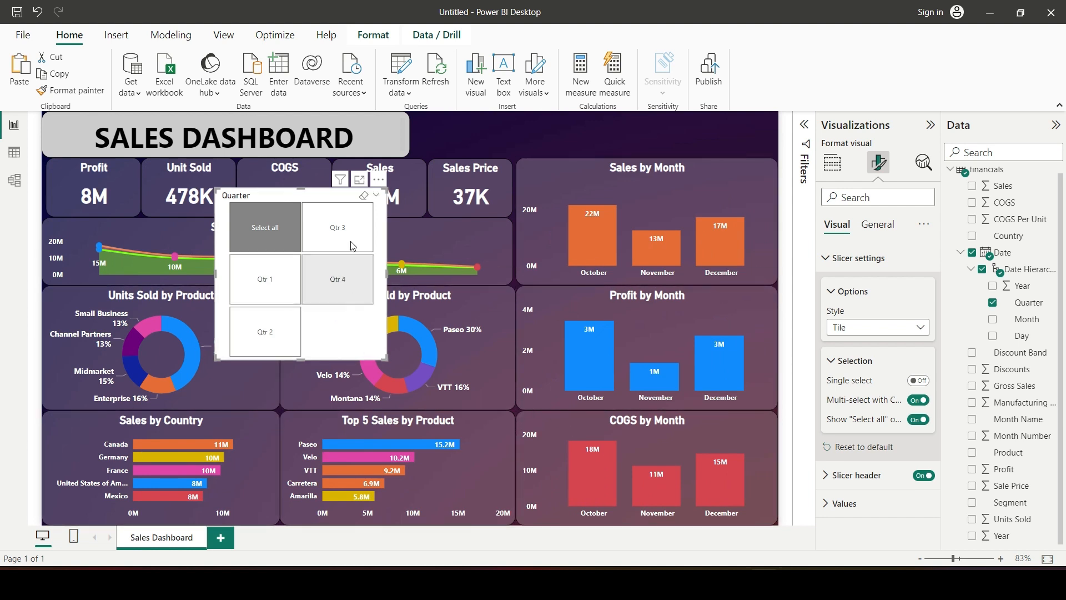
{"action": "left_click", "coordinate": [327, 284]}
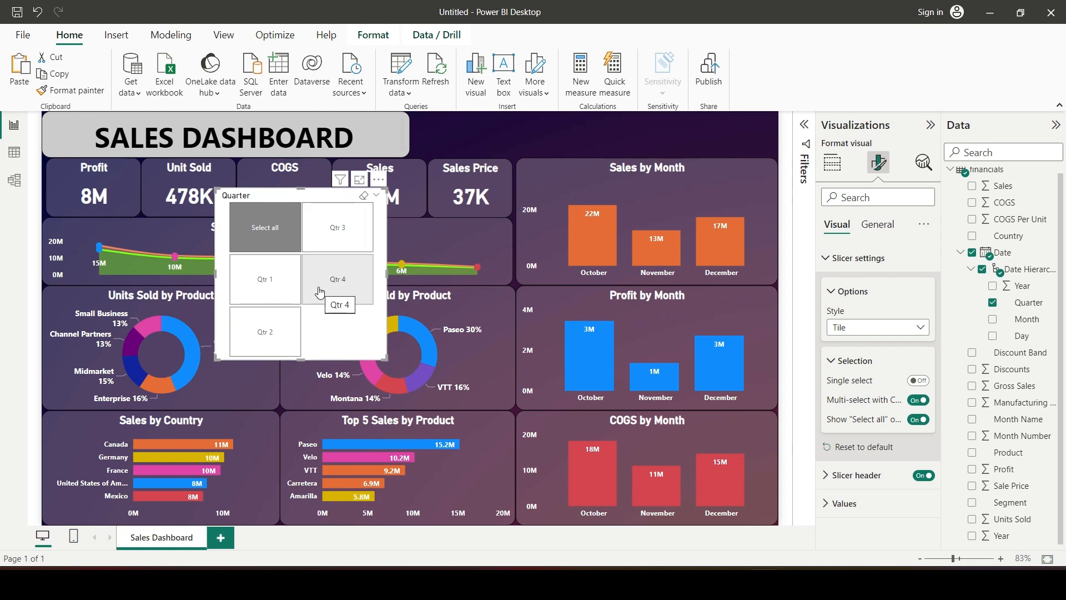
{"action": "left_click", "coordinate": [320, 291]}
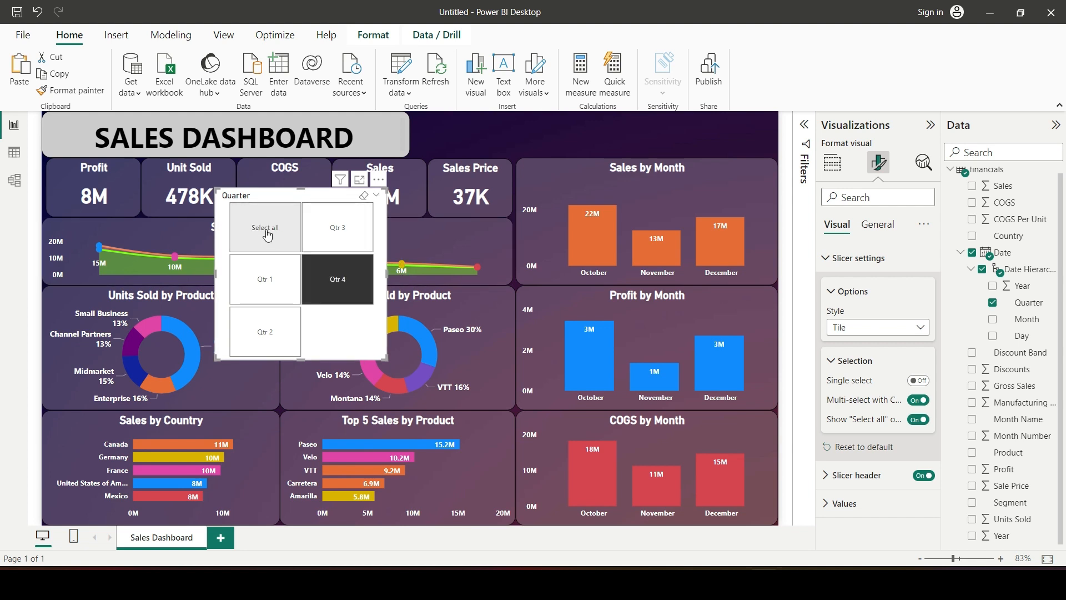
{"action": "left_click", "coordinate": [266, 236]}
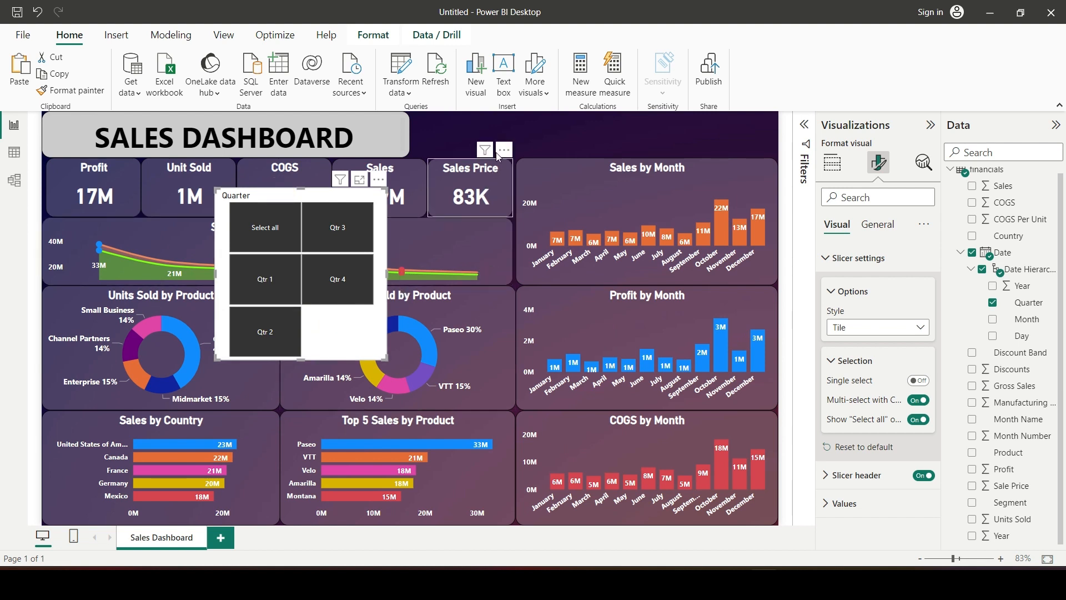
{"action": "left_click", "coordinate": [496, 152]}
{"action": "left_click", "coordinate": [578, 137]}
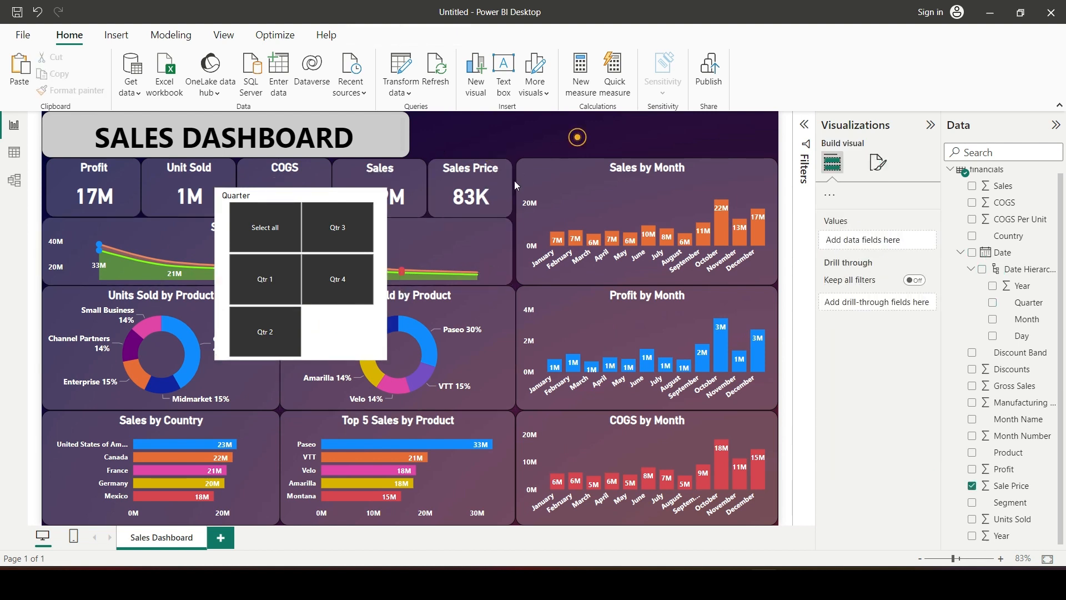
{"action": "left_click", "coordinate": [280, 247]}
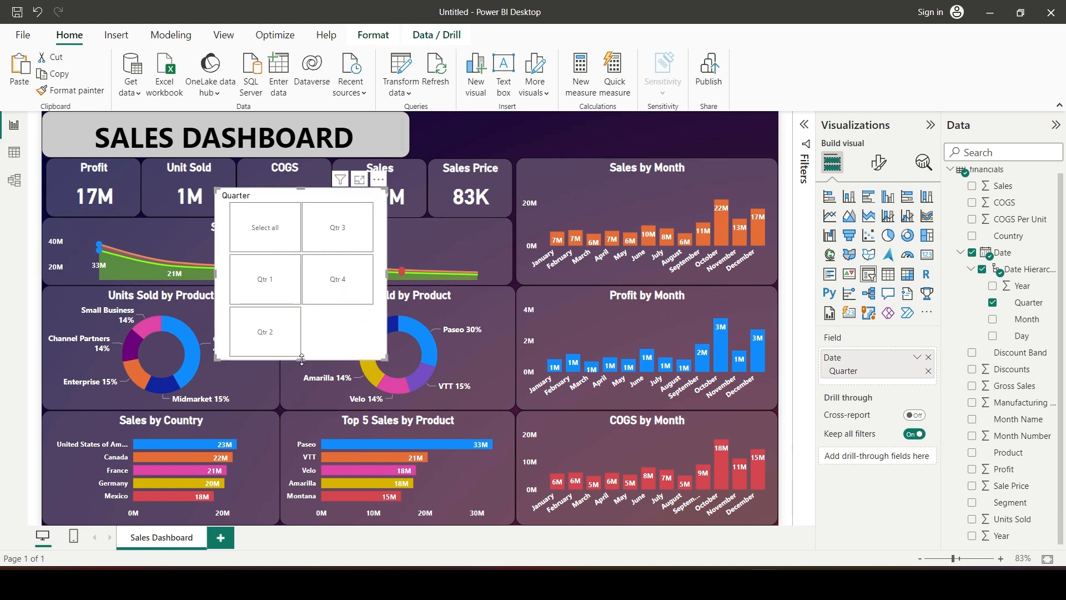
Step: Resize the quarter slicer to a single row of tiles and place it directly beside the SALES DASHBOARD title, matching the title's height
{"action": "left_click_drag", "start_coordinate": [302, 361], "coordinate": [325, 293]}
{"action": "left_click_drag", "start_coordinate": [386, 238], "coordinate": [511, 237]}
{"action": "left_click_drag", "start_coordinate": [411, 194], "coordinate": [612, 121]}
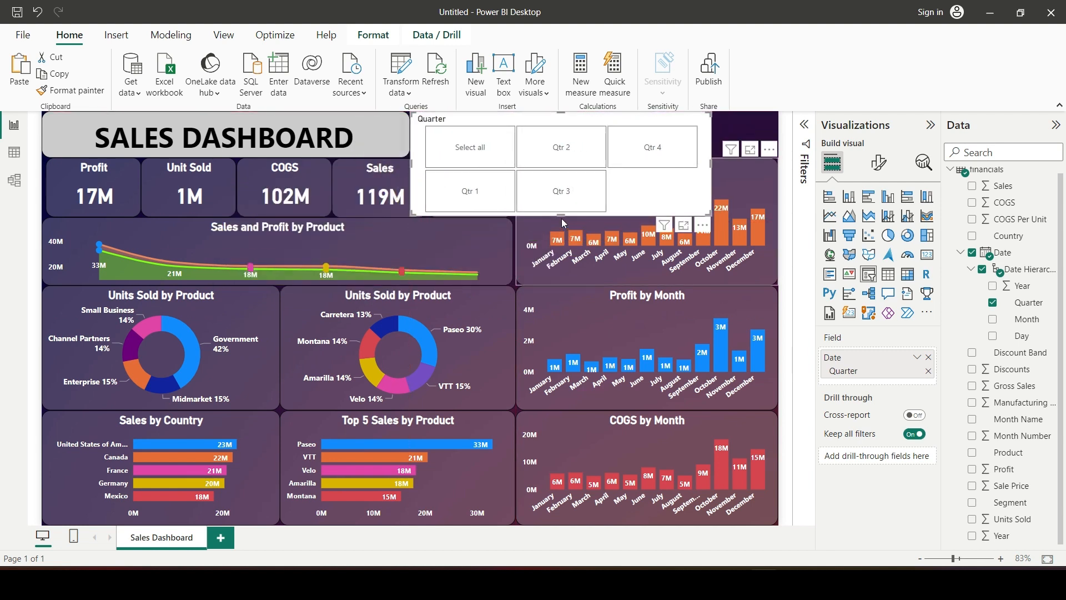
{"action": "left_click_drag", "start_coordinate": [561, 216], "coordinate": [562, 161]}
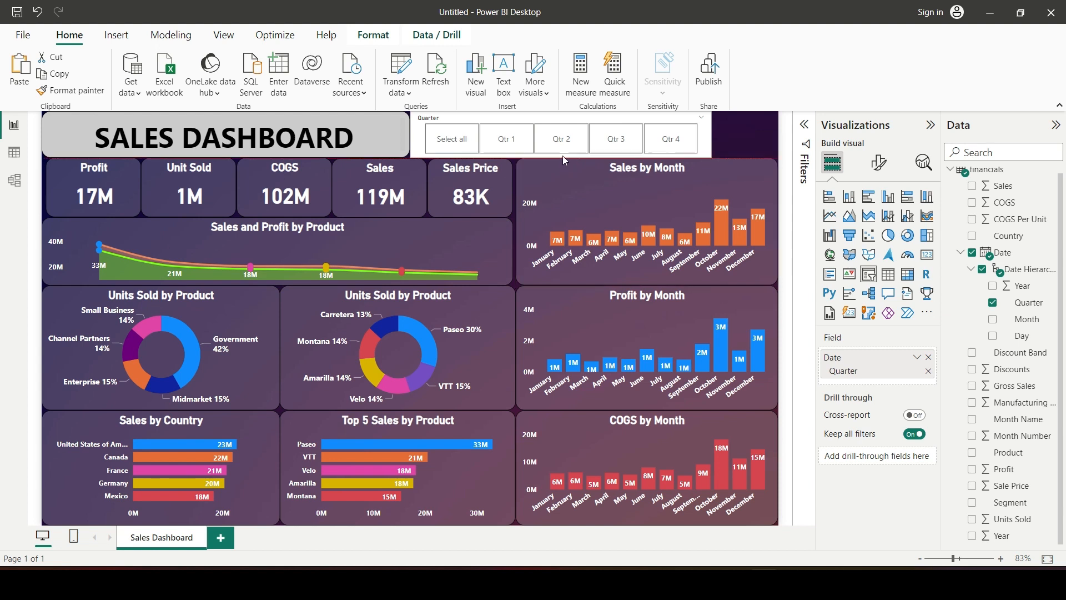
{"action": "left_click_drag", "start_coordinate": [562, 153], "coordinate": [562, 154]}
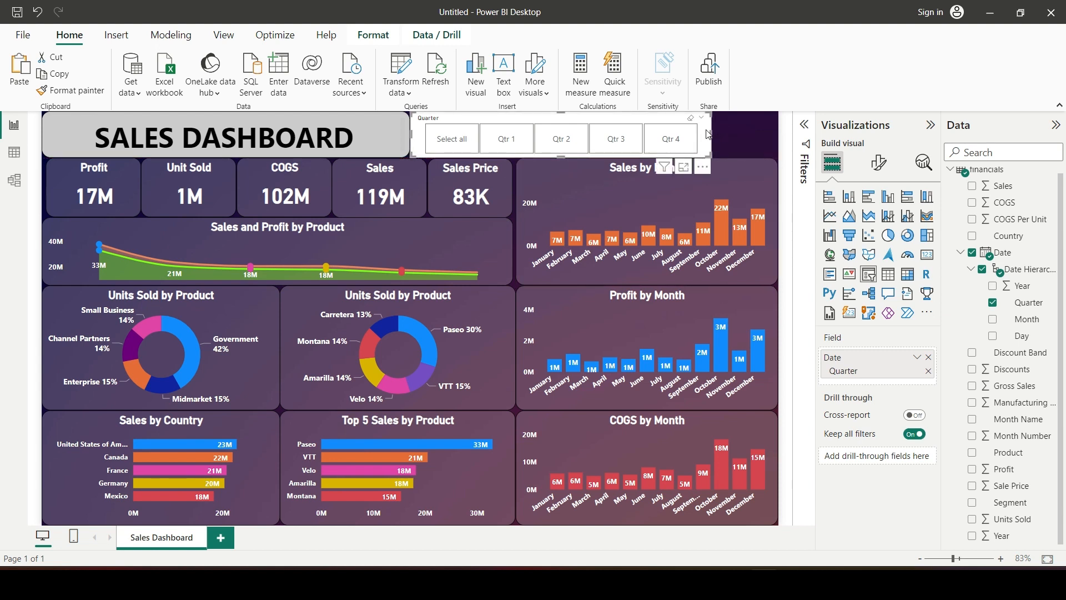
{"action": "left_click_drag", "start_coordinate": [710, 133], "coordinate": [636, 137]}
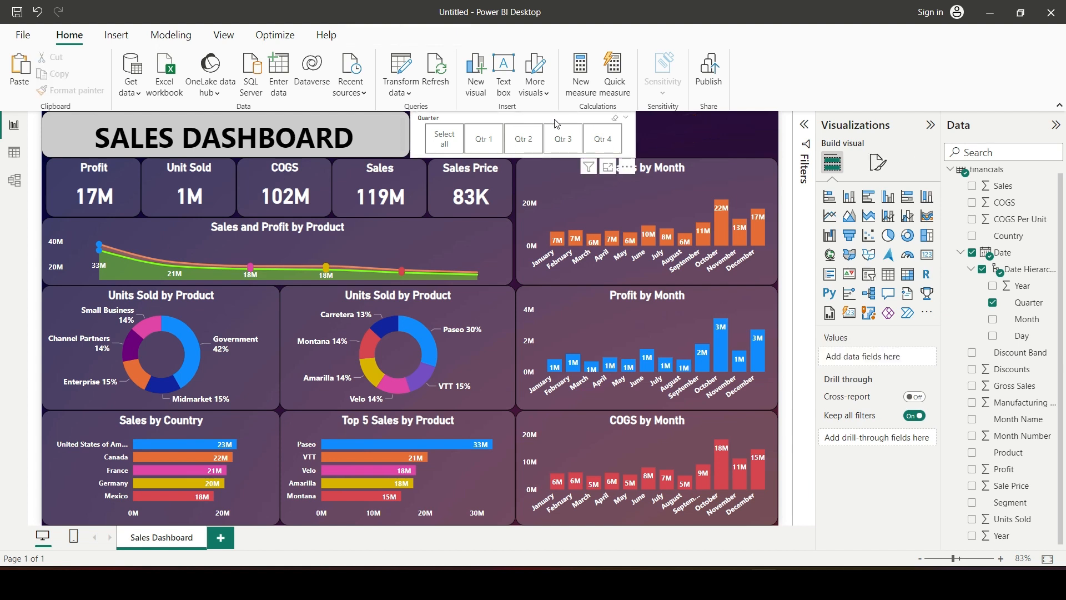
Step: Turn off the slicer header of the quarter slicer
{"action": "left_click", "coordinate": [565, 182]}
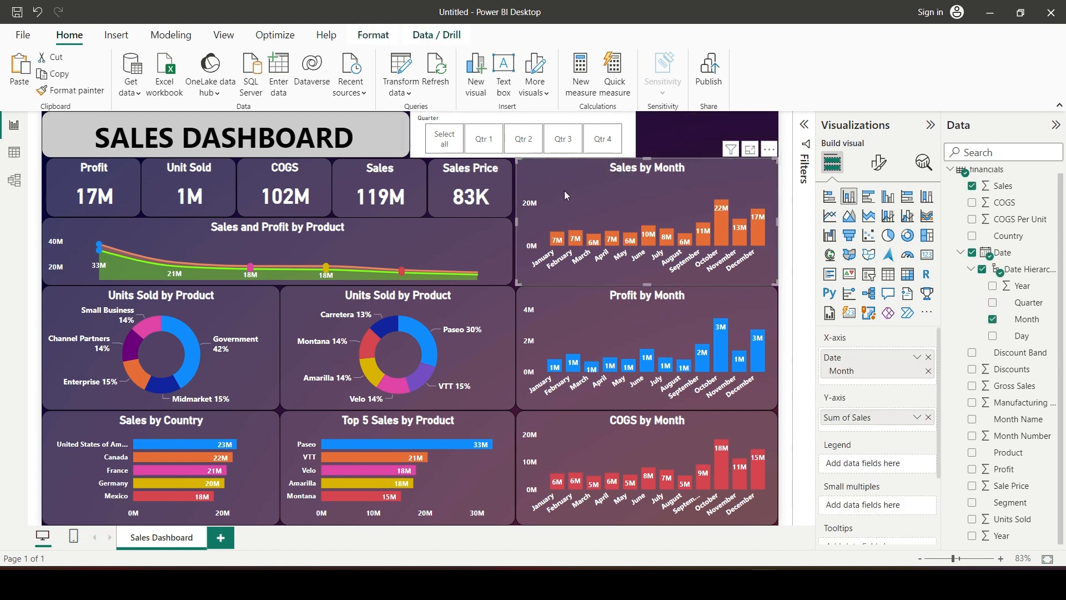
{"action": "left_click", "coordinate": [555, 120]}
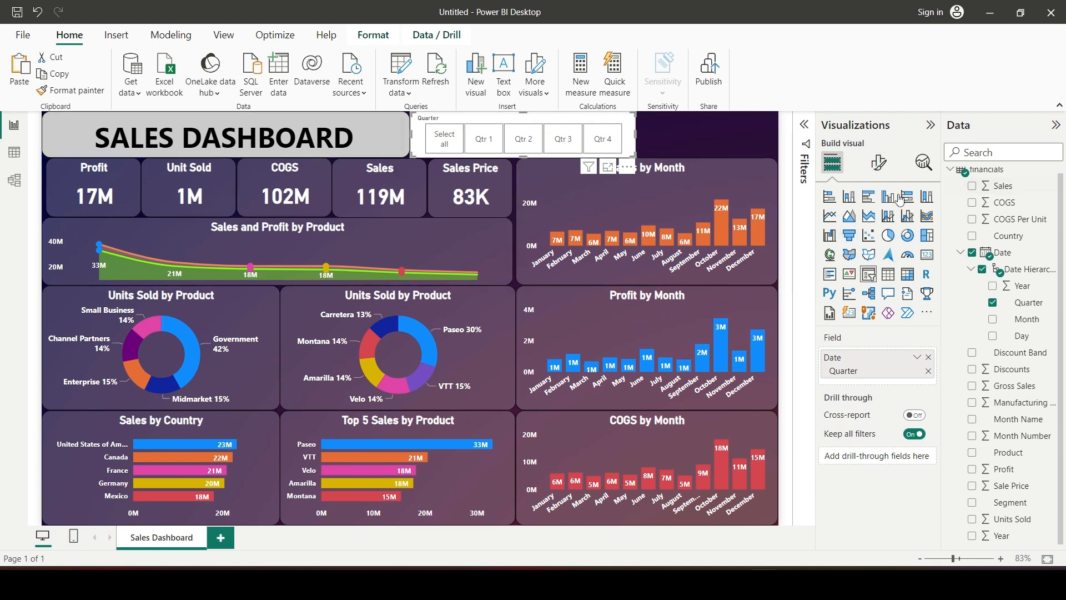
{"action": "left_click", "coordinate": [878, 162]}
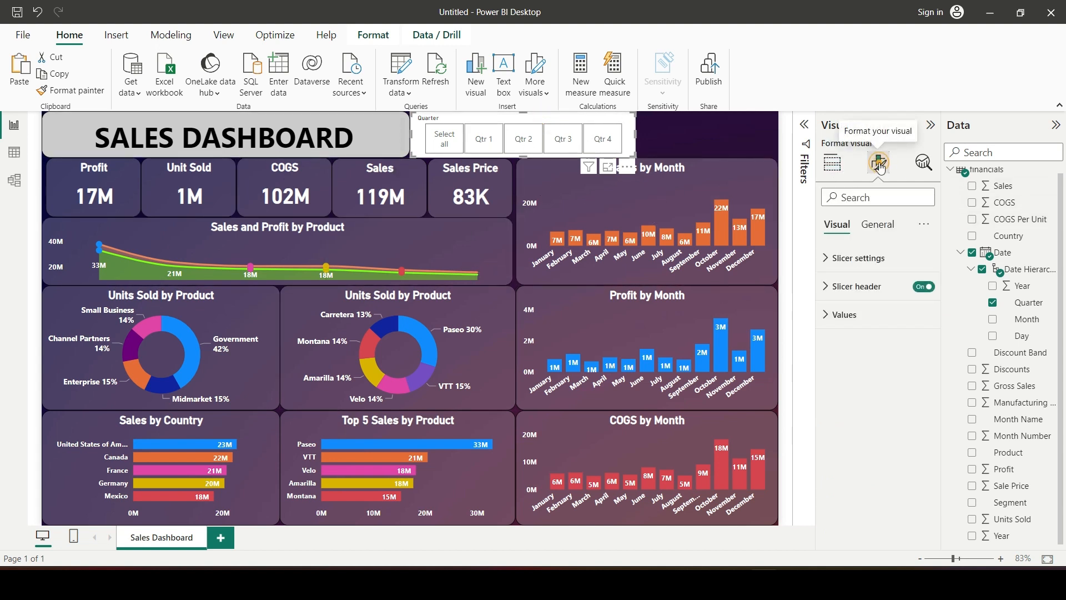
{"action": "left_click", "coordinate": [828, 261]}
{"action": "left_click", "coordinate": [828, 261]}
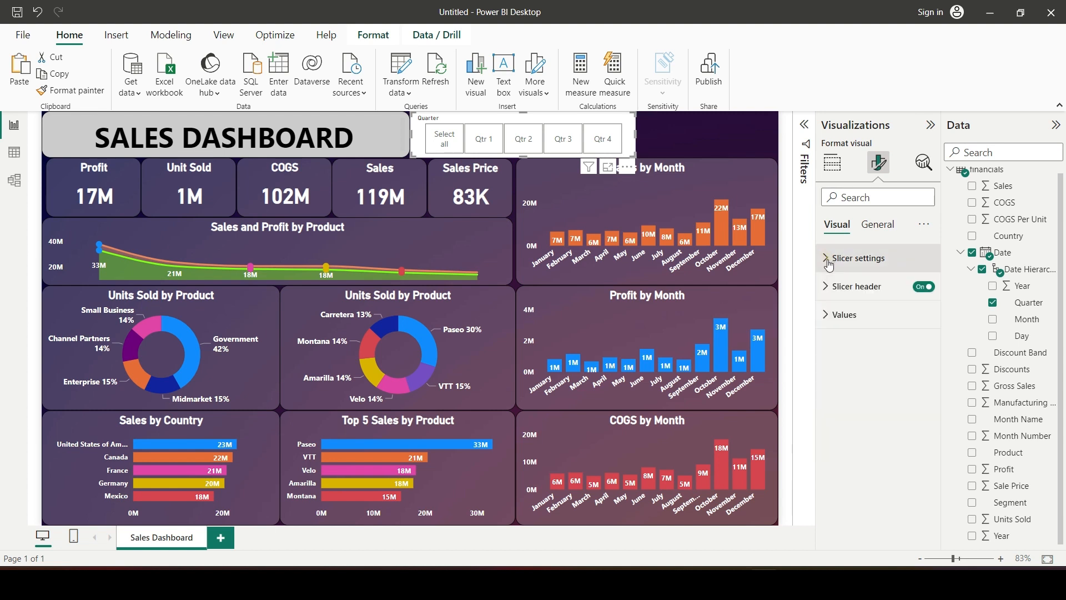
{"action": "left_click", "coordinate": [922, 286]}
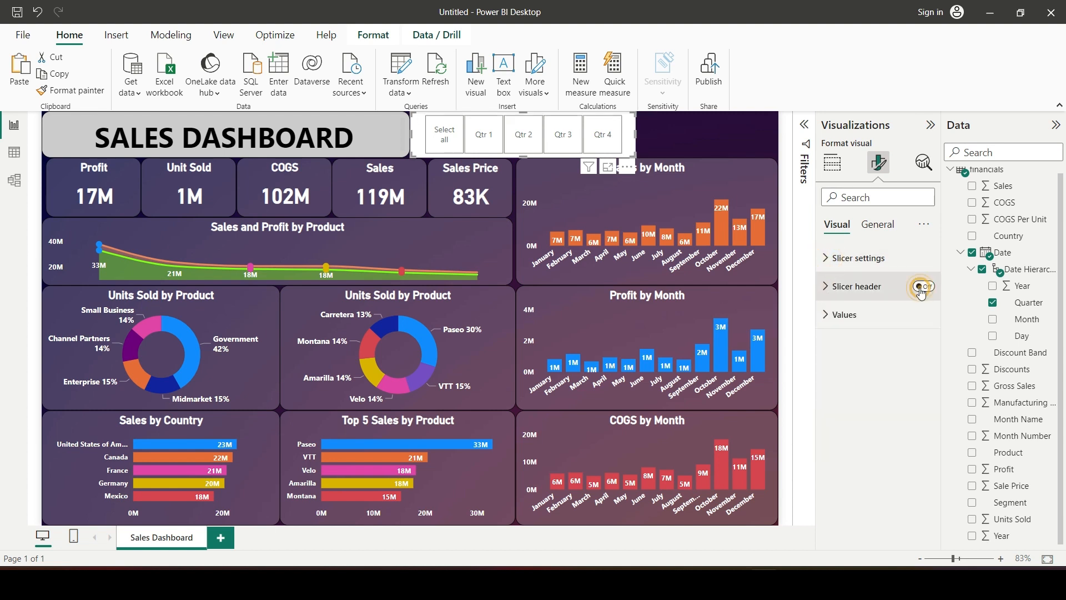
{"action": "left_click", "coordinate": [827, 316]}
{"action": "left_click", "coordinate": [827, 316]}
Step: Try blue and purple backgrounds on the quarter slicer, and settle on a light grey background colour
{"action": "left_click", "coordinate": [871, 225]}
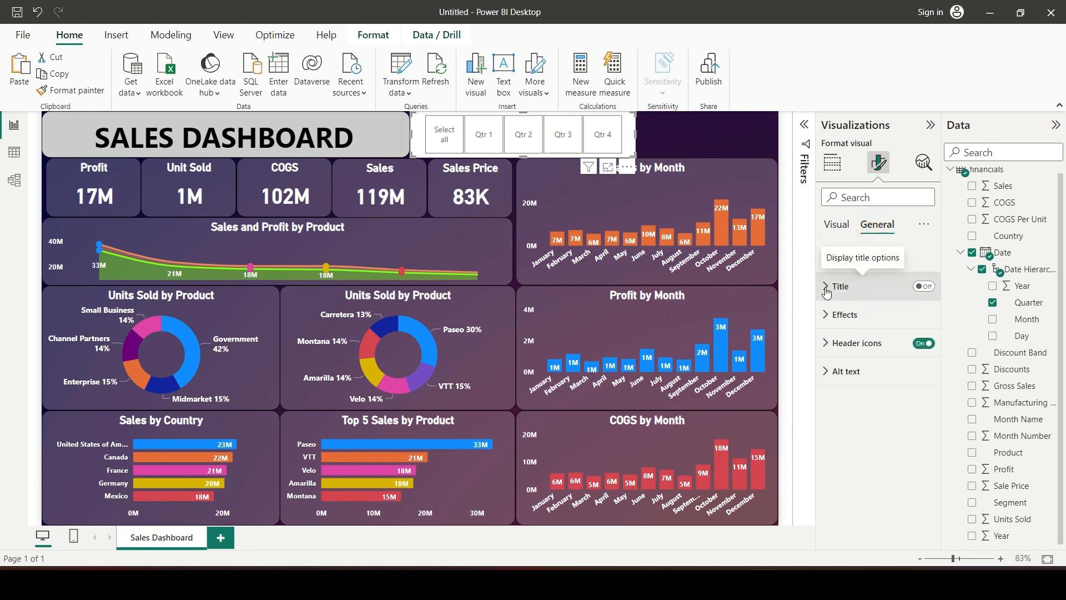
{"action": "left_click", "coordinate": [828, 314]}
{"action": "scroll", "coordinate": [855, 344], "scroll_direction": "down", "scroll_amount": 1}
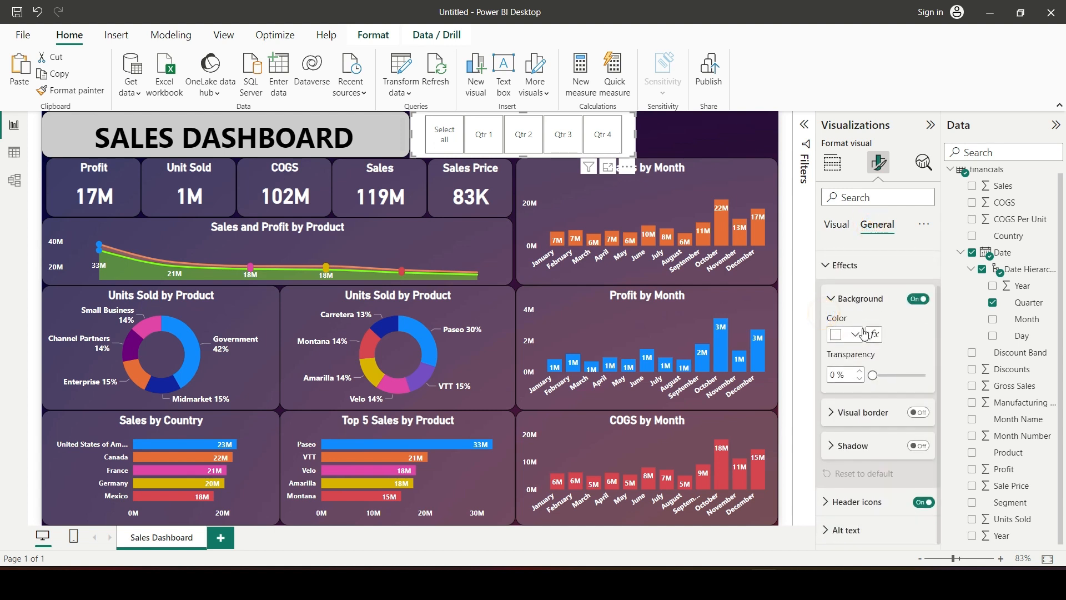
{"action": "left_click", "coordinate": [857, 335]}
{"action": "left_click", "coordinate": [884, 113]}
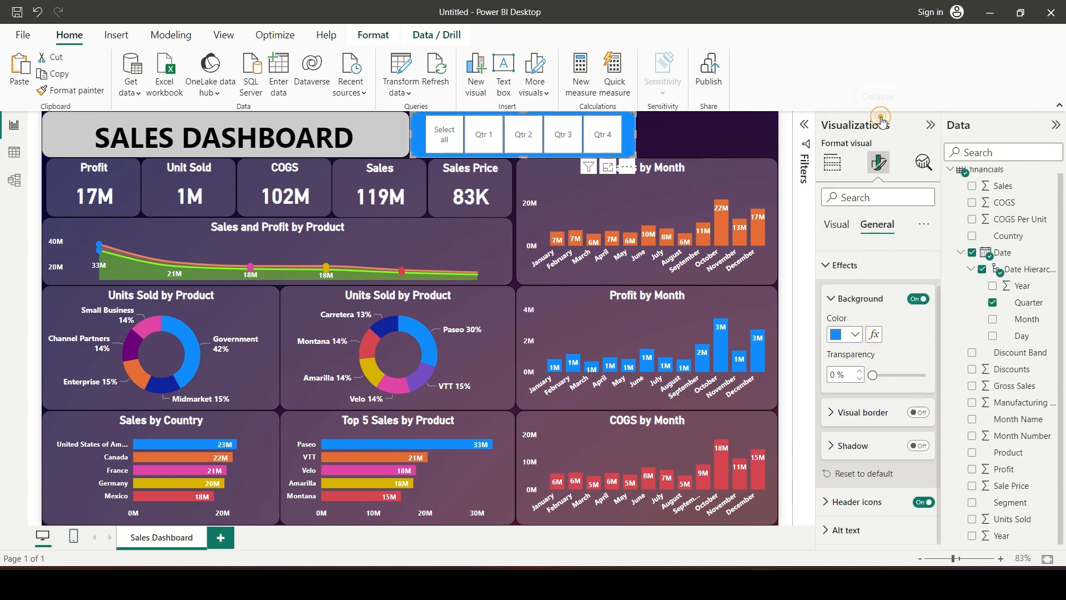
{"action": "left_click", "coordinate": [855, 334]}
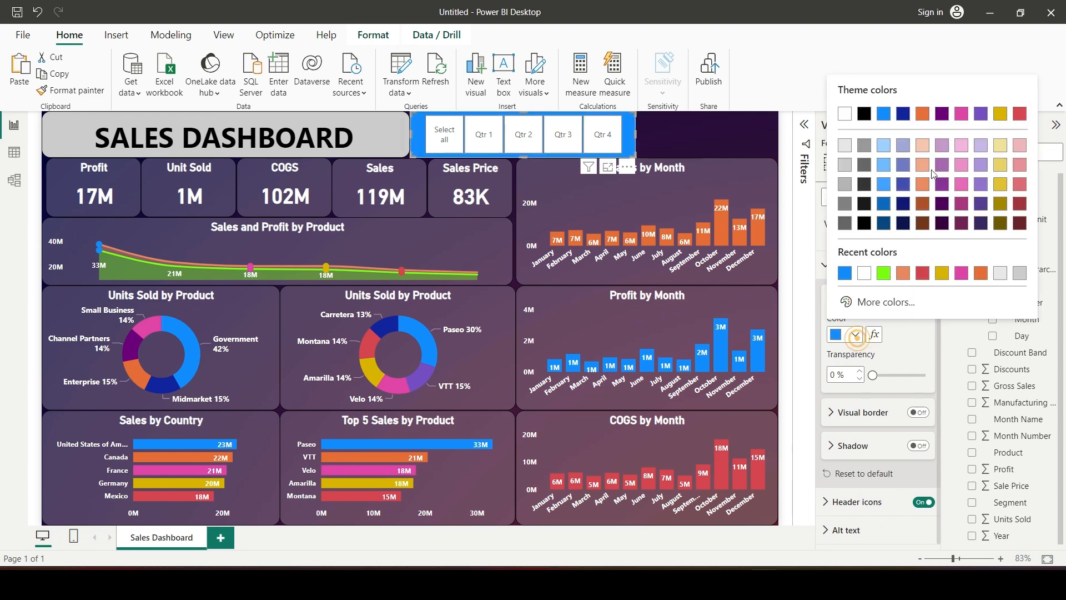
{"action": "left_click", "coordinate": [944, 110]}
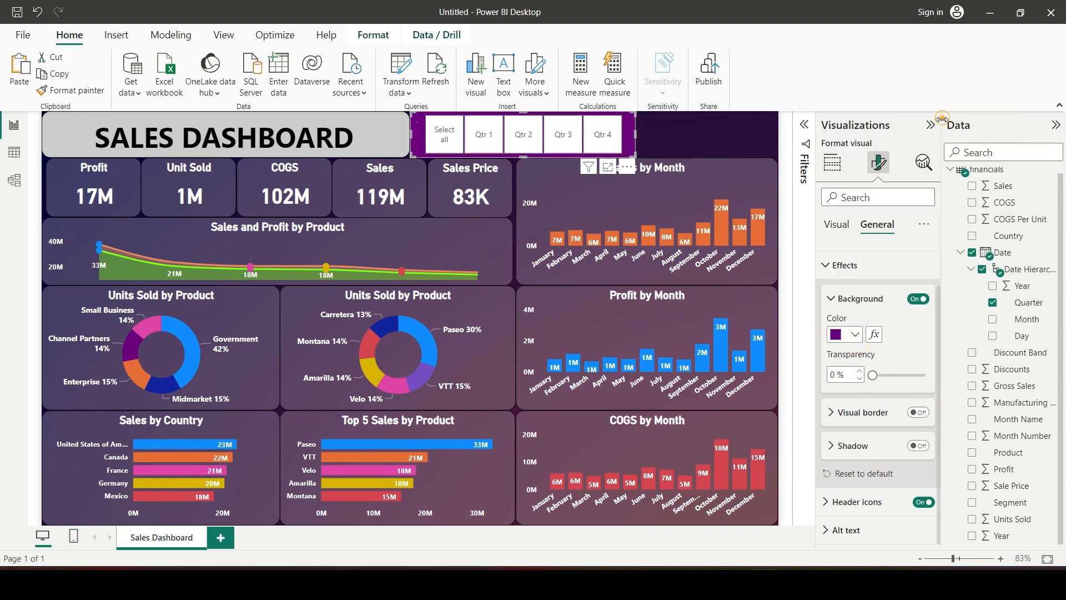
{"action": "left_click", "coordinate": [855, 335]}
{"action": "left_click", "coordinate": [846, 153]}
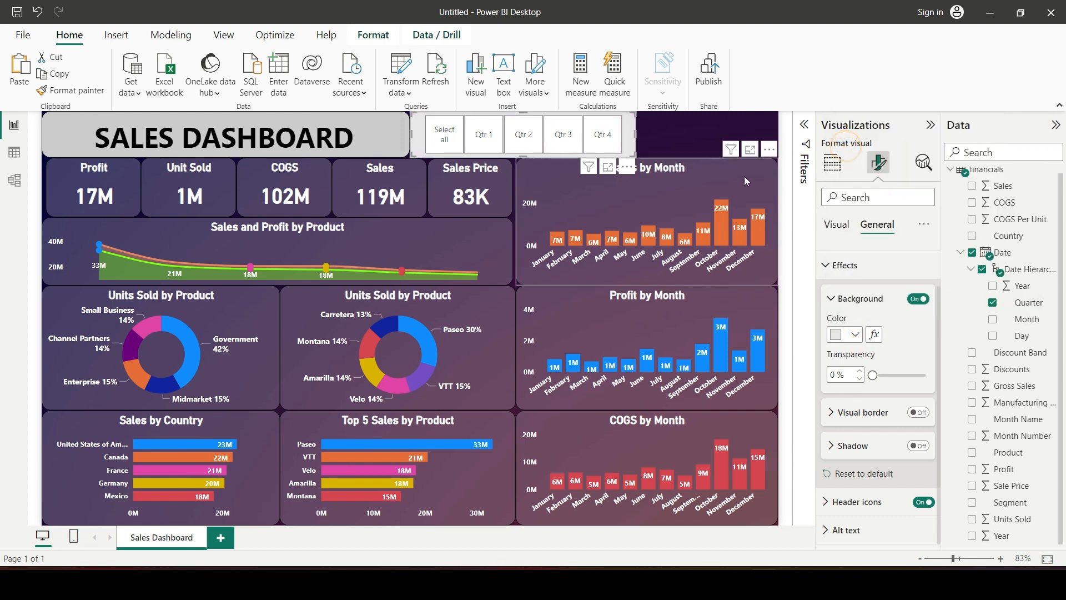
{"action": "left_click", "coordinate": [694, 132]}
{"action": "left_click", "coordinate": [633, 152]}
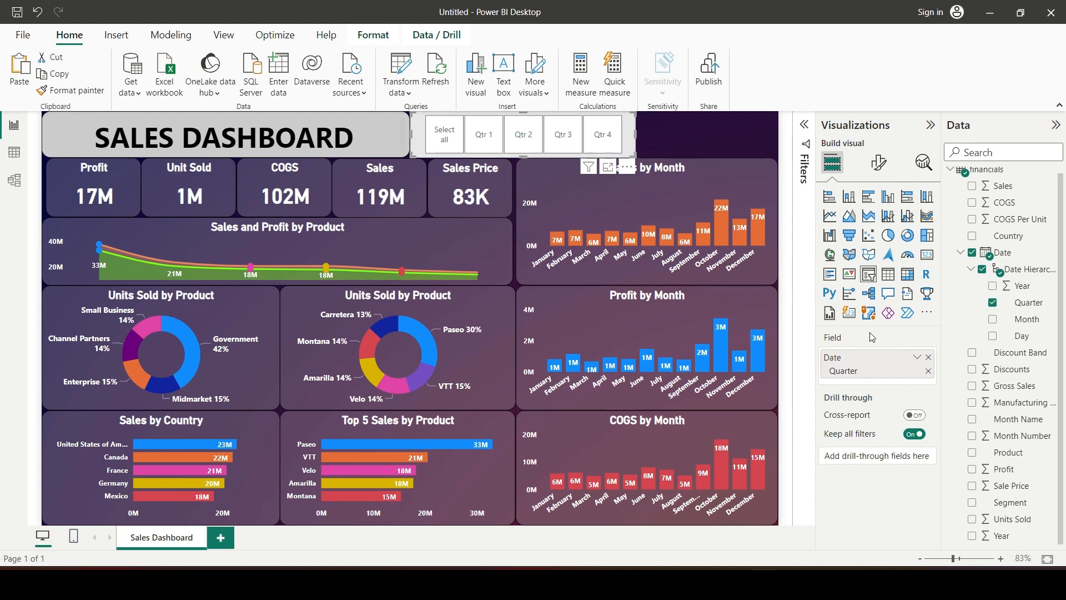
Step: Set the quarter slicer's background transparency to 39%
{"action": "left_click", "coordinate": [885, 161]}
{"action": "left_click", "coordinate": [877, 224]}
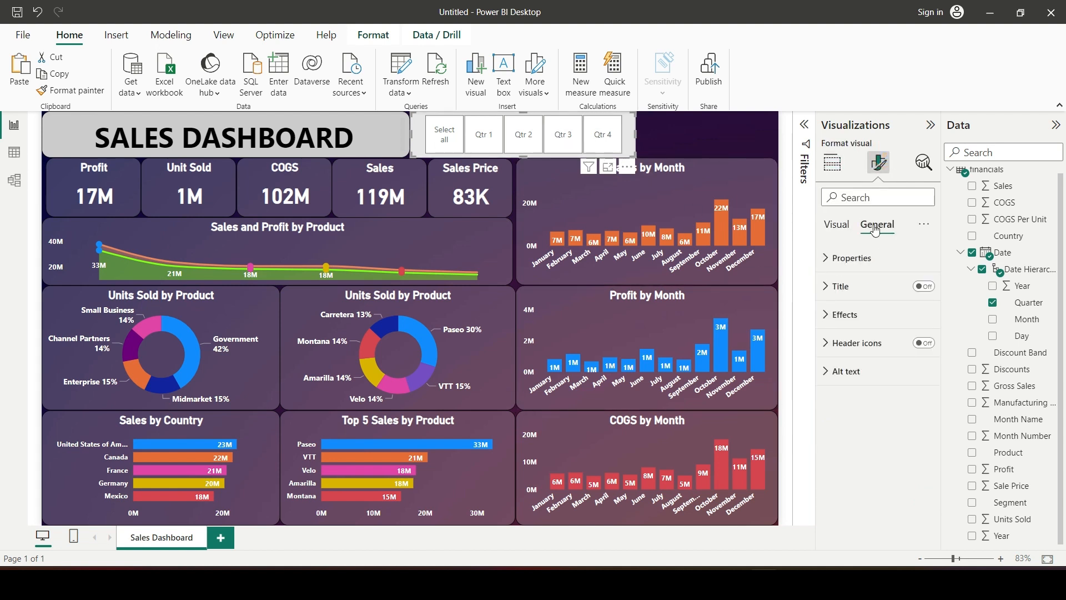
{"action": "left_click", "coordinate": [825, 315]}
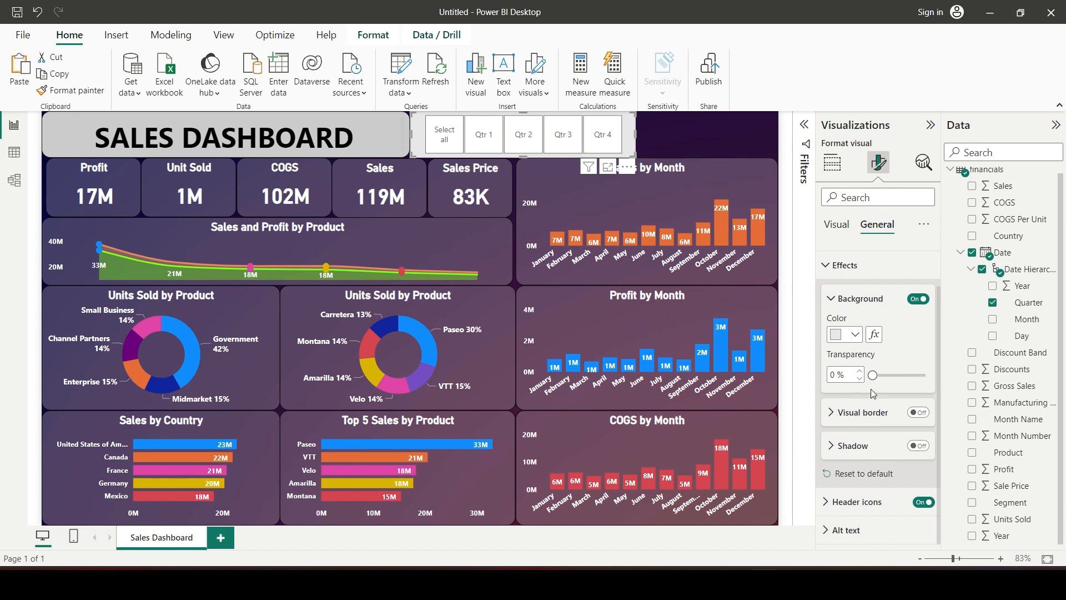
{"action": "mouse_move", "coordinate": [872, 378]}
{"action": "left_mouse_down"}
{"action": "mouse_move", "coordinate": [904, 379]}
{"action": "mouse_move", "coordinate": [892, 378]}
{"action": "left_mouse_up"}
{"action": "left_click", "coordinate": [697, 127]}
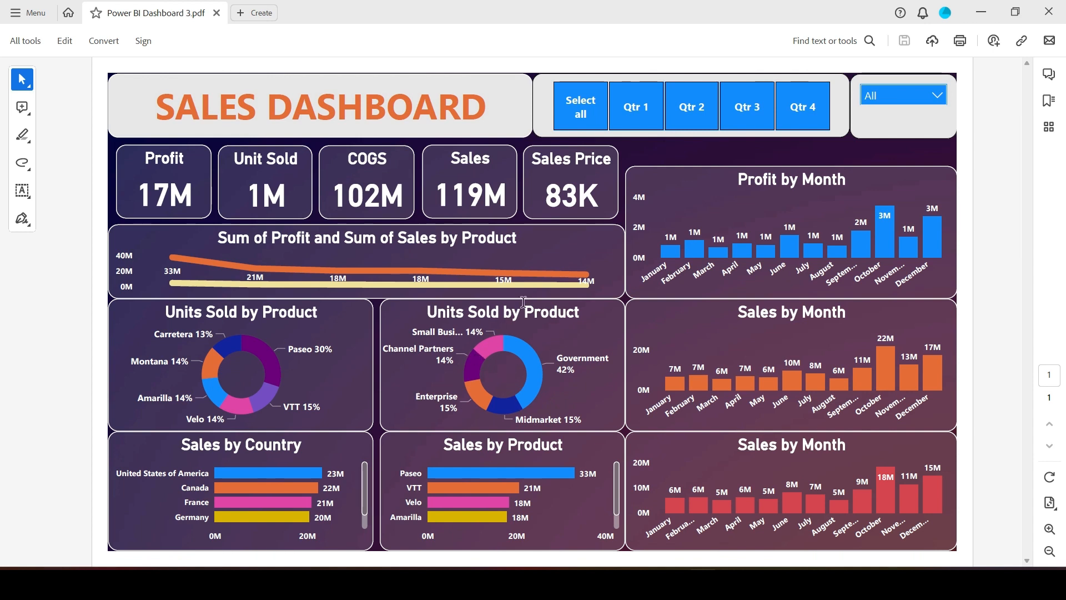
Step: Compare the quarter slicer's styling with the reference dashboard PDF and return to the Power BI report
{"action": "key", "text": "alt+Tab"}
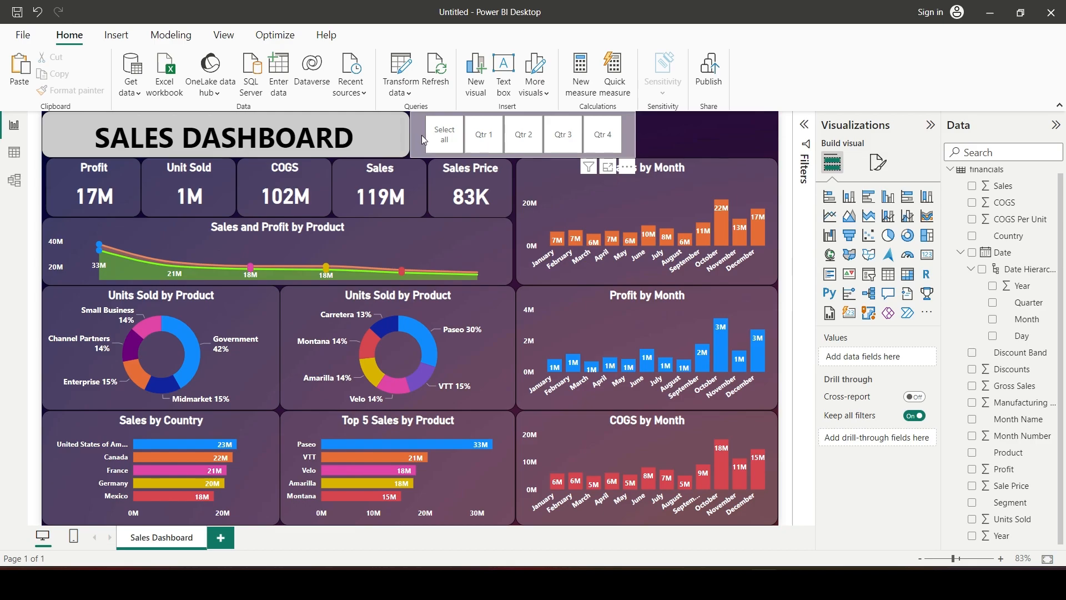
{"action": "key", "text": "alt+Tab"}
{"action": "key", "text": "alt+Tab"}
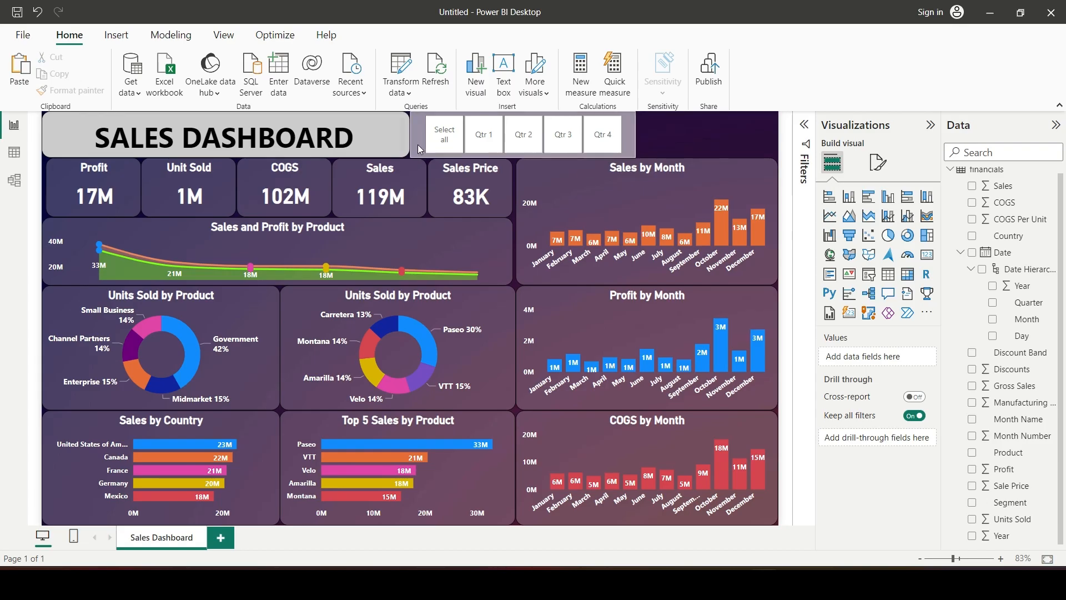
Step: Set the quarter slicer's background transparency to 0%
{"action": "left_click", "coordinate": [419, 142]}
{"action": "left_click", "coordinate": [878, 162]}
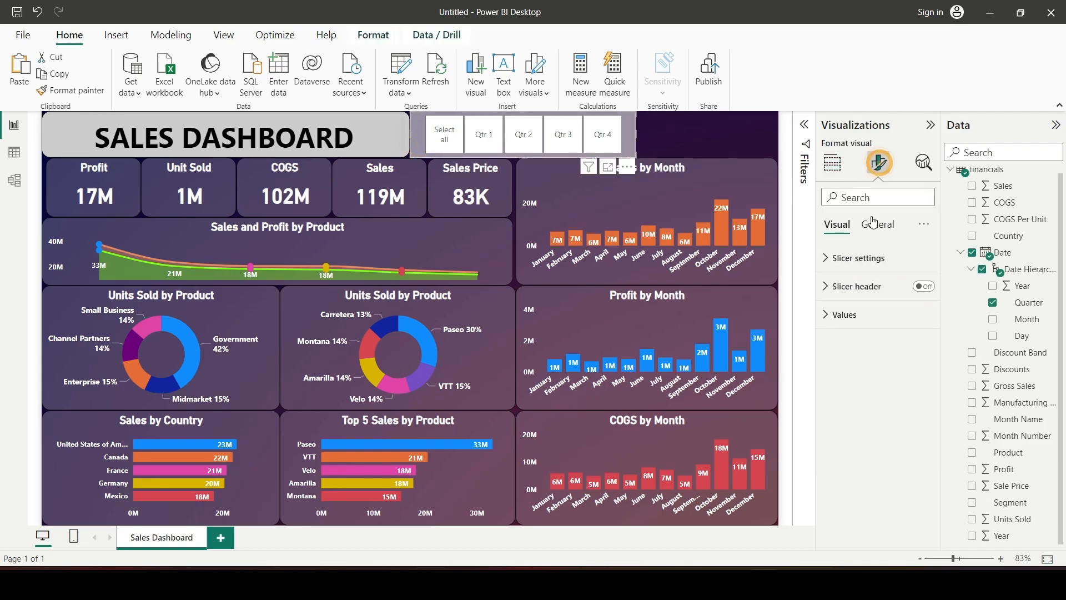
{"action": "left_click", "coordinate": [874, 223]}
{"action": "left_click", "coordinate": [844, 314]}
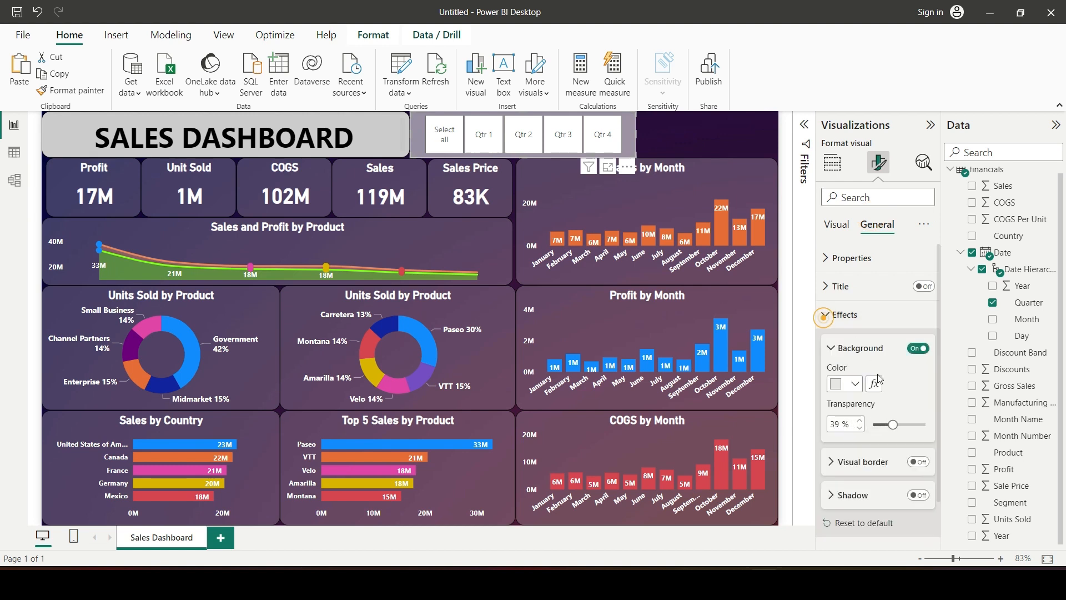
{"action": "left_click", "coordinate": [889, 426]}
{"action": "left_click_drag", "start_coordinate": [890, 426], "coordinate": [872, 425]}
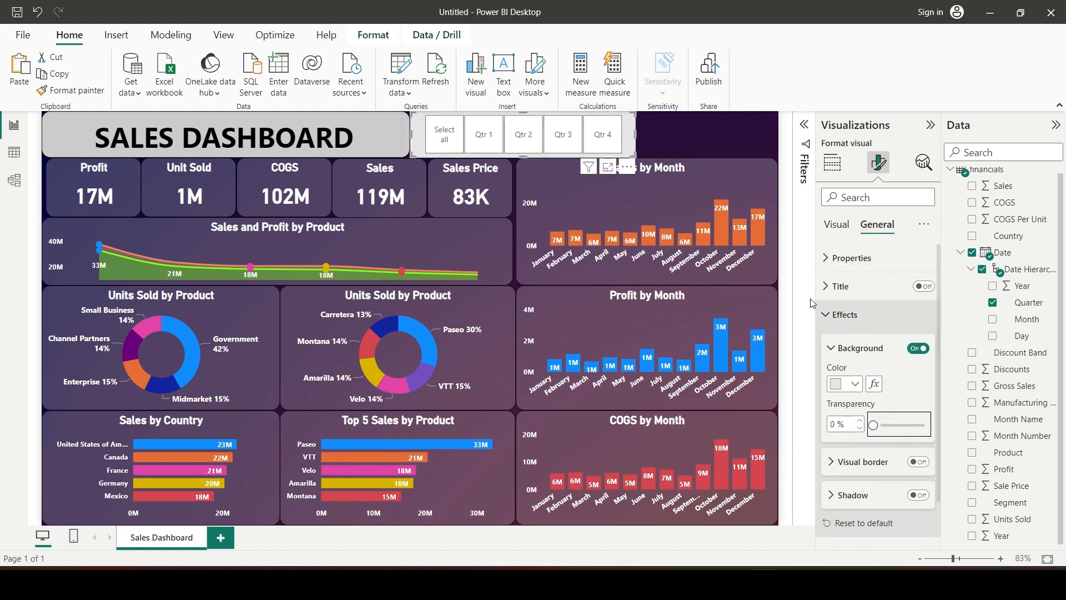
Step: Try blue, light grey and black as the font colour of the quarter slicer's values
{"action": "left_click", "coordinate": [835, 225]}
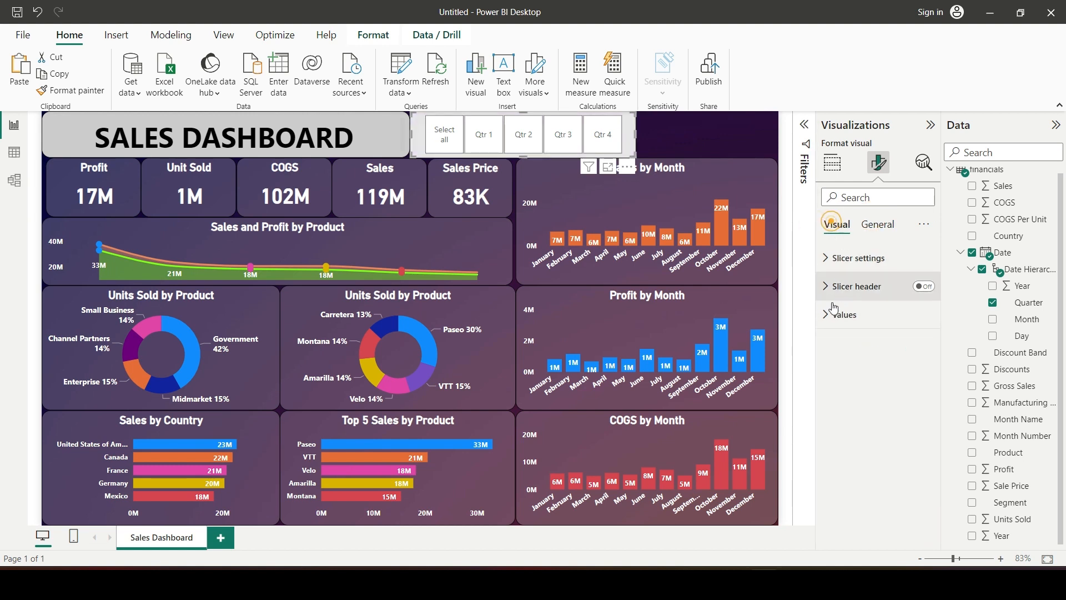
{"action": "left_click", "coordinate": [826, 316]}
{"action": "scroll", "coordinate": [833, 333], "scroll_direction": "down", "scroll_amount": 1}
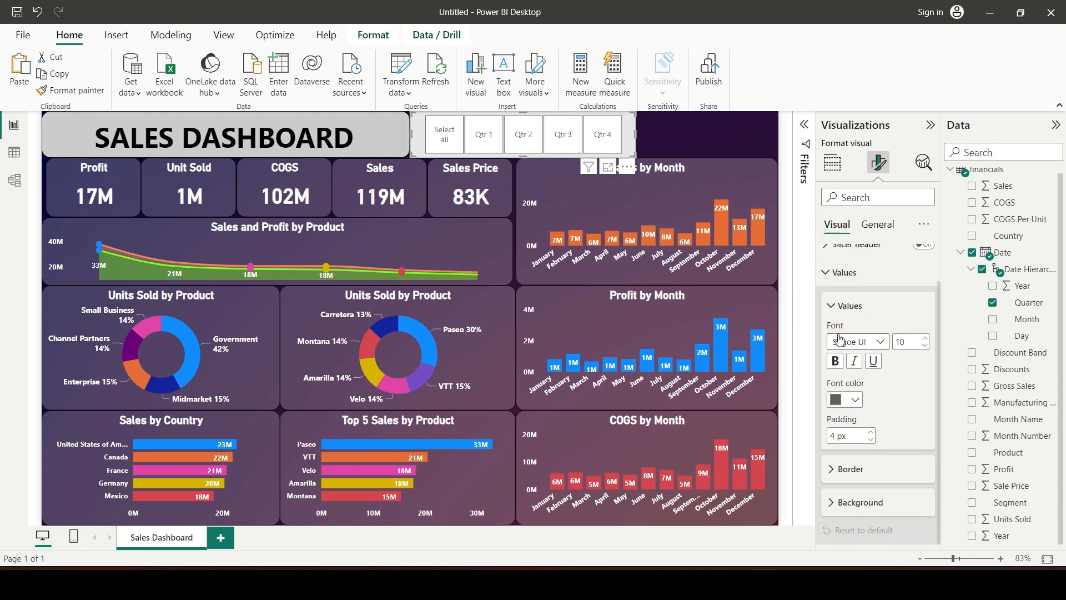
{"action": "left_click", "coordinate": [854, 408]}
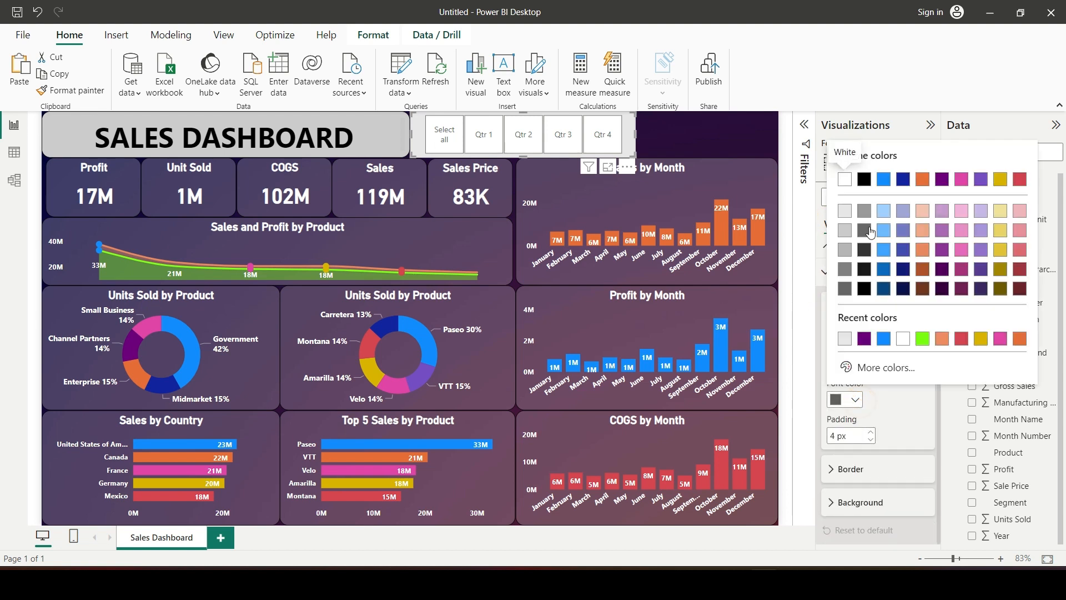
{"action": "left_click", "coordinate": [884, 180]}
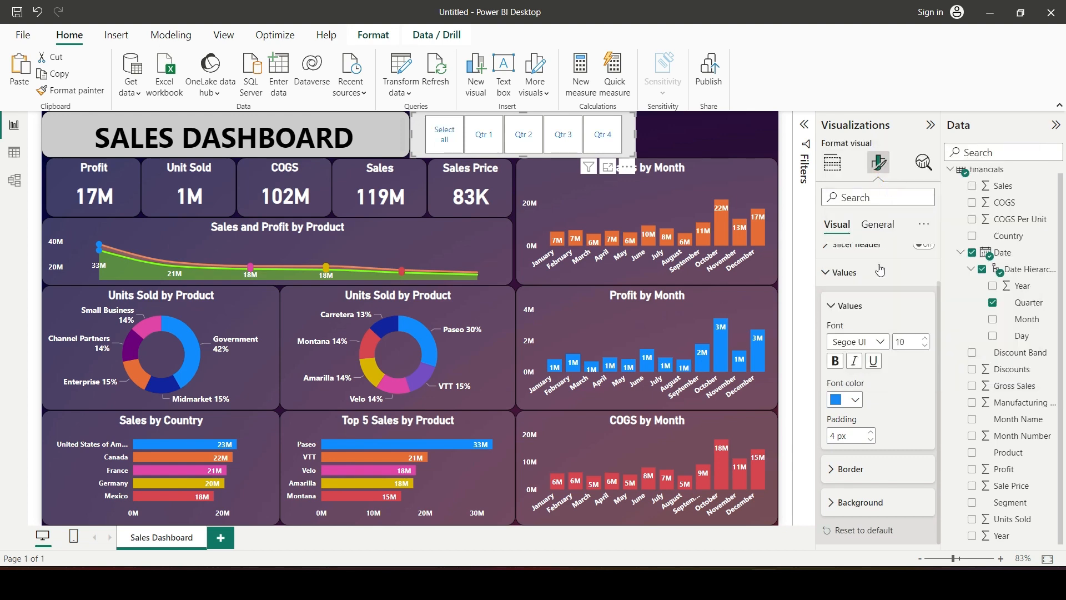
{"action": "left_click", "coordinate": [857, 403]}
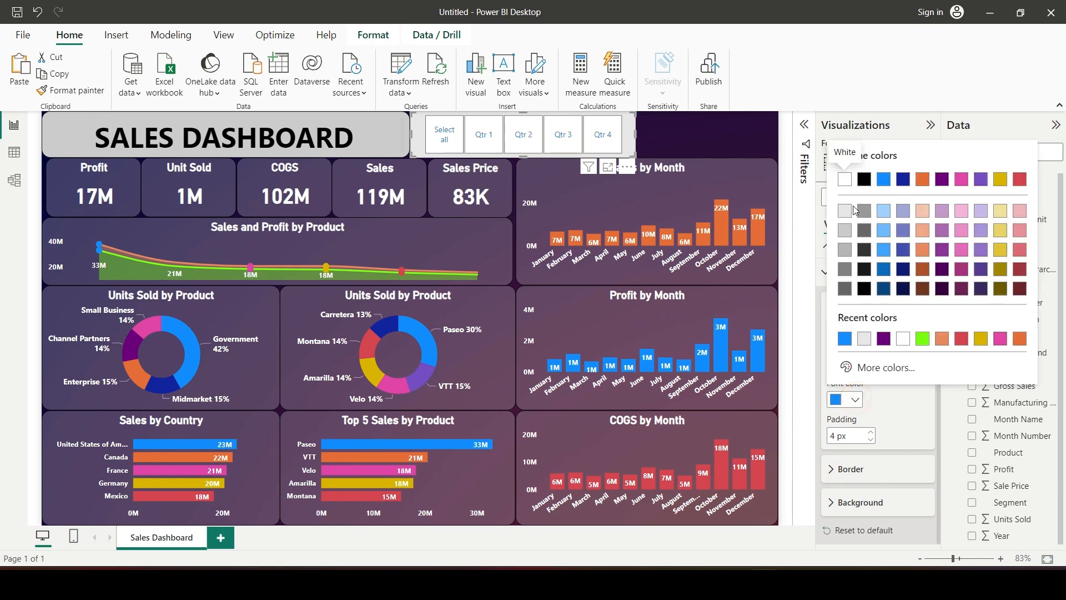
{"action": "left_click", "coordinate": [844, 209]}
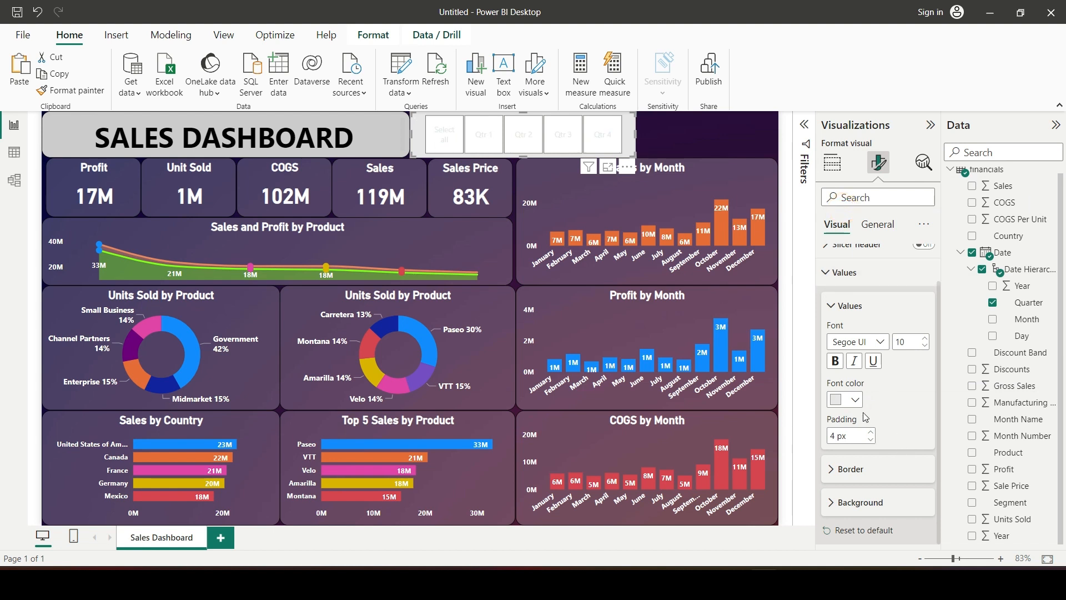
{"action": "left_click", "coordinate": [855, 400]}
{"action": "left_click", "coordinate": [864, 185]}
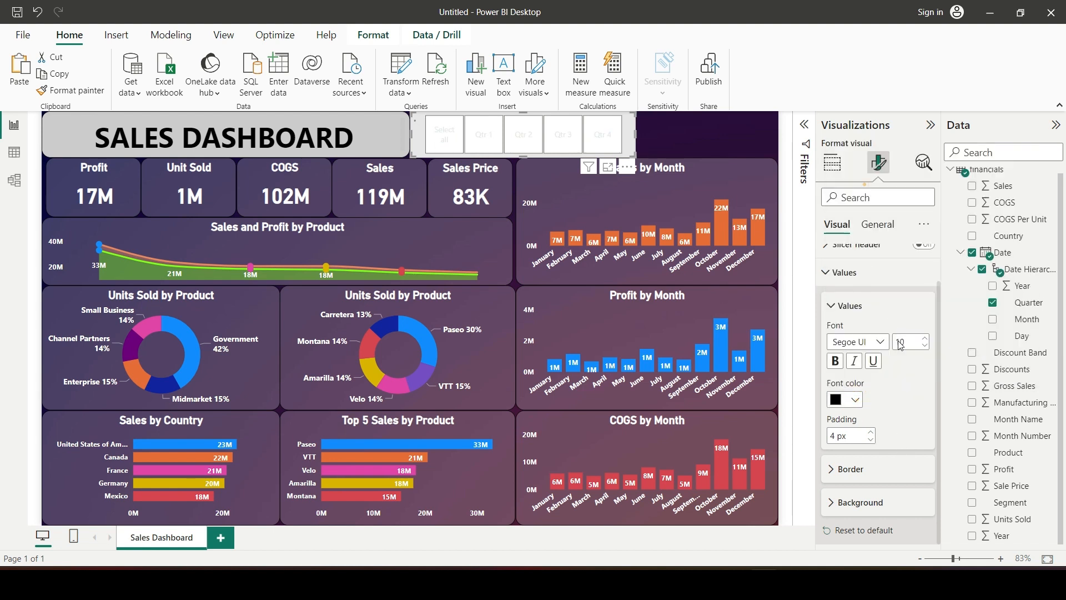
Step: Set the background colour of the quarter slicer's value tiles to the theme blue
{"action": "left_click", "coordinate": [842, 506]}
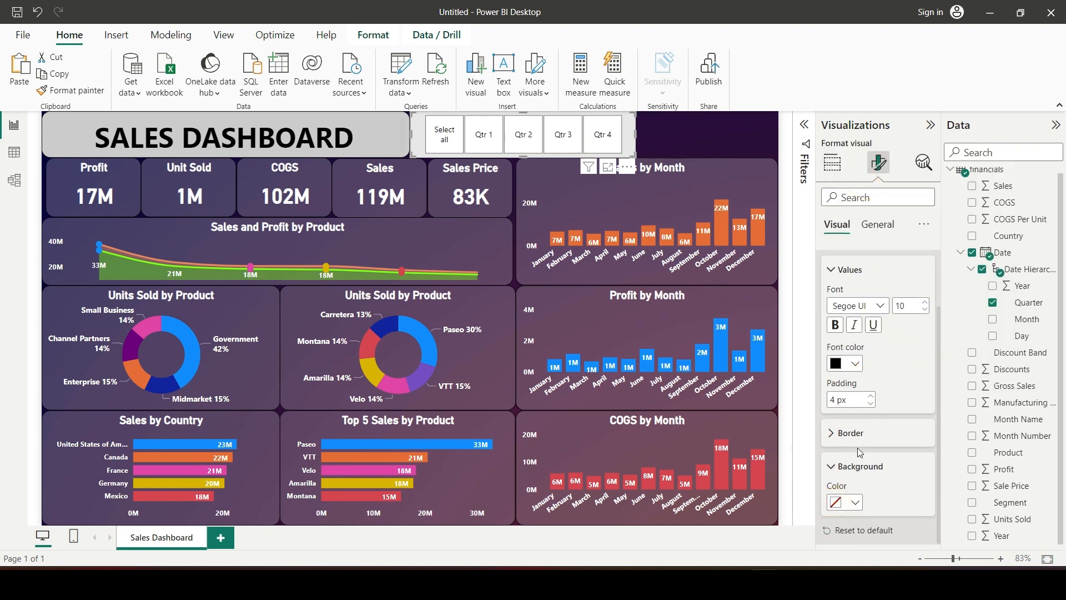
{"action": "left_click", "coordinate": [856, 509]}
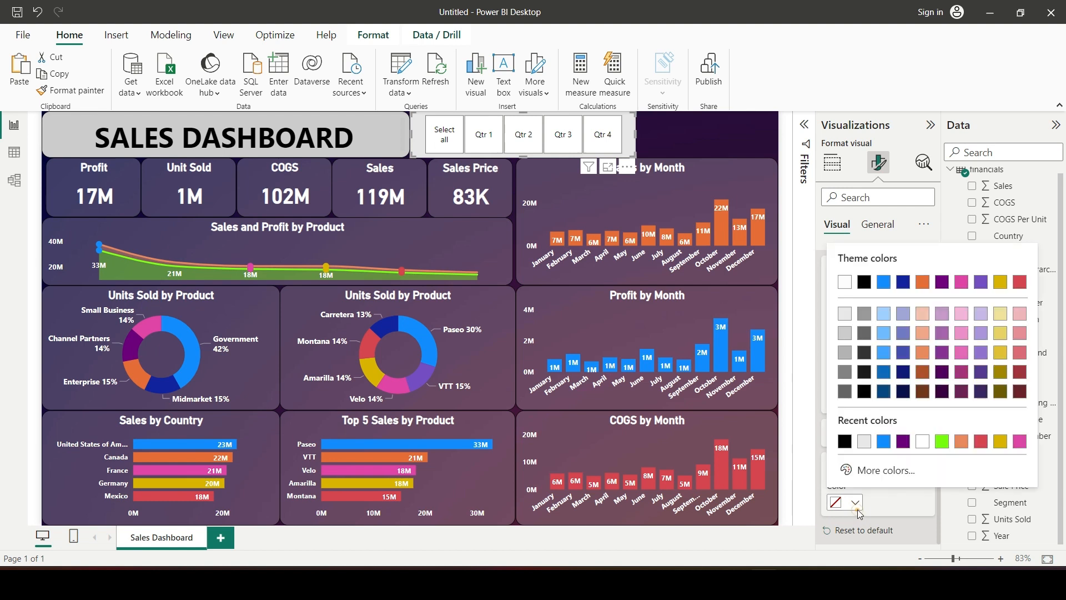
{"action": "left_click", "coordinate": [888, 287]}
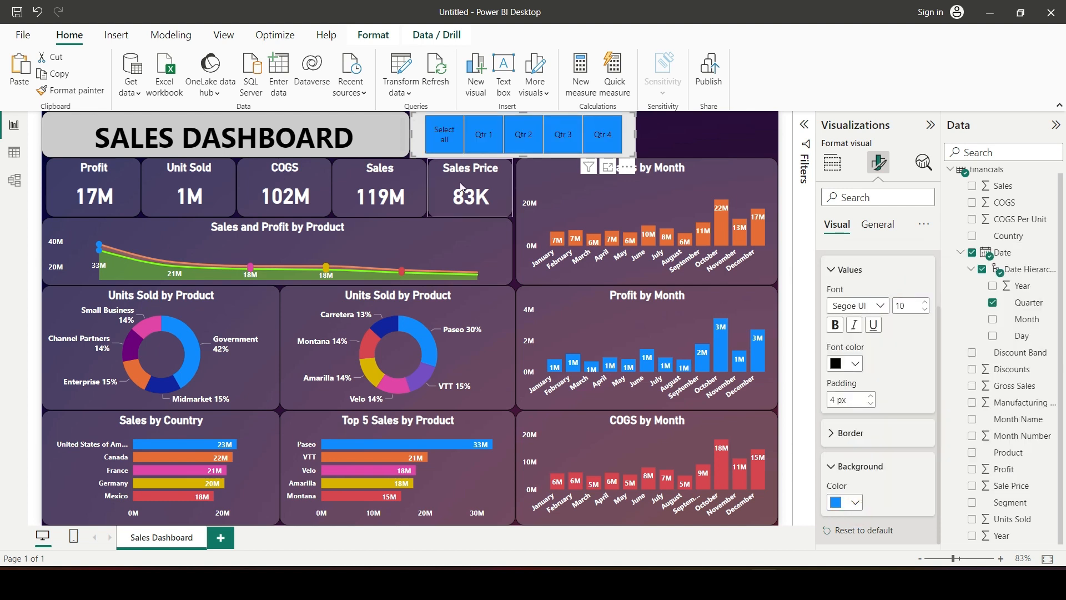
Step: Set the font of the quarter slicer's values to white and bold
{"action": "scroll", "coordinate": [855, 445], "scroll_direction": "up", "scroll_amount": 2}
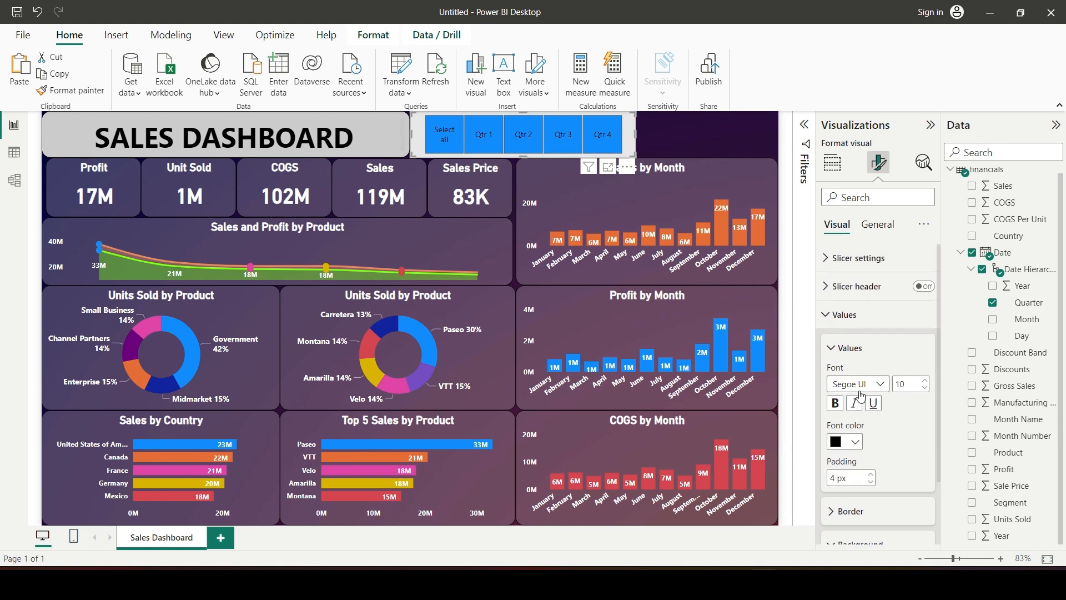
{"action": "left_click", "coordinate": [855, 442]}
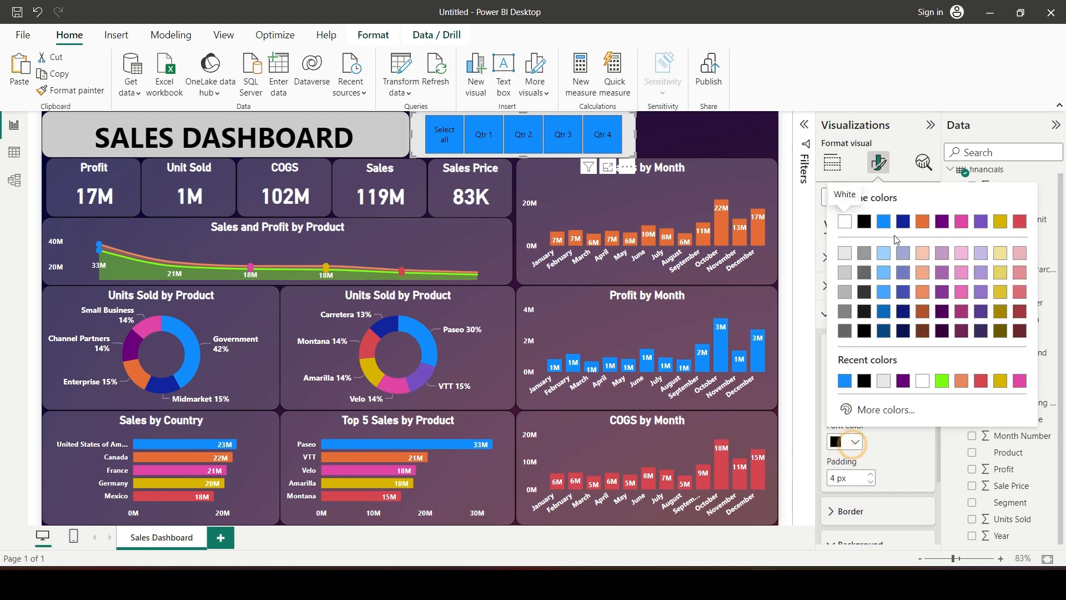
{"action": "left_click", "coordinate": [845, 222]}
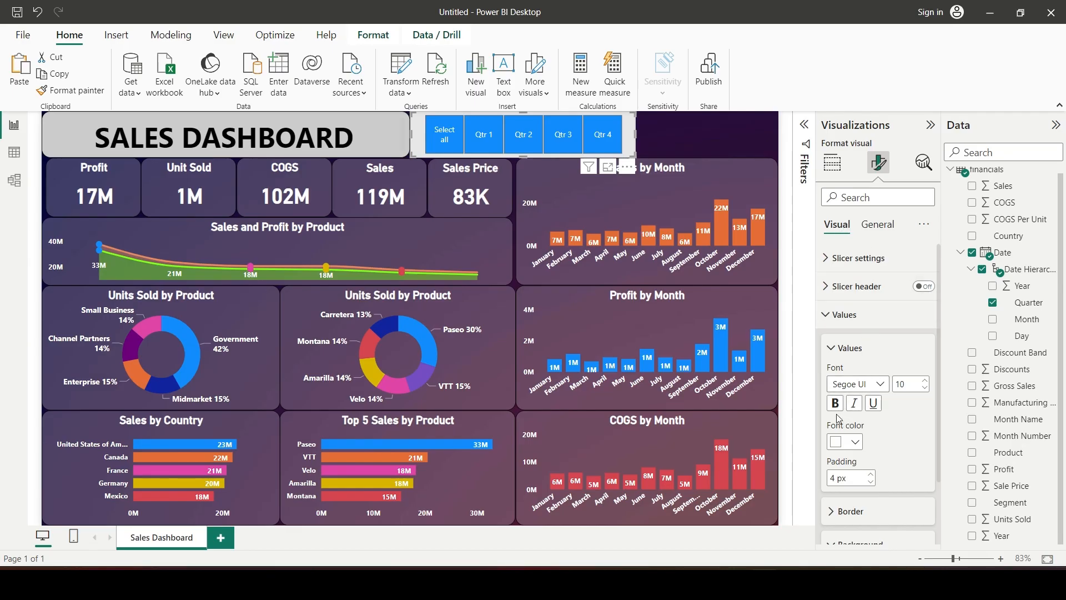
{"action": "left_click", "coordinate": [698, 145]}
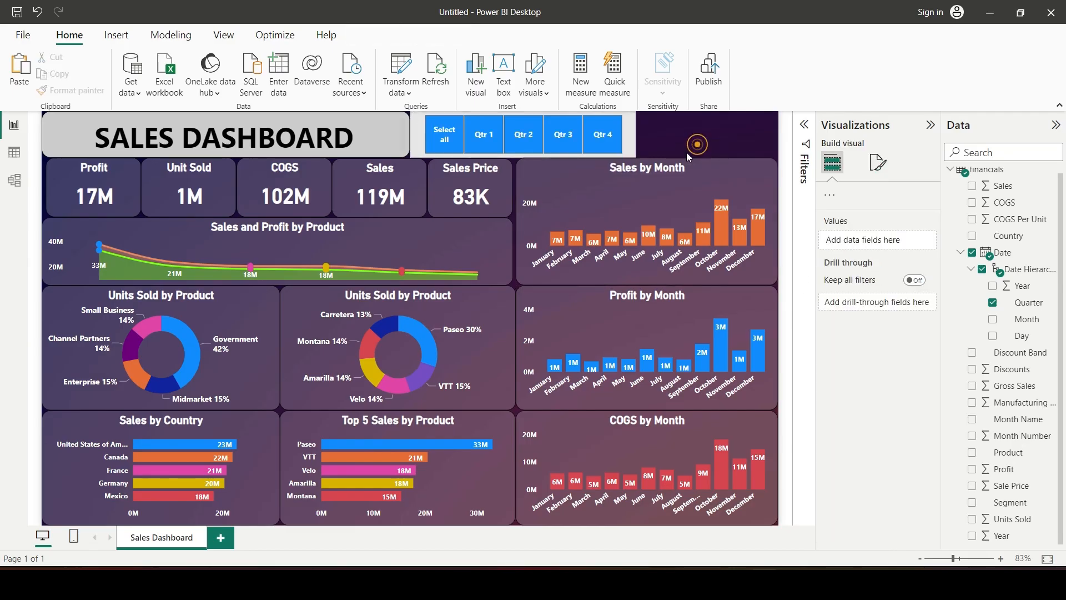
Step: Duplicate the quarter slicer, place the copy over the Sales by Month chart, and replace its Quarter field with Segment
{"action": "left_click", "coordinate": [634, 147]}
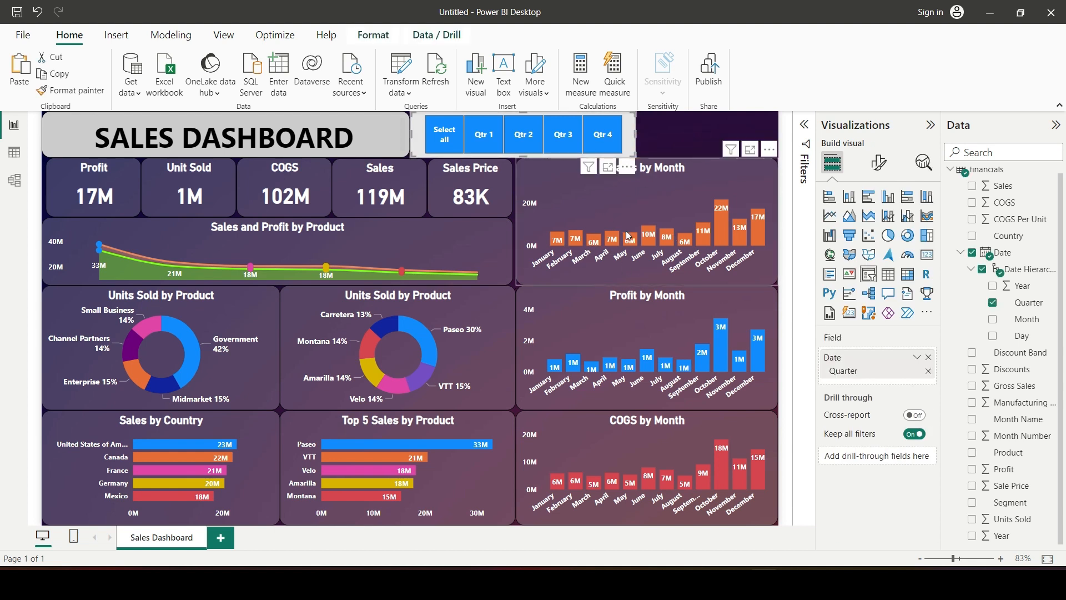
{"action": "left_click_drag", "start_coordinate": [627, 138], "coordinate": [748, 262]}
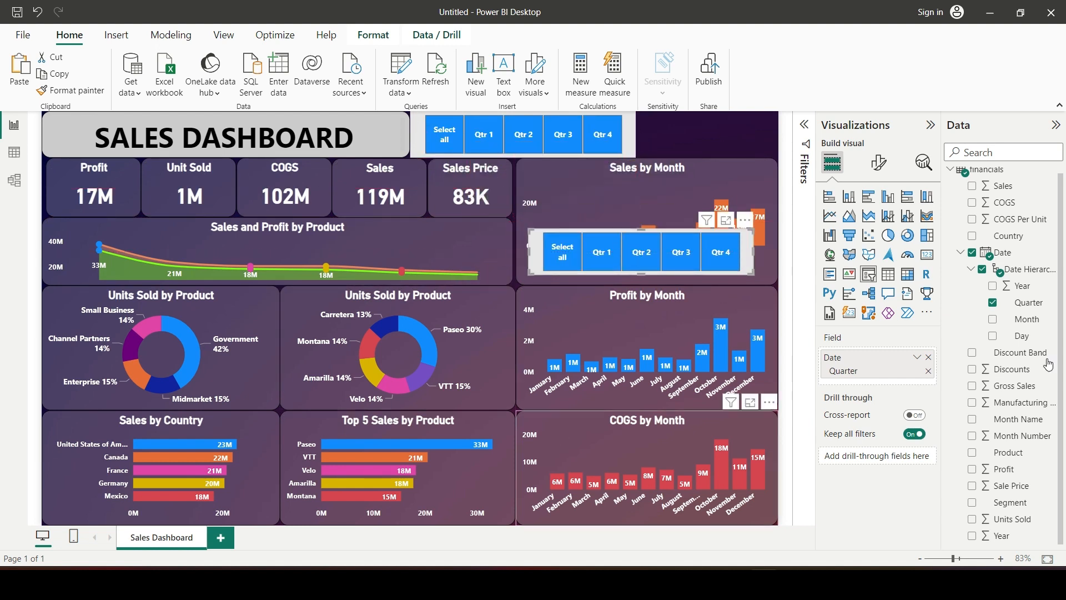
{"action": "left_click", "coordinate": [928, 371]}
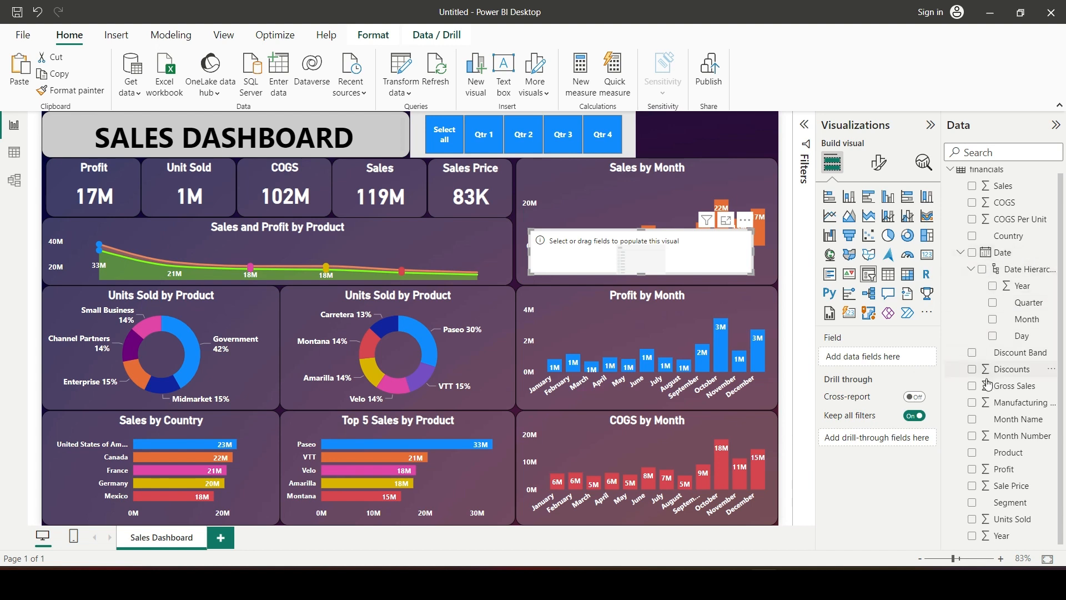
{"action": "left_click", "coordinate": [972, 503]}
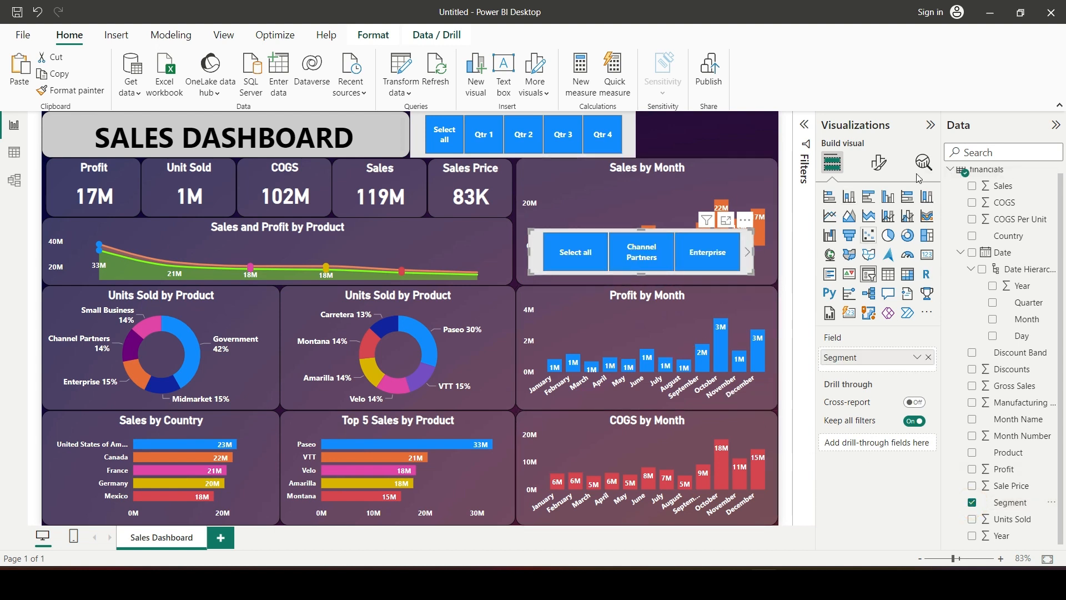
Step: Change the Segment slicer's style from tiles to Dropdown
{"action": "left_click", "coordinate": [875, 177]}
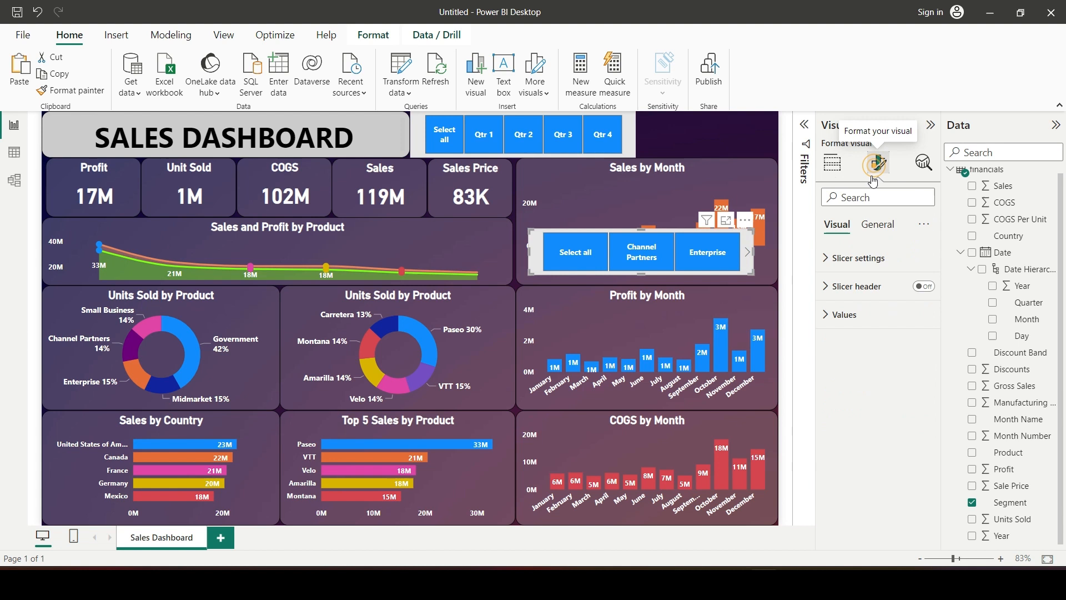
{"action": "left_click", "coordinate": [836, 258]}
{"action": "left_click", "coordinate": [858, 328]}
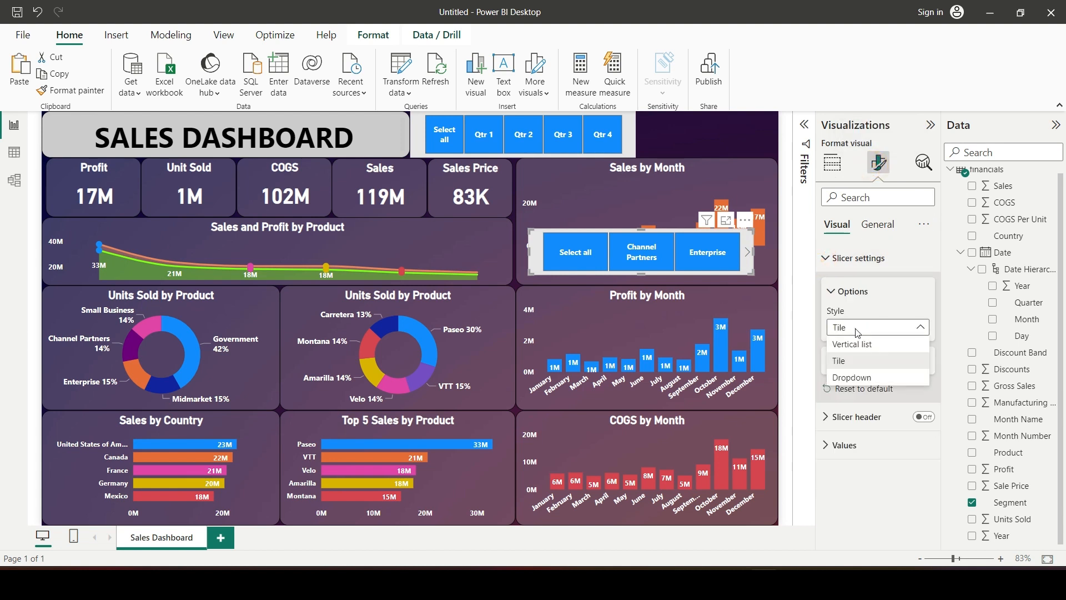
{"action": "left_click", "coordinate": [850, 374]}
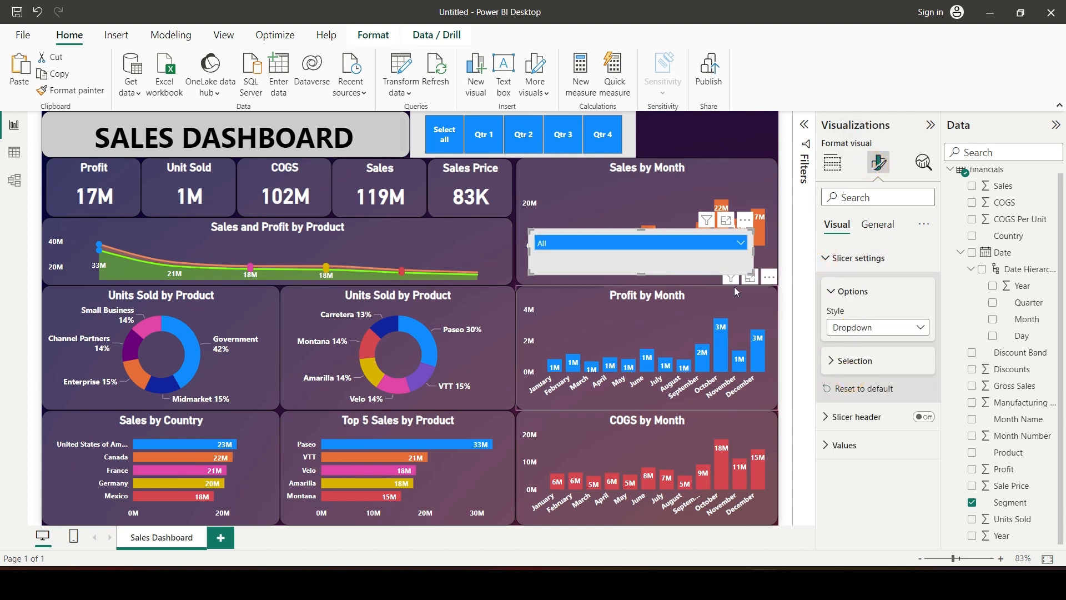
Step: Test the Segment dropdown slicer by filtering the dashboard to Channel Partners, clear the selection and close the list
{"action": "left_click", "coordinate": [742, 242]}
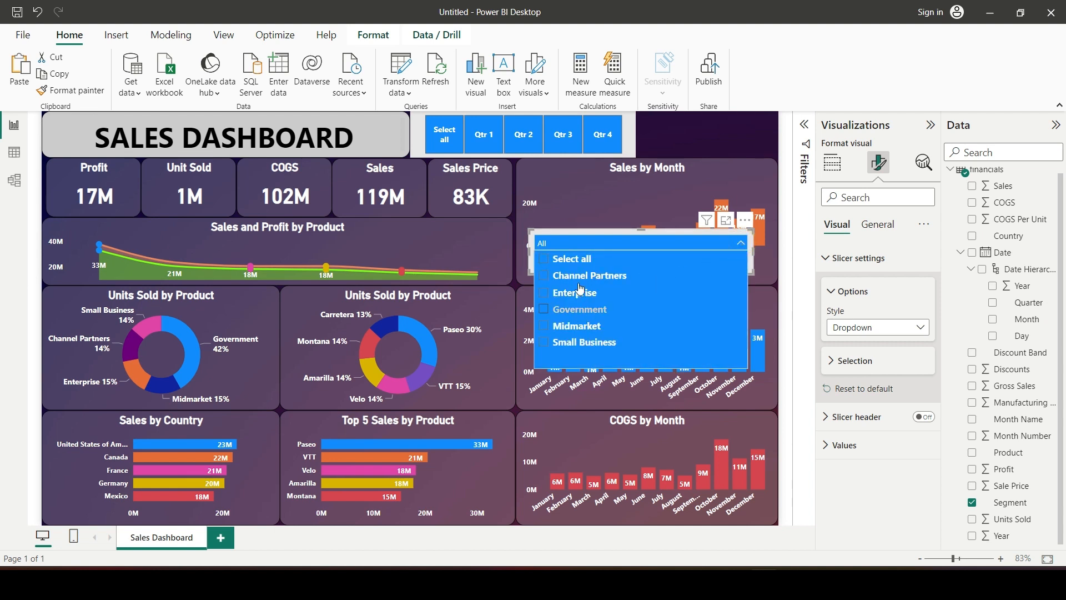
{"action": "left_click", "coordinate": [544, 275]}
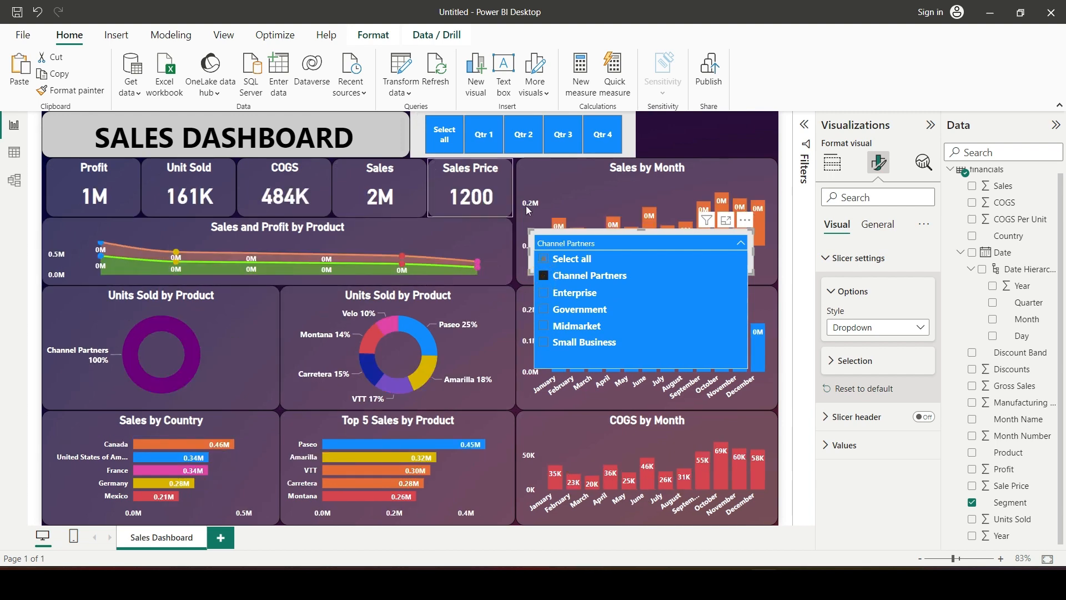
{"action": "left_click", "coordinate": [544, 276]}
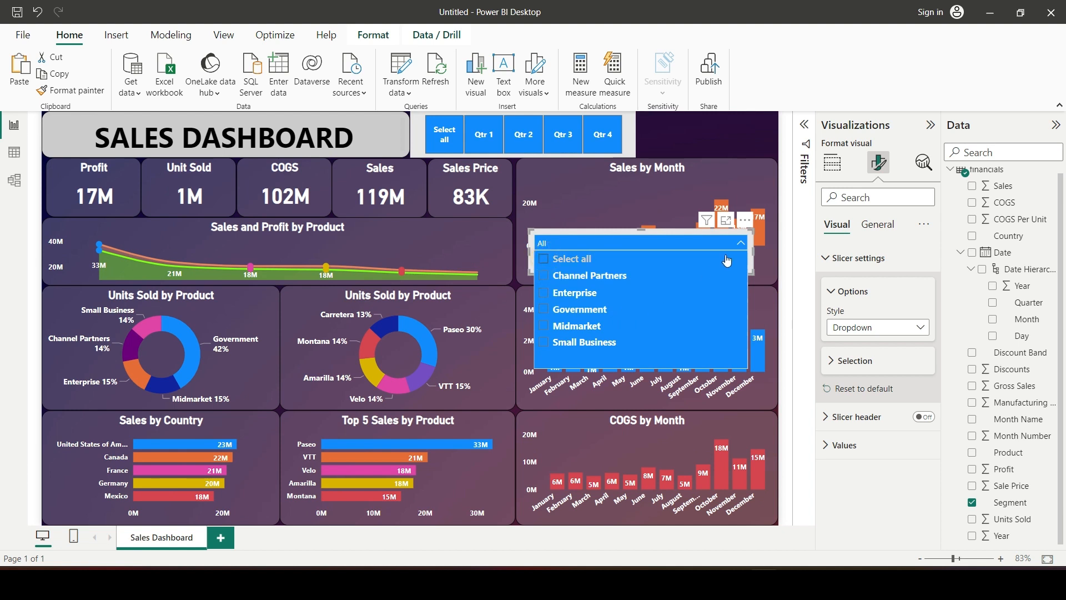
{"action": "left_click", "coordinate": [739, 243]}
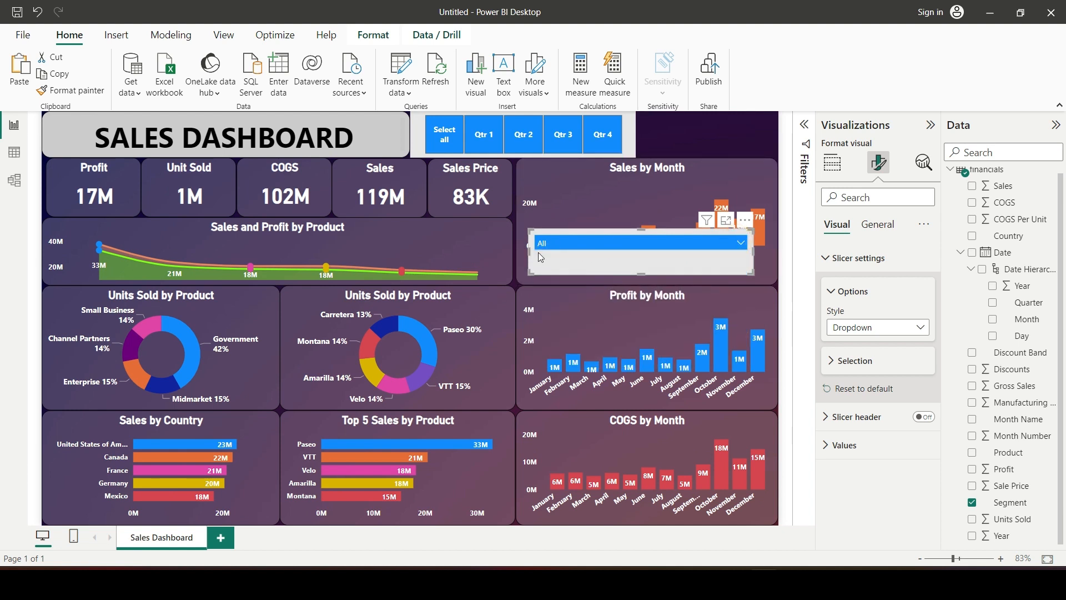
Step: Place the Segment slicer beside the quarter slicer in the header and widen it slightly to the dashboard's outer edge
{"action": "left_click_drag", "start_coordinate": [538, 252], "coordinate": [673, 234]}
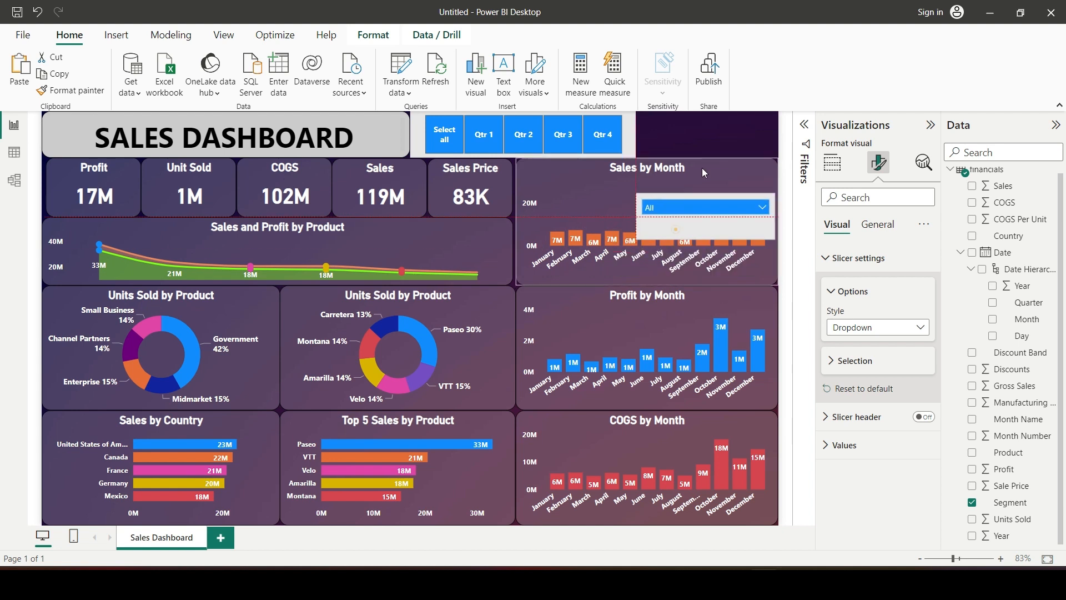
{"action": "left_click_drag", "start_coordinate": [701, 168], "coordinate": [705, 115]}
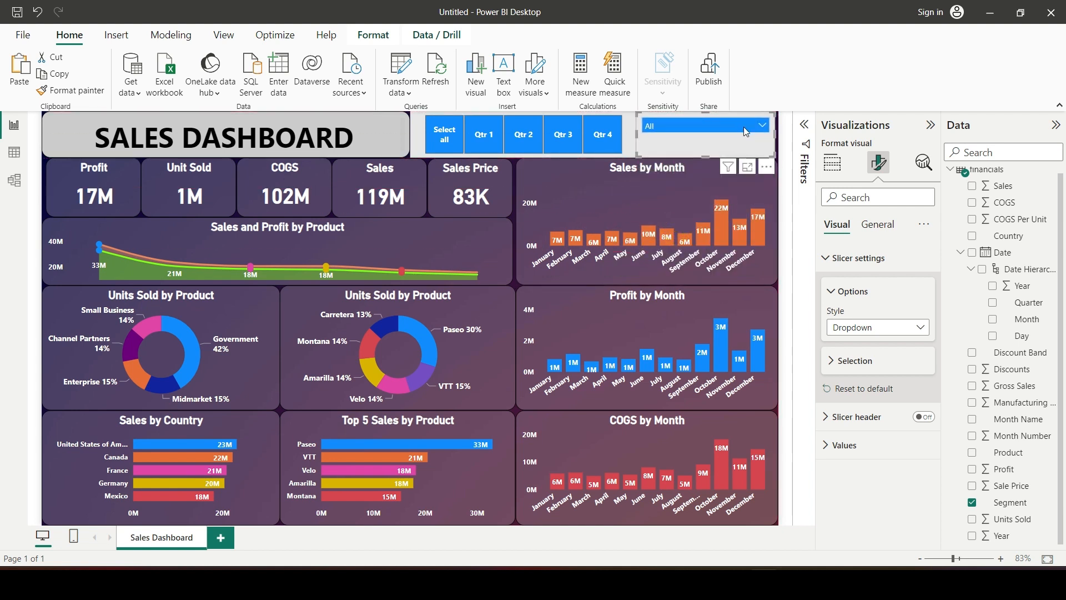
{"action": "left_click_drag", "start_coordinate": [775, 133], "coordinate": [779, 134]}
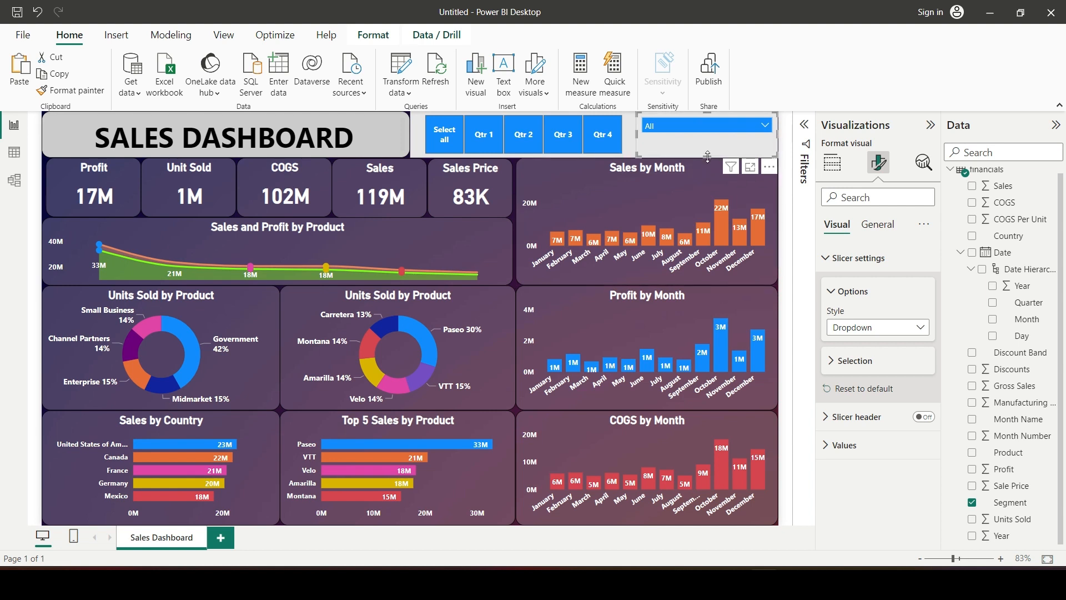
Step: Collapse the Data and Visualizations panes and deselect the slicer to show the whole dashboard
{"action": "left_click", "coordinate": [776, 70]}
{"action": "left_click", "coordinate": [1056, 126]}
{"action": "left_click", "coordinate": [1057, 128]}
{"action": "left_click", "coordinate": [1055, 125]}
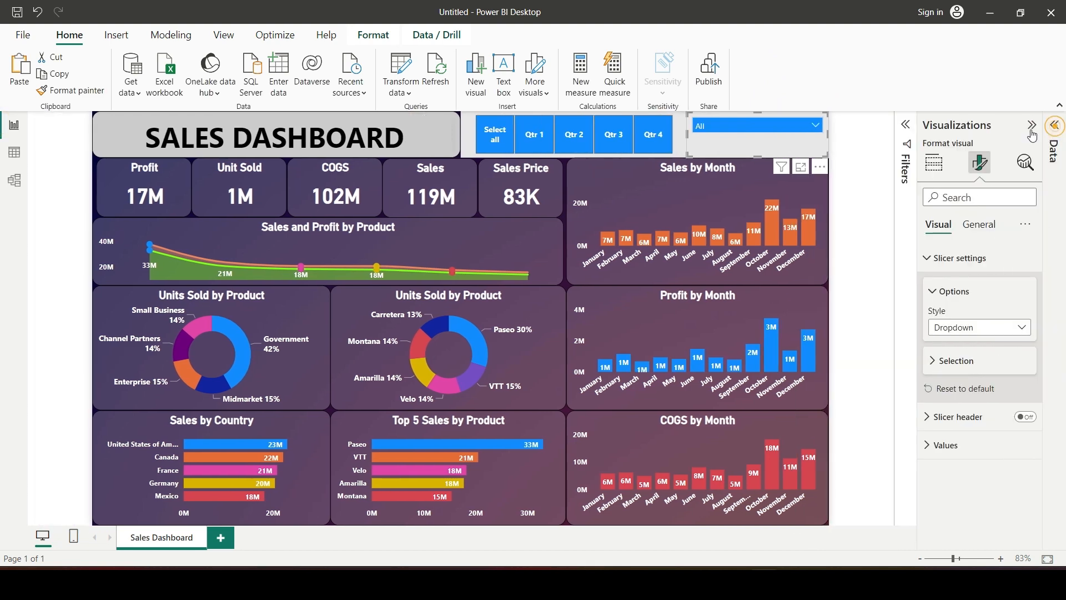
{"action": "left_click", "coordinate": [1032, 125]}
{"action": "left_click", "coordinate": [941, 184]}
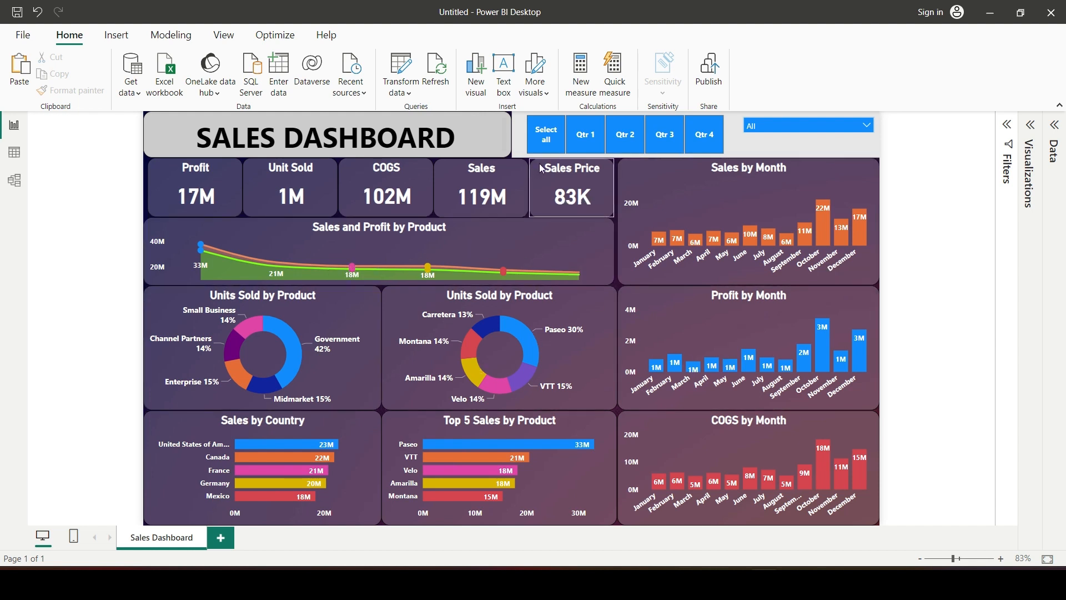
Step: Test the quarter slicer by filtering the dashboard to Qtr 1, Qtr 2, Qtr 3 and Qtr 4 in turn, and return to all quarters
{"action": "left_click", "coordinate": [595, 146]}
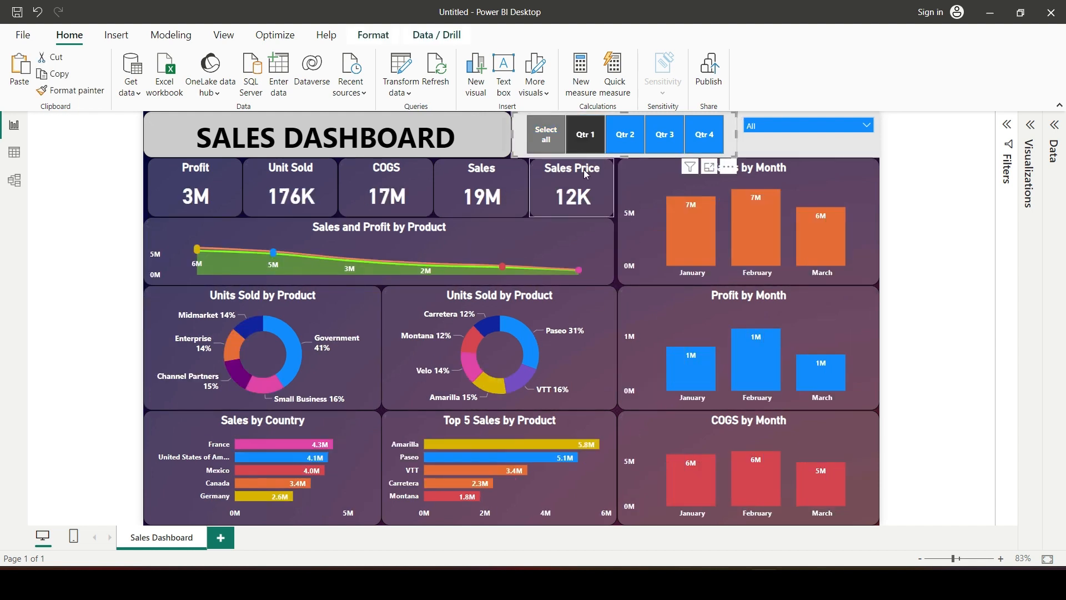
{"action": "left_click", "coordinate": [637, 142]}
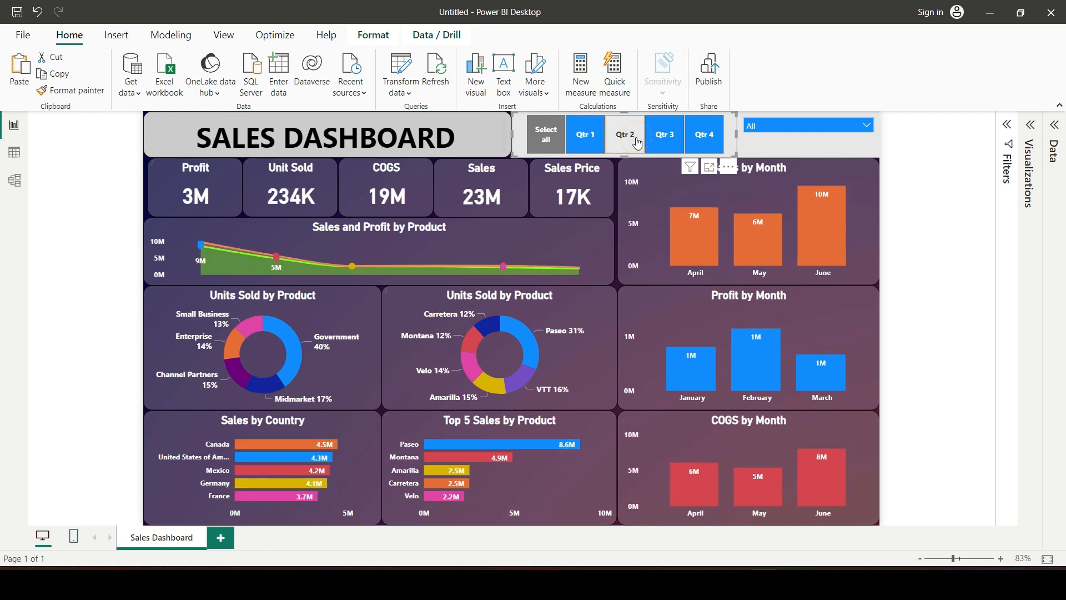
{"action": "left_click", "coordinate": [658, 144]}
{"action": "left_click", "coordinate": [694, 138]}
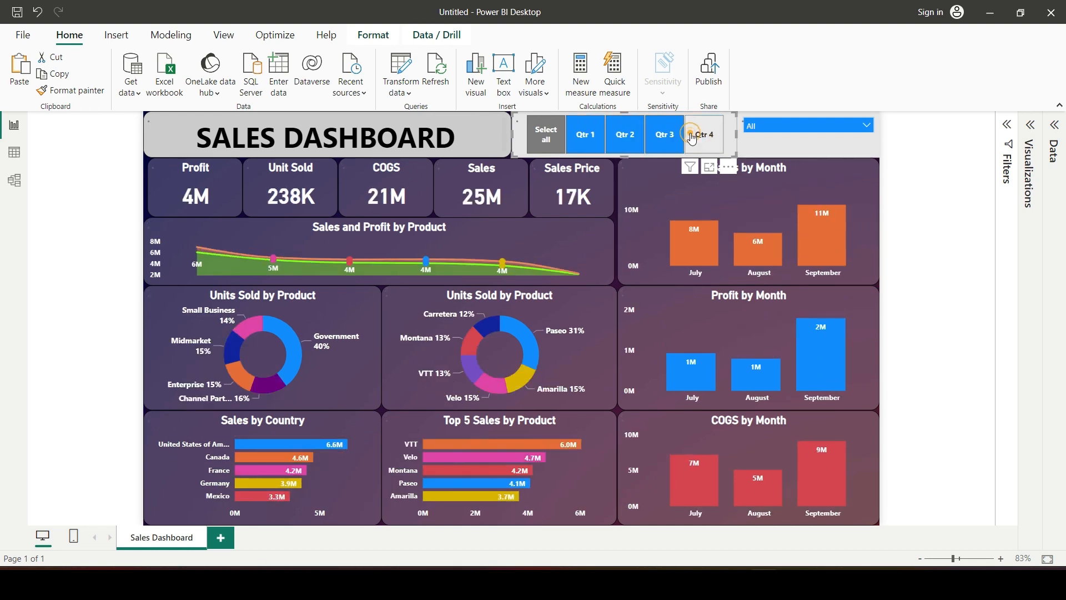
{"action": "left_click", "coordinate": [548, 145]}
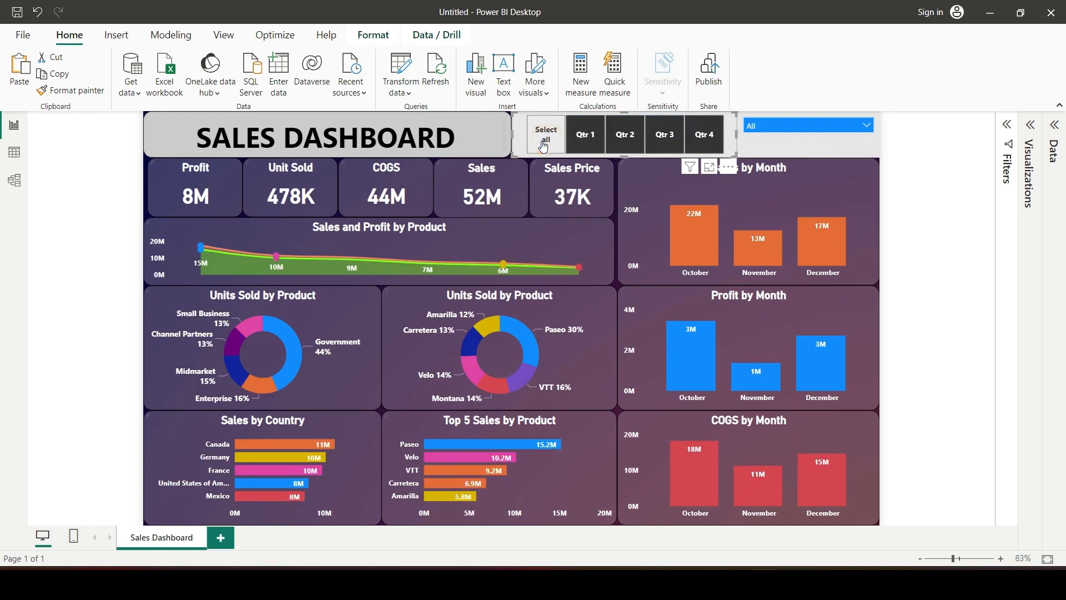
Step: Test the Segment slicer in the header by filtering to Enterprise, clear the filter and close the list
{"action": "left_click", "coordinate": [788, 126]}
{"action": "left_click", "coordinate": [757, 176]}
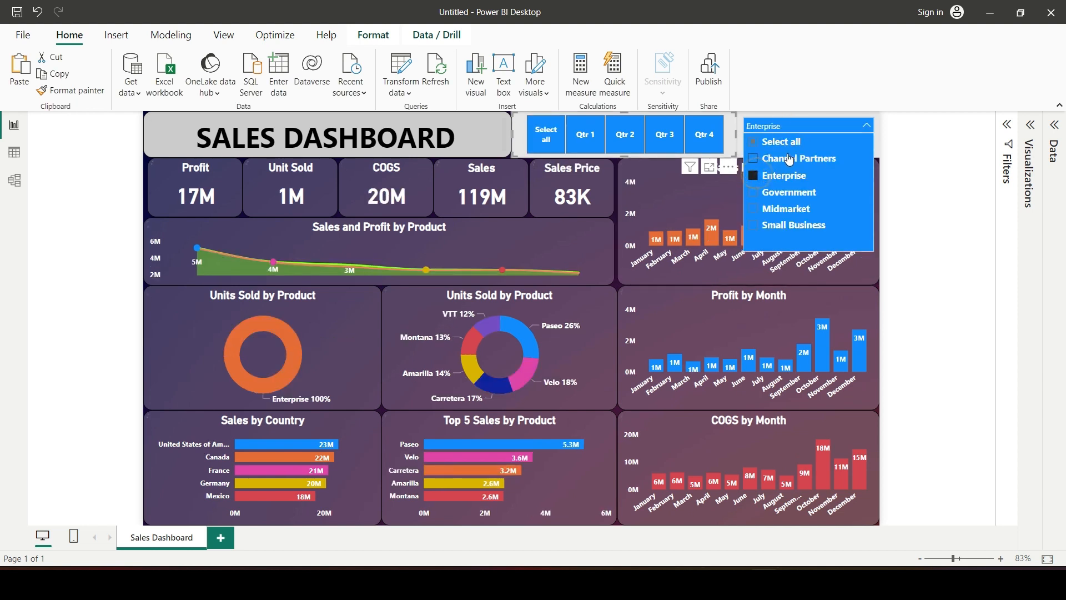
{"action": "left_click", "coordinate": [799, 128]}
{"action": "left_click", "coordinate": [820, 129]}
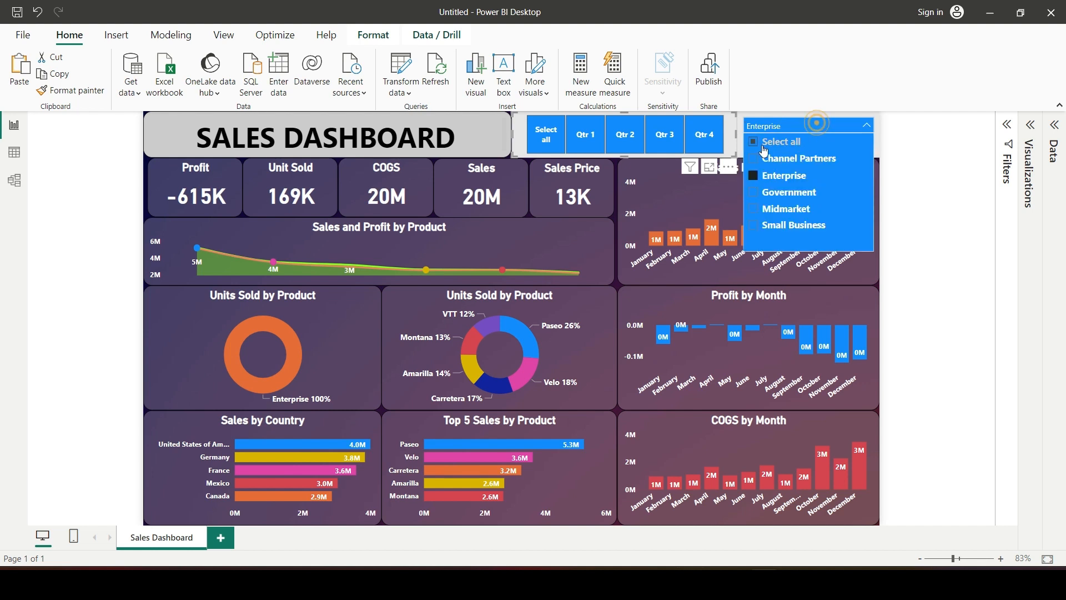
{"action": "left_click", "coordinate": [755, 145]}
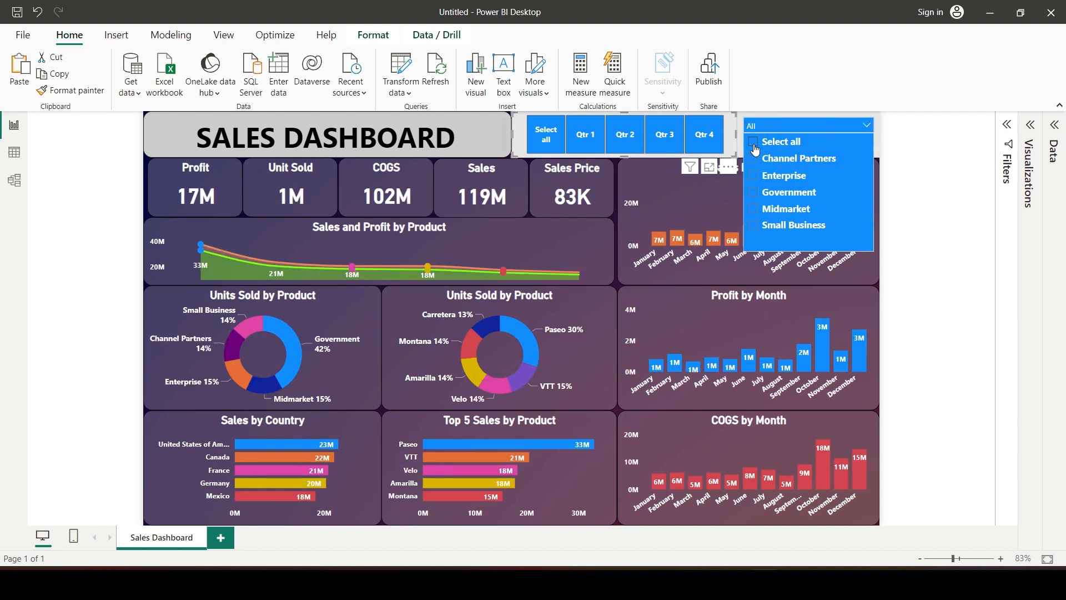
{"action": "left_click", "coordinate": [934, 238]}
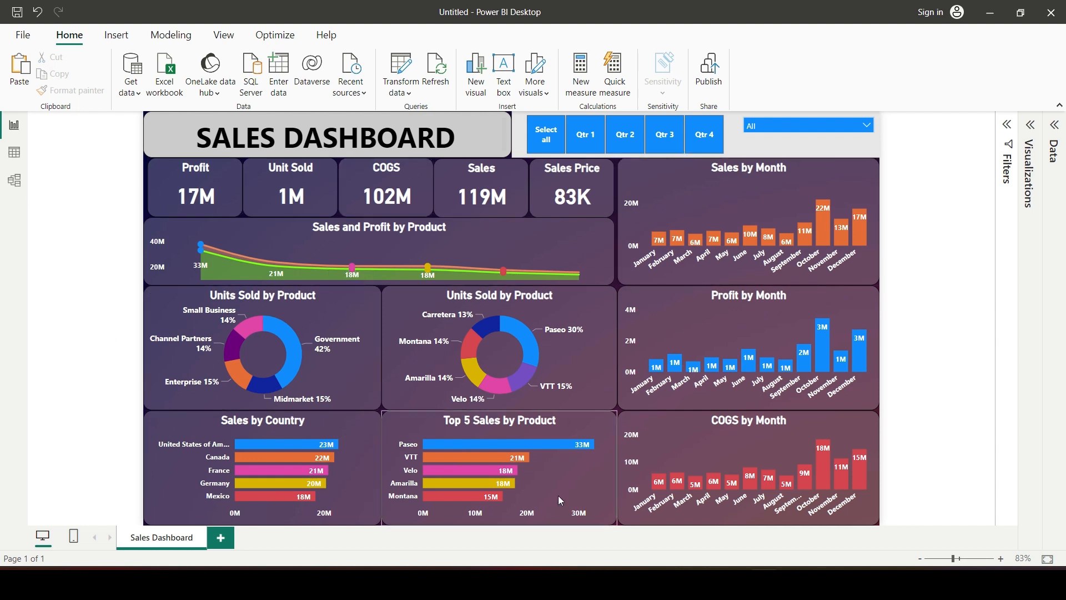
Step: Export the finished report to PDF
{"action": "mouse_move", "coordinate": [254, 379]}
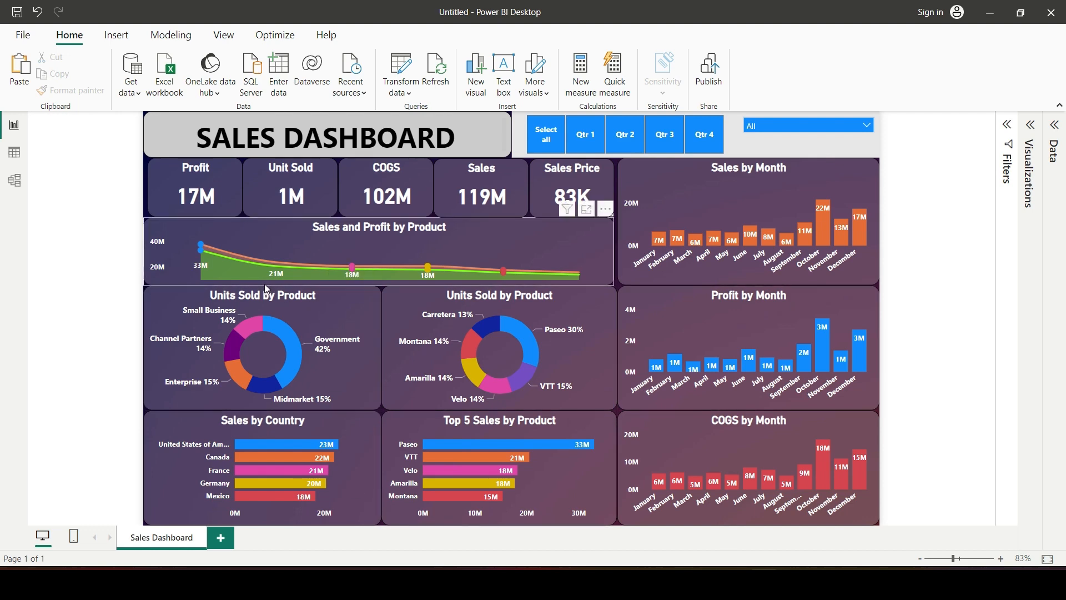
{"action": "left_click", "coordinate": [22, 39]}
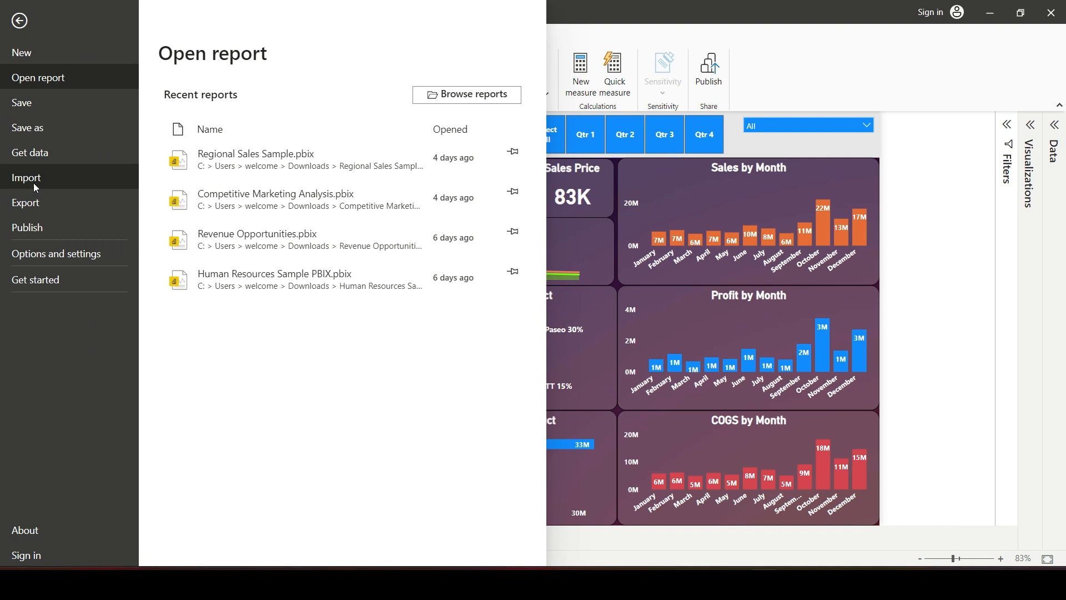
{"action": "left_click", "coordinate": [32, 211]}
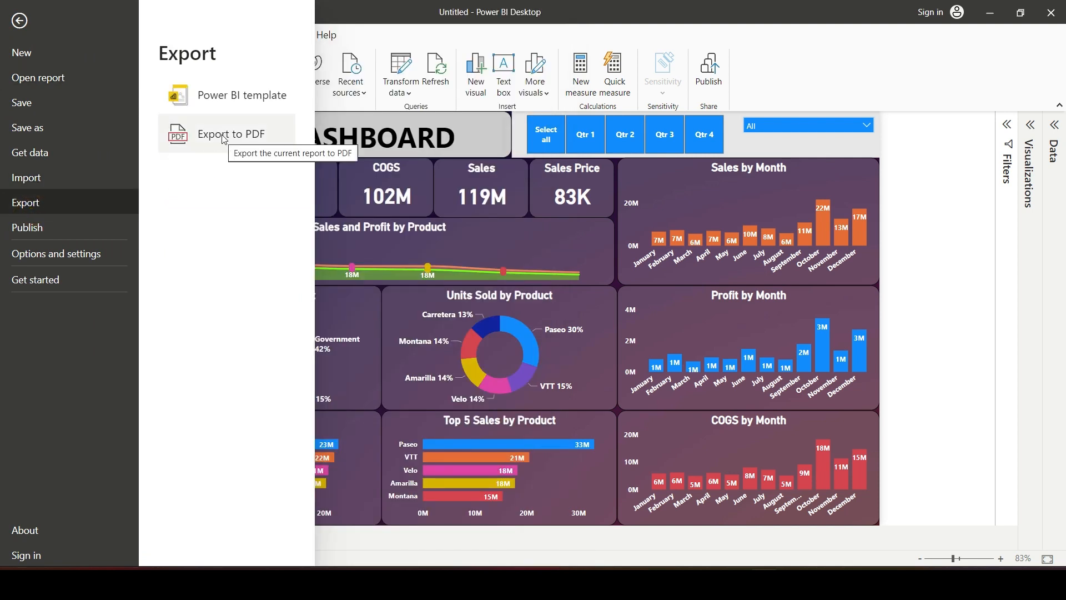
{"action": "left_click", "coordinate": [222, 139]}
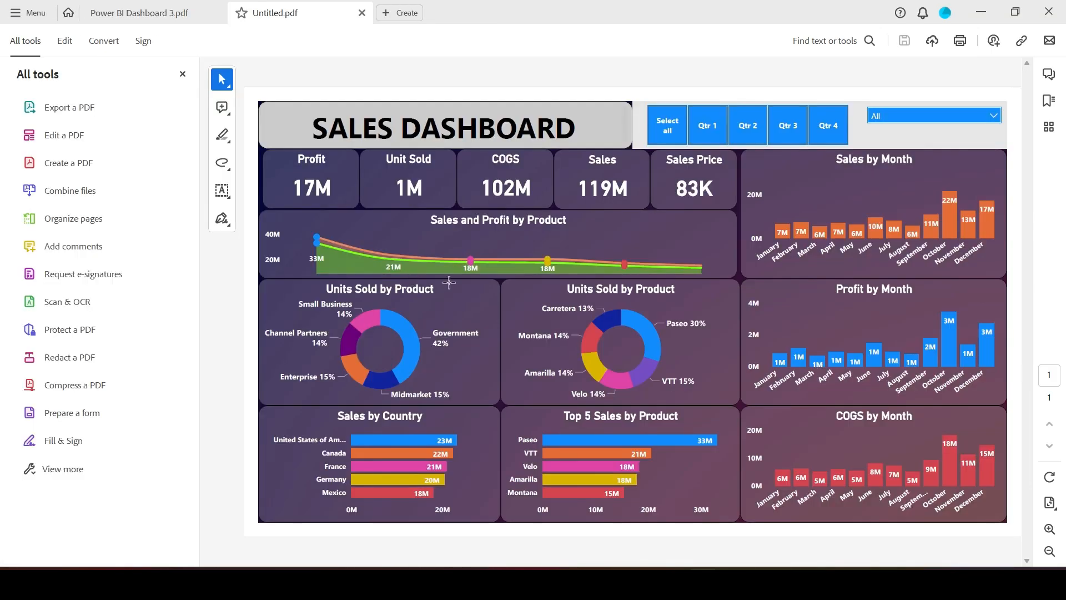
Step: Hide the tools pane in Acrobat to view the exported dashboard page larger, and return to Power BI Desktop
{"action": "left_click", "coordinate": [182, 74]}
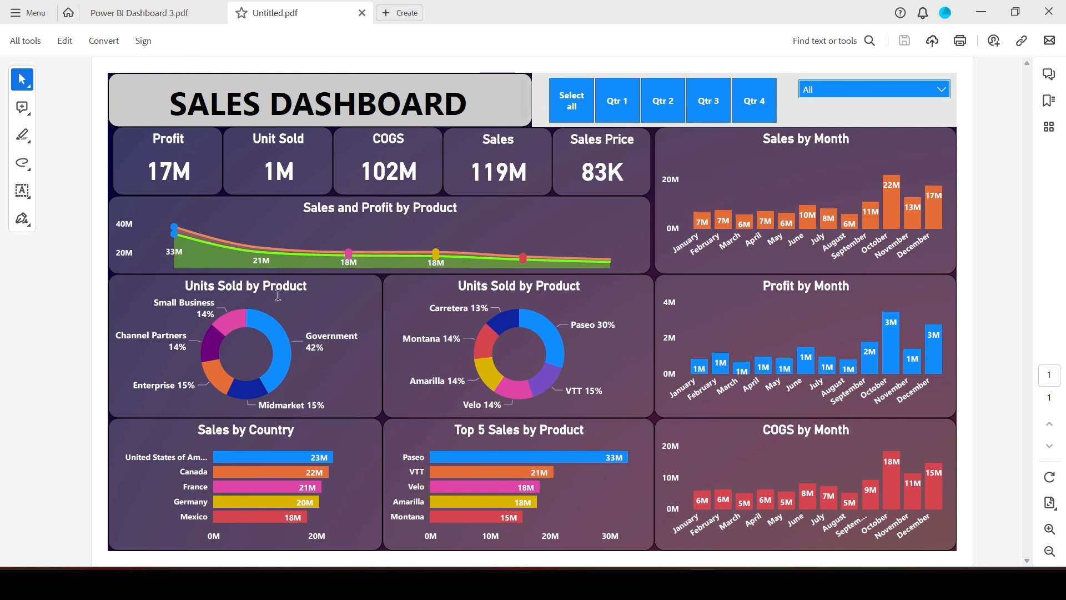
{"action": "mouse_move", "coordinate": [733, 583]}
{"action": "left_click", "coordinate": [717, 507]}
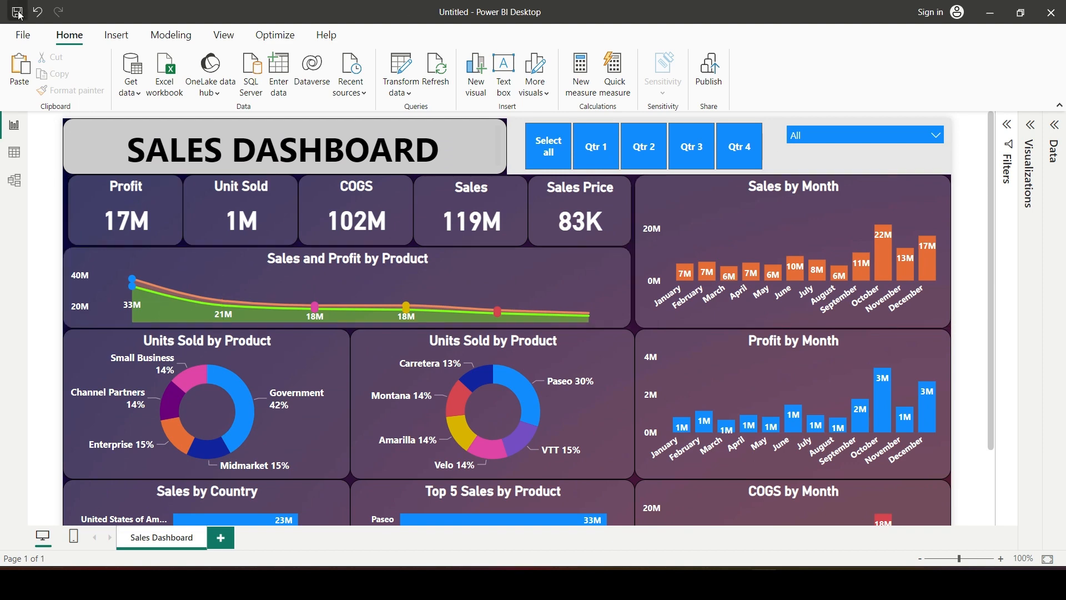
Step: Try exporting the report as a Power BI template with the description "zdfdsgsh", and cancel at the save dialog
{"action": "left_click", "coordinate": [22, 35]}
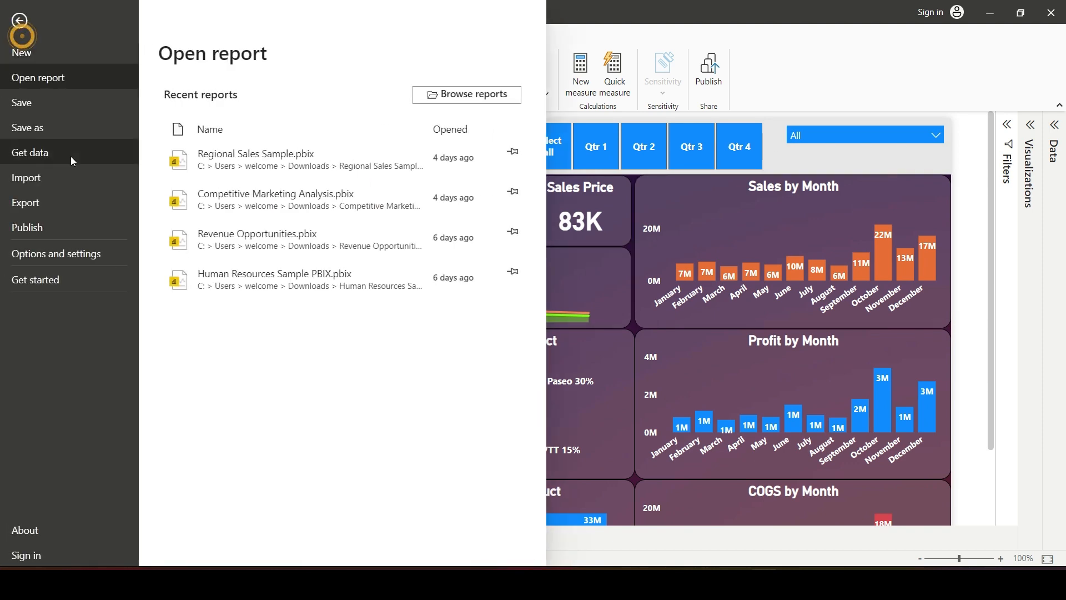
{"action": "left_click", "coordinate": [23, 203]}
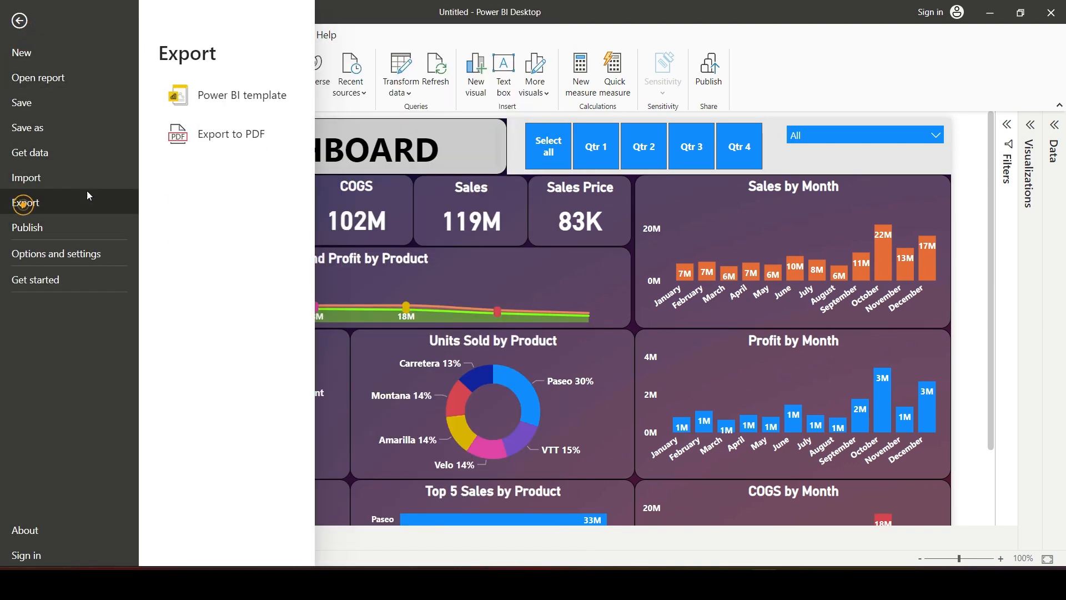
{"action": "left_click", "coordinate": [238, 100]}
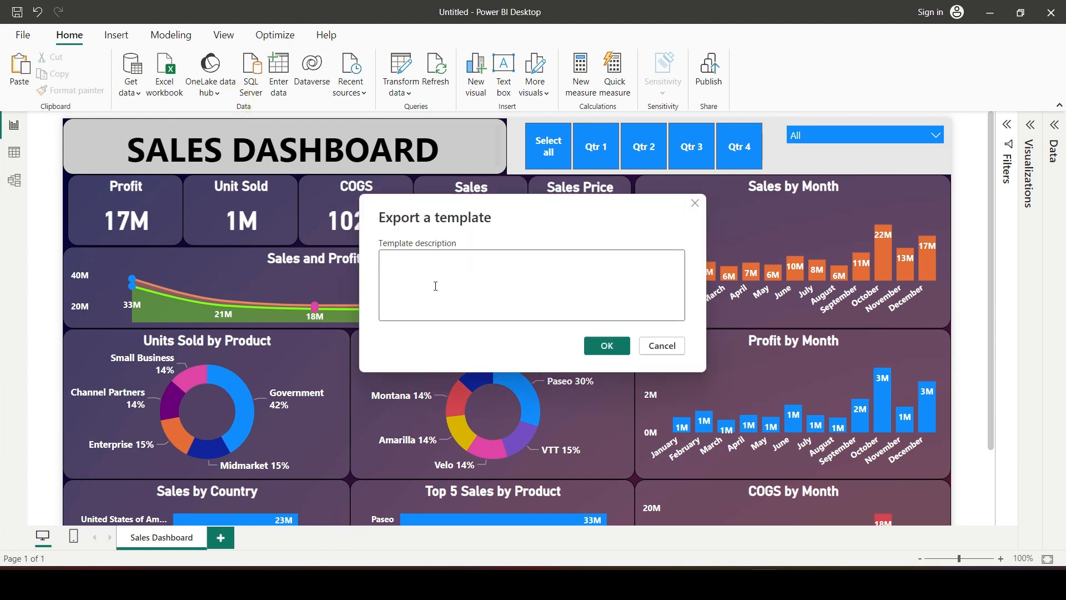
{"action": "type", "text": "zdfdsgsh"}
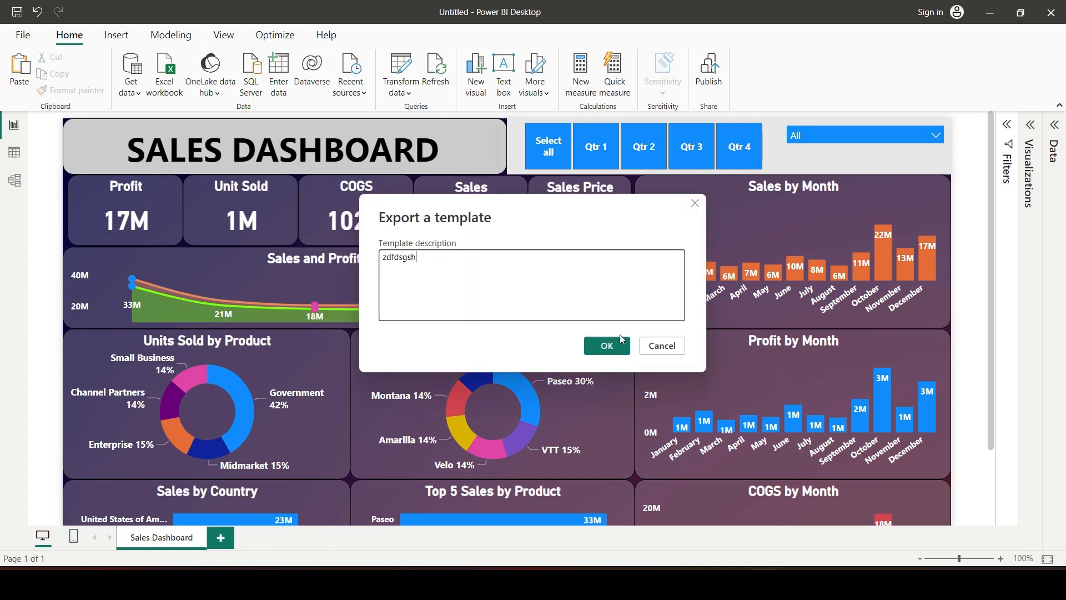
{"action": "left_click", "coordinate": [606, 345]}
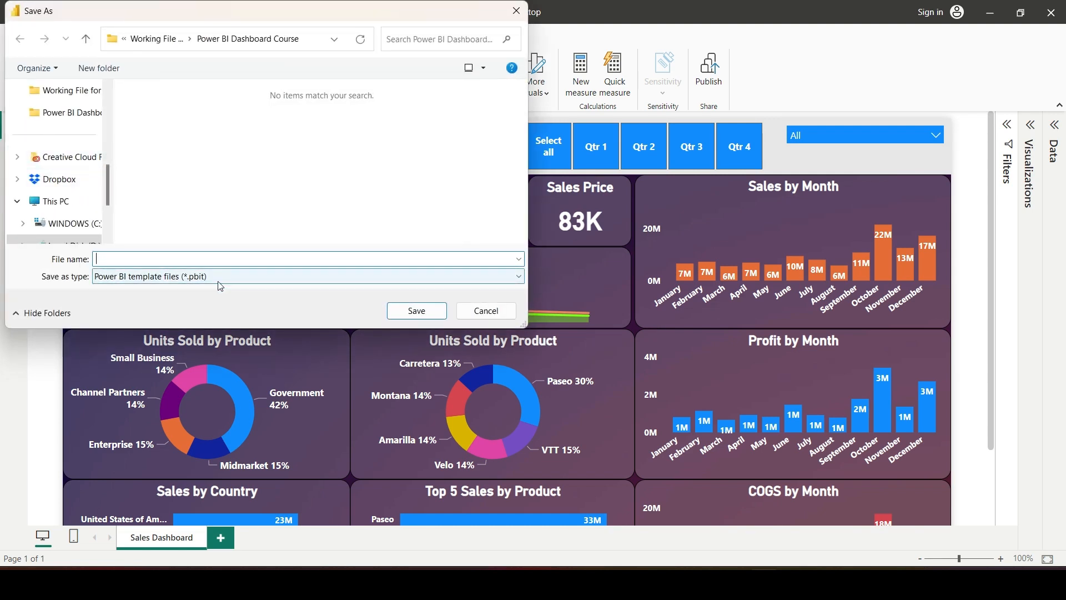
{"action": "left_click", "coordinate": [487, 310]}
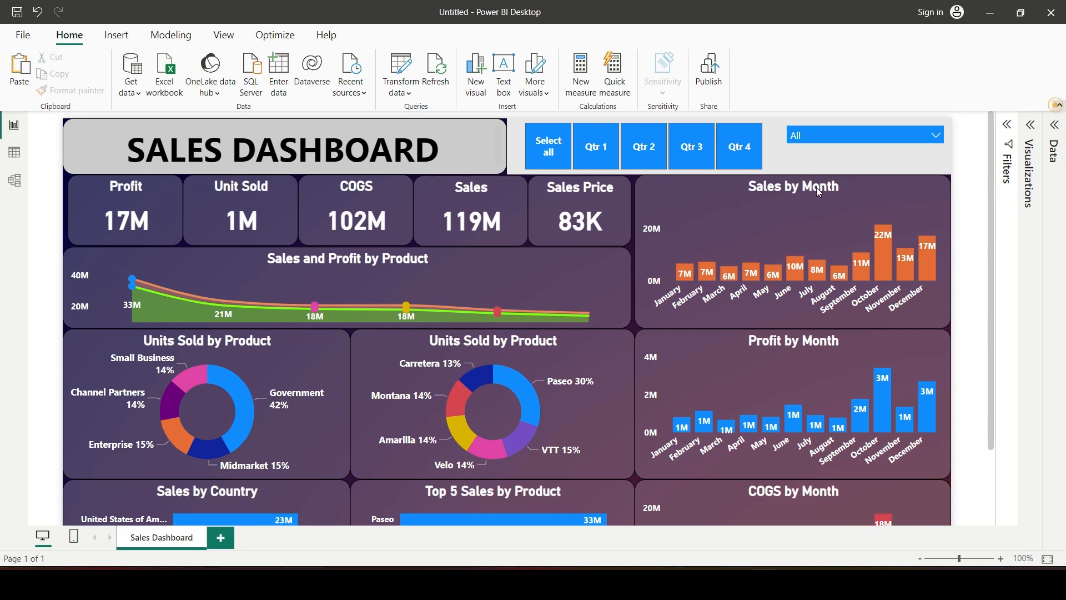
Step: Minimise the ribbon to give the dashboard more room and look over the page
{"action": "left_click", "coordinate": [1056, 105]}
{"action": "scroll", "coordinate": [415, 358], "scroll_direction": "down", "scroll_amount": 2}
{"action": "scroll", "coordinate": [419, 359], "scroll_direction": "up", "scroll_amount": 2}
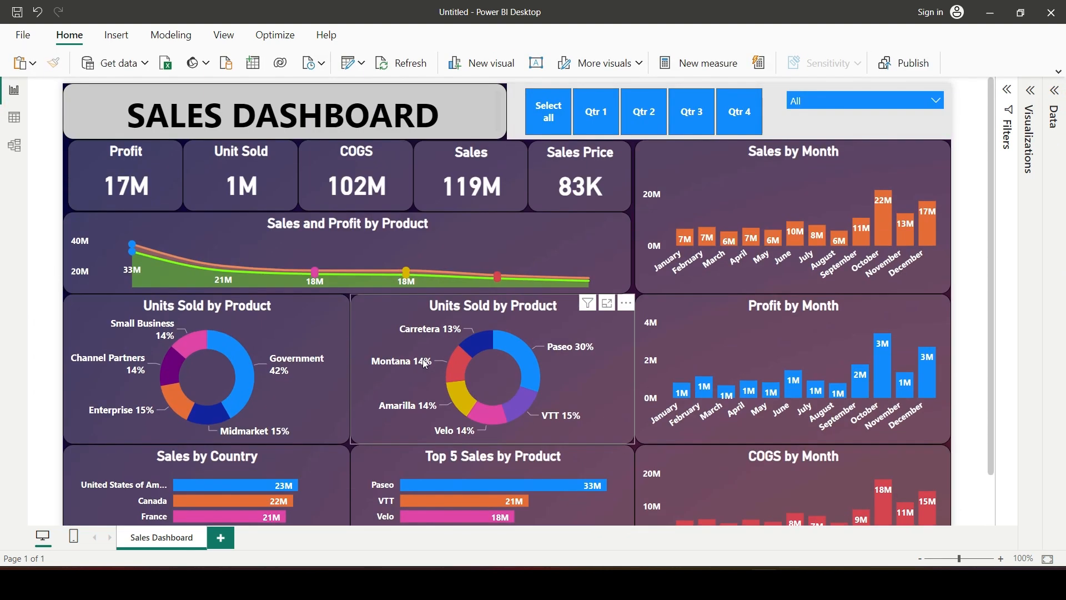
{"action": "mouse_move", "coordinate": [413, 363]}
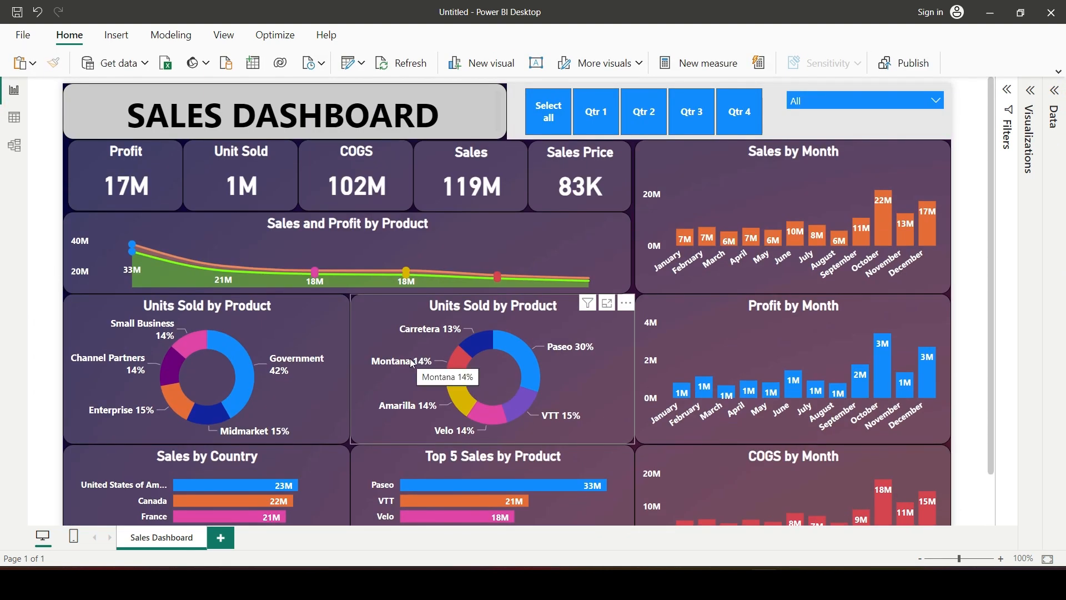